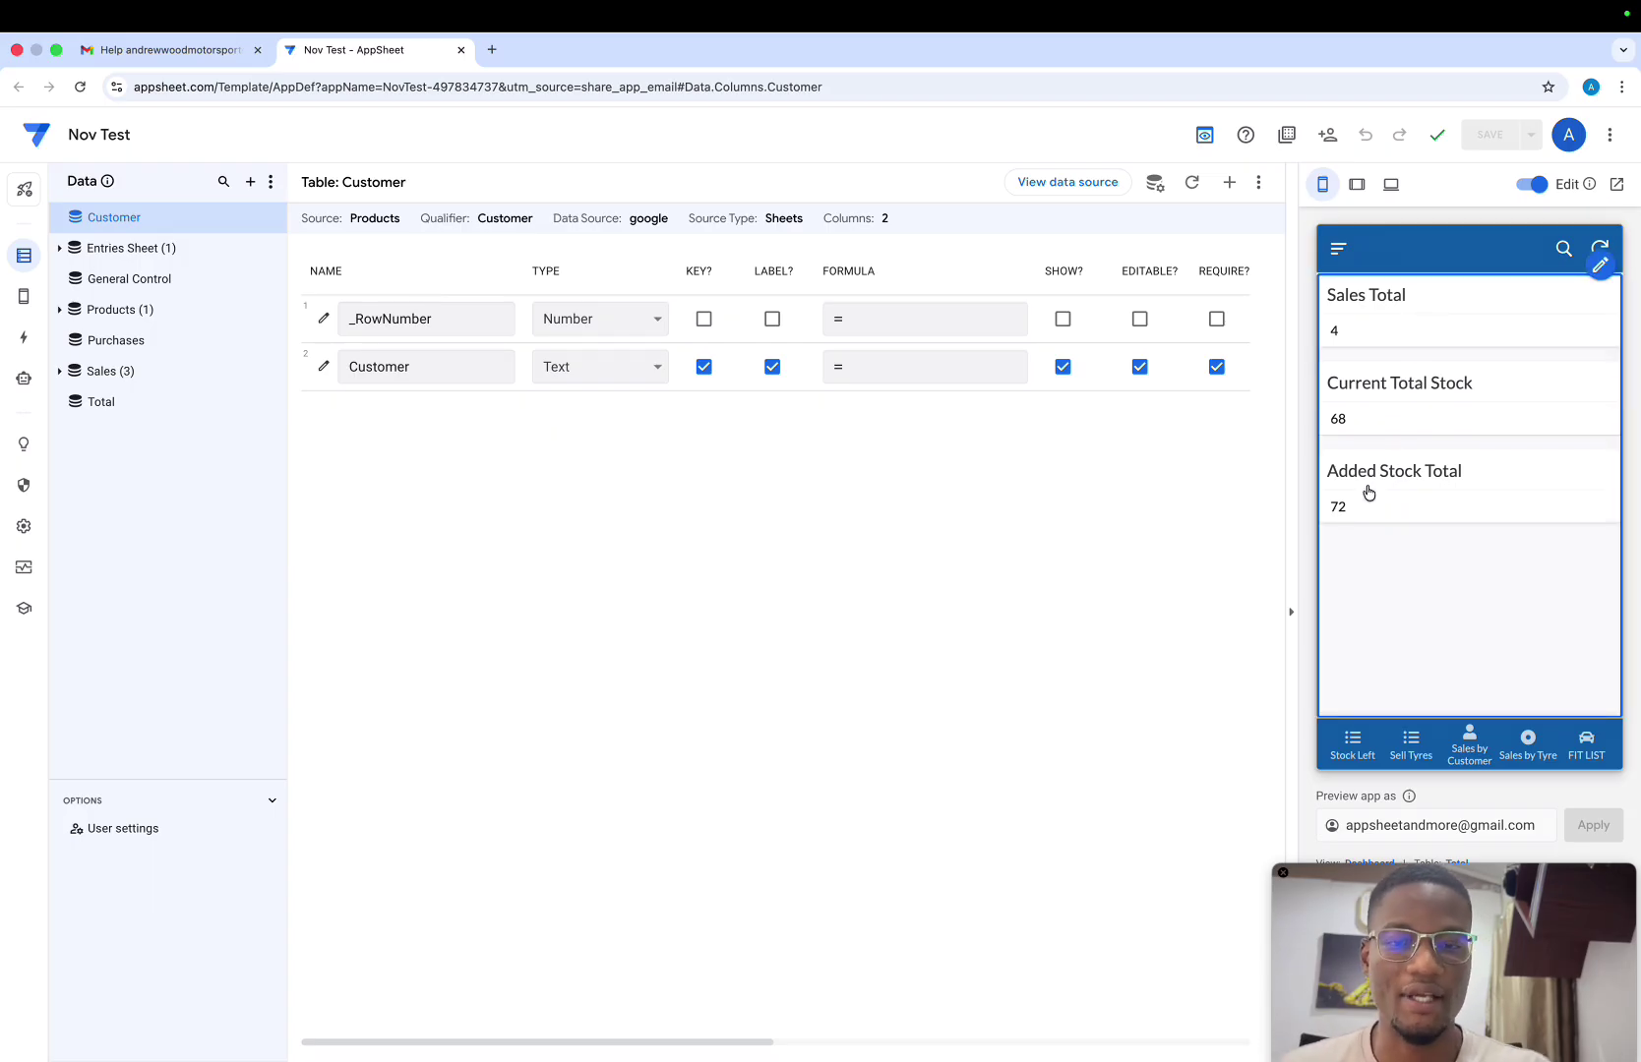
Switch the app preview to tablet layout and review the Stock Left, Sell Tyres, Sales by Customer, Sales by Tyre and FIT LIST views
{"action": "left_click", "coordinate": [1357, 184]}
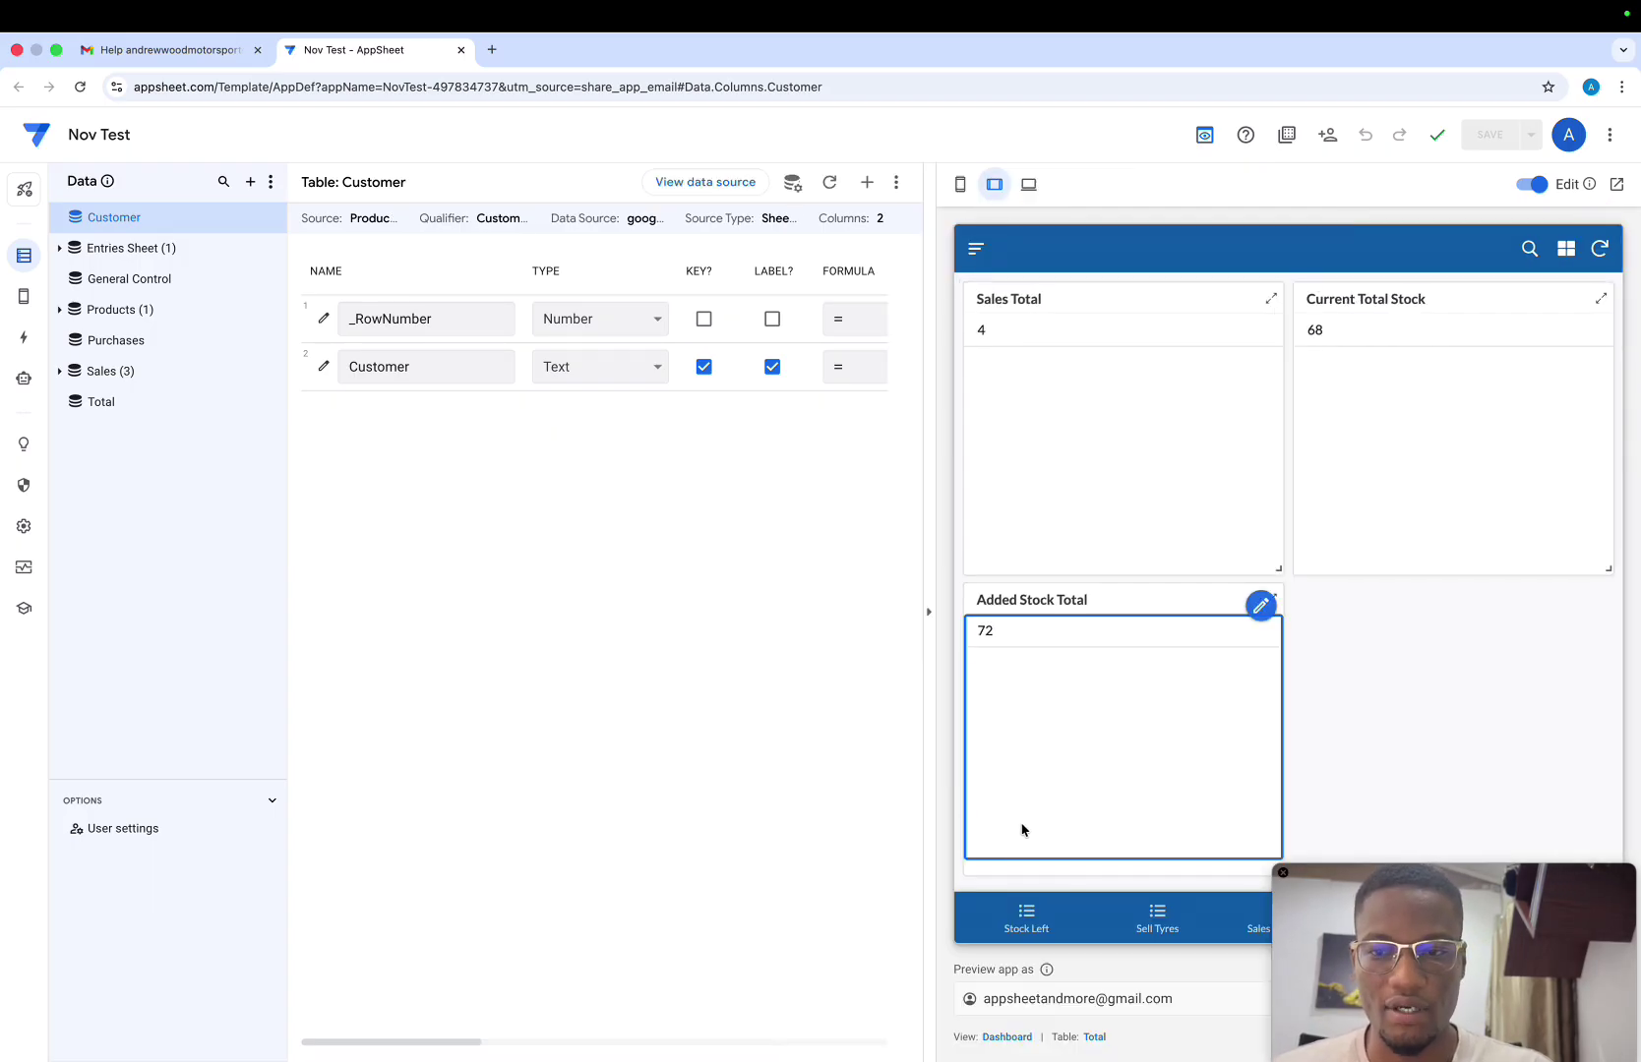
{"action": "left_click", "coordinate": [1016, 915]}
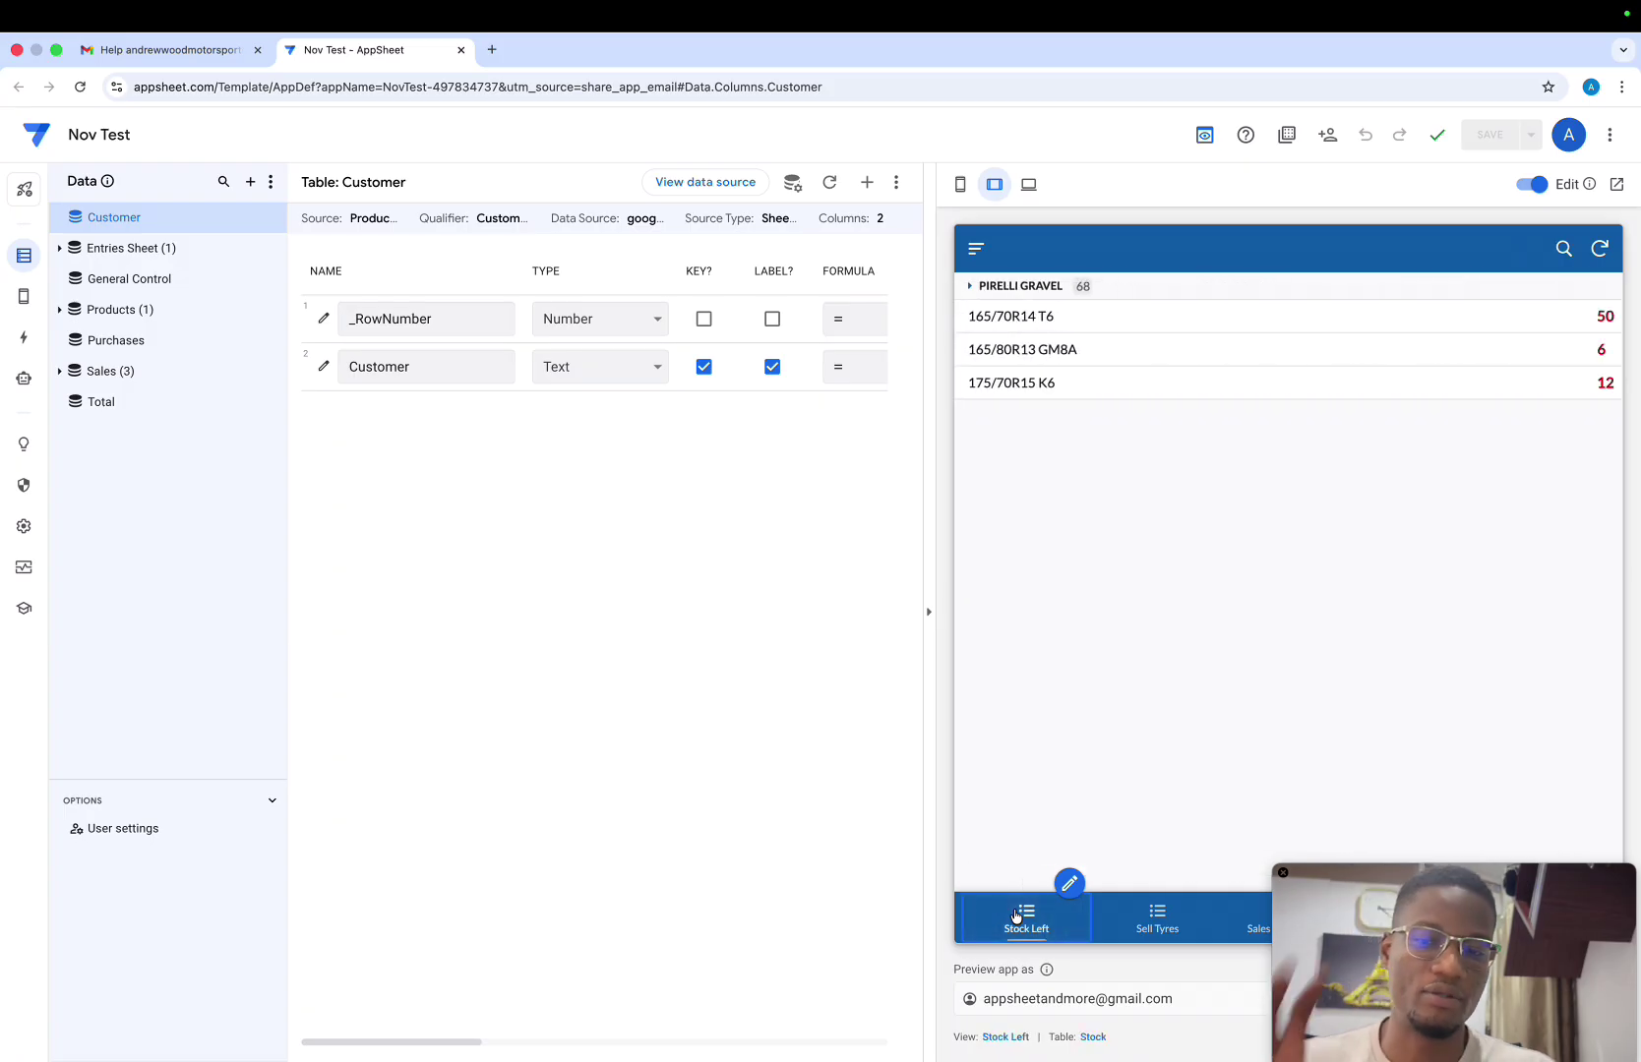
{"action": "left_click", "coordinate": [1140, 931]}
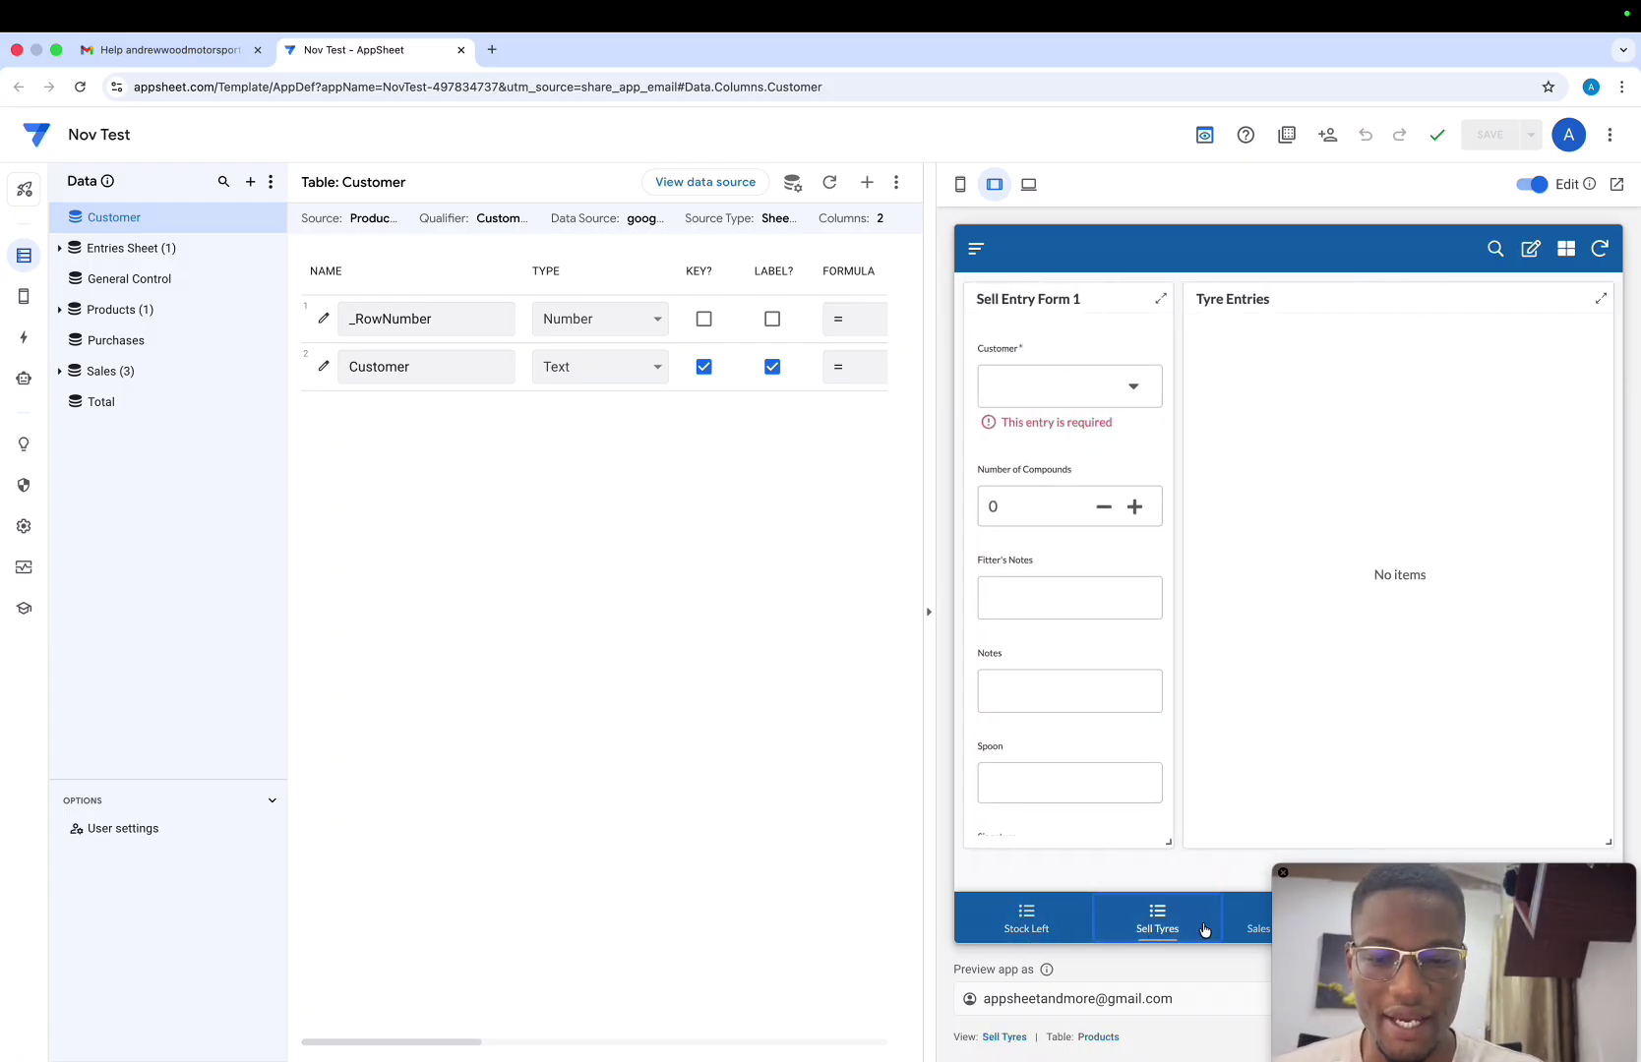
{"action": "left_click", "coordinate": [1235, 923]}
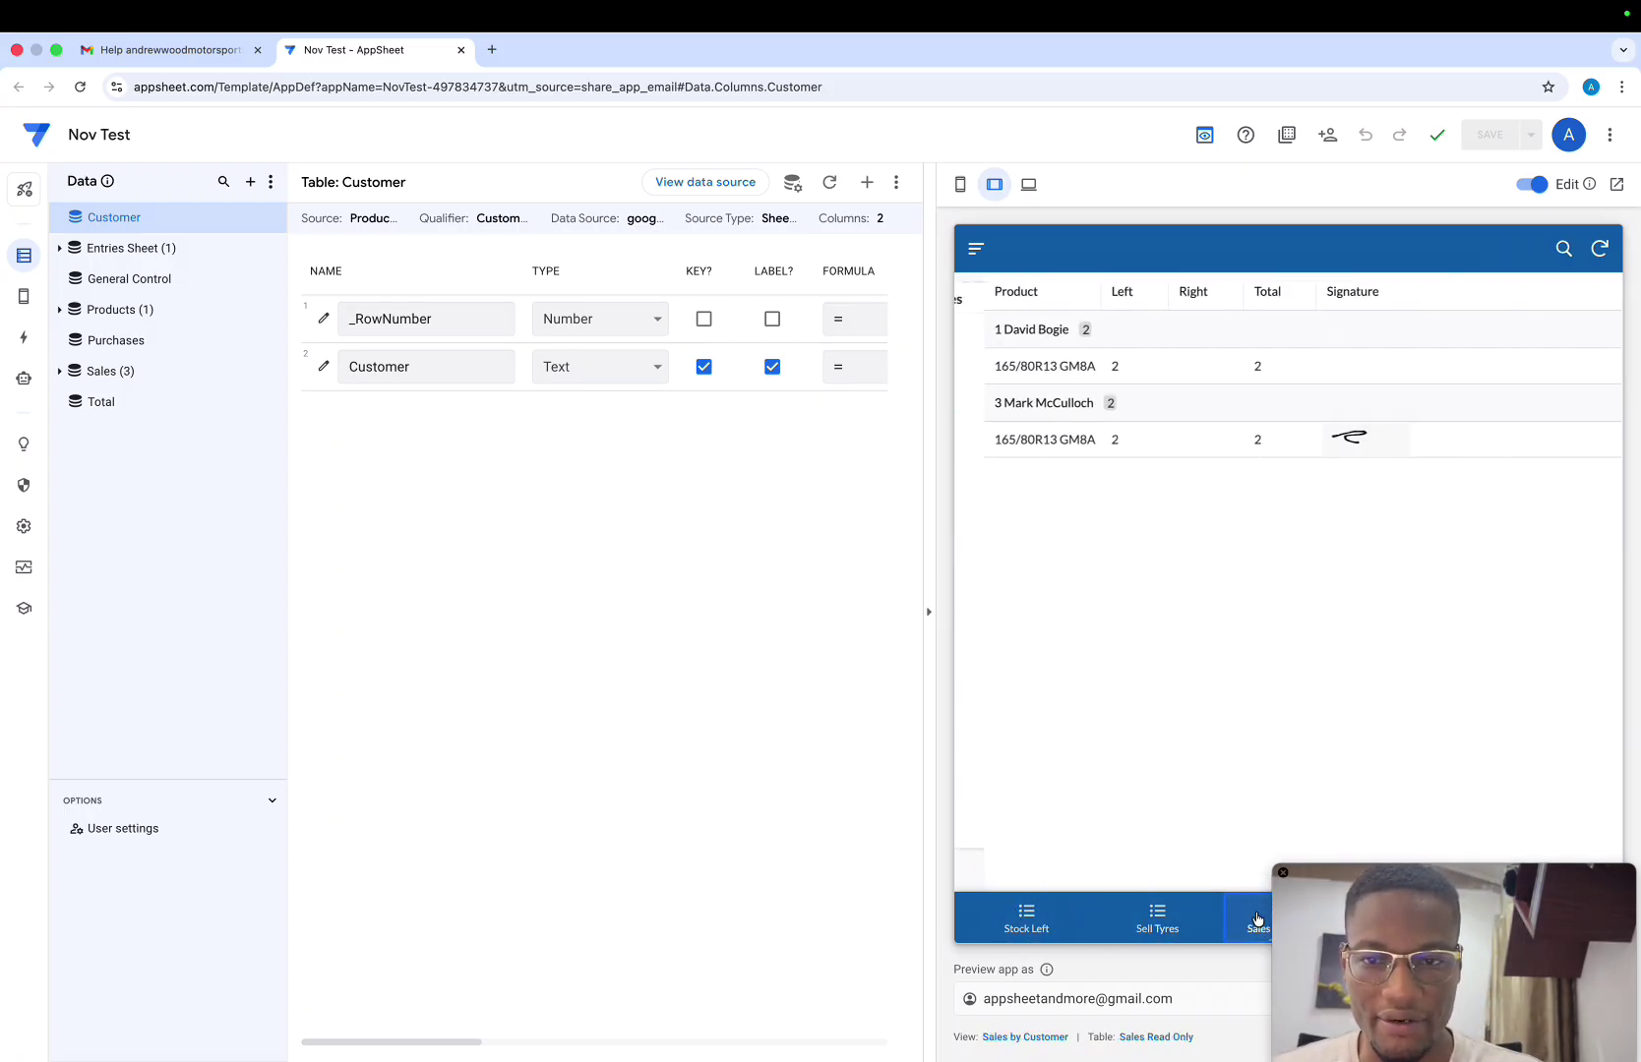
{"action": "left_click", "coordinate": [1157, 920]}
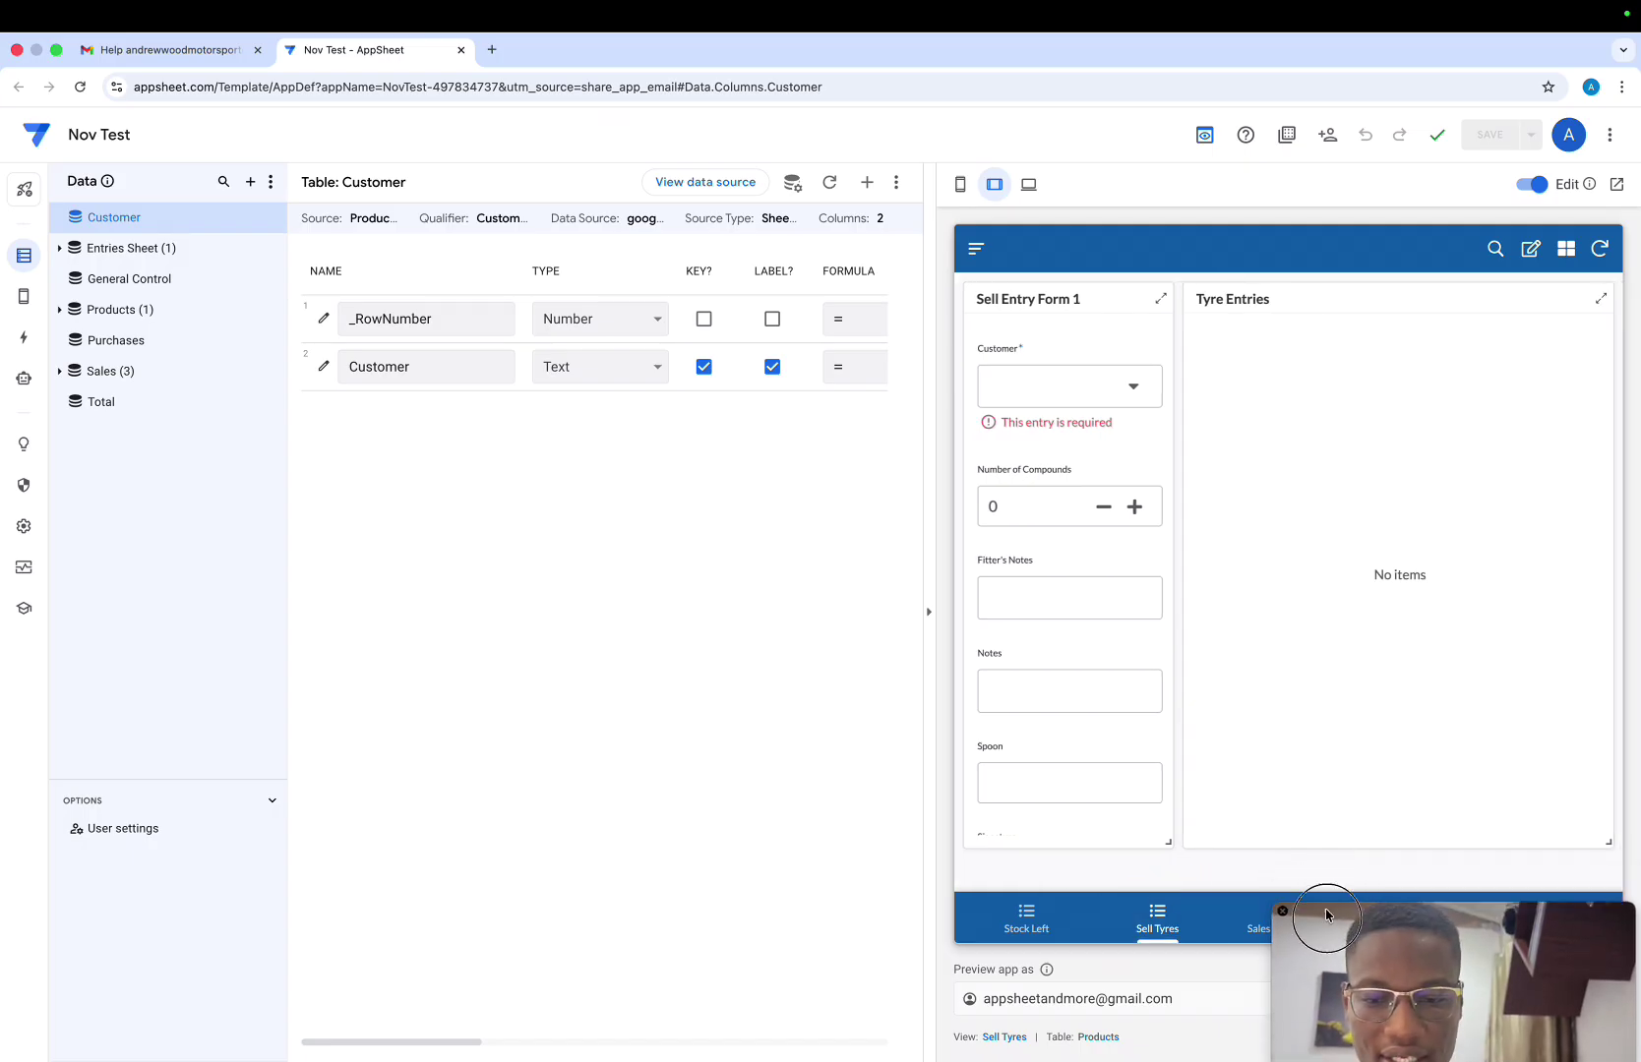
{"action": "left_click", "coordinate": [1281, 937]}
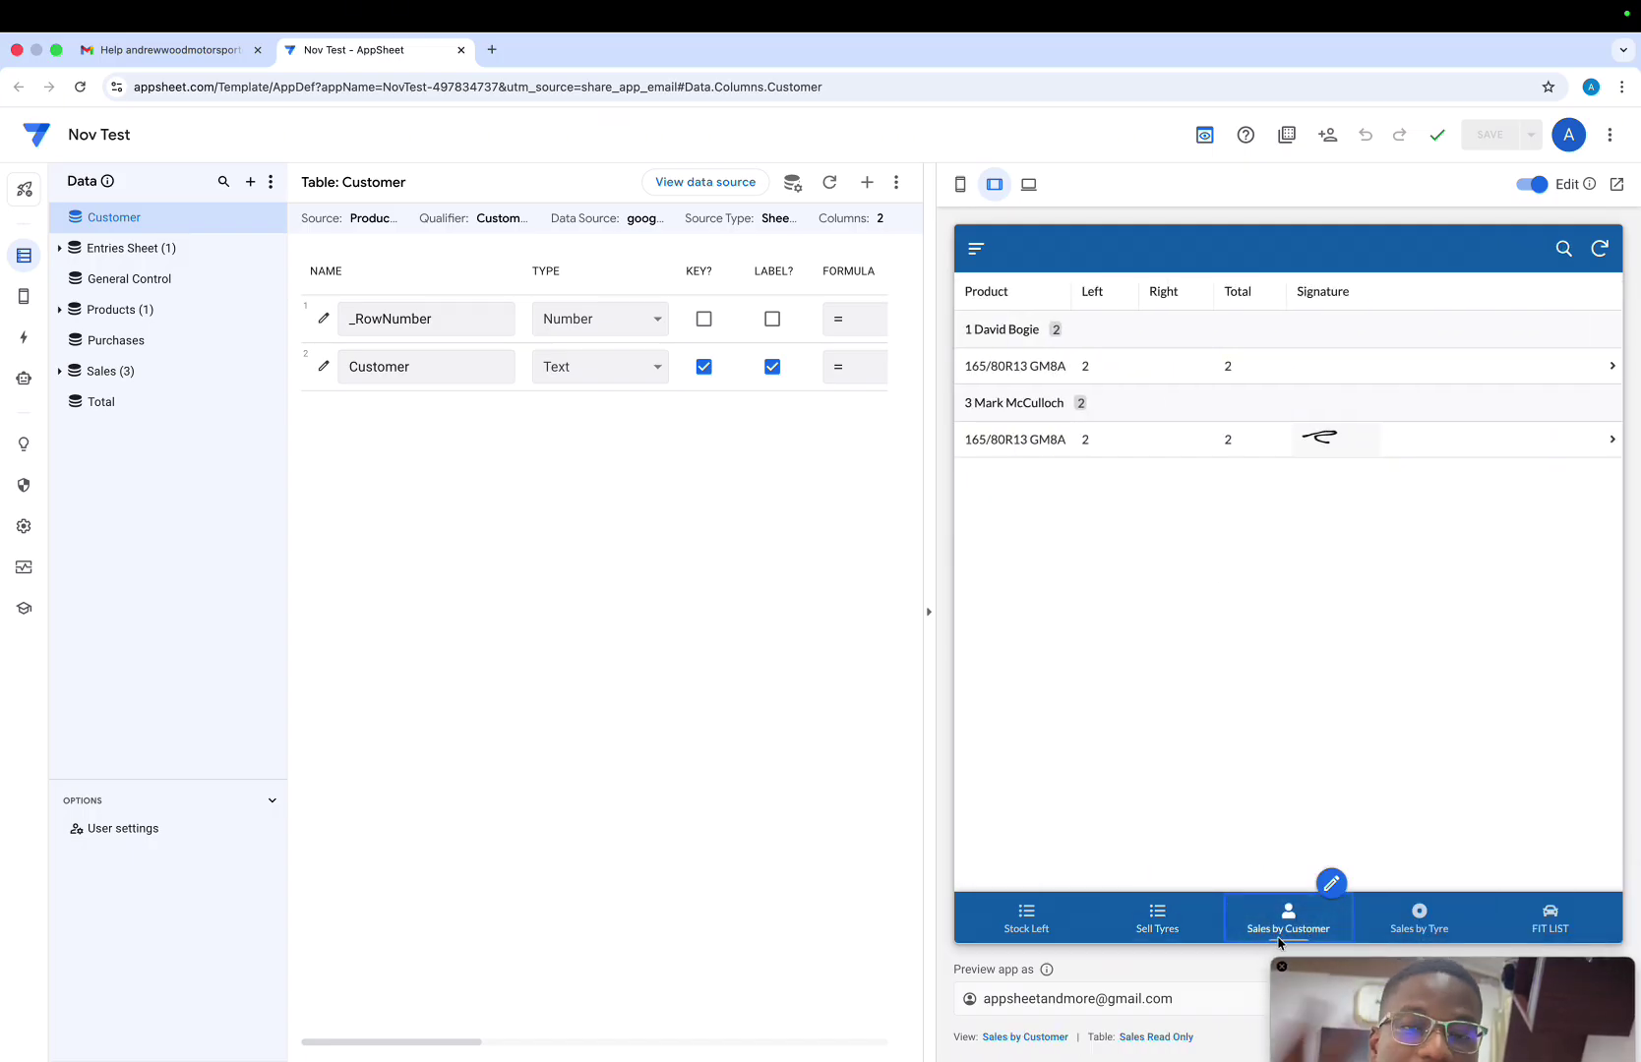
{"action": "left_click", "coordinate": [1410, 936]}
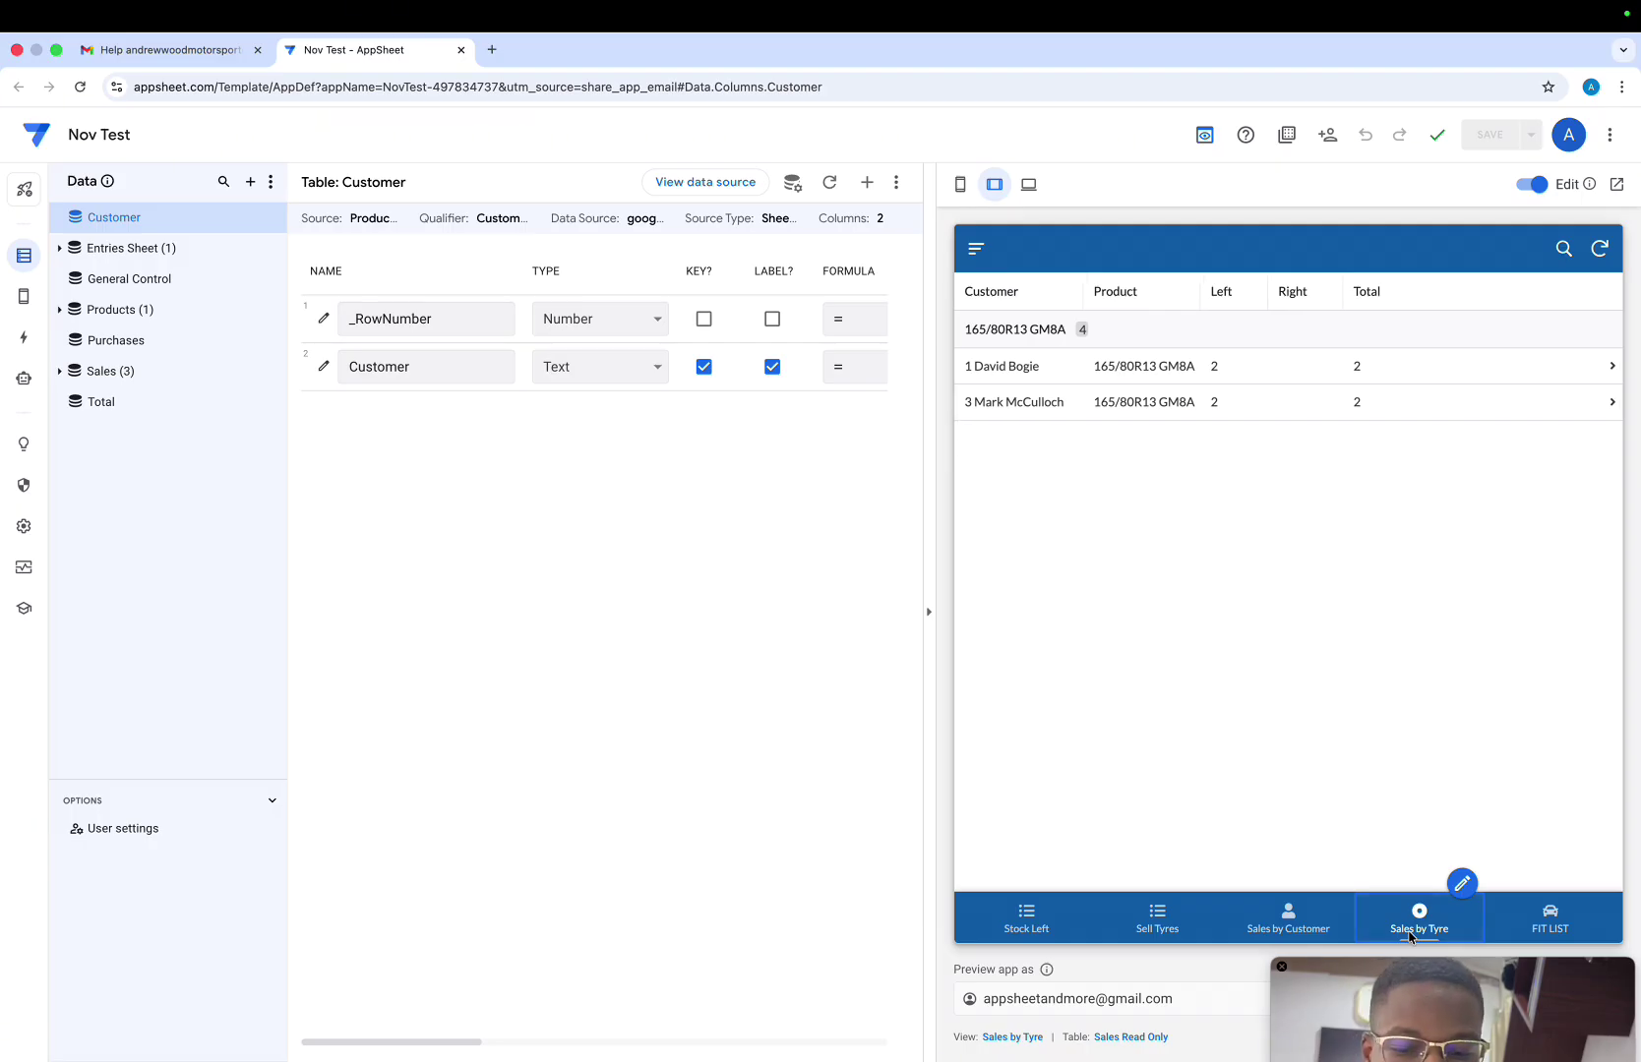
{"action": "left_click", "coordinate": [1523, 932]}
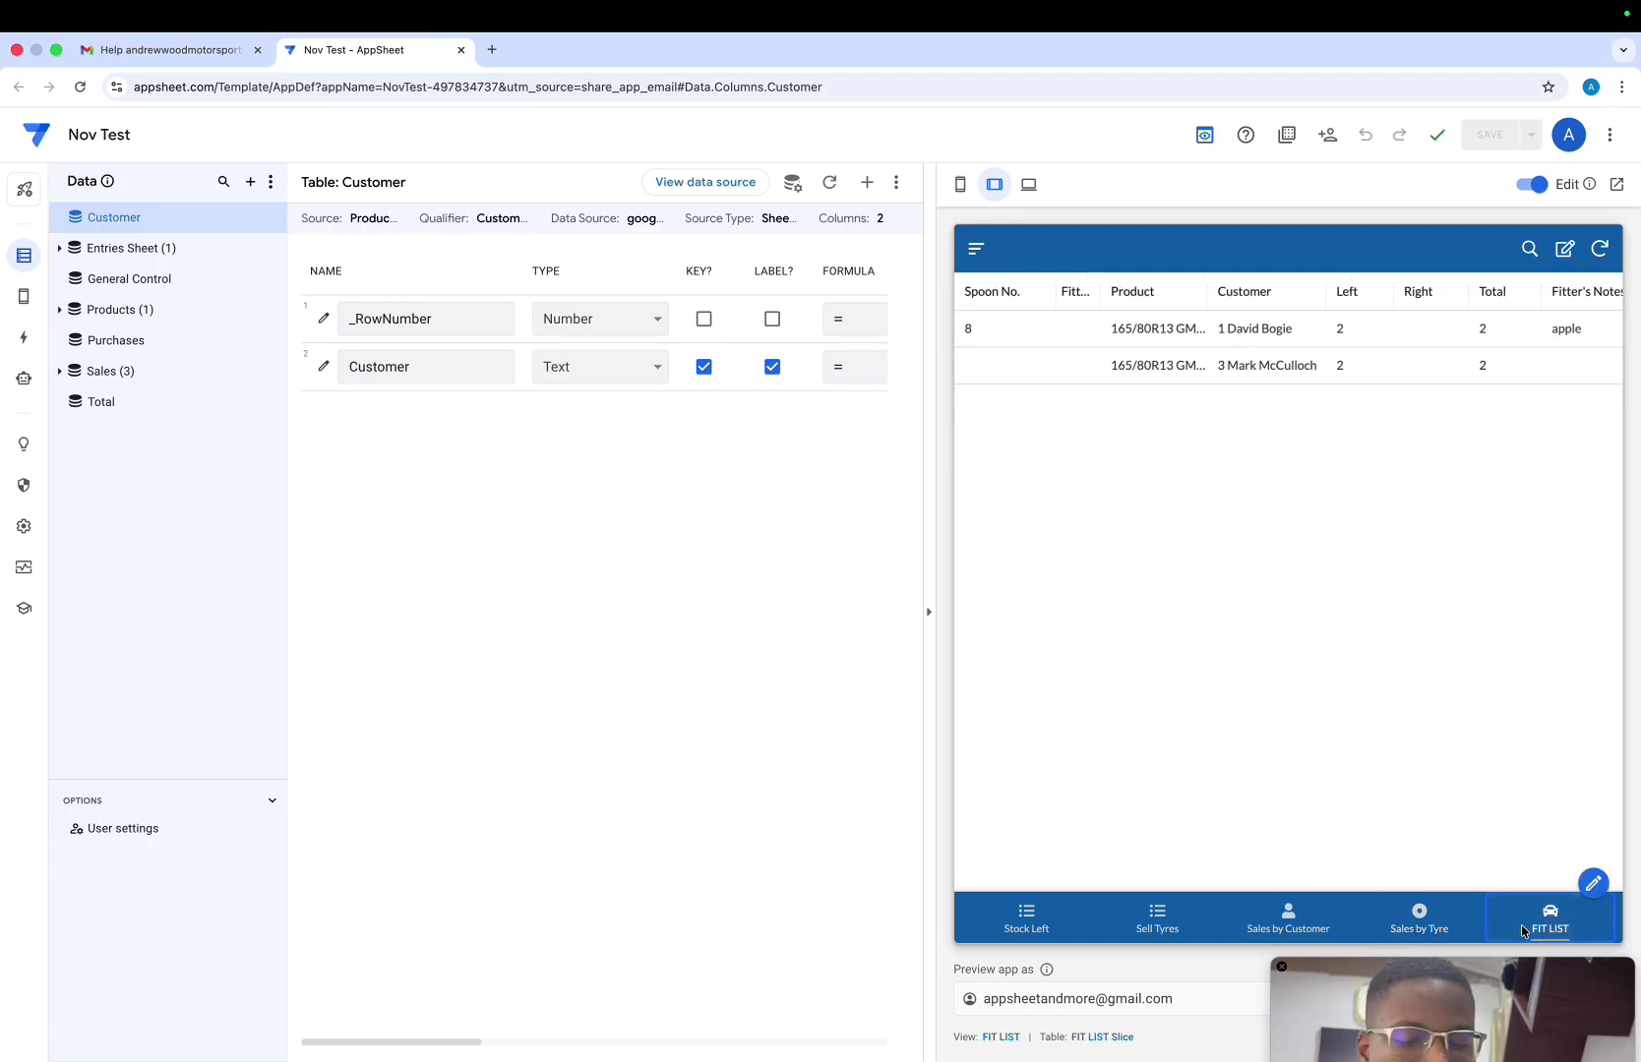
{"action": "left_click", "coordinate": [1240, 915]}
{"action": "left_click", "coordinate": [1189, 915]}
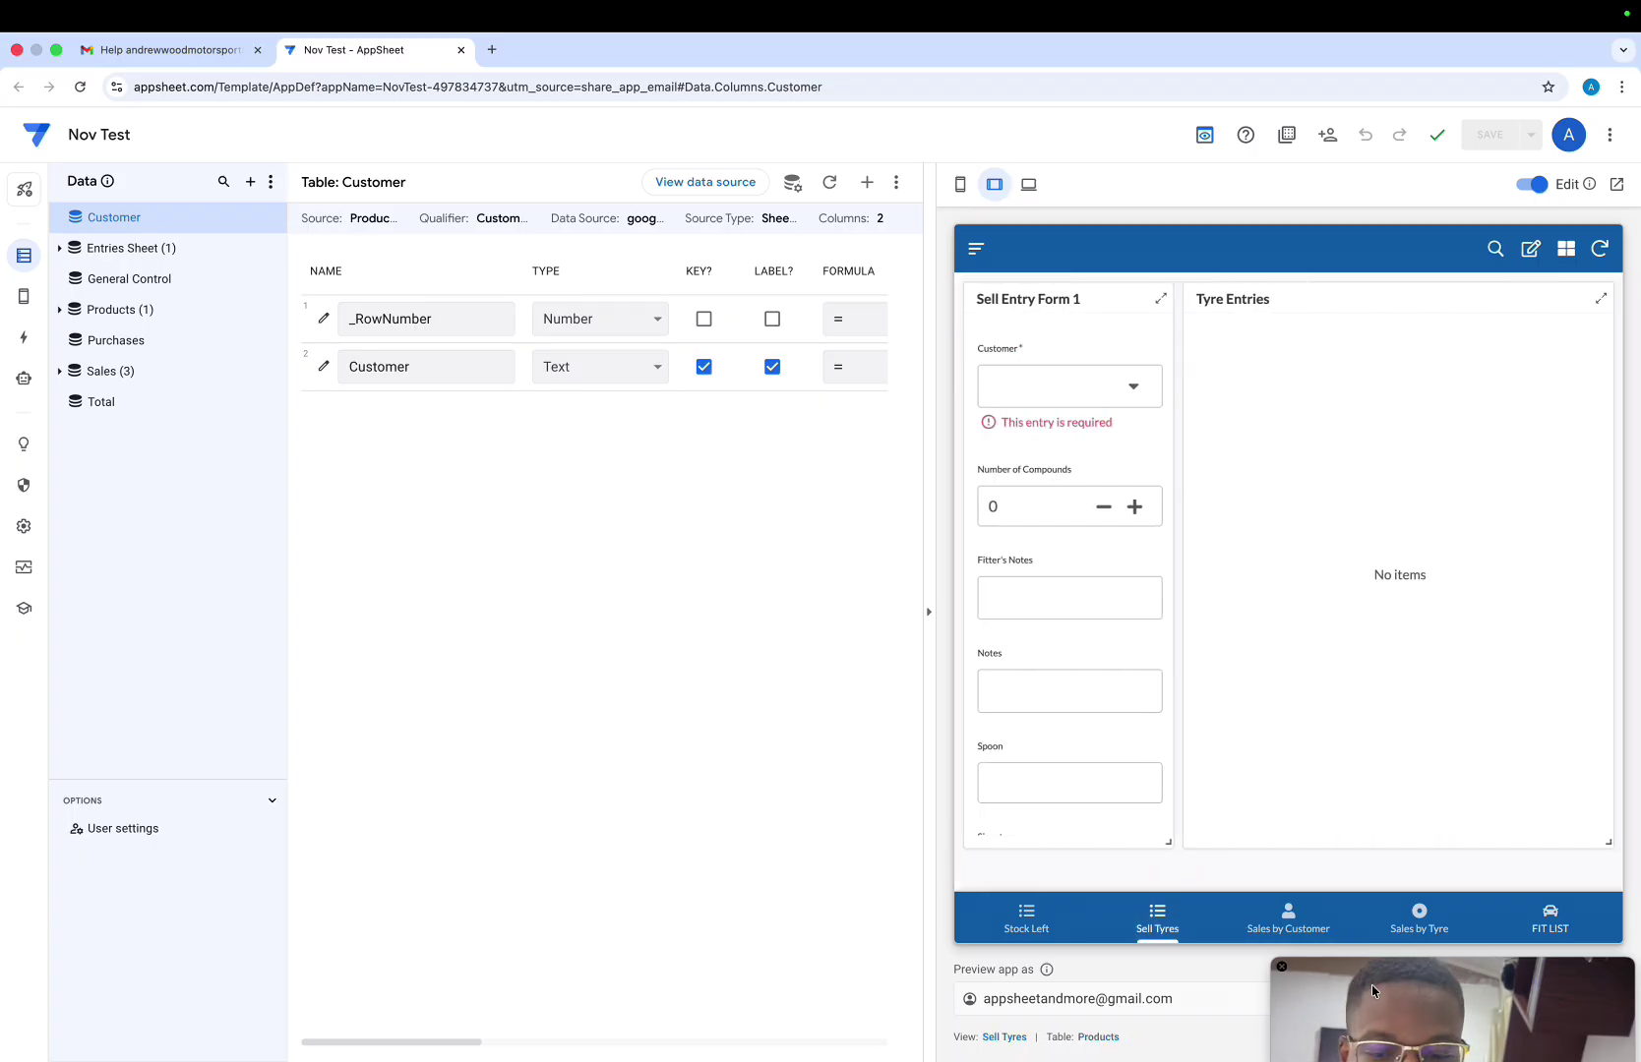
{"action": "left_click_drag", "start_coordinate": [1369, 976], "coordinate": [1372, 891]}
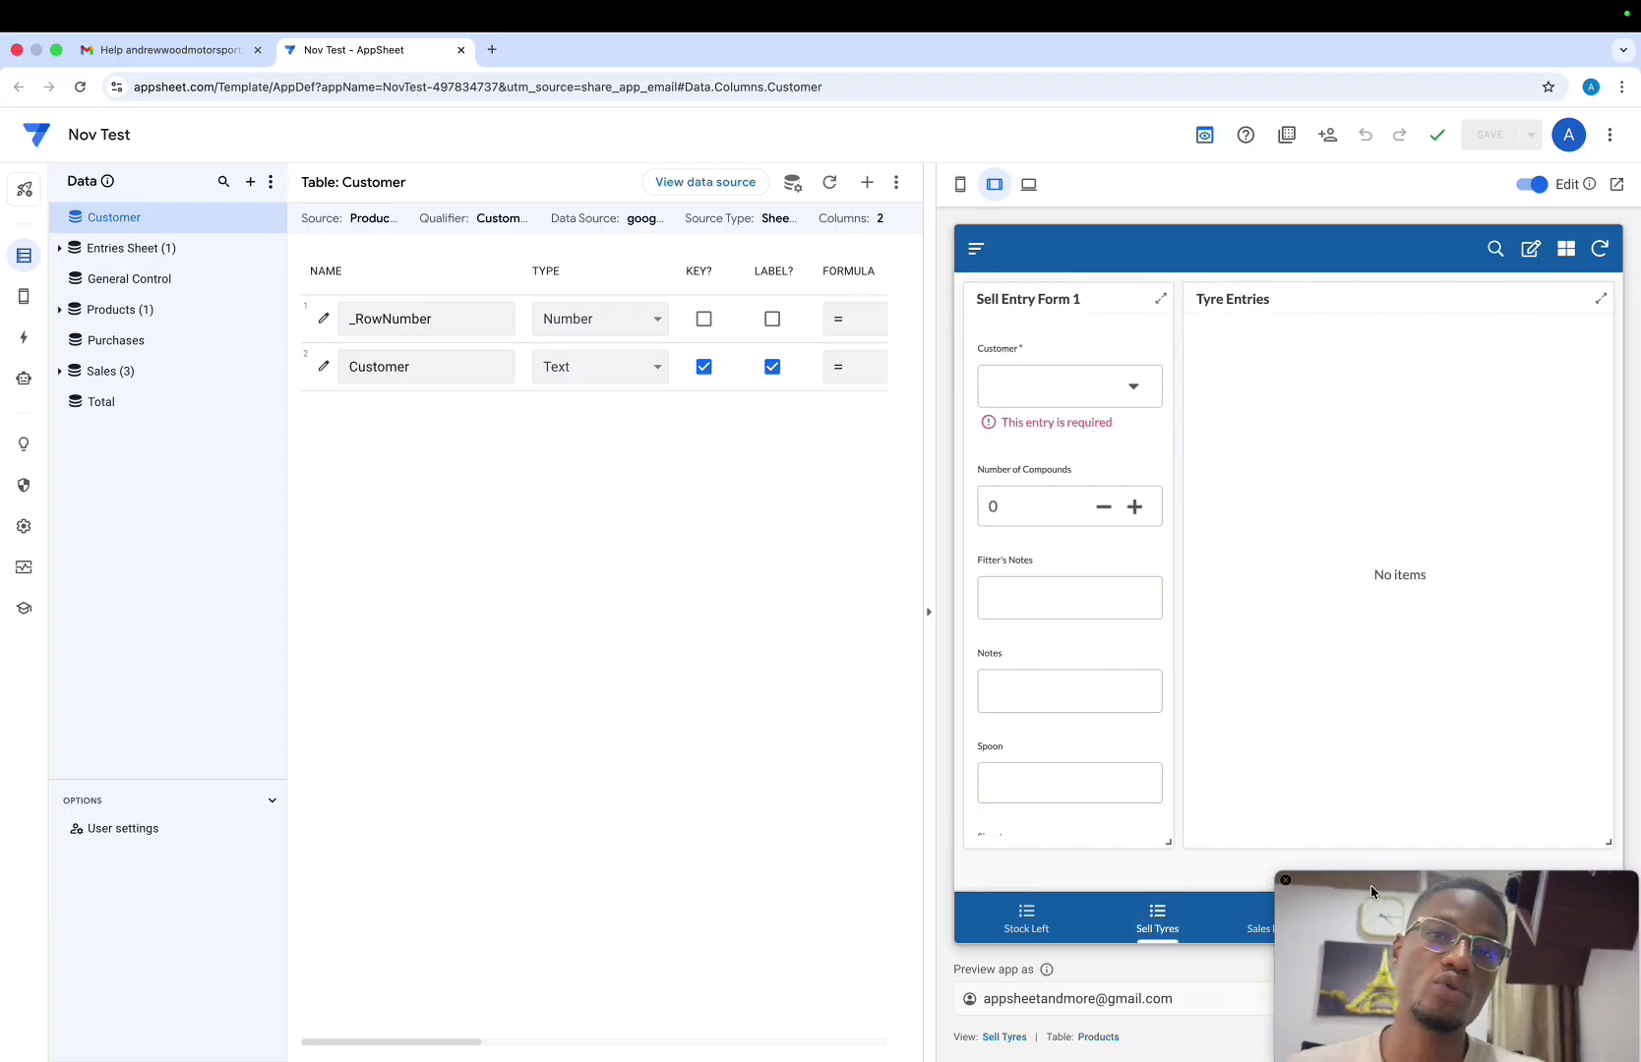
Open the Customer table's source spreadsheet and review the Customer, Sales, Total, Purchases, General Control and Entries Sheet sheets
{"action": "left_click", "coordinate": [700, 179]}
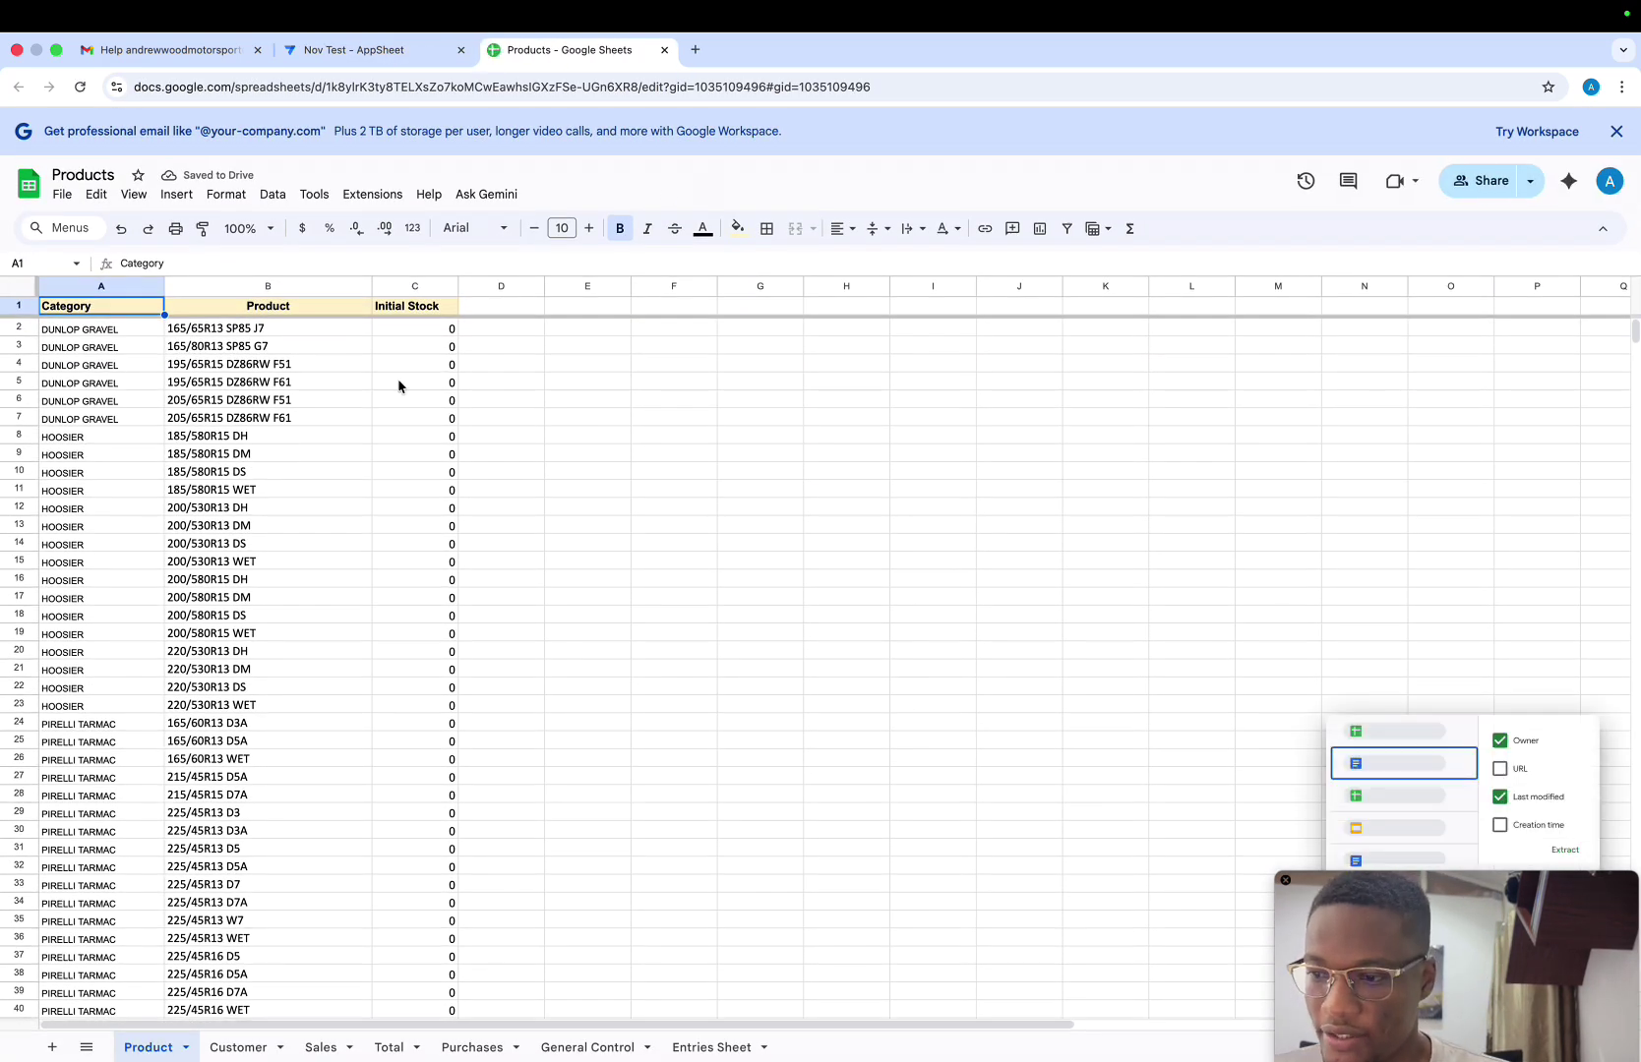
{"action": "left_click", "coordinate": [231, 1044]}
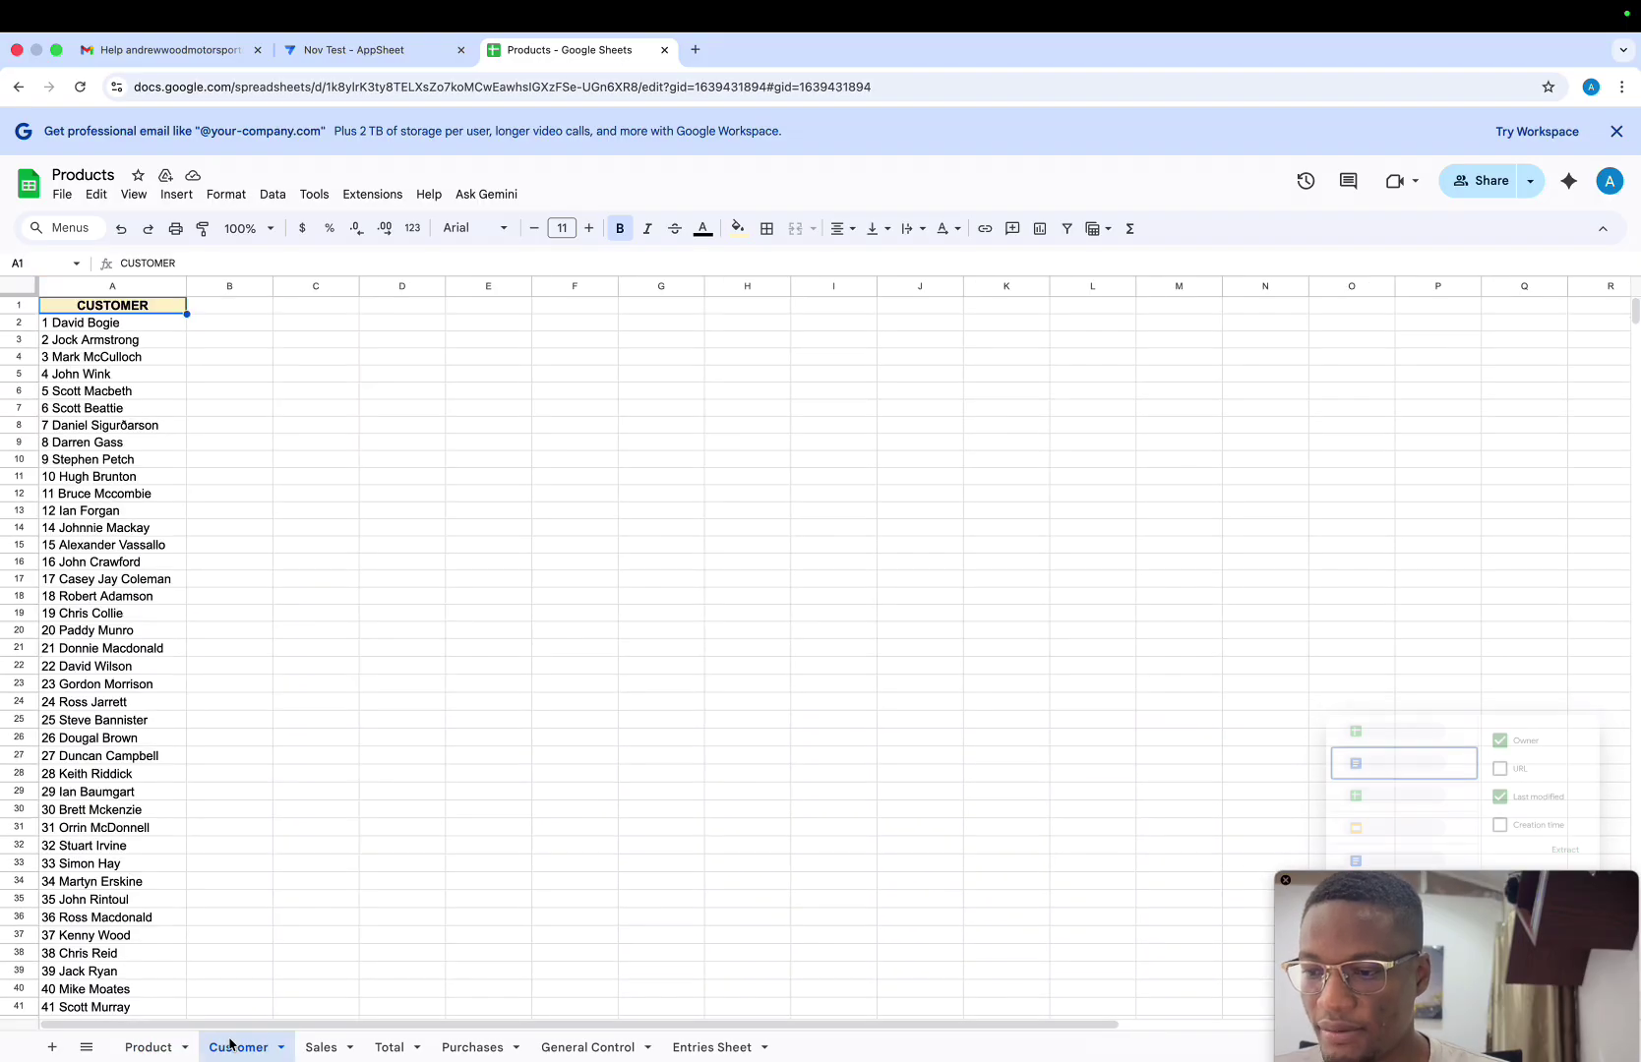
{"action": "left_click", "coordinate": [319, 1044]}
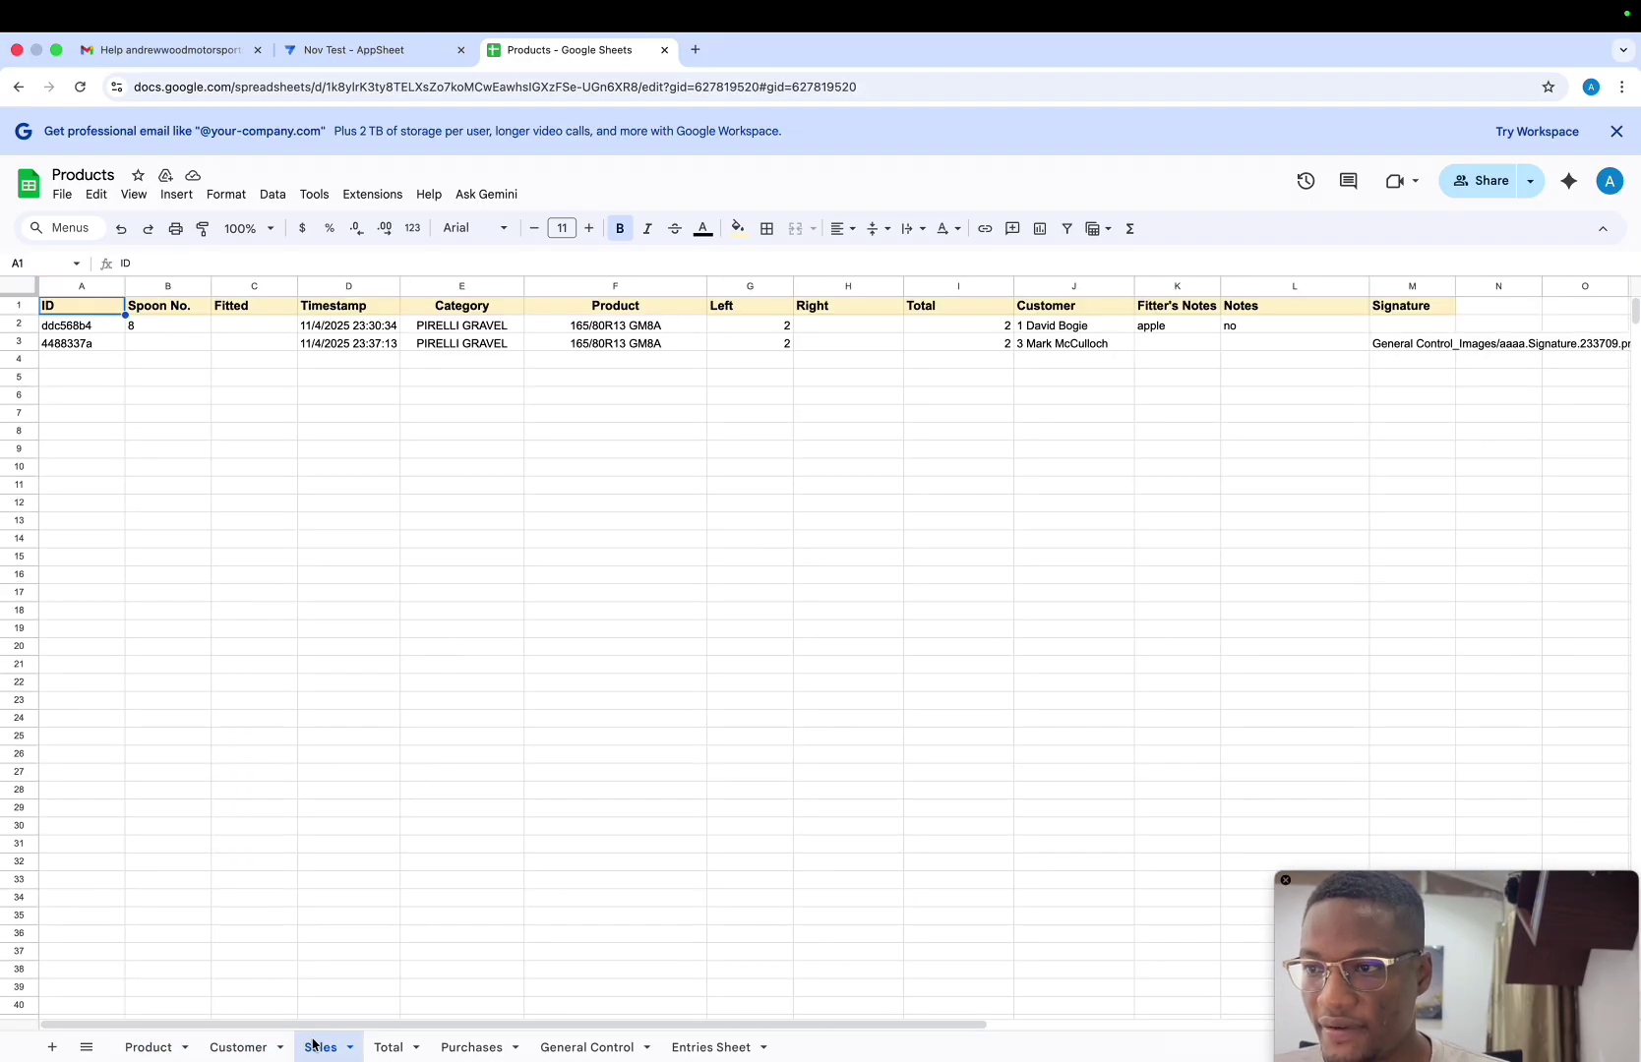
{"action": "left_click", "coordinate": [386, 1047]}
{"action": "left_click", "coordinate": [463, 1049]}
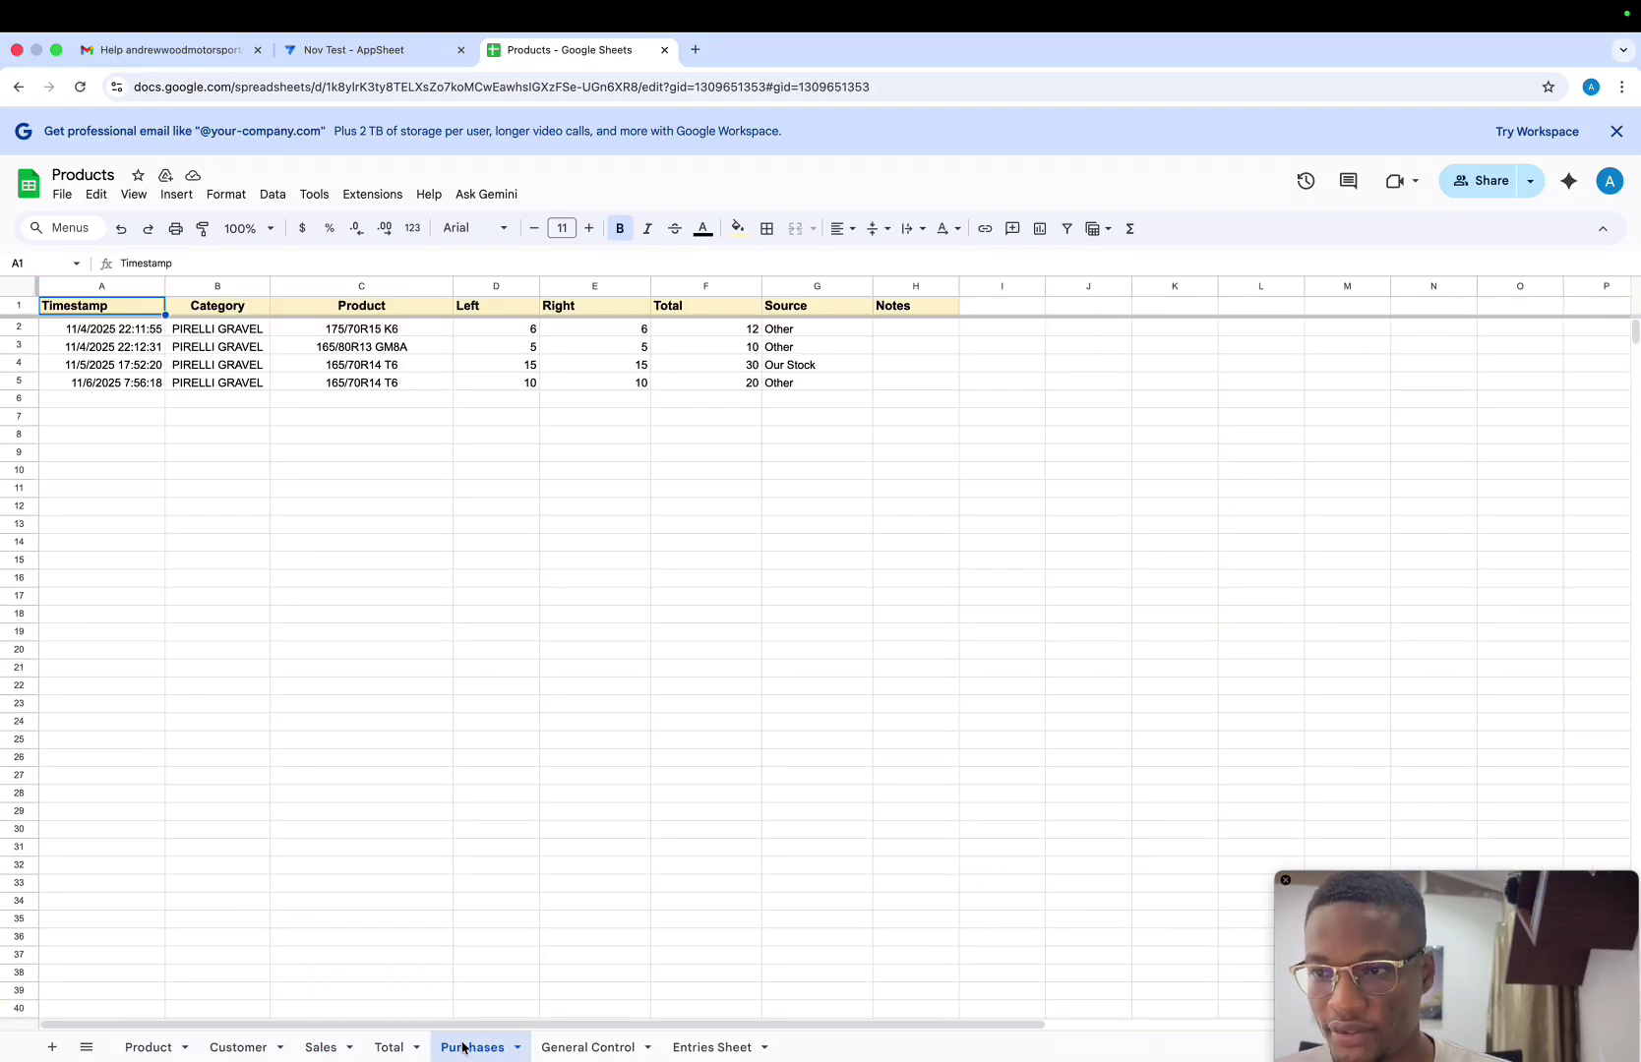
{"action": "left_click", "coordinate": [558, 1048]}
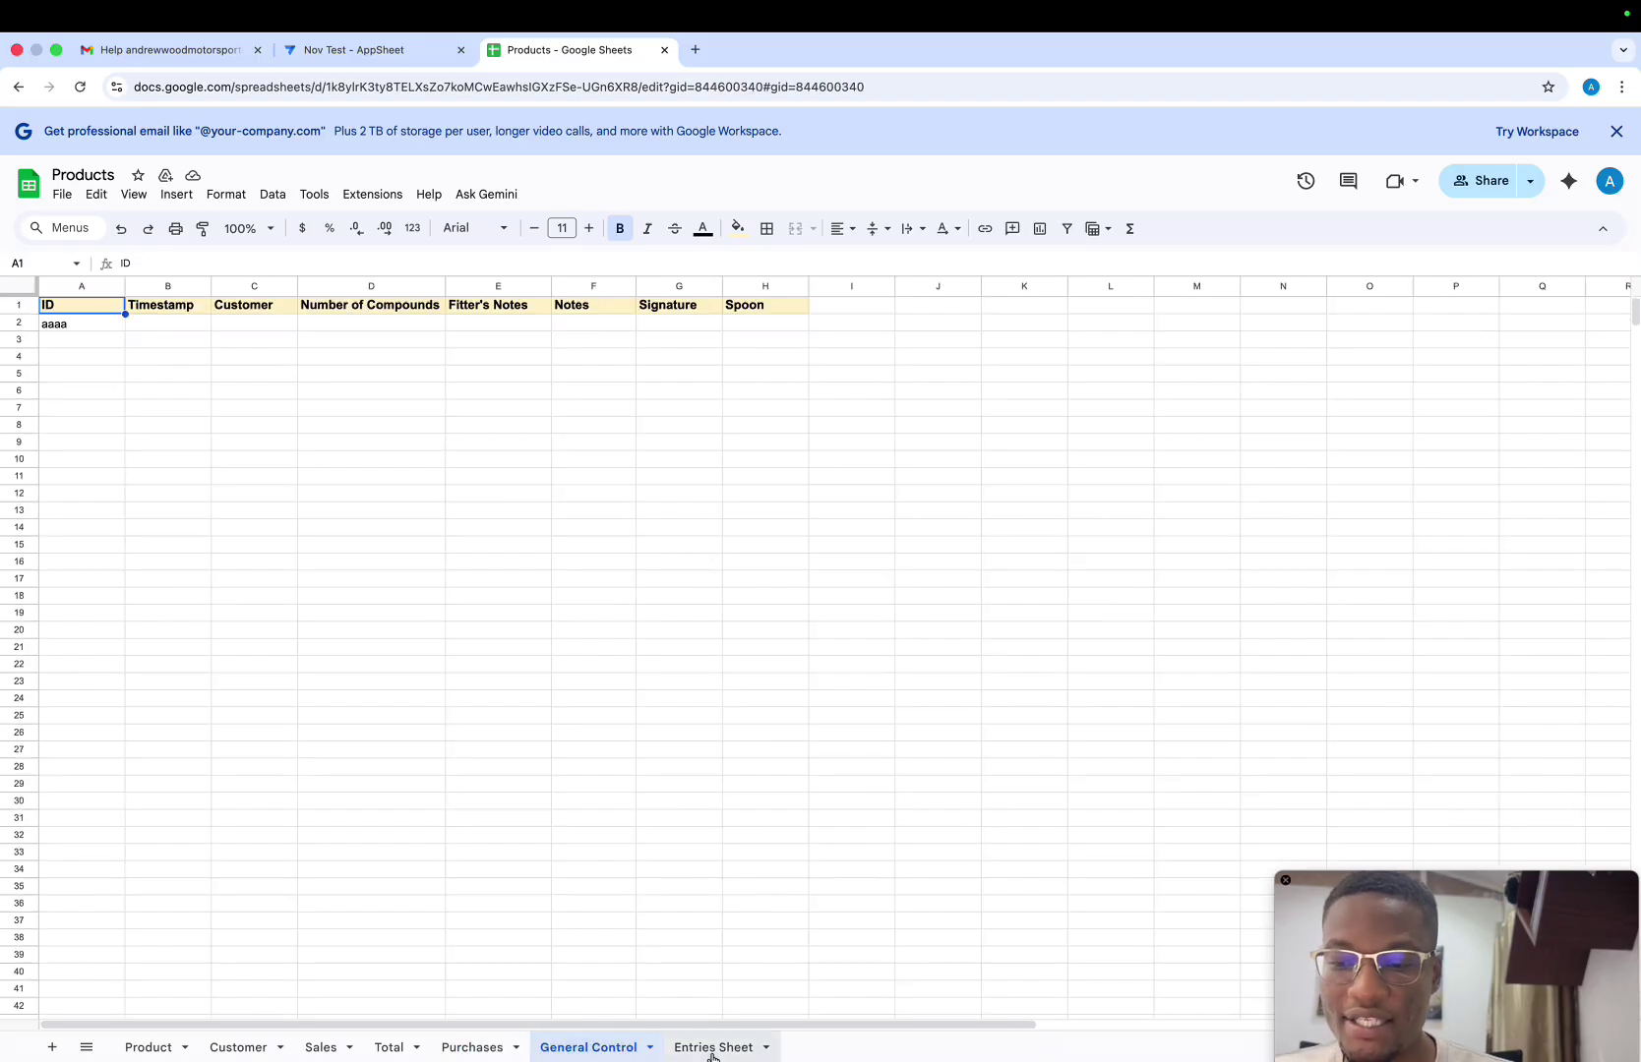
{"action": "left_click", "coordinate": [712, 1048]}
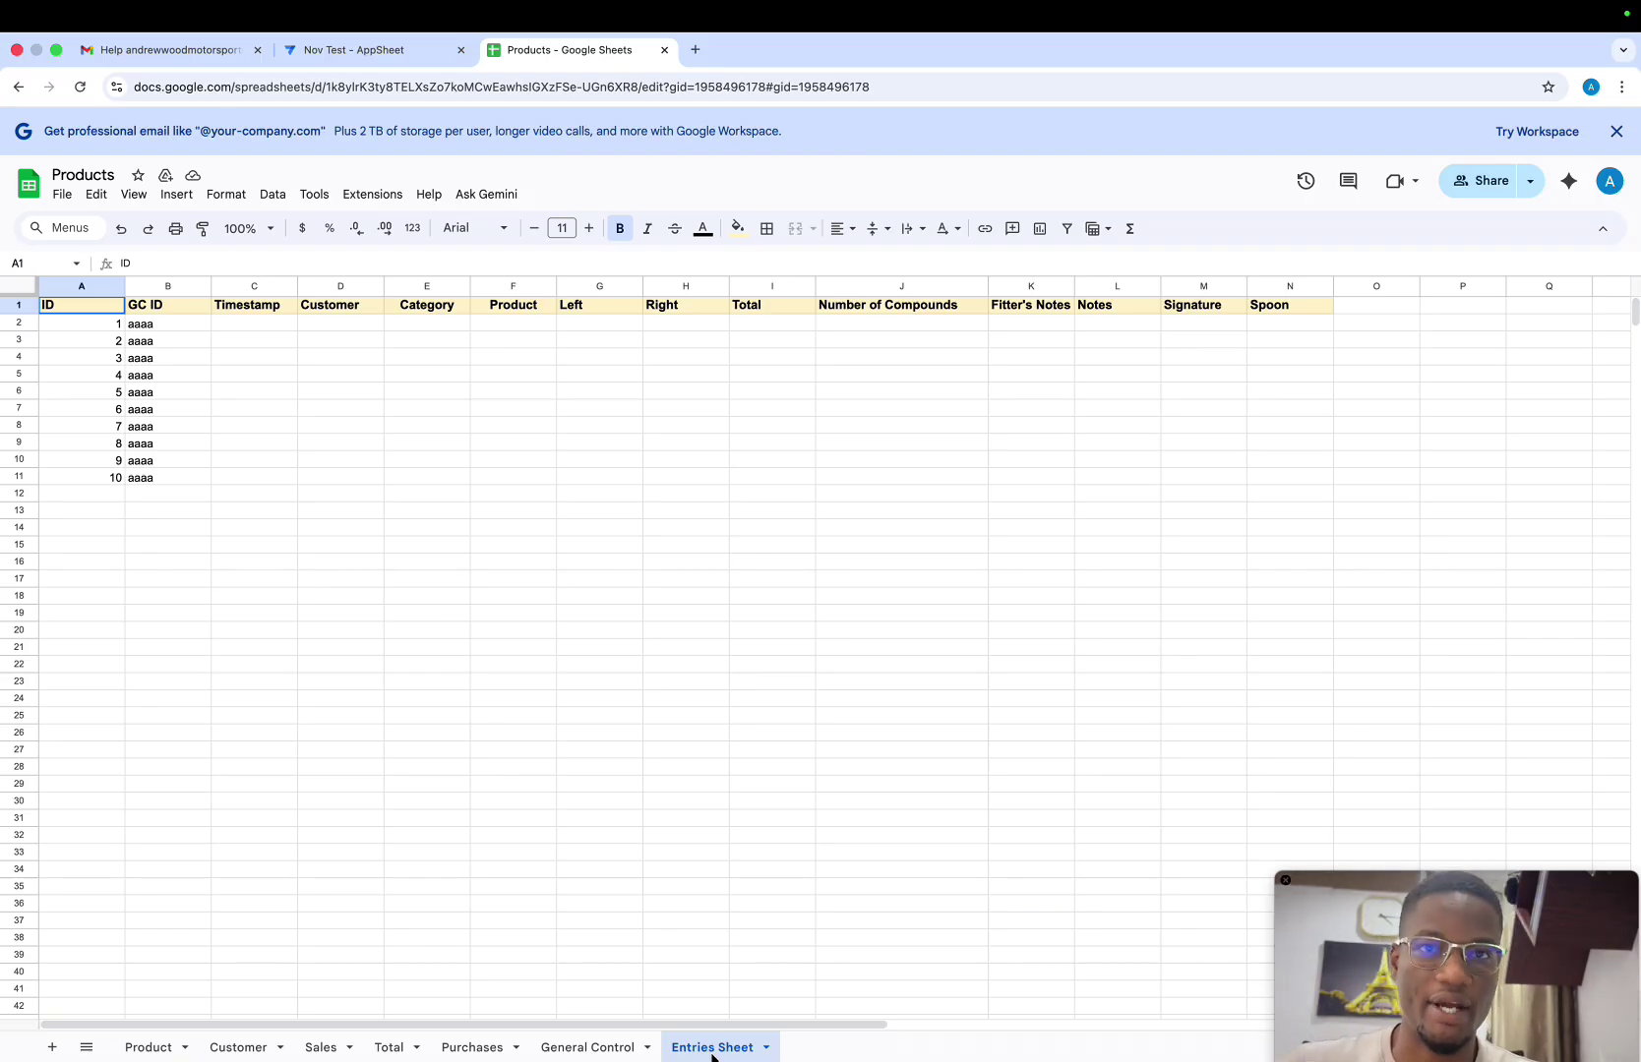
{"action": "left_click", "coordinate": [595, 1050]}
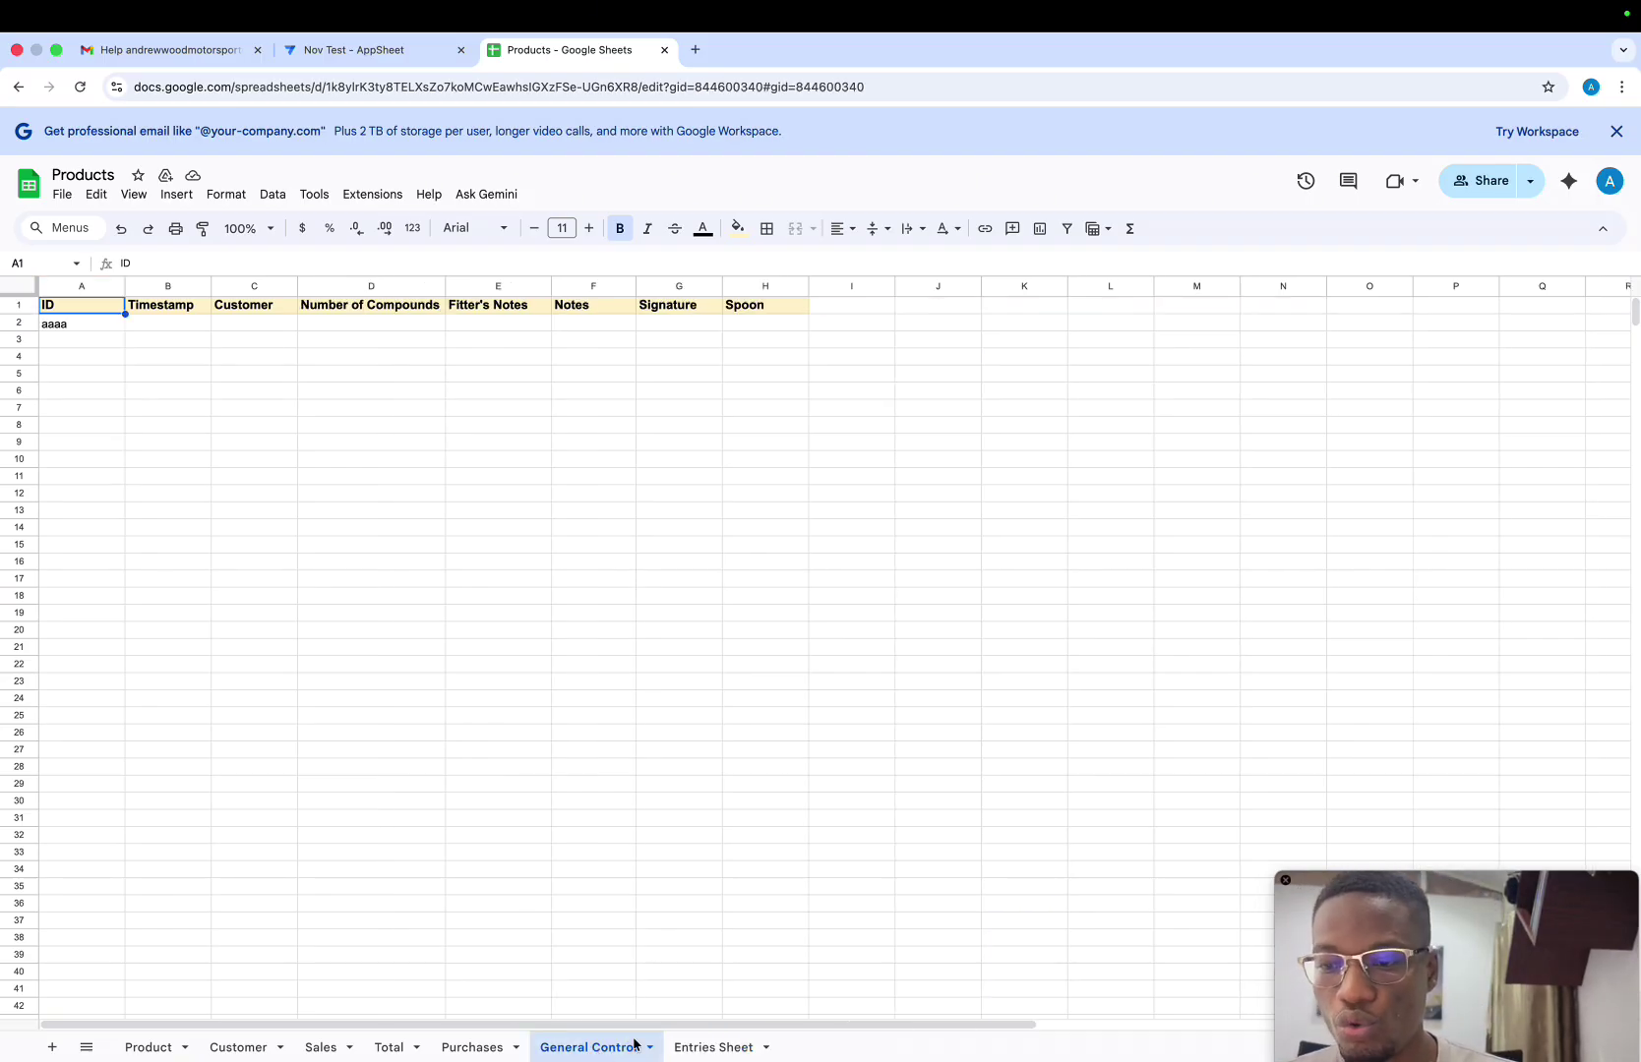
{"action": "left_click", "coordinate": [694, 1041]}
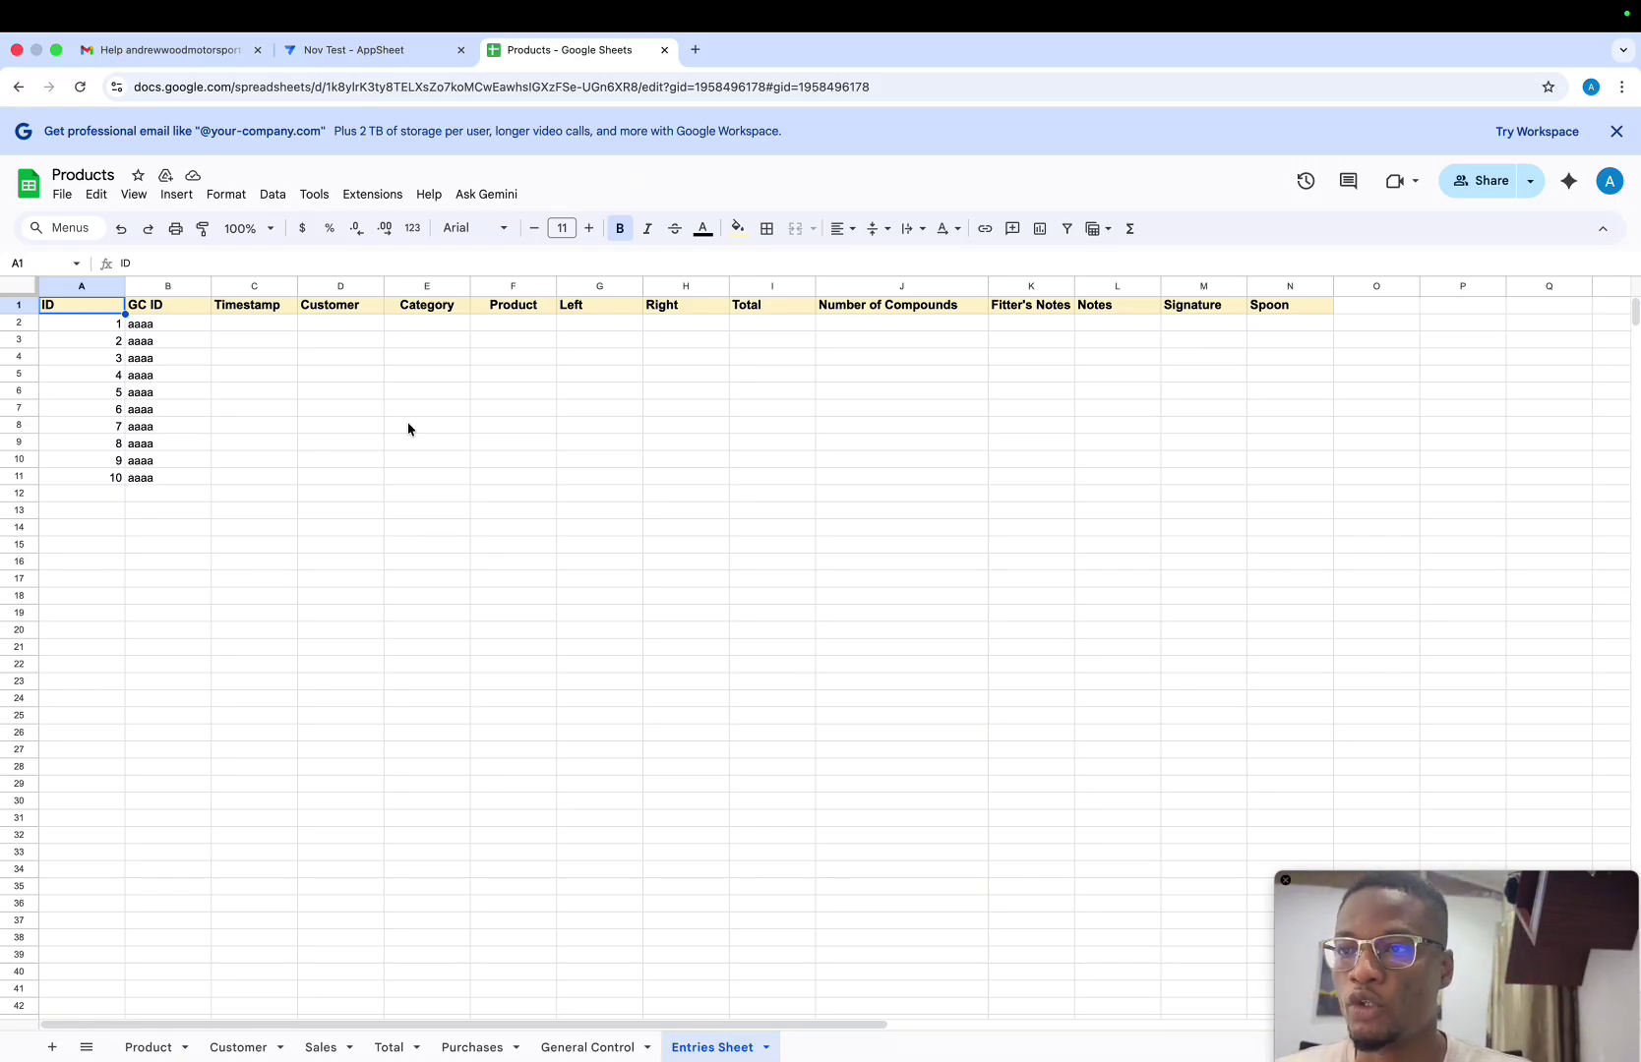
Return to the Nov Test app in AppSheet and choose the third listed customer in Sell Entry Form 1
{"action": "left_click", "coordinate": [342, 50]}
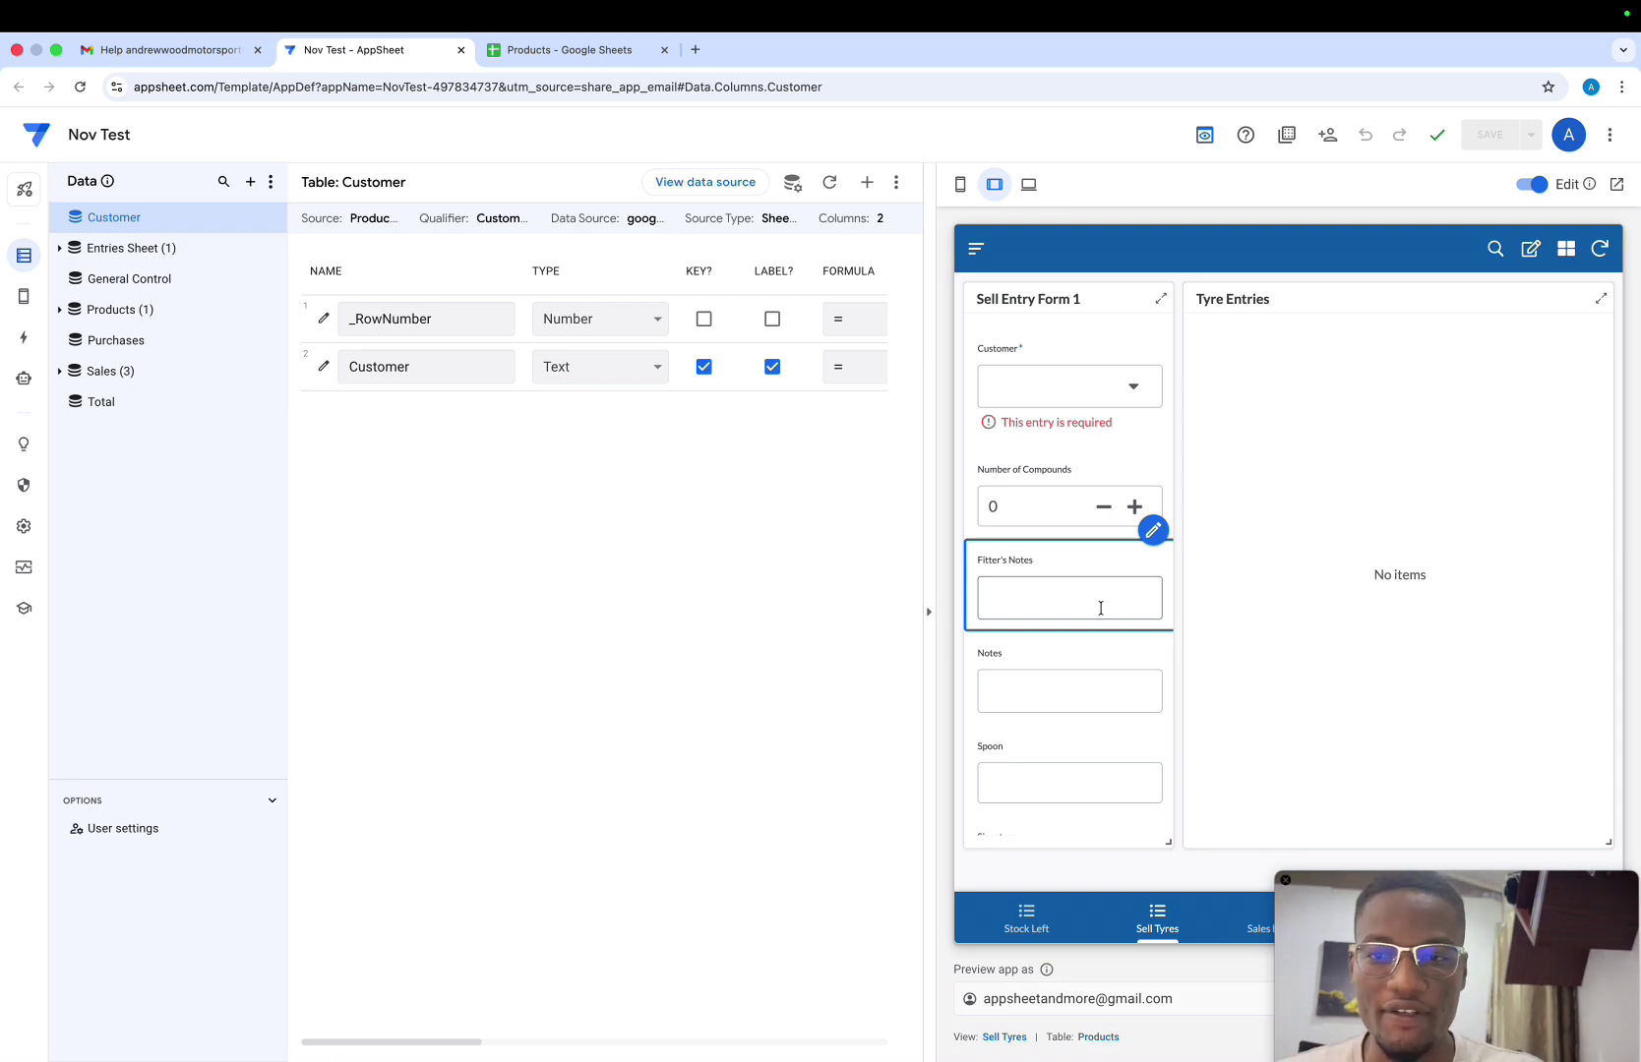
{"action": "left_click", "coordinate": [1127, 399]}
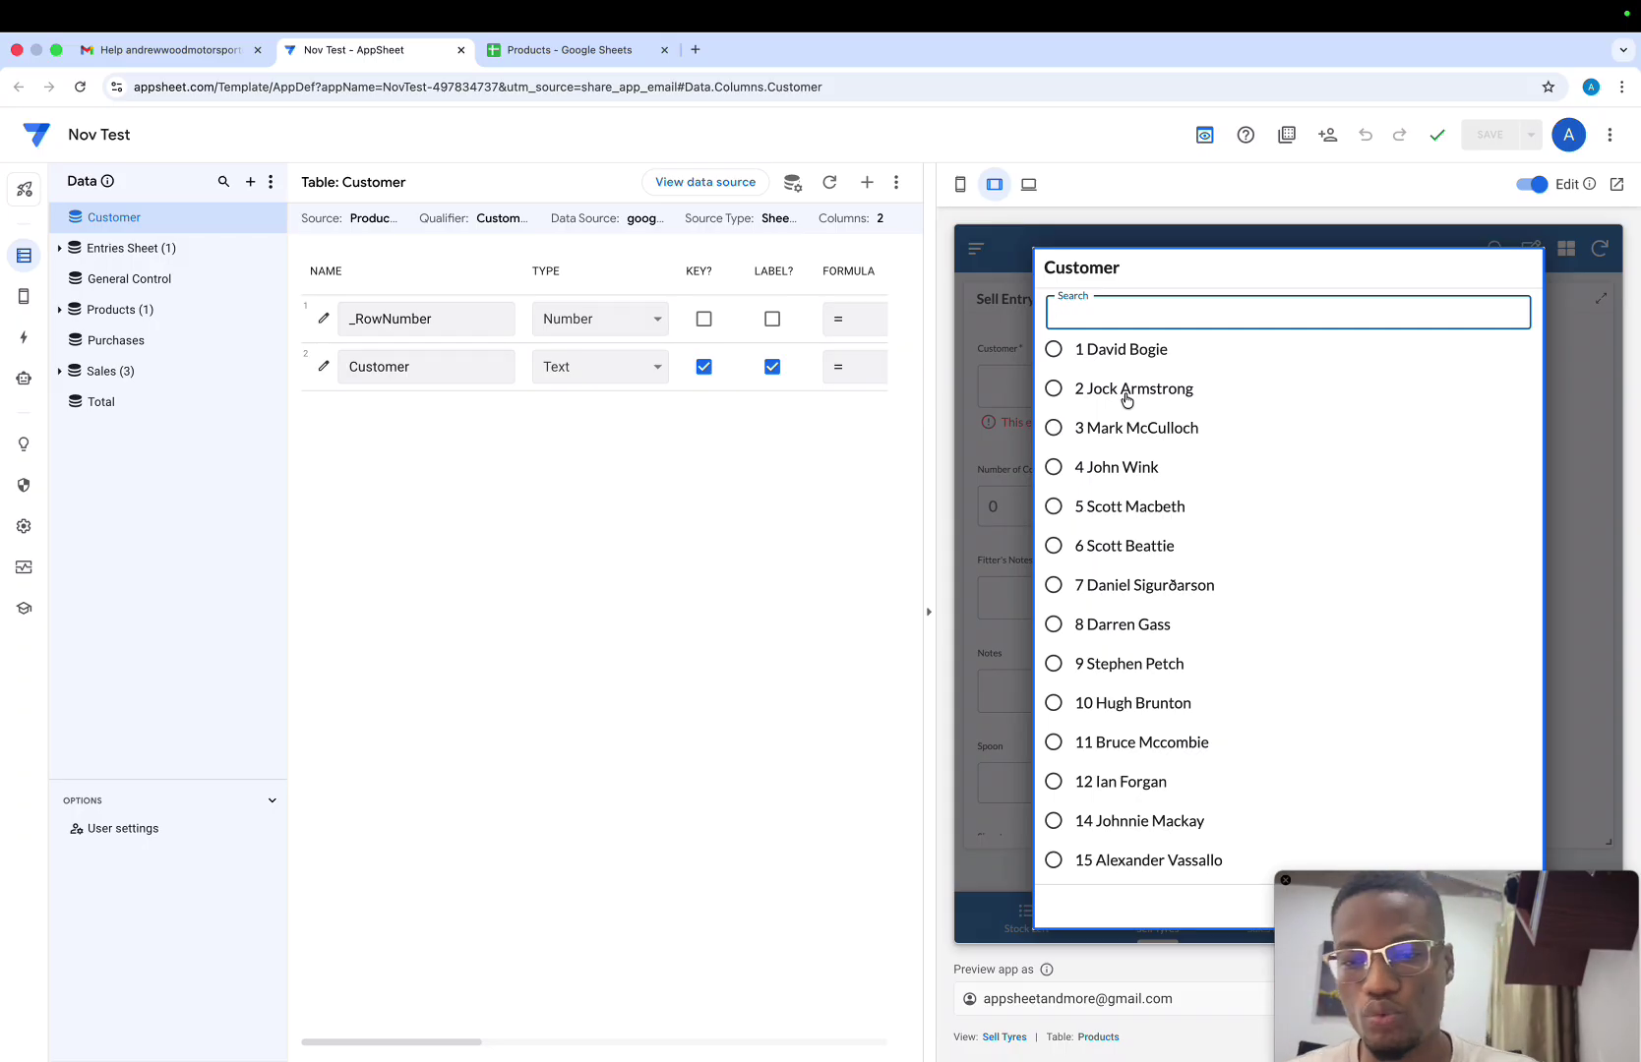
{"action": "left_click", "coordinate": [1118, 426]}
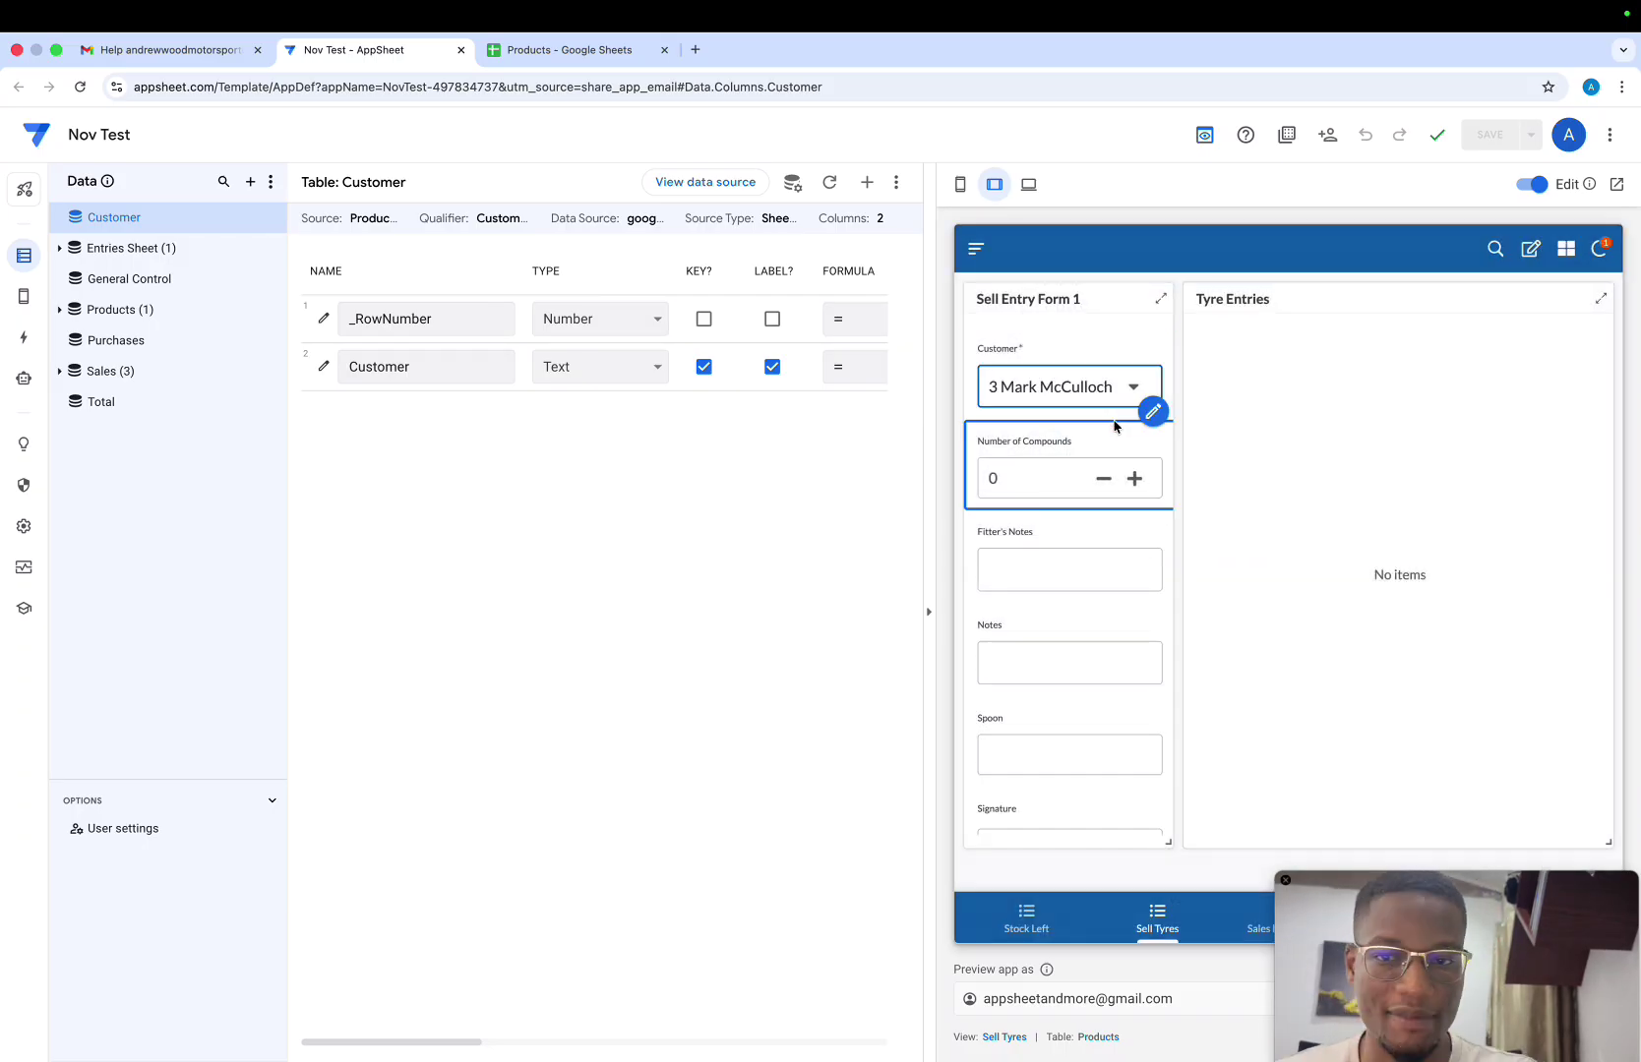
Try different Number of Compounds values, including 2 and 5, to see how the Tyre Entries table responds
{"action": "left_click", "coordinate": [1073, 472]}
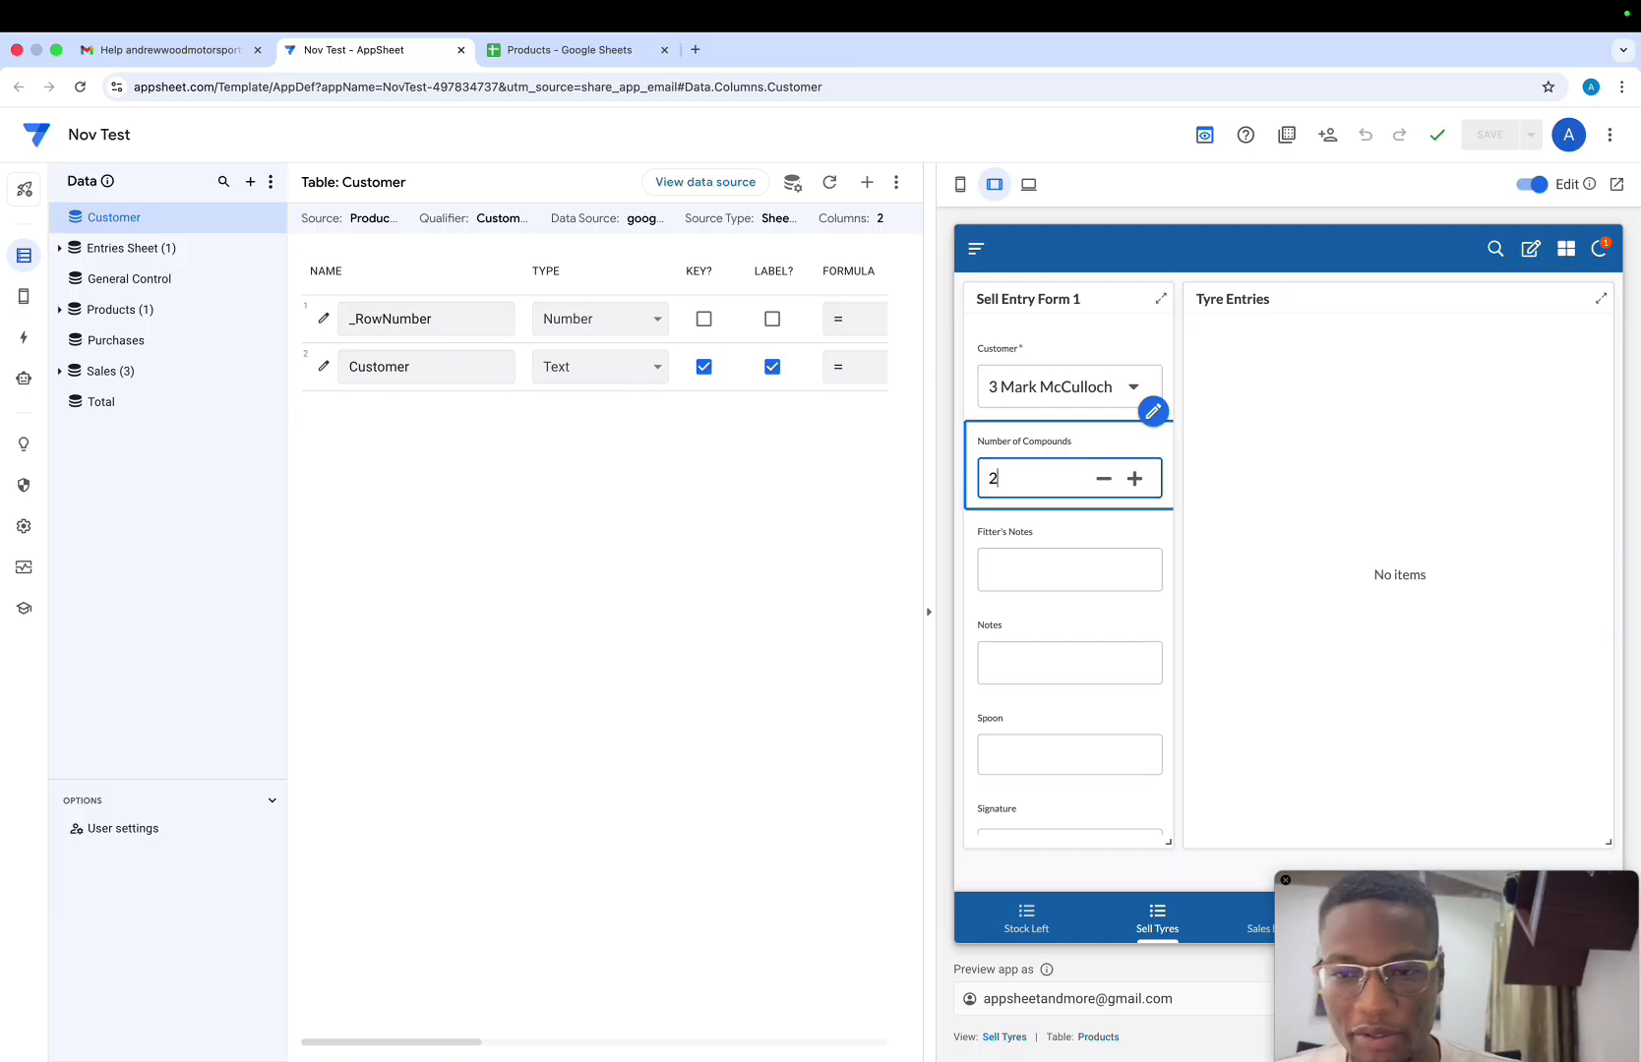
{"action": "type", "text": "2"}
{"action": "left_click", "coordinate": [1070, 521]}
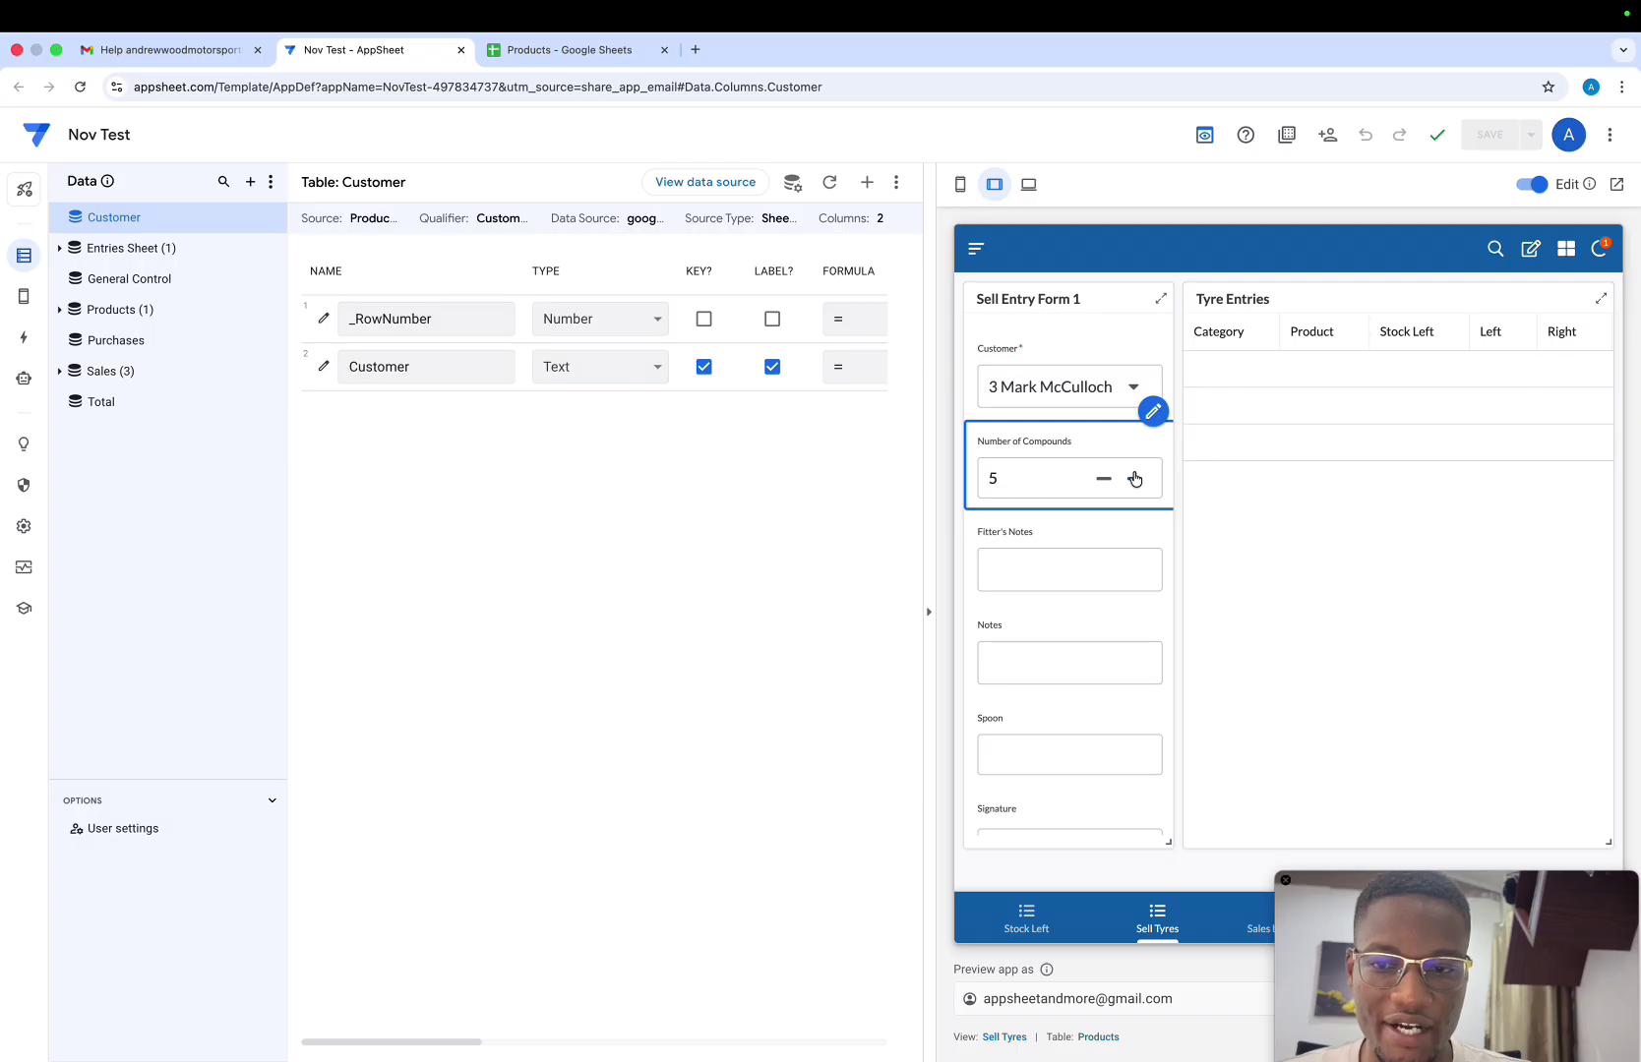
{"action": "left_click", "coordinate": [1053, 488]}
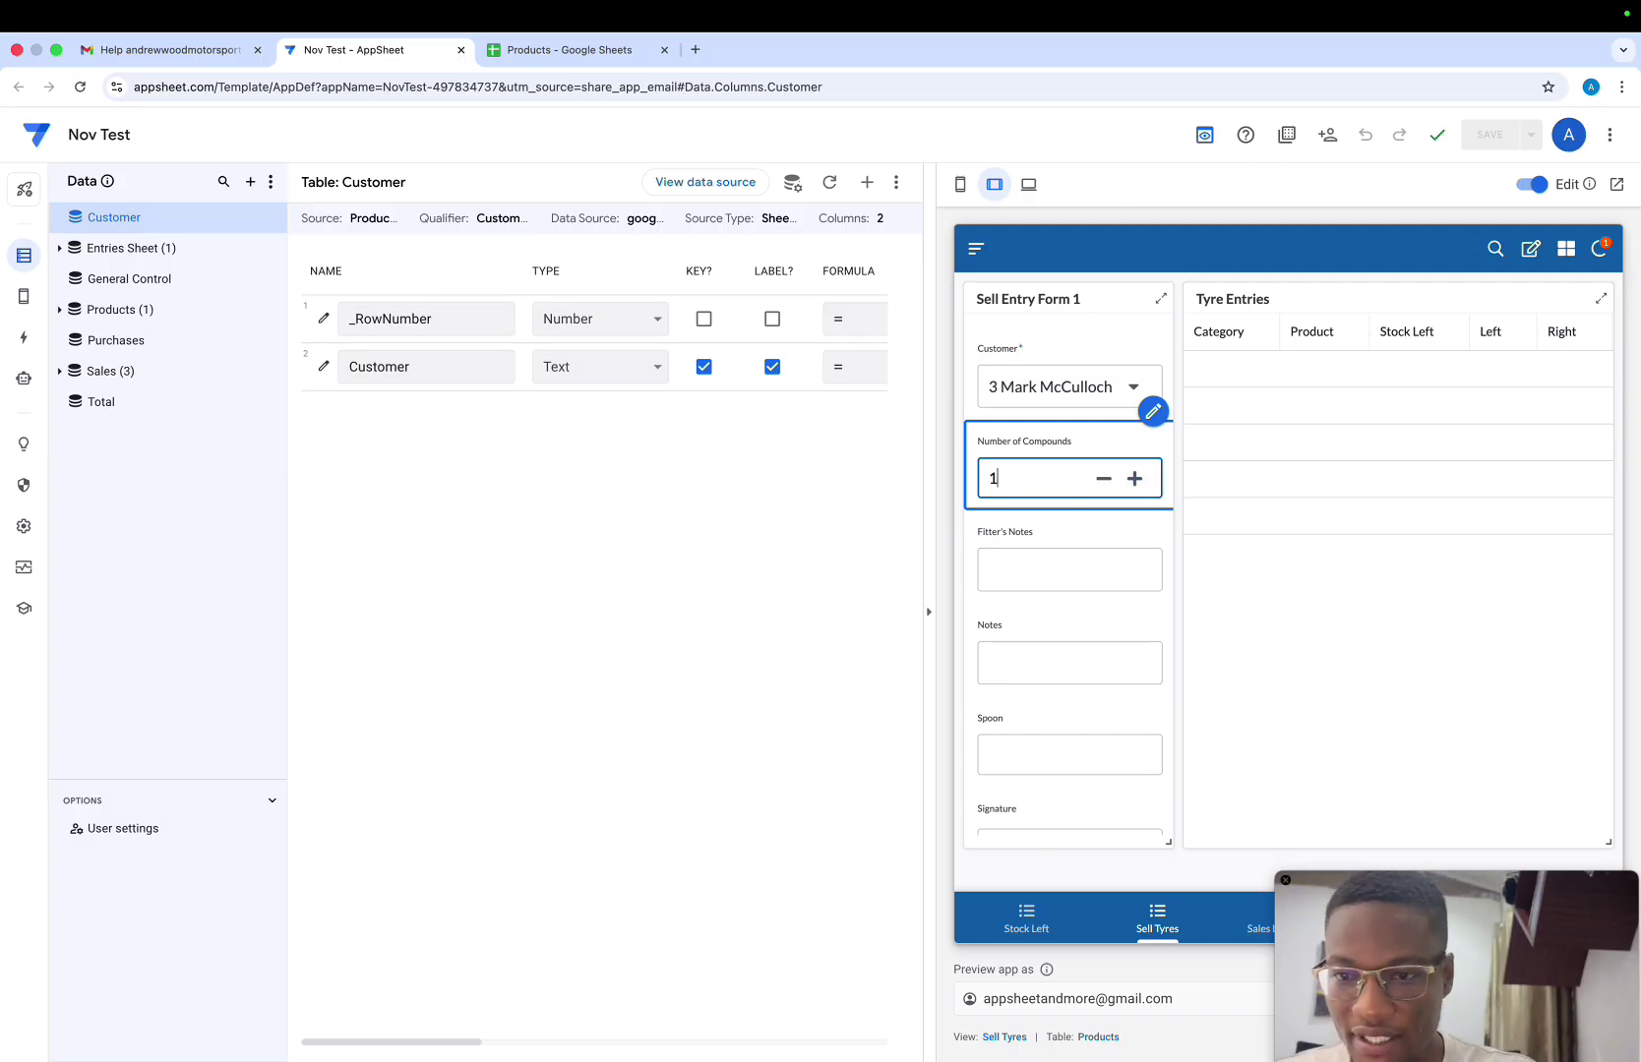
{"action": "left_click", "coordinate": [1081, 524]}
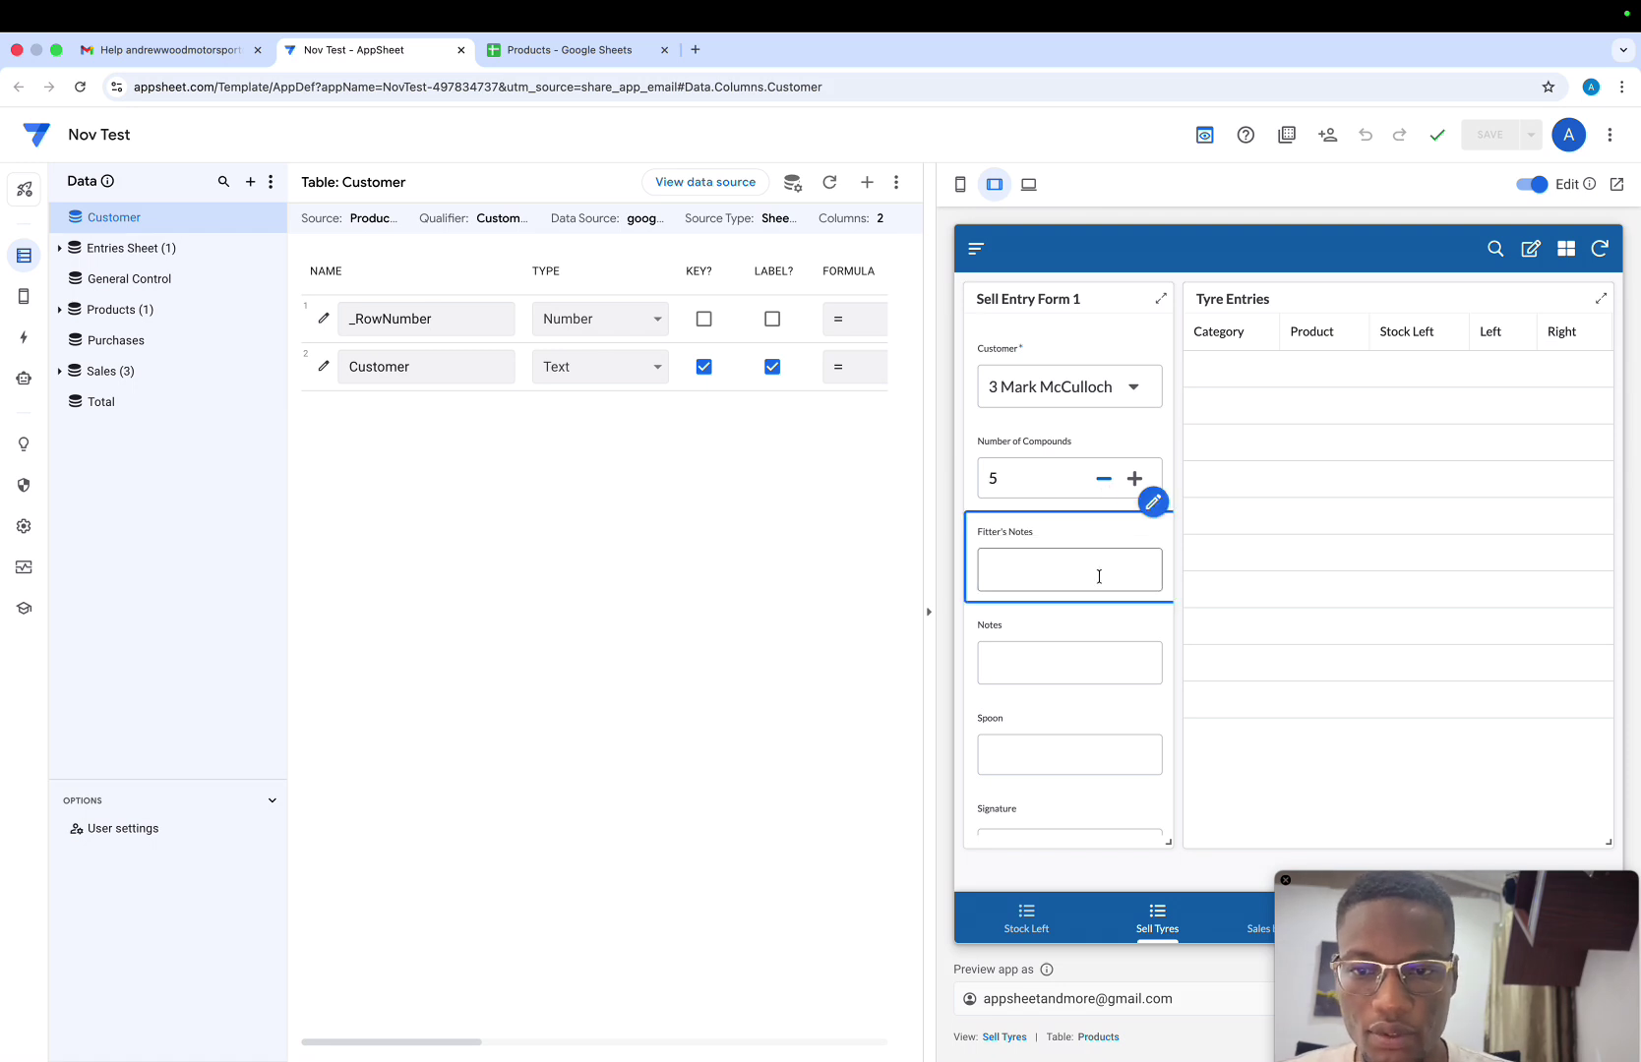
Set the Number of Compounds to 3 and enter "Video 1" as the Fitter's Notes
{"action": "left_click", "coordinate": [1104, 482]}
{"action": "left_click", "coordinate": [1097, 482]}
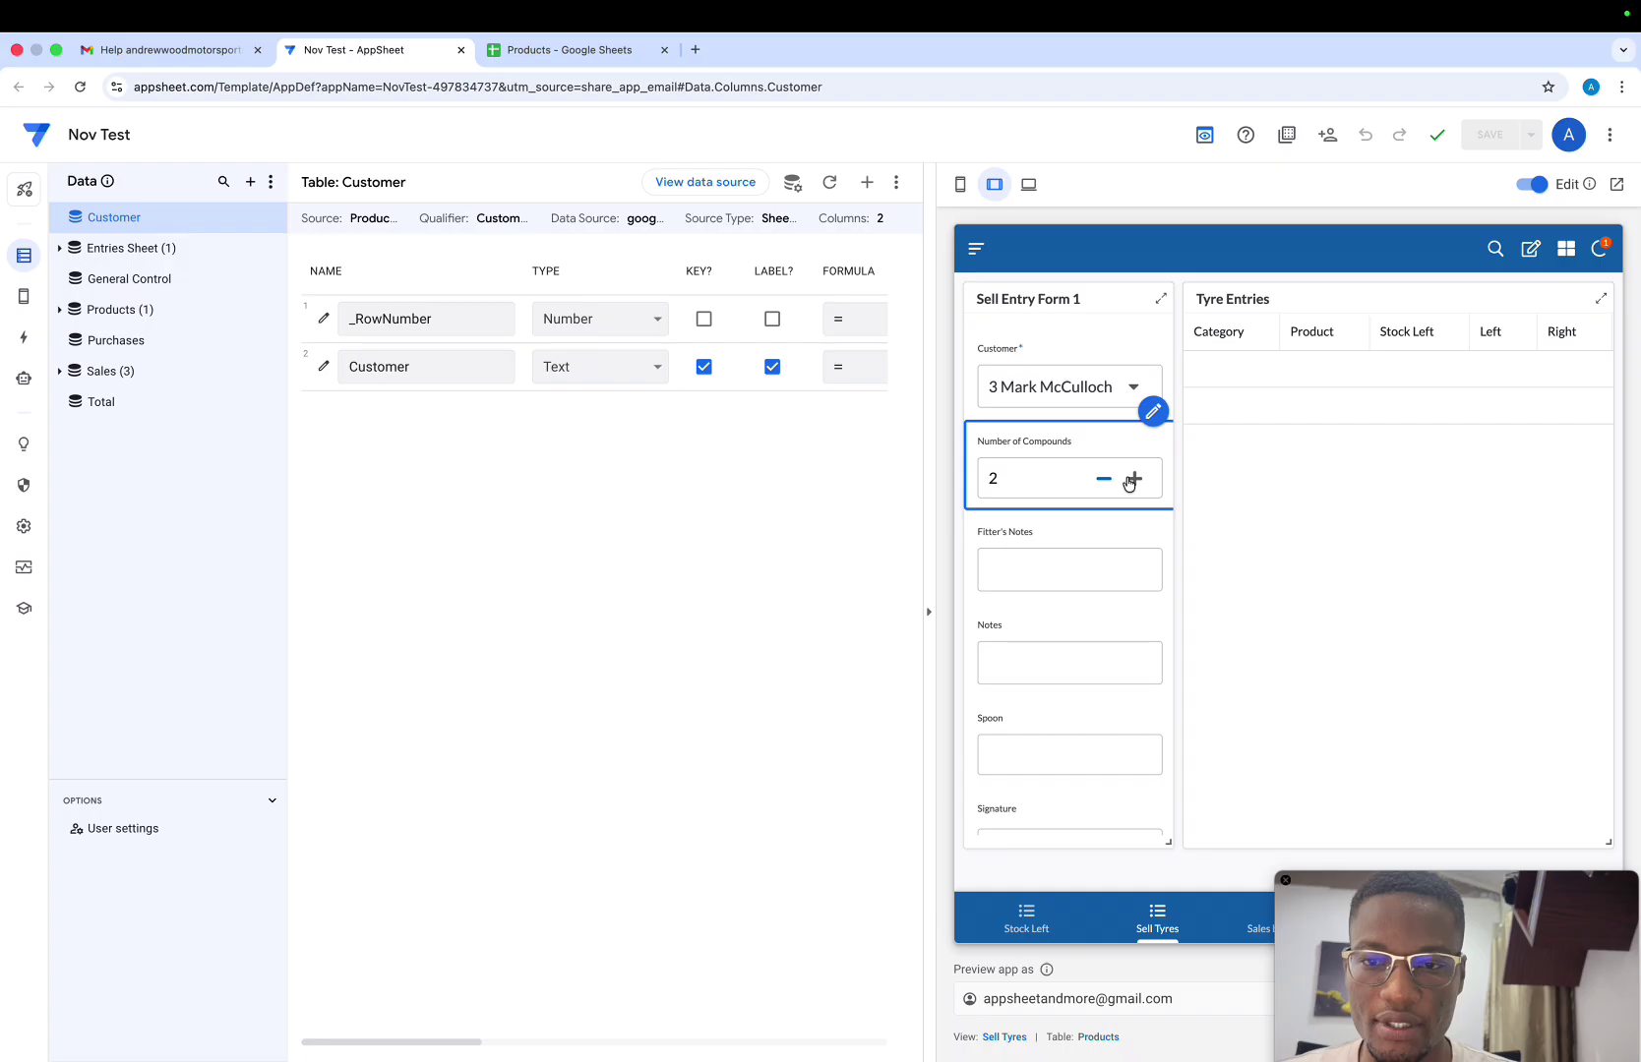
{"action": "left_click", "coordinate": [1064, 556]}
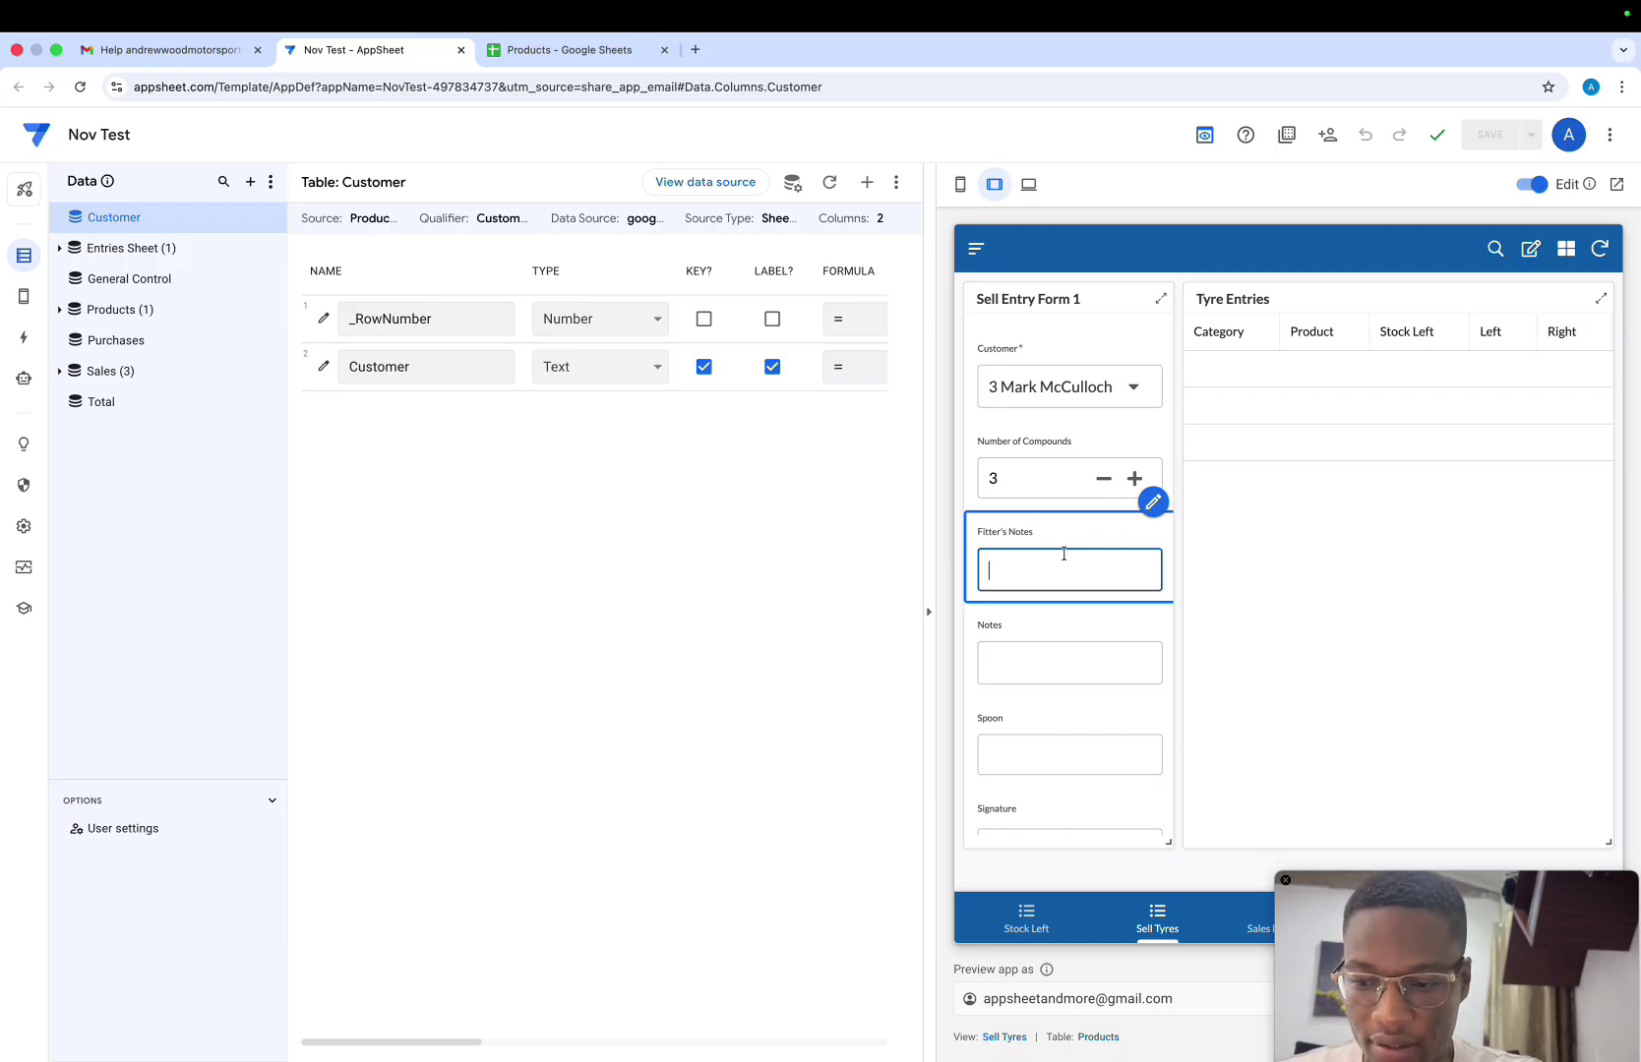
{"action": "type", "text": "Video"}
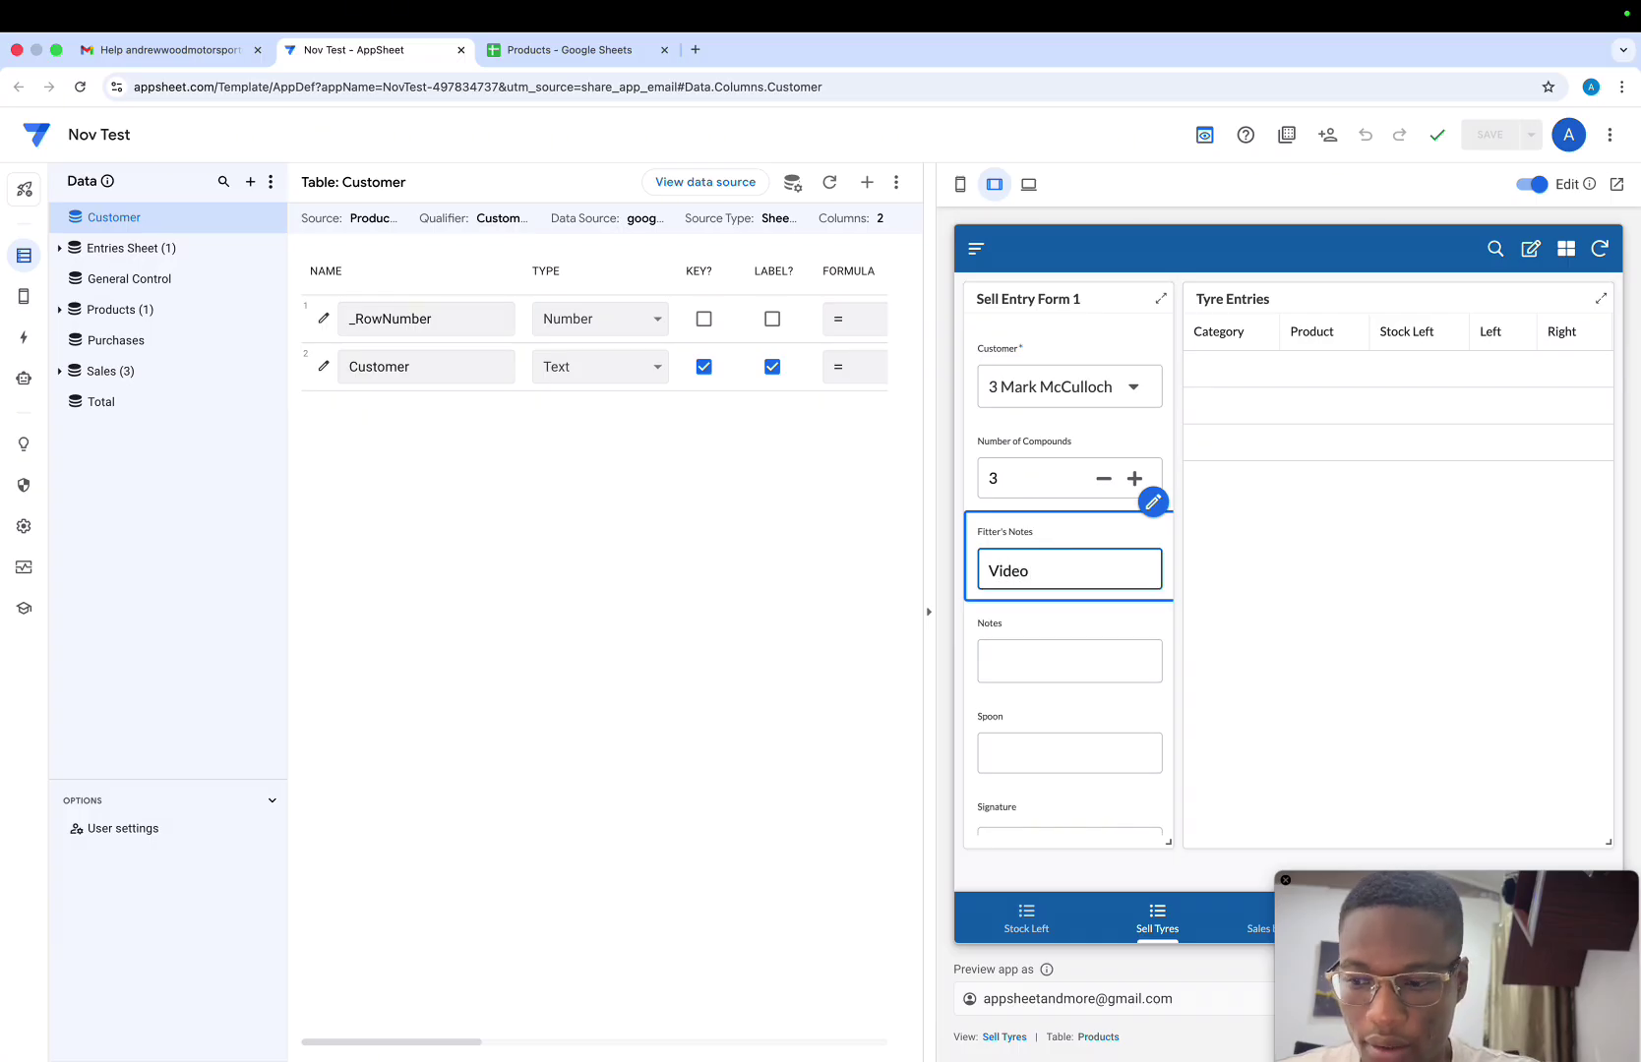
{"action": "type", "text": " 1"}
Enter "others" in the Notes field of the sell entry form
{"action": "left_click", "coordinate": [1045, 666]}
{"action": "scroll", "coordinate": [1047, 674], "scroll_direction": "down", "scroll_amount": 1}
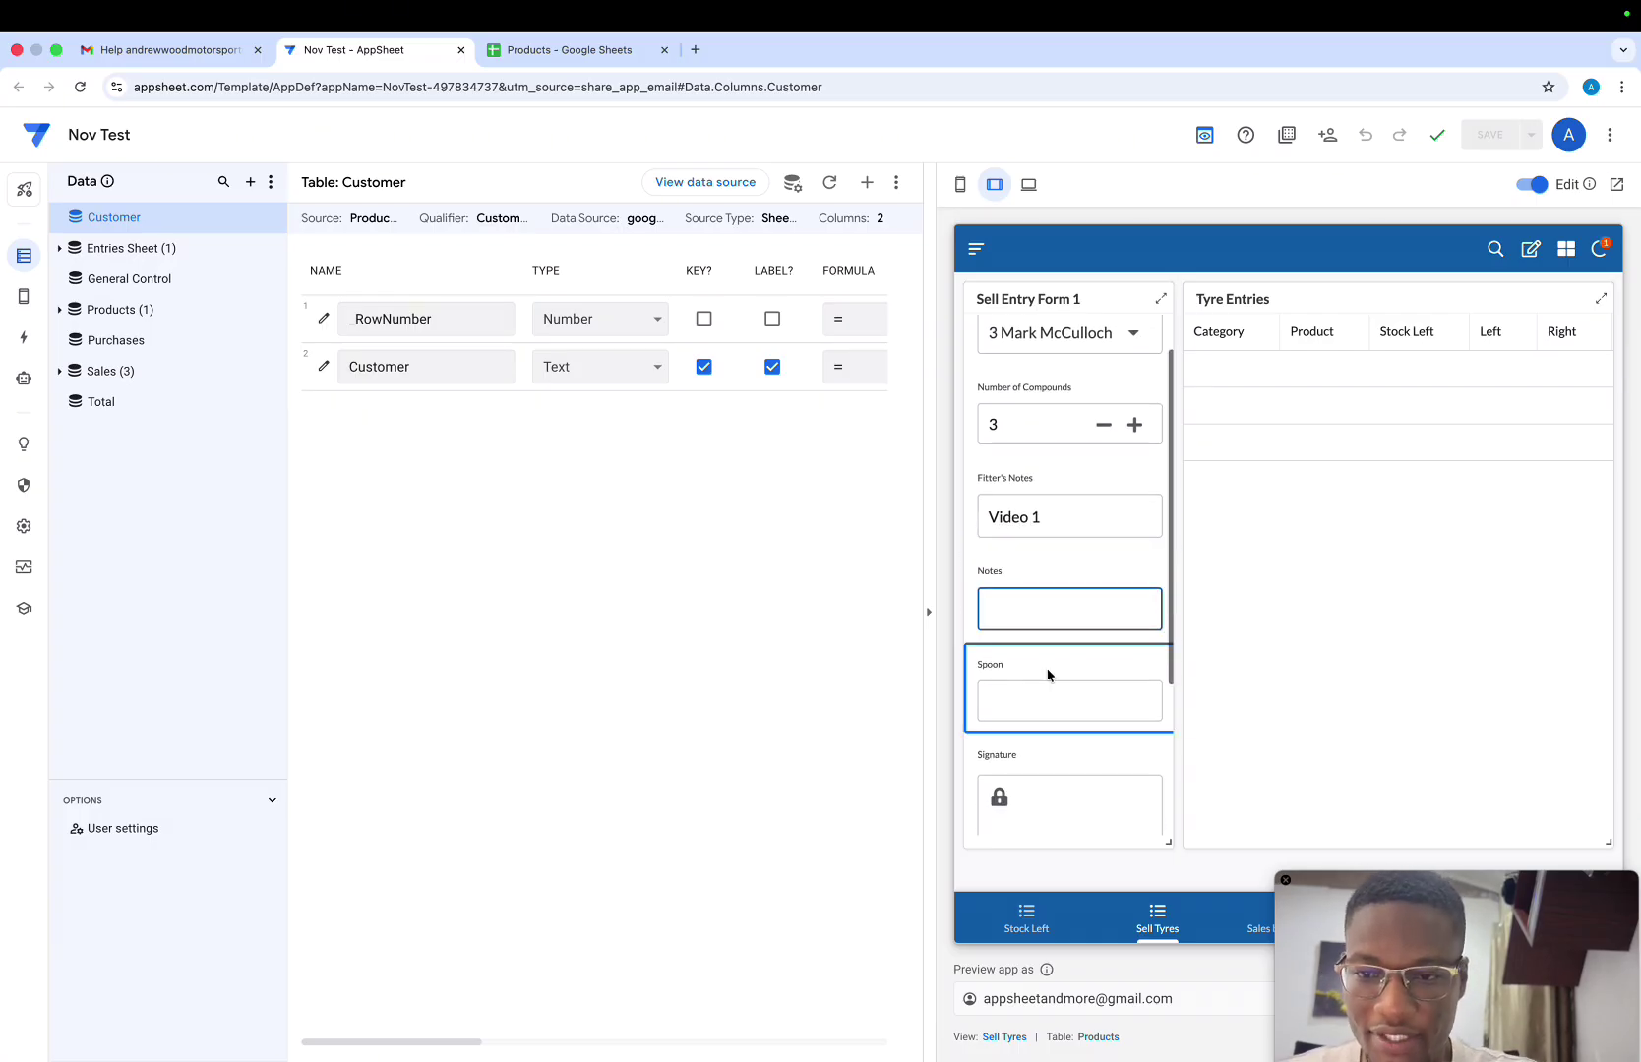
{"action": "type", "text": "others"}
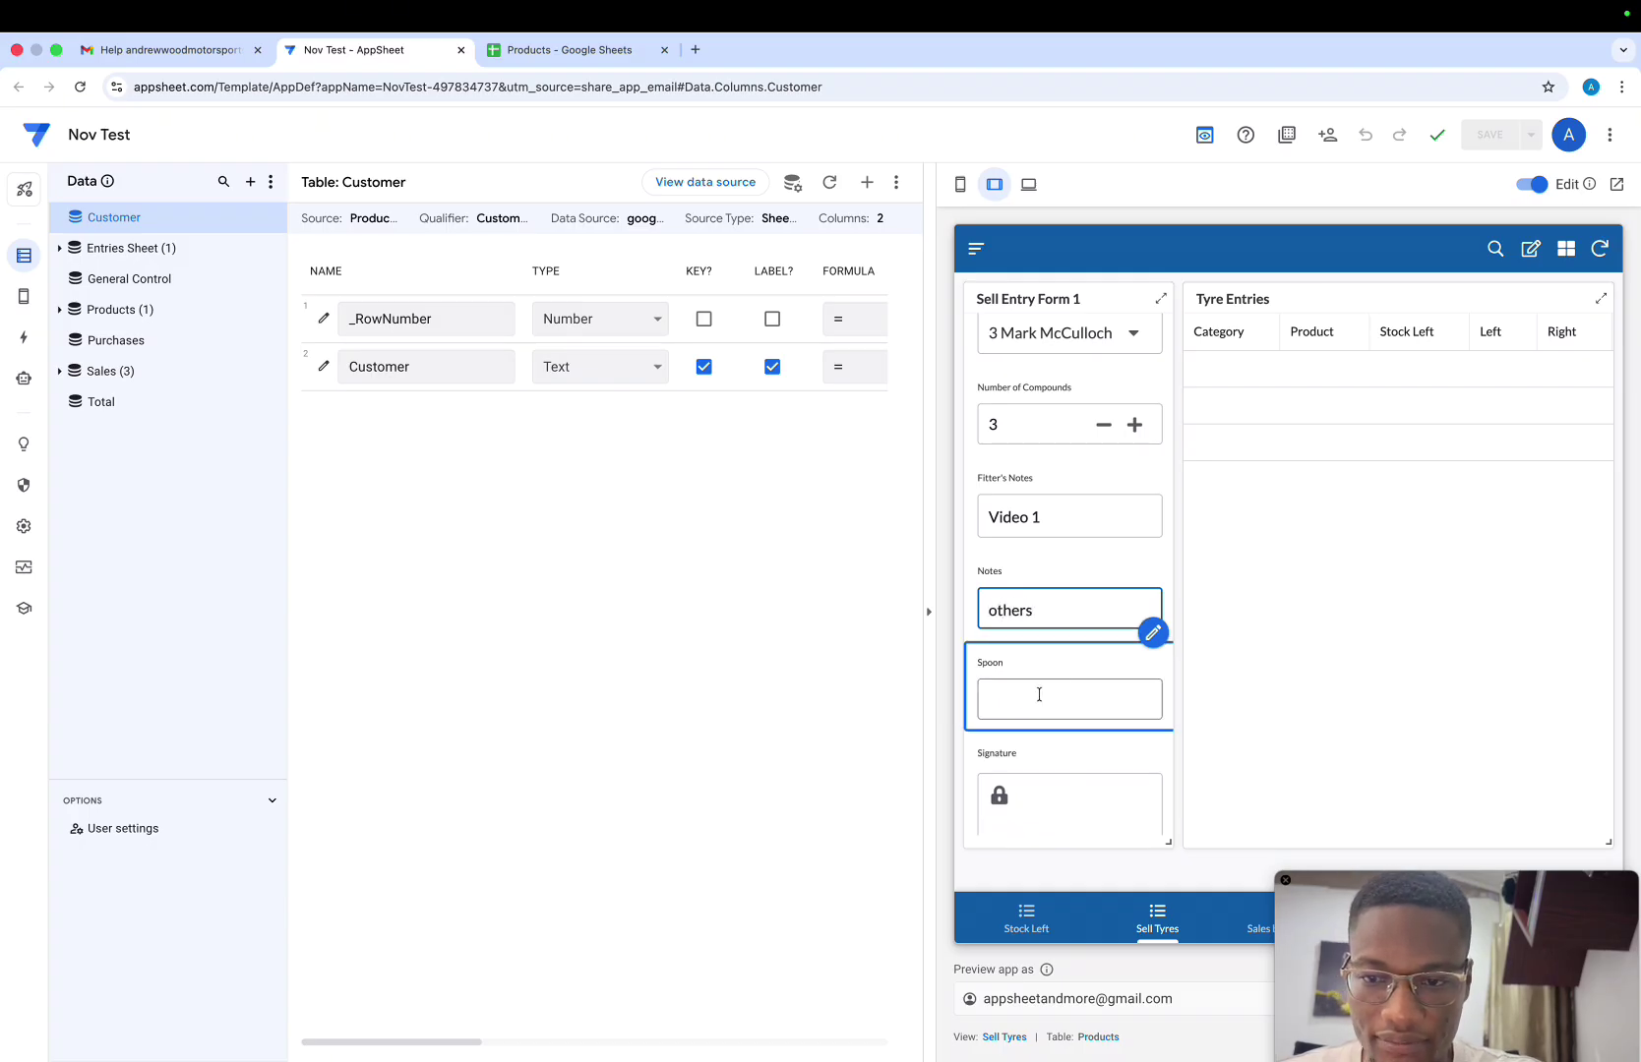
Open the Spoon column's settings from Sell Entry Form 1's column order, review them, and close them
{"action": "left_click", "coordinate": [1038, 694]}
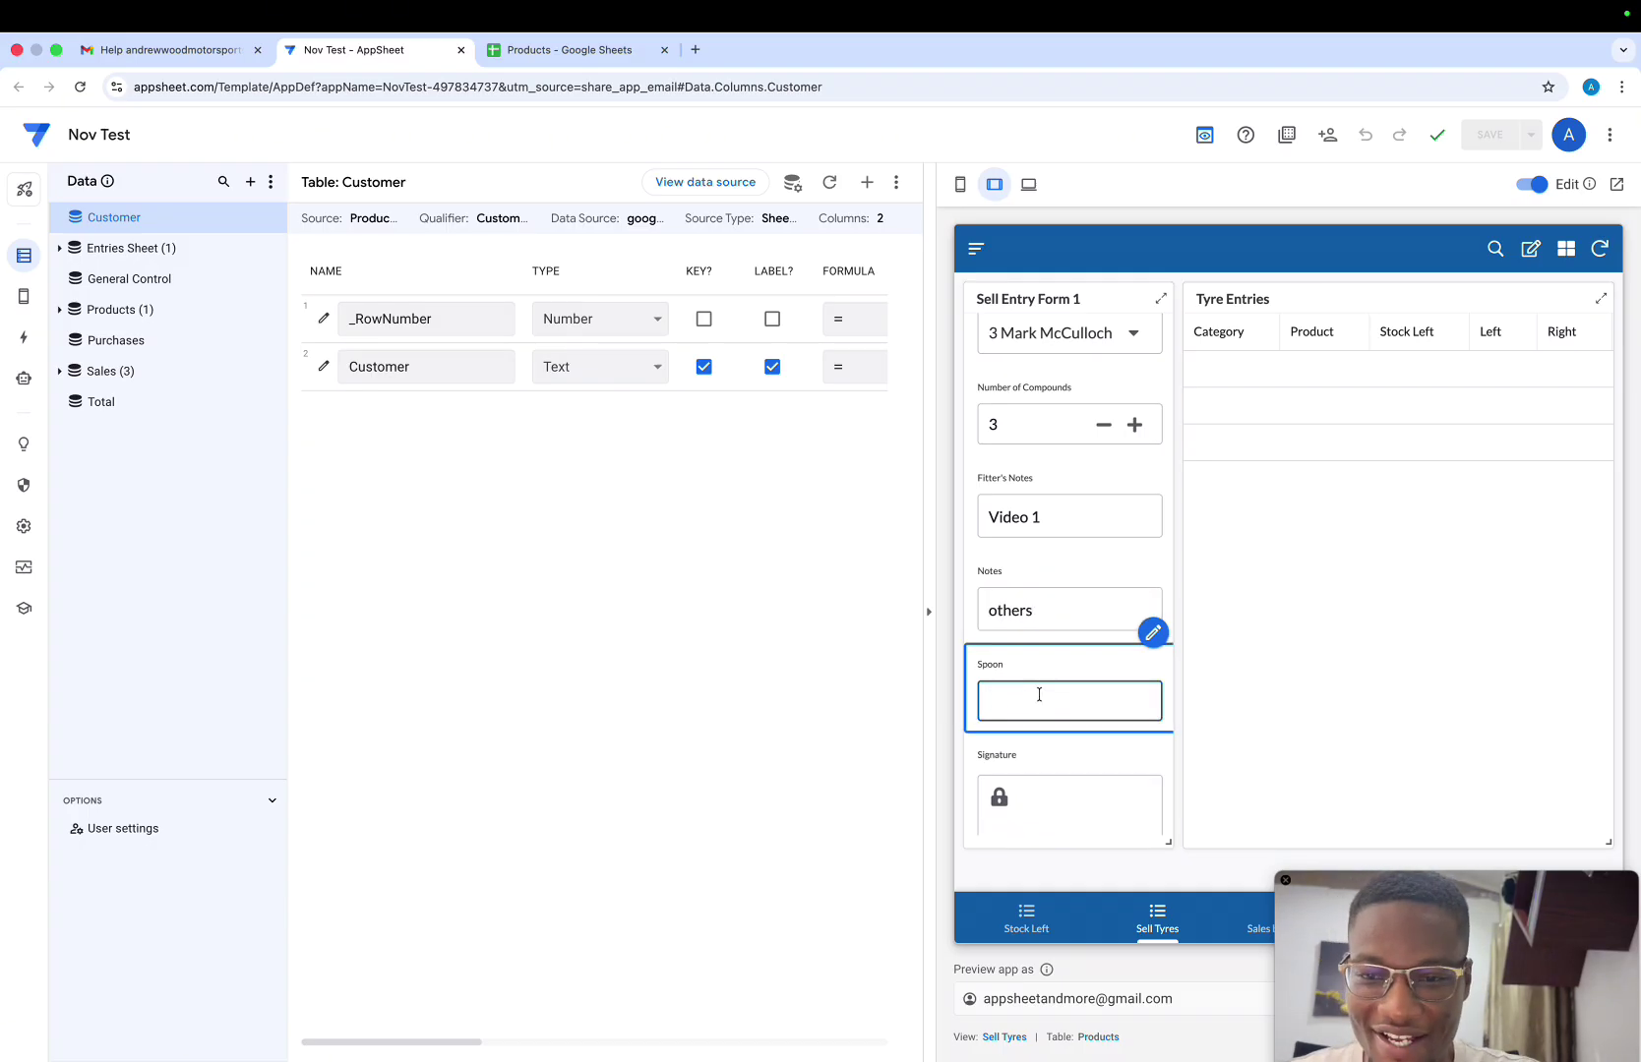
{"action": "left_click", "coordinate": [1154, 641]}
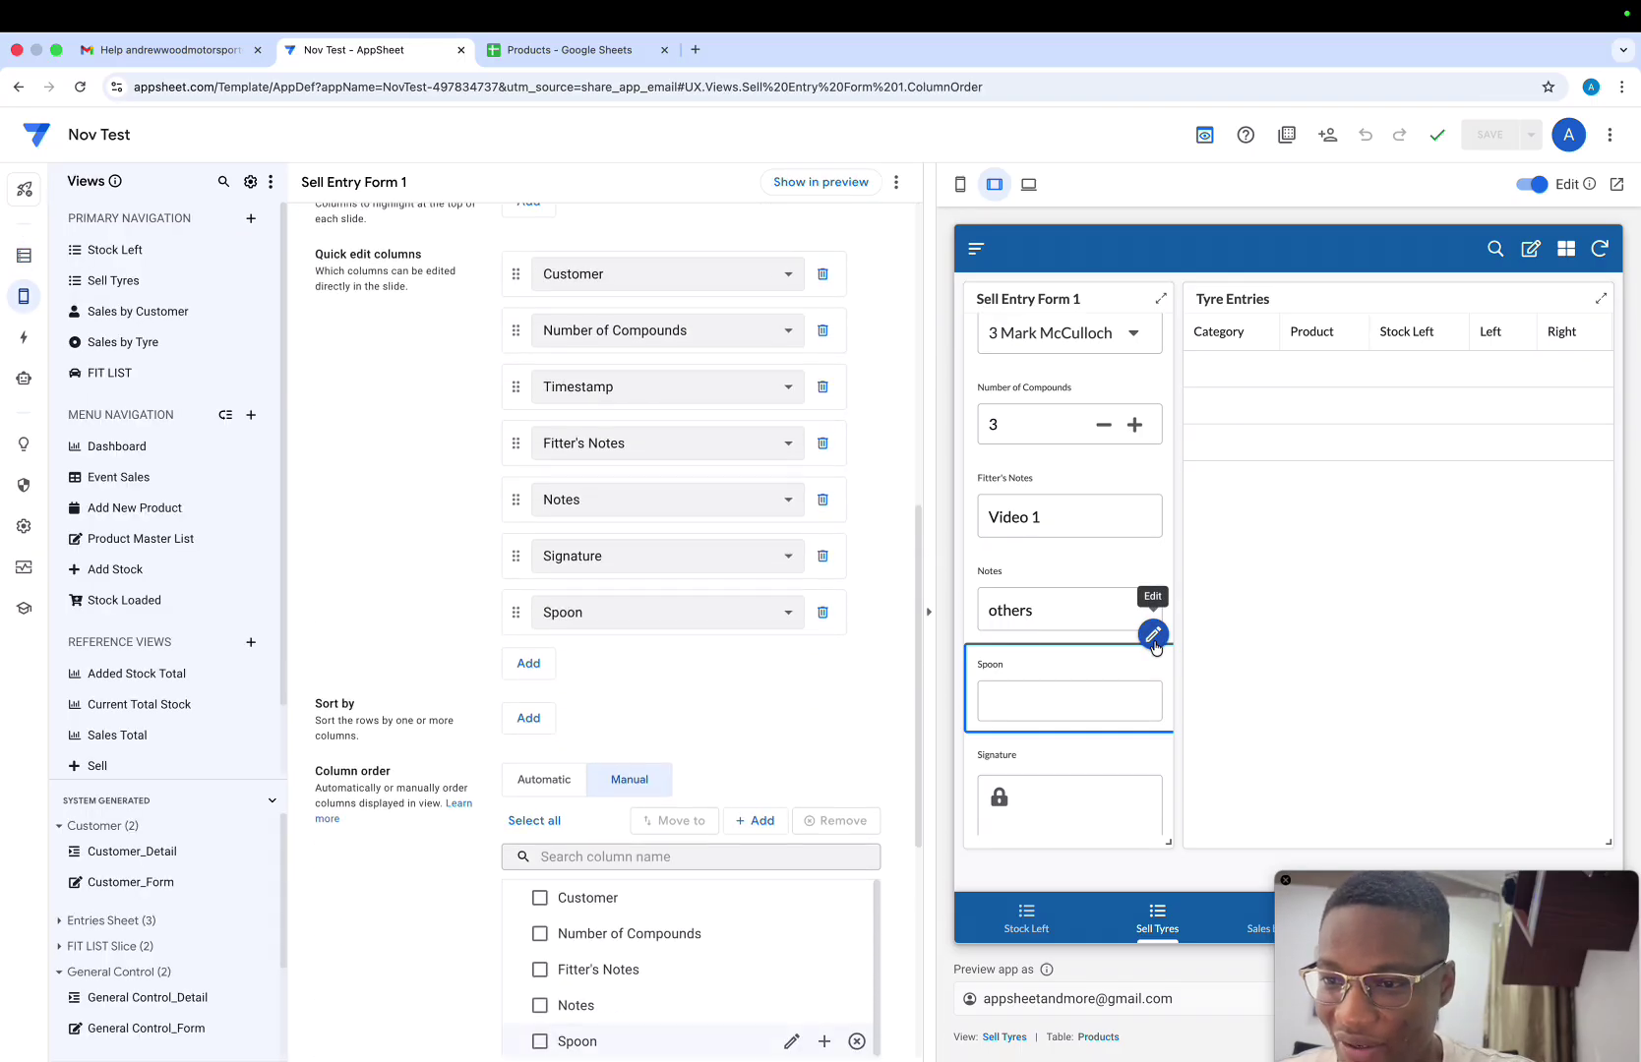
{"action": "scroll", "coordinate": [738, 708], "scroll_direction": "down", "scroll_amount": 3}
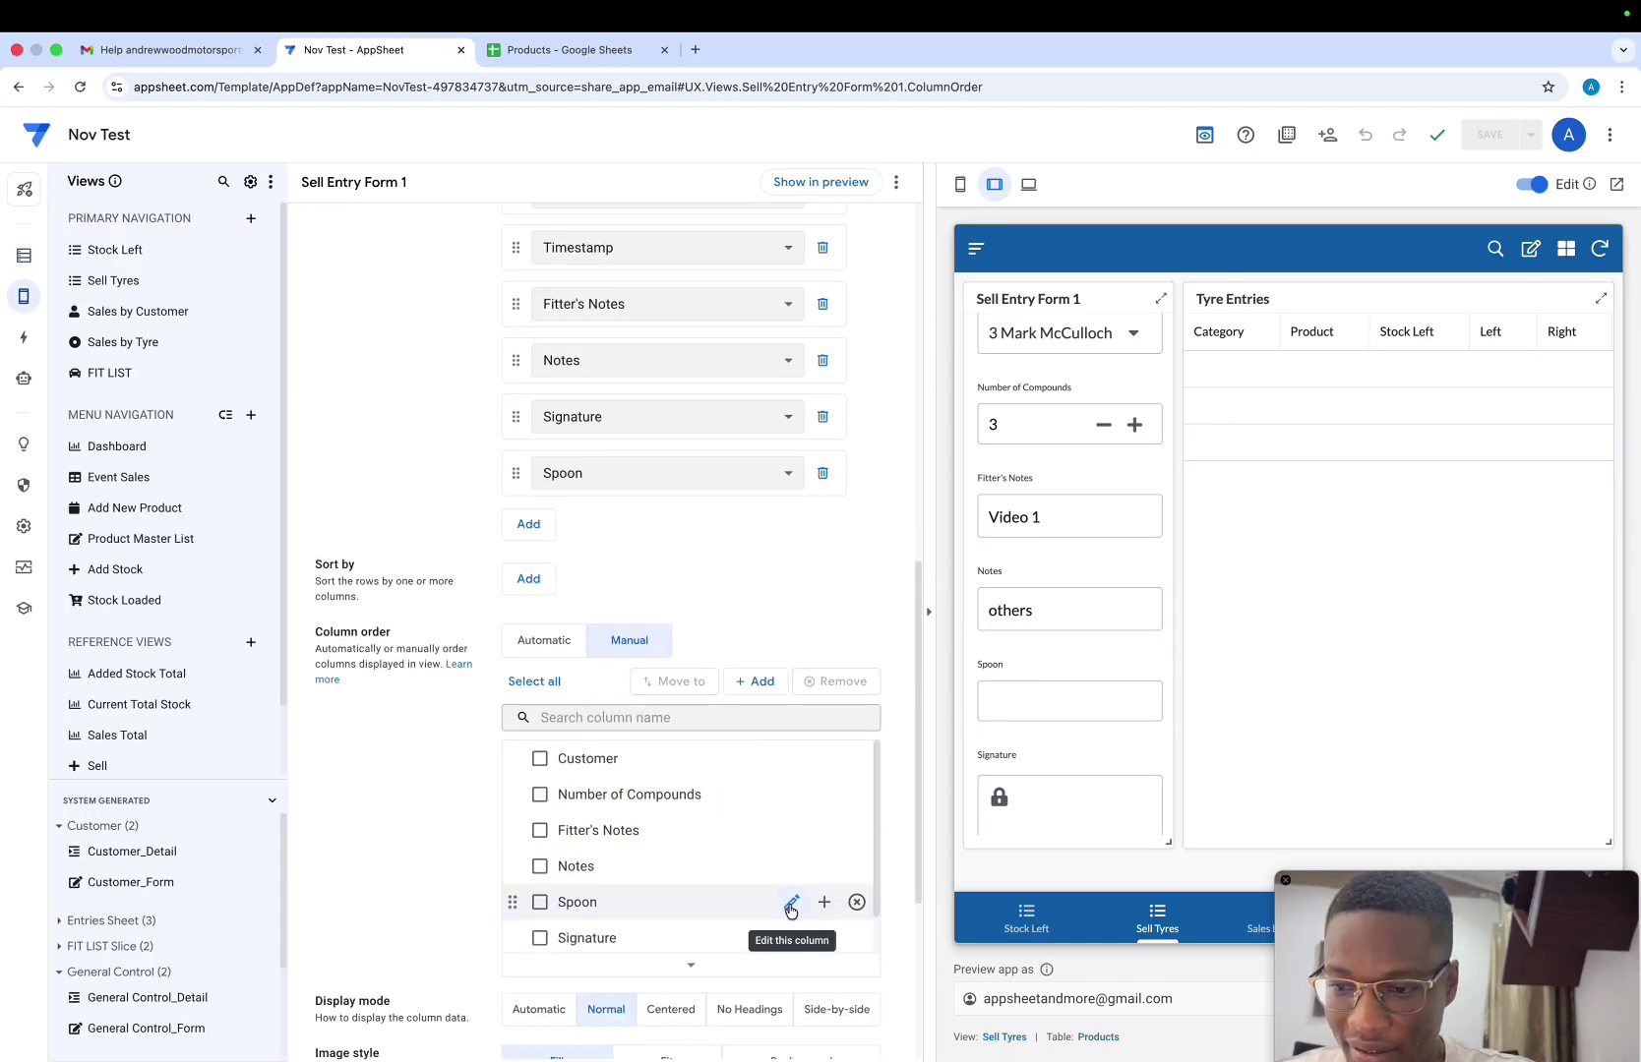
{"action": "left_click", "coordinate": [791, 905]}
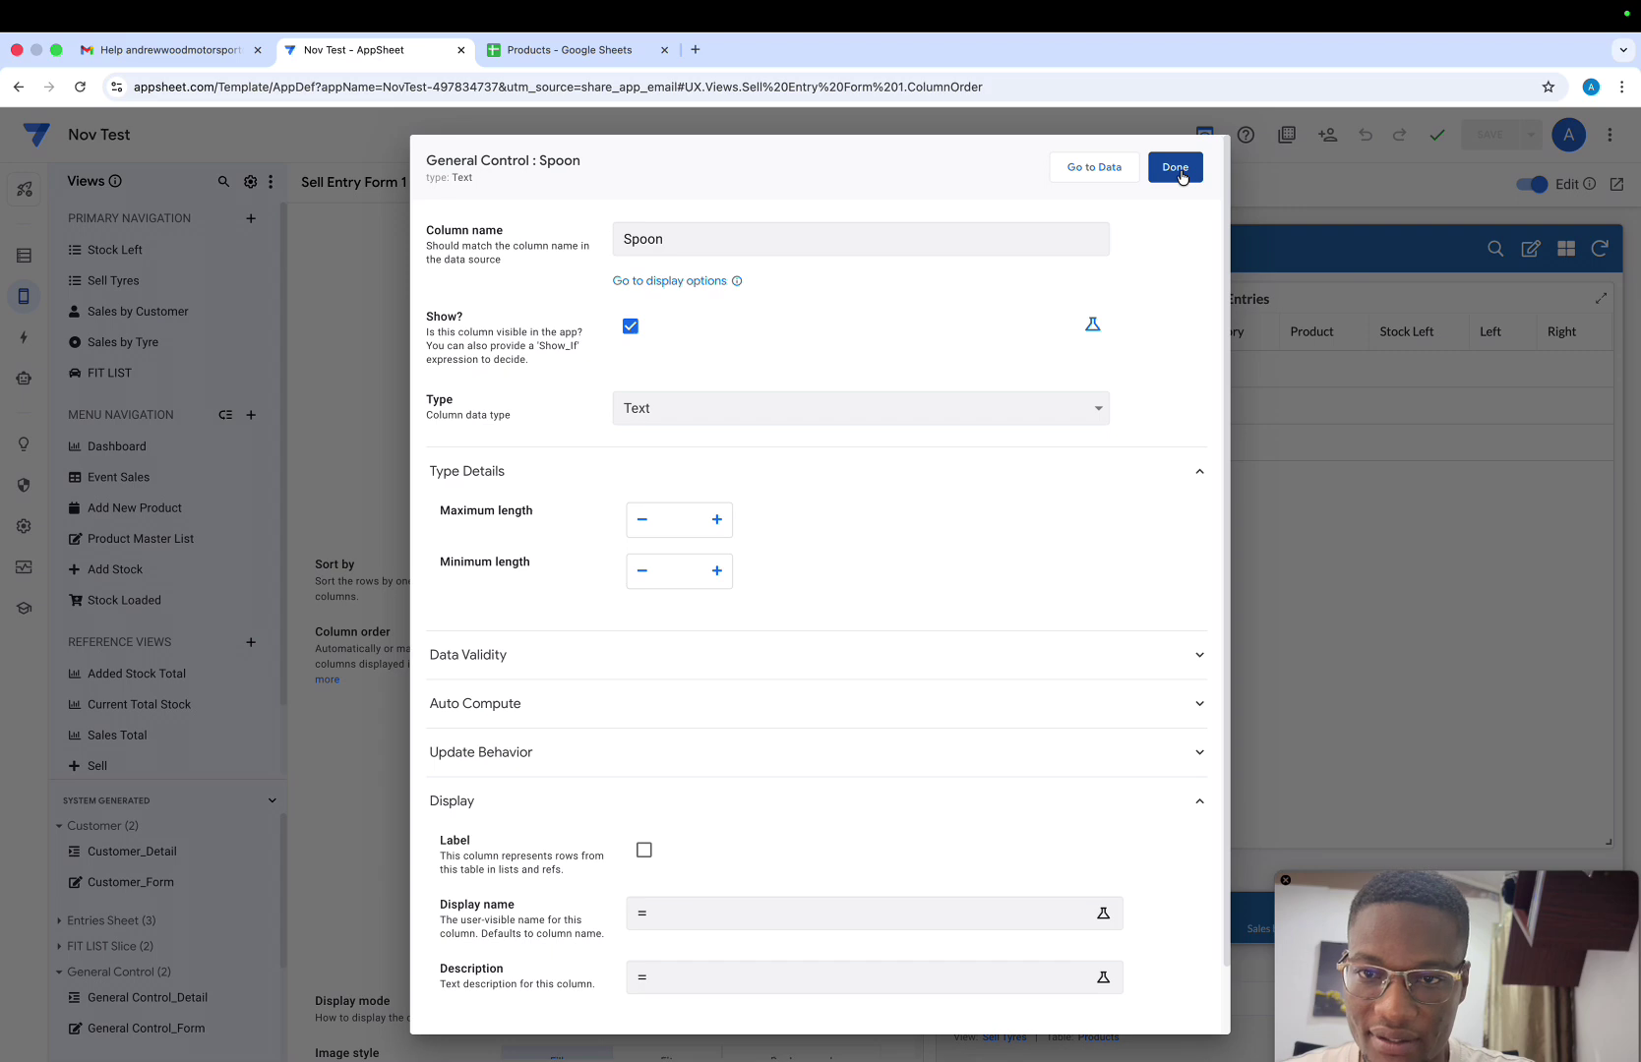
{"action": "left_click", "coordinate": [1175, 167]}
Enter "Hello" in the Spoon field of the sell entry form
{"action": "left_click", "coordinate": [1012, 711]}
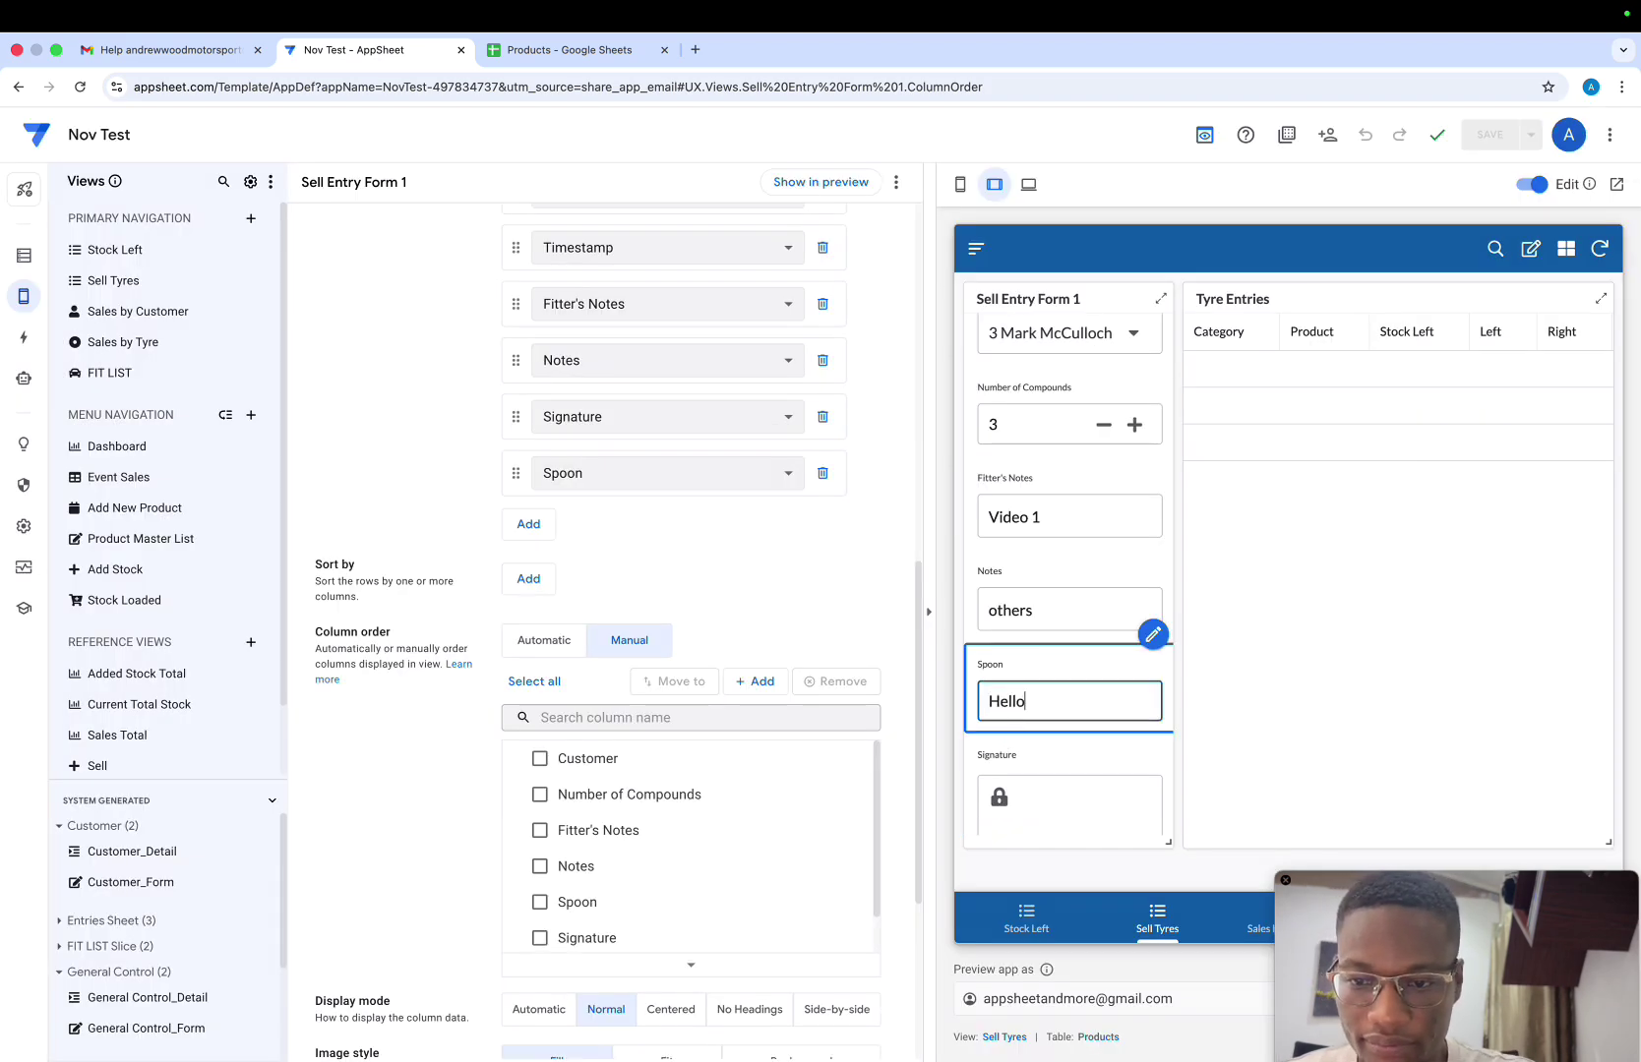
{"action": "type", "text": "Hello"}
{"action": "key", "text": "Tab"}
Draw and confirm a signature in the Signature field, and review the Signature column's settings
{"action": "left_click", "coordinate": [1018, 581]}
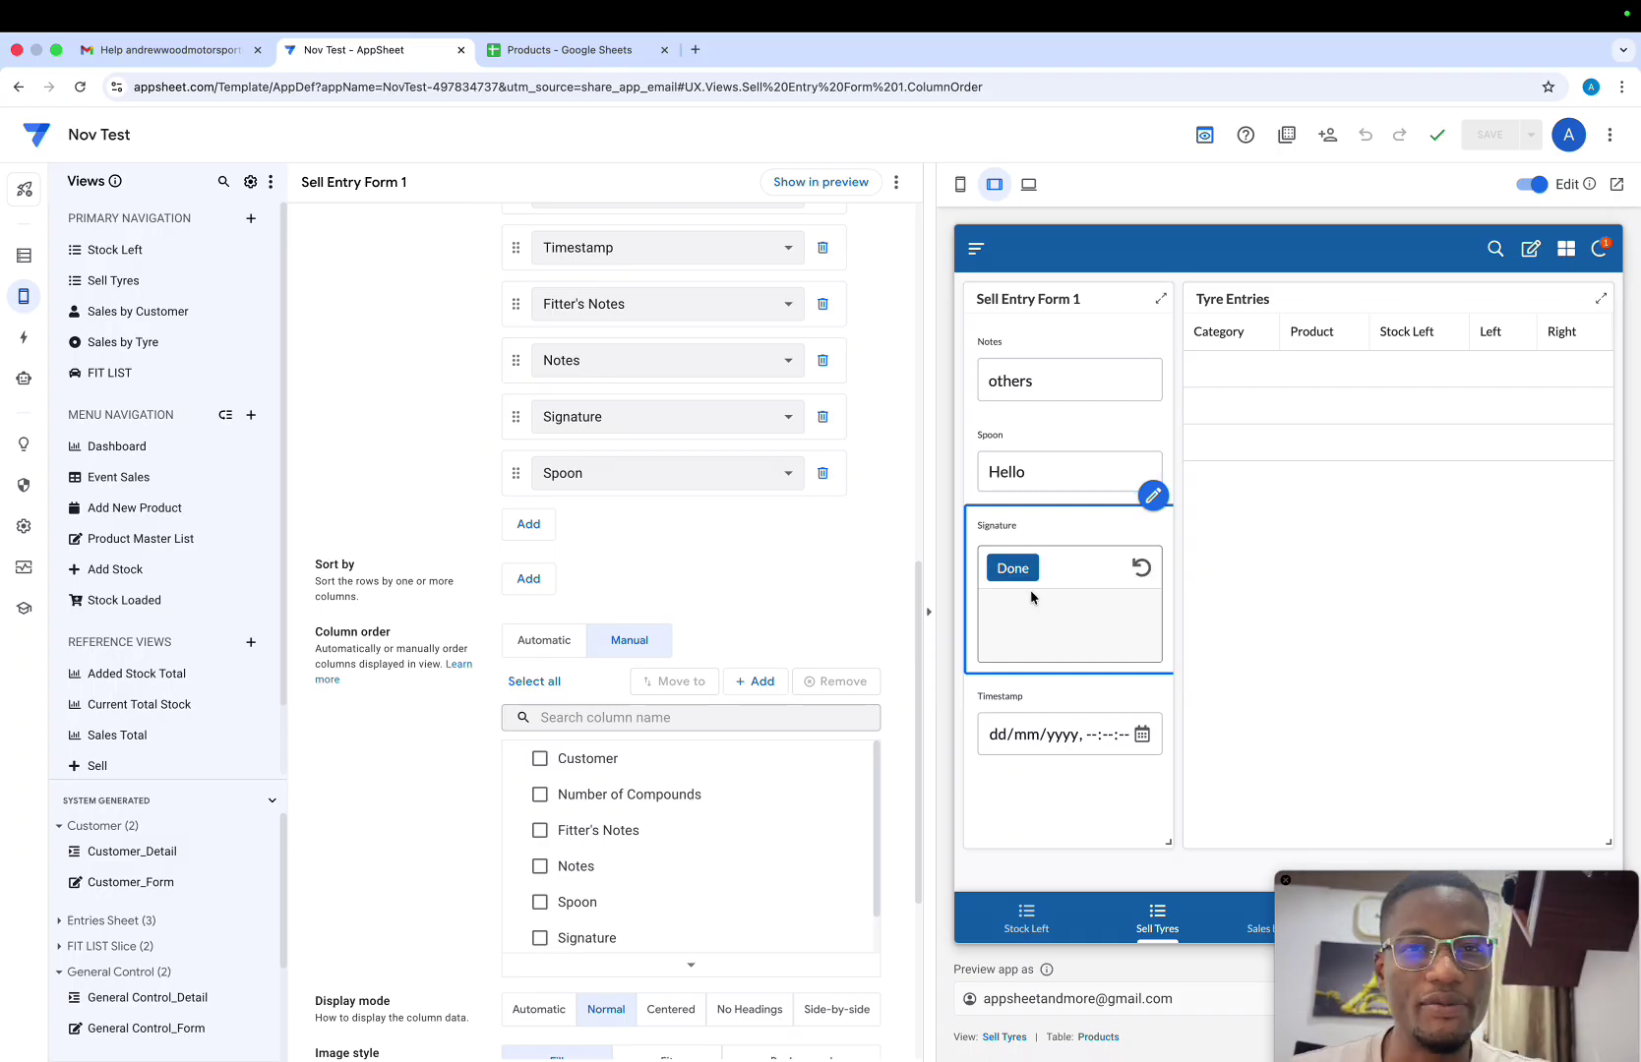
{"action": "mouse_move", "coordinate": [998, 600]}
{"action": "left_mouse_down"}
{"action": "mouse_move", "coordinate": [1070, 606]}
{"action": "mouse_move", "coordinate": [1050, 622]}
{"action": "mouse_move", "coordinate": [1097, 604]}
{"action": "mouse_move", "coordinate": [1069, 620]}
{"action": "left_mouse_up"}
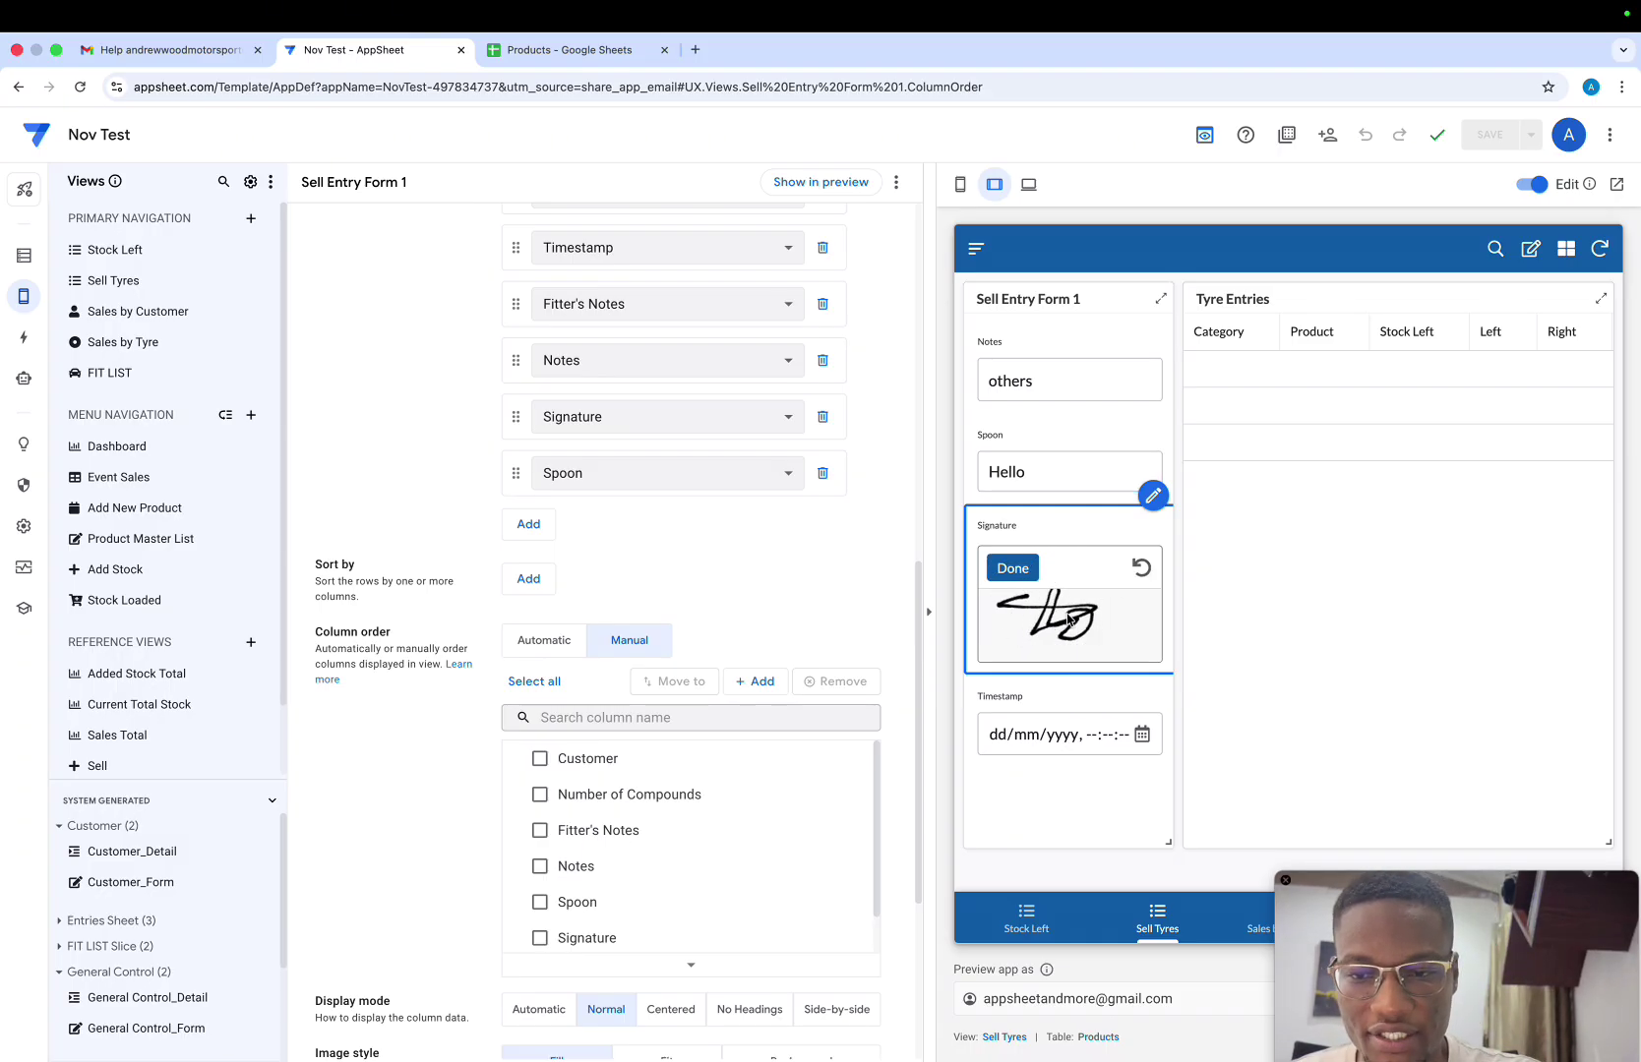
{"action": "left_click", "coordinate": [1014, 571]}
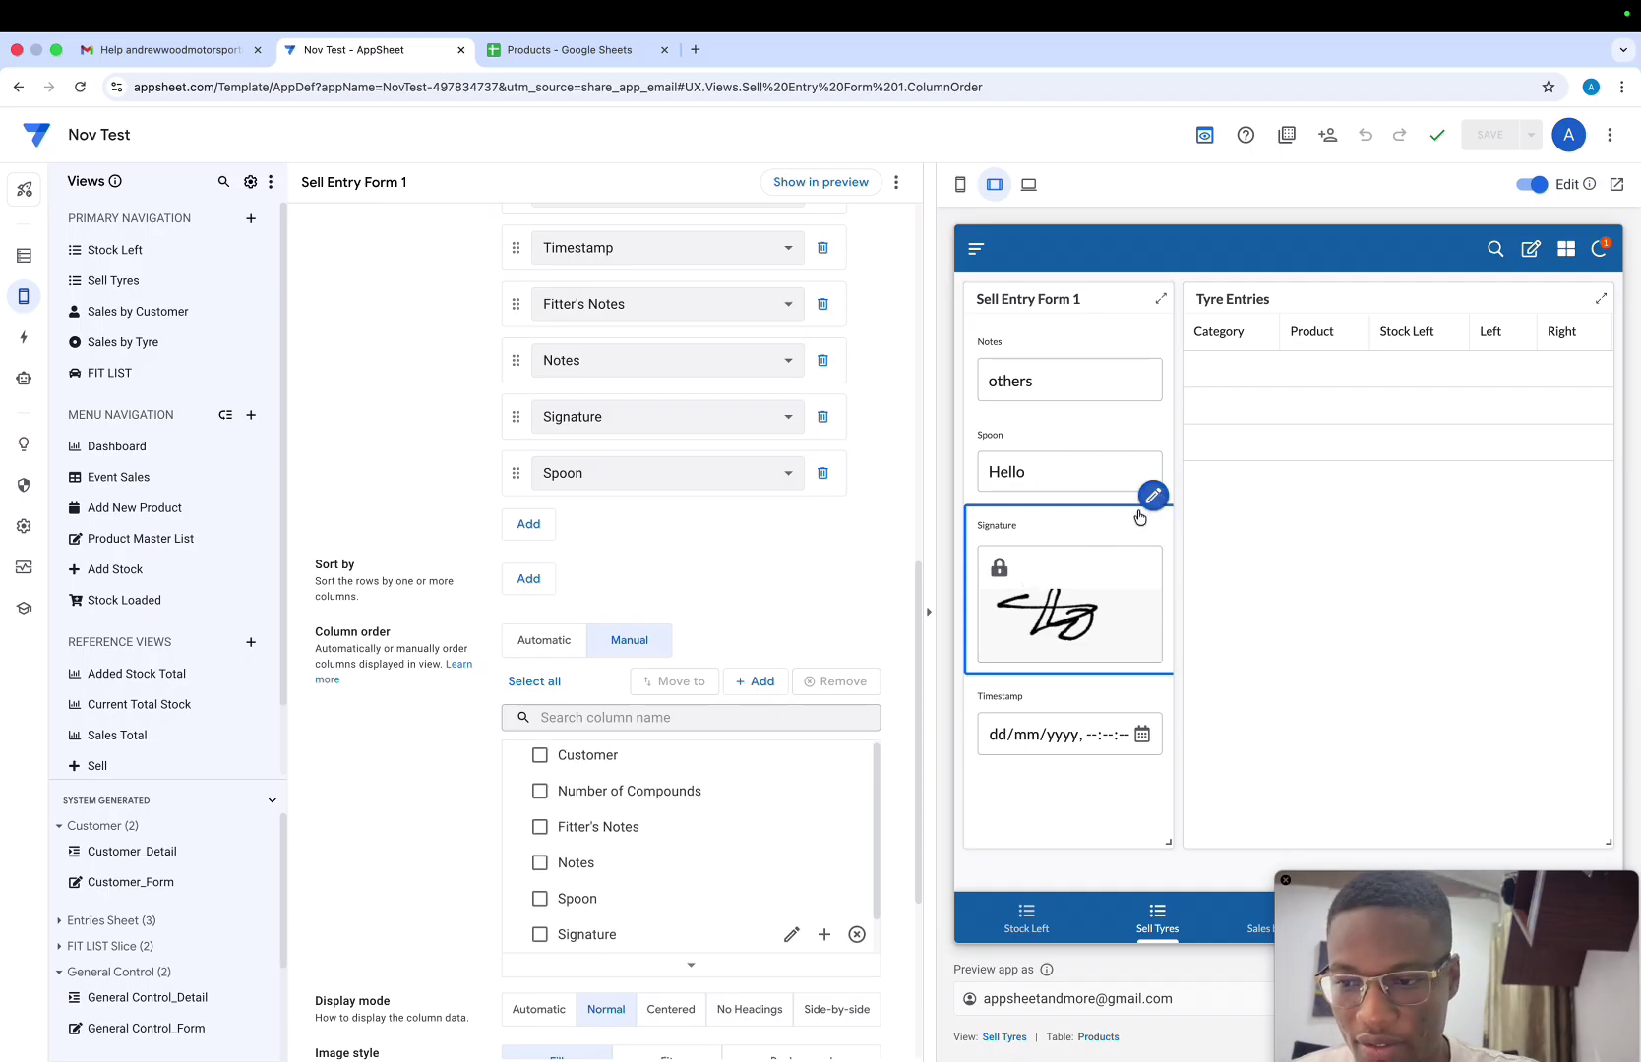
{"action": "left_click", "coordinate": [794, 934]}
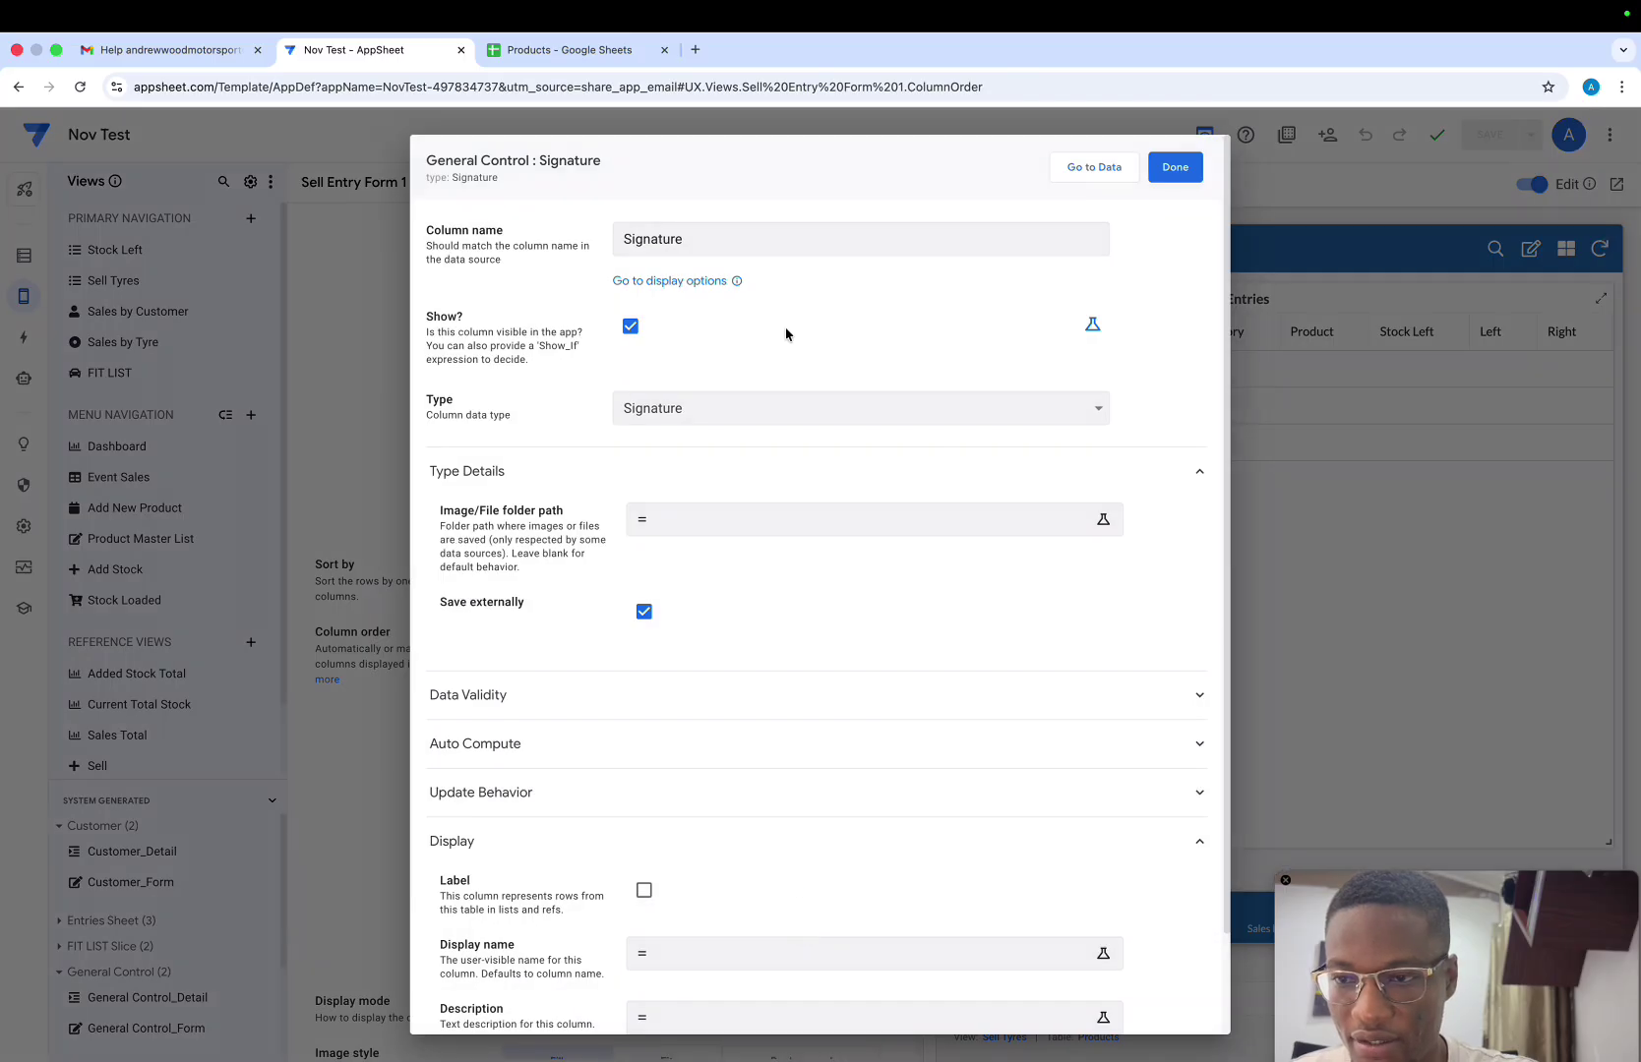
{"action": "left_click", "coordinate": [1173, 169]}
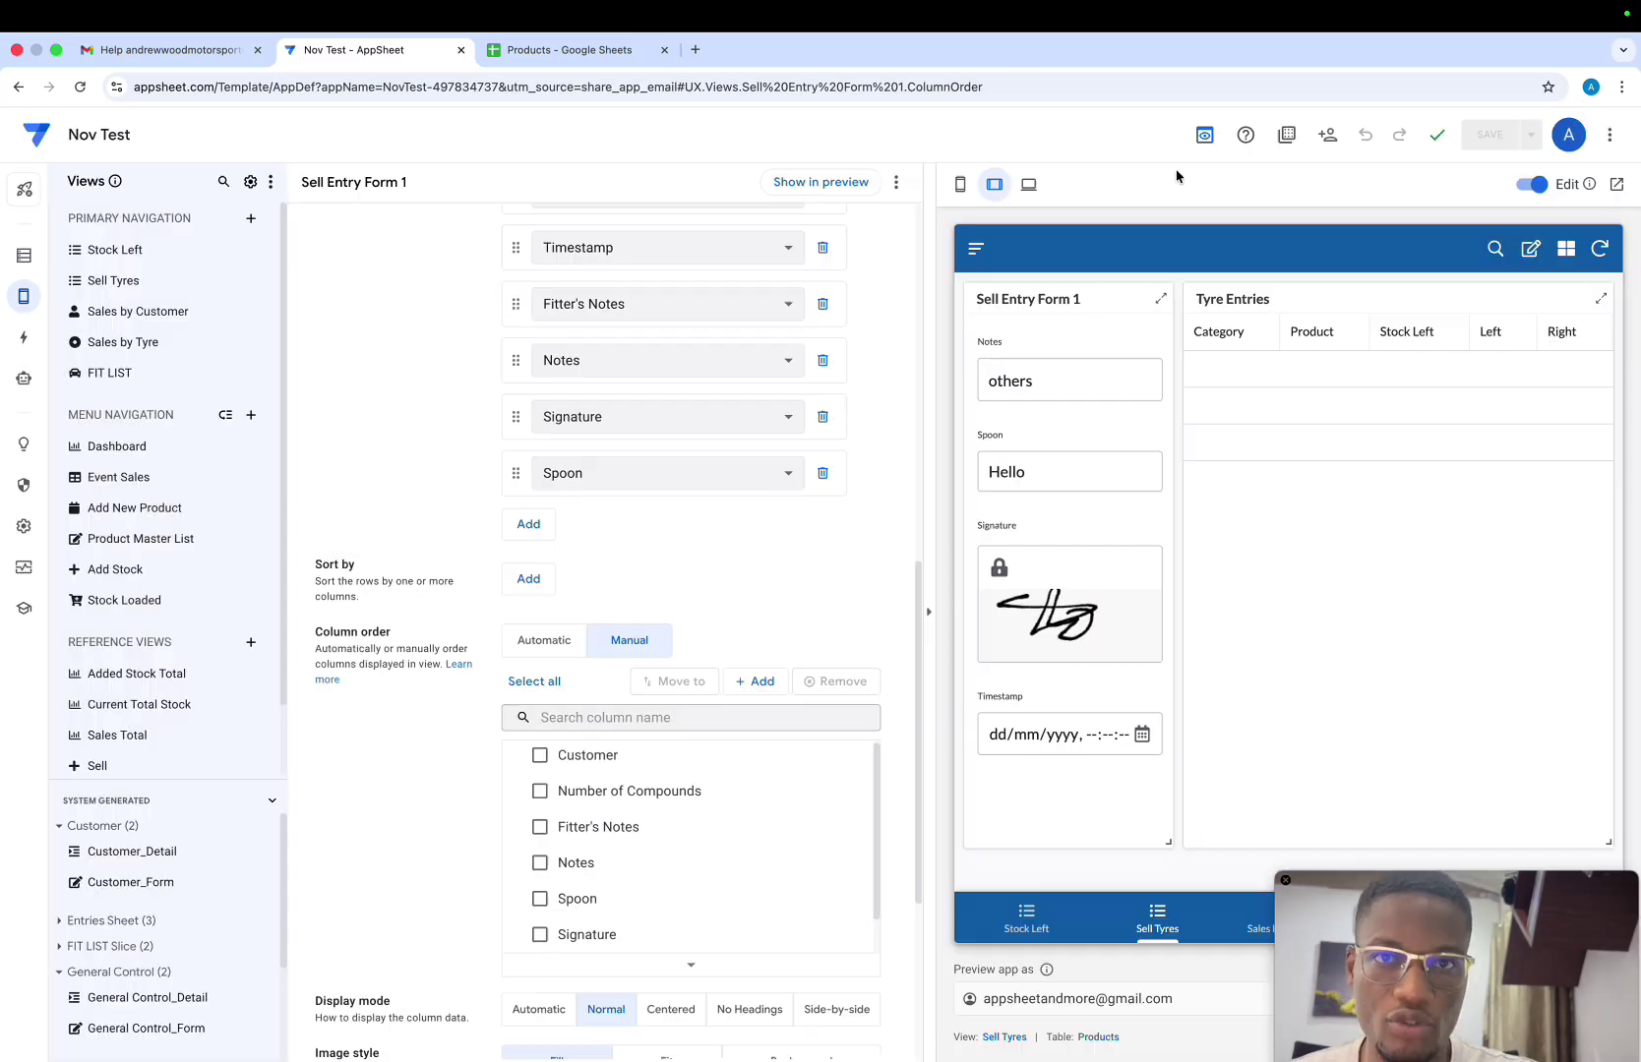
Set the form's Timestamp to 06/11/2025, 09:48:46 AM
{"action": "left_click", "coordinate": [1141, 736]}
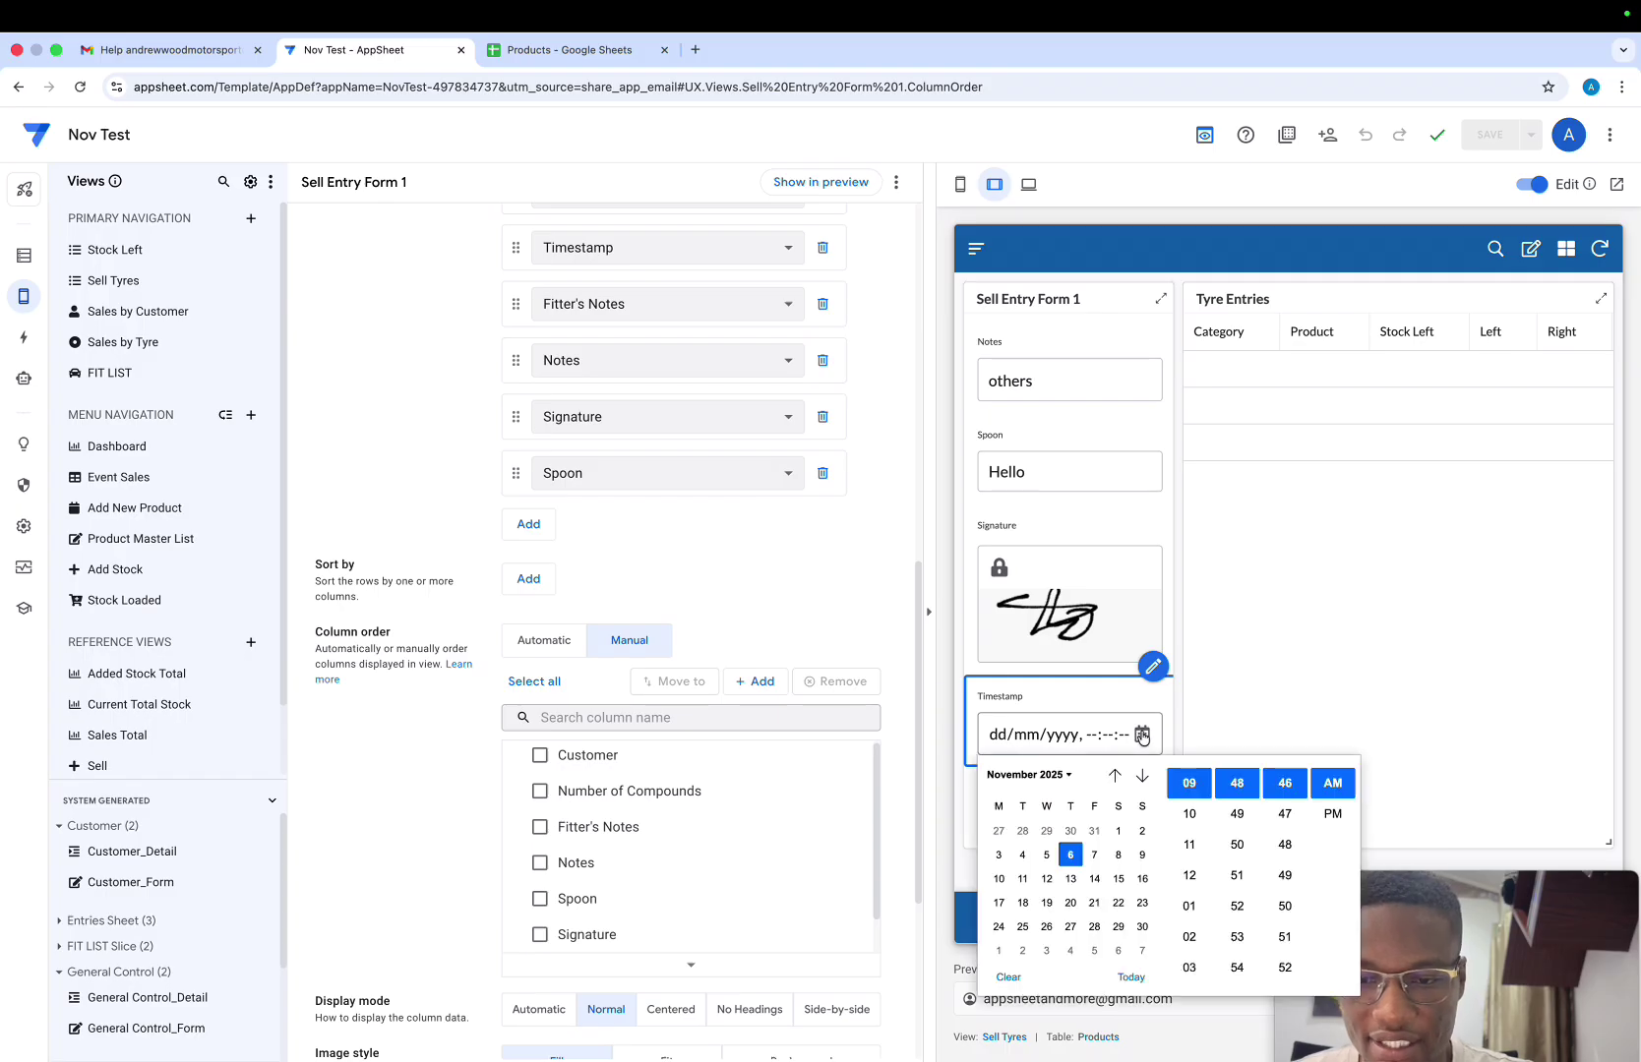
{"action": "left_click", "coordinate": [1072, 855]}
{"action": "left_click", "coordinate": [970, 801]}
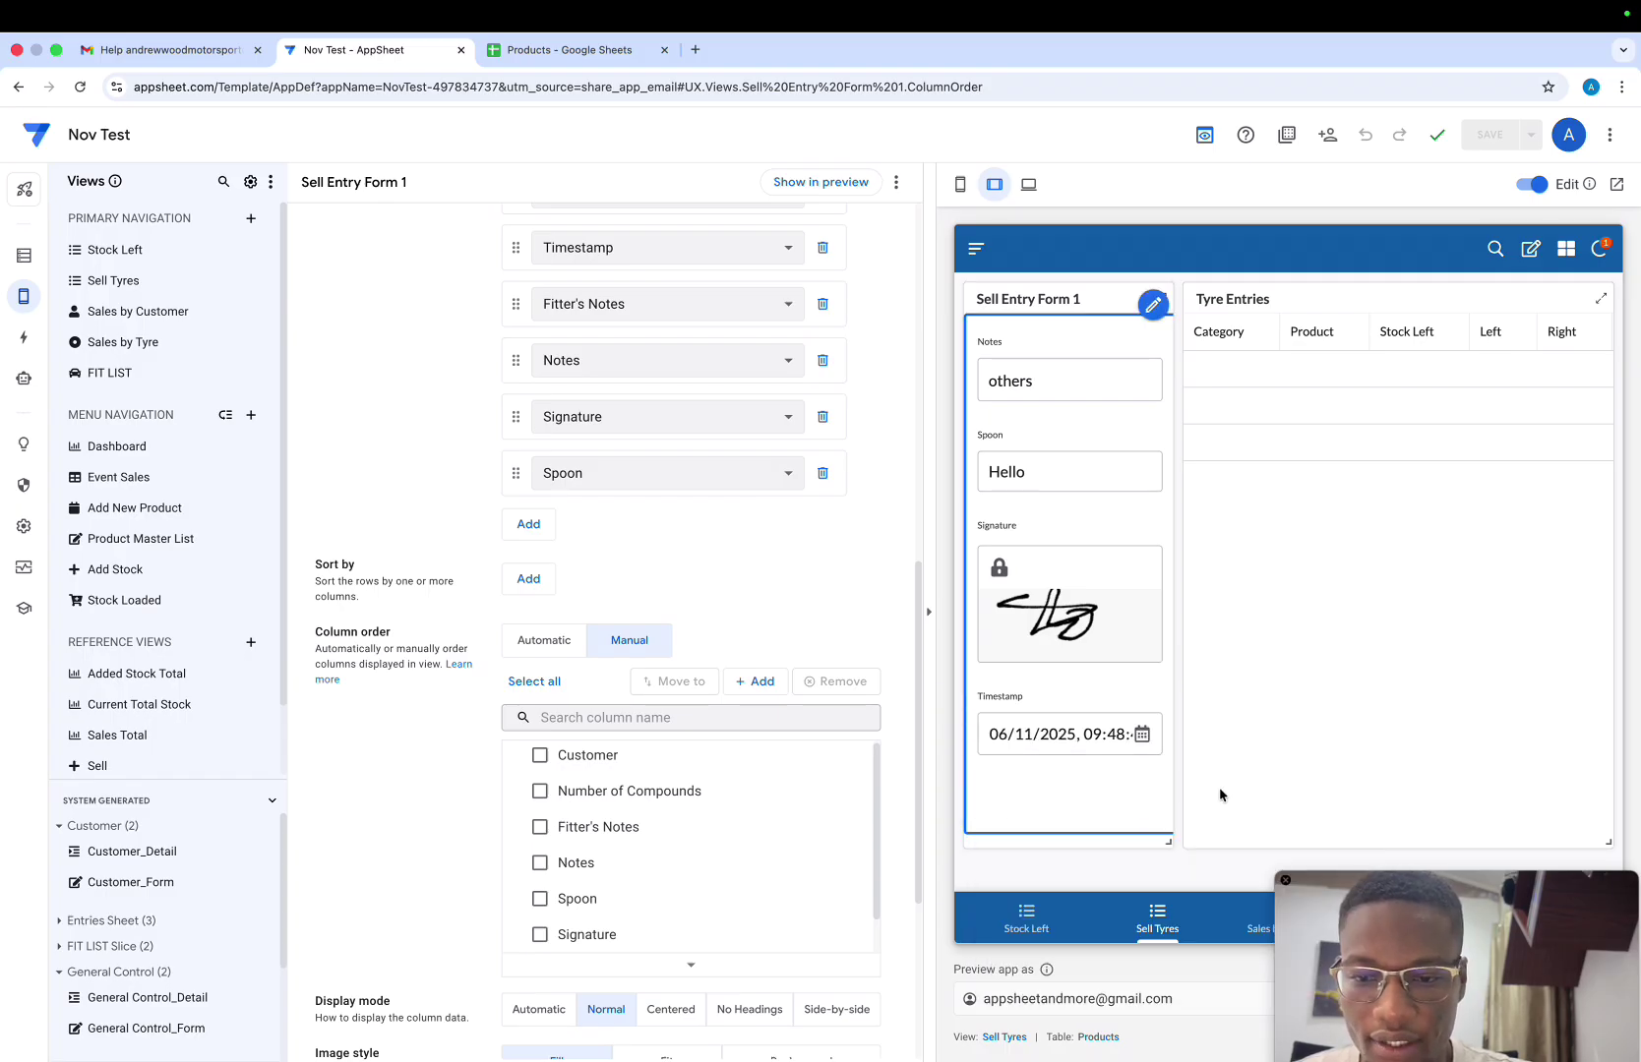
Make the Tyre Entries table editable and set the Category of all three rows to PIRELLI
{"action": "scroll", "coordinate": [1086, 689], "scroll_direction": "up", "scroll_amount": 3}
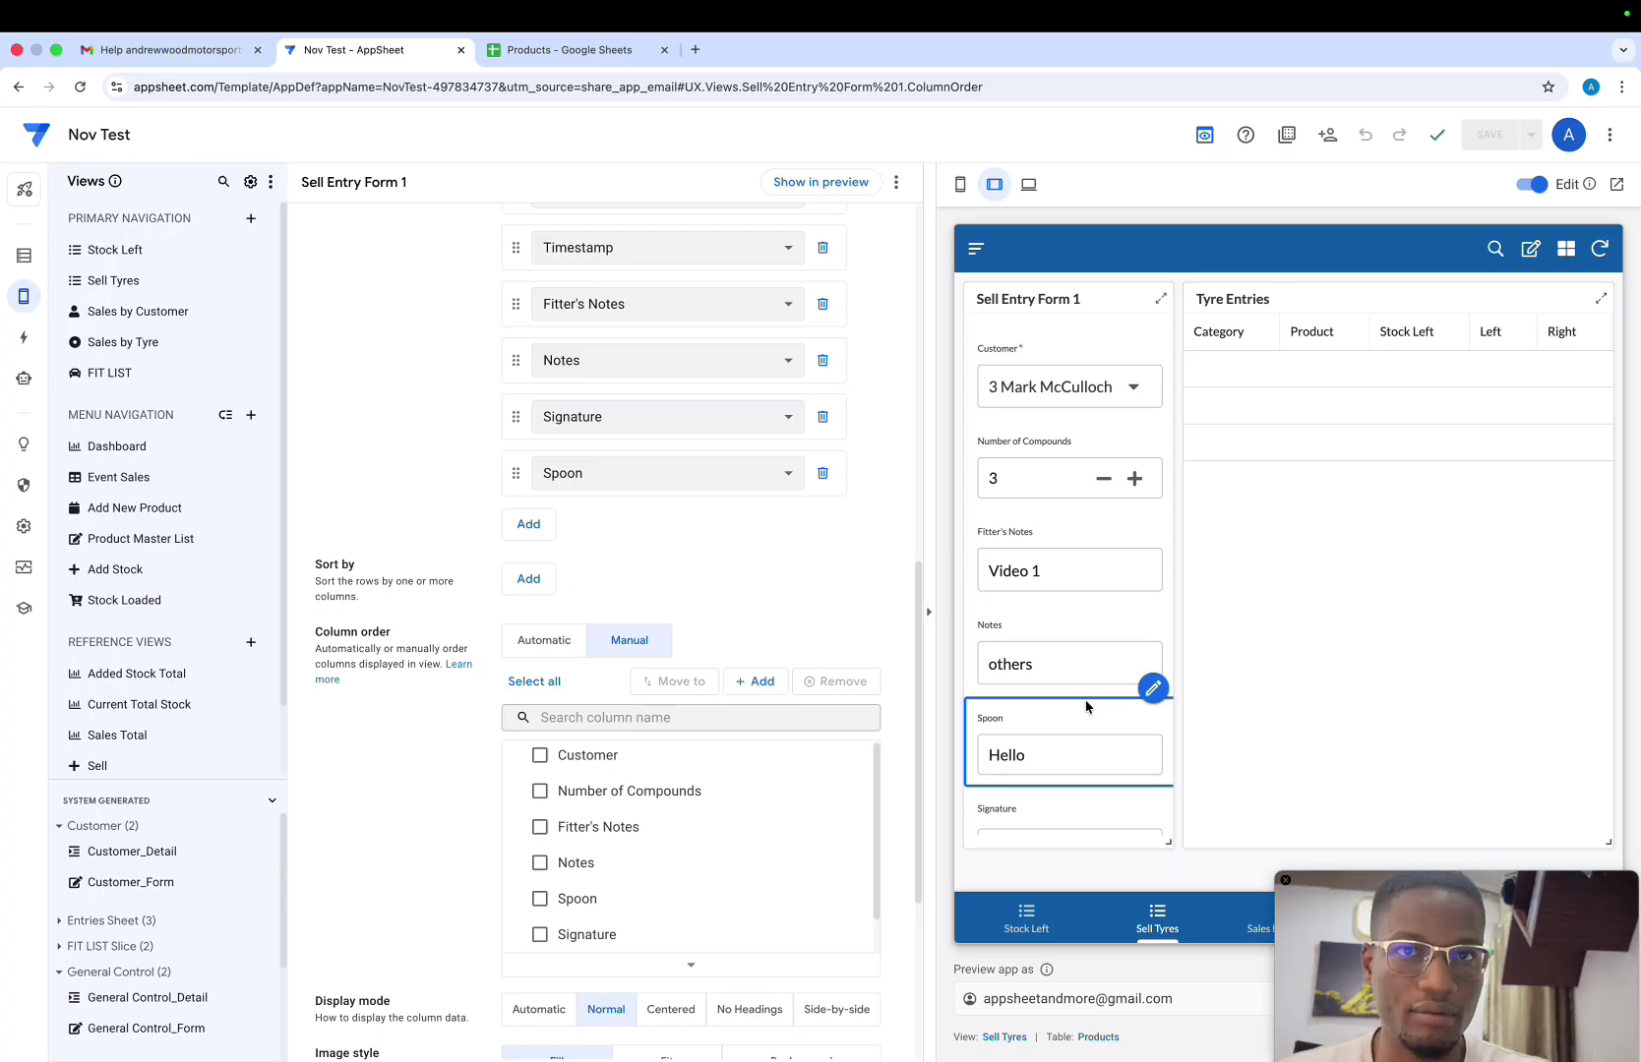
{"action": "scroll", "coordinate": [1398, 432], "scroll_direction": "right", "scroll_amount": 5}
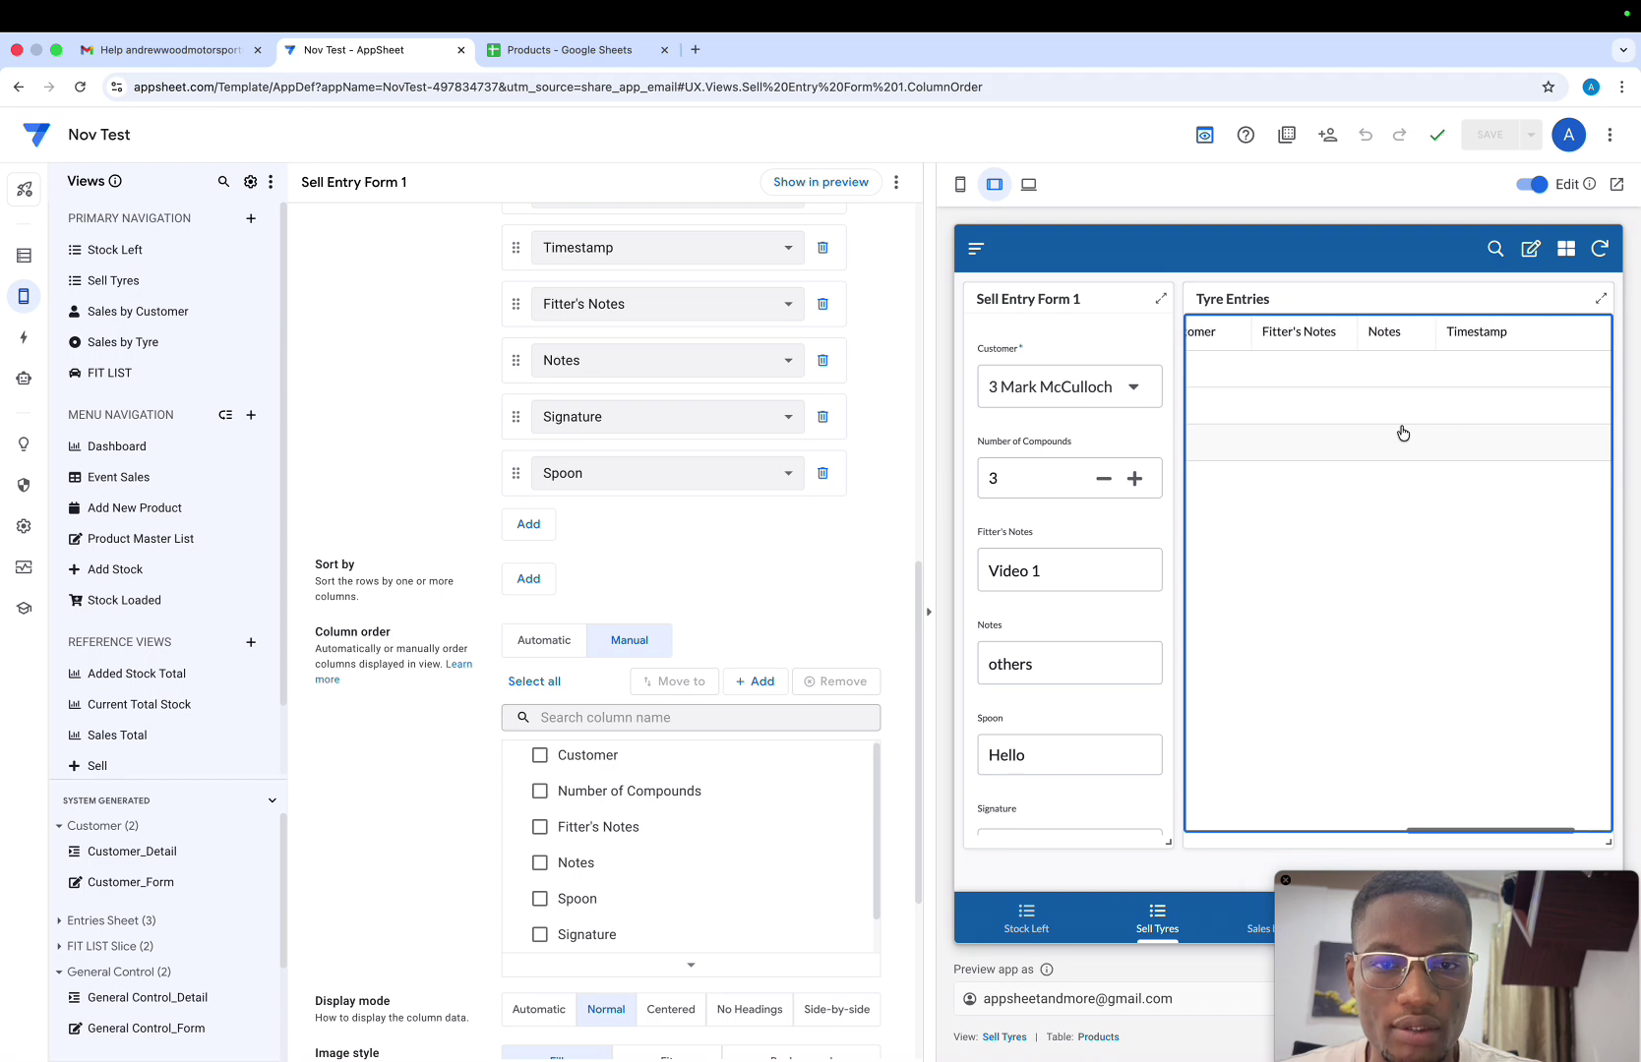
{"action": "scroll", "coordinate": [1398, 432], "scroll_direction": "left", "scroll_amount": 6}
{"action": "left_click", "coordinate": [1532, 251]}
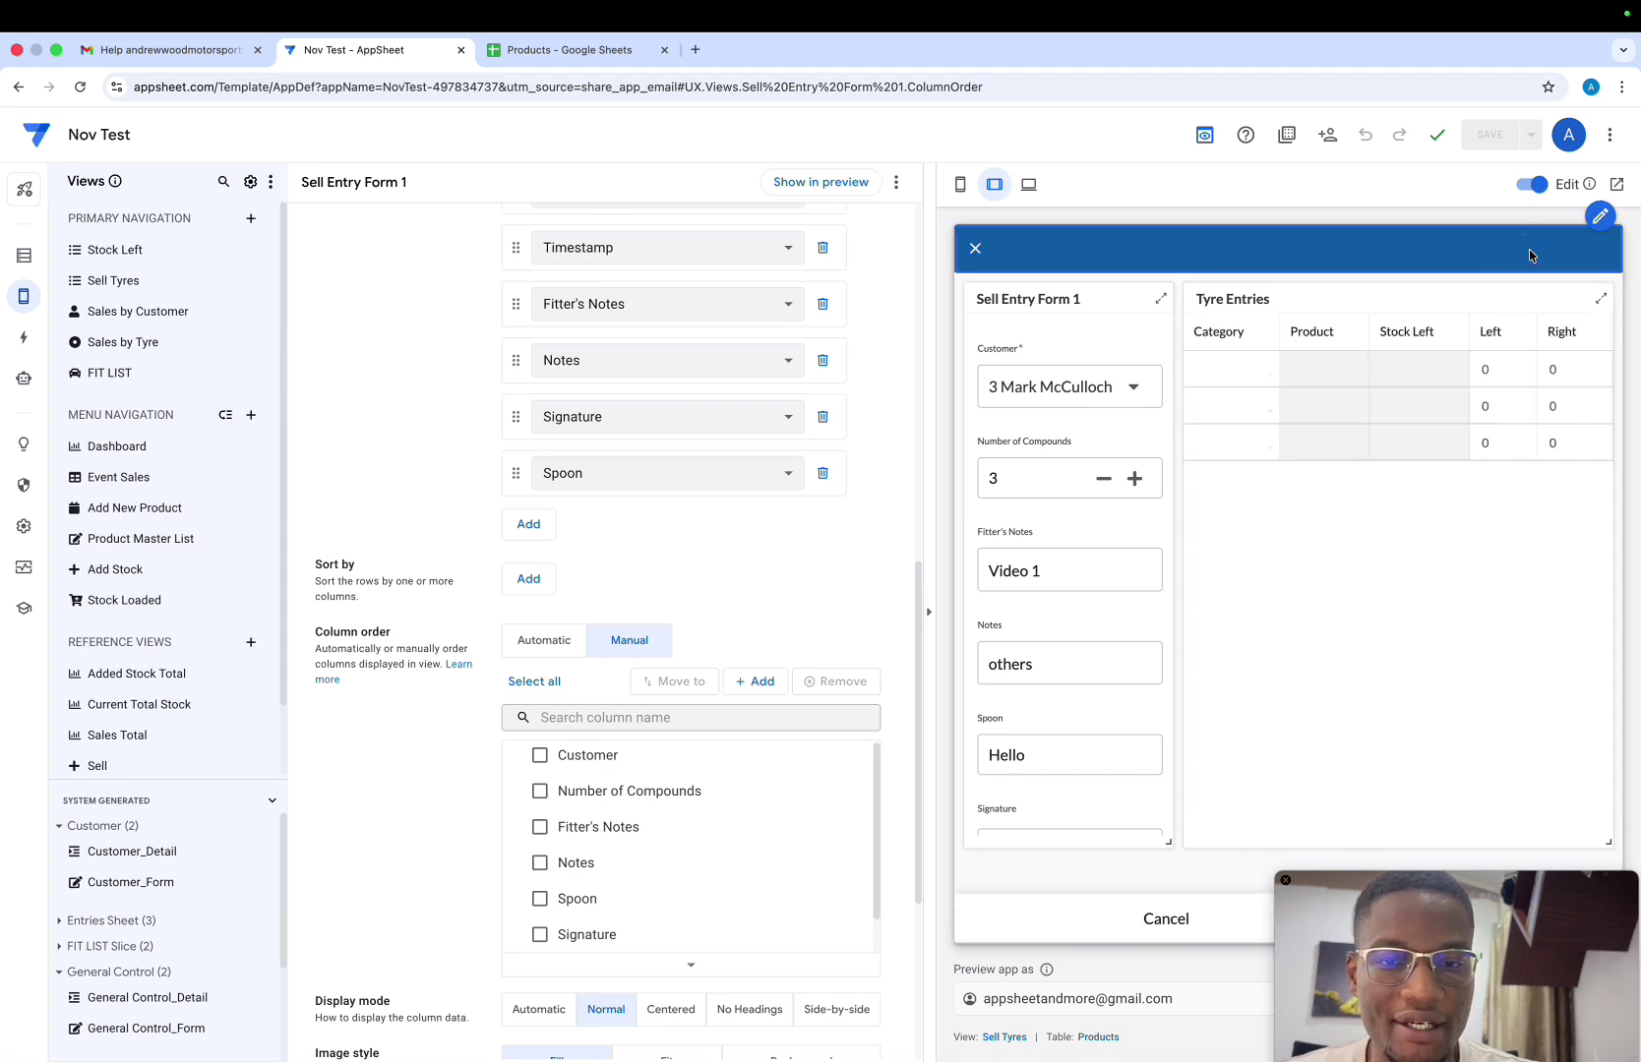
{"action": "left_click", "coordinate": [1250, 372]}
{"action": "left_click", "coordinate": [1131, 309]}
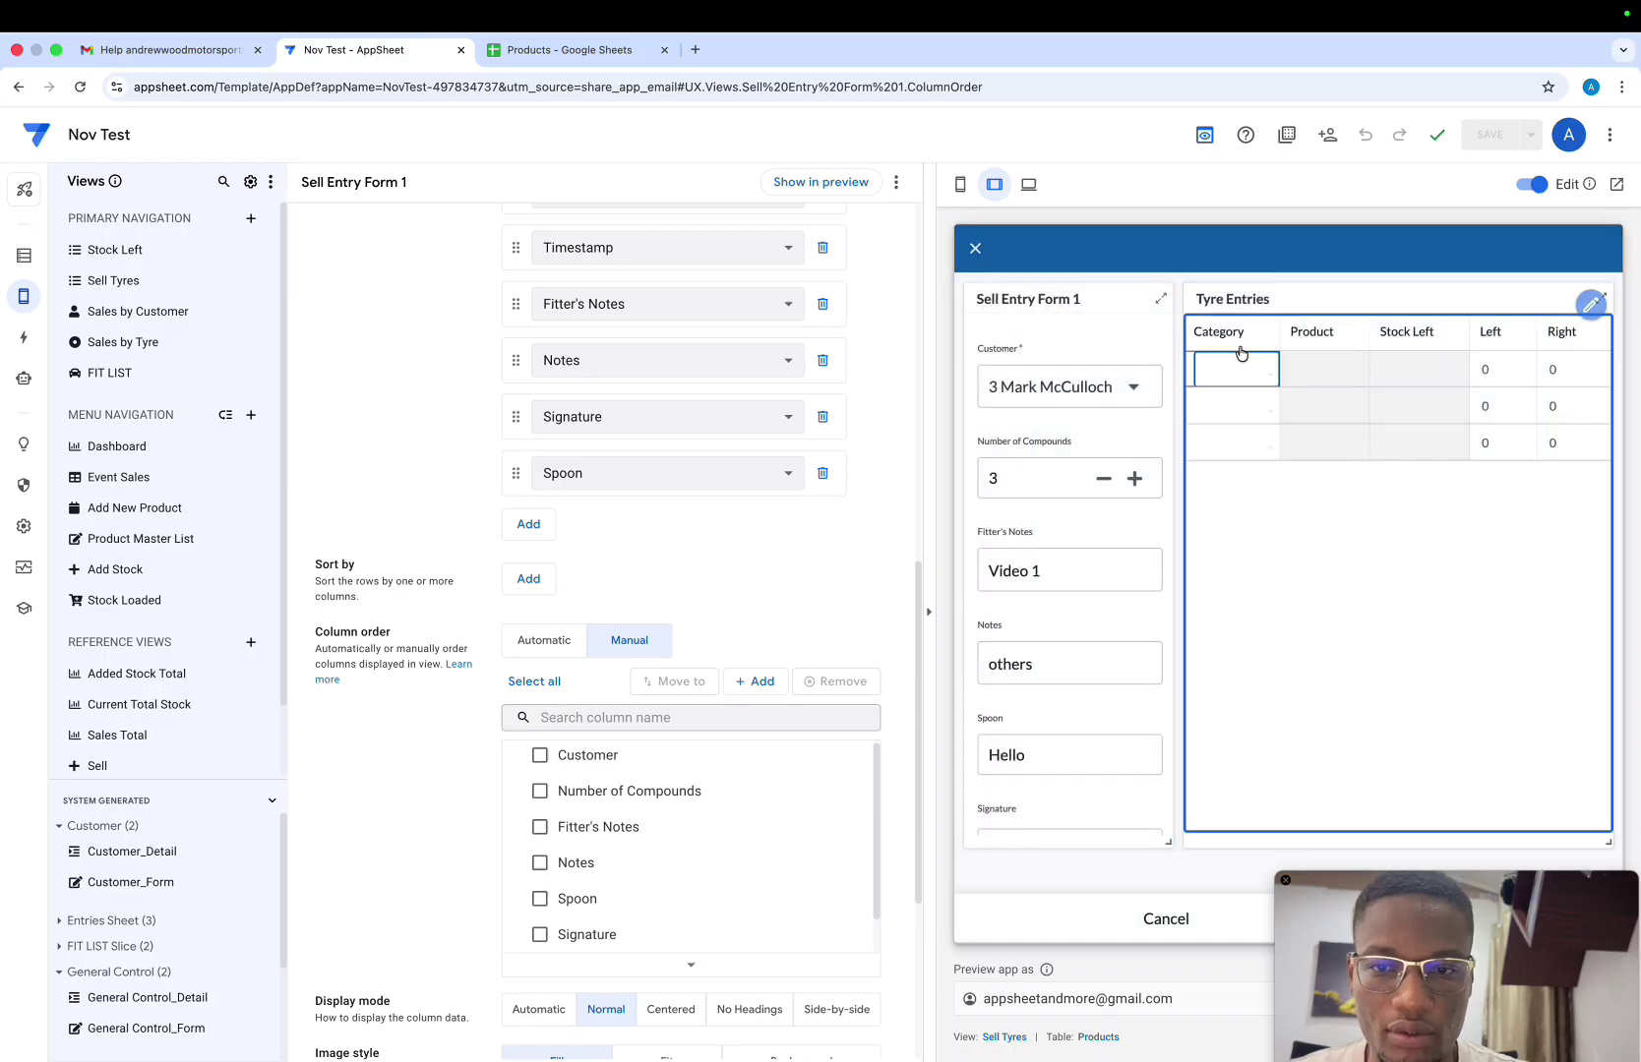
{"action": "left_click", "coordinate": [1265, 403]}
{"action": "left_click", "coordinate": [1092, 327]}
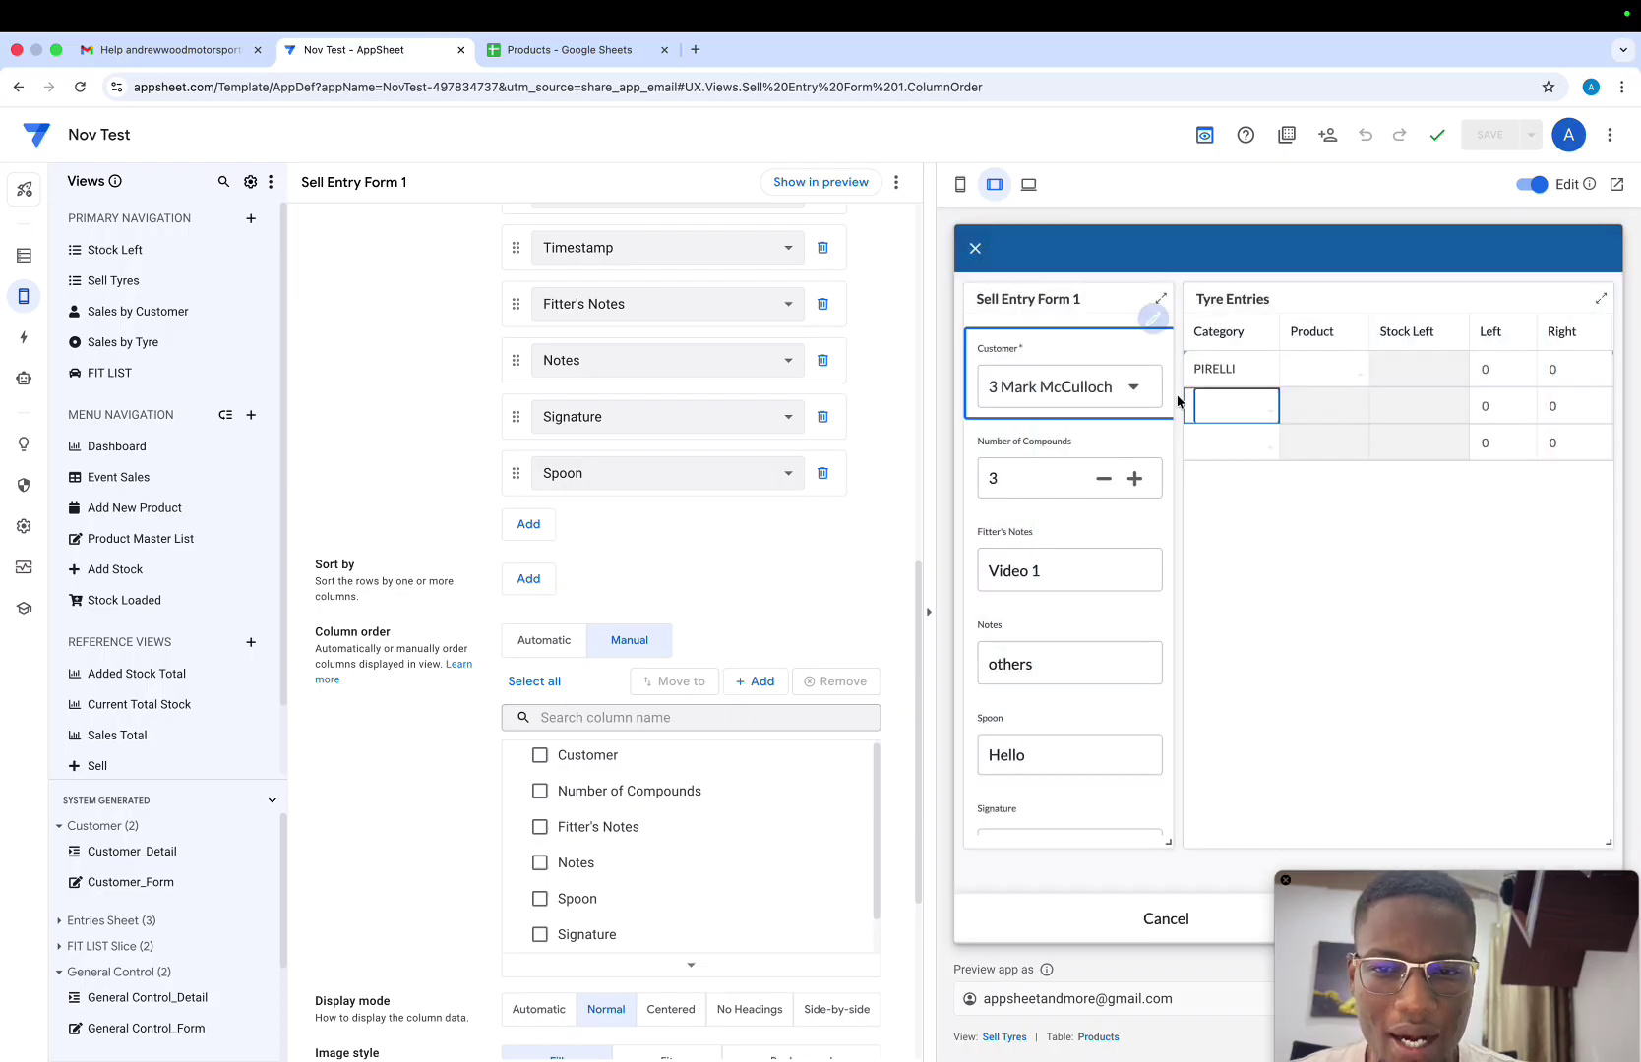
{"action": "left_click", "coordinate": [1246, 439]}
{"action": "left_click", "coordinate": [1070, 310]}
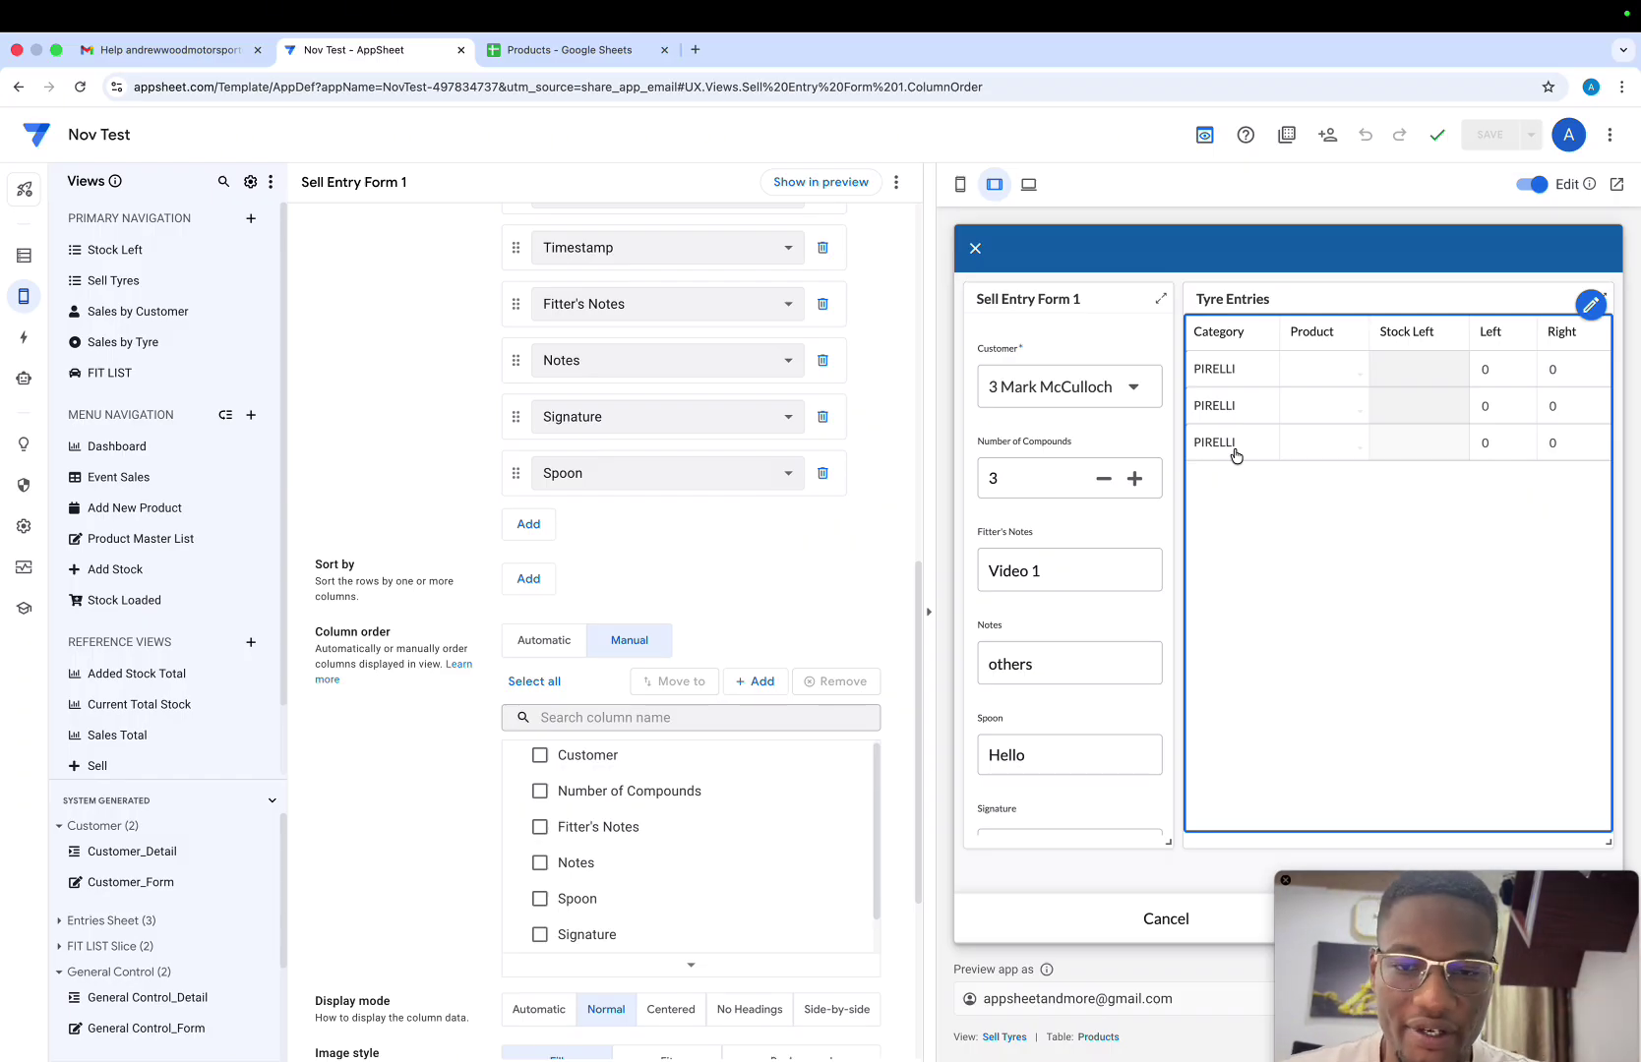
Assign the products 175/70R15 K6, 165/80R13 GM8A and 165/70R14 T6 to the three tyre rows in that order
{"action": "left_click", "coordinate": [1308, 378]}
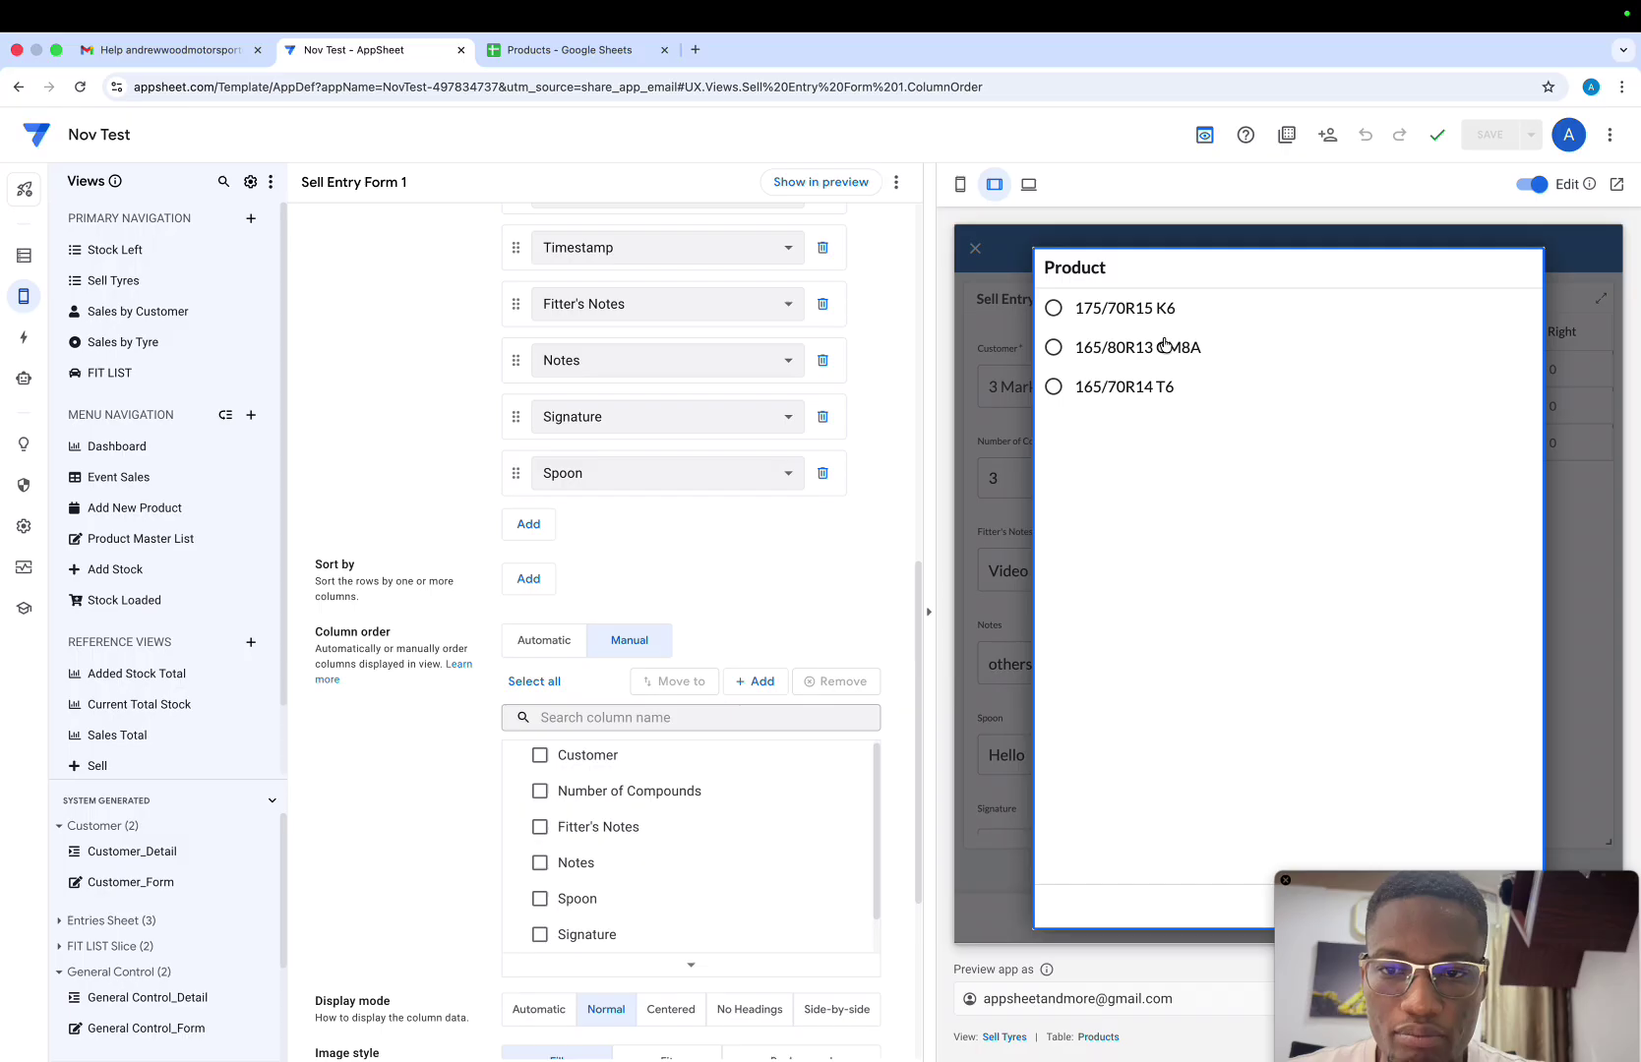
{"action": "left_click", "coordinate": [1126, 310]}
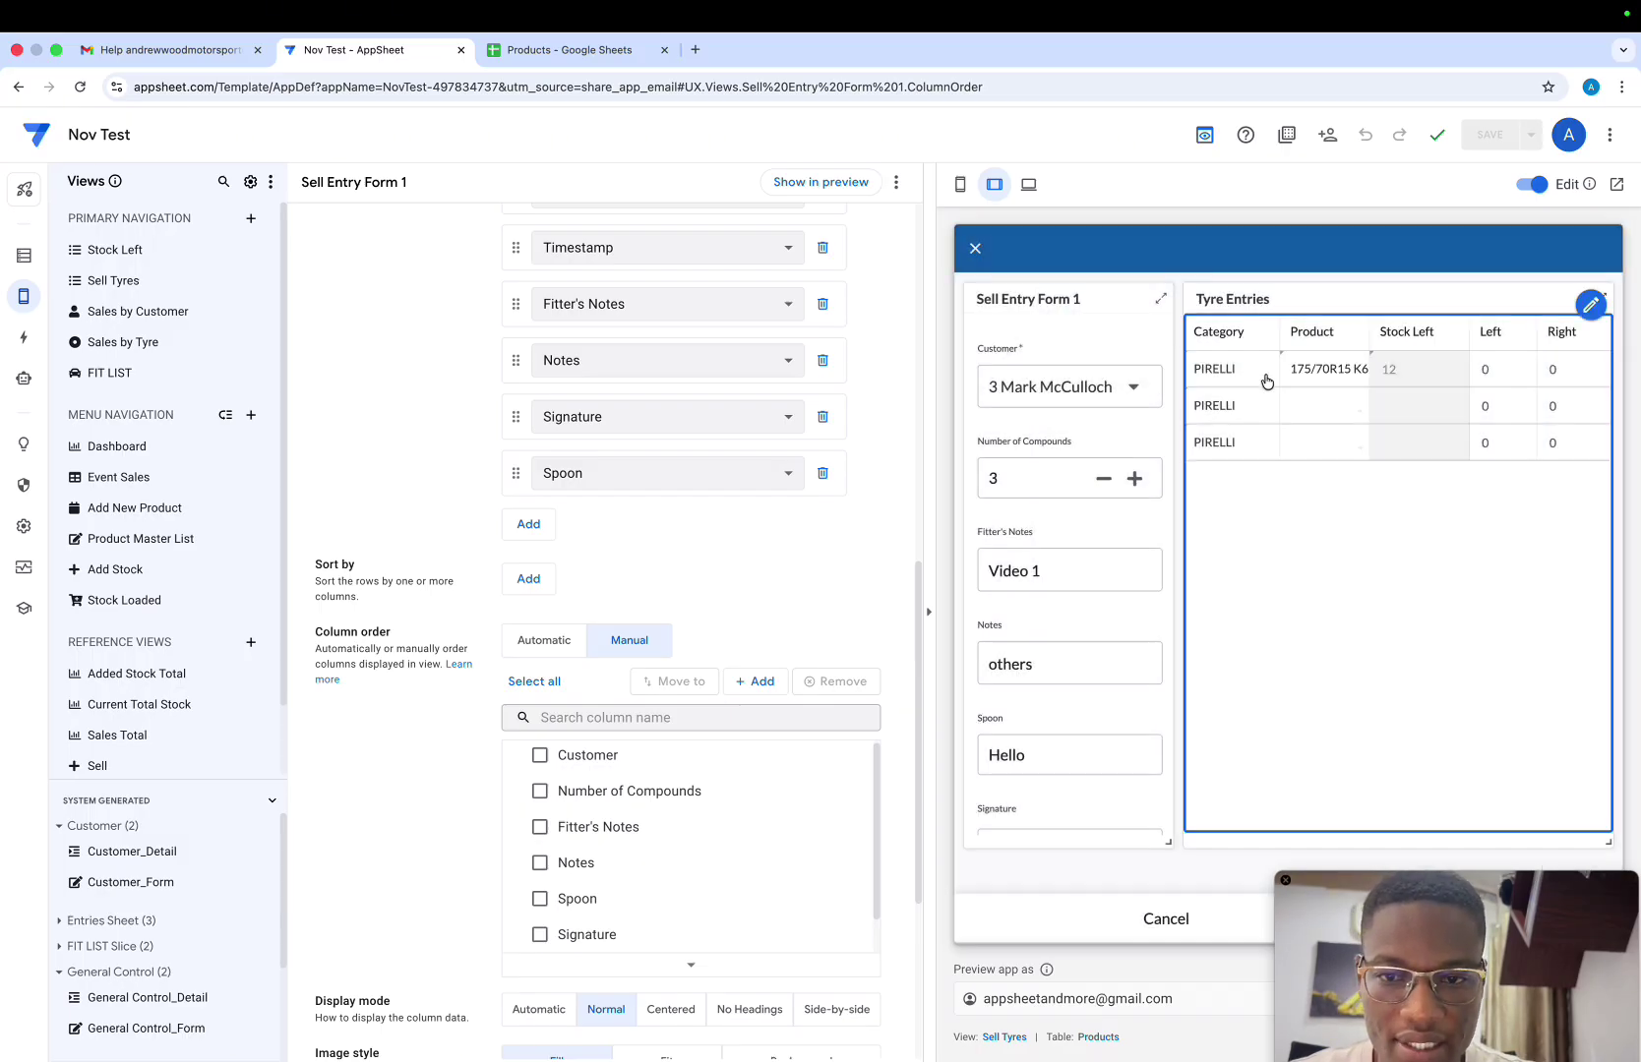
{"action": "left_click", "coordinate": [1300, 404]}
{"action": "left_click", "coordinate": [1157, 349]}
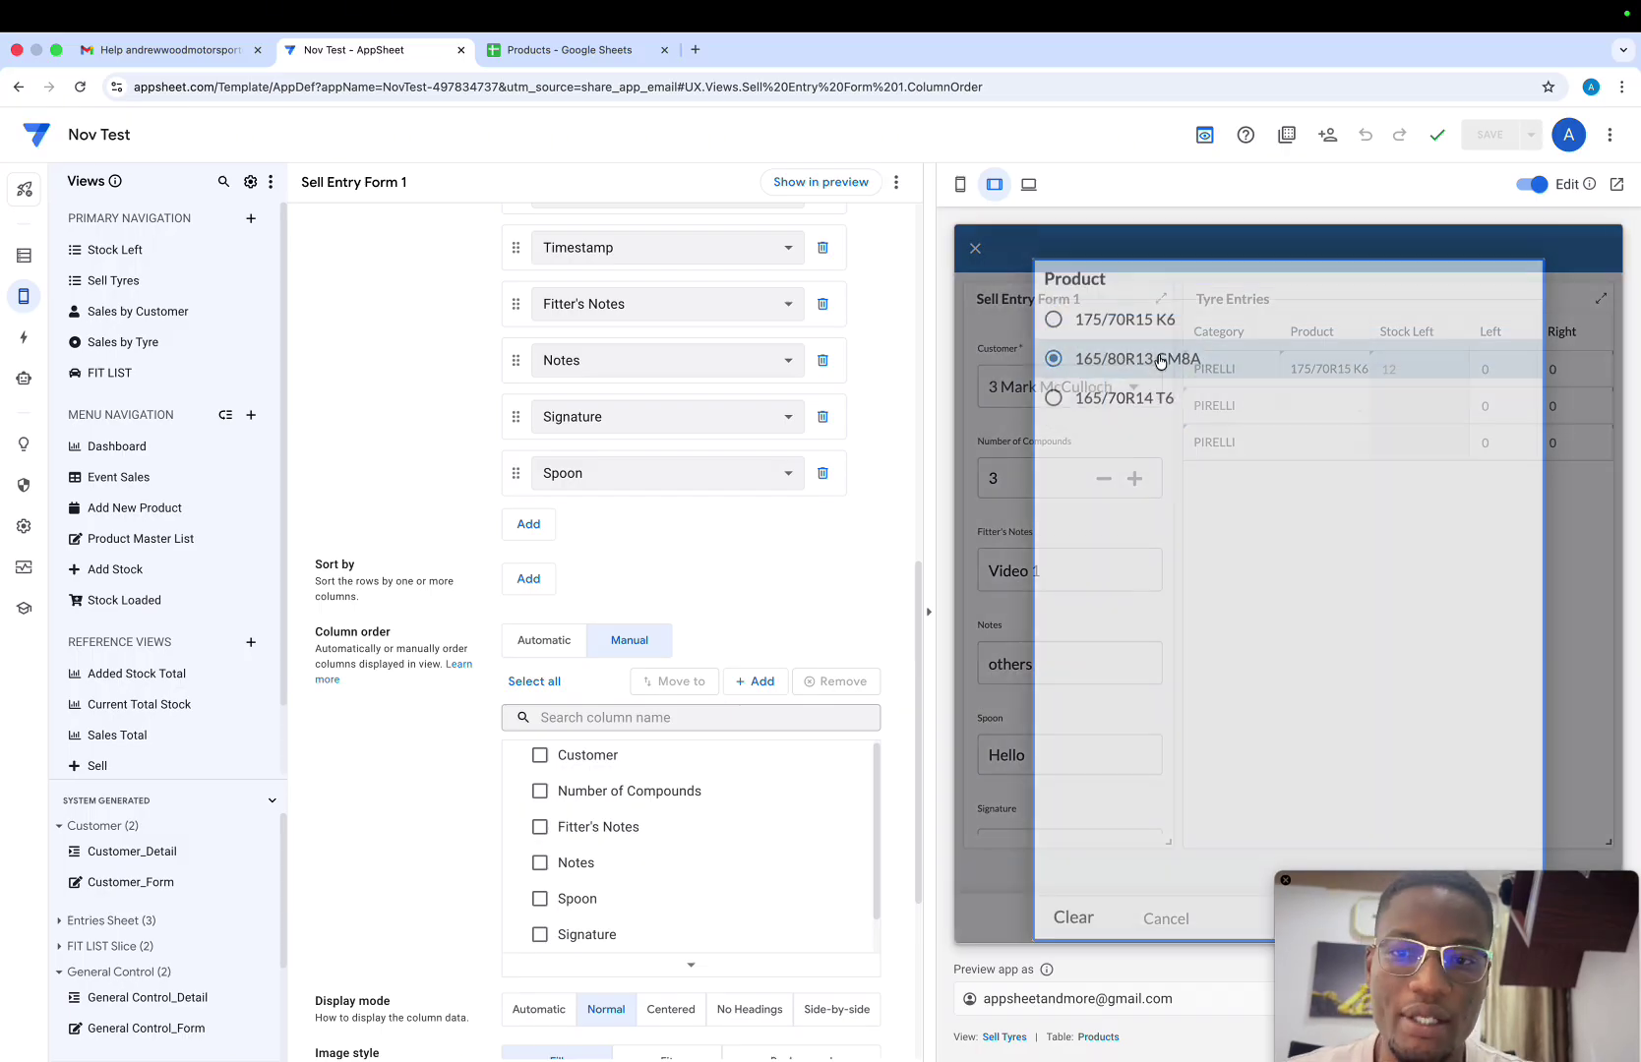
{"action": "left_click", "coordinate": [1298, 452]}
{"action": "left_click", "coordinate": [1125, 393]}
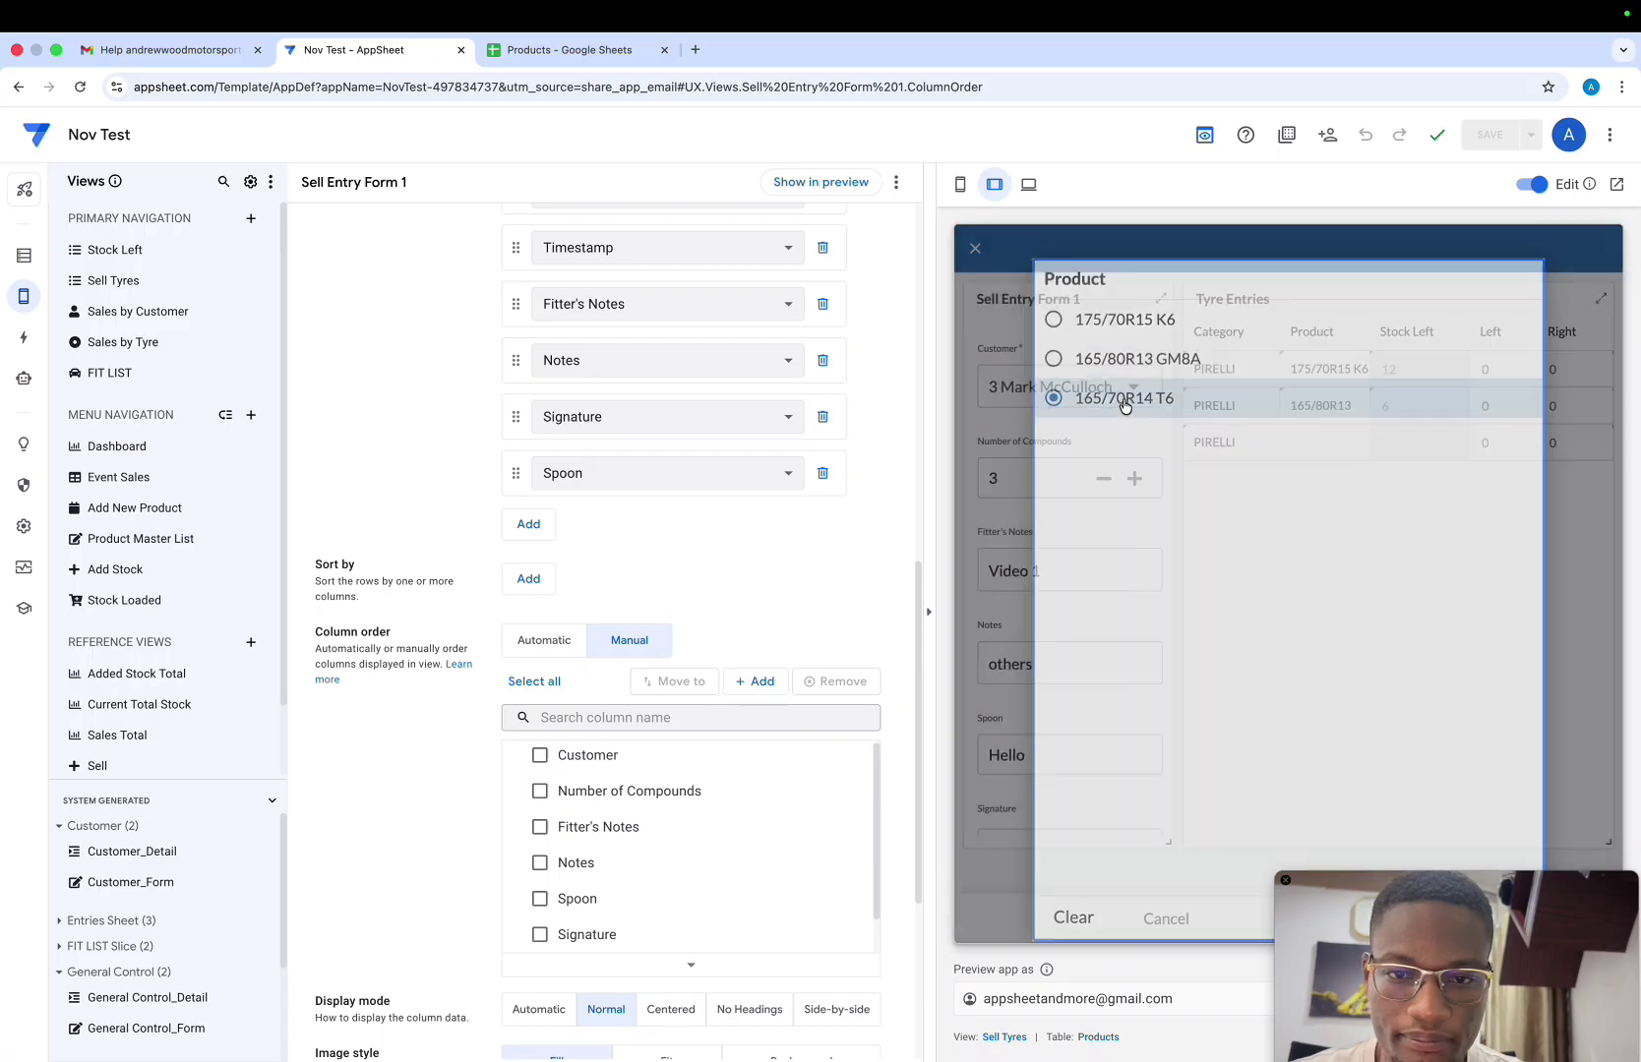
Set both the Left and Right quantities of the 175/70R15 K6 row to 2
{"action": "scroll", "coordinate": [1336, 476], "scroll_direction": "right", "scroll_amount": 1}
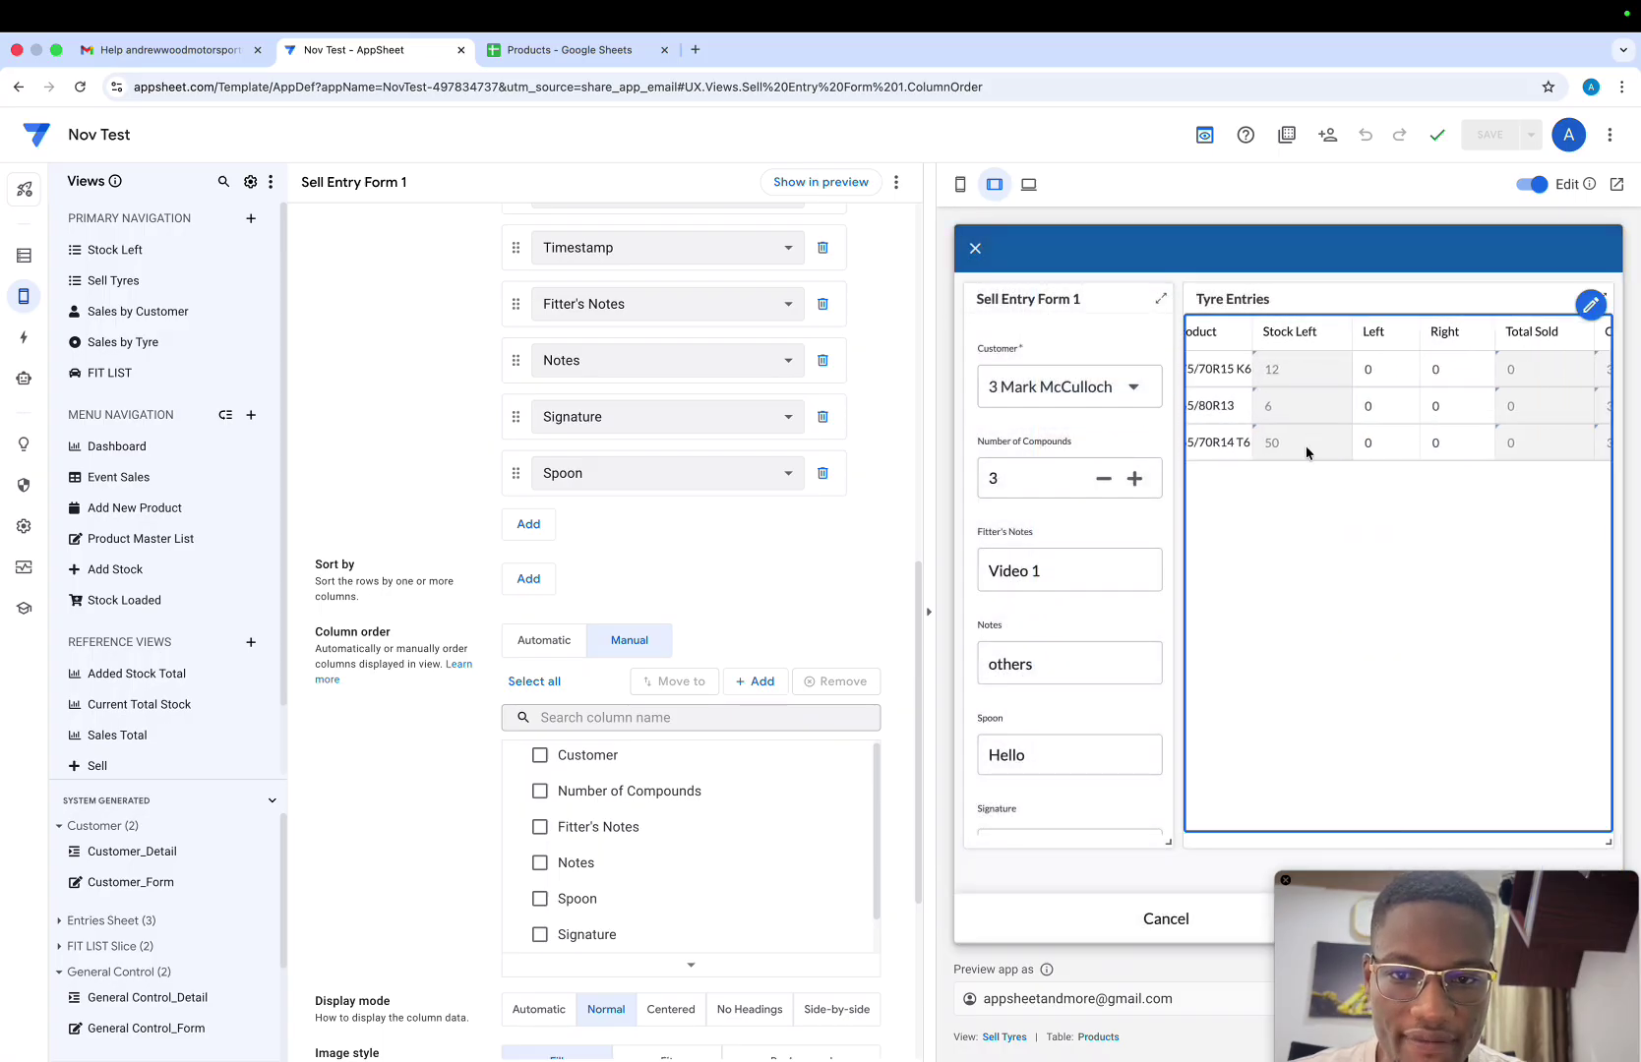
{"action": "left_click", "coordinate": [1385, 378]}
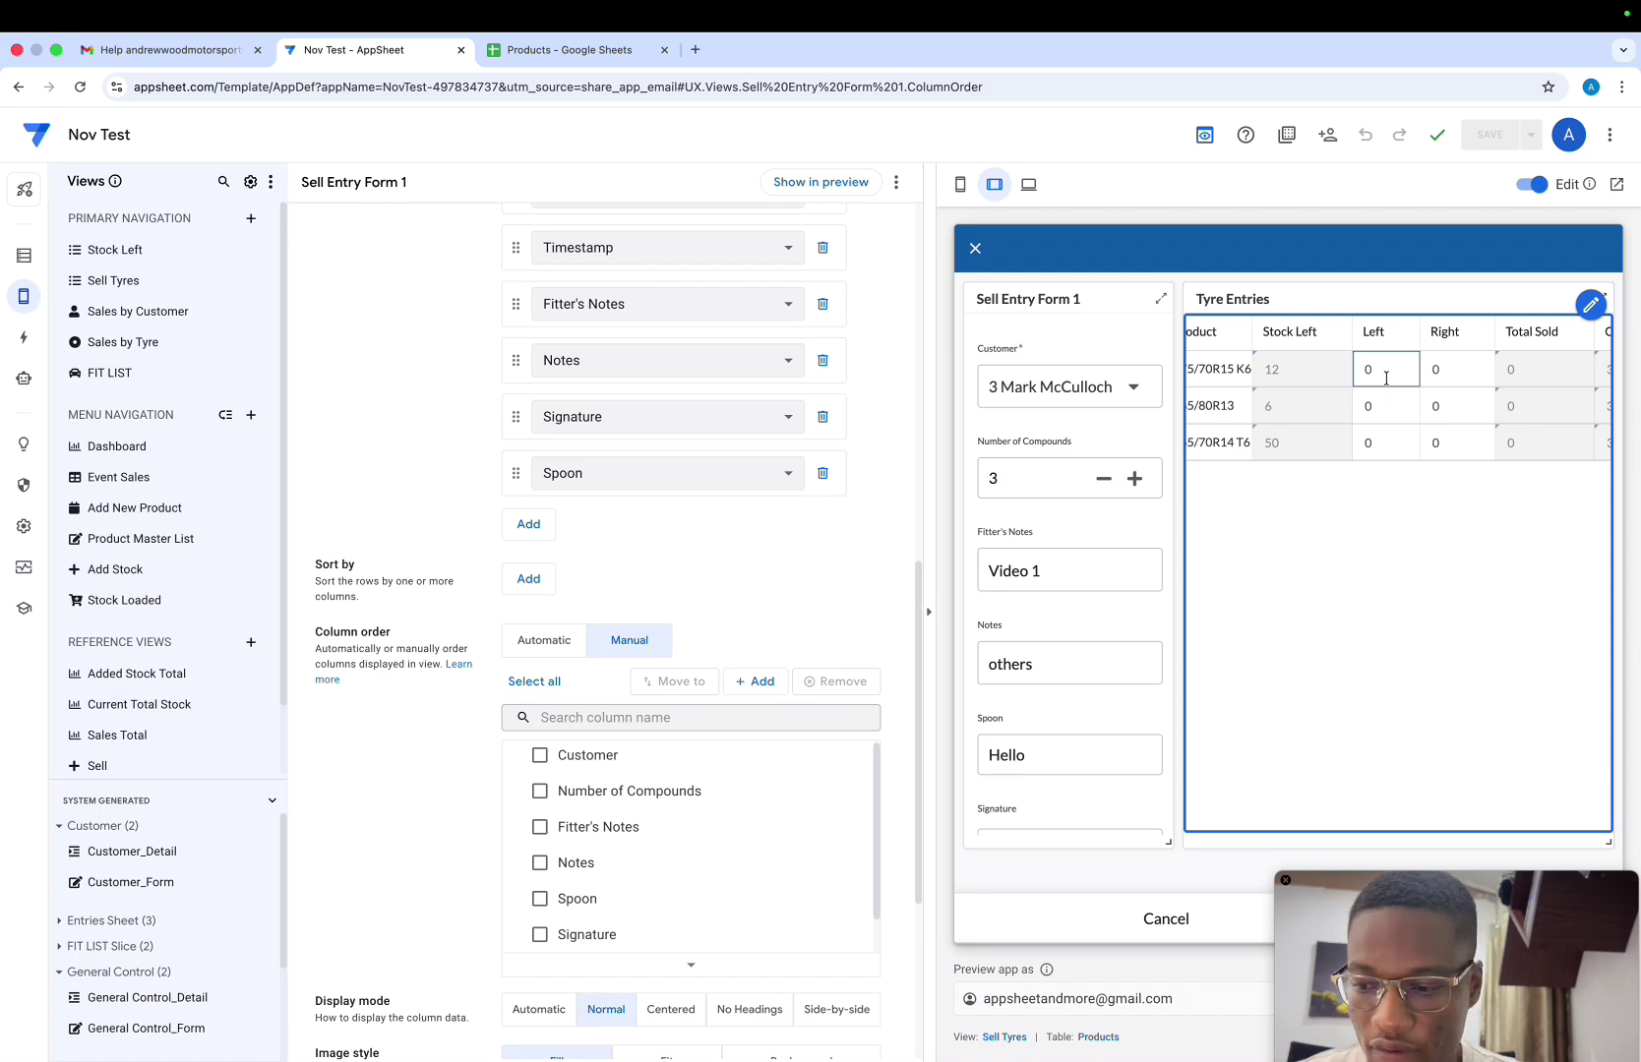
{"action": "left_click", "coordinate": [1436, 369]}
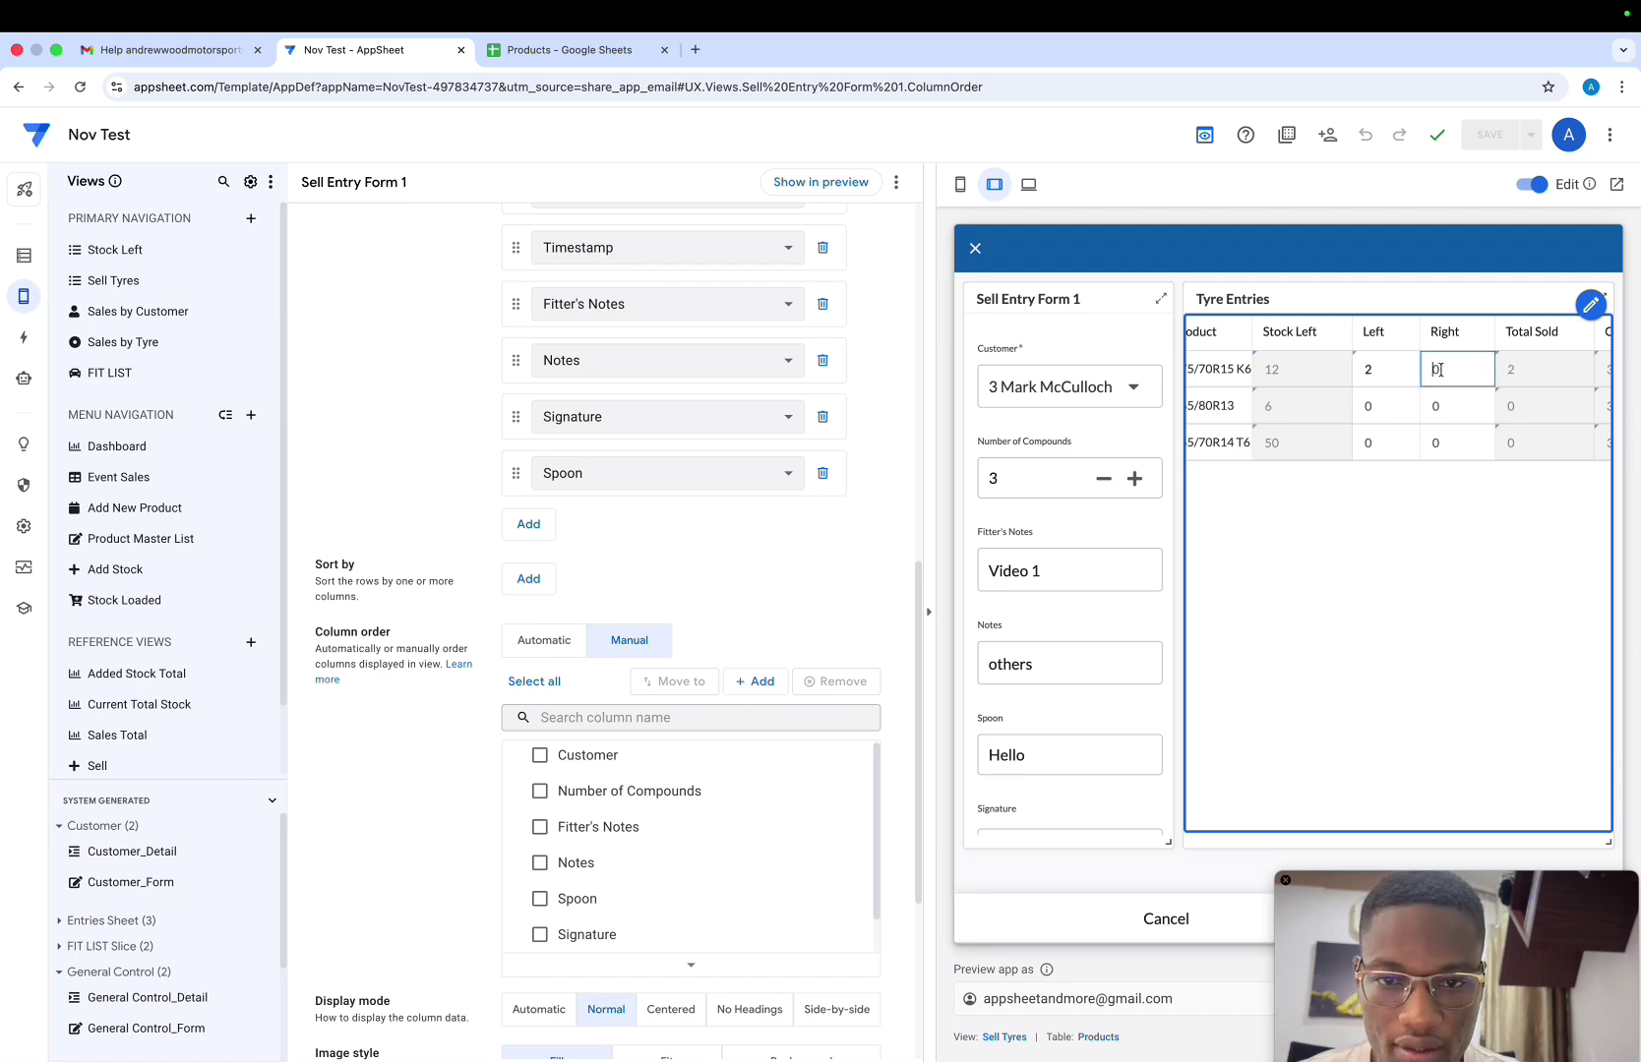
{"action": "left_click", "coordinate": [1441, 407]}
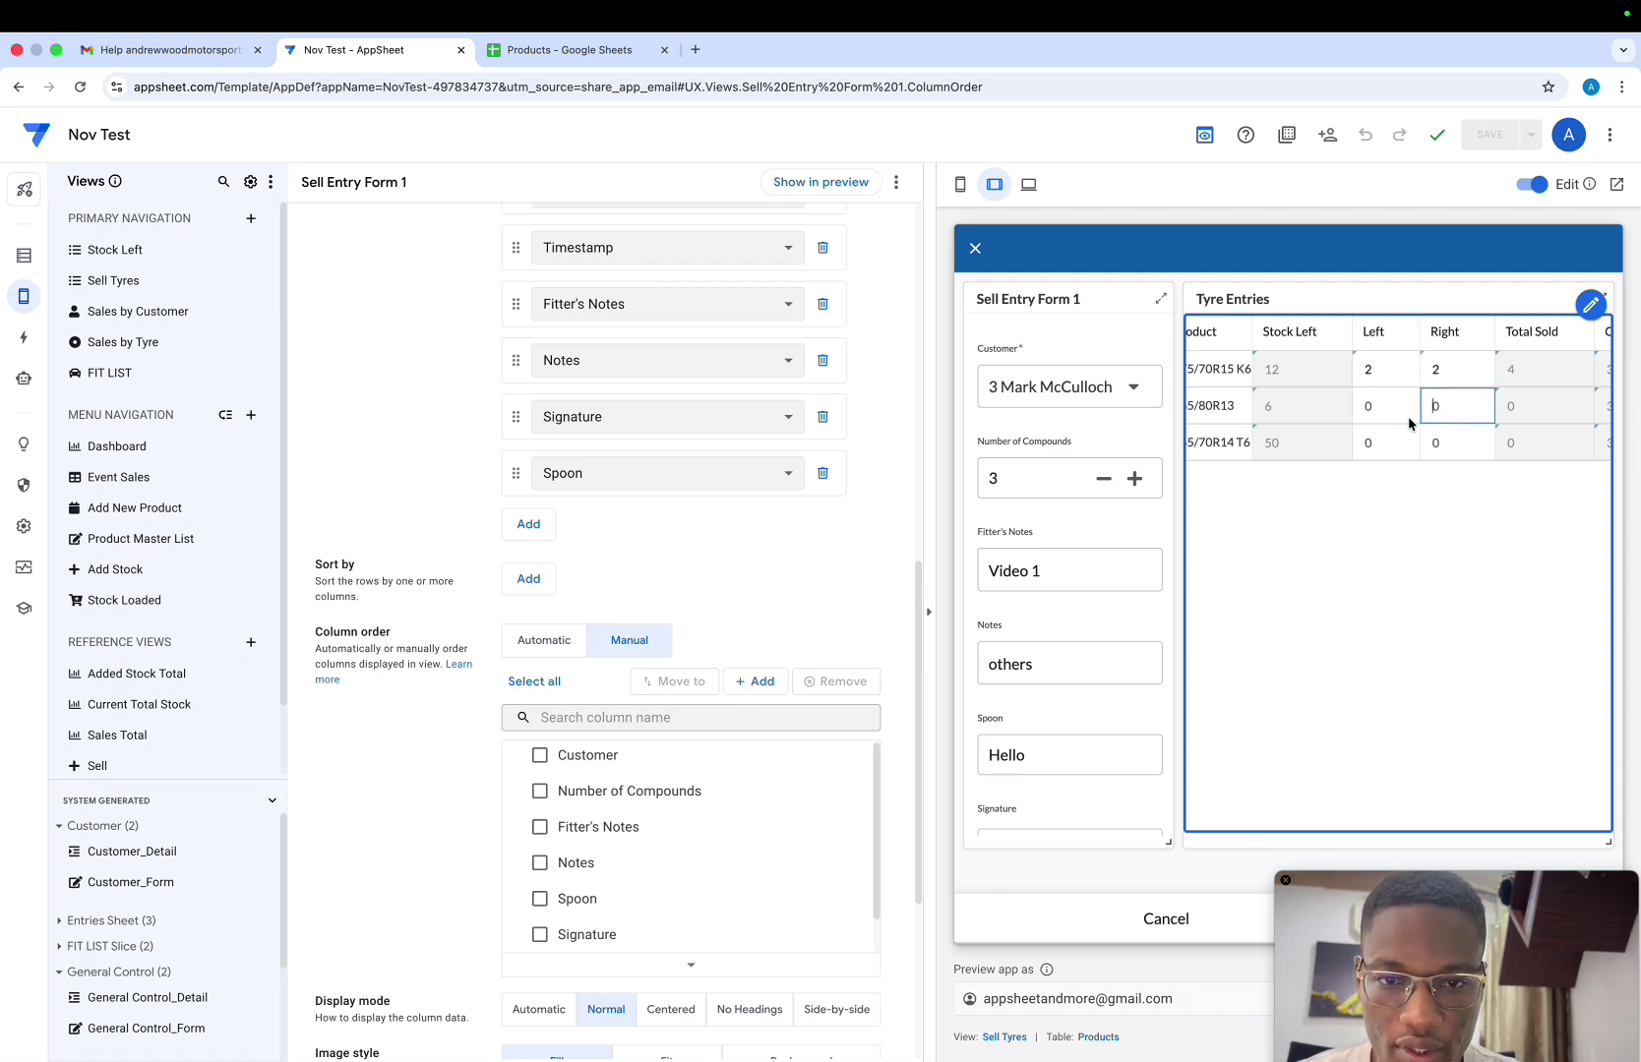
Set the second row's quantities to Left 1 and Right 3, and the third row's to Left 2 and Right 2
{"action": "scroll", "coordinate": [1409, 423], "scroll_direction": "right", "scroll_amount": 1}
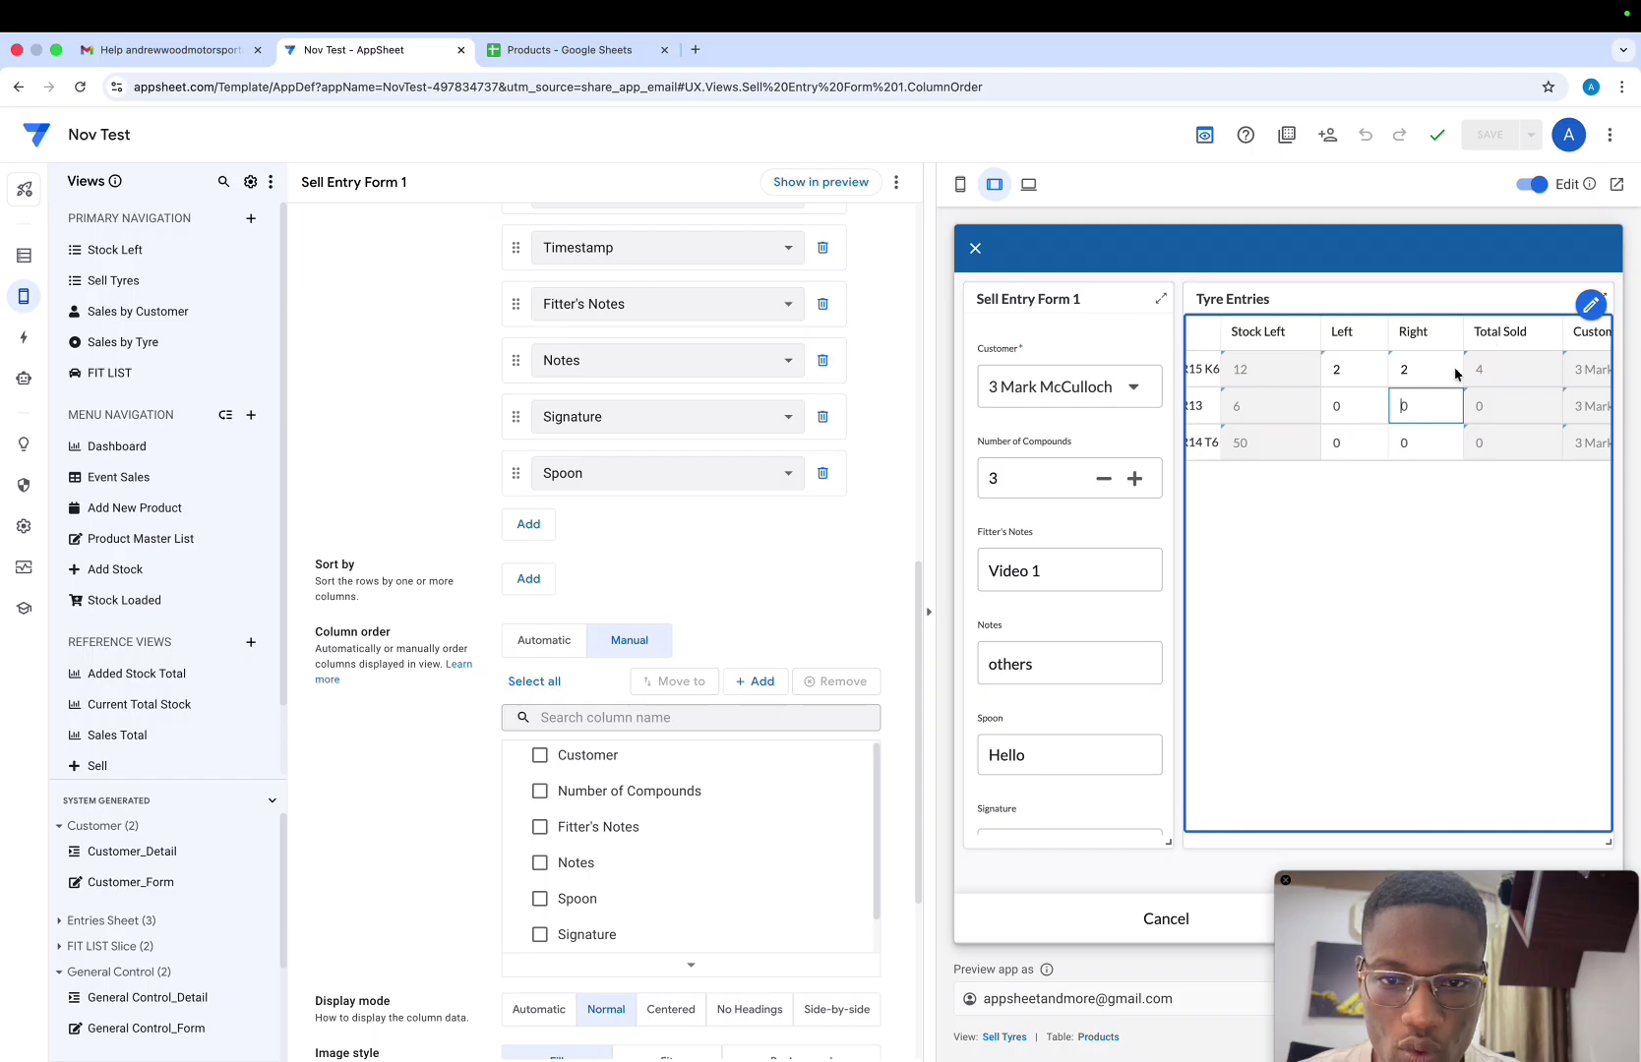
{"action": "left_click", "coordinate": [1355, 411]}
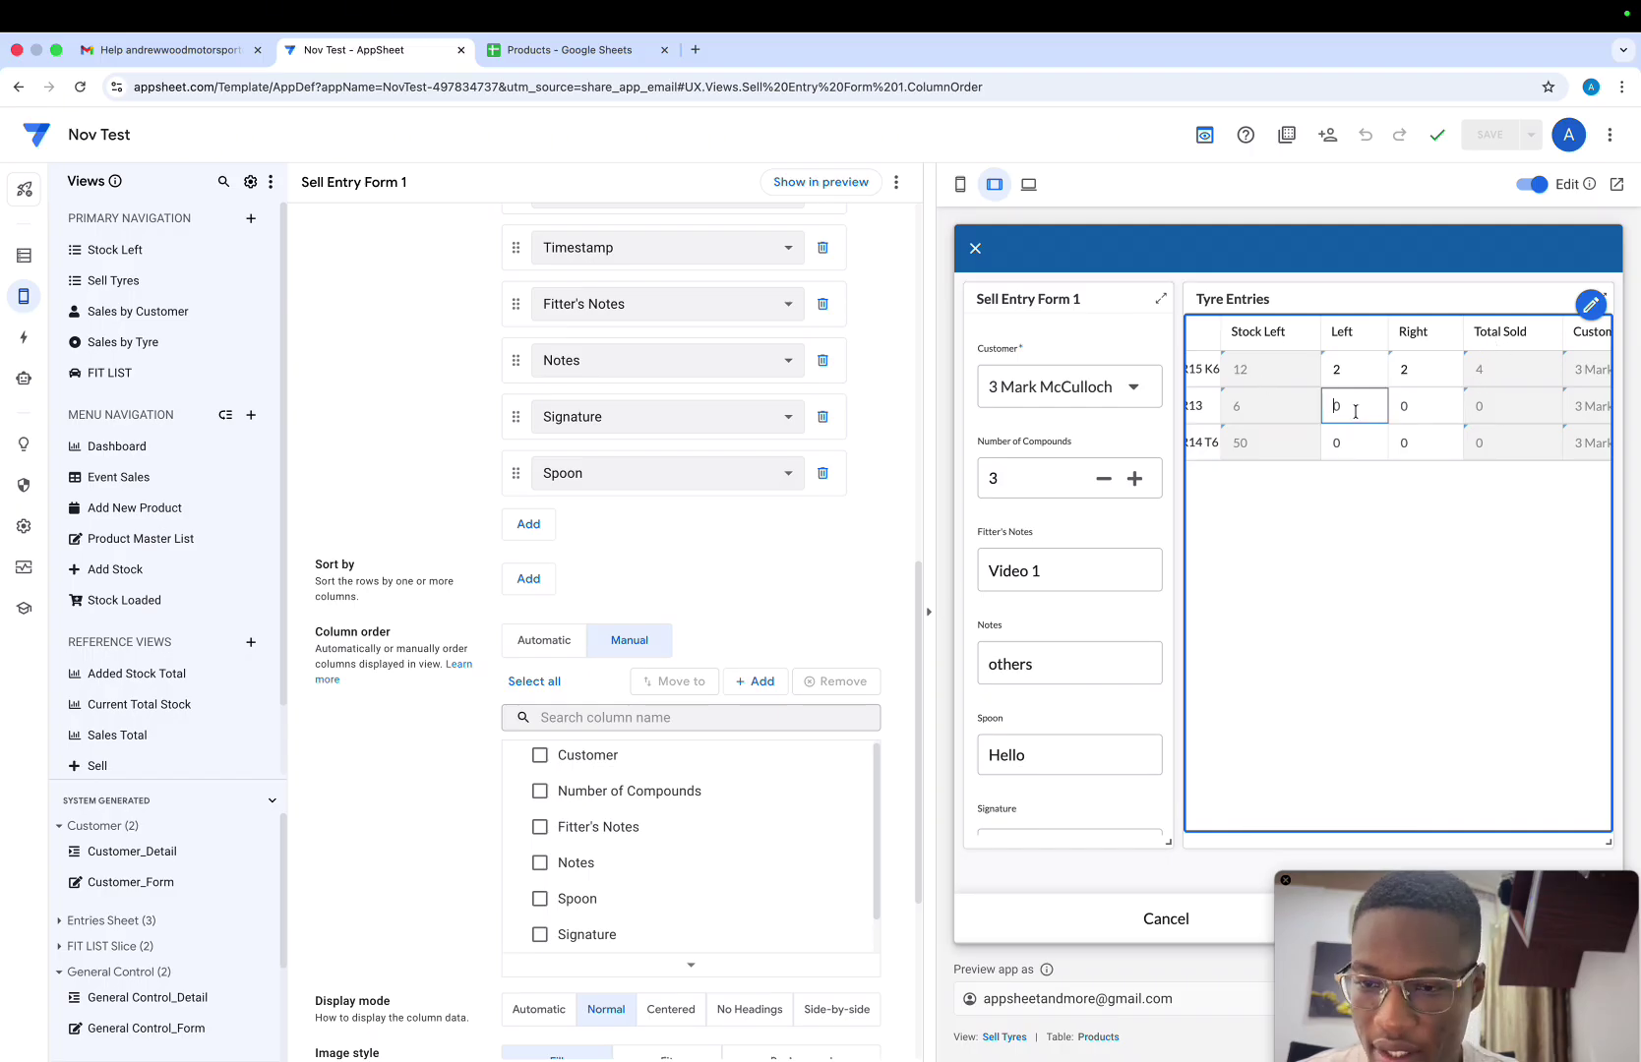
{"action": "left_click", "coordinate": [1415, 407]}
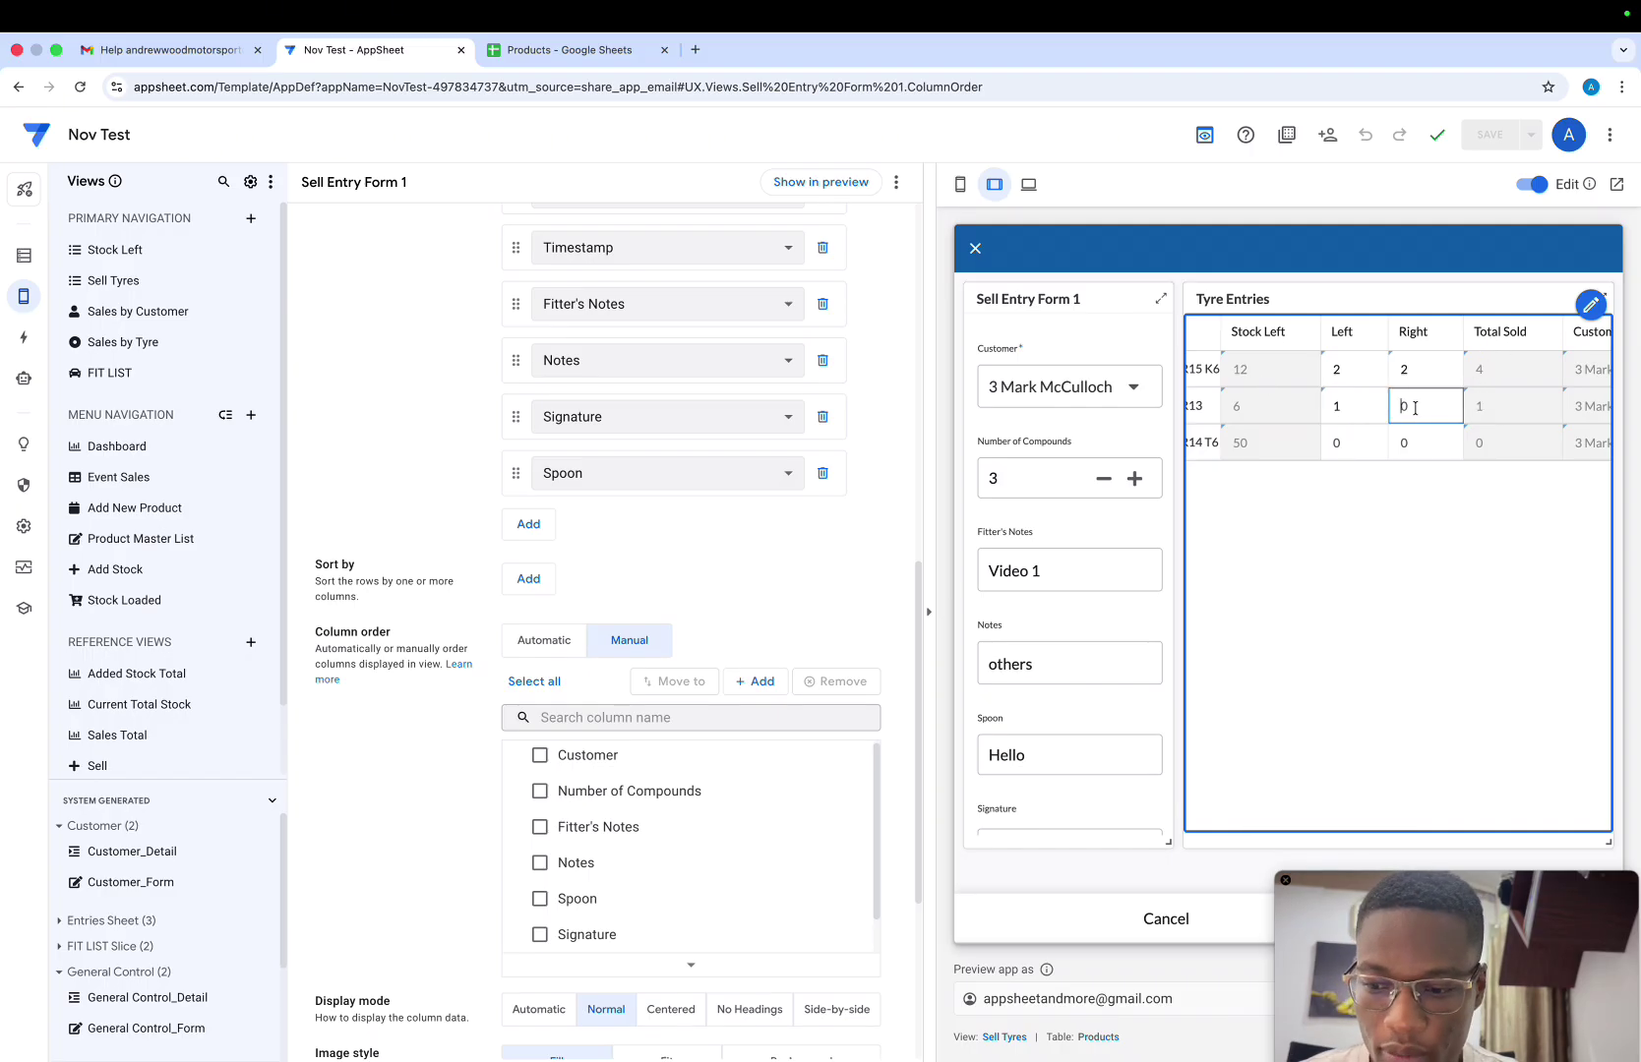
{"action": "key", "text": "Return"}
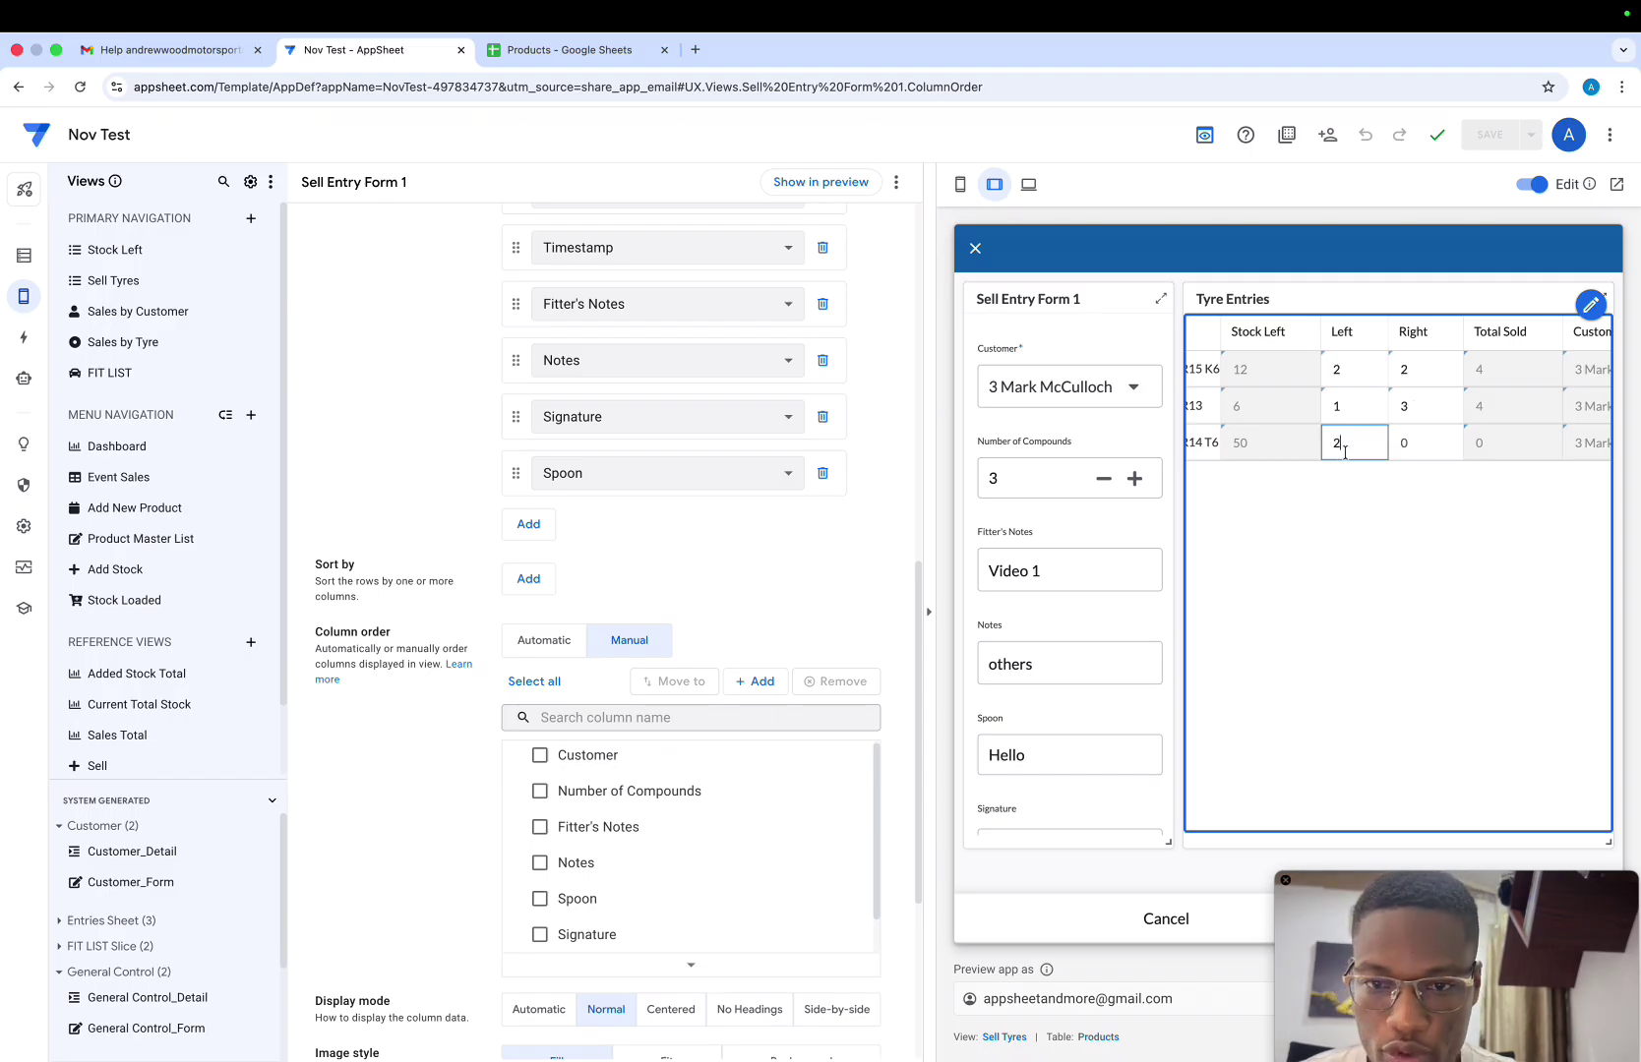
{"action": "left_click", "coordinate": [1405, 447]}
{"action": "type", "text": "2"}
{"action": "key", "text": "Return"}
Review the Total Sold, Customer, Fitter's Notes, Notes, Timestamp and Signature columns of the Tyre Entries table
{"action": "scroll", "coordinate": [1390, 507], "scroll_direction": "right", "scroll_amount": 5}
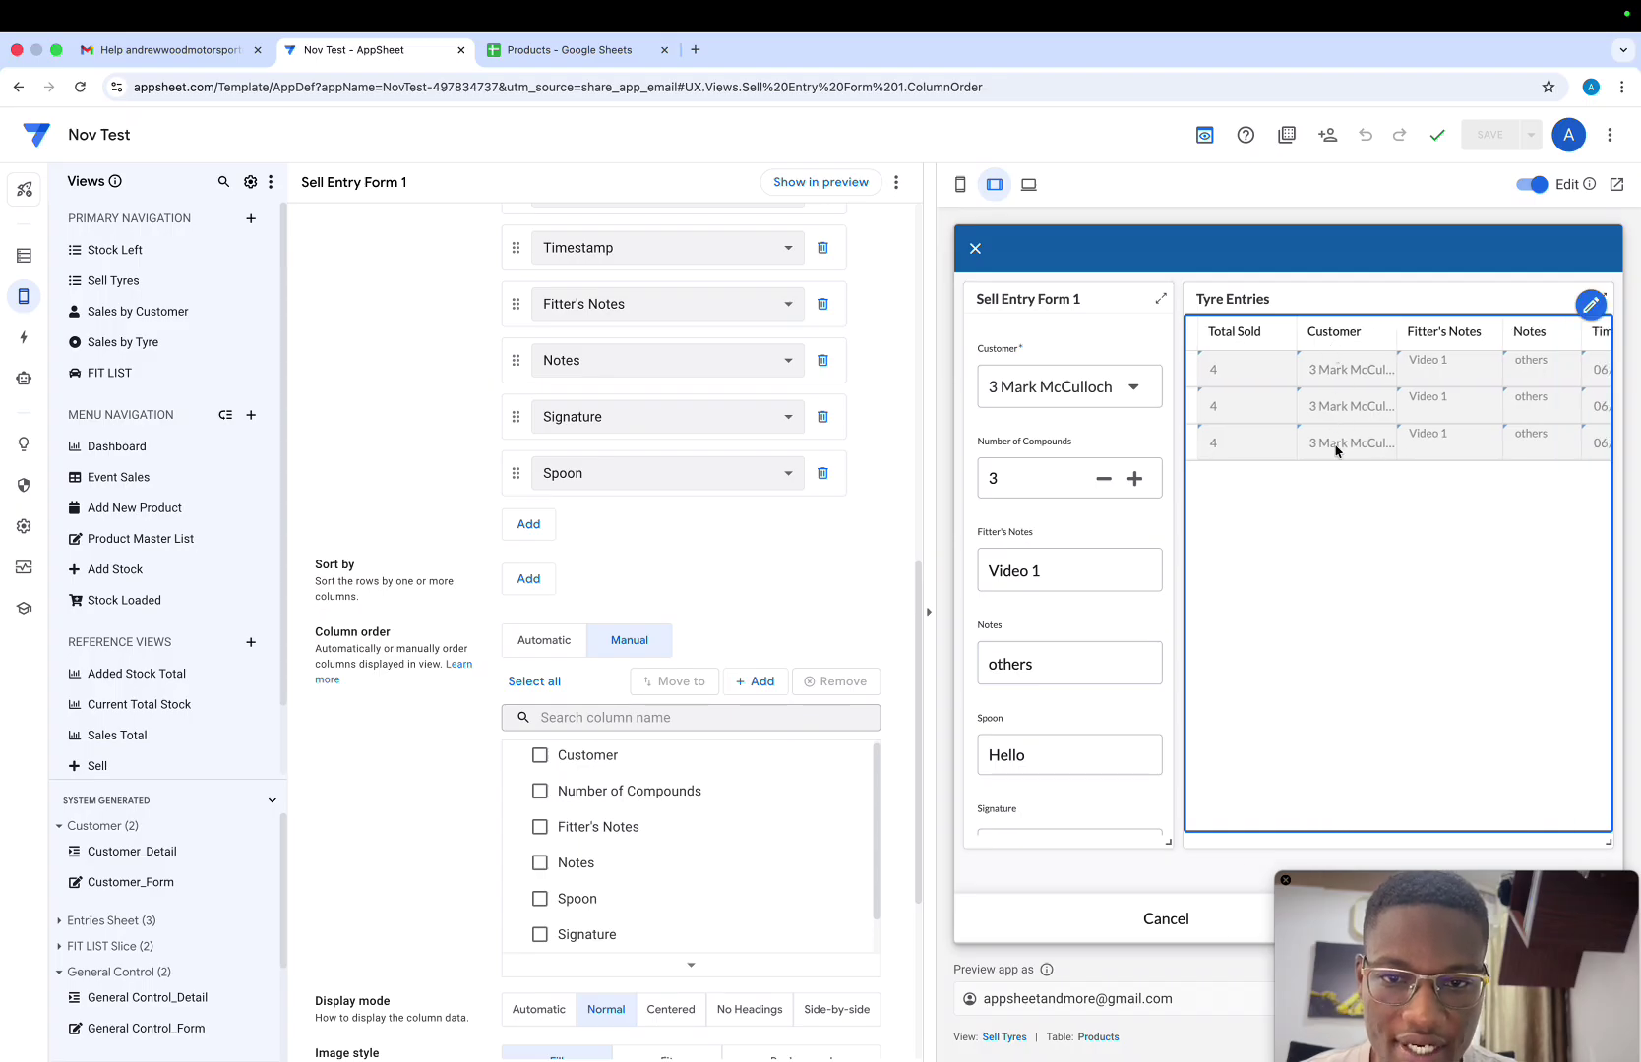
{"action": "scroll", "coordinate": [1419, 450], "scroll_direction": "right", "scroll_amount": 5}
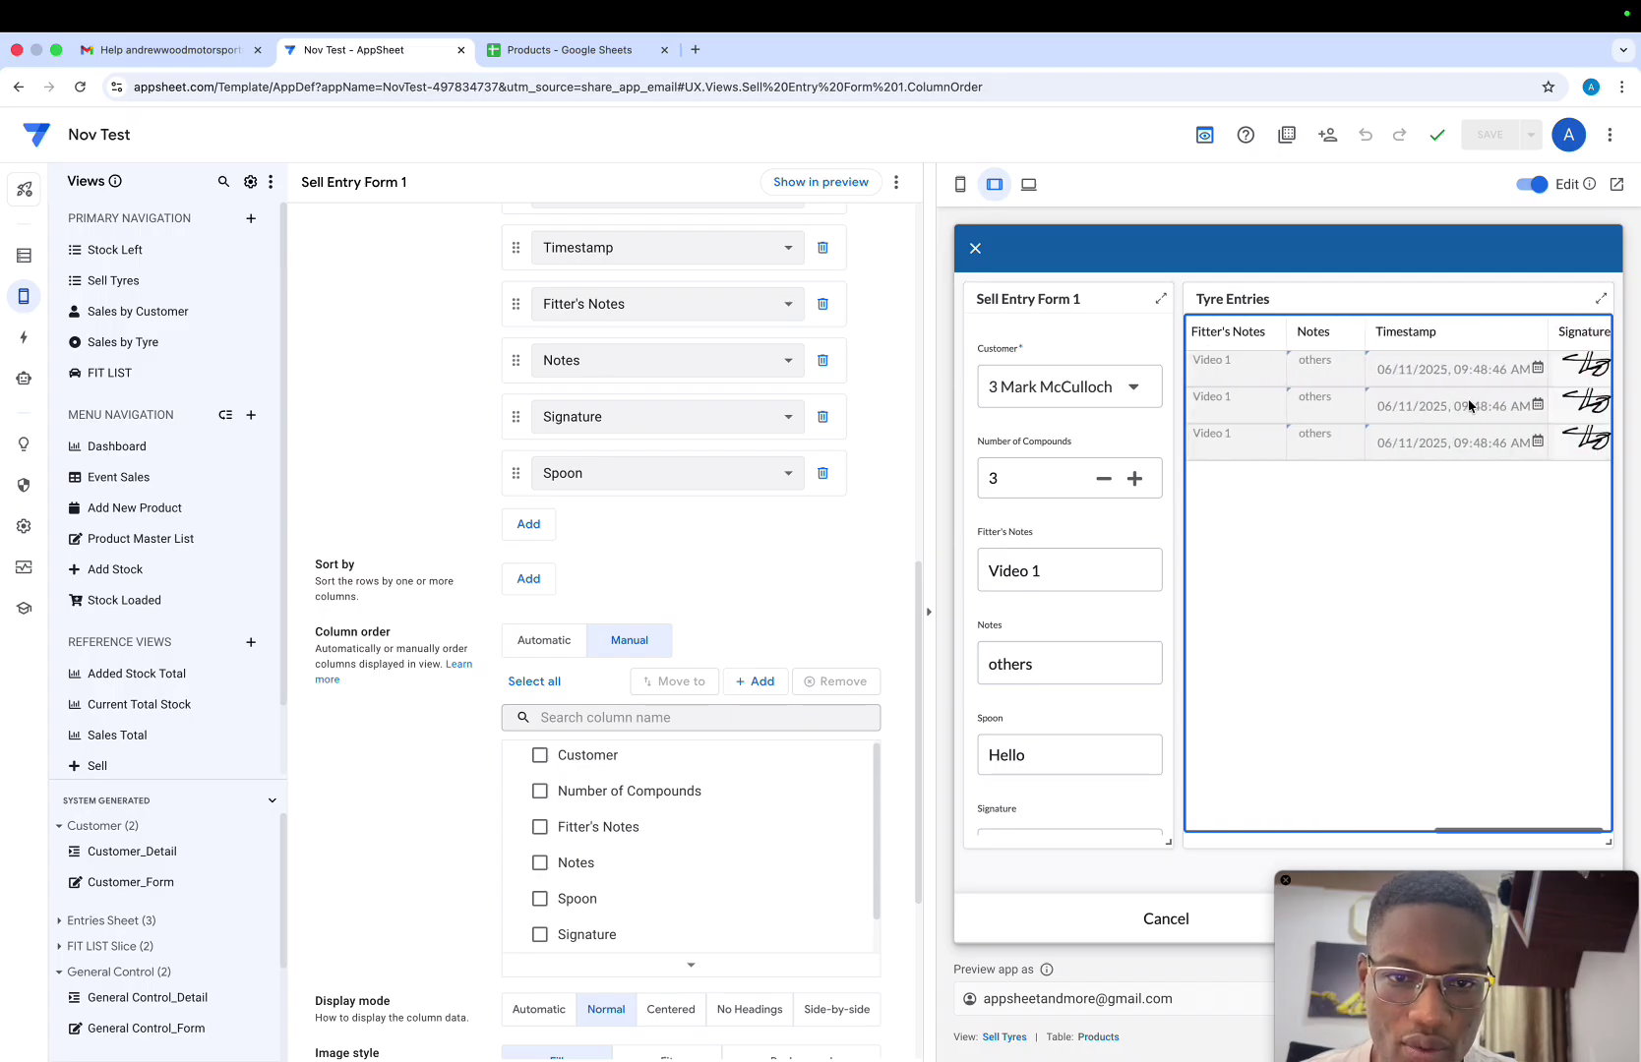
{"action": "scroll", "coordinate": [1466, 432], "scroll_direction": "left", "scroll_amount": 10}
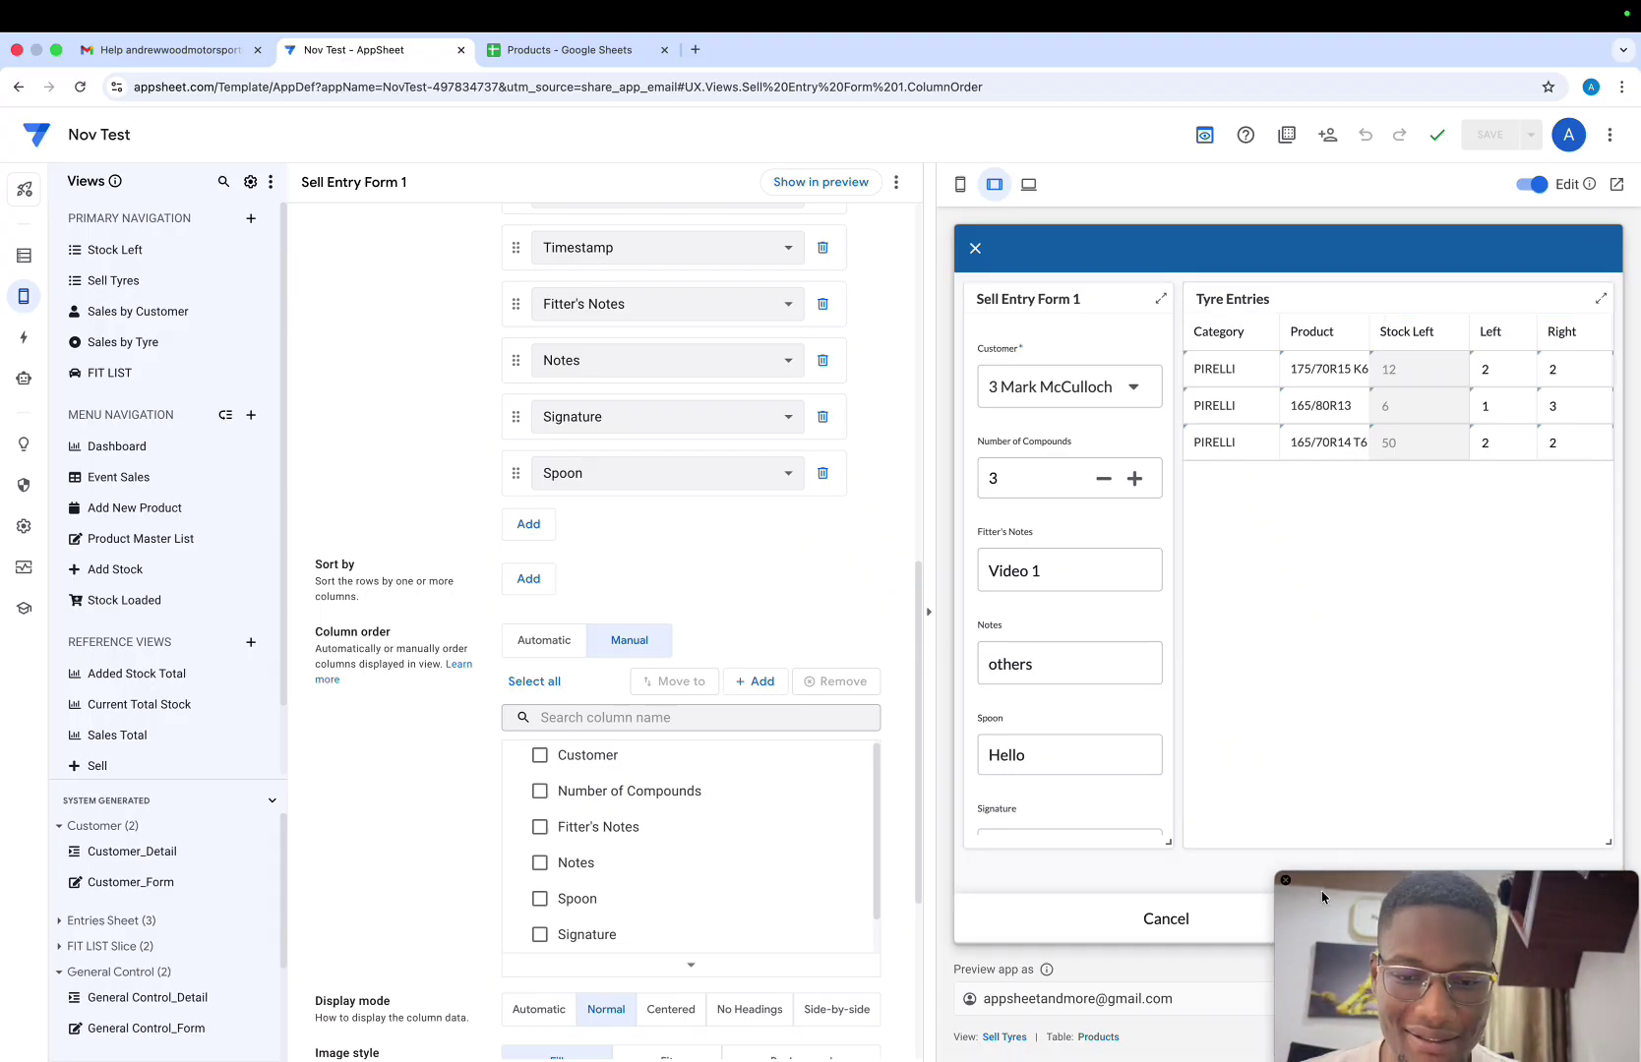
{"action": "left_click_drag", "start_coordinate": [1319, 896], "coordinate": [1307, 966]}
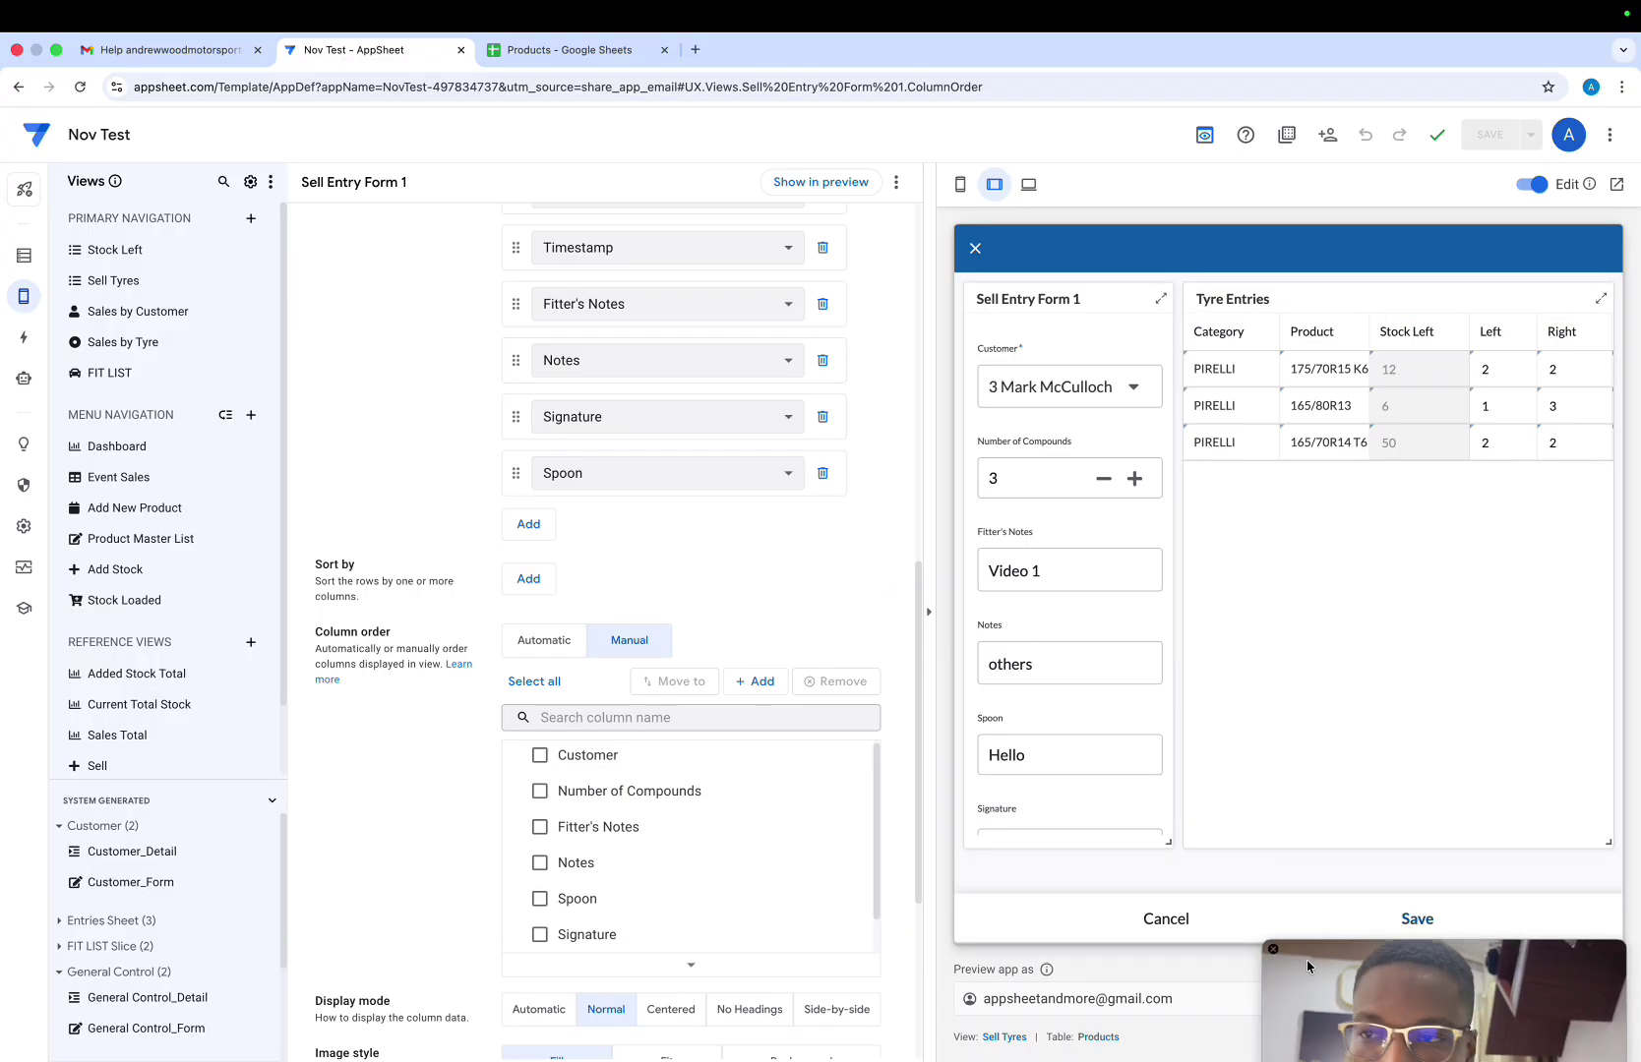
Switch to the Products spreadsheet in Google Sheets and fill row 3 of the Sales sheet with light orange
{"action": "left_click", "coordinate": [561, 55]}
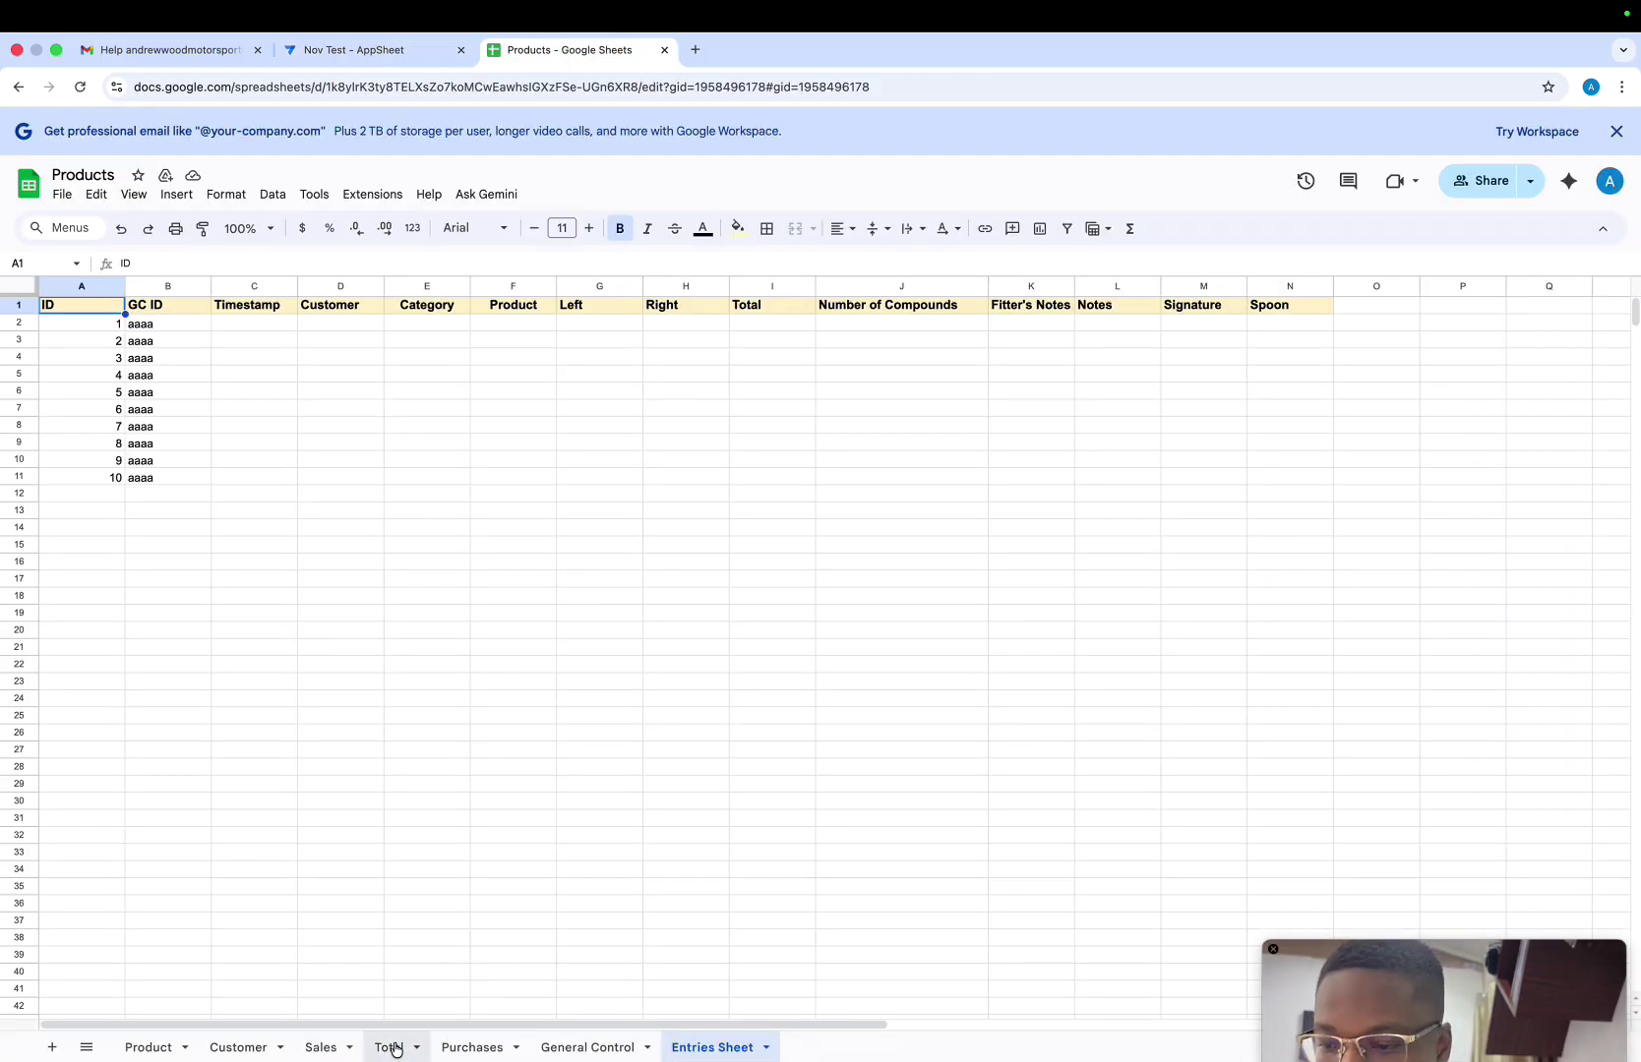
{"action": "left_click", "coordinate": [329, 1048]}
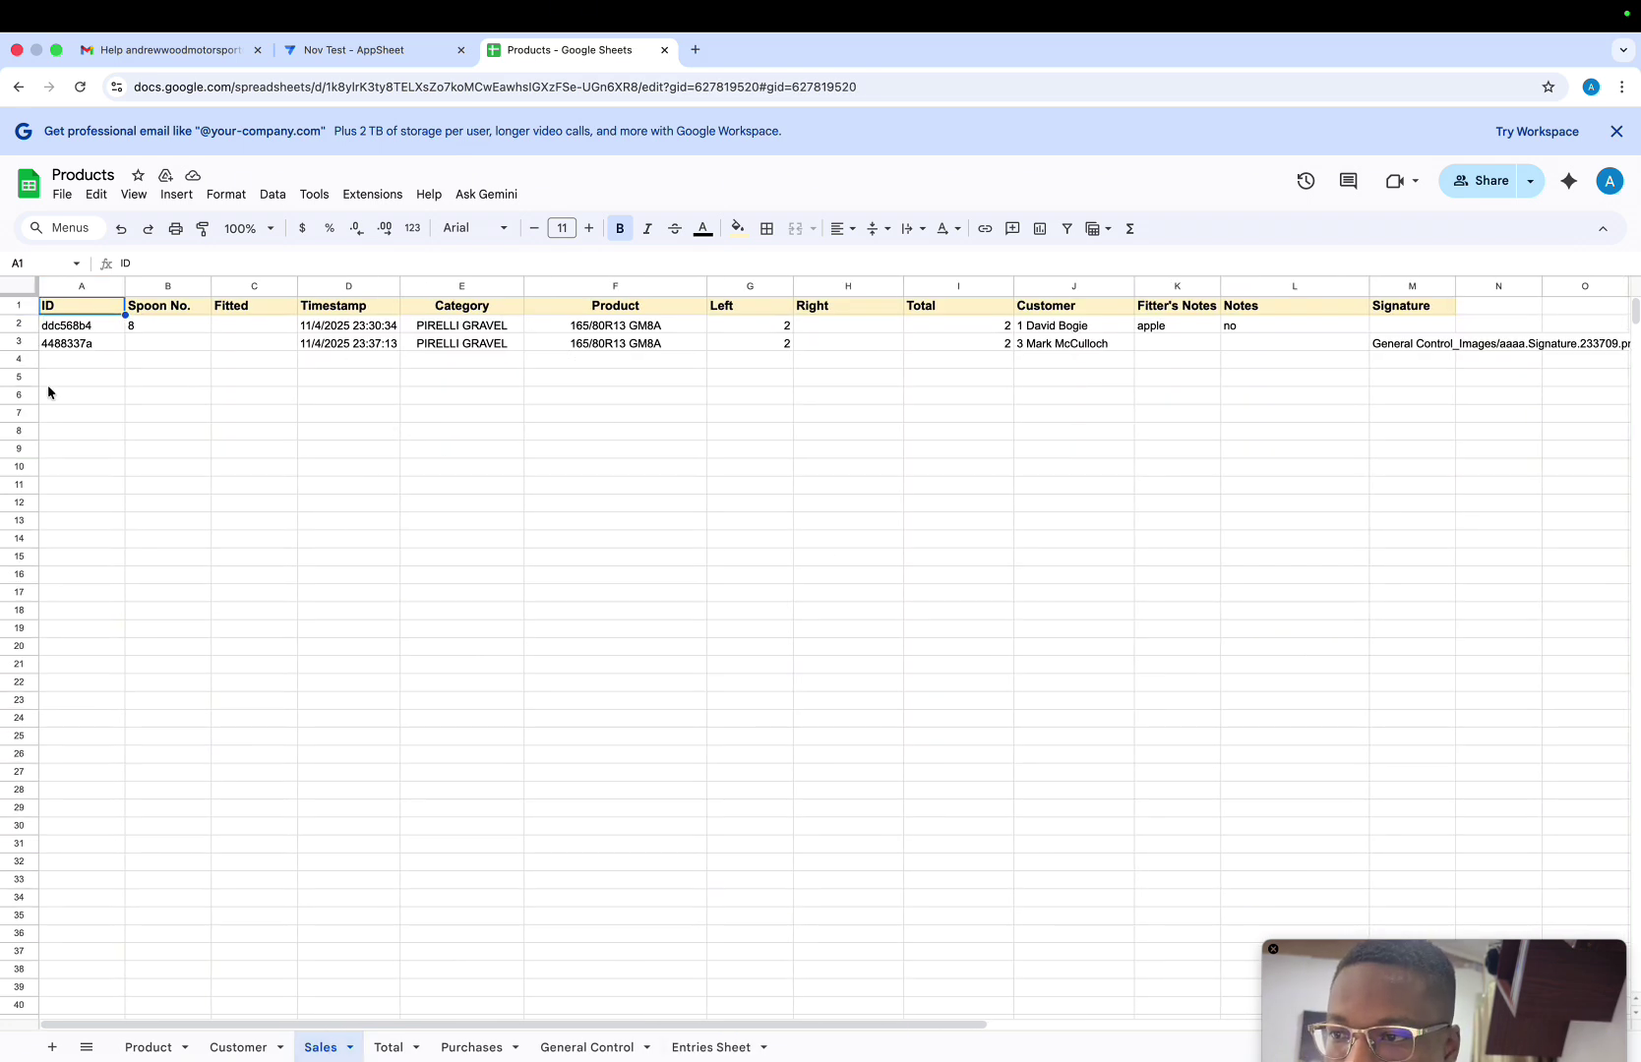
{"action": "left_click", "coordinate": [27, 344]}
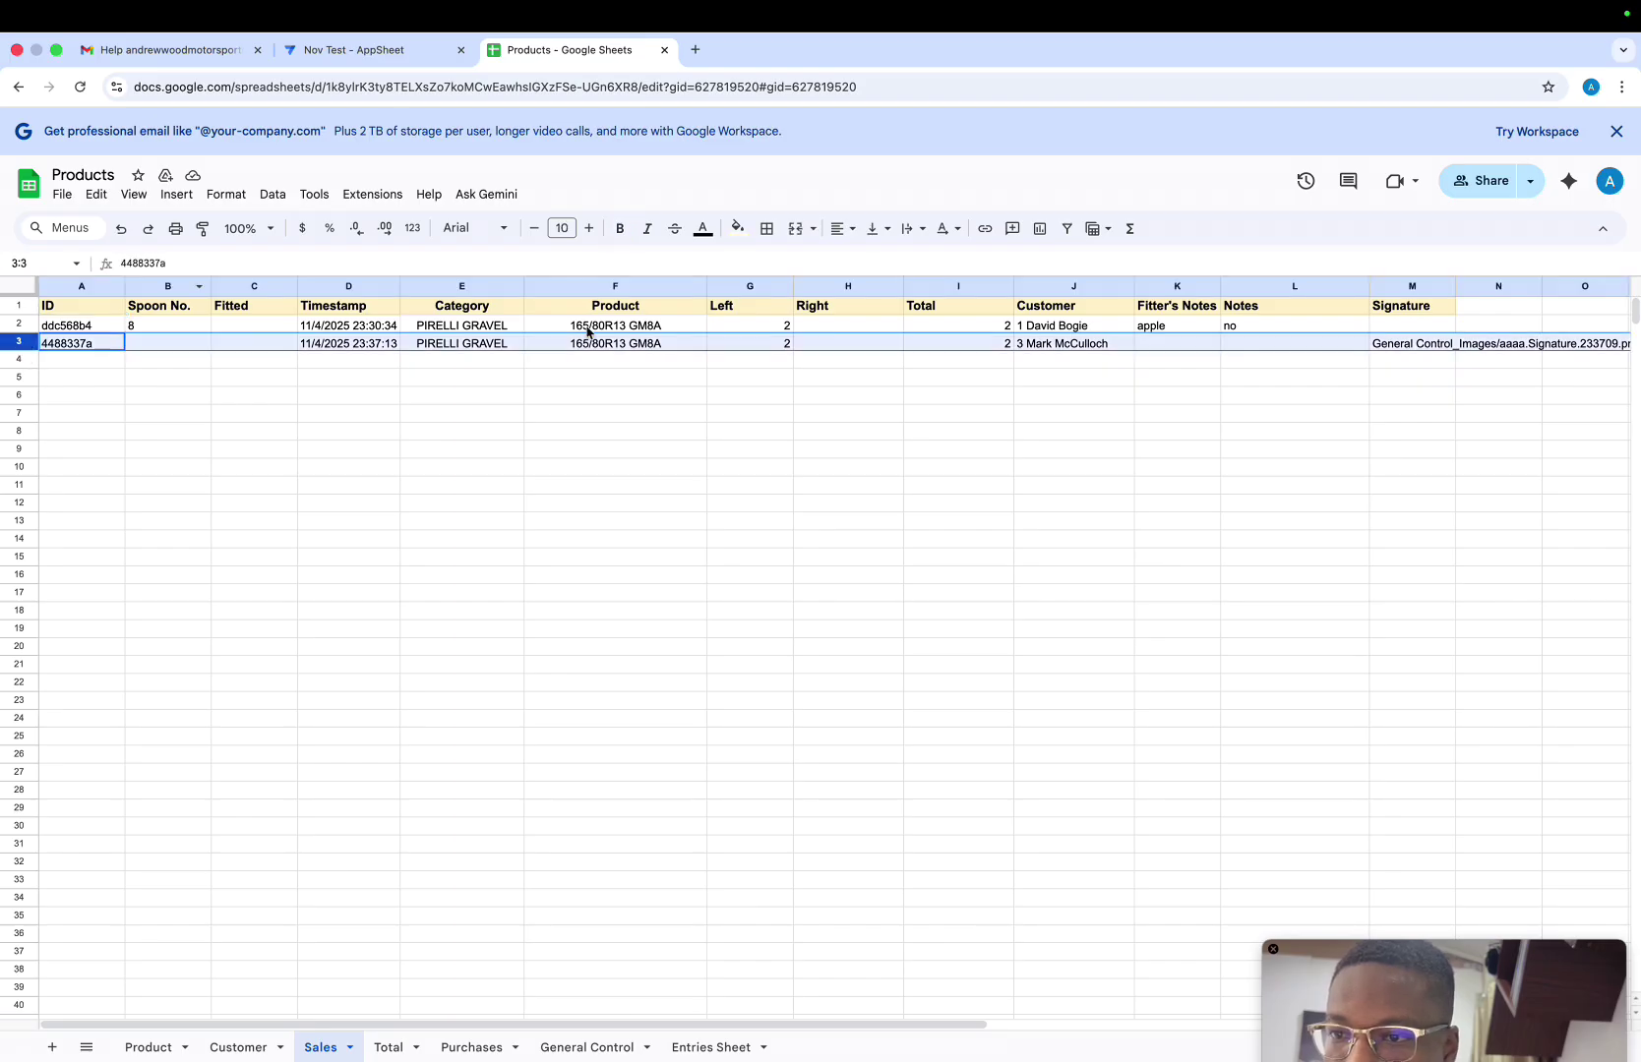
{"action": "left_click", "coordinate": [737, 229]}
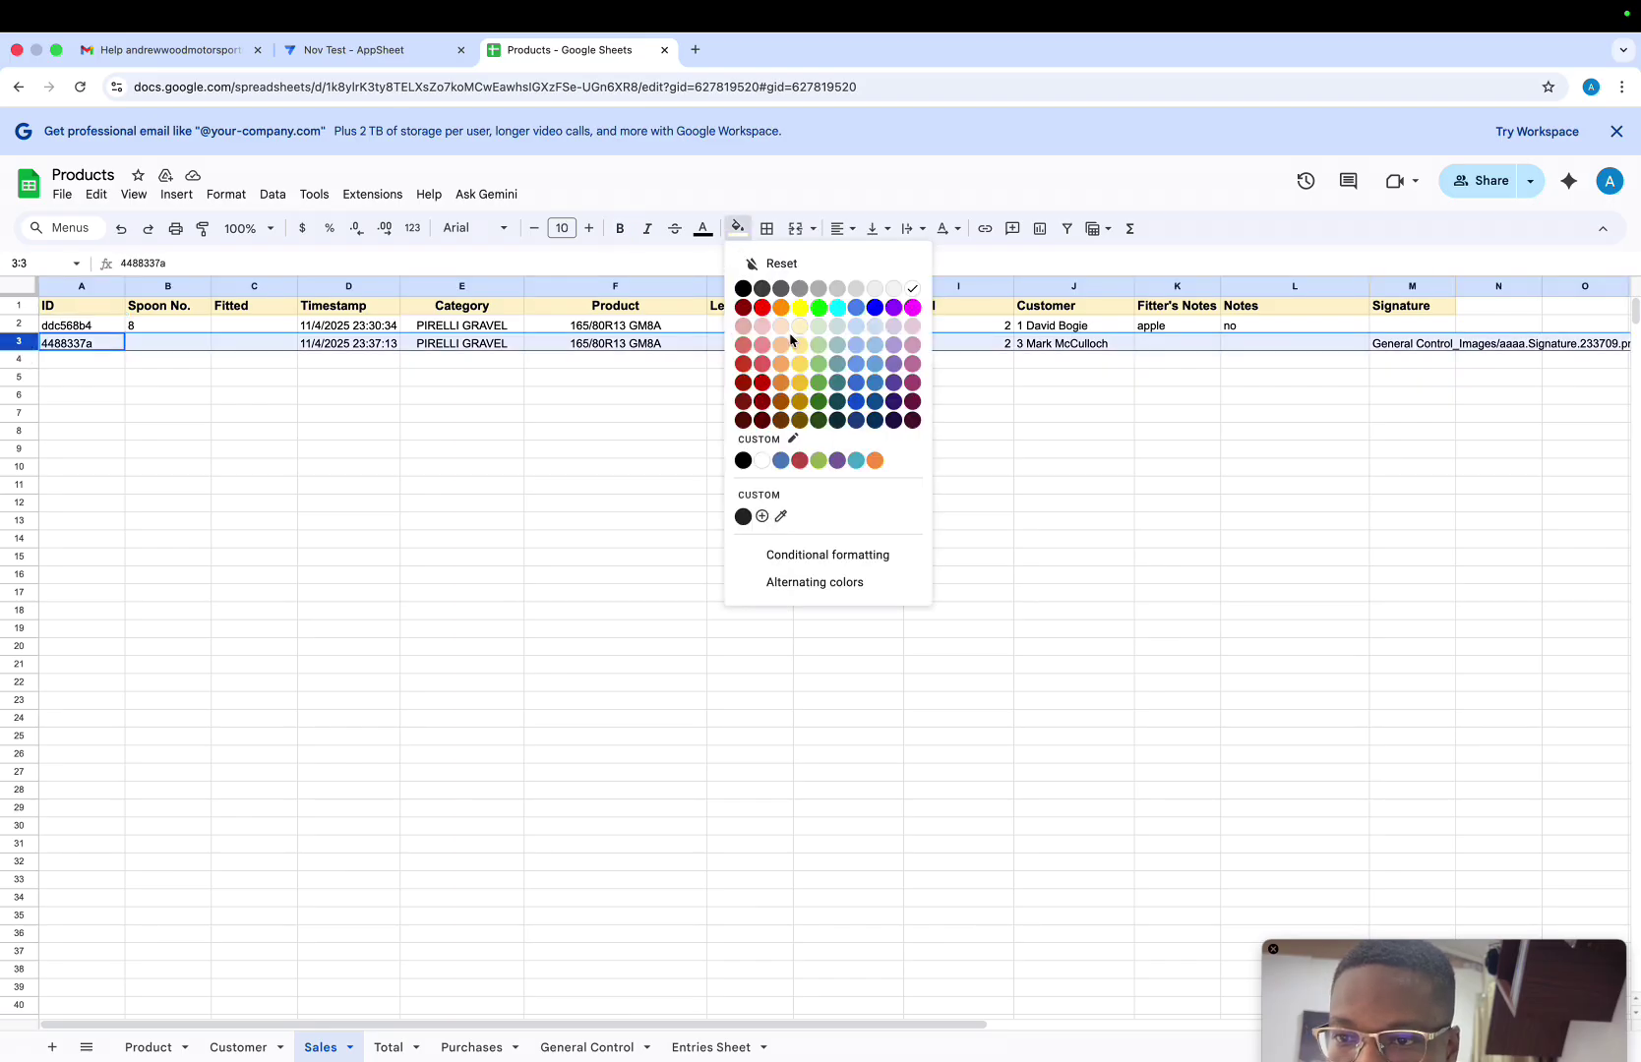
{"action": "left_click", "coordinate": [783, 346]}
{"action": "left_click", "coordinate": [615, 396]}
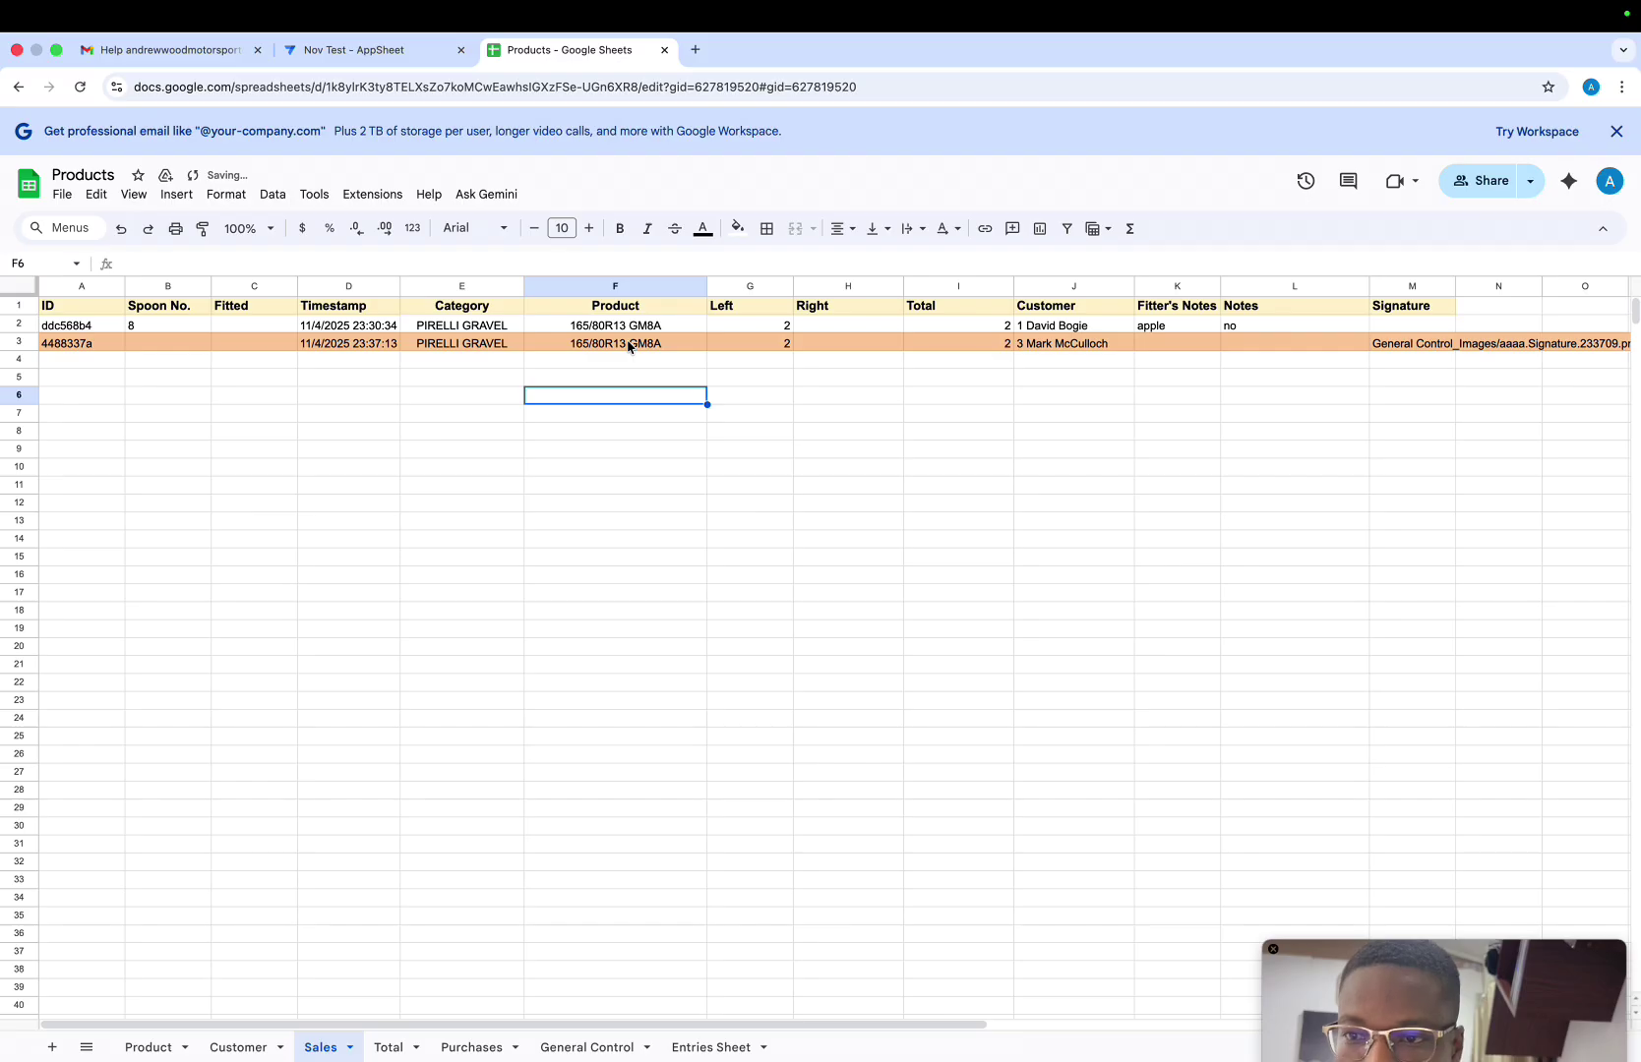
Save the tyre sale entry in AppSheet, and check the Sales and Entries Sheet data in Google Sheets
{"action": "left_click", "coordinate": [356, 49]}
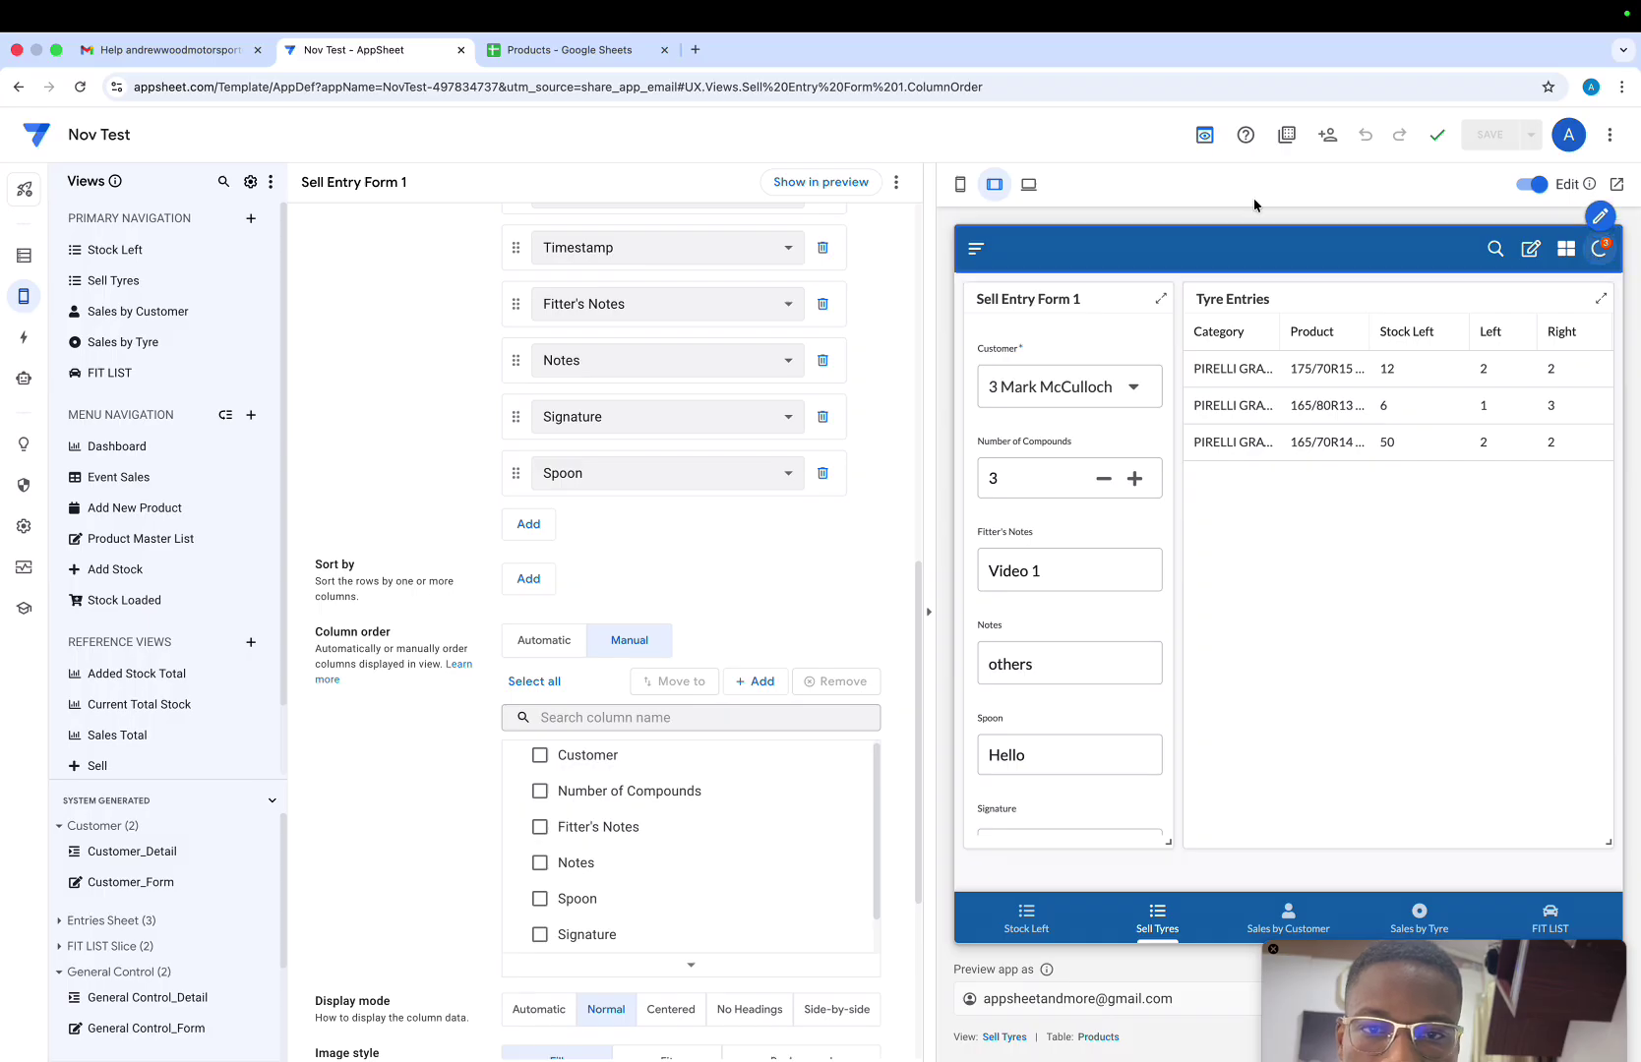
{"action": "left_click", "coordinate": [566, 49]}
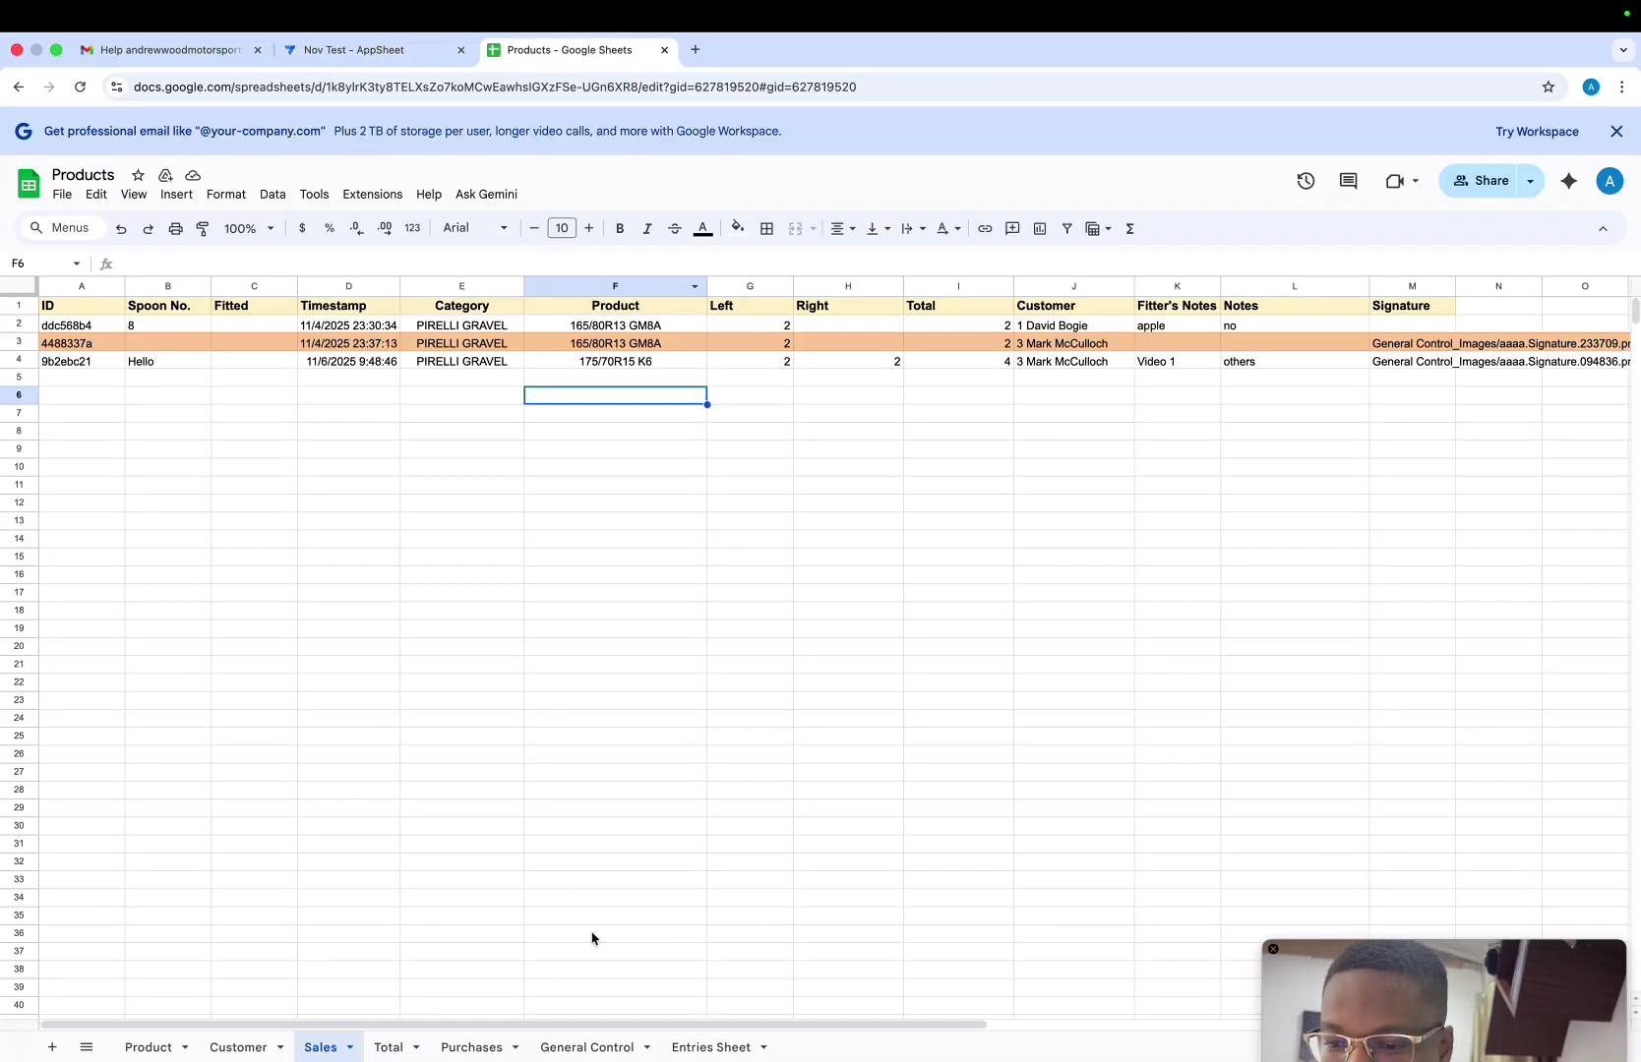
{"action": "left_click", "coordinate": [693, 1051]}
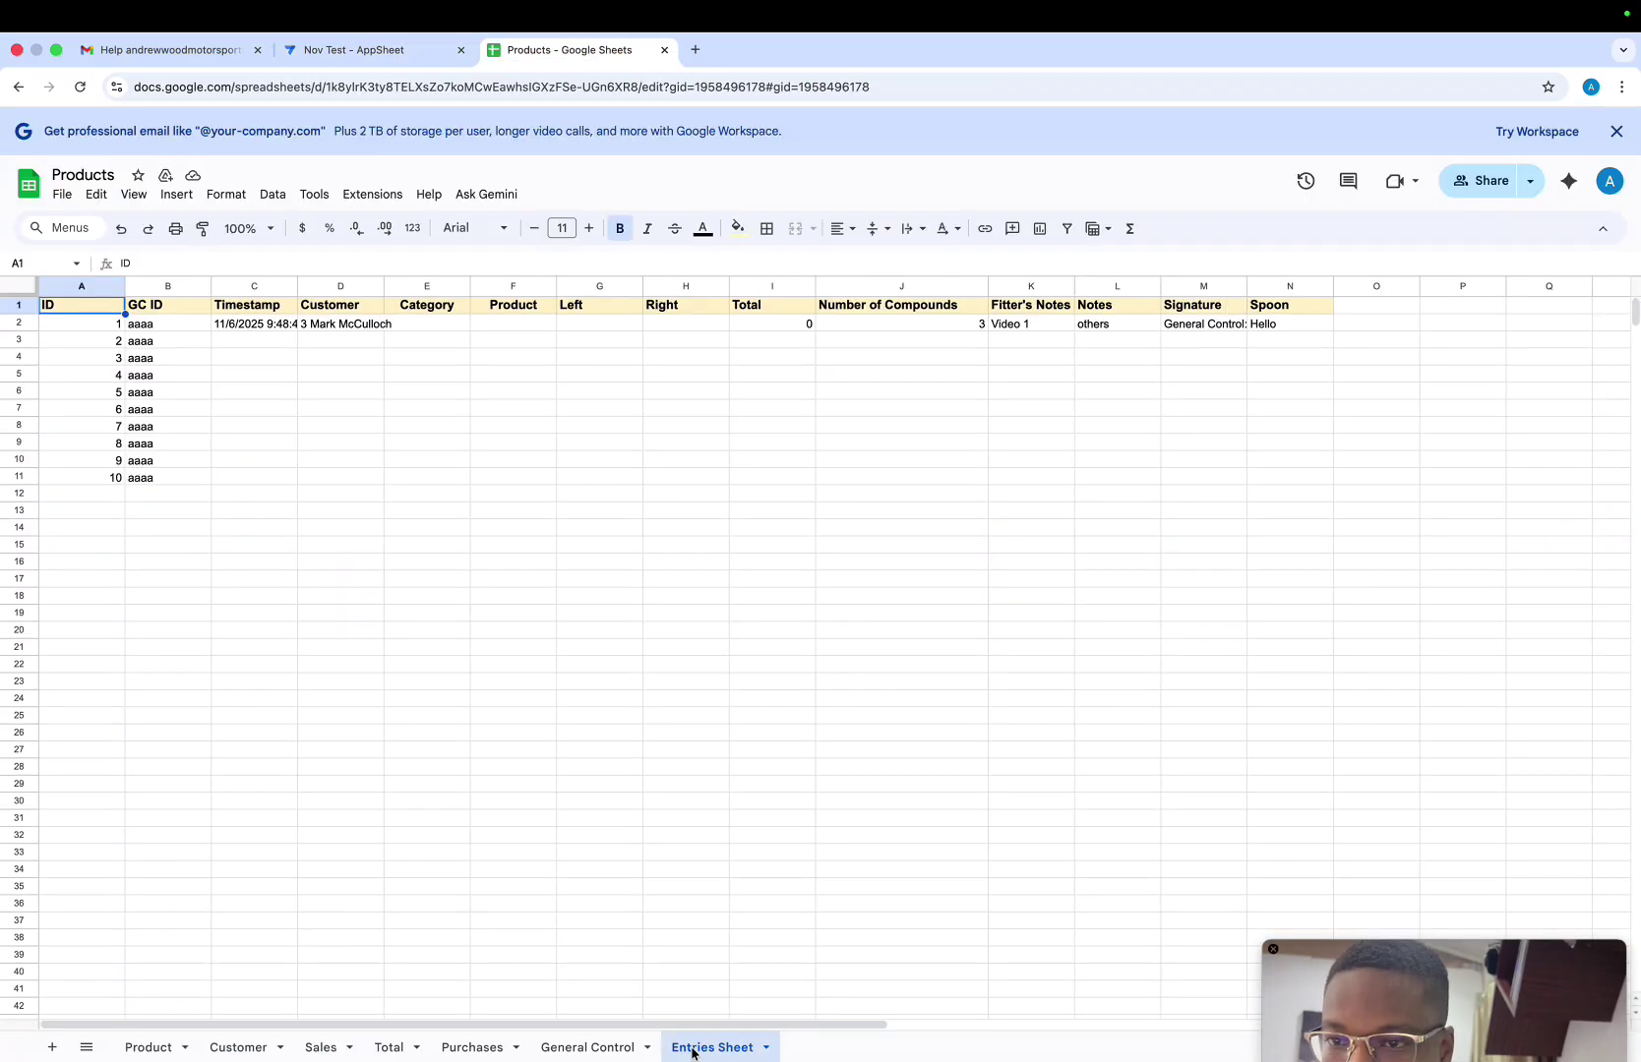
{"action": "left_click", "coordinate": [324, 1048]}
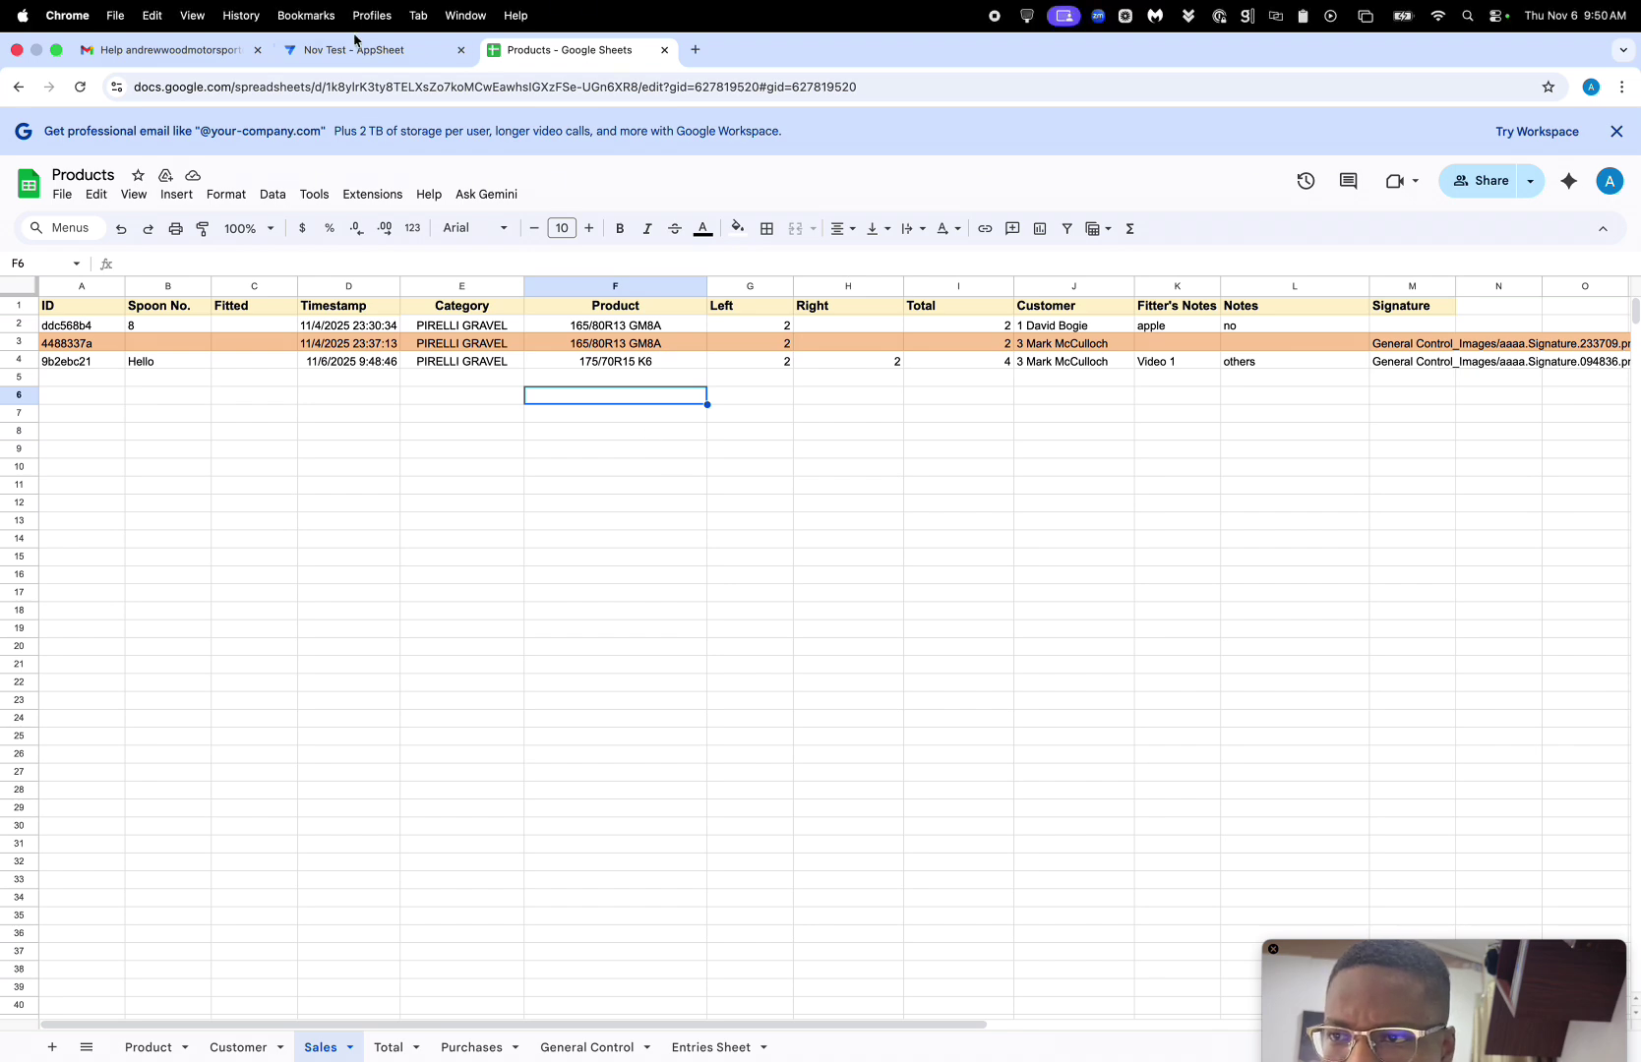
Follow the sync progress in AppSheet while rechecking the Sales and Entries Sheet data in Google Sheets
{"action": "left_click", "coordinate": [359, 49]}
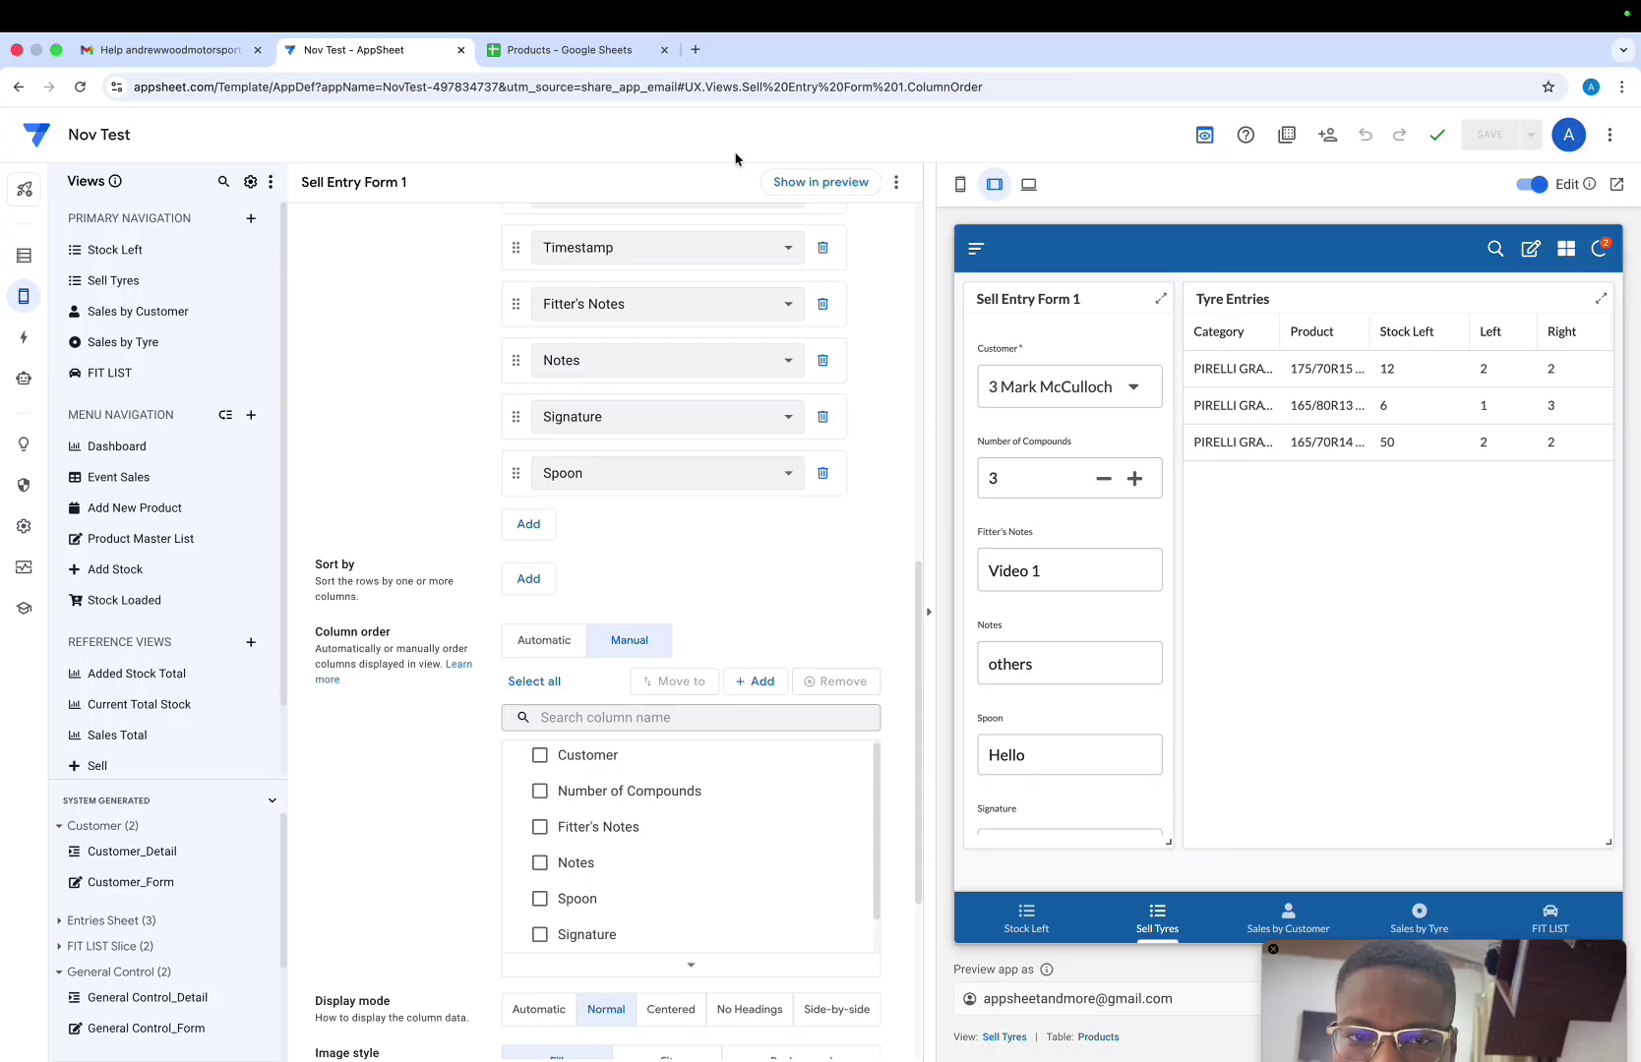
{"action": "left_click", "coordinate": [577, 51]}
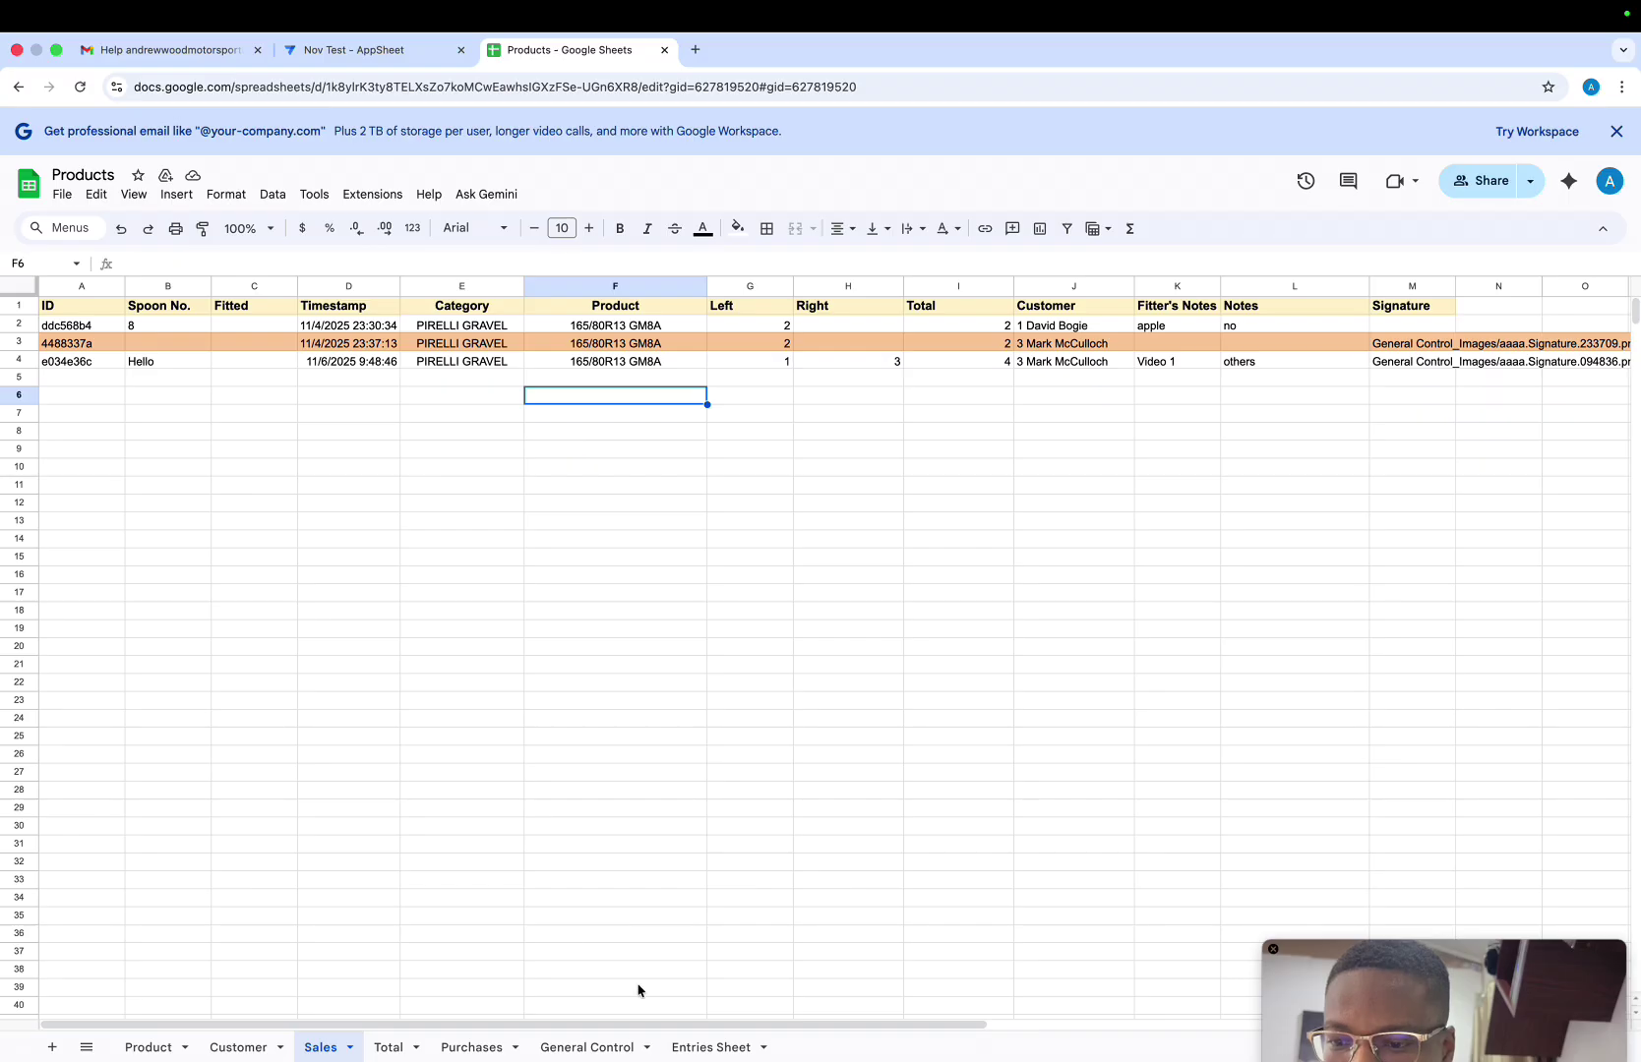
{"action": "left_click", "coordinate": [706, 1047]}
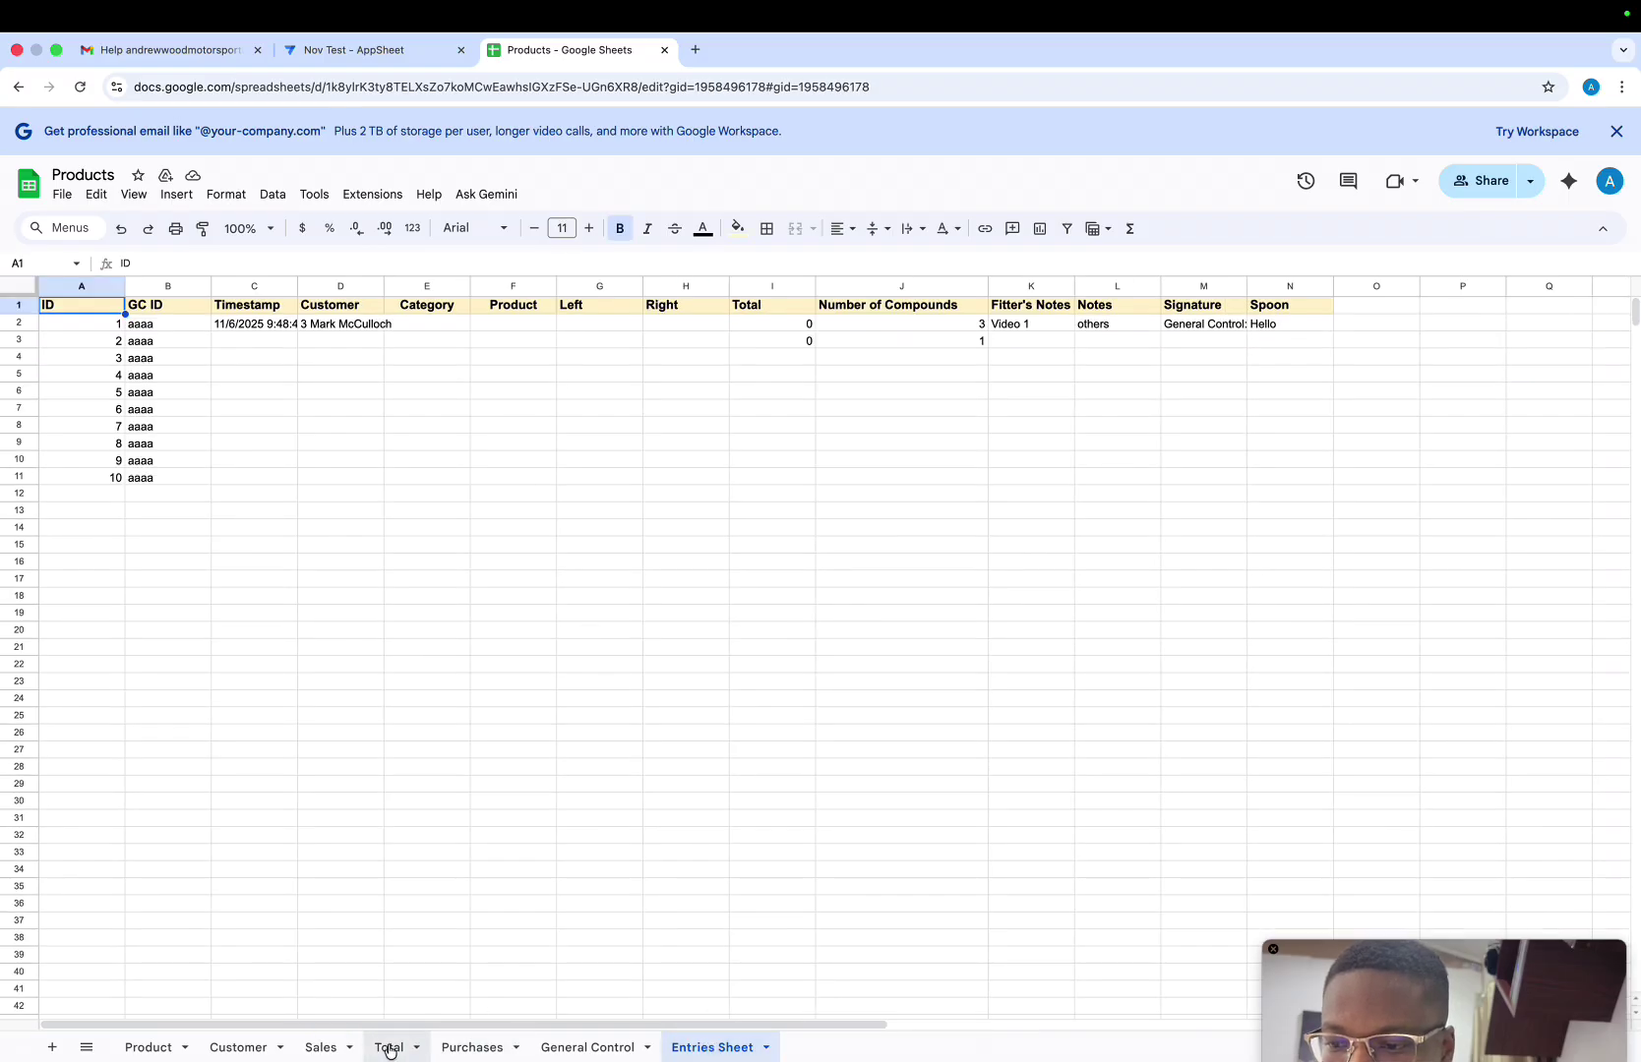
{"action": "left_click", "coordinate": [331, 1048]}
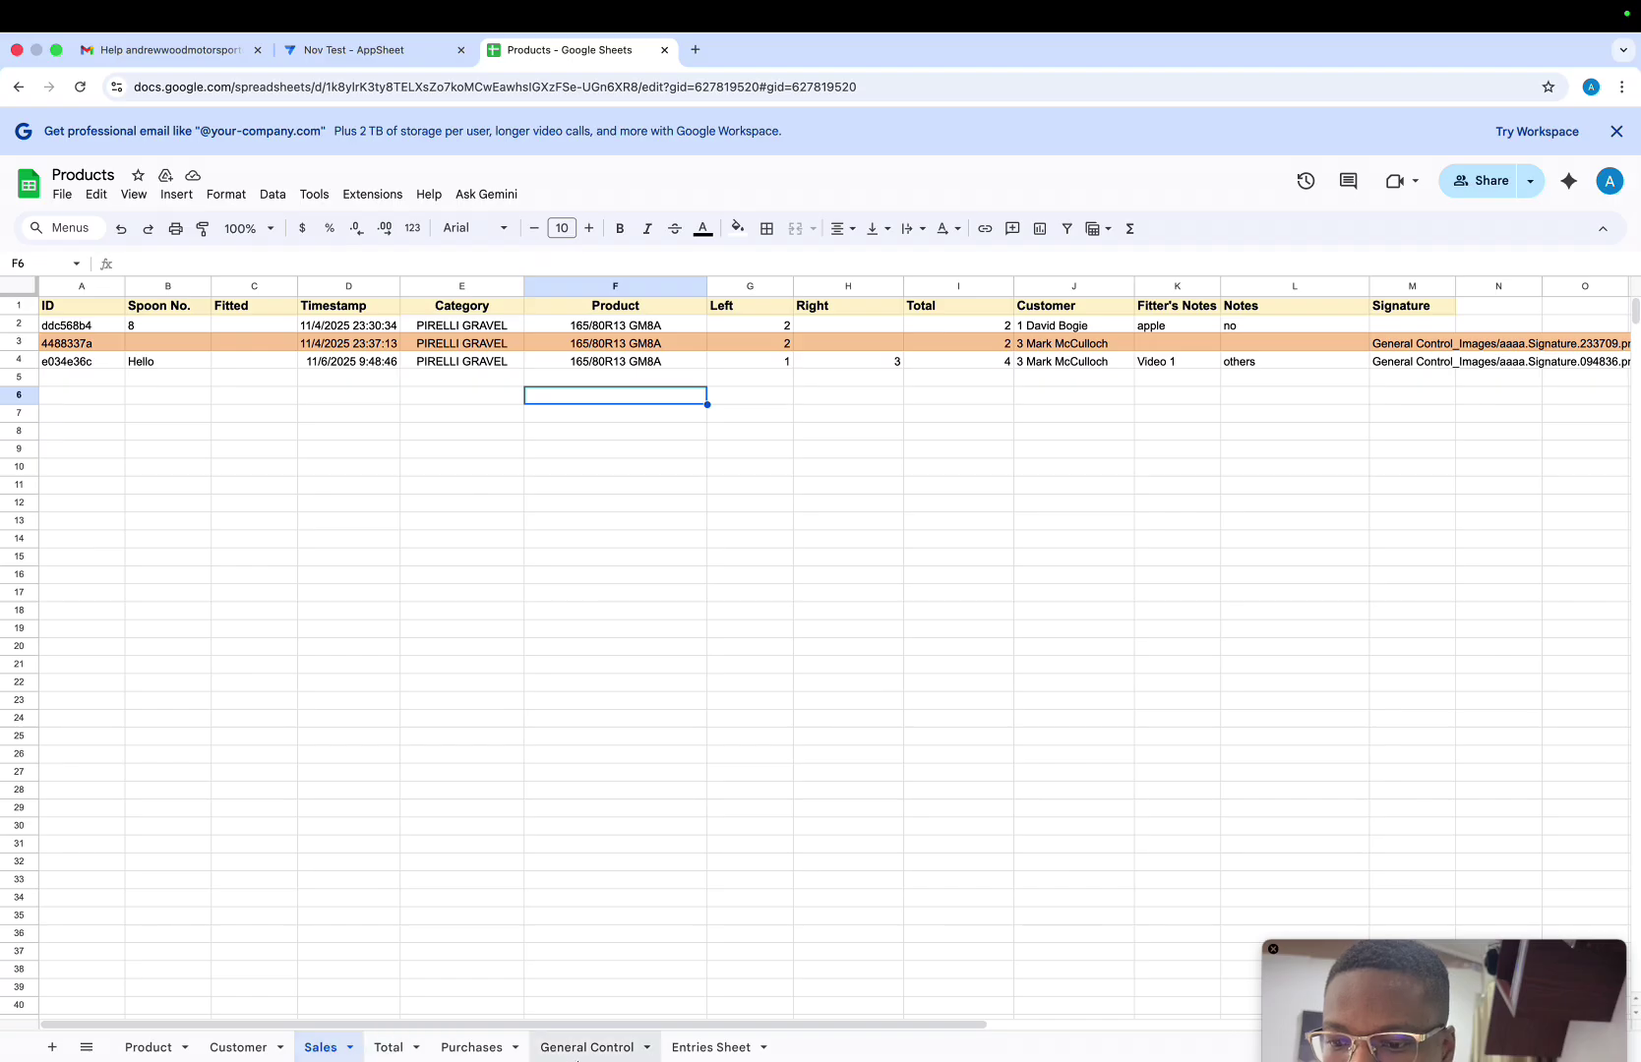
{"action": "left_click", "coordinate": [698, 1046]}
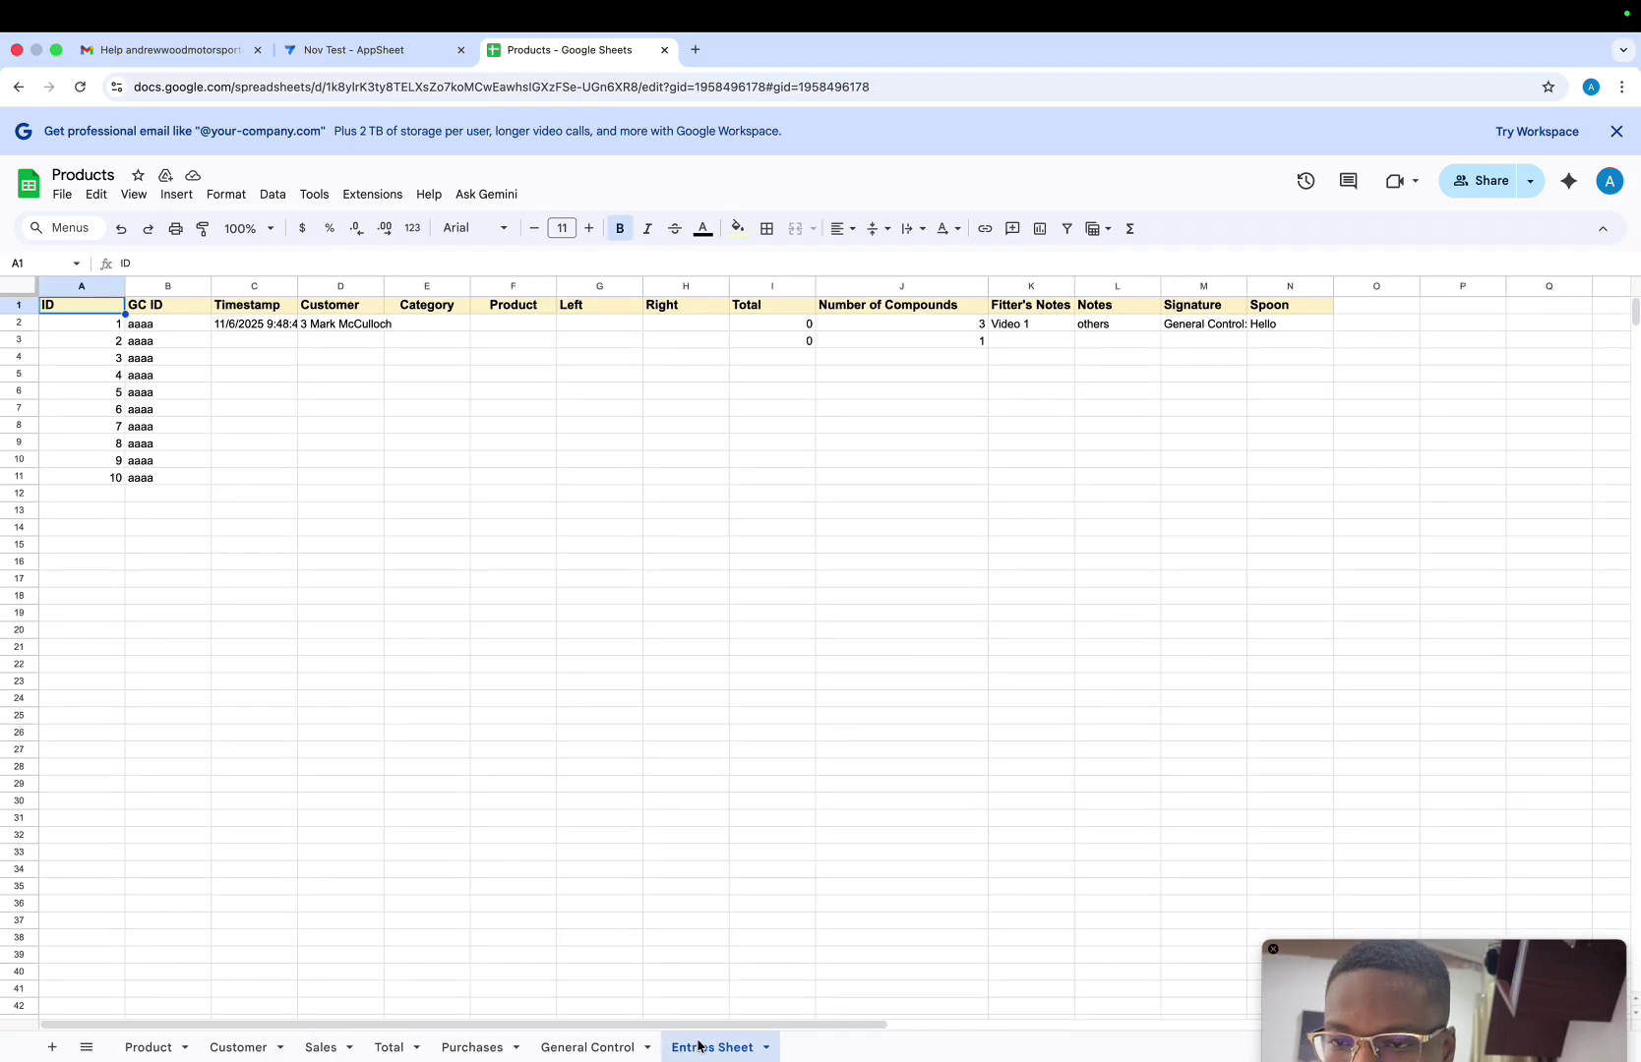
{"action": "left_click", "coordinate": [332, 1047]}
{"action": "left_click", "coordinate": [372, 51]}
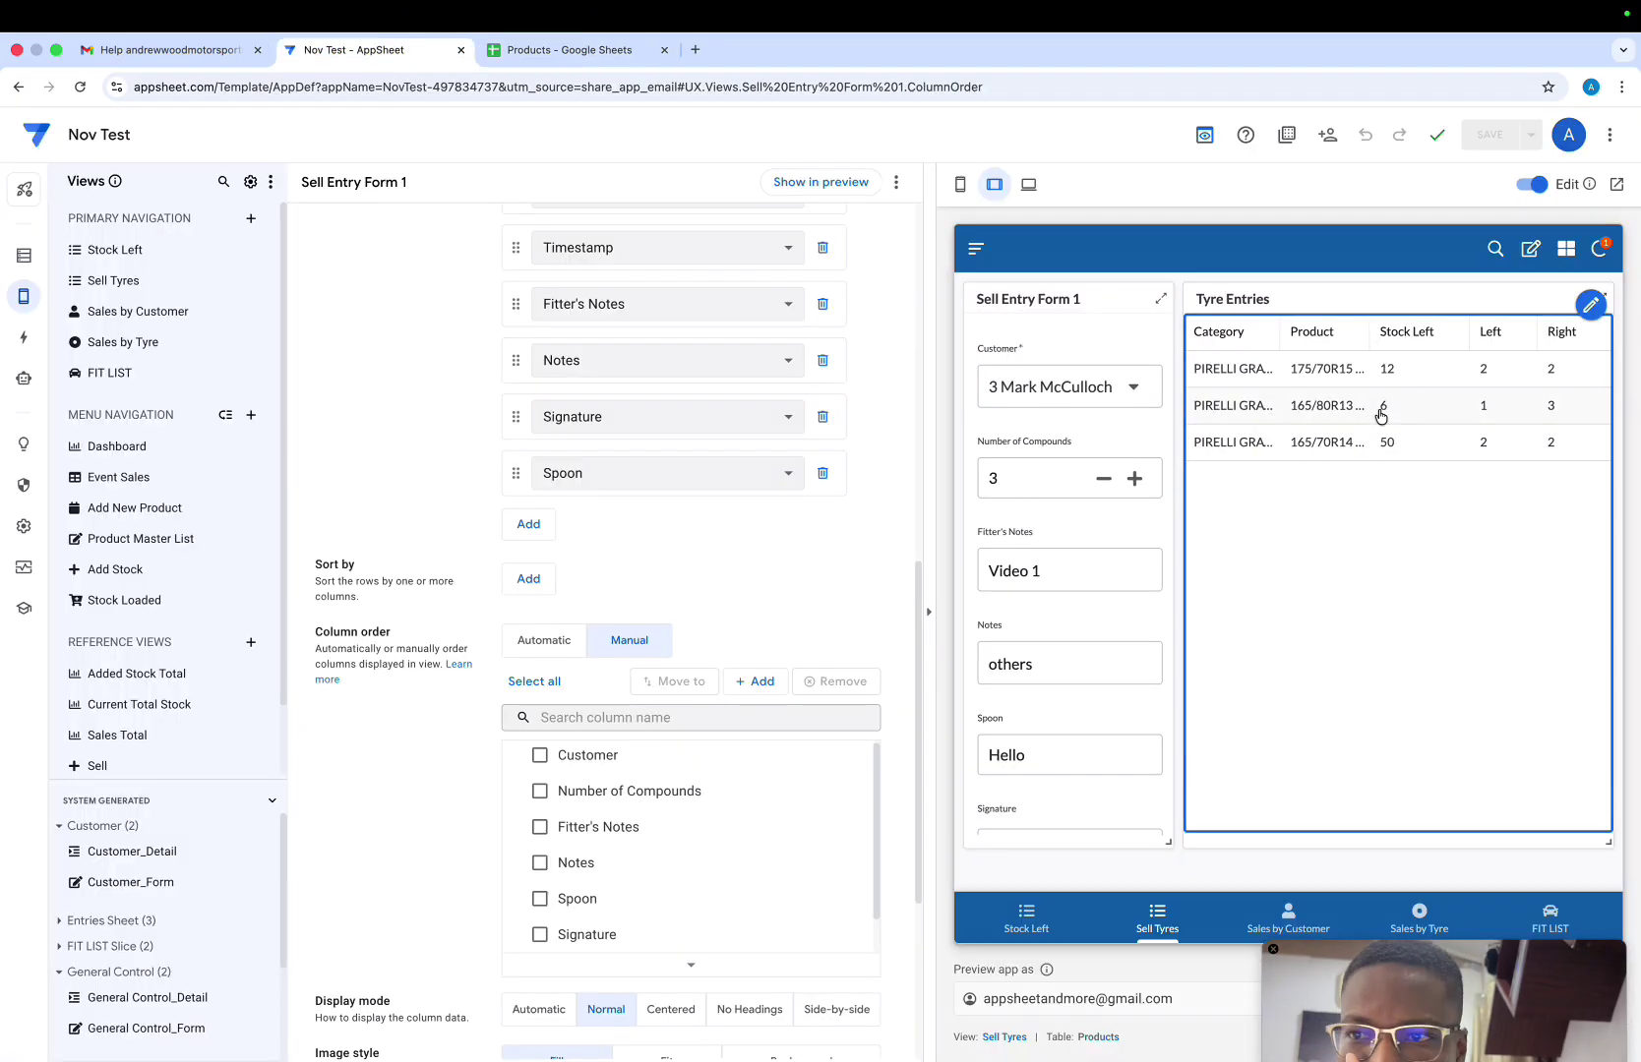
{"action": "left_click", "coordinate": [575, 51]}
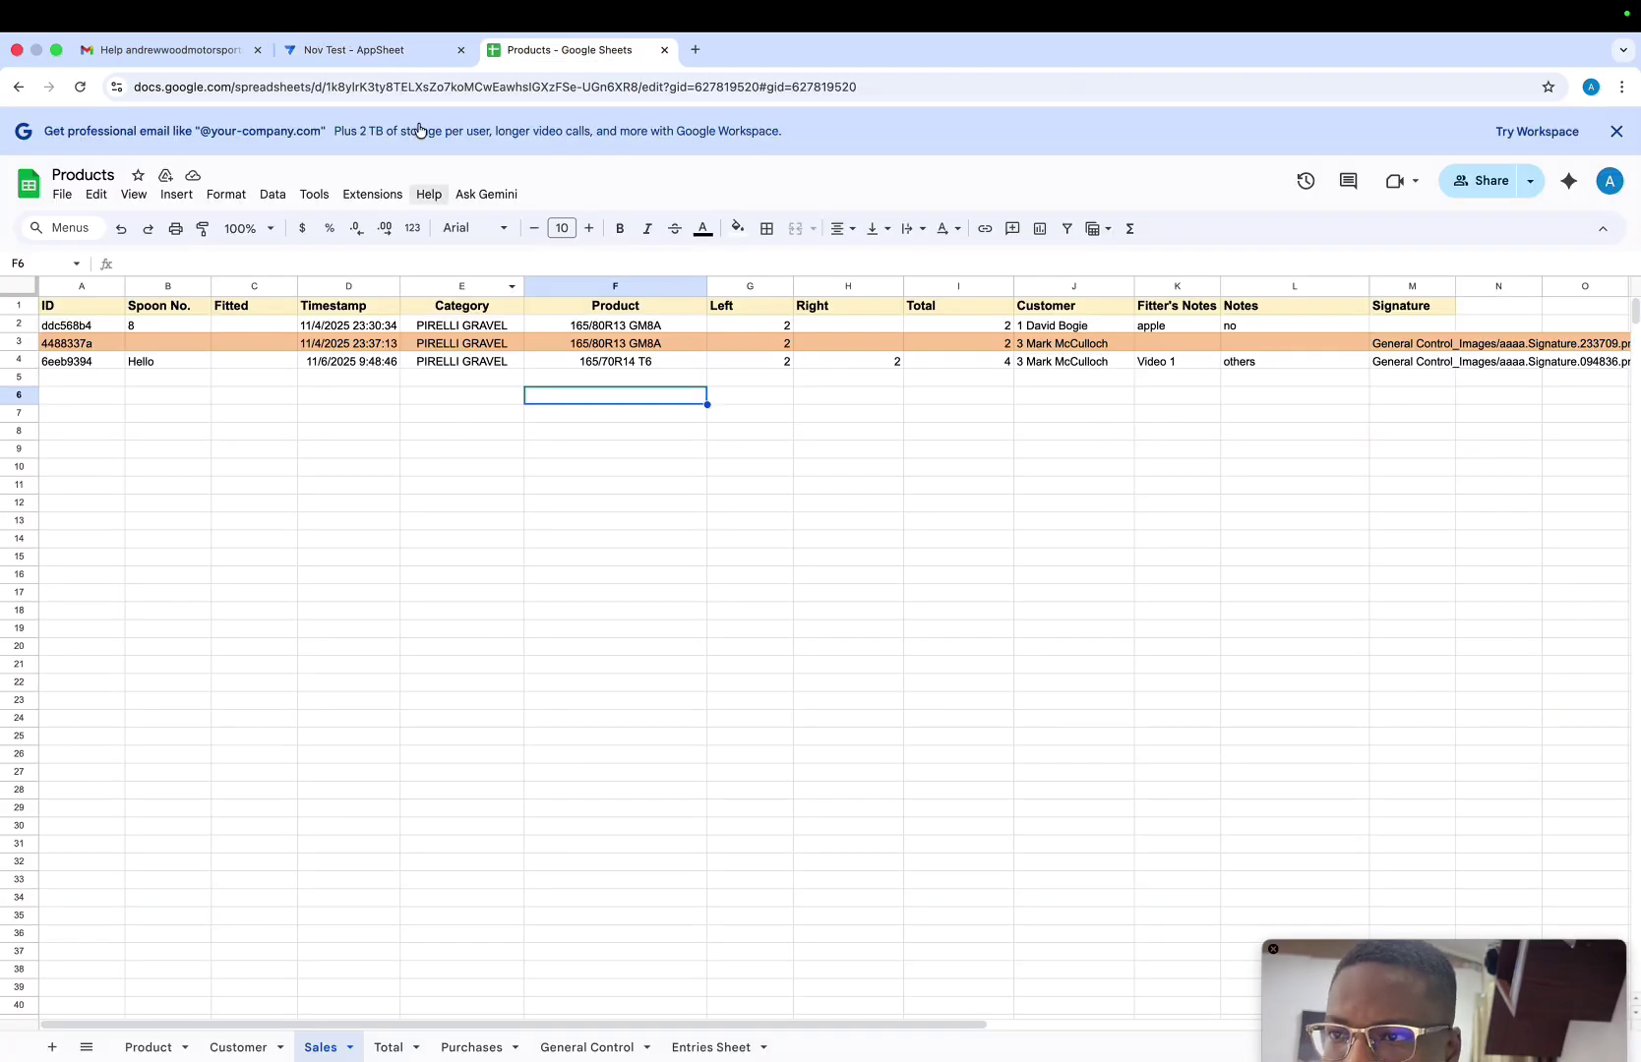
{"action": "left_click", "coordinate": [360, 52]}
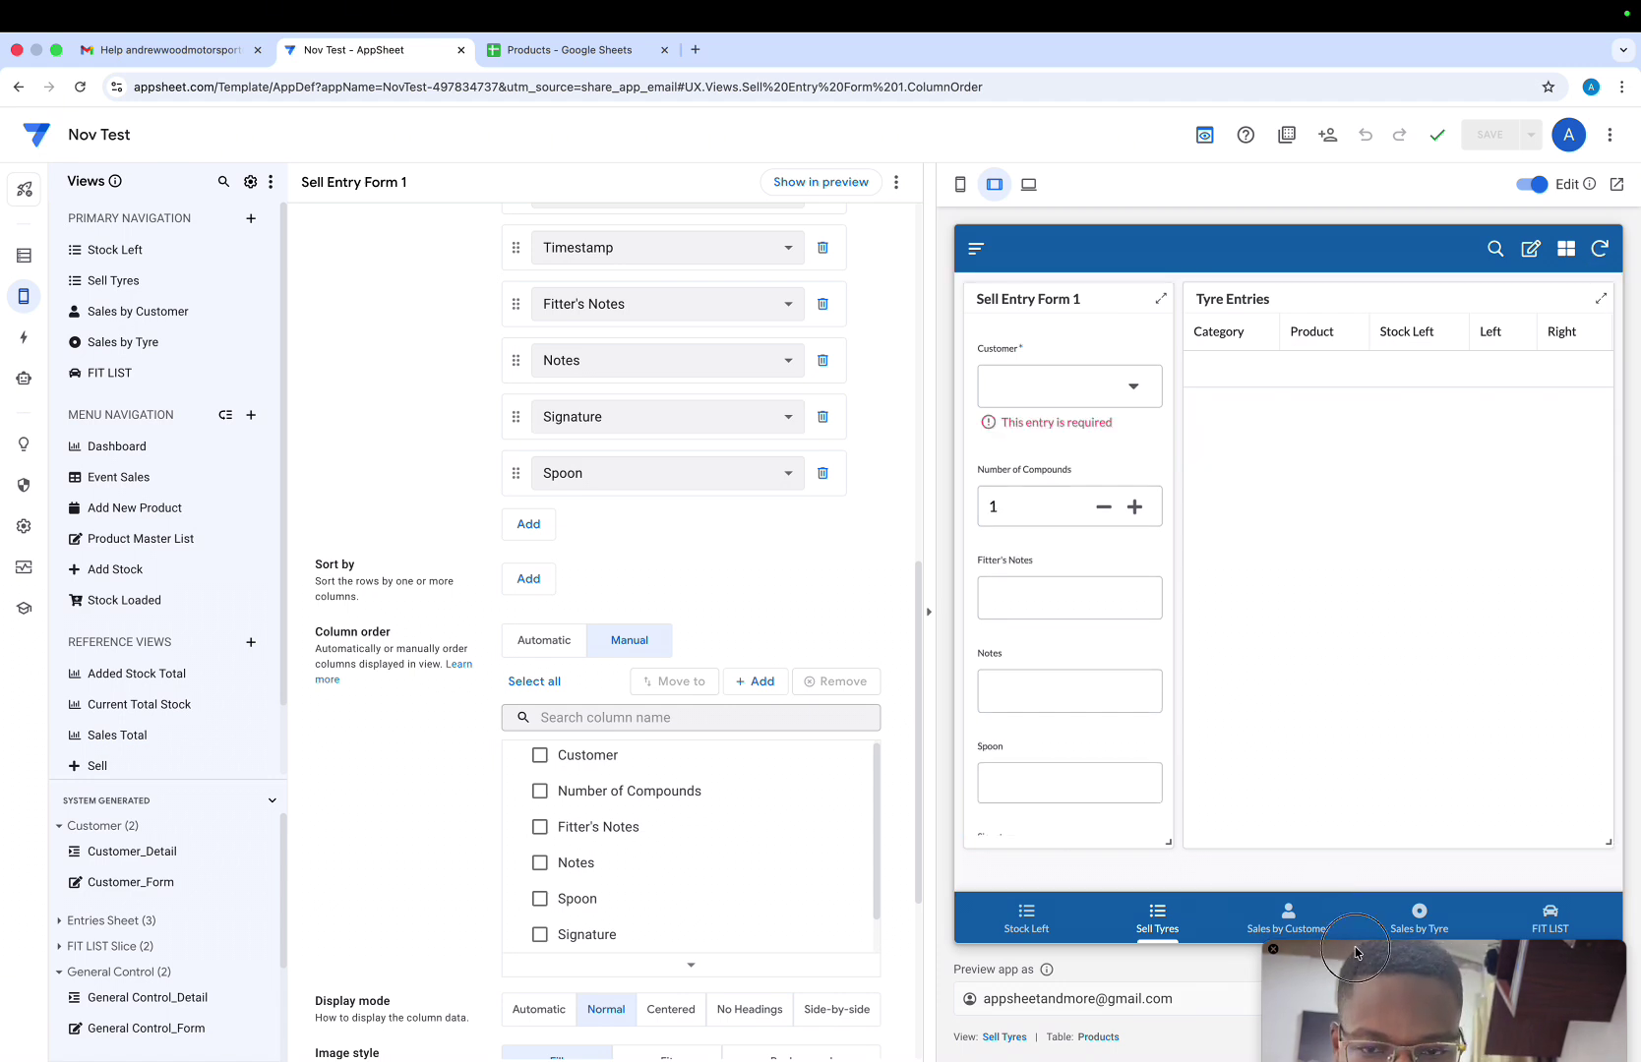
{"action": "left_click_drag", "start_coordinate": [1356, 948], "coordinate": [1362, 876]}
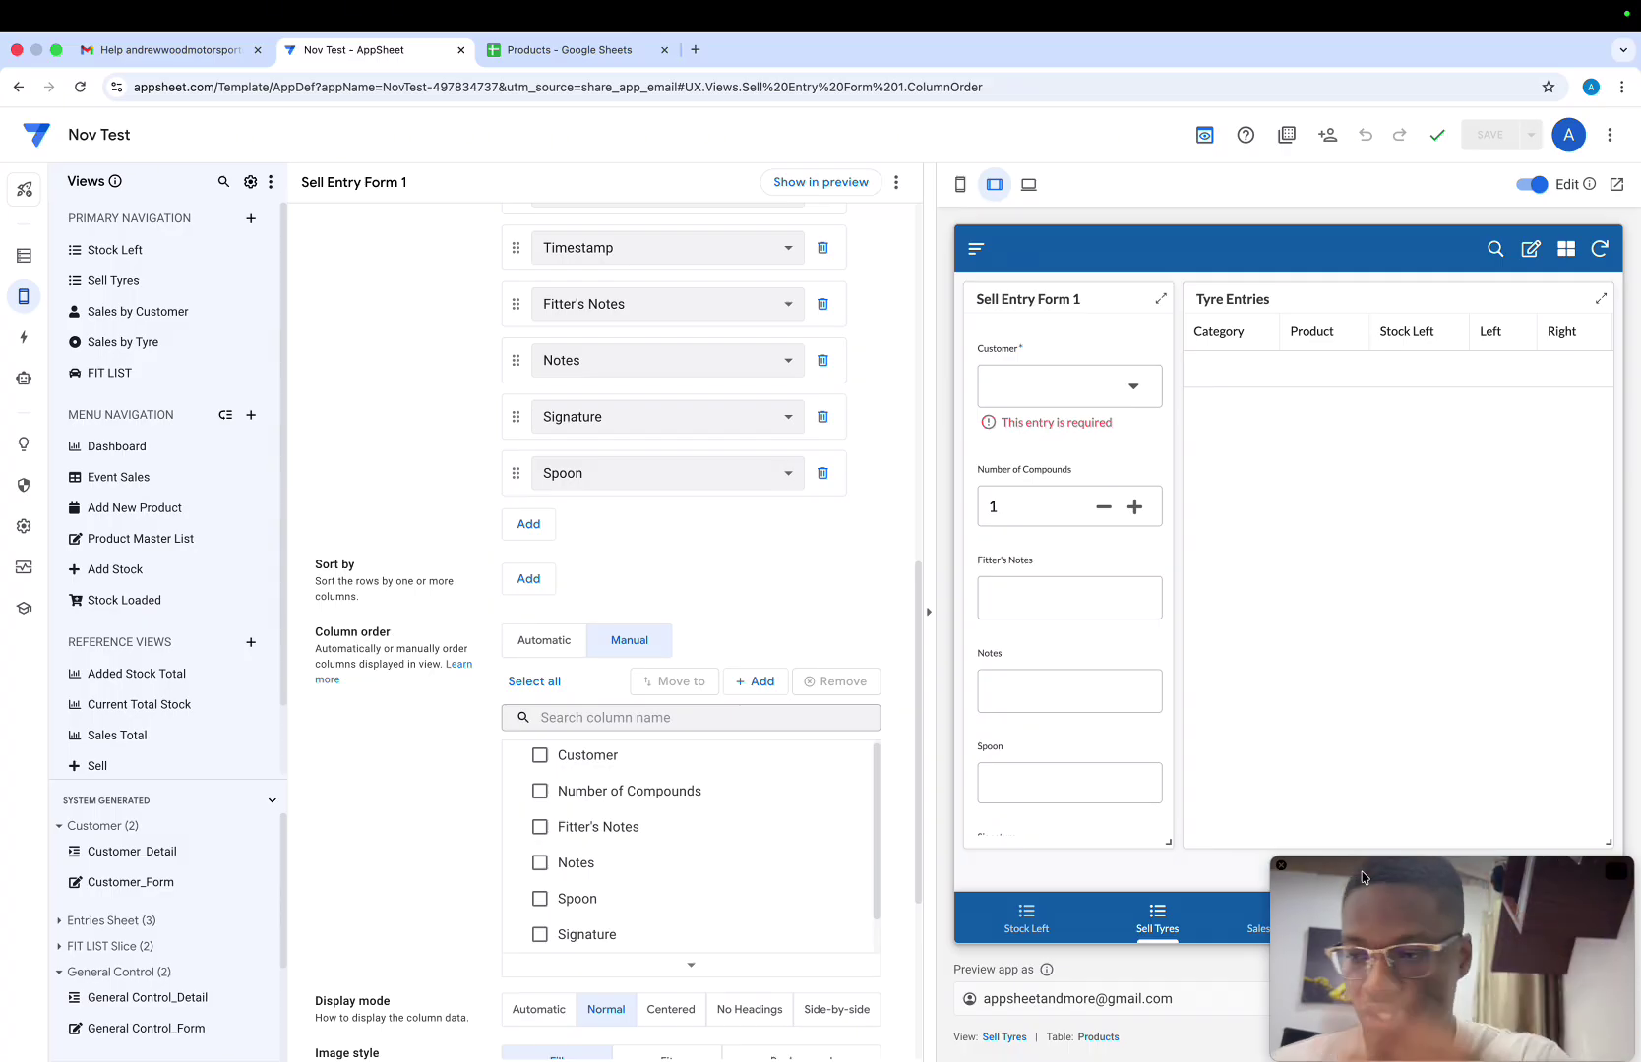
Examine the Entries Sheet actions Go to Sell Tyres, Move Data to Sales Sheet and Clear Entries Sheet in the AppSheet editor
{"action": "left_click", "coordinate": [22, 339]}
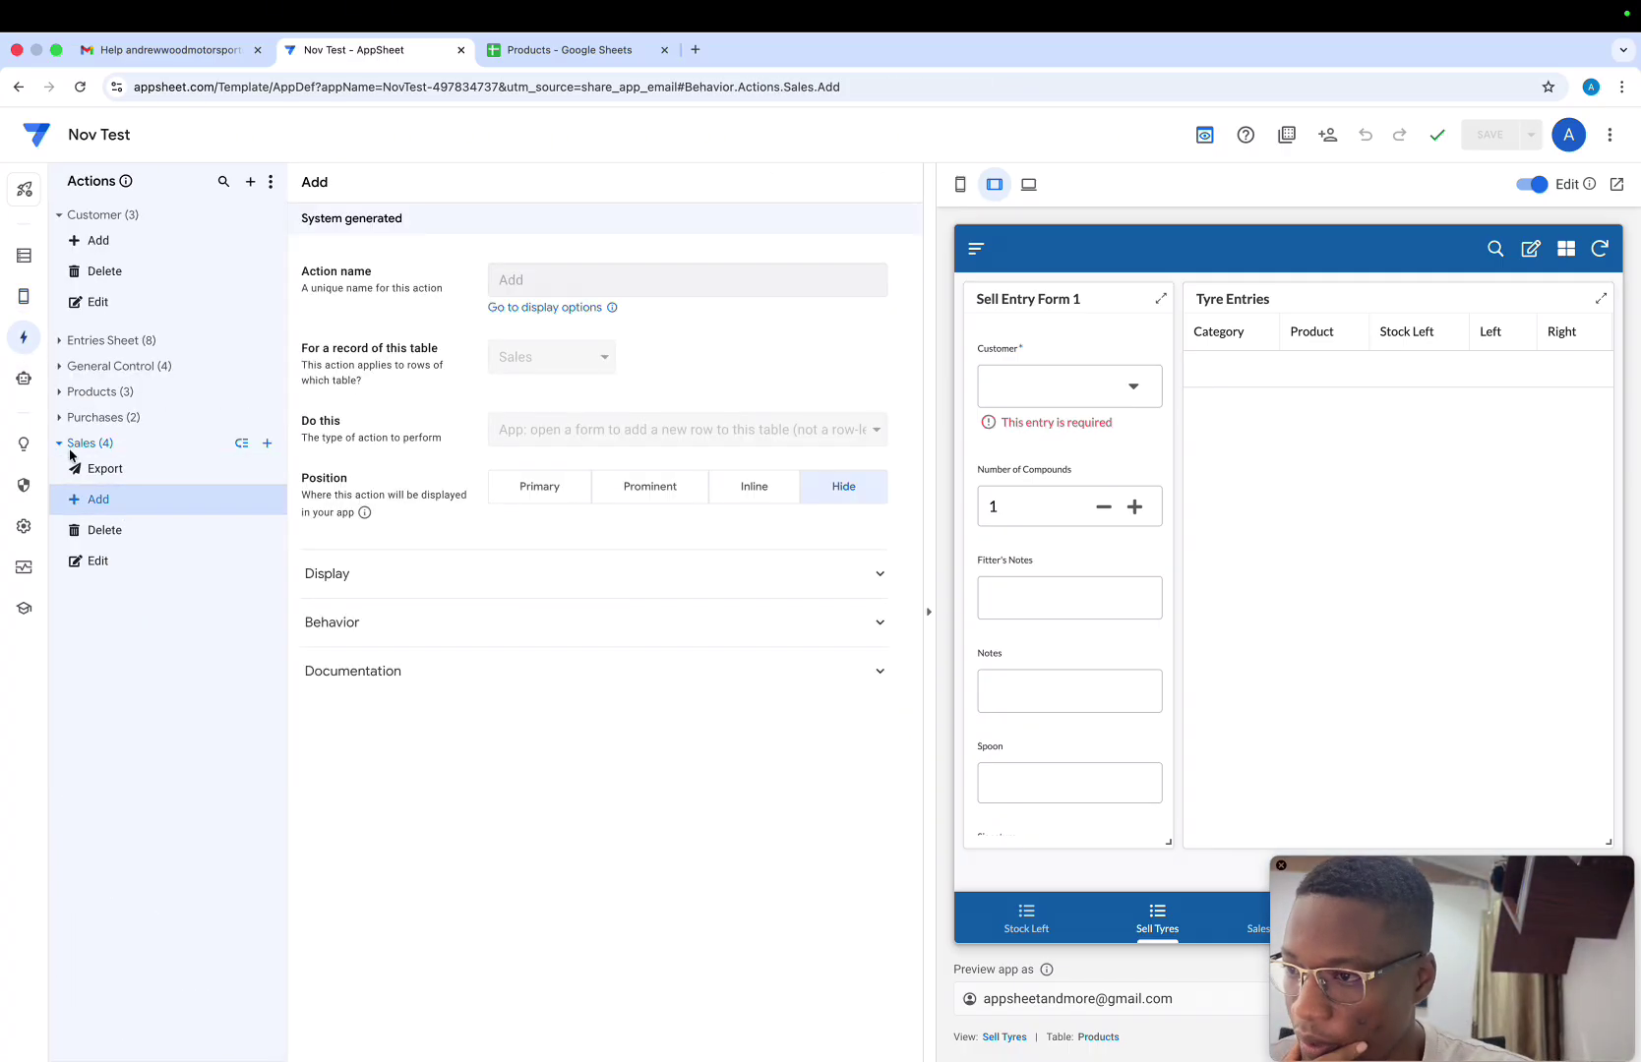
{"action": "left_click", "coordinate": [59, 445]}
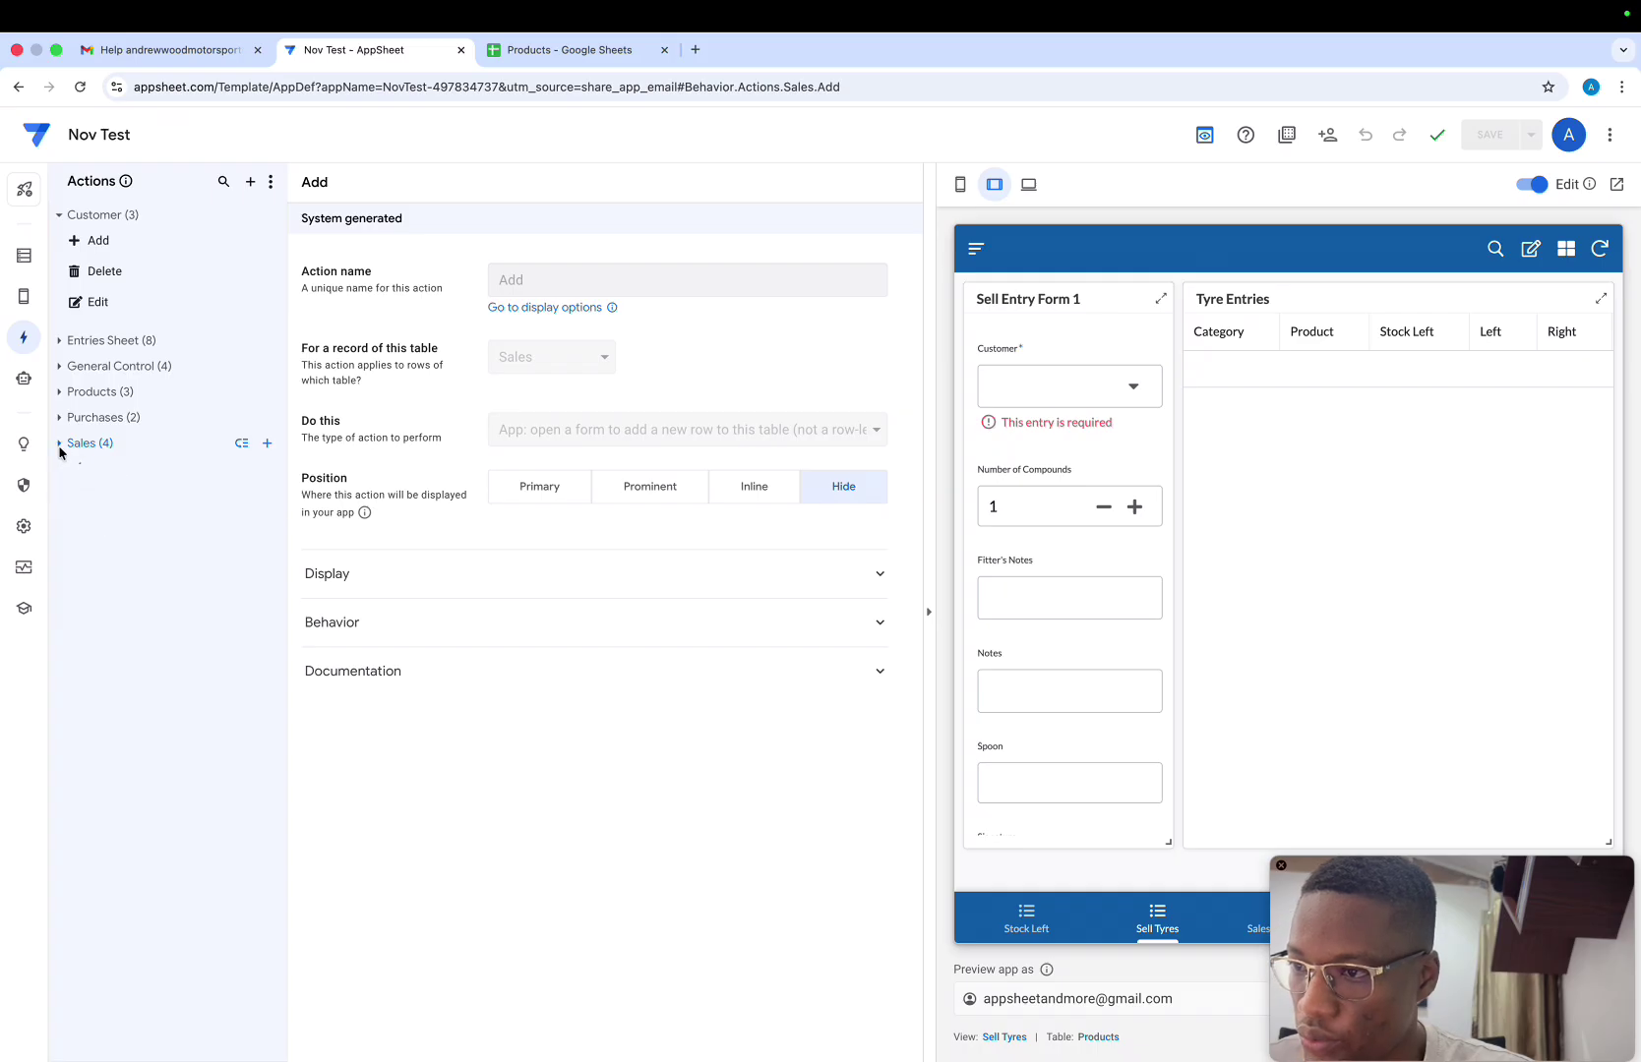
{"action": "left_click", "coordinate": [58, 341]}
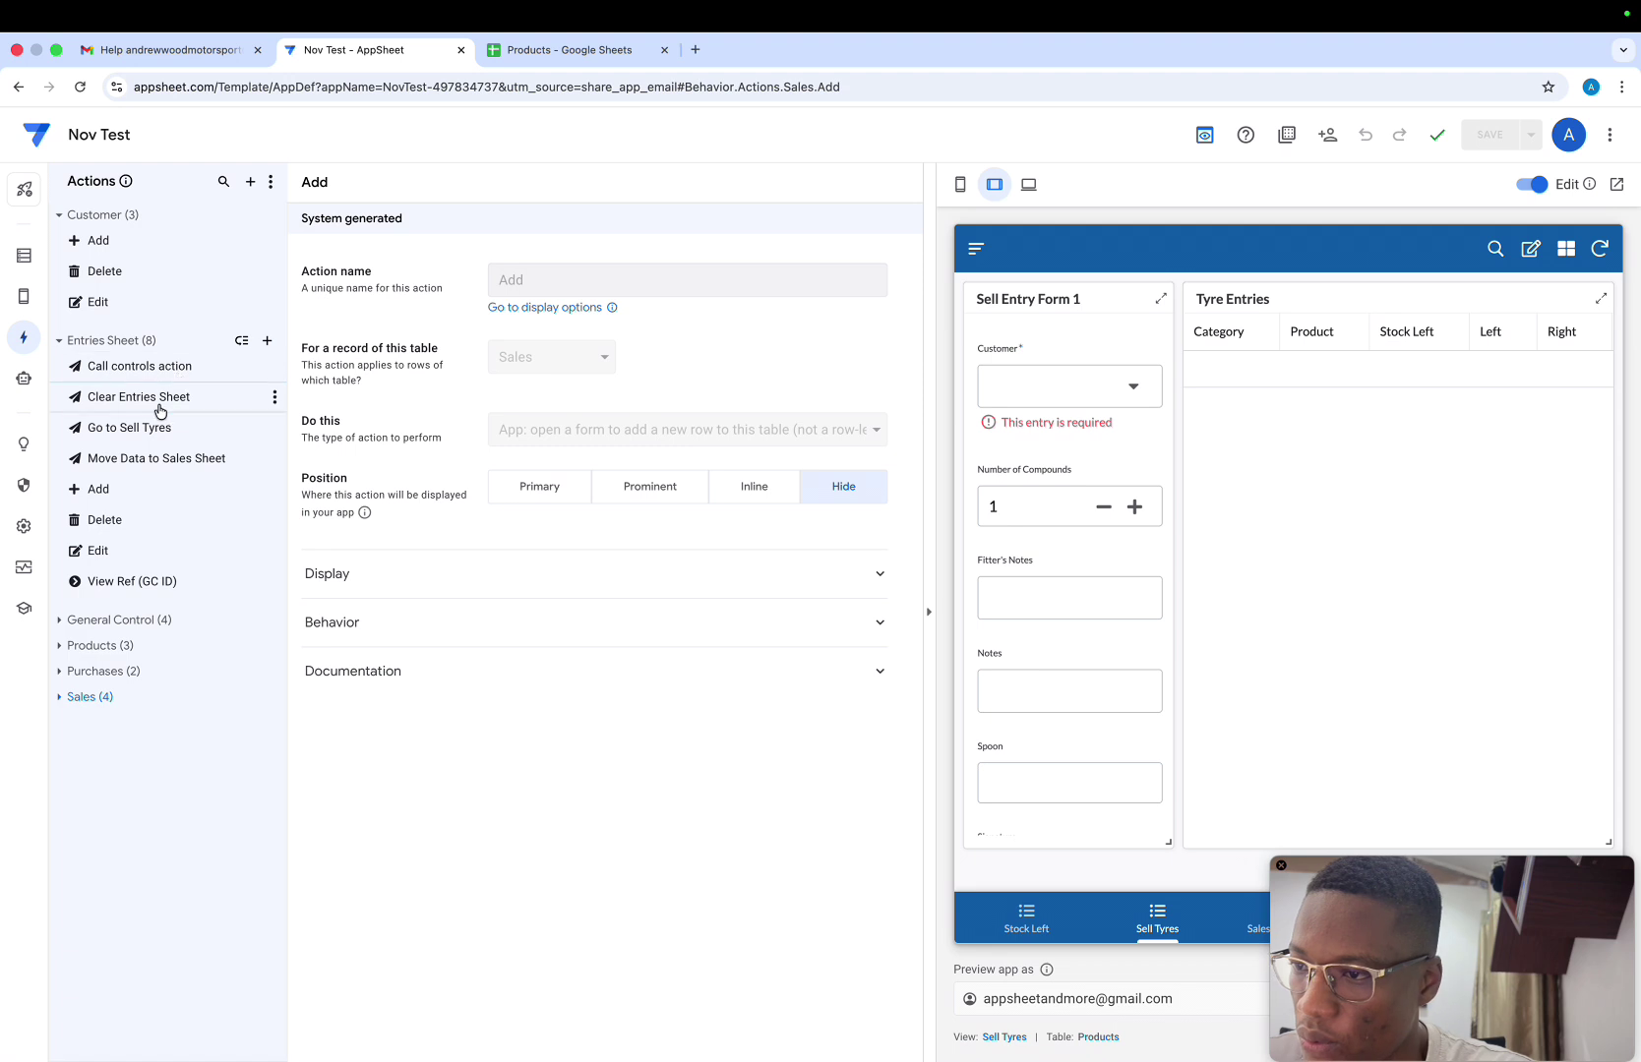
{"action": "left_click", "coordinate": [153, 437]}
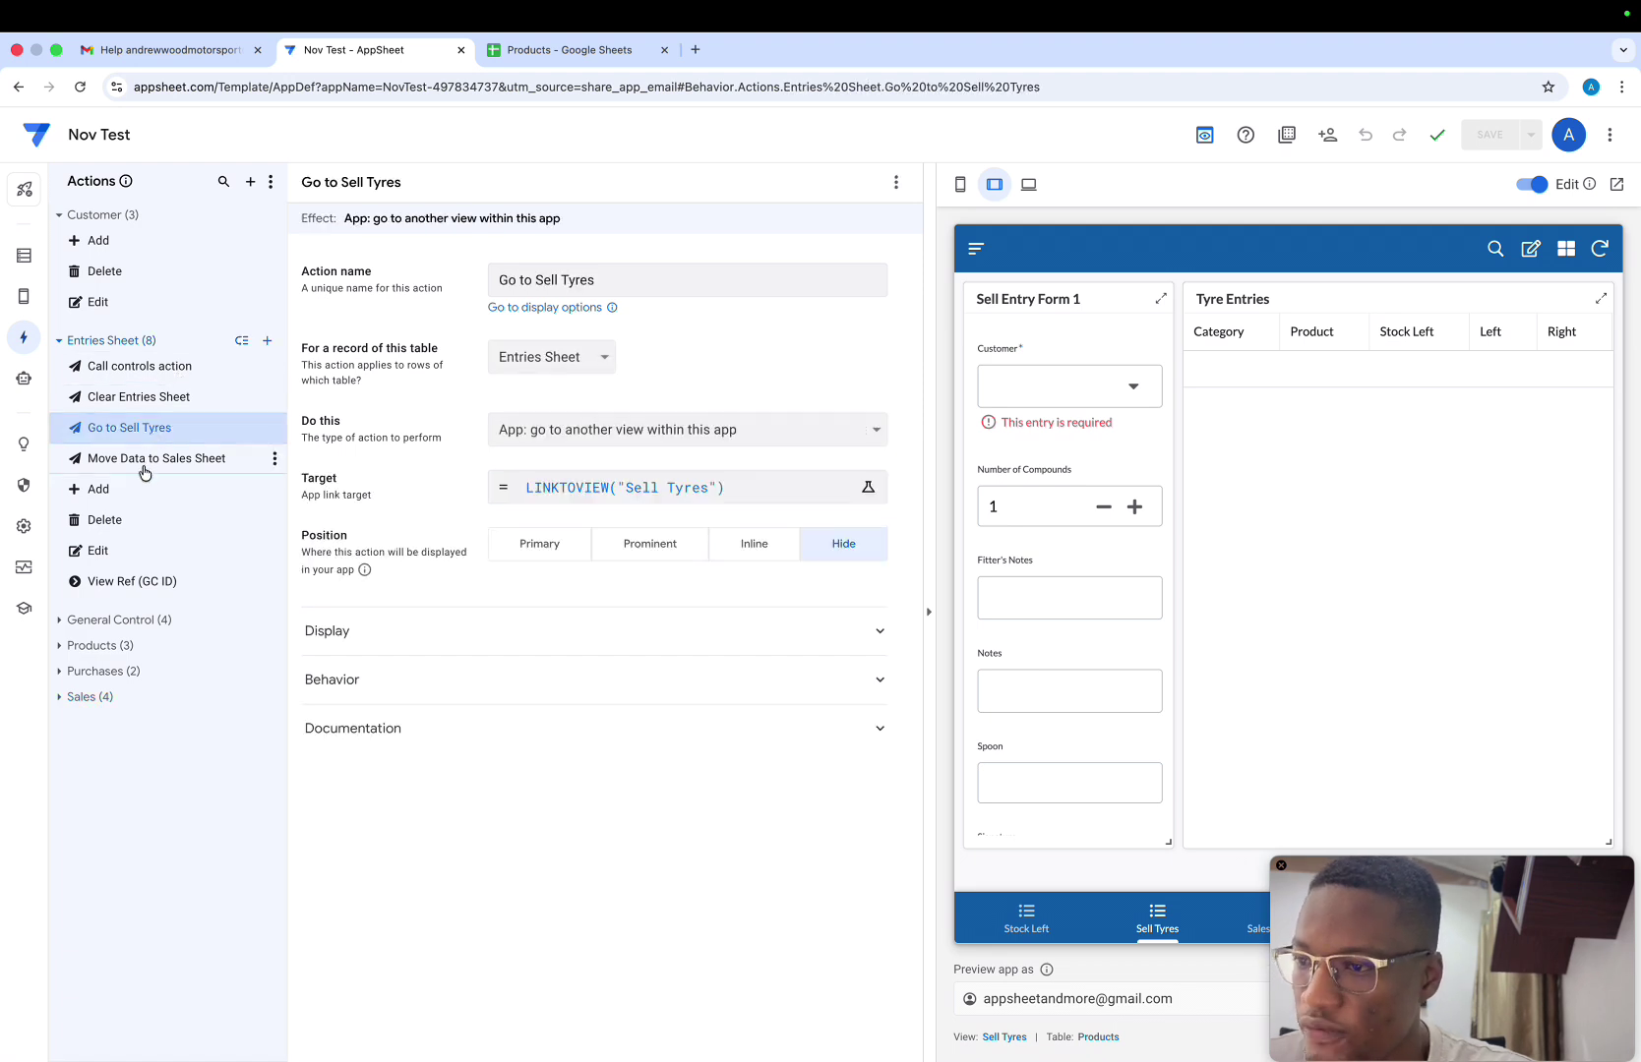
{"action": "left_click", "coordinate": [145, 470]}
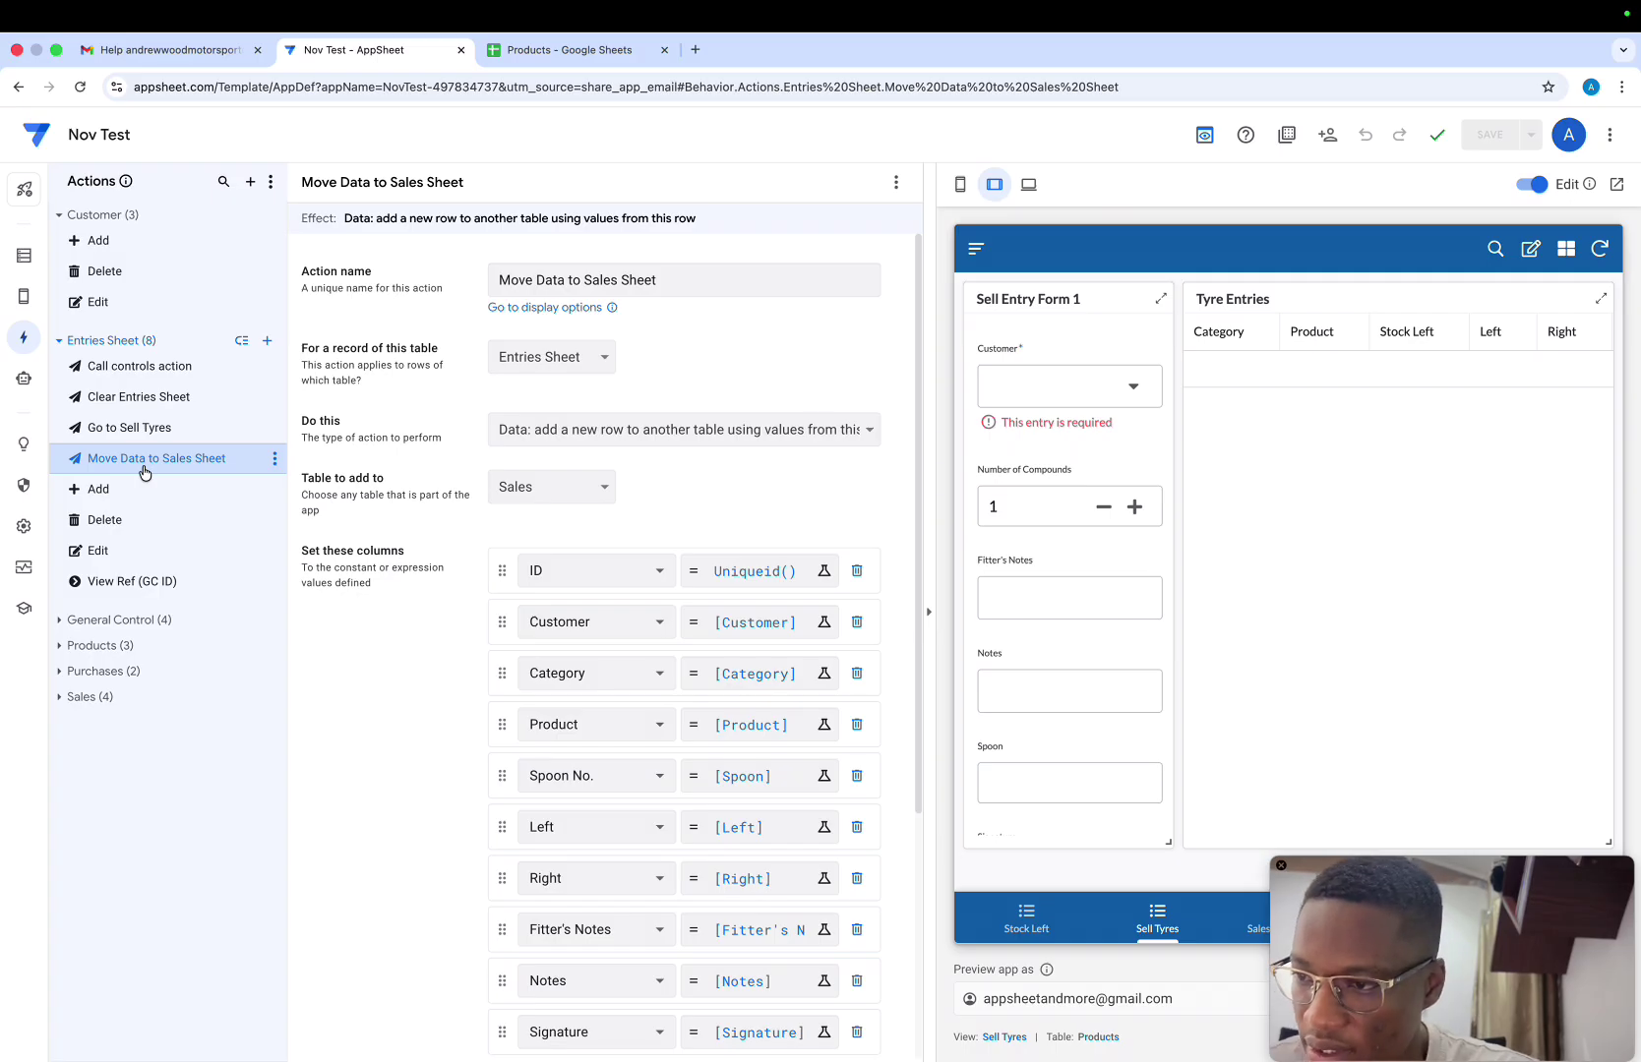
{"action": "scroll", "coordinate": [579, 782], "scroll_direction": "down", "scroll_amount": 5}
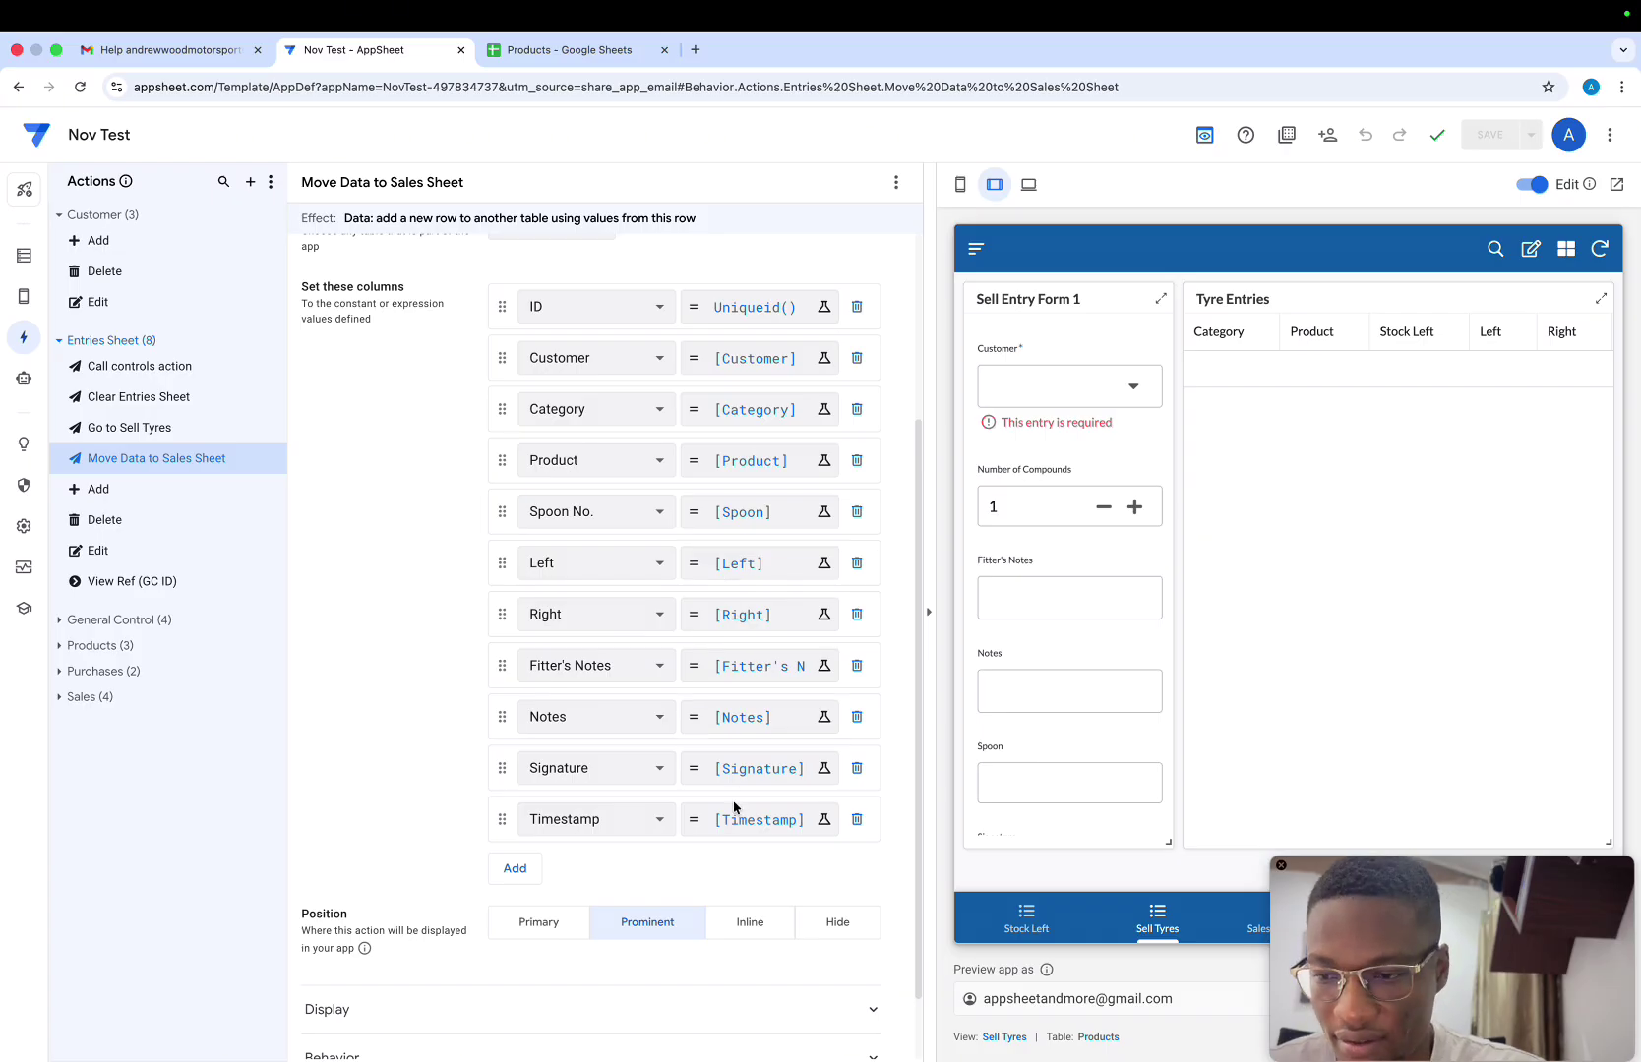
{"action": "scroll", "coordinate": [730, 818], "scroll_direction": "up", "scroll_amount": 2}
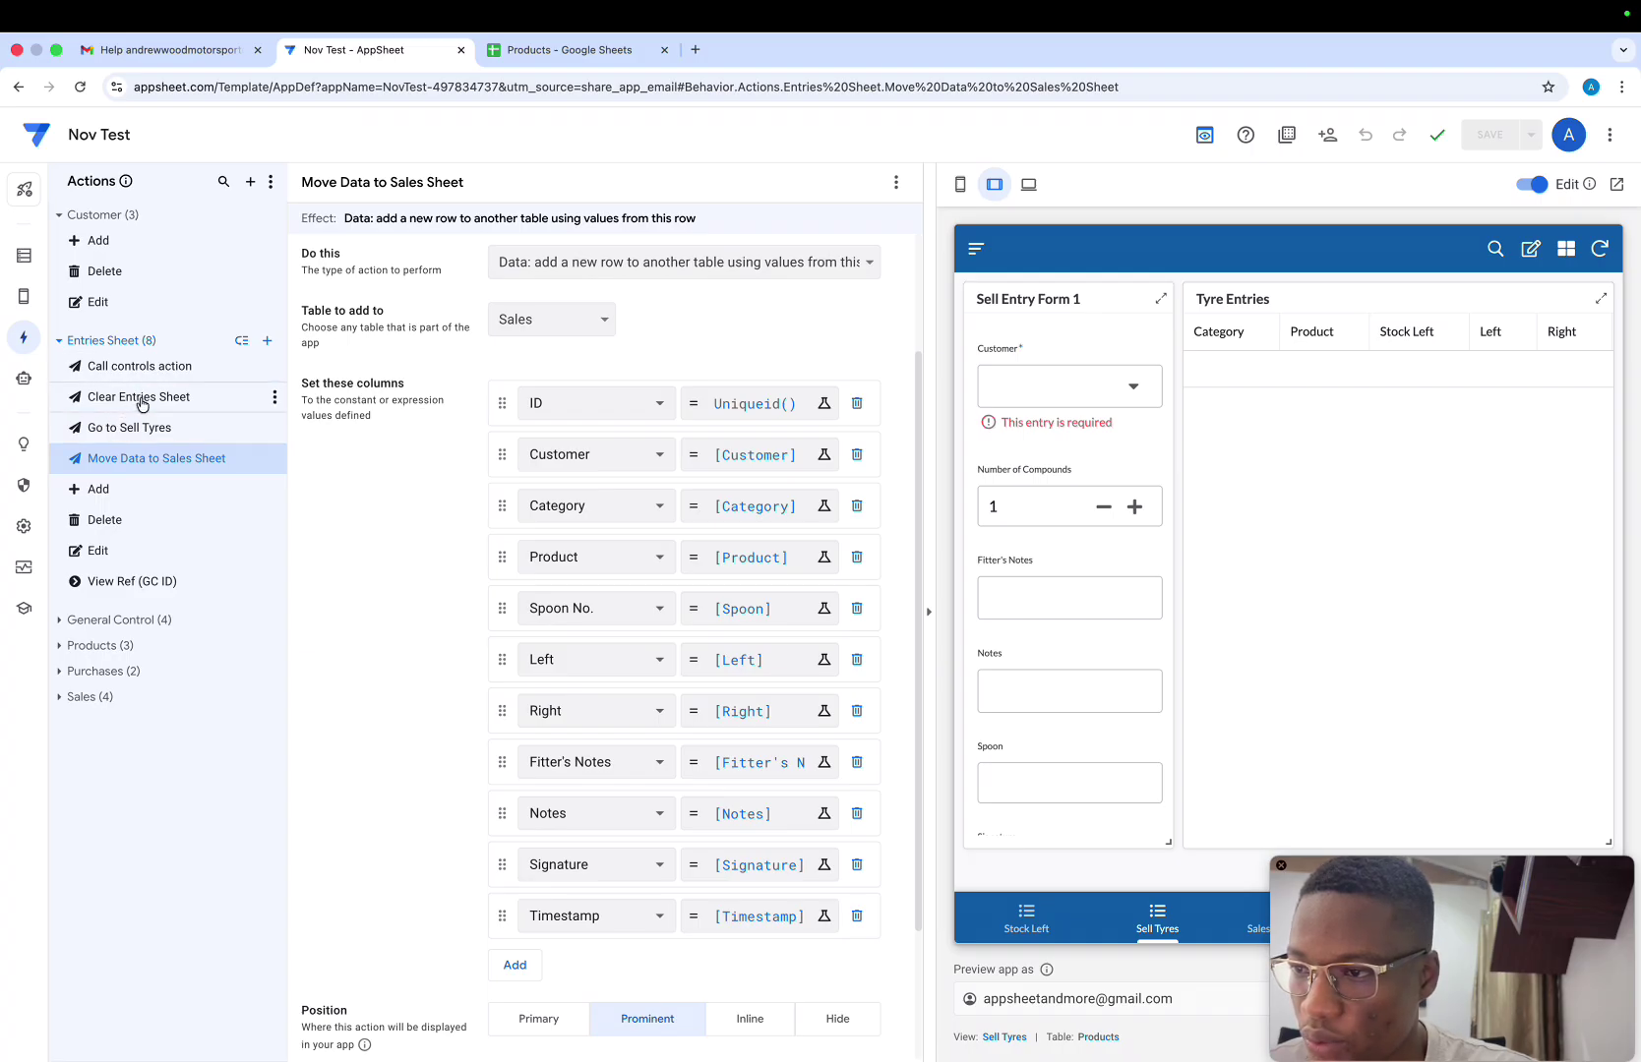
{"action": "left_click", "coordinate": [139, 397]}
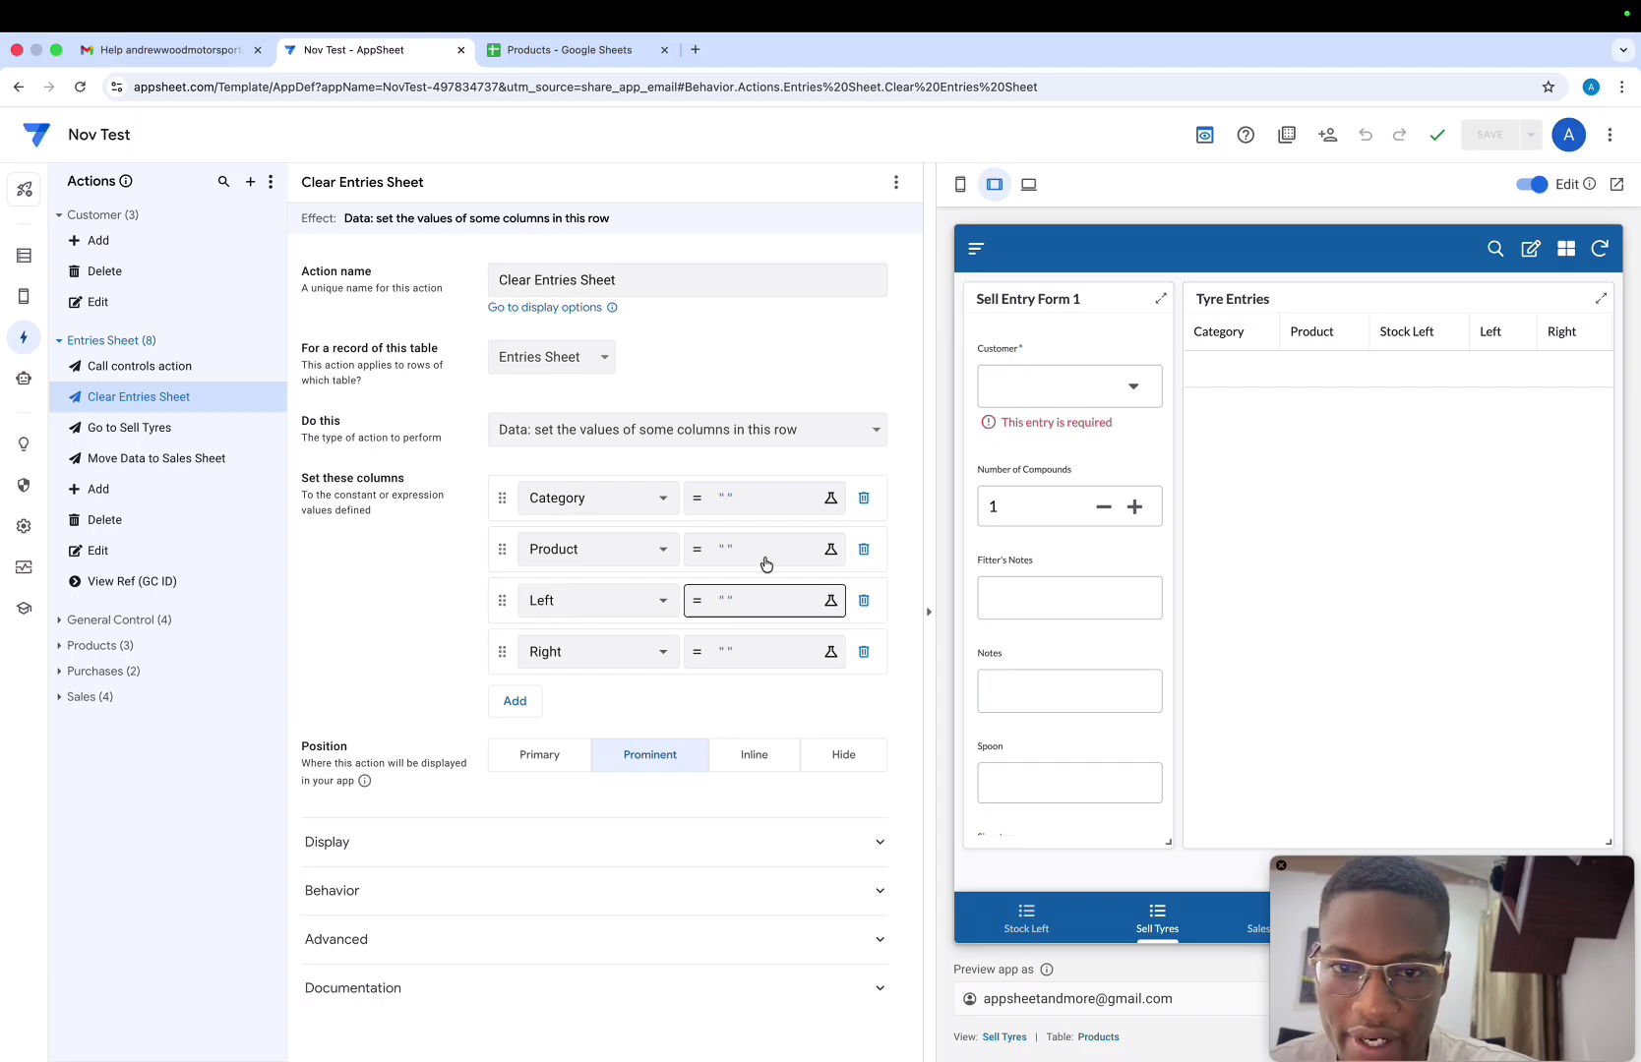
{"action": "left_click", "coordinate": [1350, 379]}
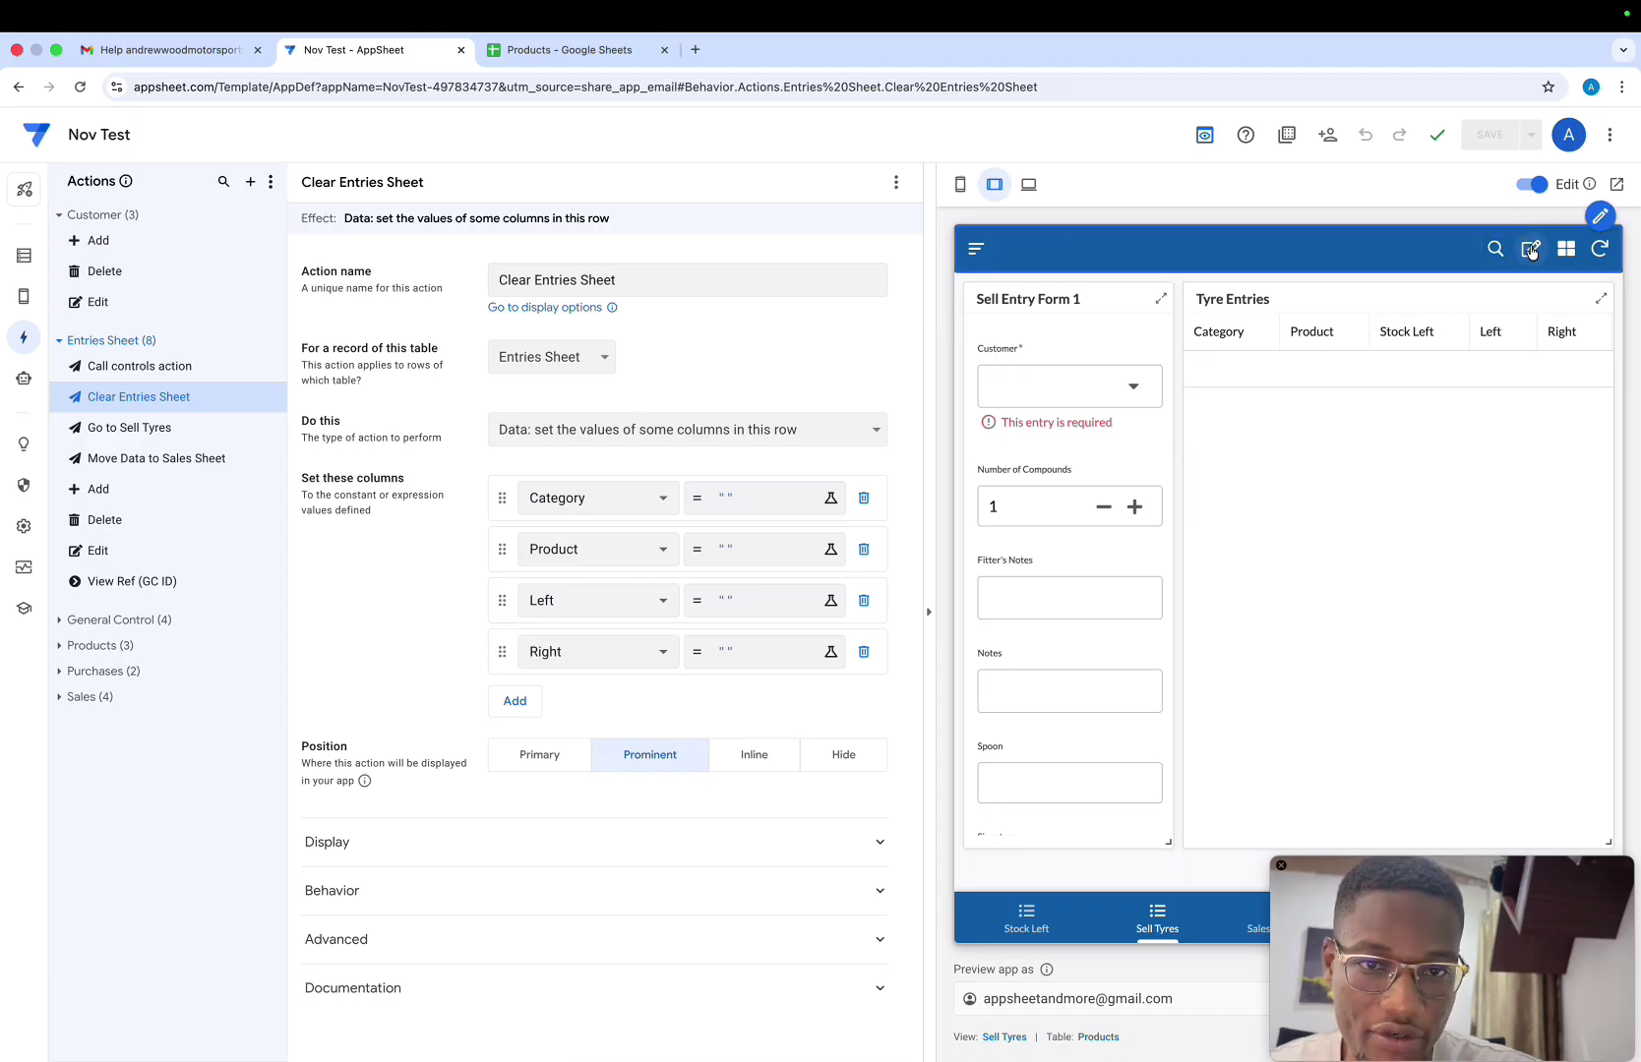
{"action": "left_click", "coordinate": [1272, 385]}
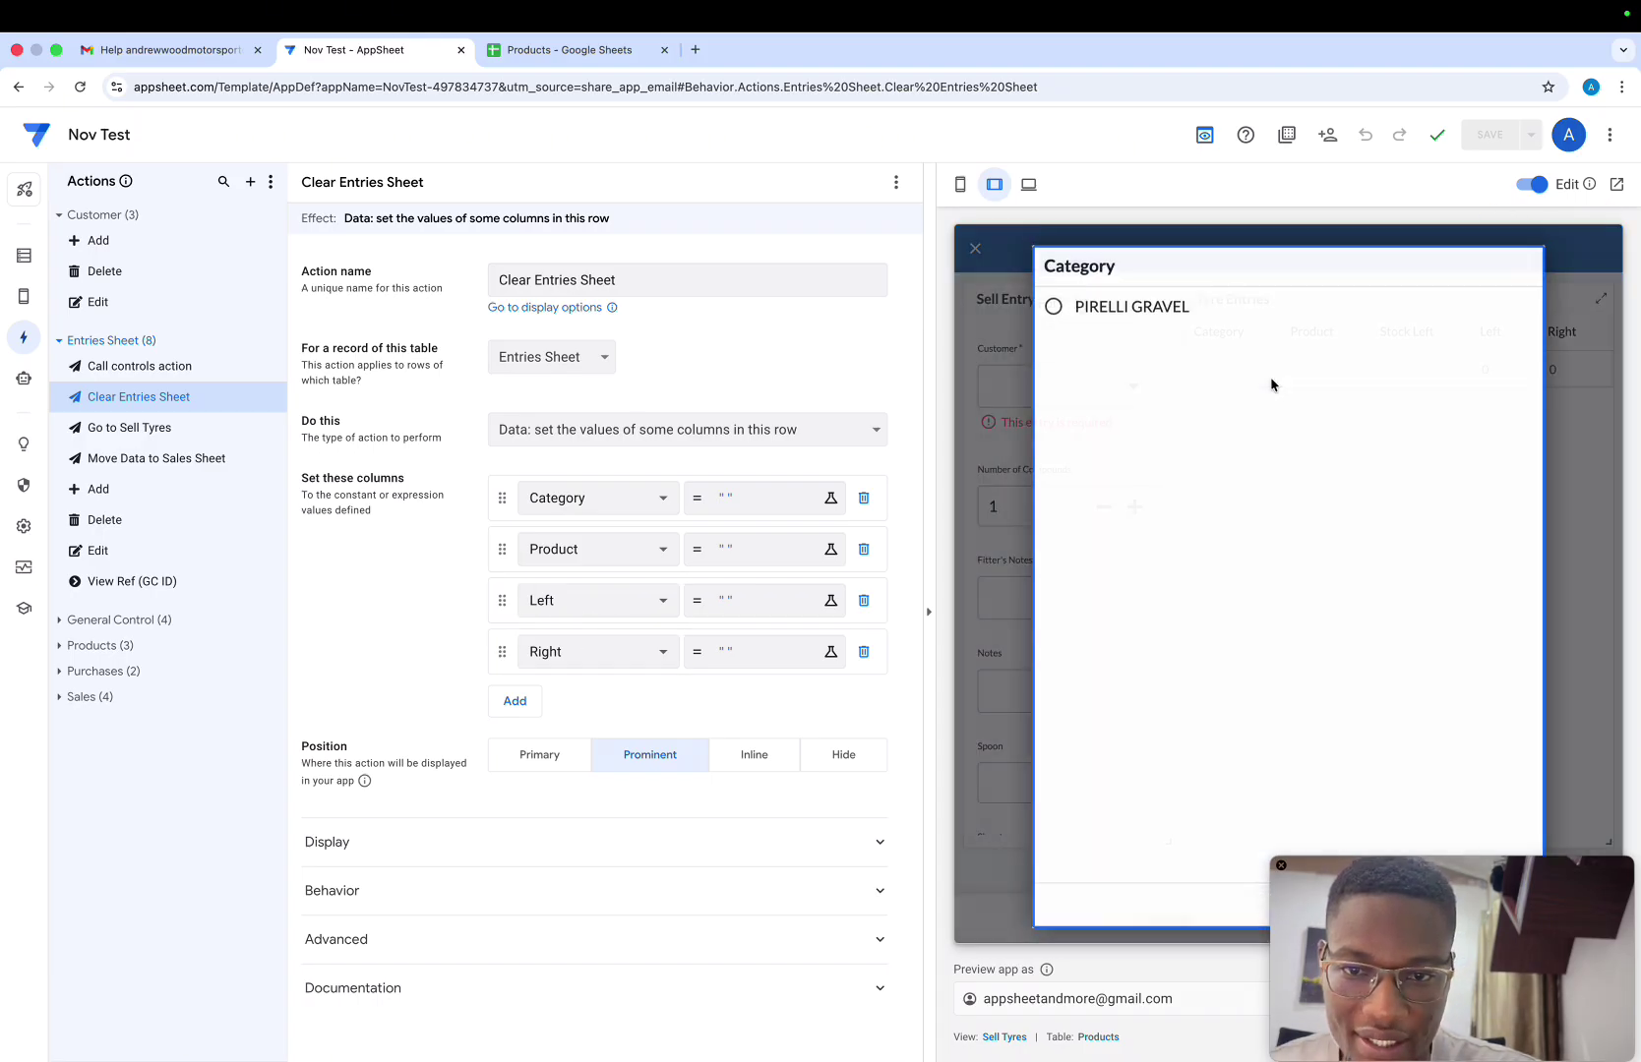
{"action": "left_click", "coordinate": [1157, 326]}
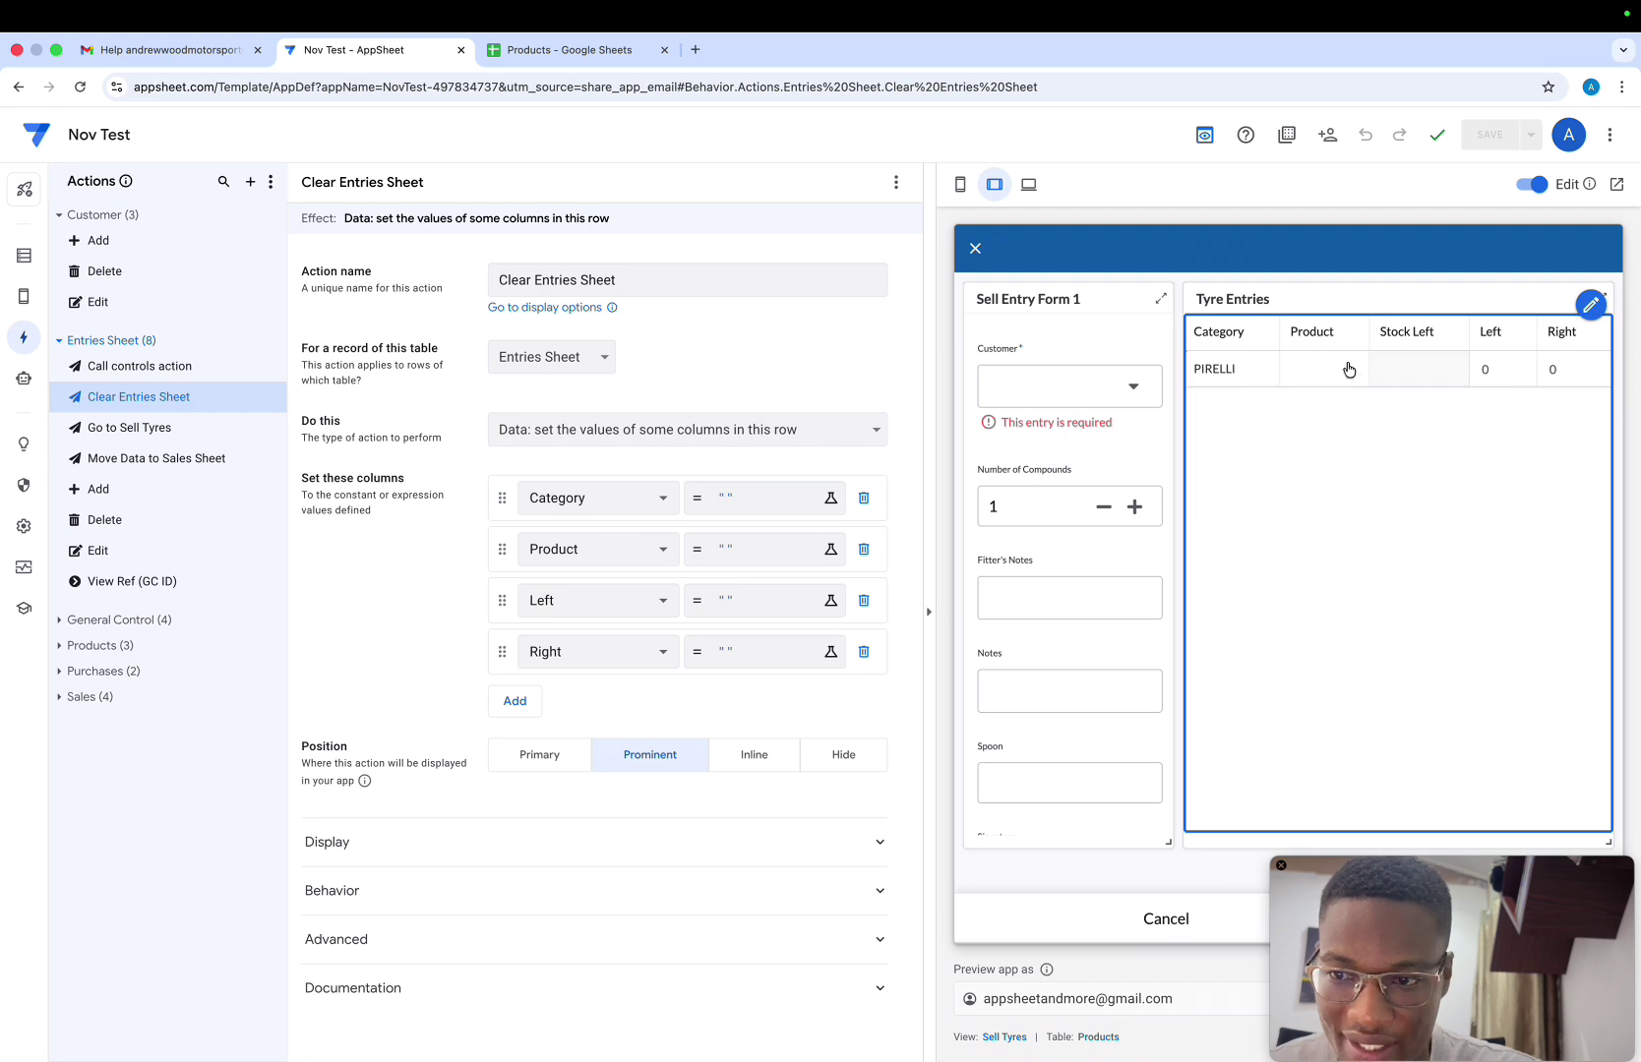
{"action": "left_click", "coordinate": [1348, 369]}
{"action": "left_click", "coordinate": [1102, 308]}
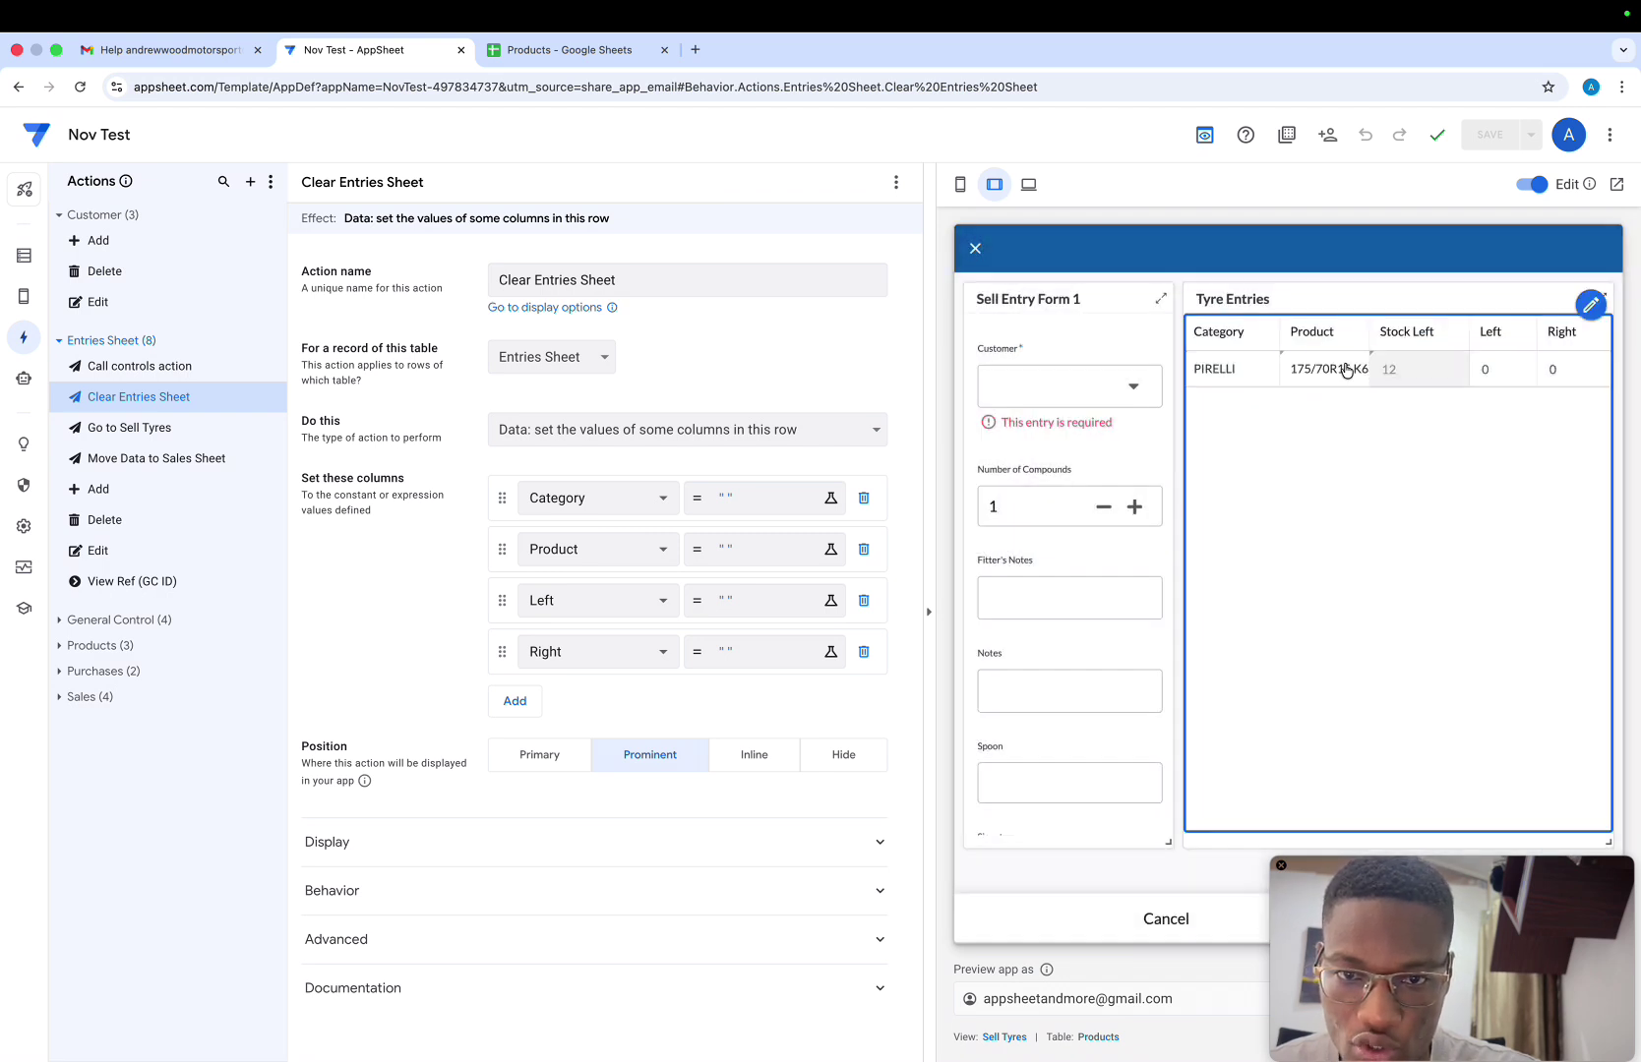
{"action": "left_click", "coordinate": [1486, 368]}
{"action": "left_click", "coordinate": [1549, 371]}
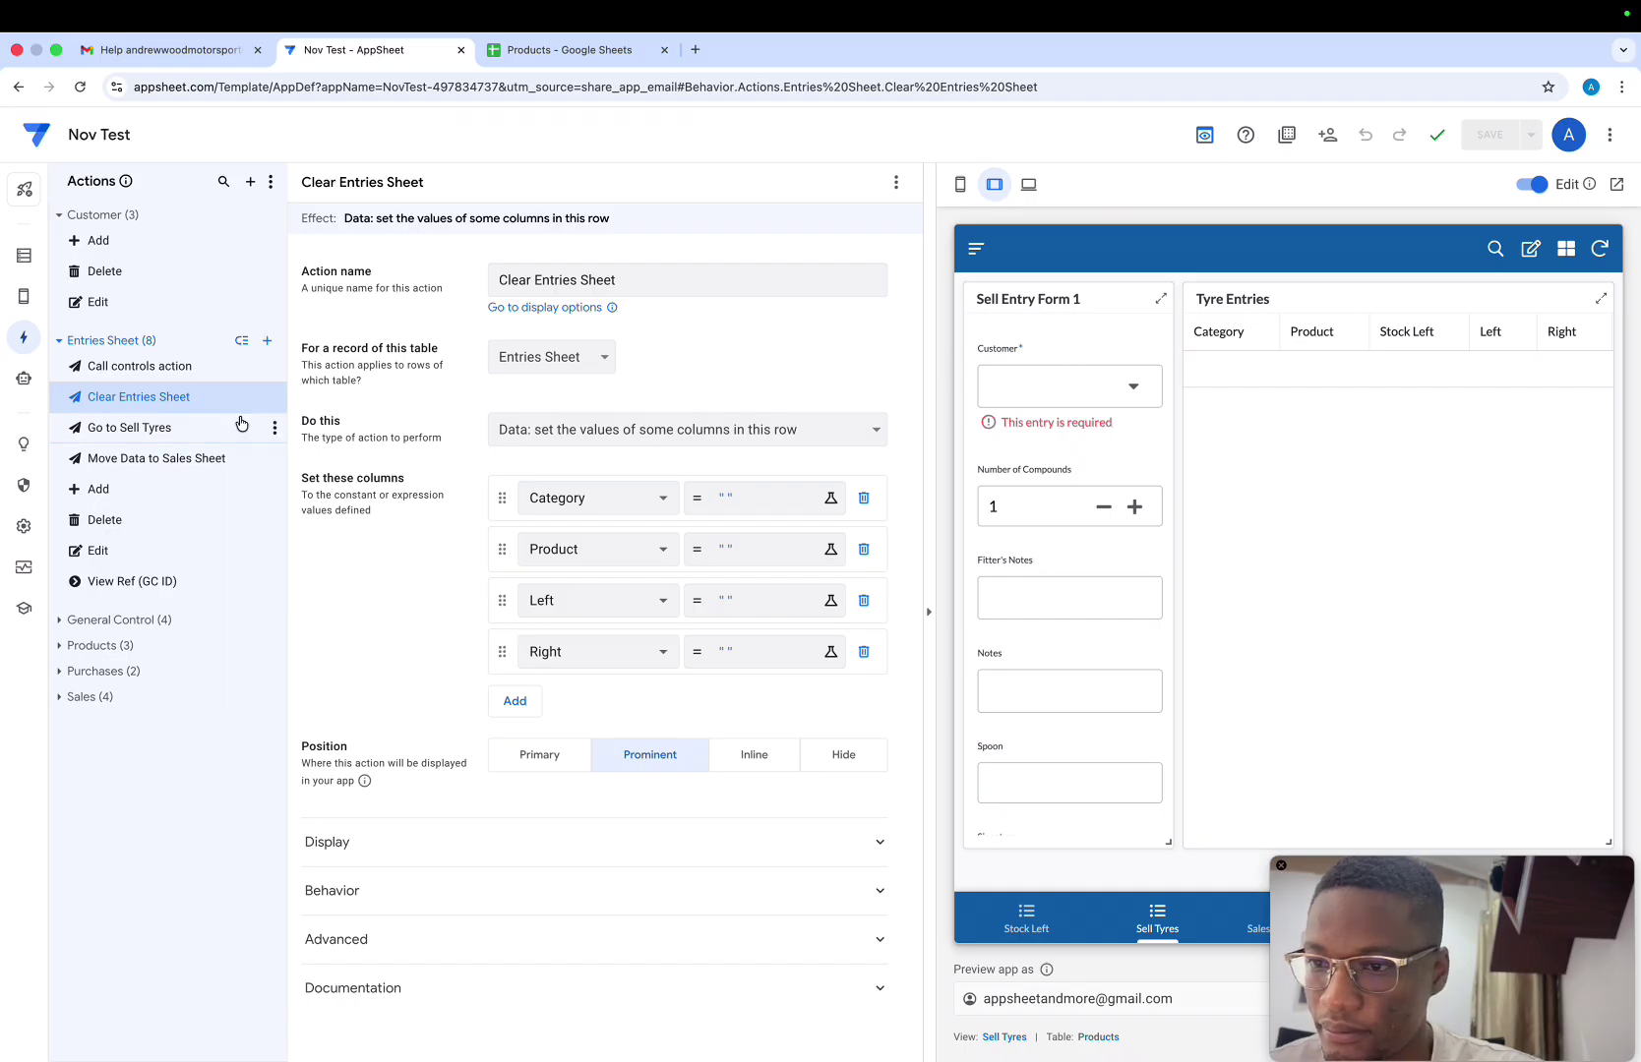
Set the Position of both the Clear Entries Sheet and Move Data to Sales Sheet actions to Hide
{"action": "left_click", "coordinate": [837, 764]}
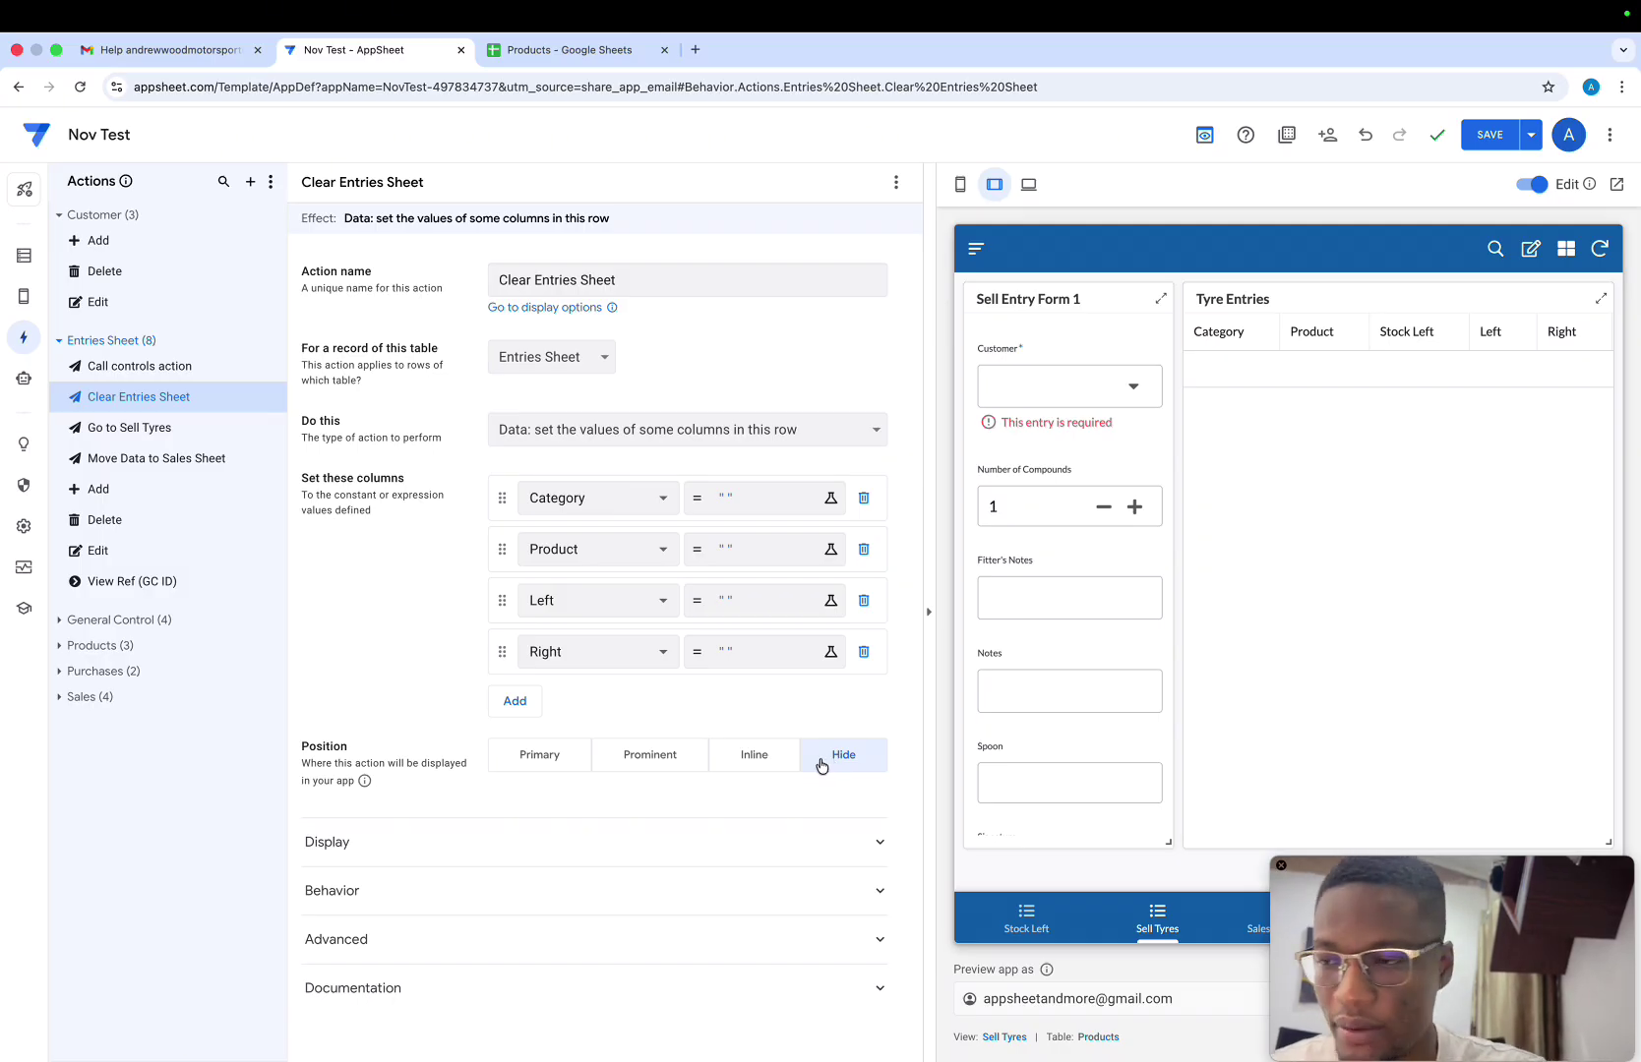
{"action": "left_click", "coordinate": [168, 458]}
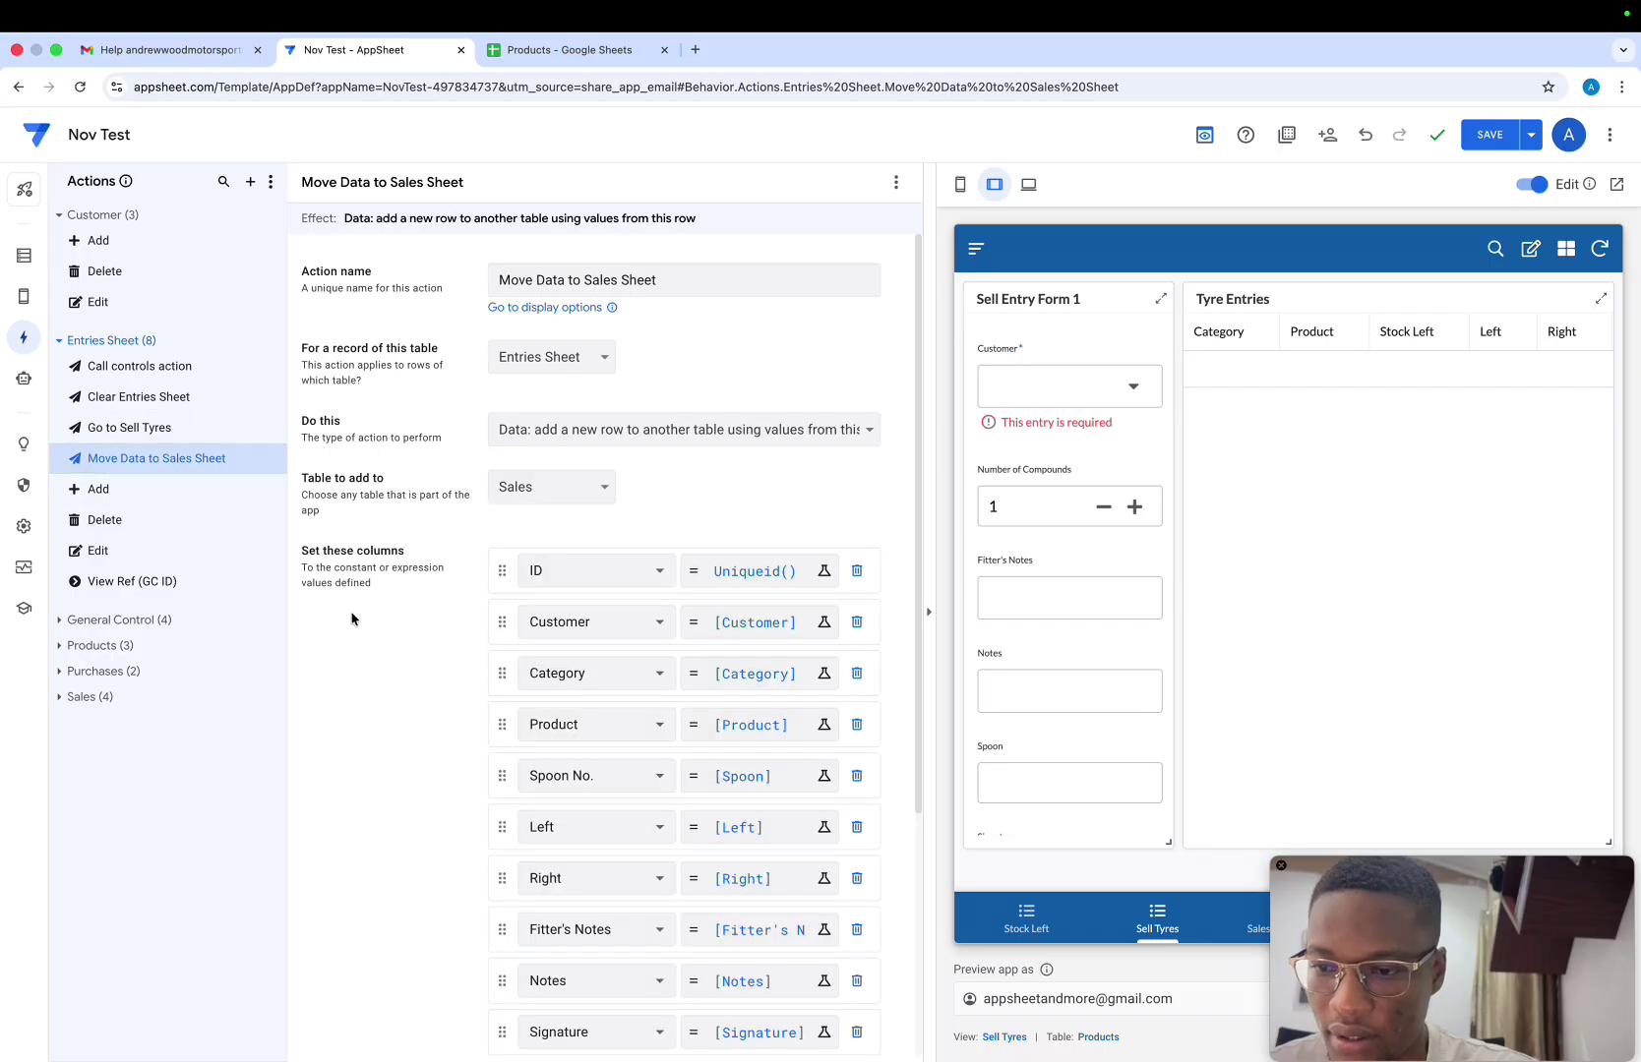
{"action": "scroll", "coordinate": [509, 773], "scroll_direction": "down", "scroll_amount": 4}
{"action": "left_click", "coordinate": [841, 838]}
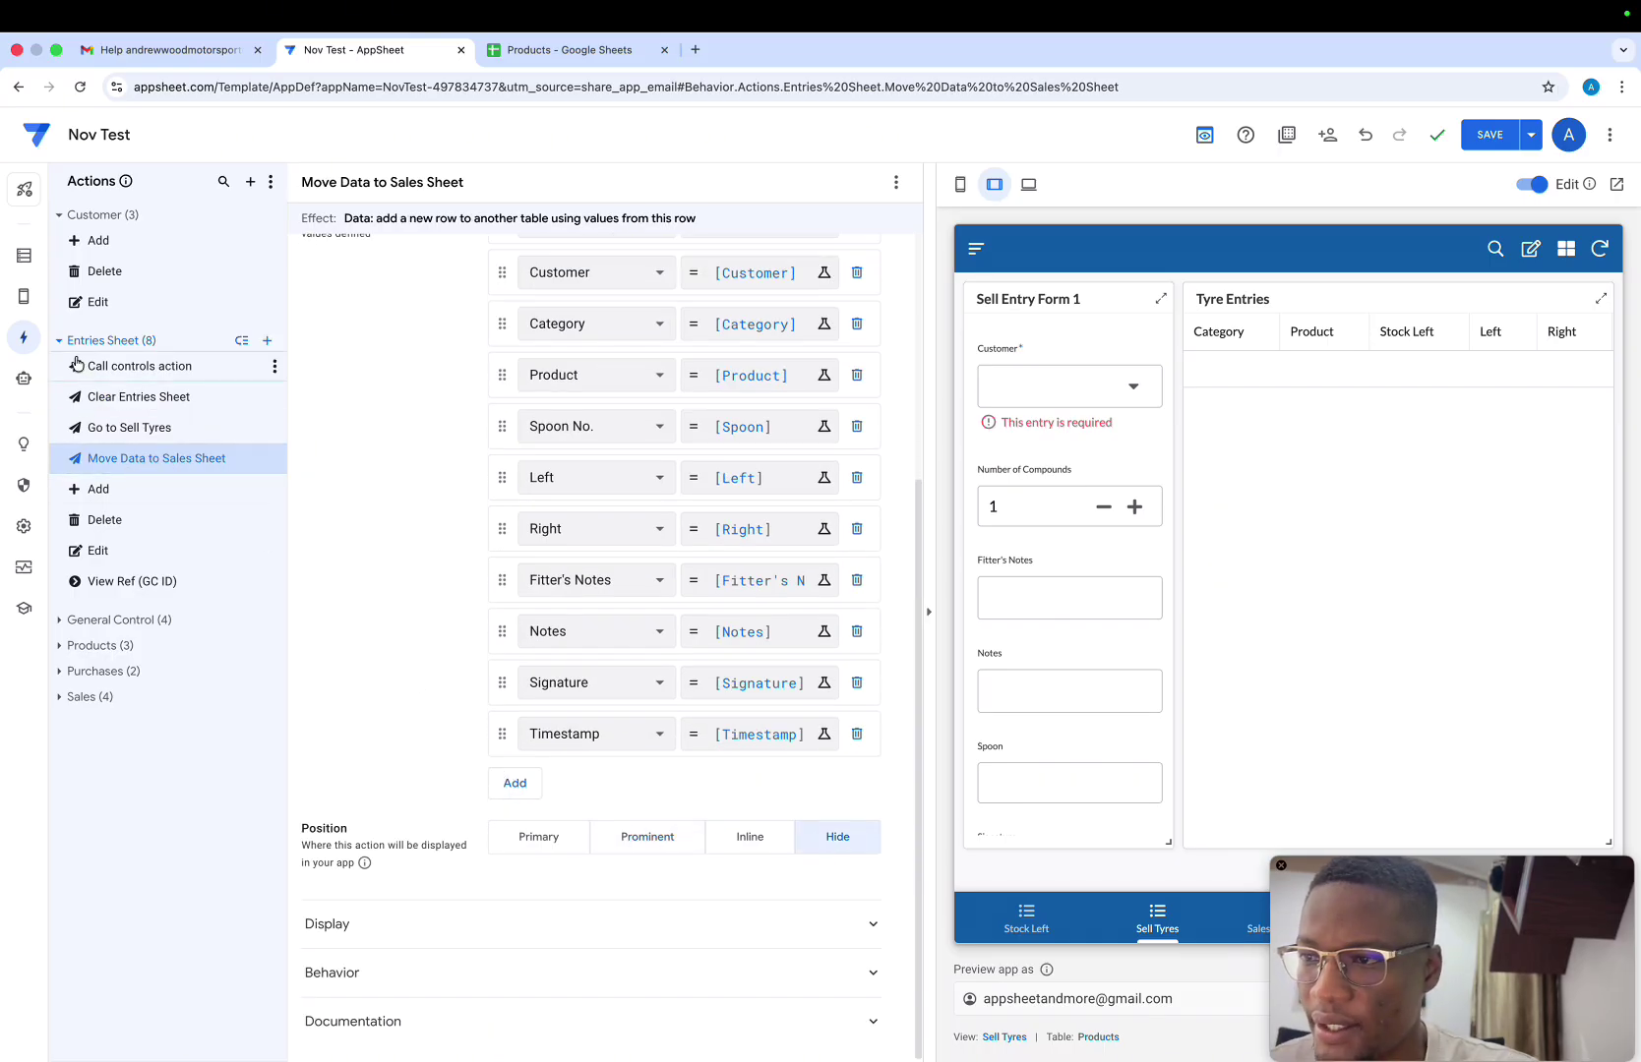
Examine the Call controls action of the Entries Sheet, including its Referenced Rows expression
{"action": "left_click", "coordinate": [108, 366]}
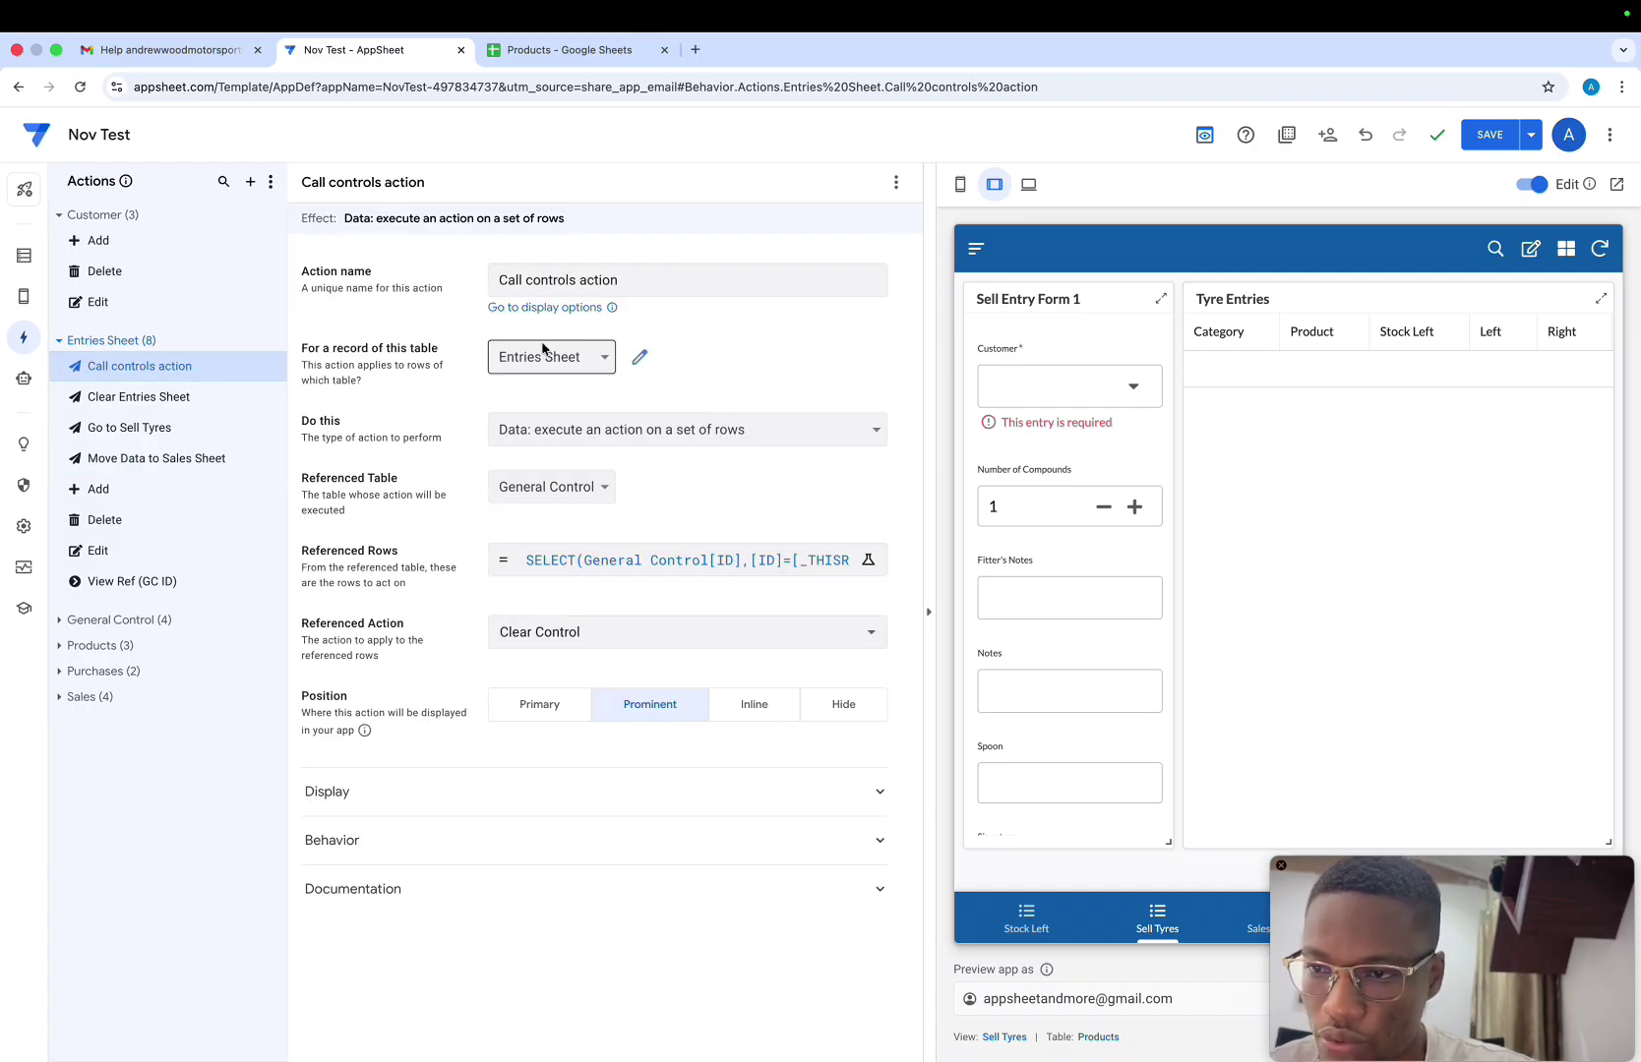
{"action": "left_click", "coordinate": [628, 563]}
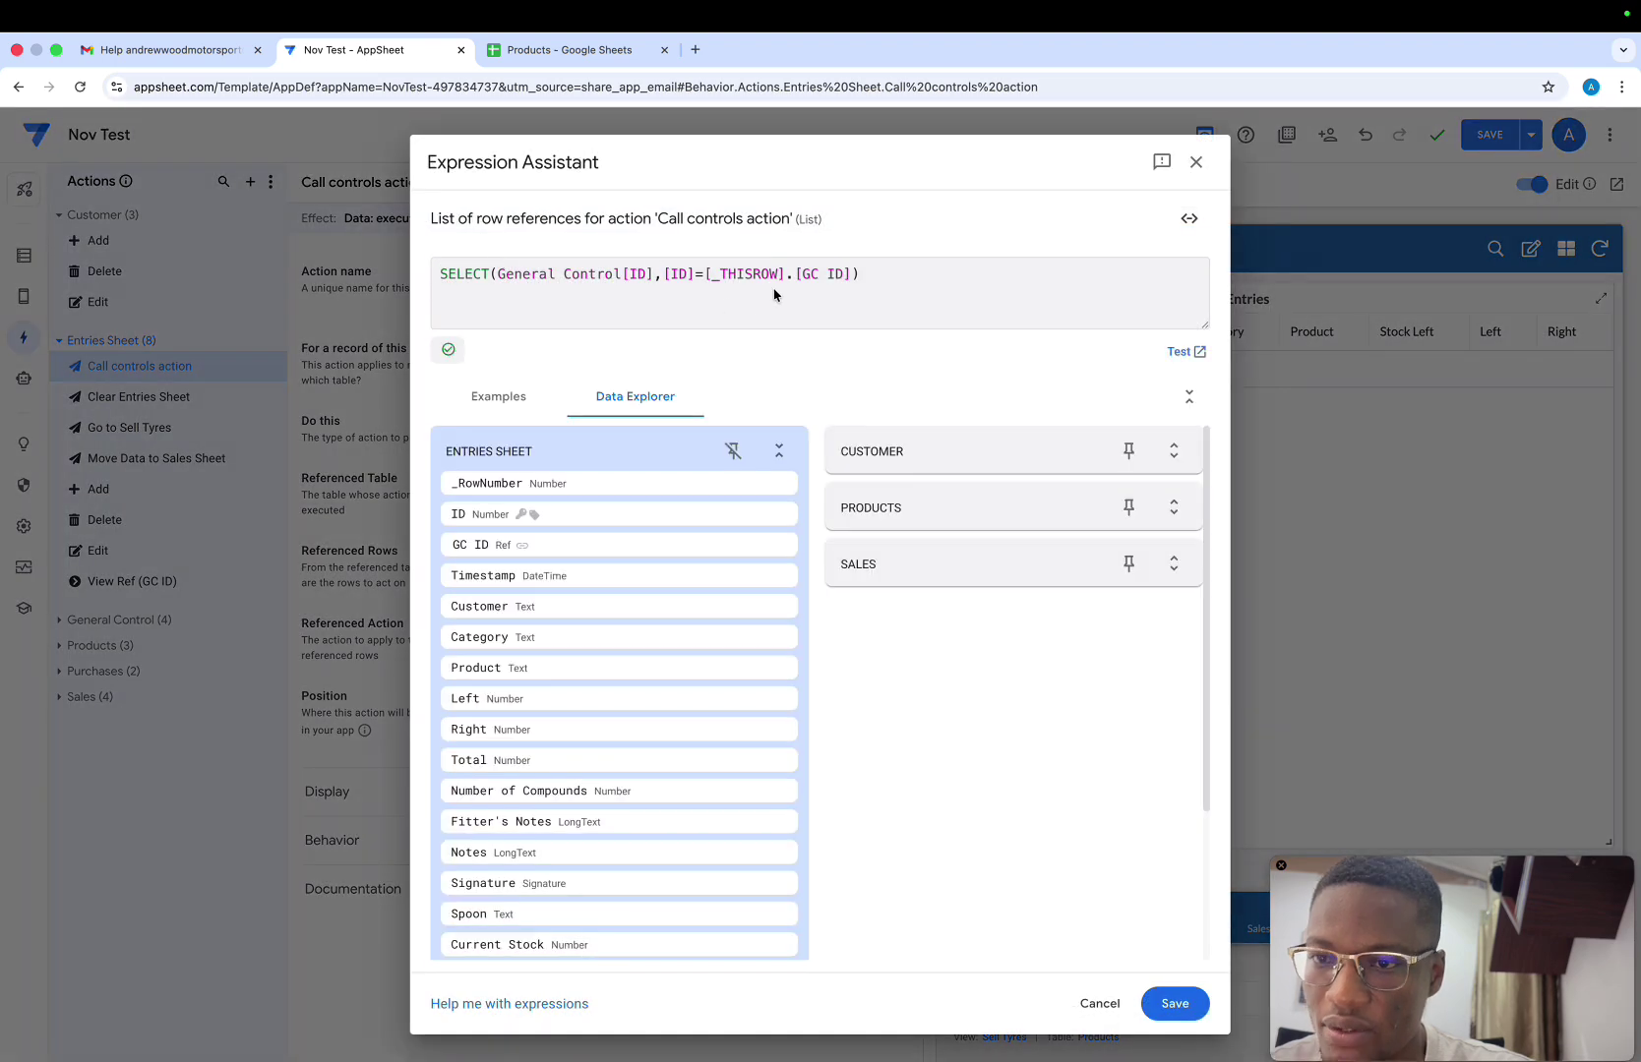
{"action": "left_click", "coordinate": [1175, 1003]}
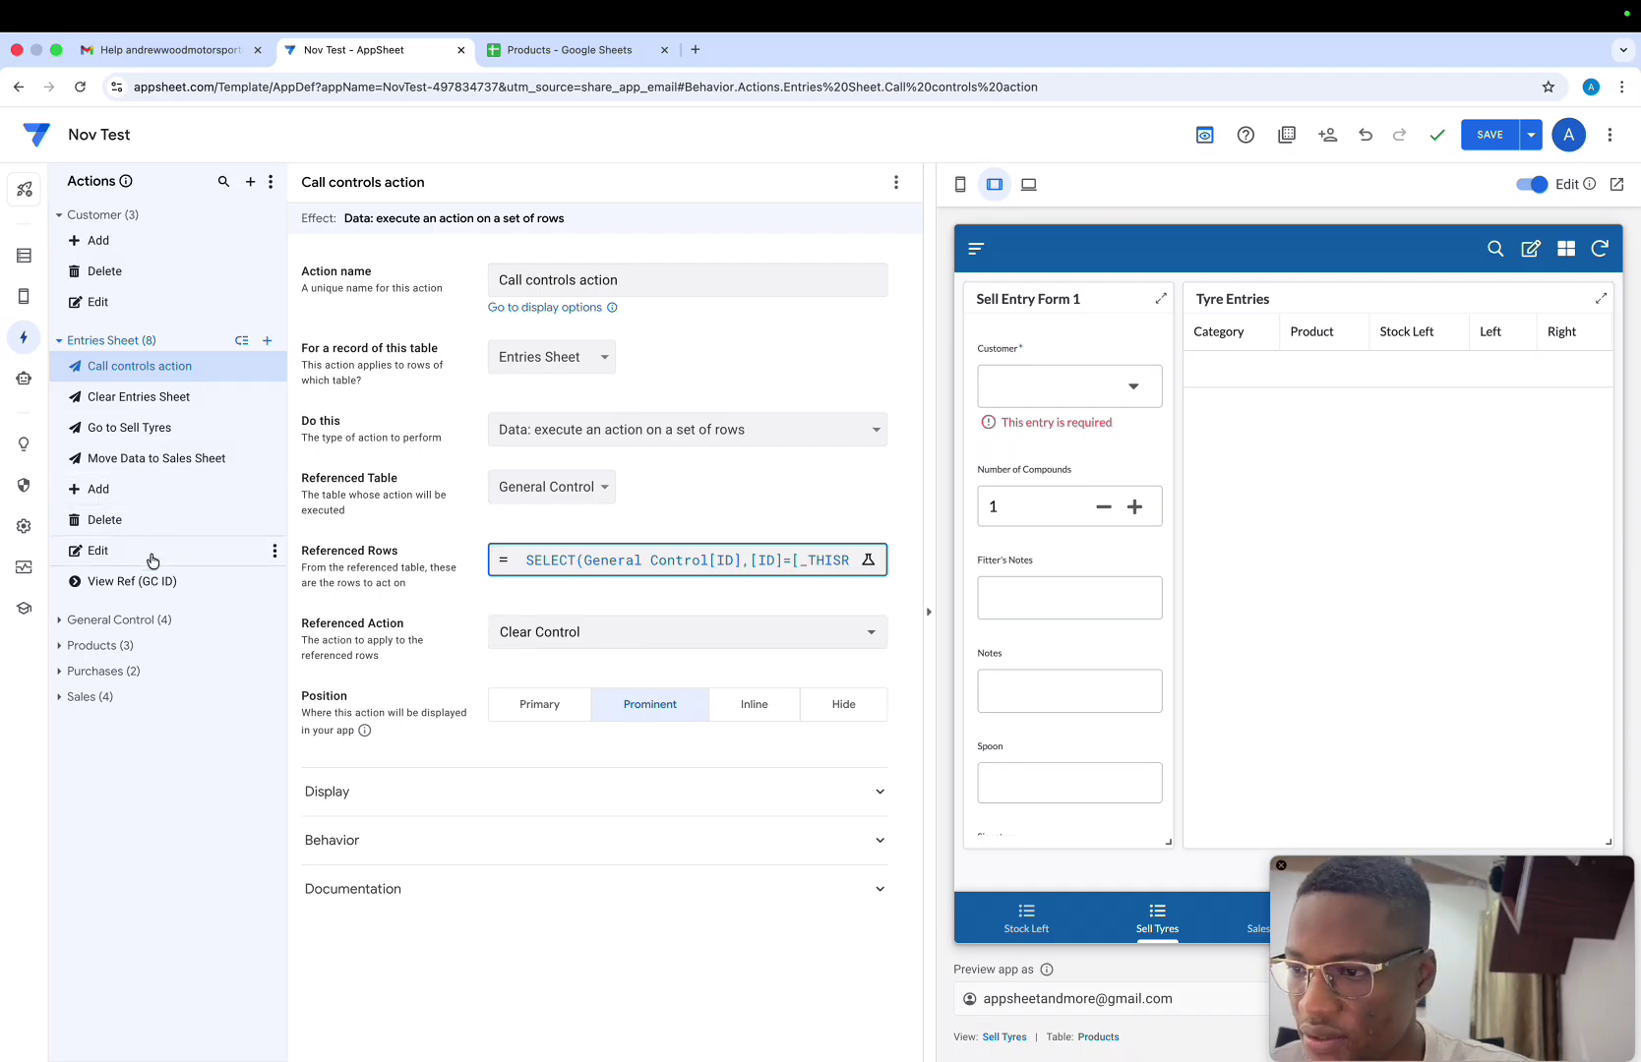
Review the columns set by the Clear Control action of General Control and compare them with the sell entry form in the preview
{"action": "left_click", "coordinate": [108, 620]}
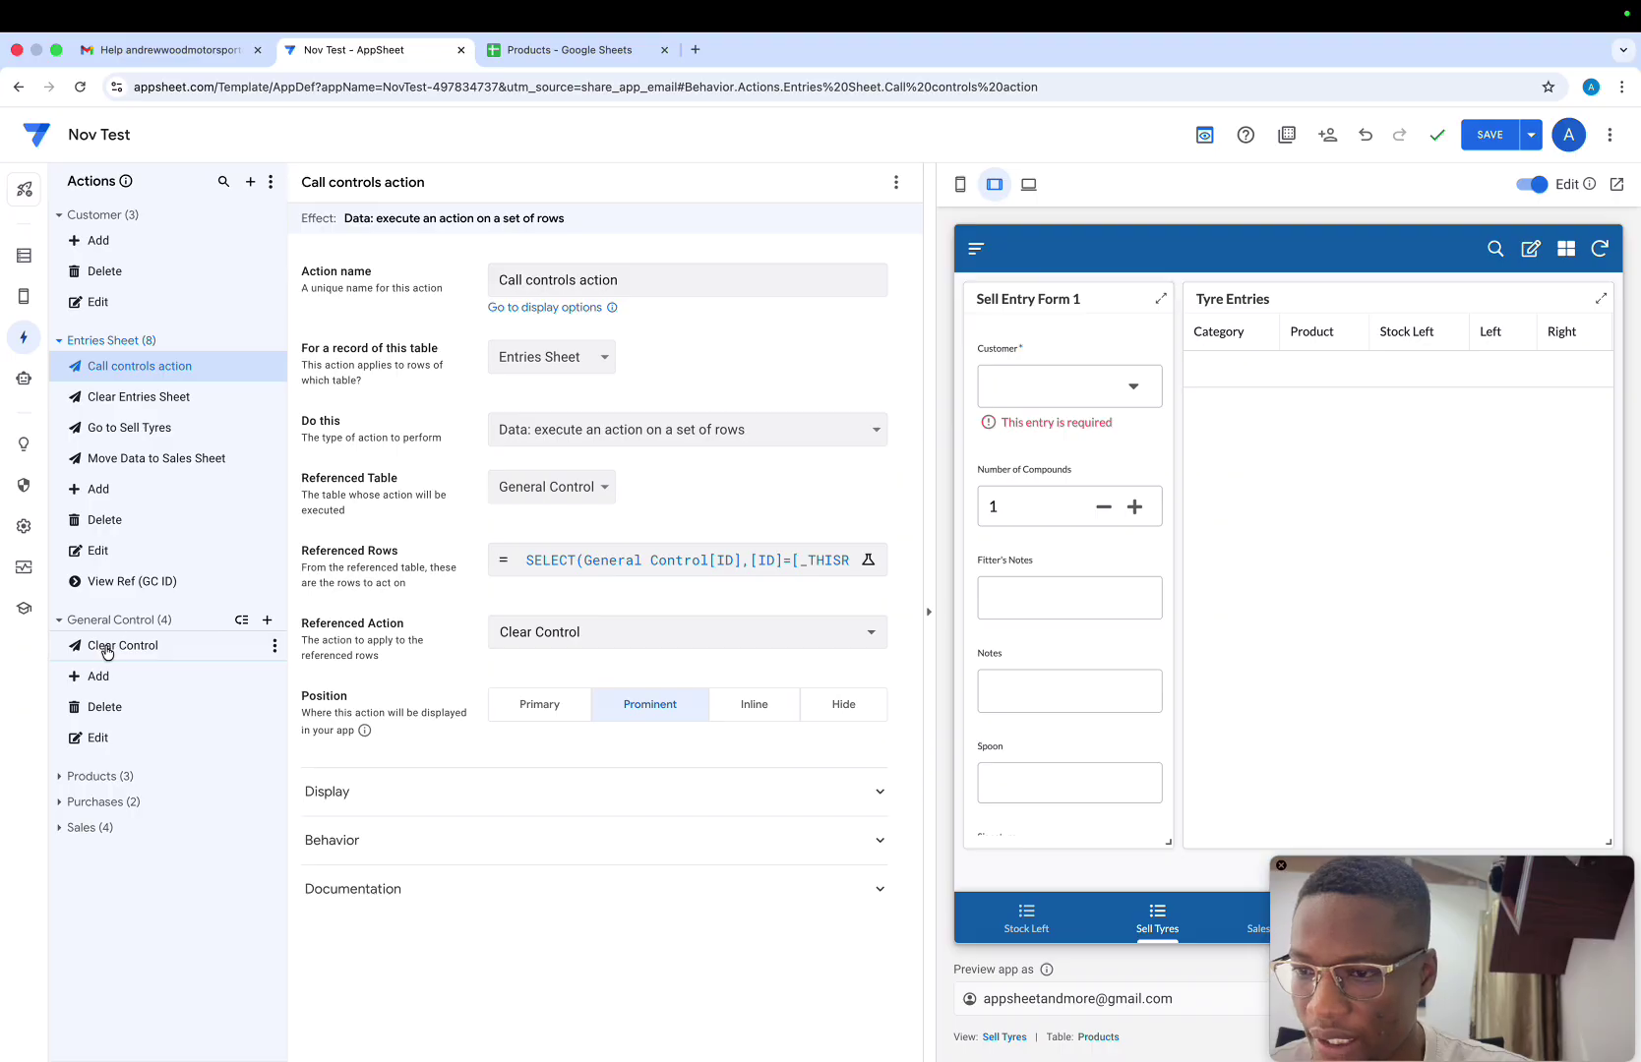
{"action": "left_click", "coordinate": [110, 645]}
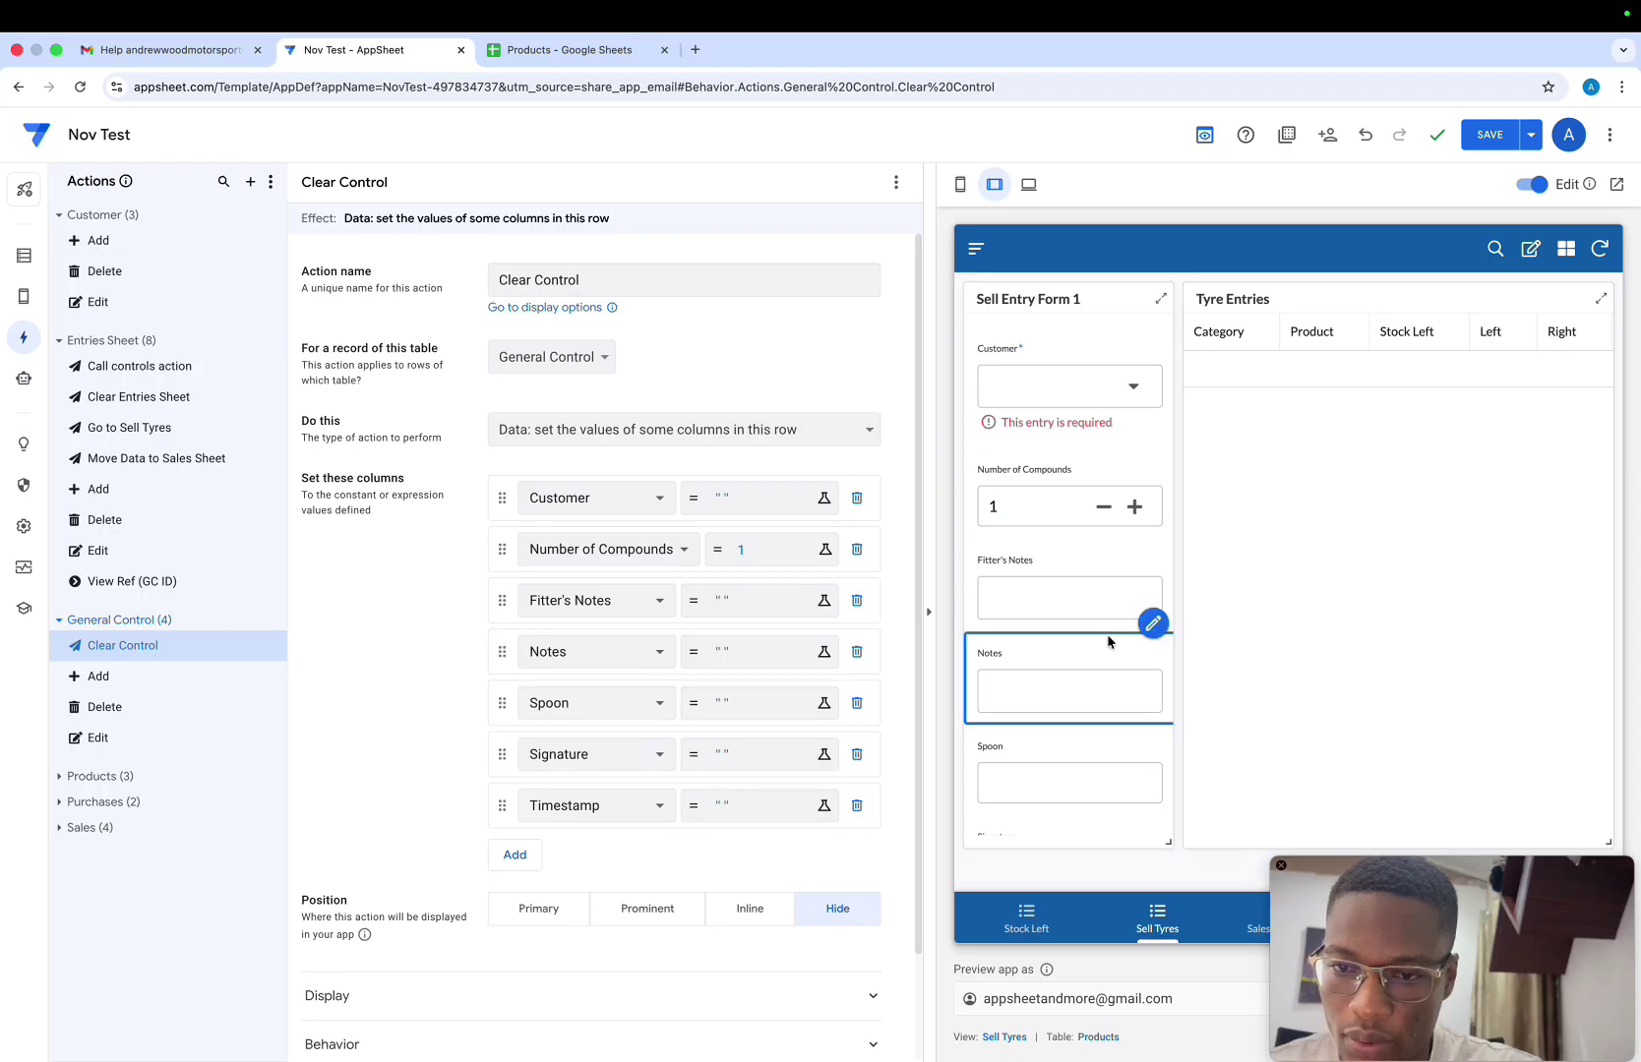
{"action": "scroll", "coordinate": [1082, 679], "scroll_direction": "down", "scroll_amount": 3}
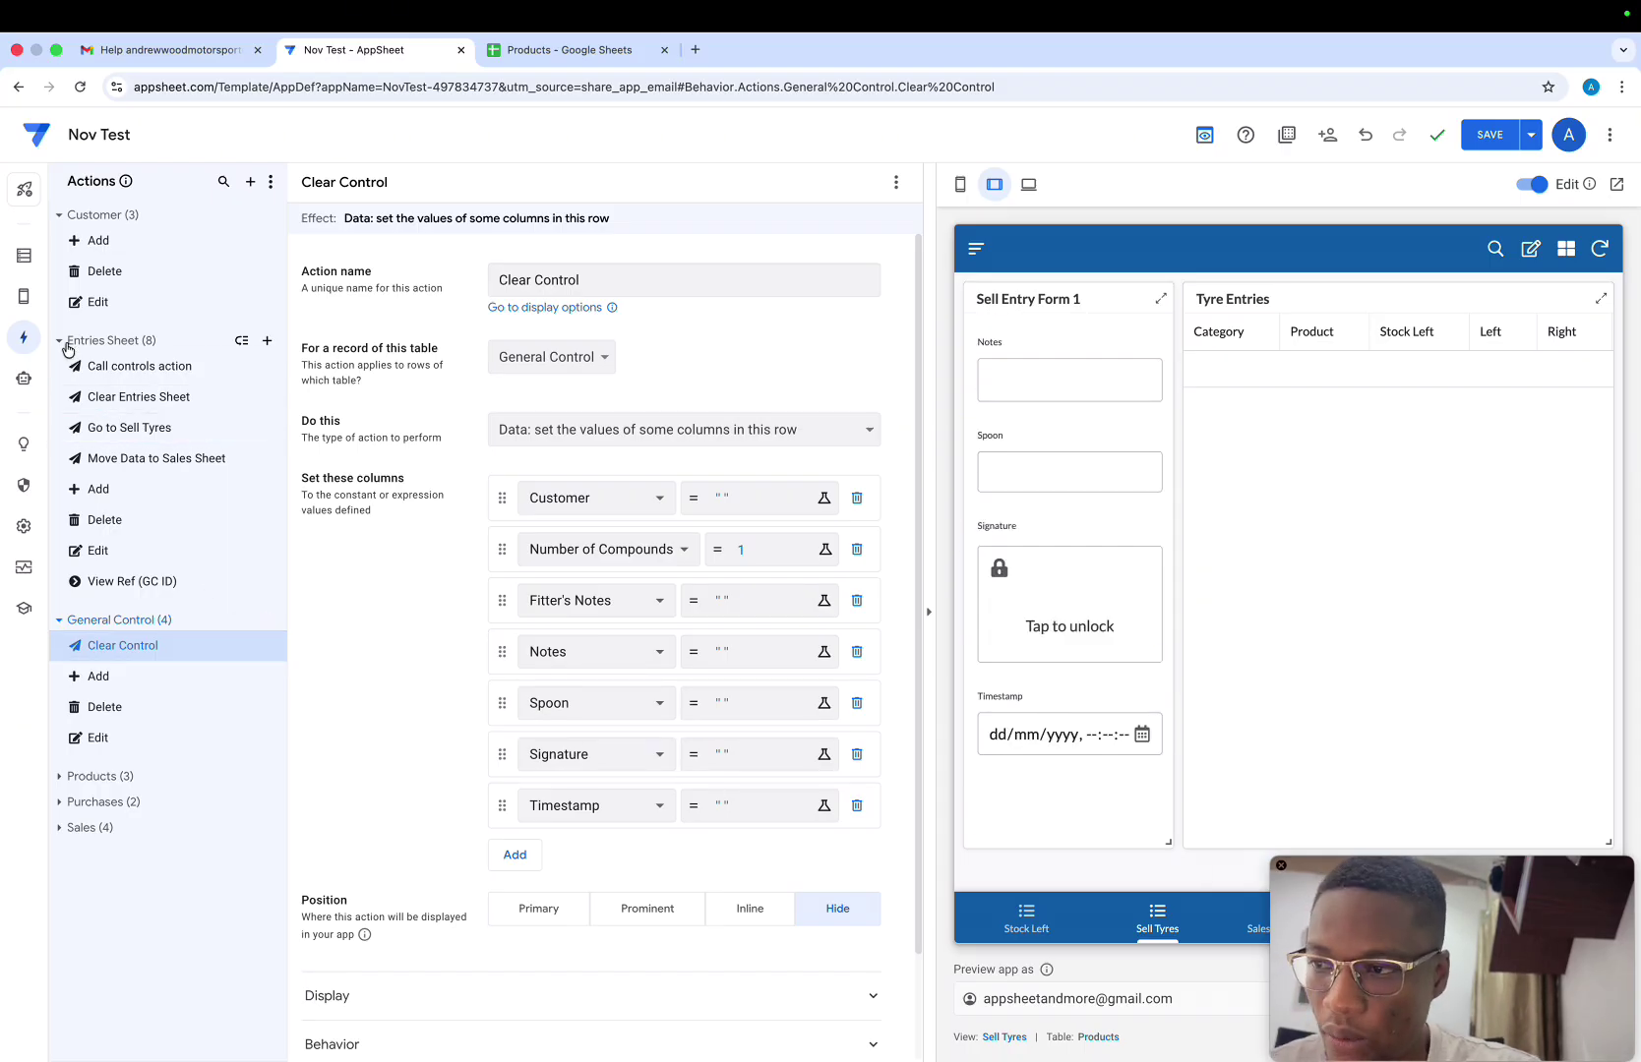
{"action": "left_click", "coordinate": [63, 344]}
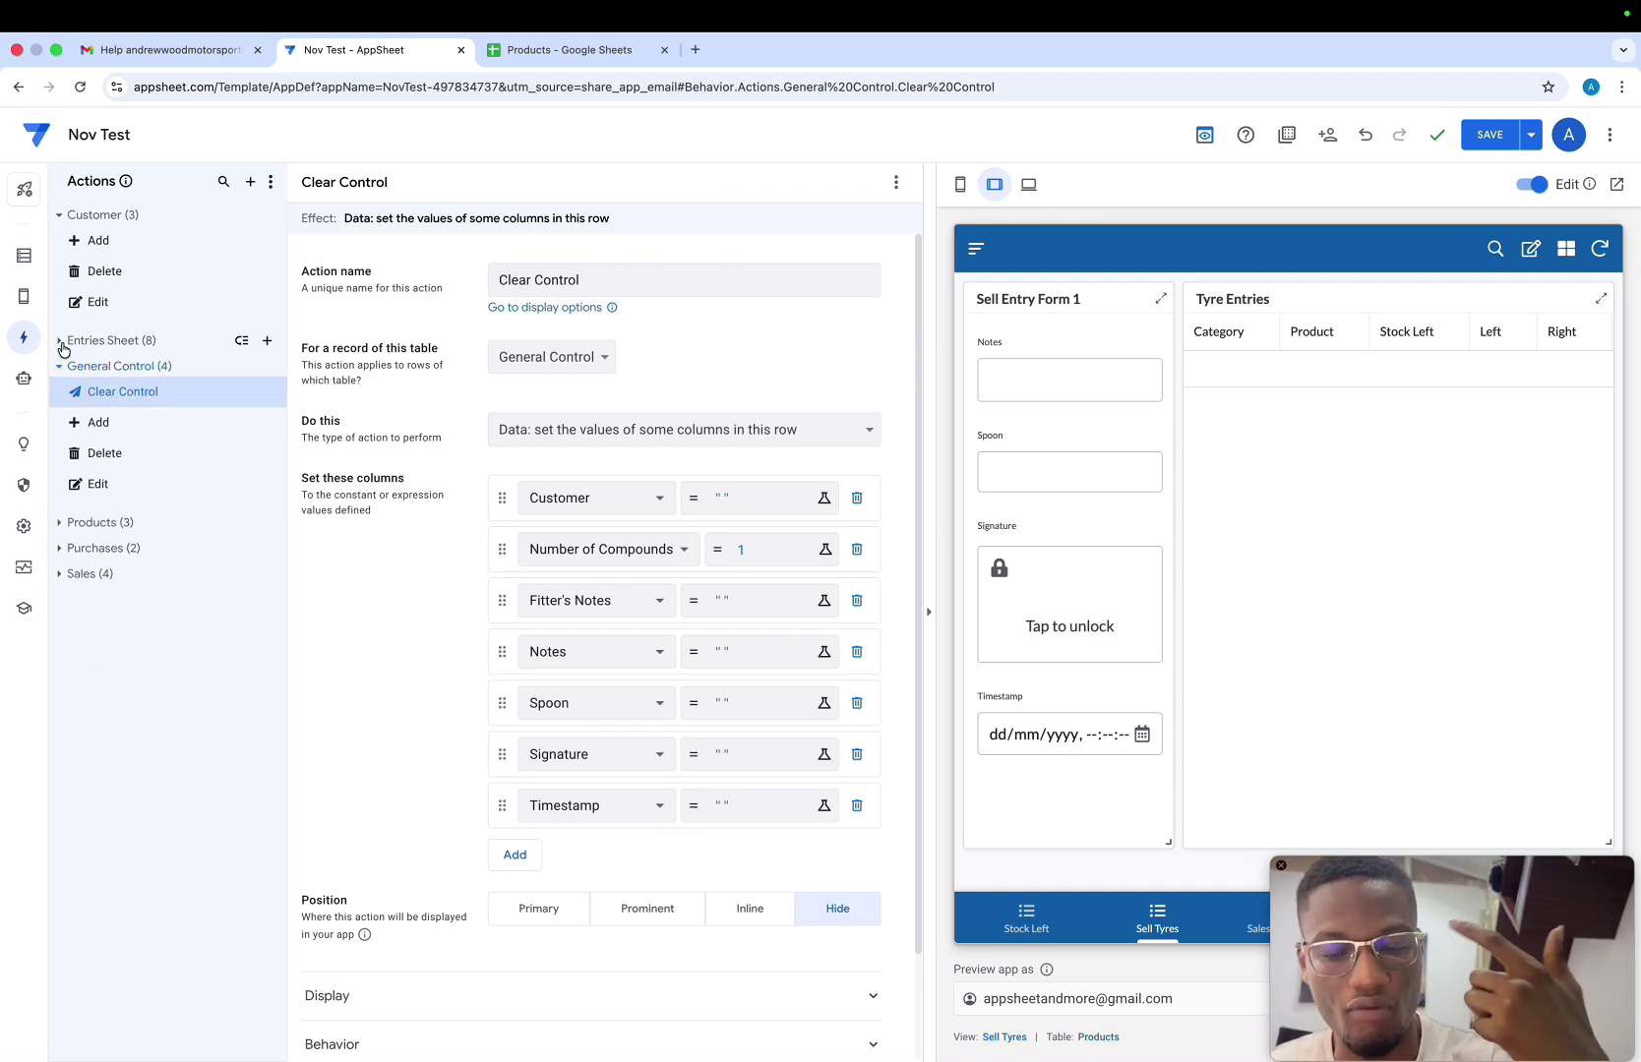
Examine the Copy and Clear bot's event settings, its event source choices and the grouped actions of its custom action step
{"action": "left_click", "coordinate": [24, 378]}
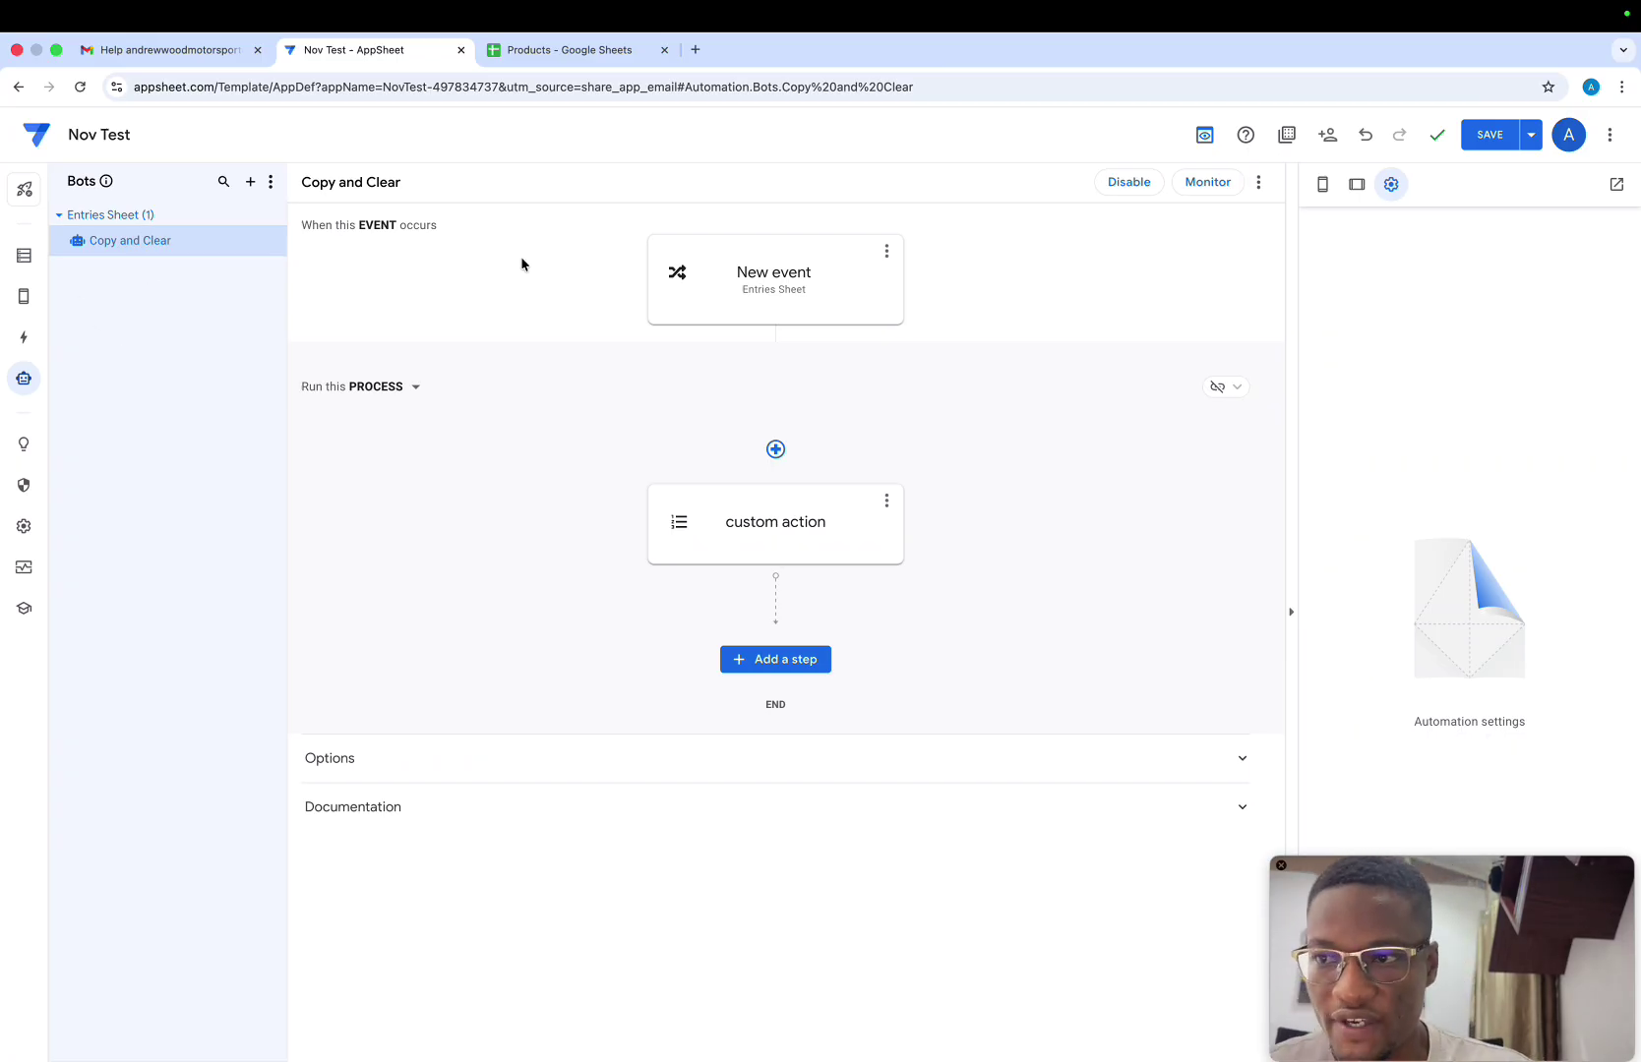
{"action": "left_click", "coordinate": [788, 289]}
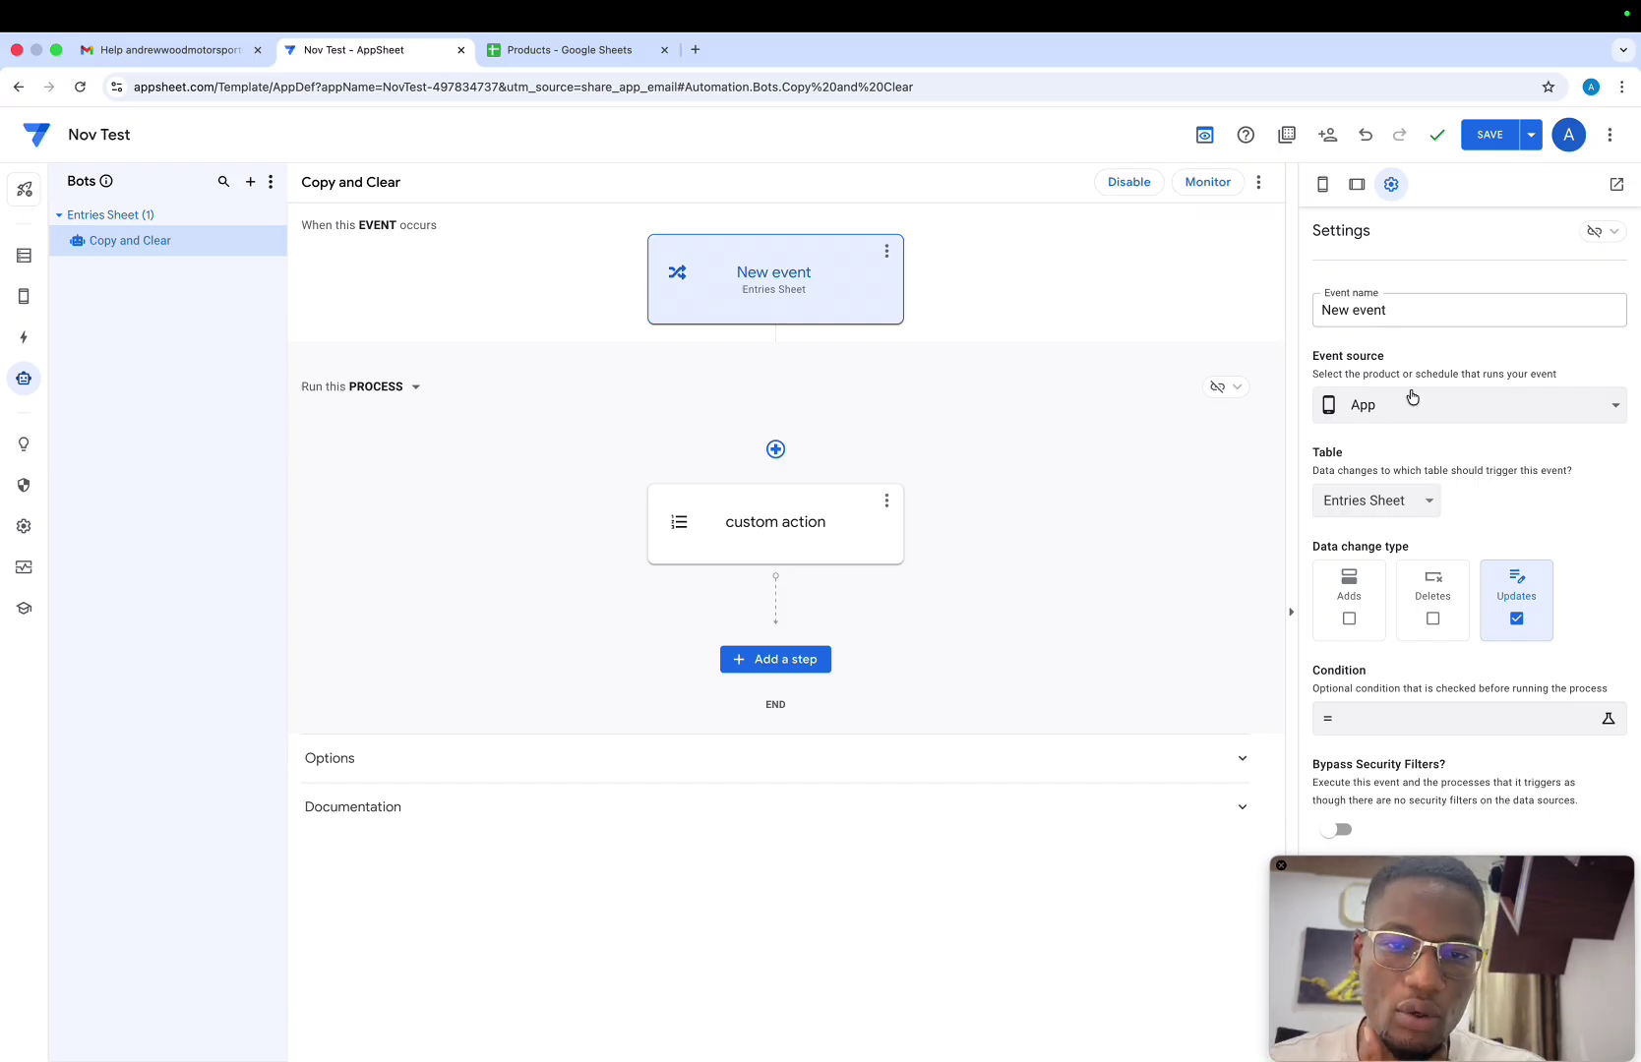
{"action": "left_click", "coordinate": [1599, 406]}
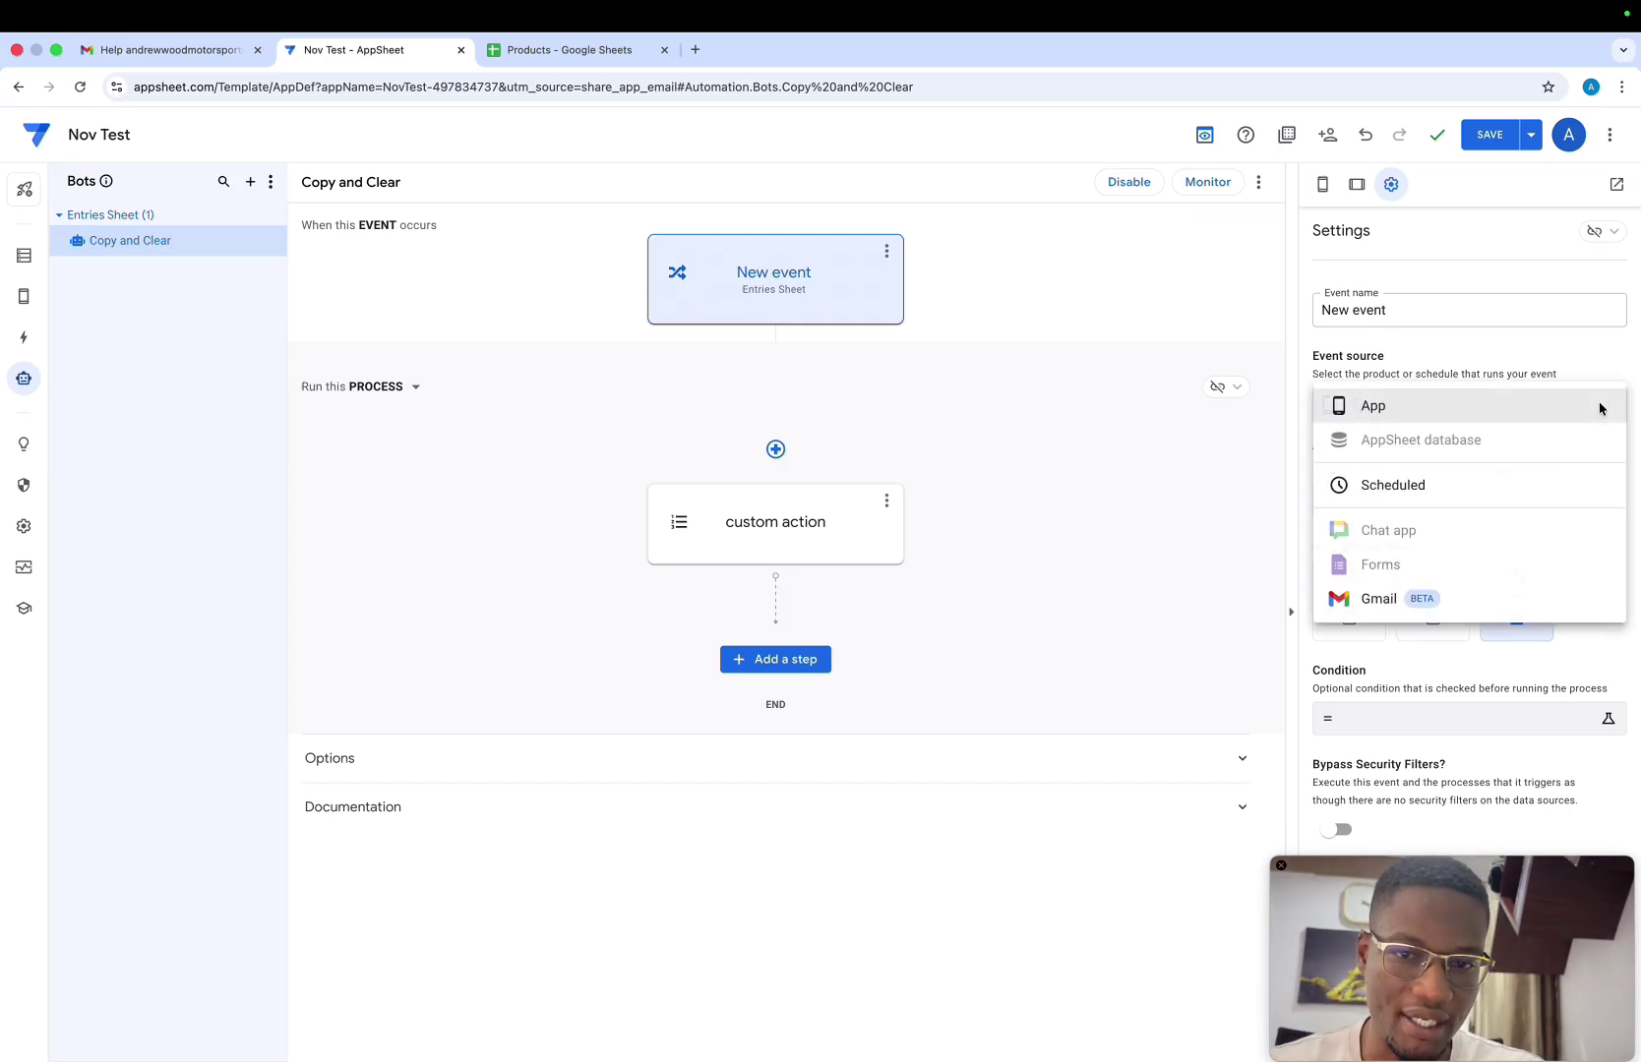
{"action": "left_click", "coordinate": [1411, 407]}
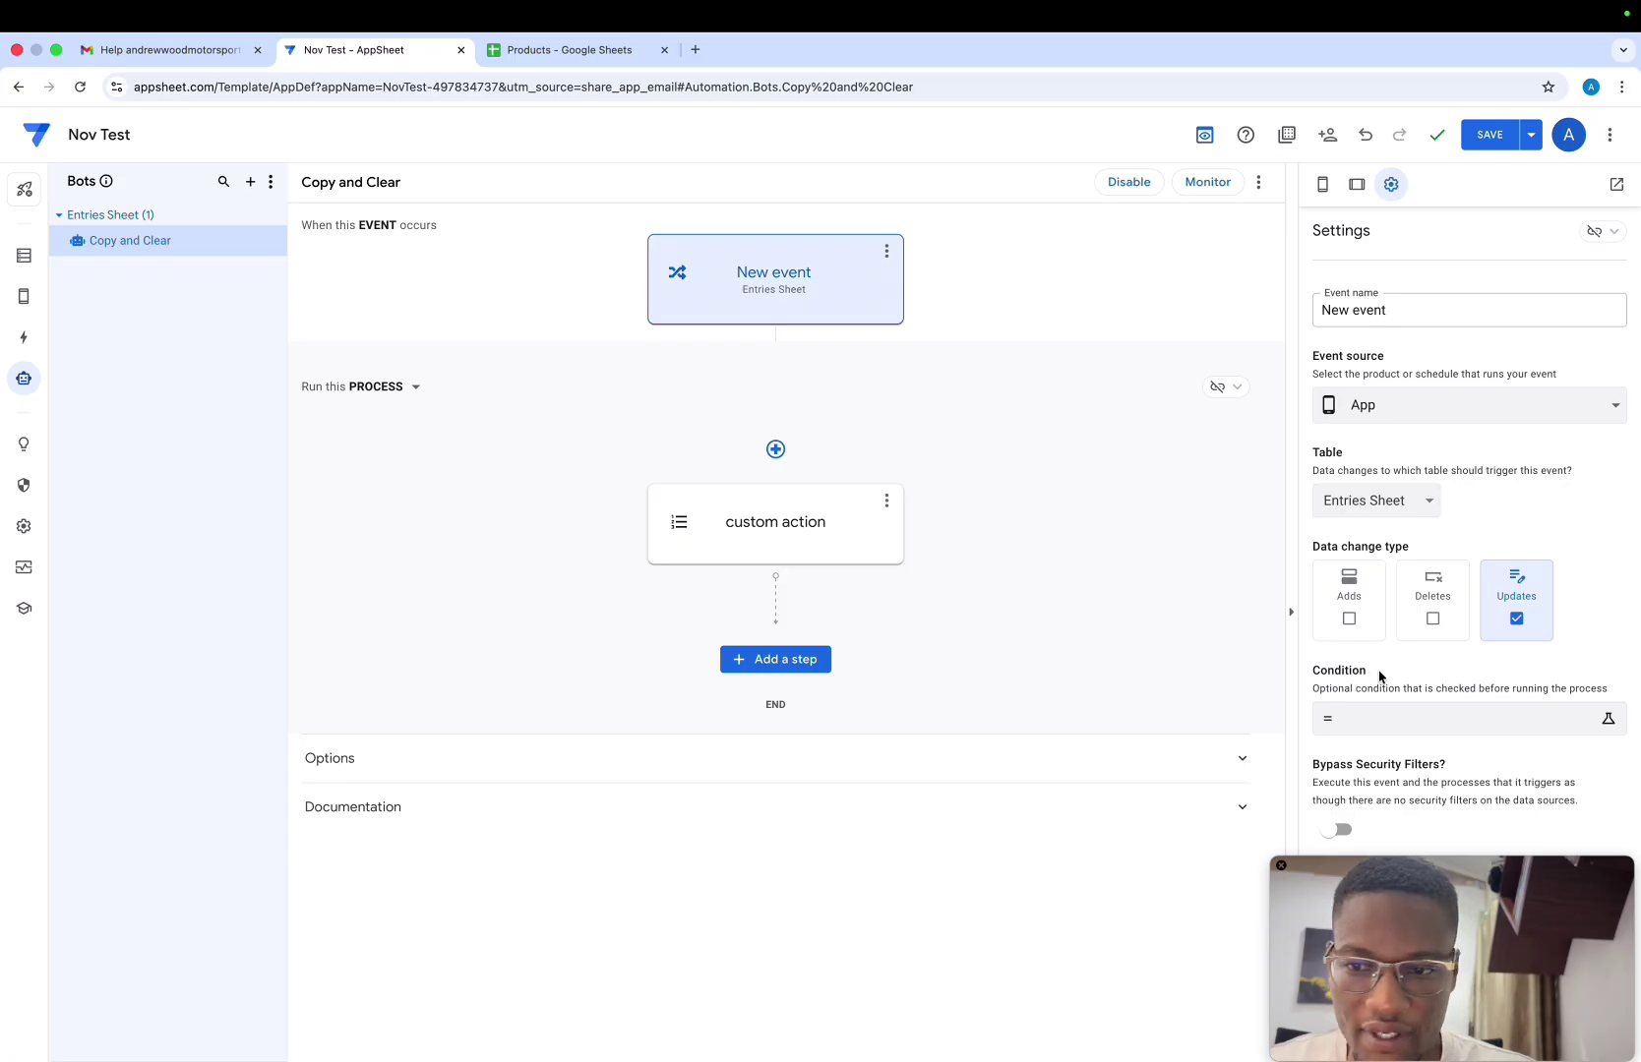
{"action": "left_click", "coordinate": [822, 540]}
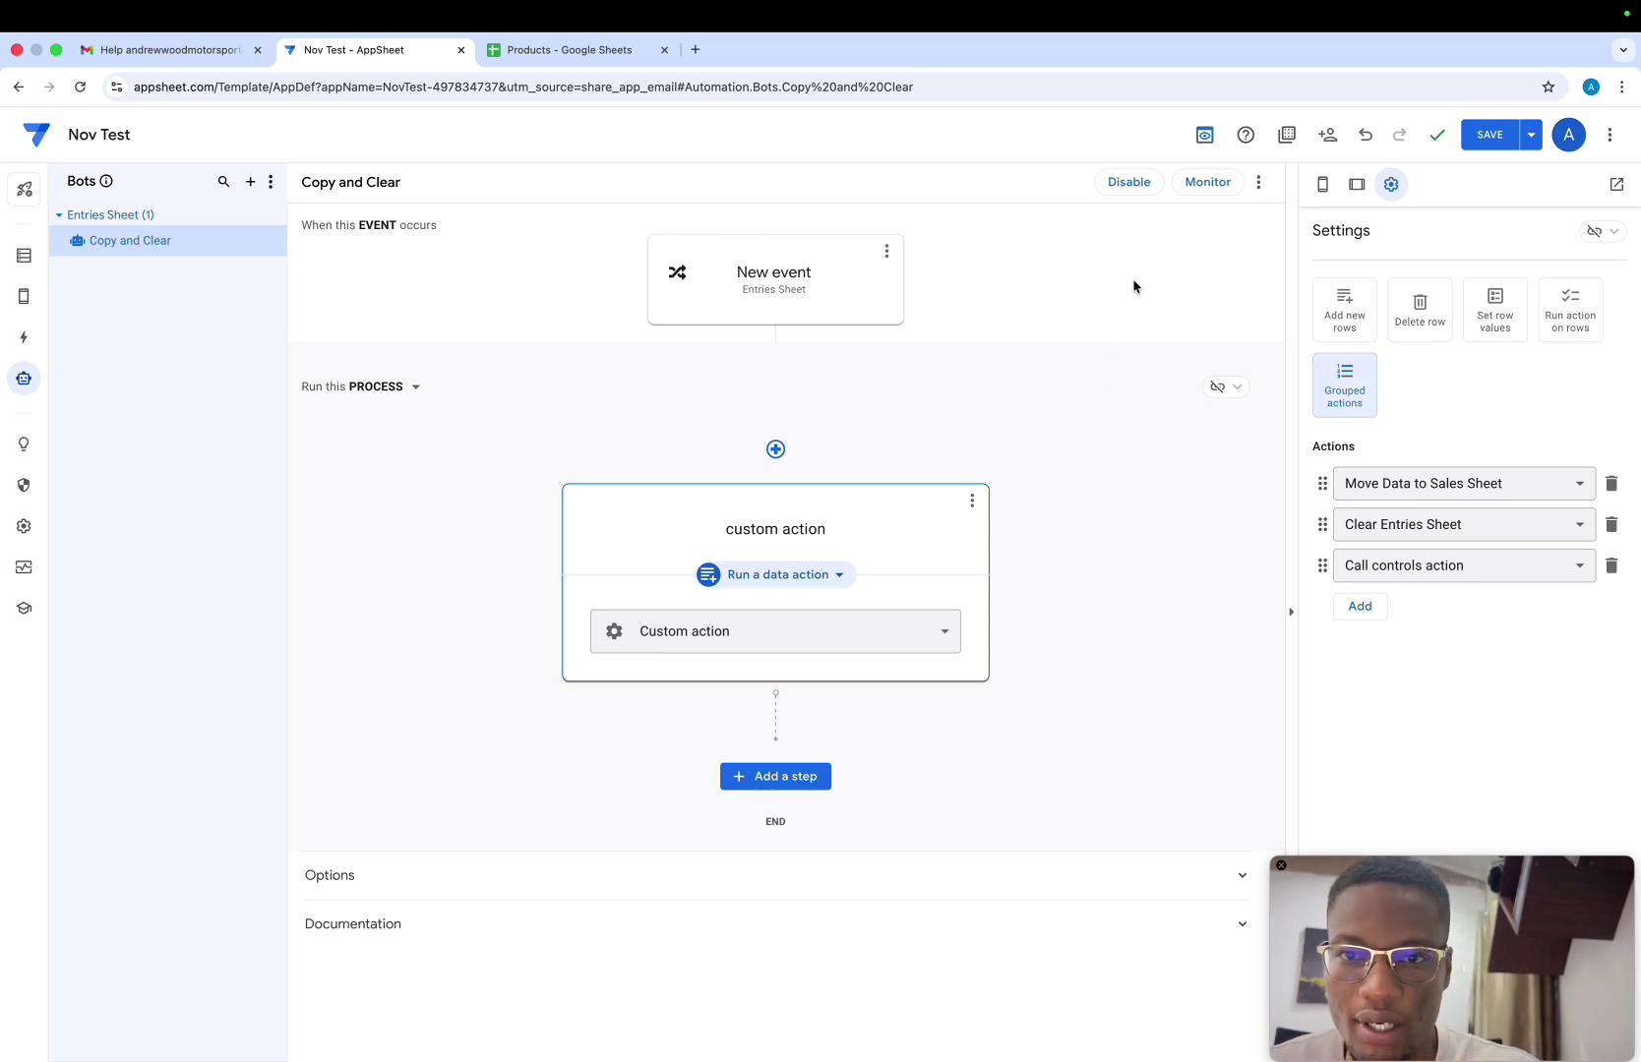
Test the Copy and Clear bot by executing its custom action task on the first Entries Sheet row
{"action": "left_click", "coordinate": [1260, 182]}
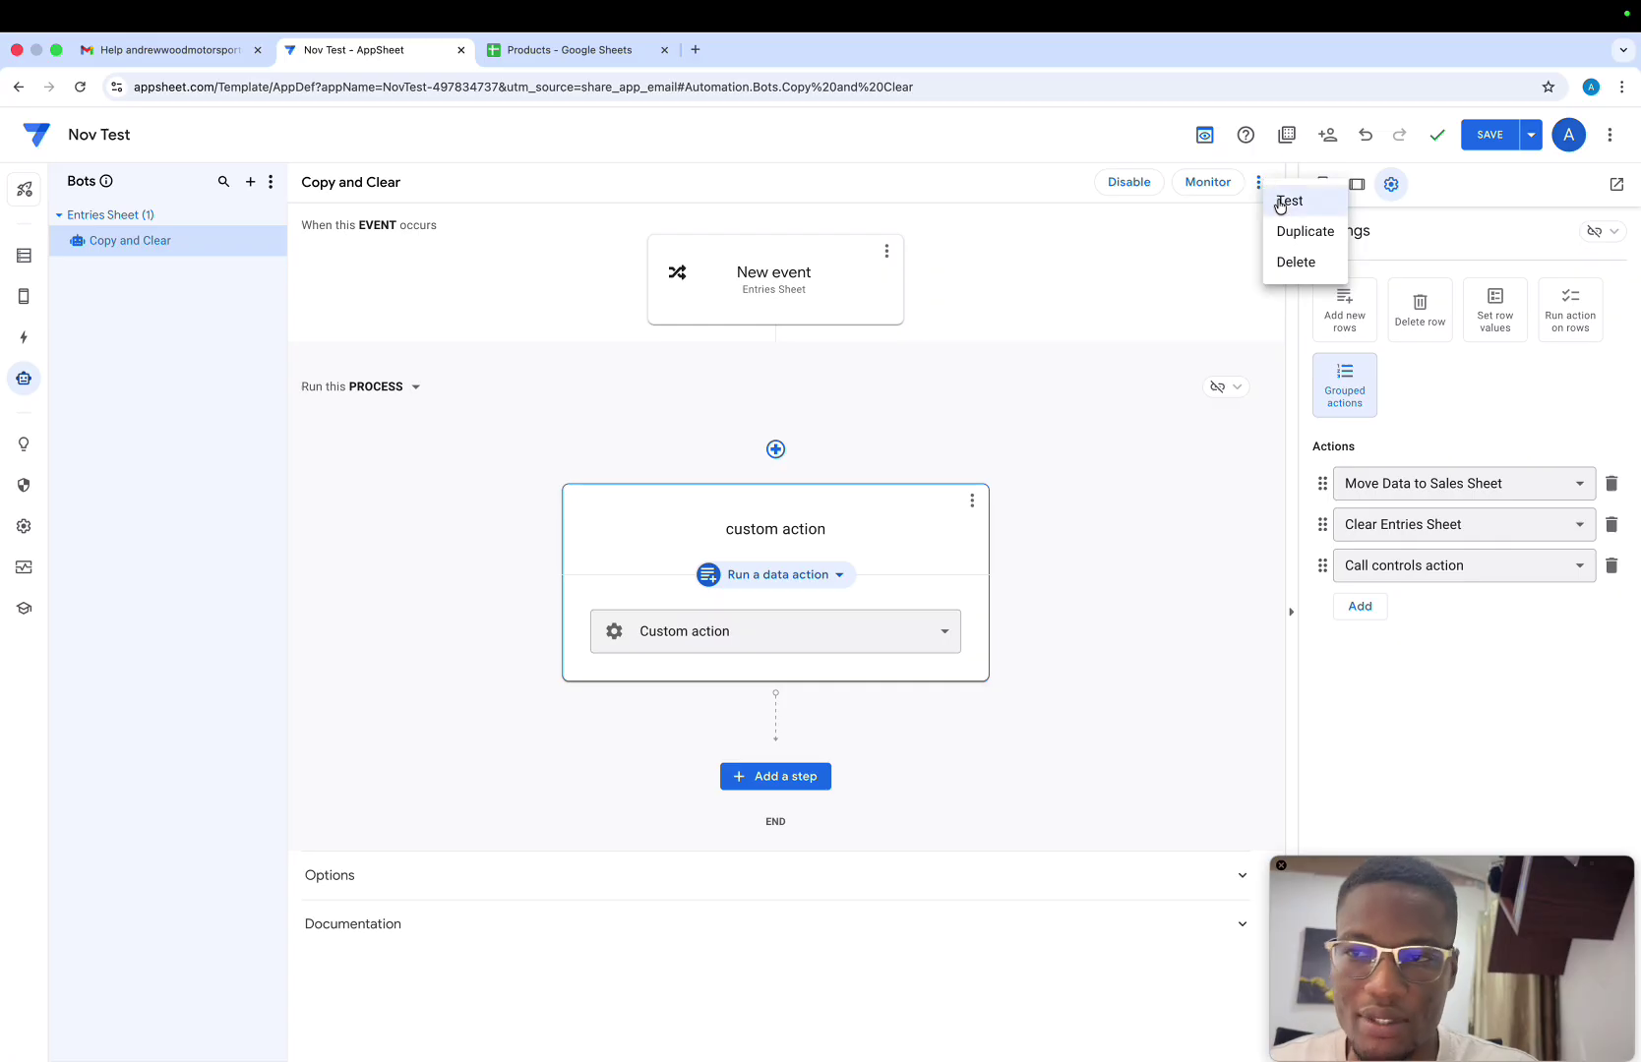
{"action": "left_click", "coordinate": [1279, 202]}
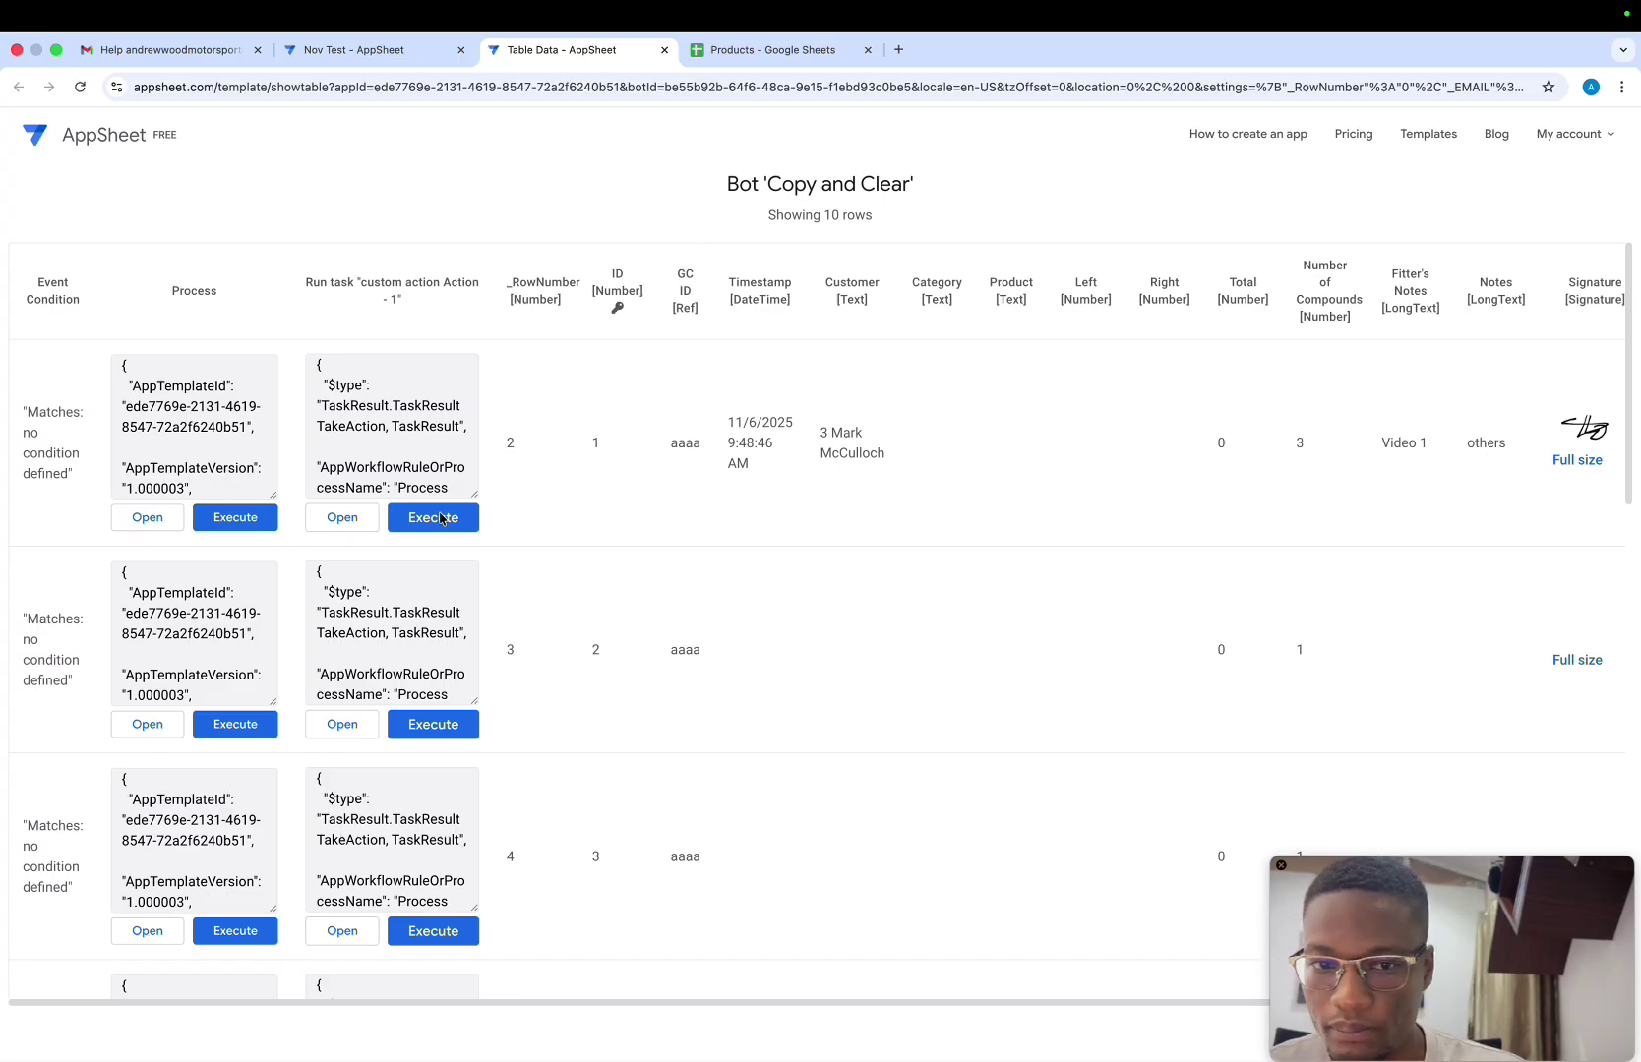
{"action": "left_click", "coordinate": [419, 524]}
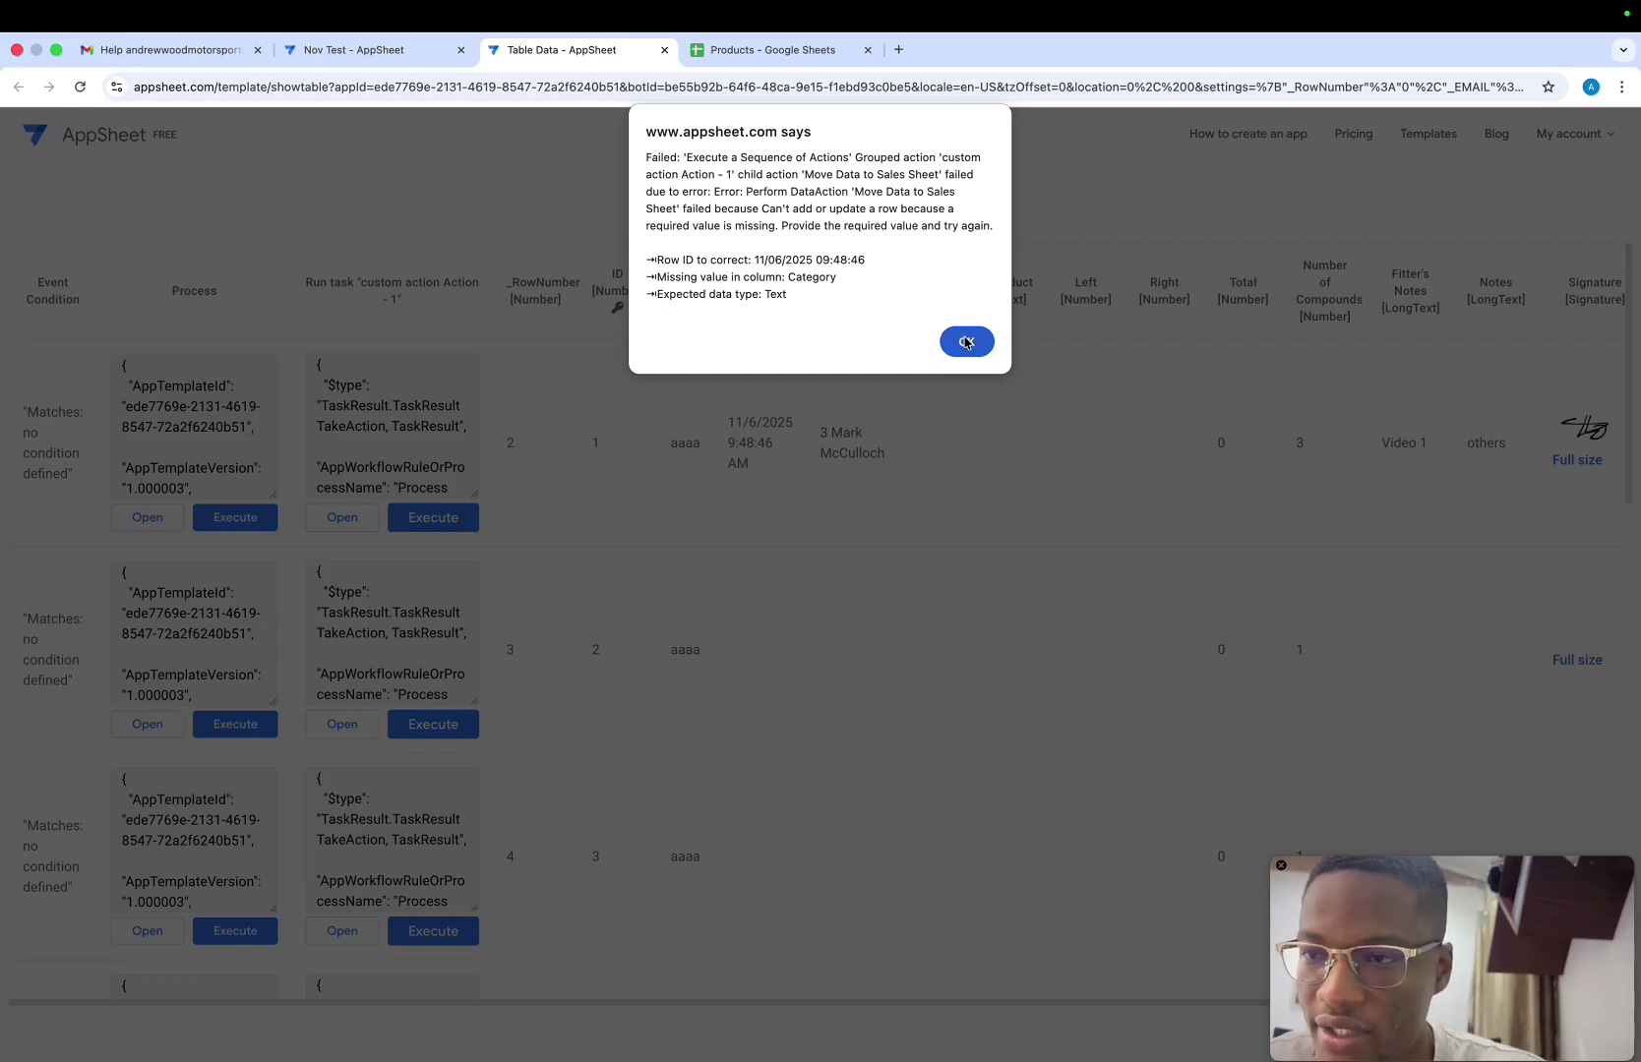
{"action": "left_click", "coordinate": [966, 341]}
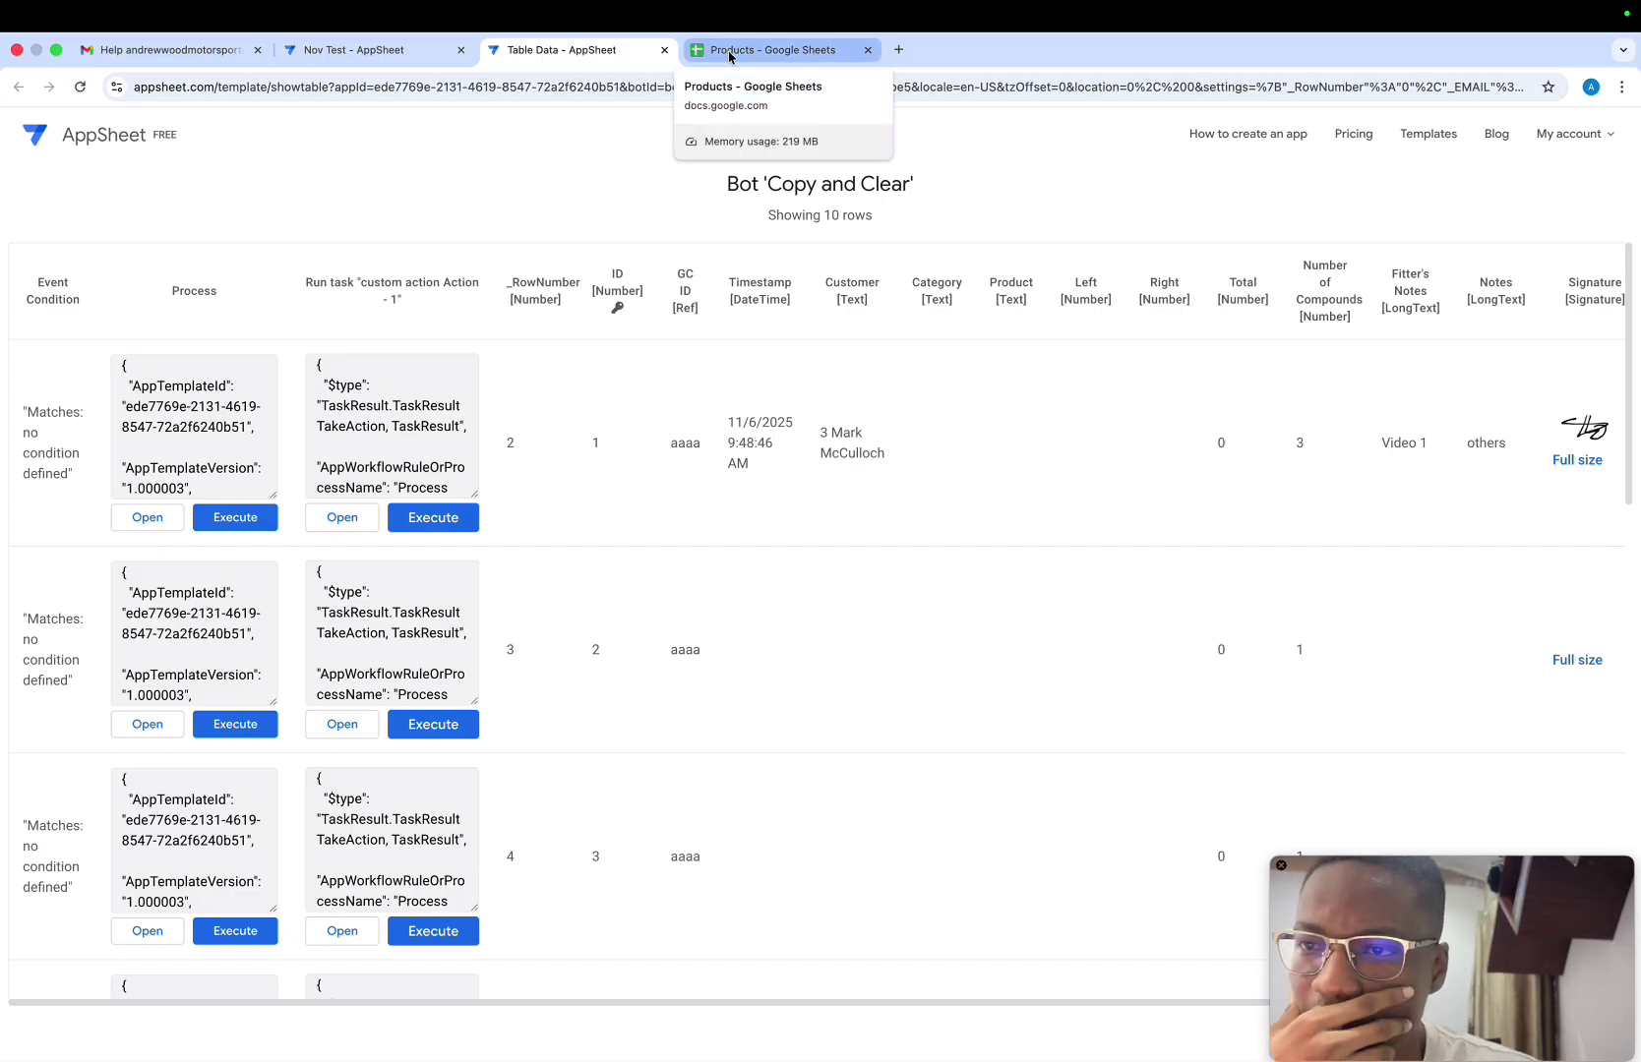
Return to the app editor and review the column mappings of the Entries Sheet action Move Data to Sales Sheet
{"action": "left_click", "coordinate": [372, 51]}
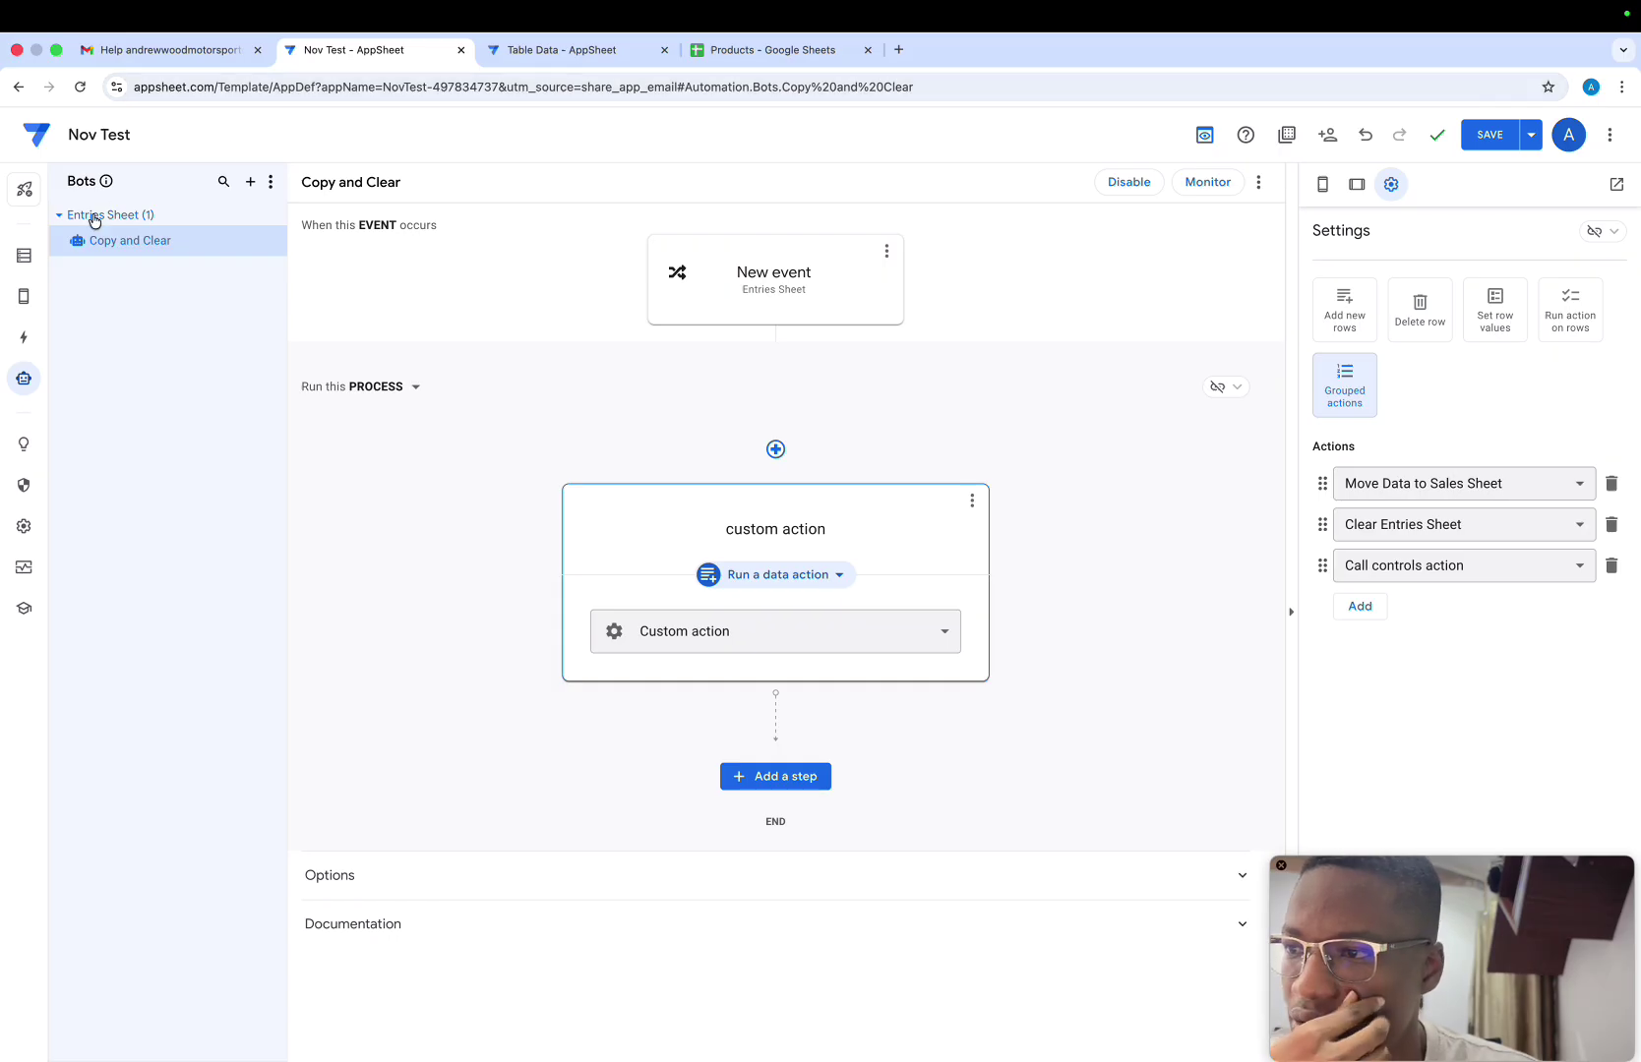
{"action": "left_click", "coordinate": [24, 337]}
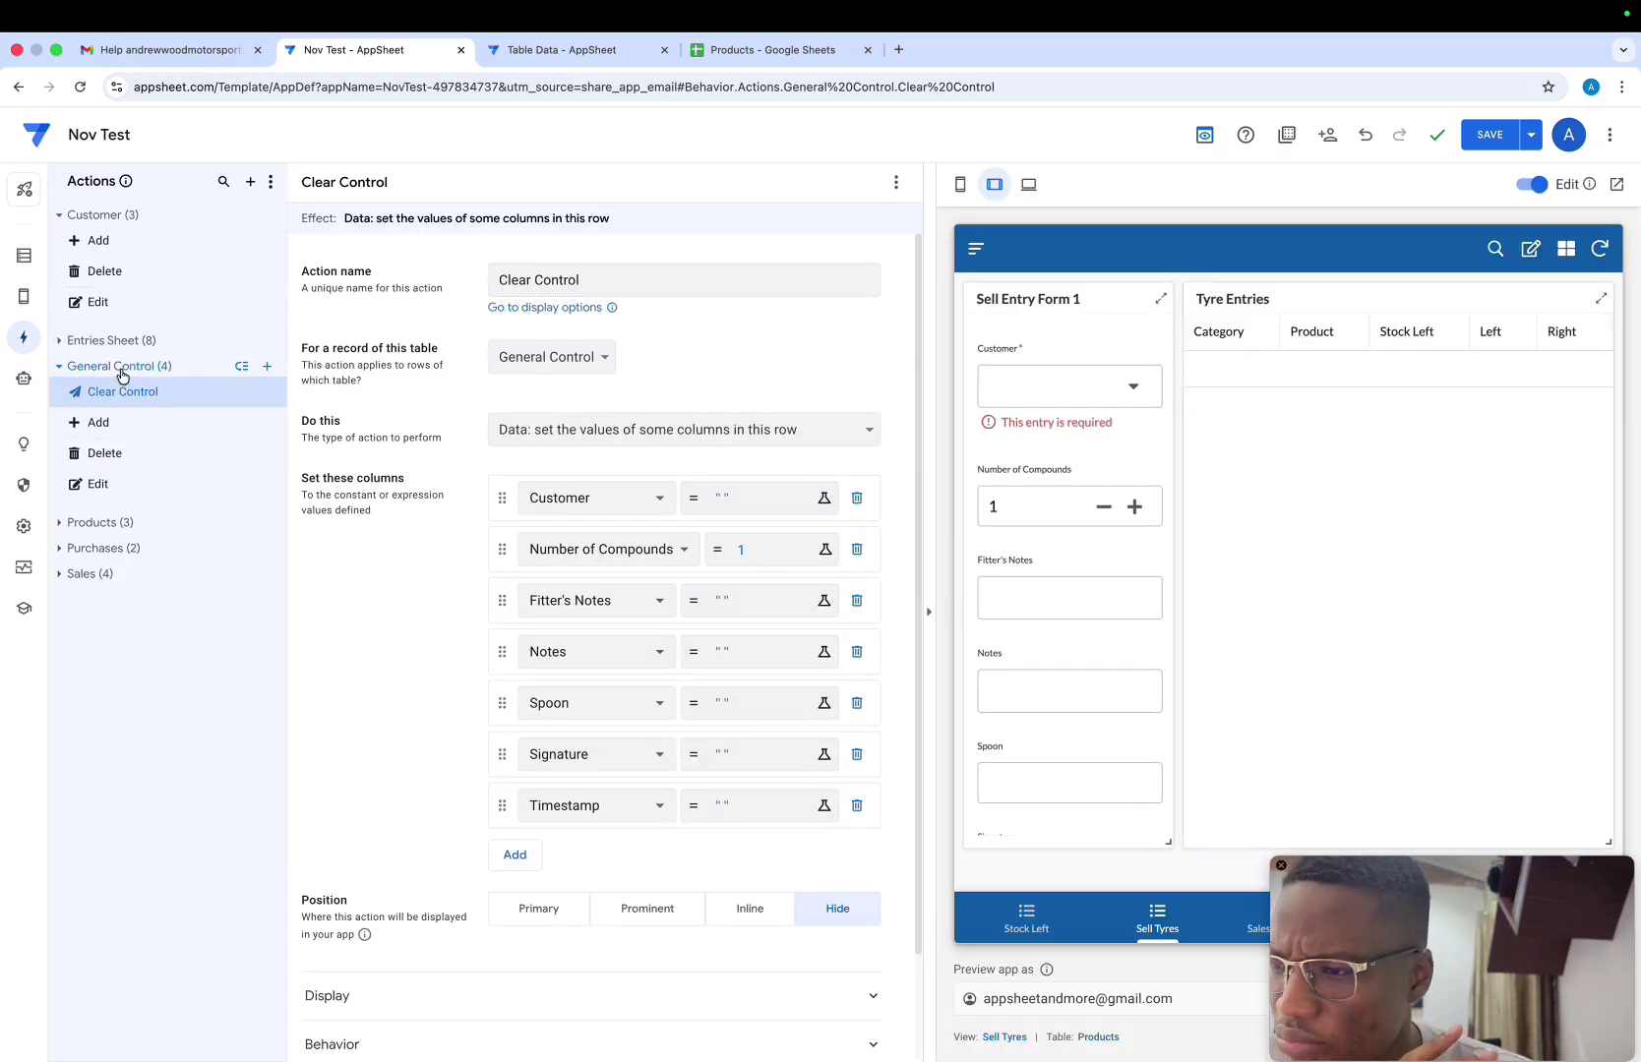
{"action": "left_click", "coordinate": [61, 366]}
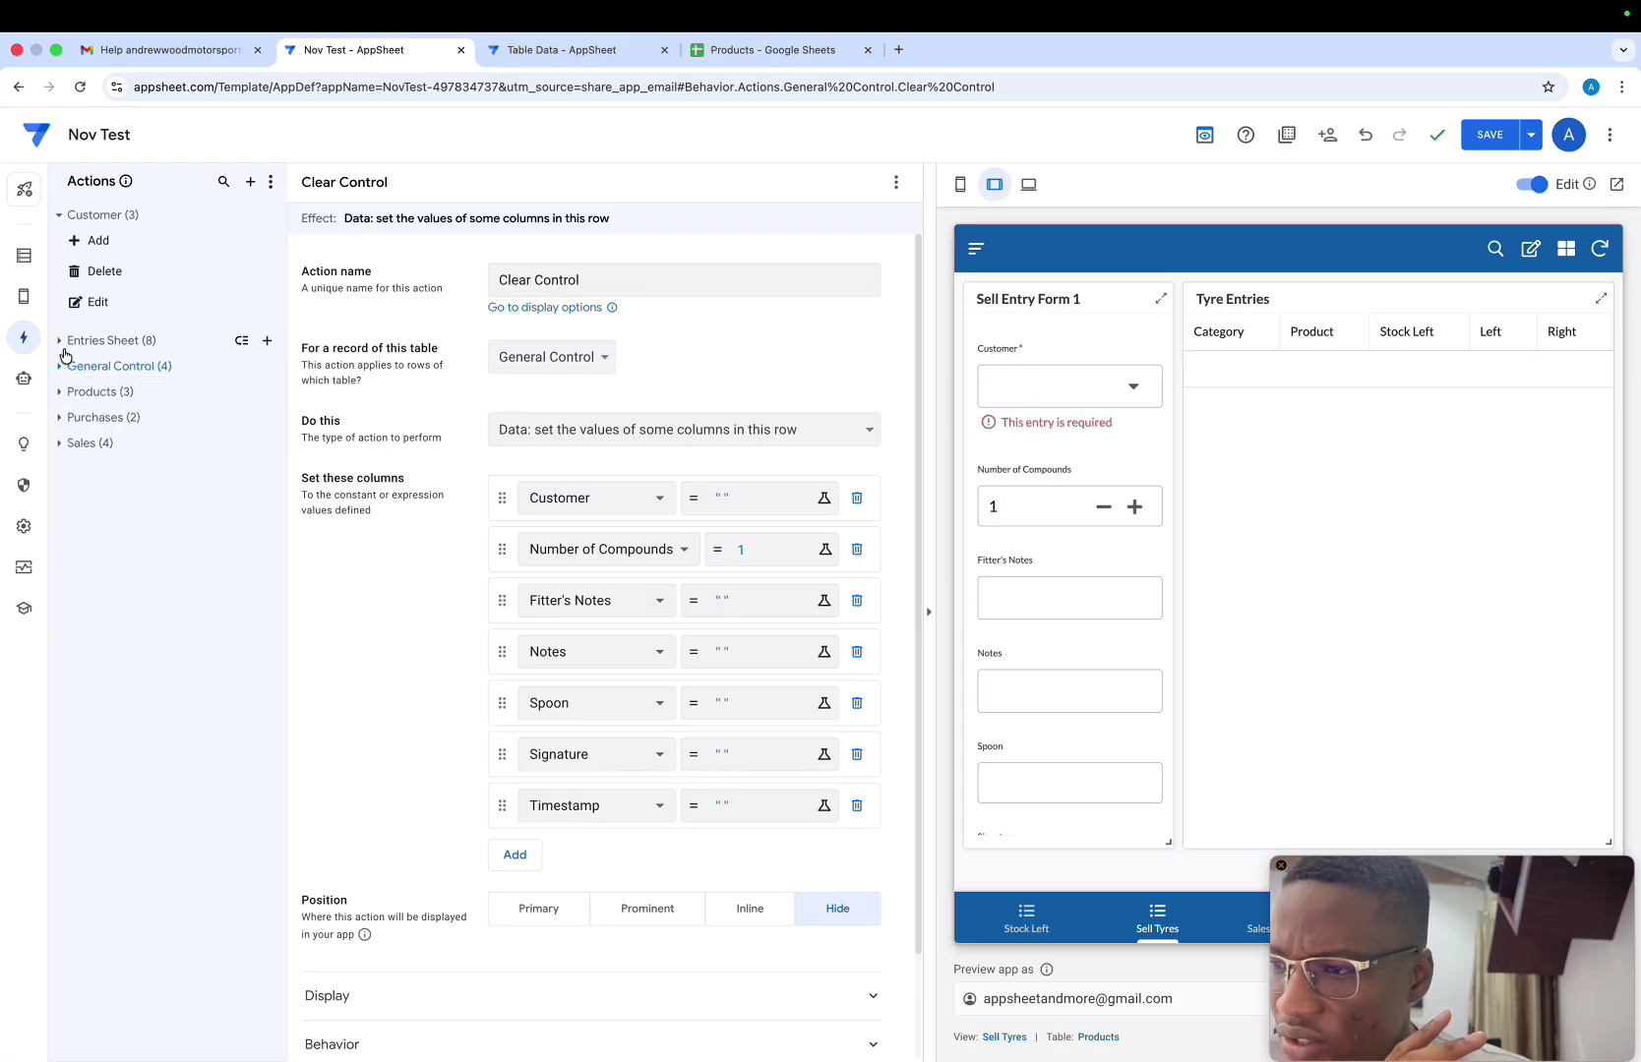
{"action": "left_click", "coordinate": [60, 340]}
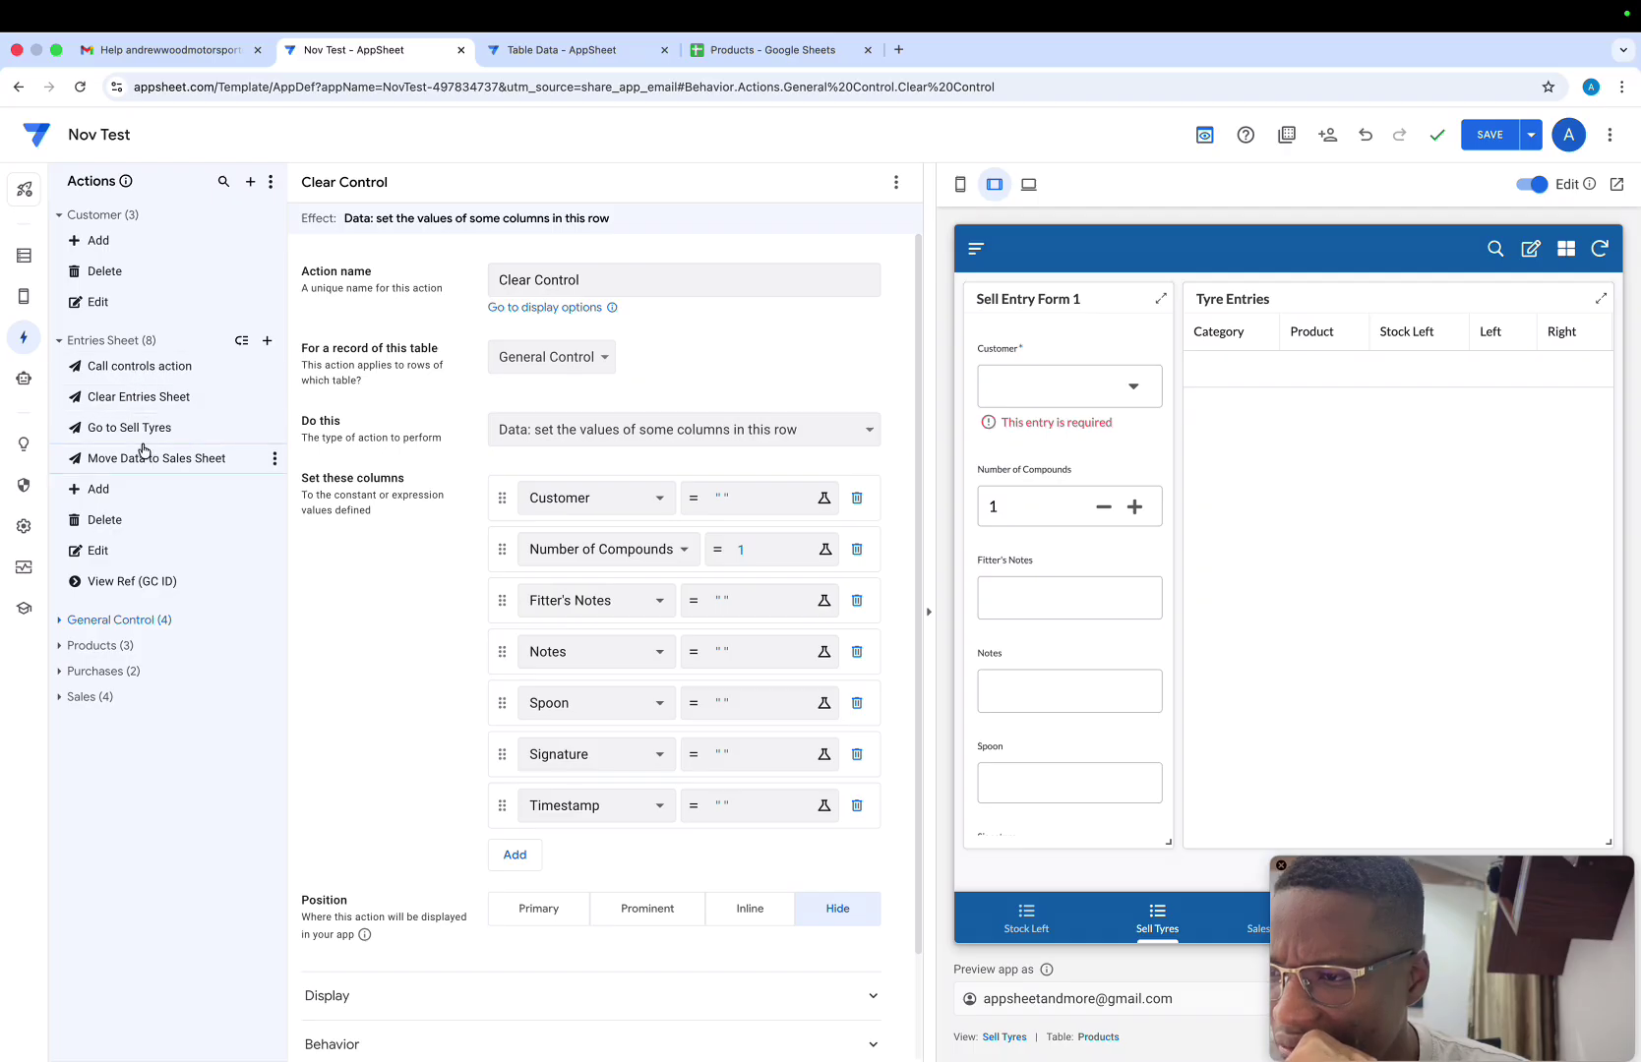
{"action": "left_click", "coordinate": [144, 460]}
{"action": "scroll", "coordinate": [415, 670], "scroll_direction": "down", "scroll_amount": 5}
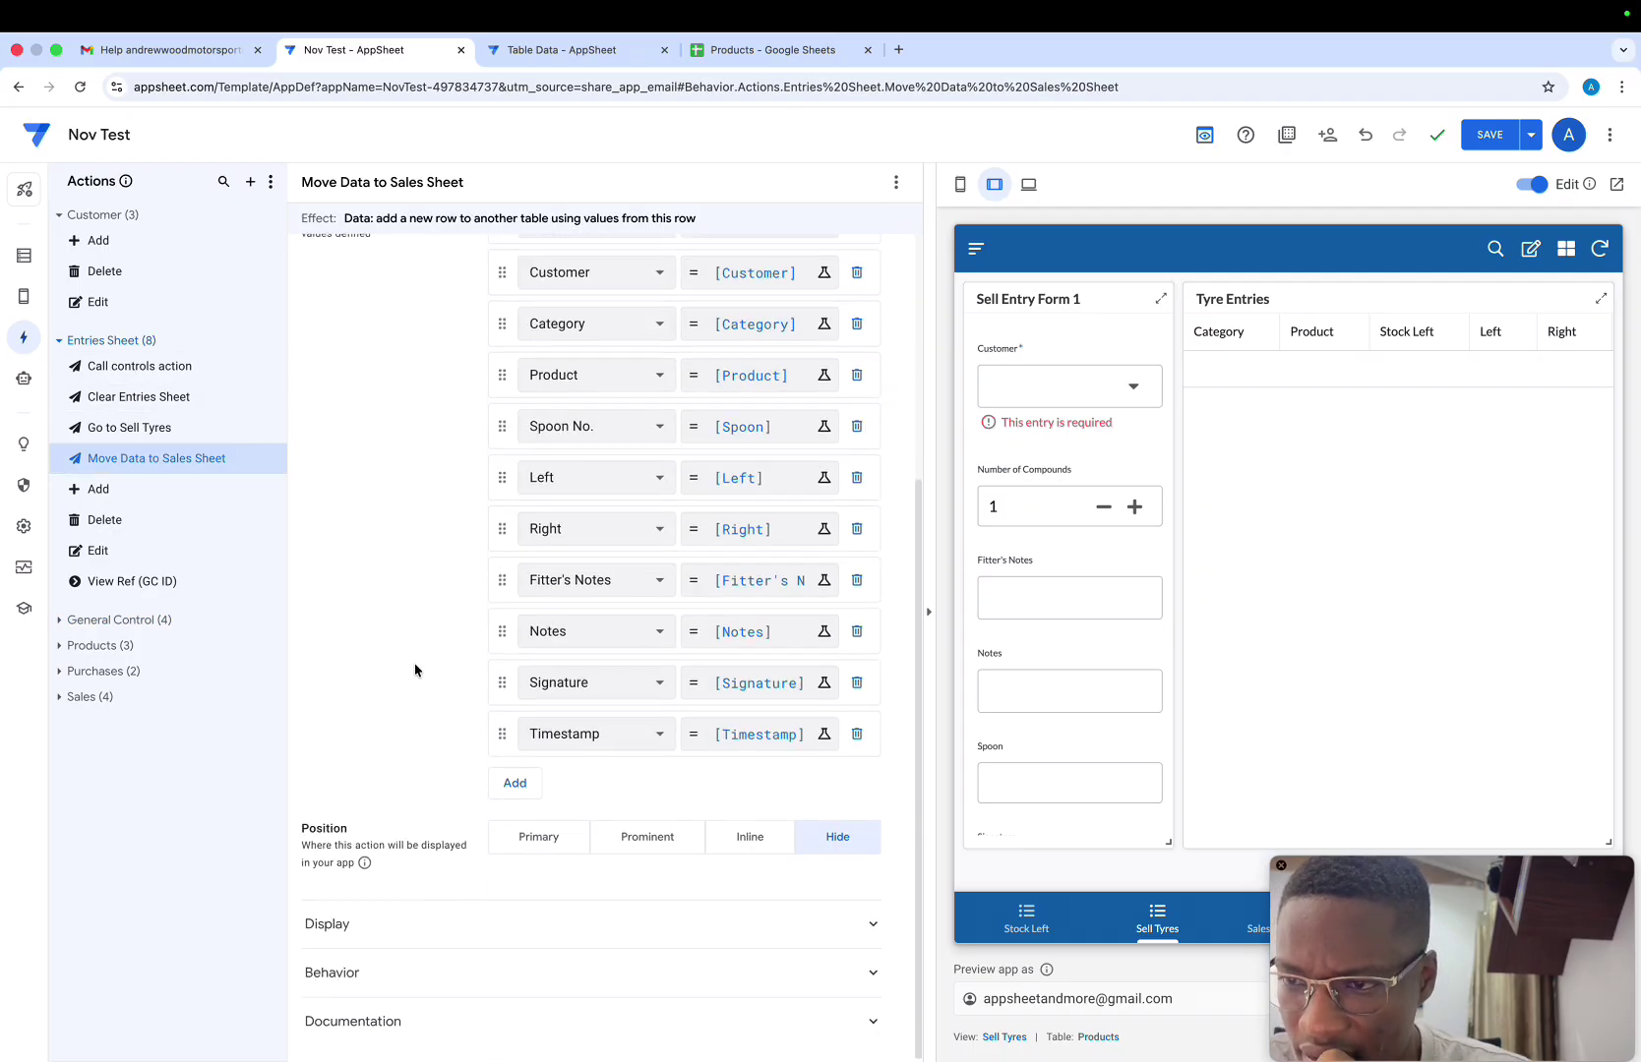
{"action": "scroll", "coordinate": [415, 670], "scroll_direction": "up", "scroll_amount": 1}
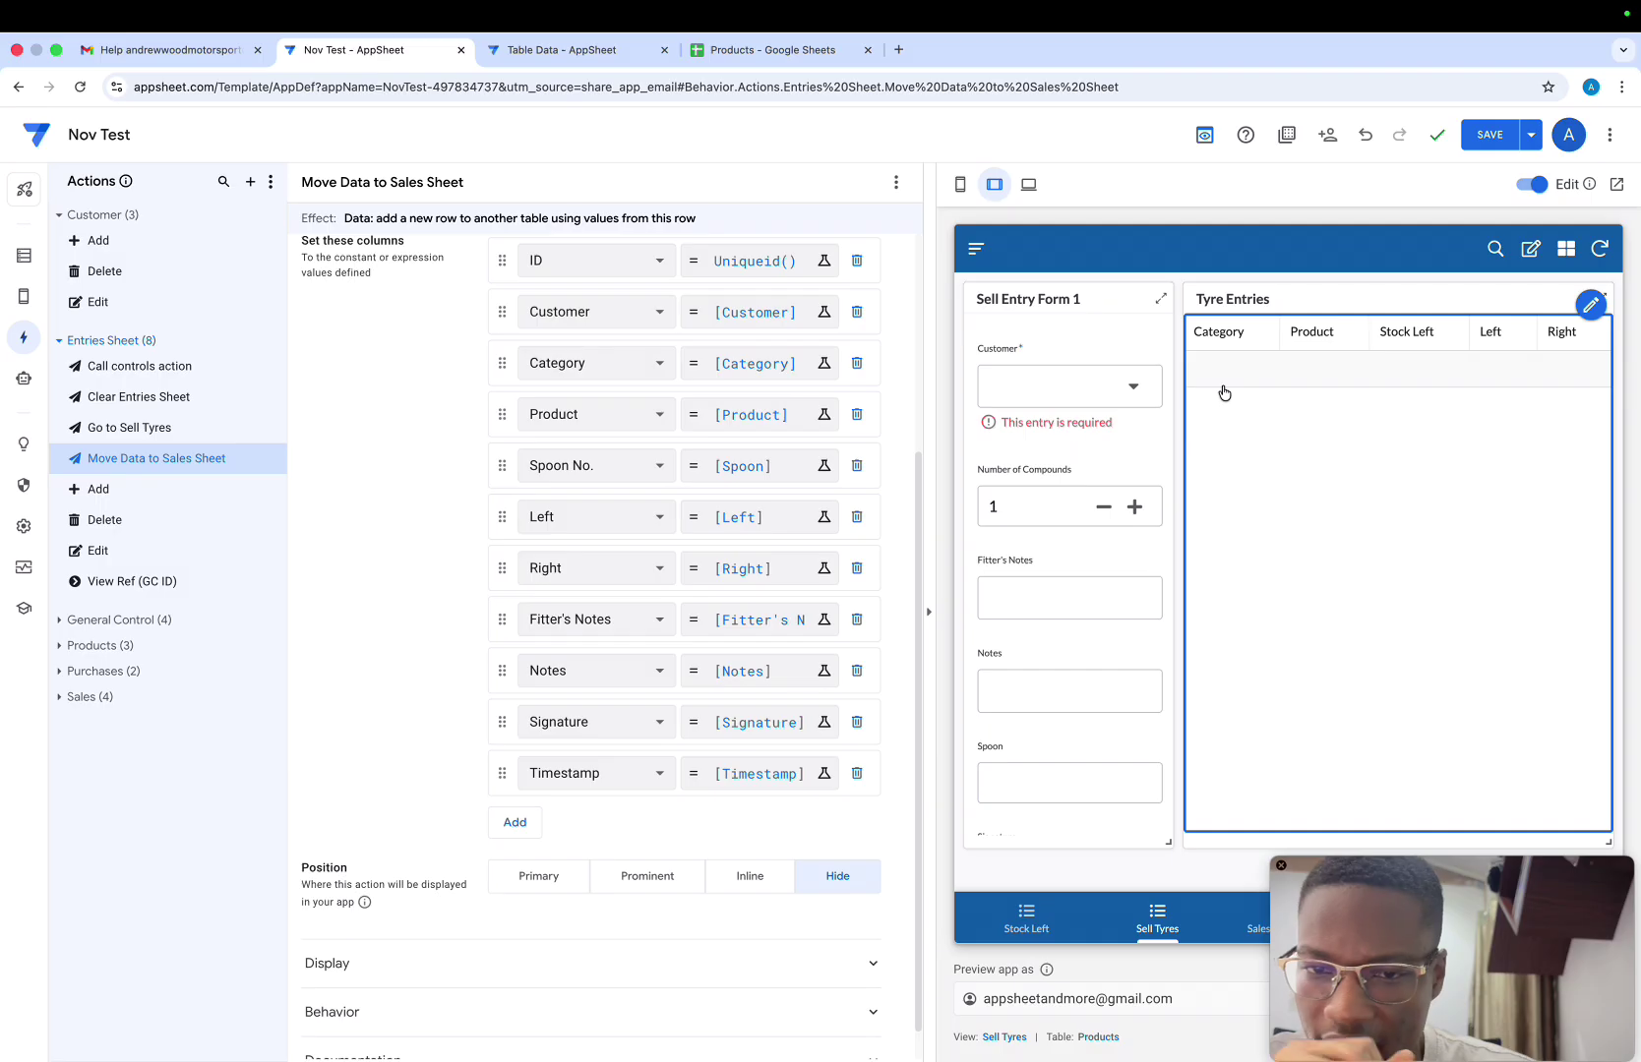
{"action": "scroll", "coordinate": [610, 472], "scroll_direction": "down", "scroll_amount": 1}
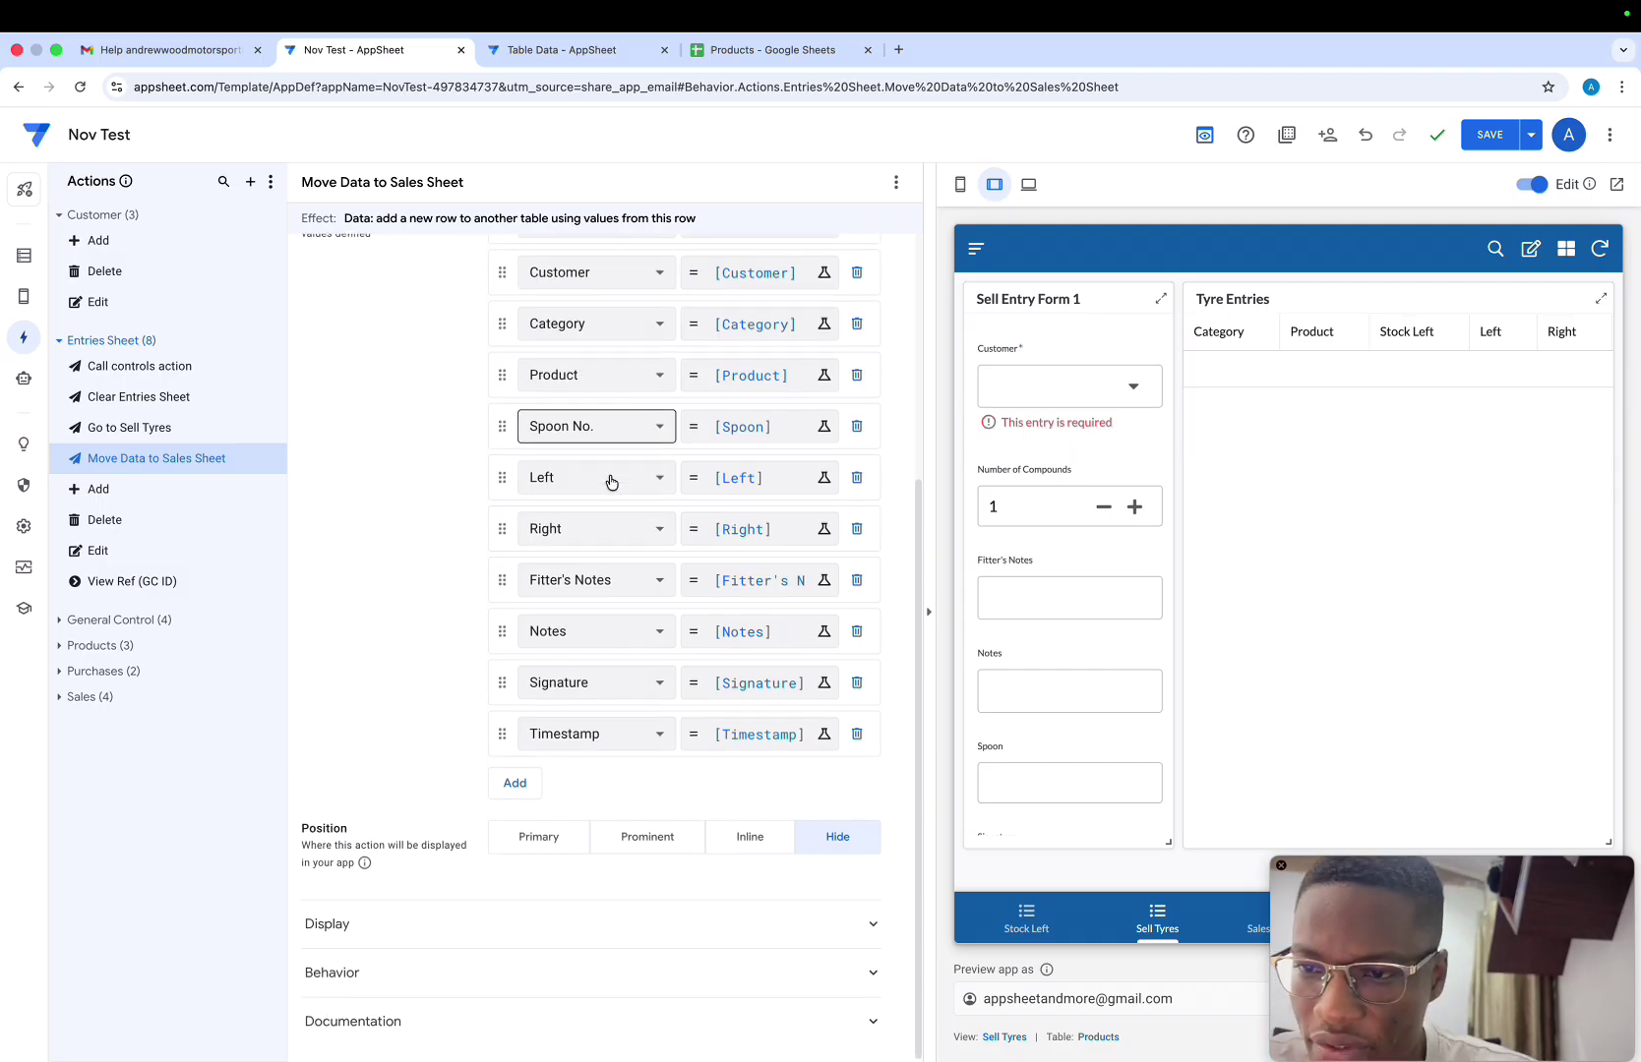
{"action": "scroll", "coordinate": [571, 453], "scroll_direction": "up", "scroll_amount": 2}
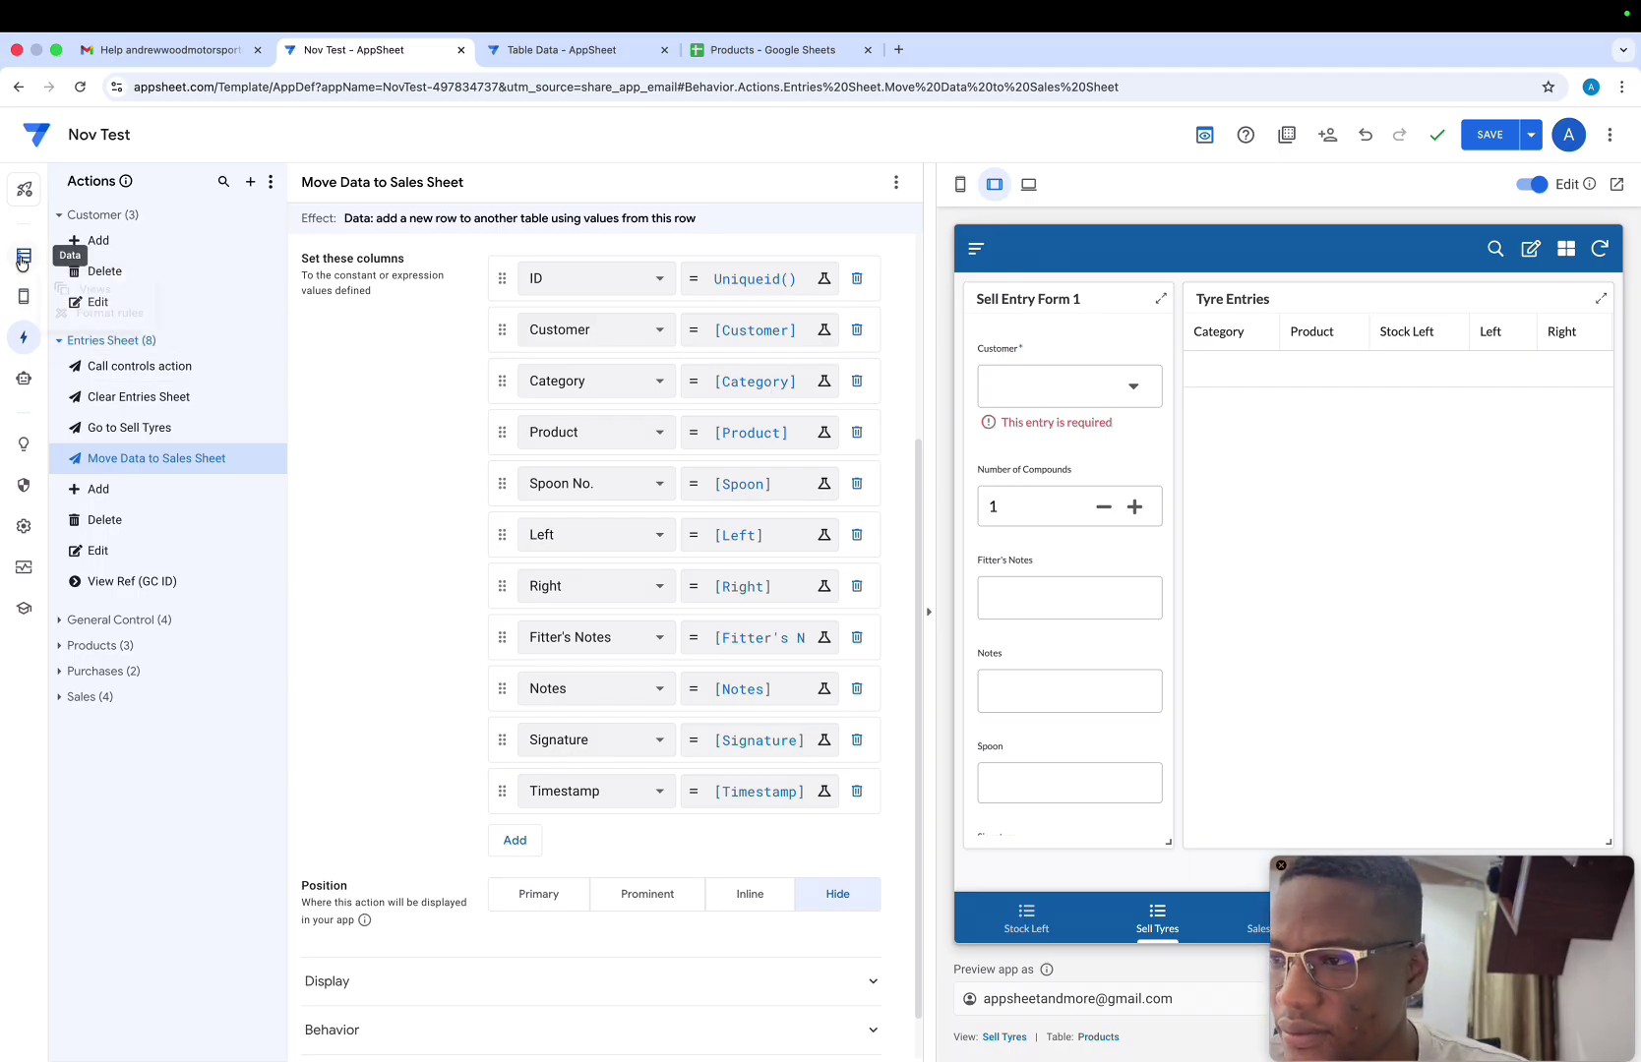
Inspect the Data Validity settings of the Category column in the Sales table
{"action": "left_click", "coordinate": [24, 256]}
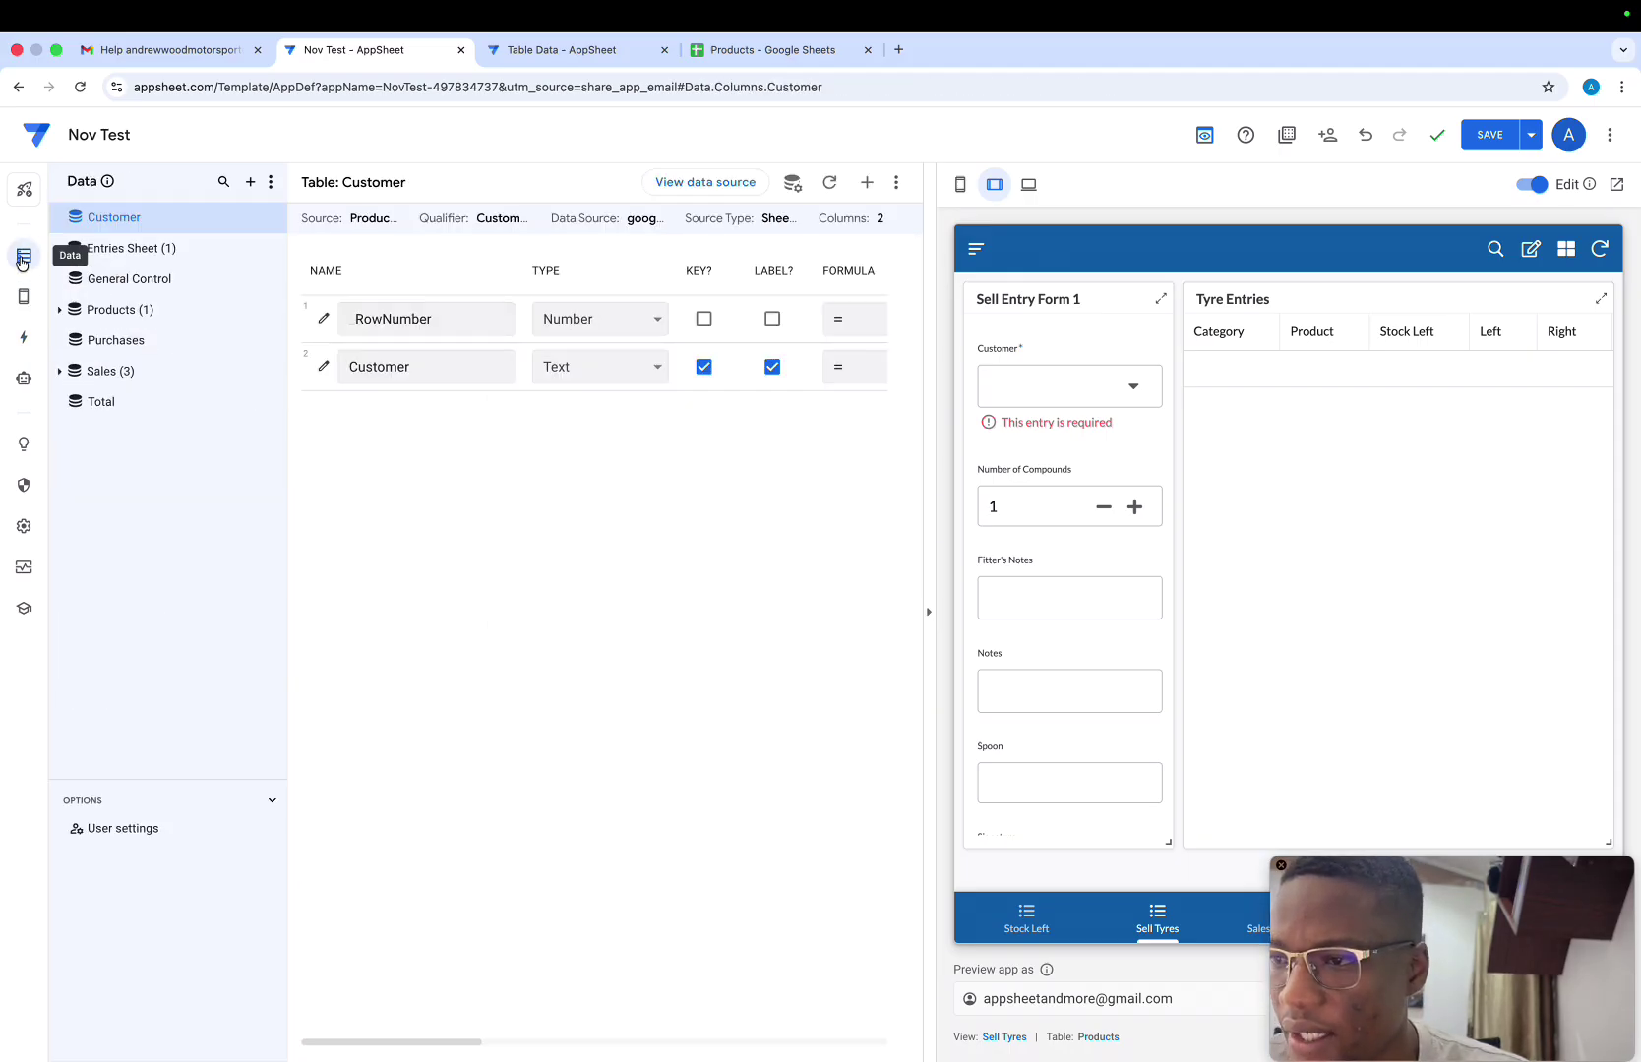
{"action": "left_click", "coordinate": [130, 371]}
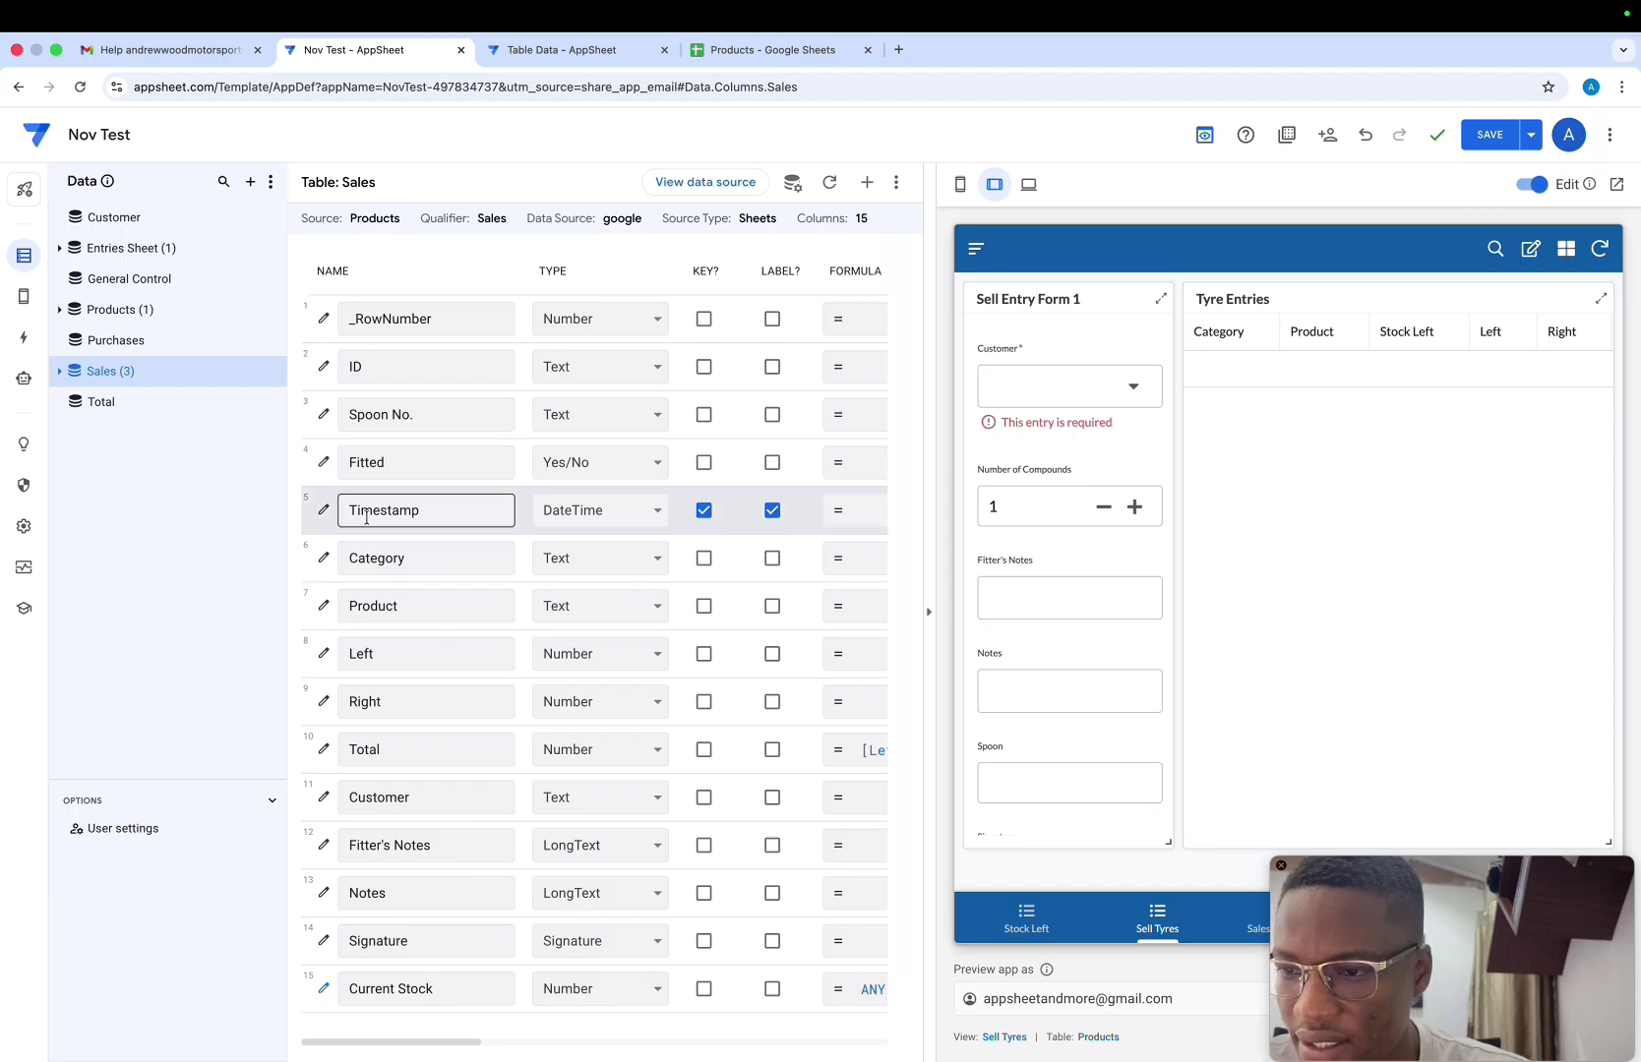
{"action": "left_click", "coordinate": [324, 558]}
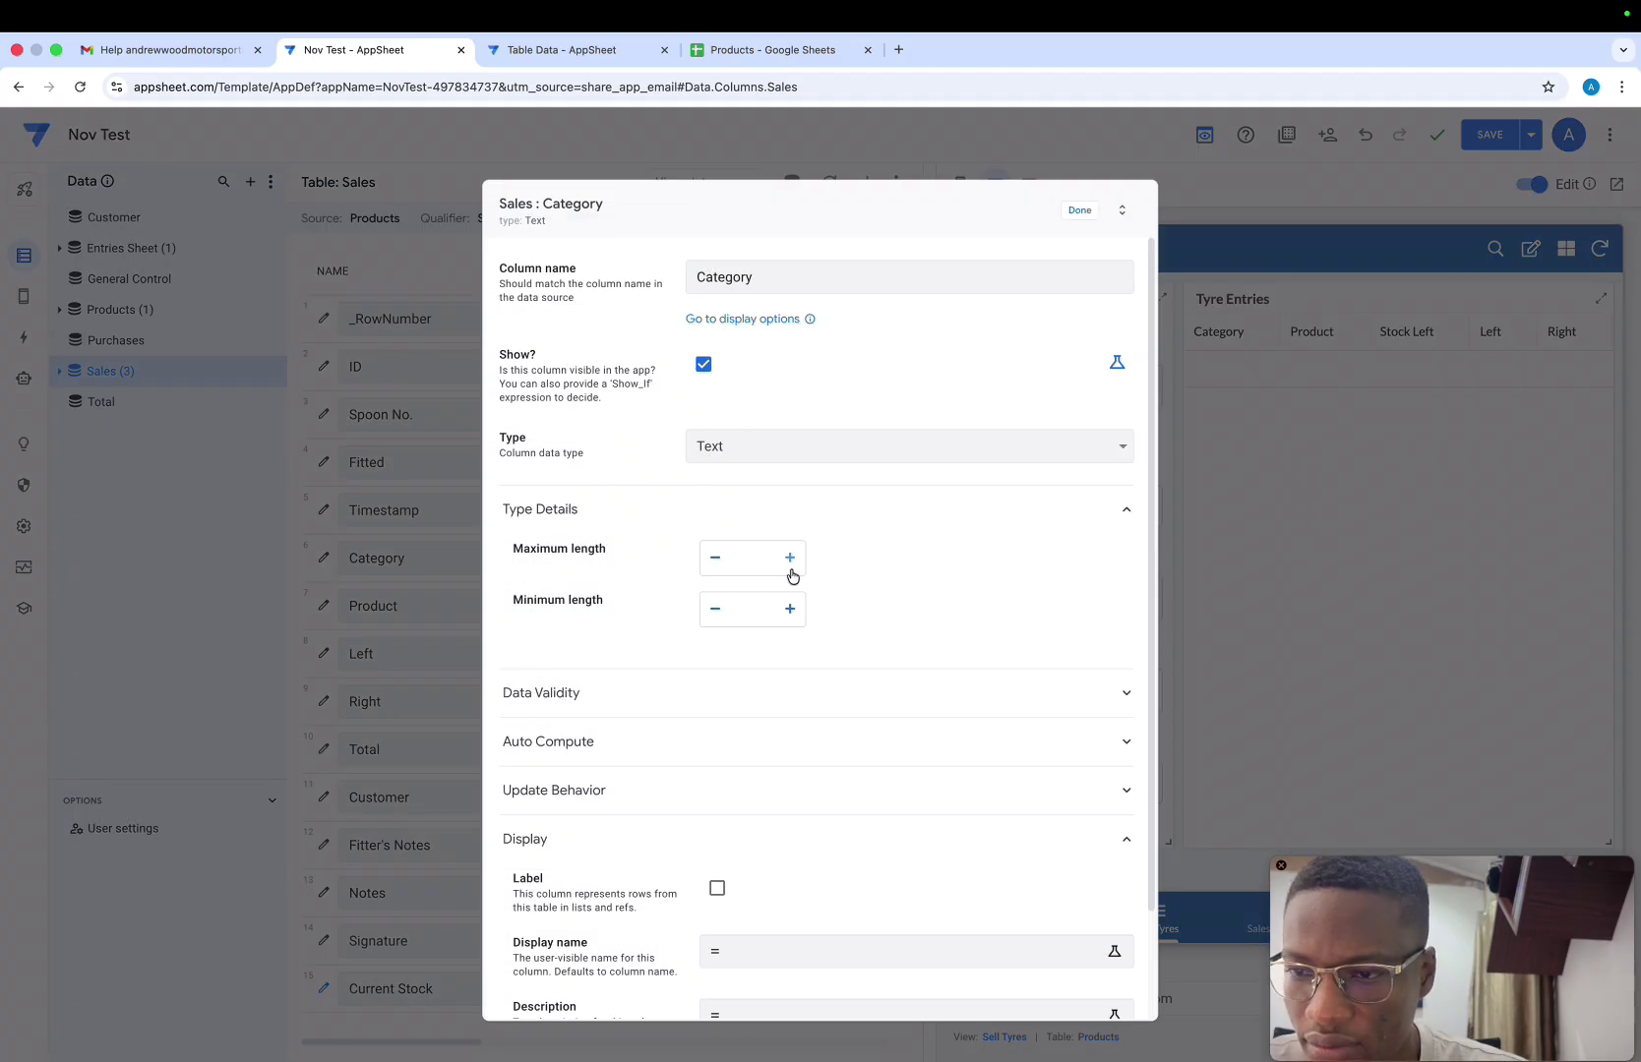
{"action": "left_click", "coordinate": [700, 689]}
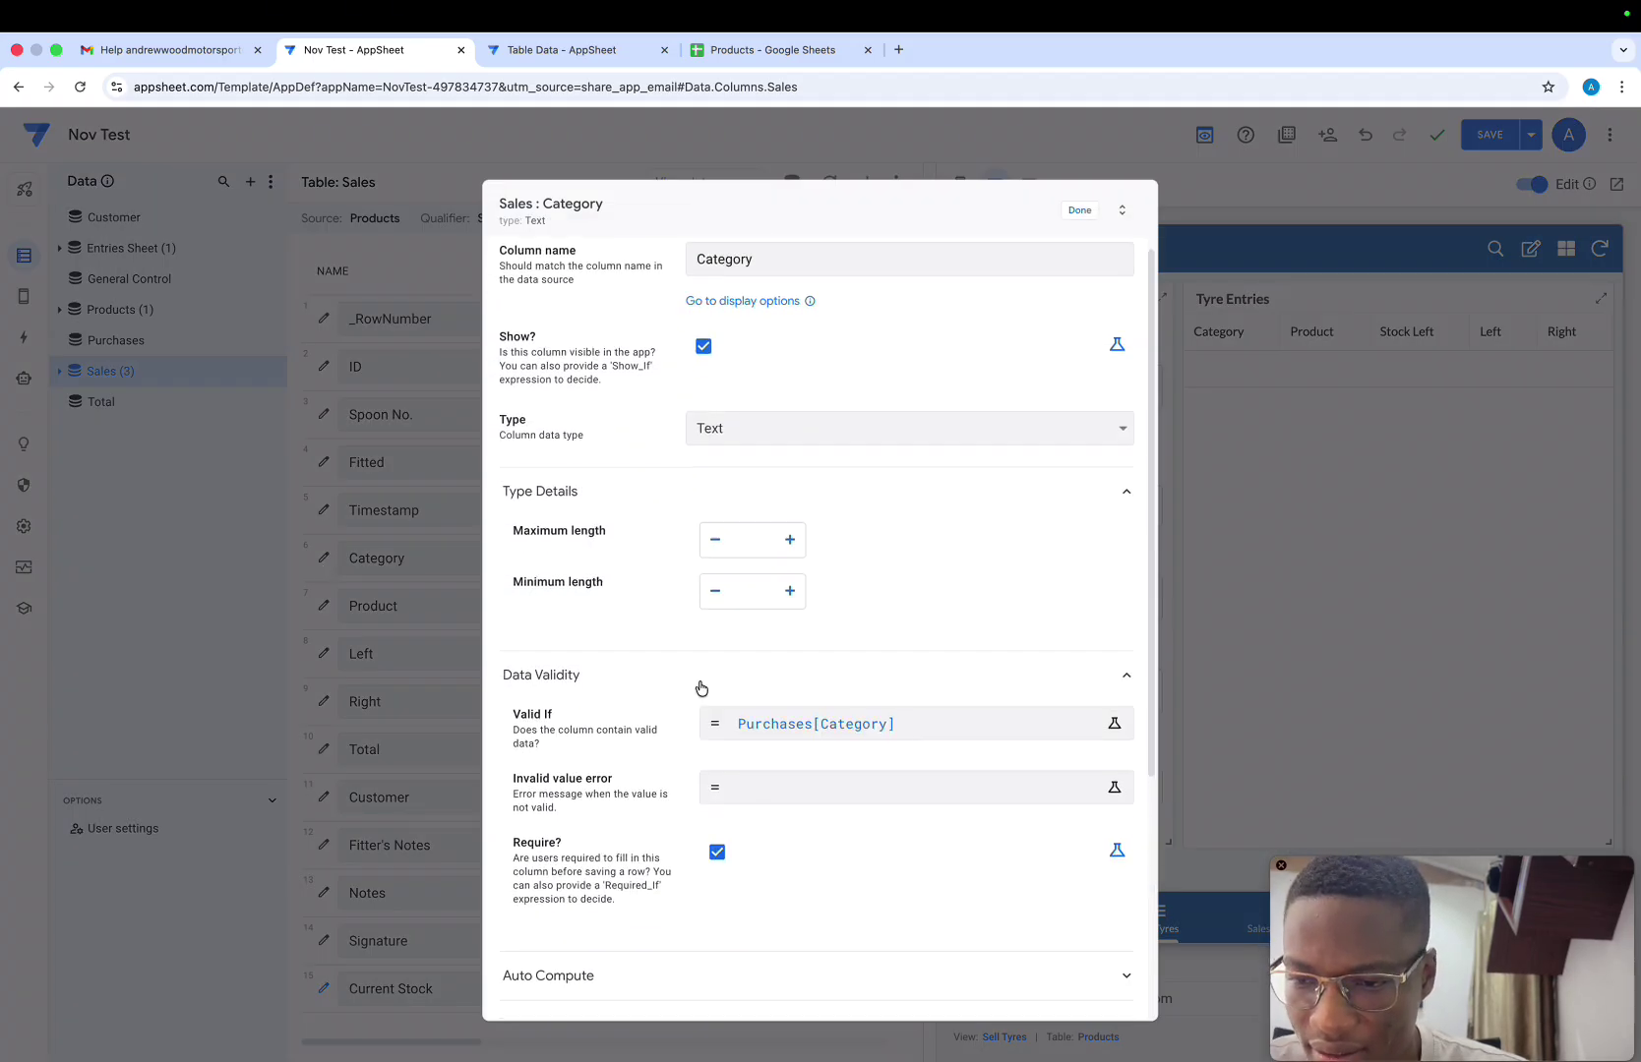
{"action": "scroll", "coordinate": [704, 680], "scroll_direction": "down", "scroll_amount": 1}
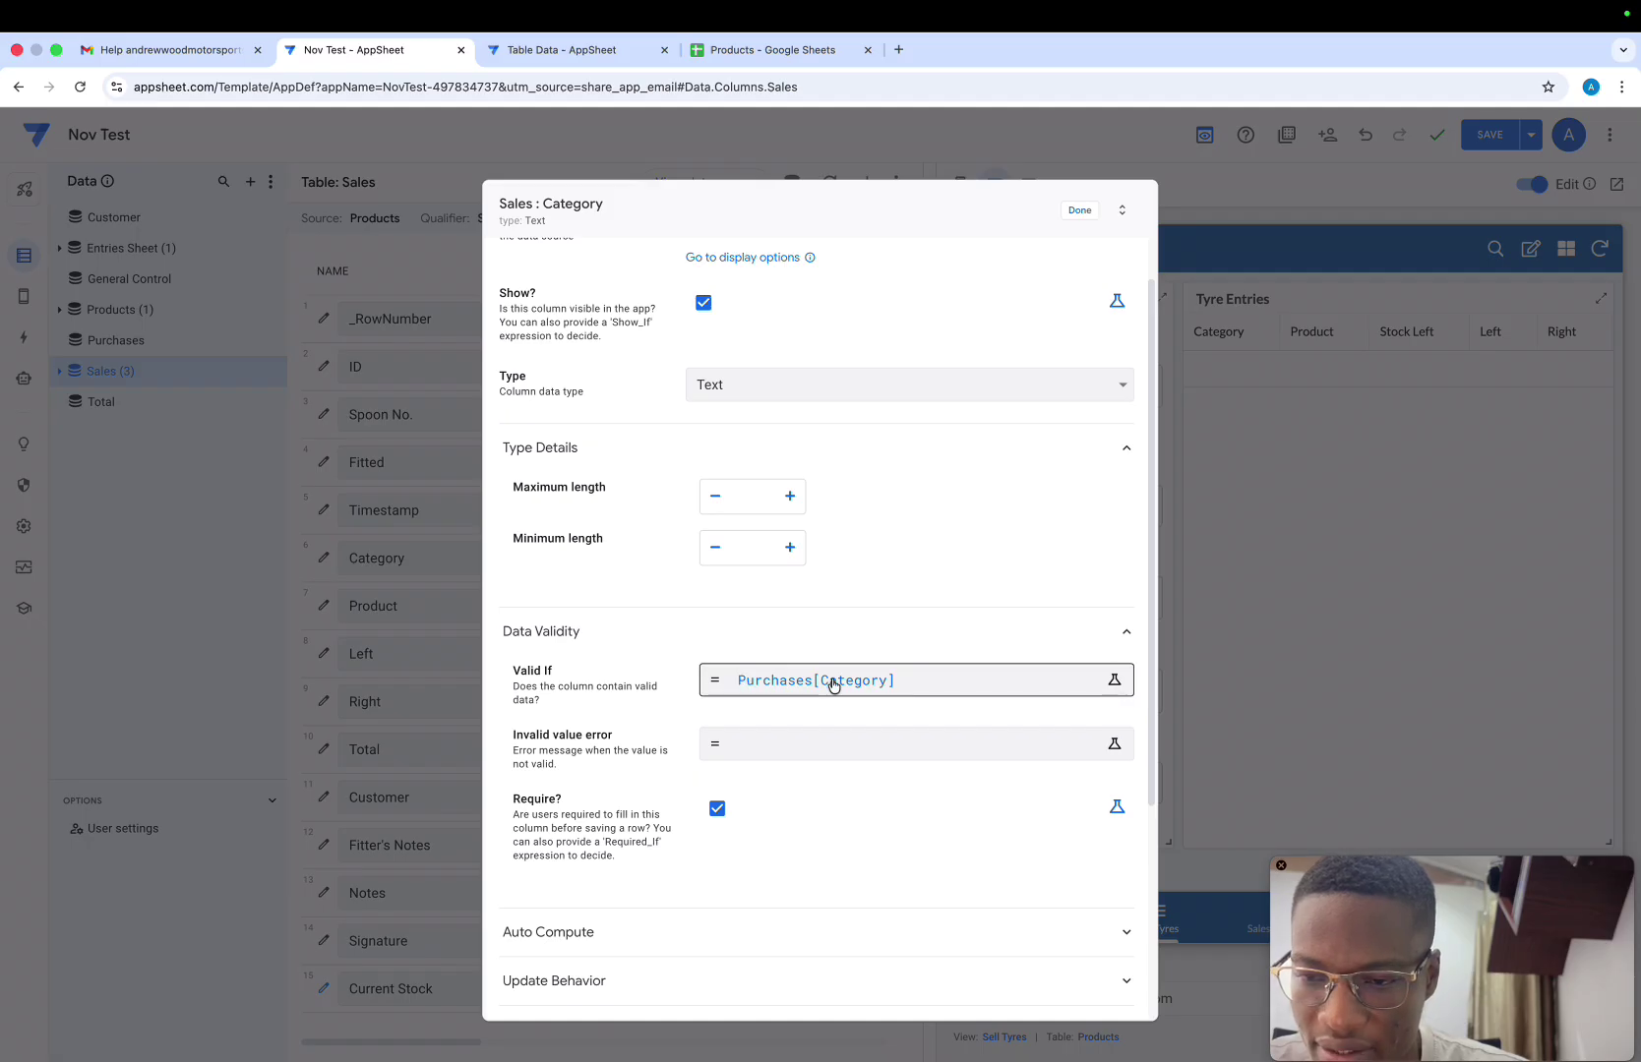
{"action": "left_click", "coordinate": [1079, 211]}
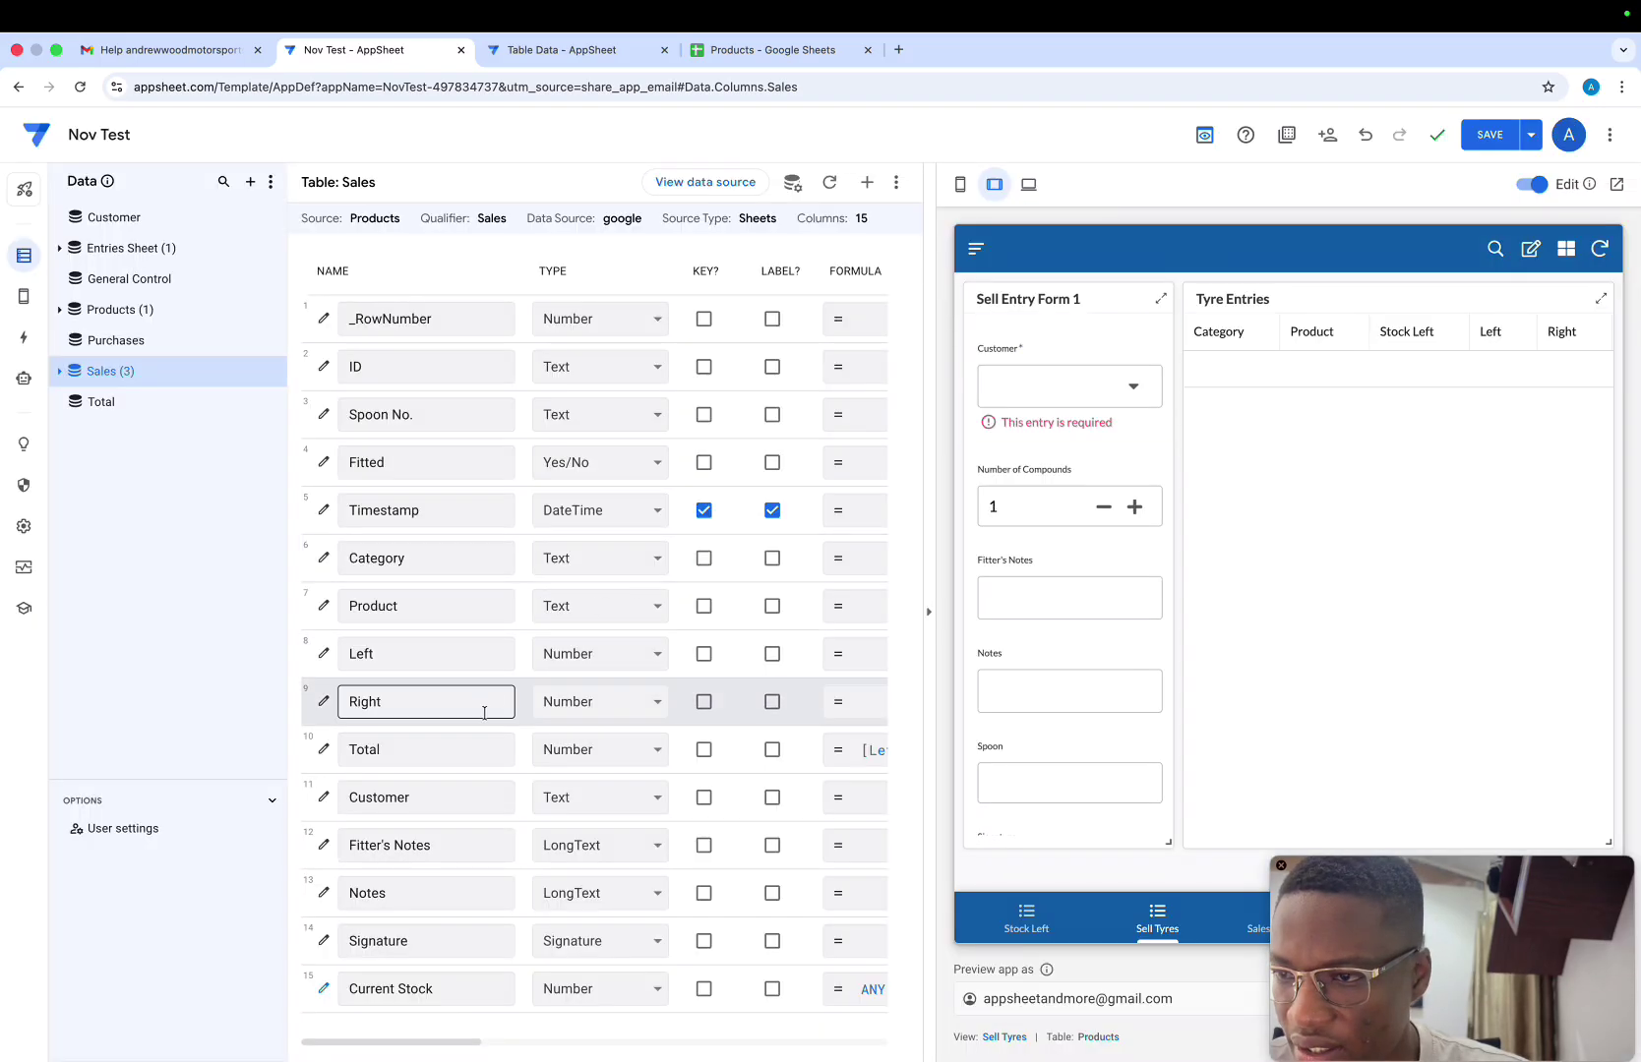
View the data of the Purchases table to check its Category values, and return to the app editor
{"action": "left_click", "coordinate": [155, 352]}
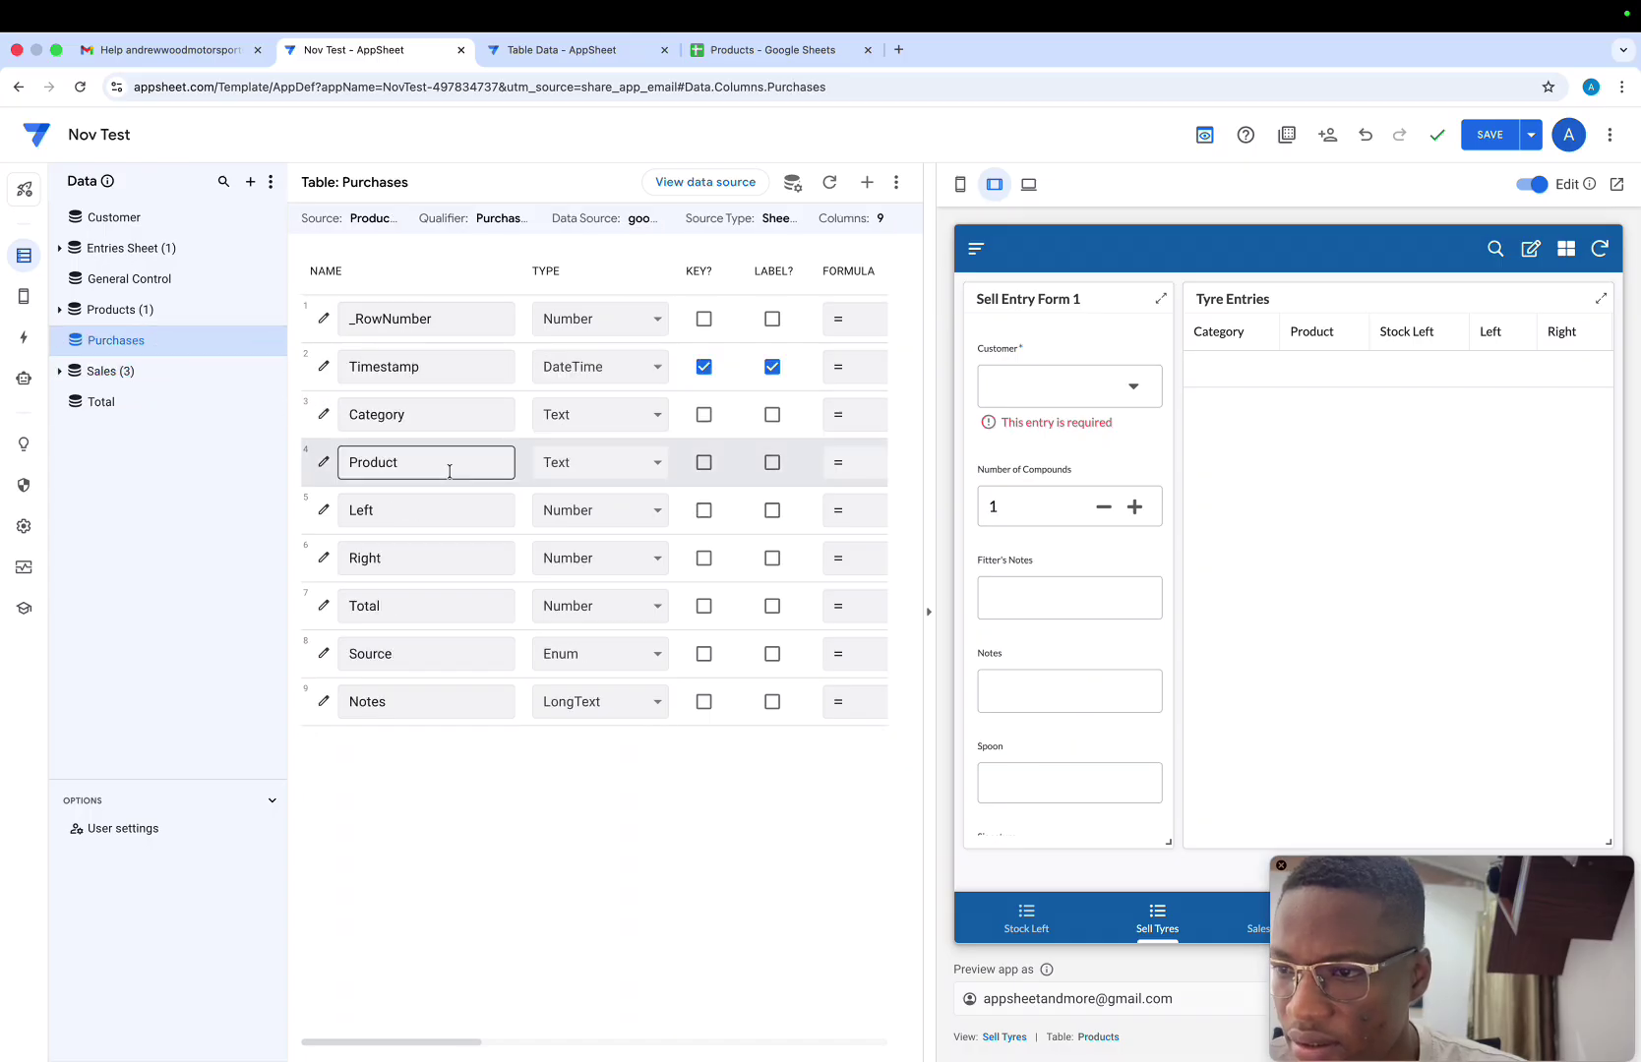
{"action": "left_click", "coordinate": [896, 184]}
{"action": "left_click", "coordinate": [925, 209]}
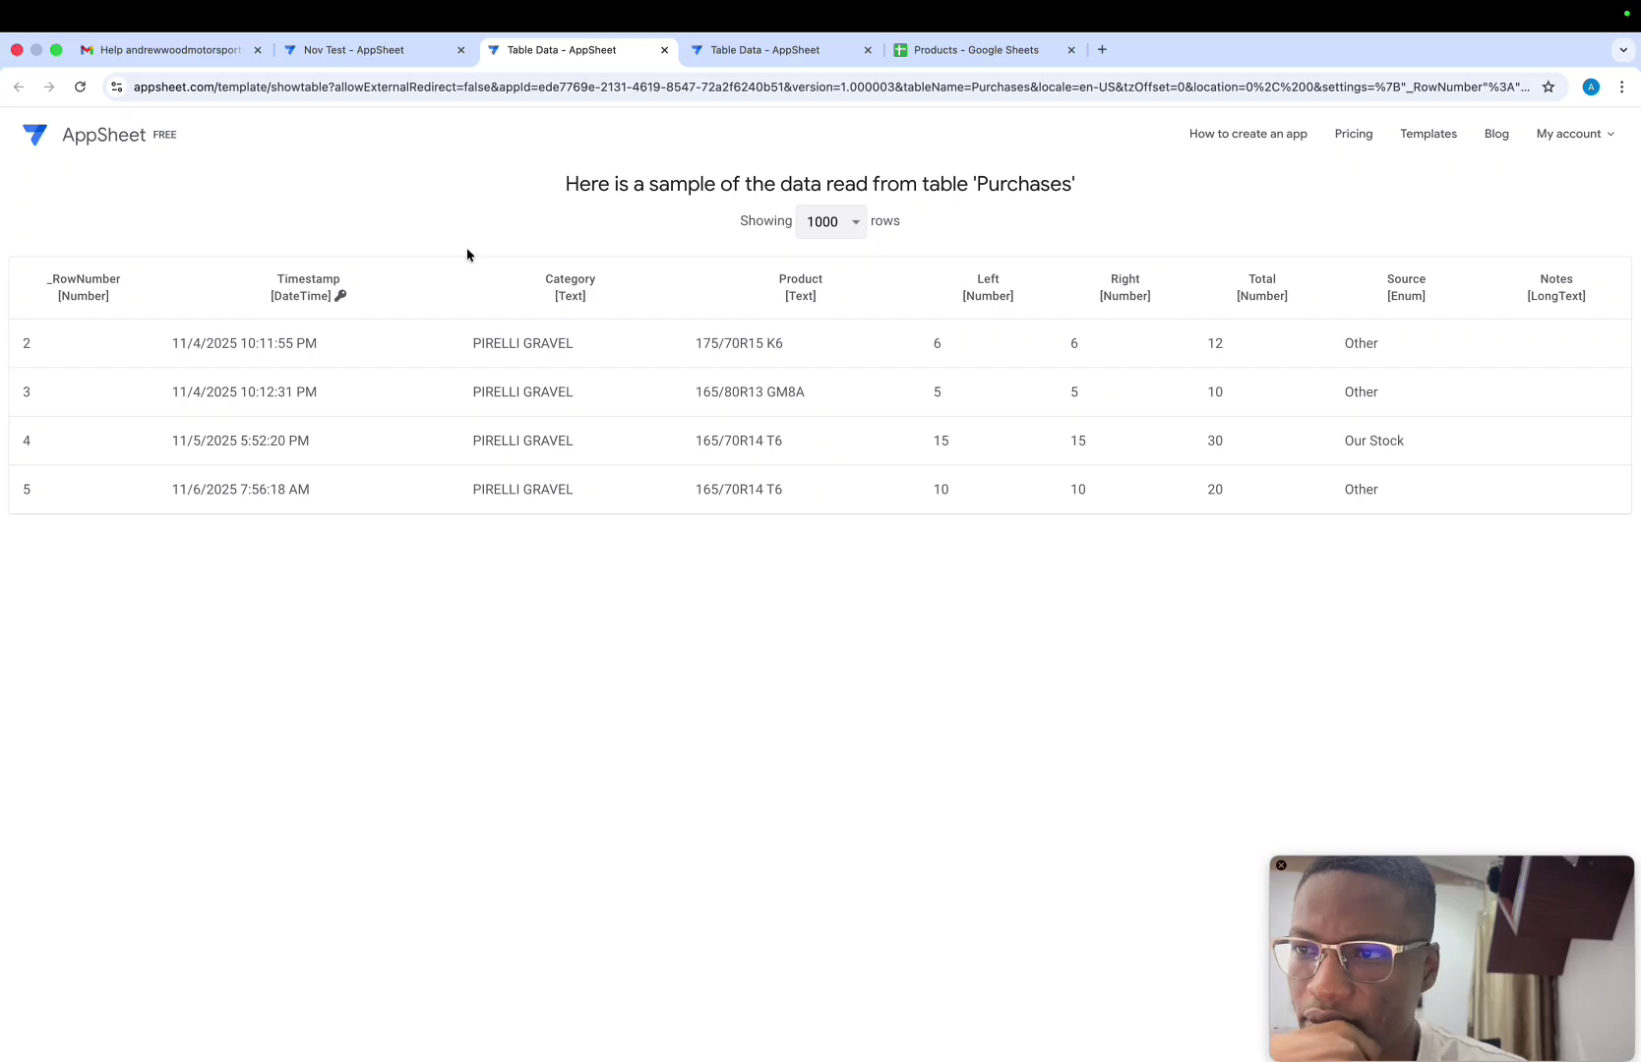
{"action": "left_click", "coordinate": [375, 53]}
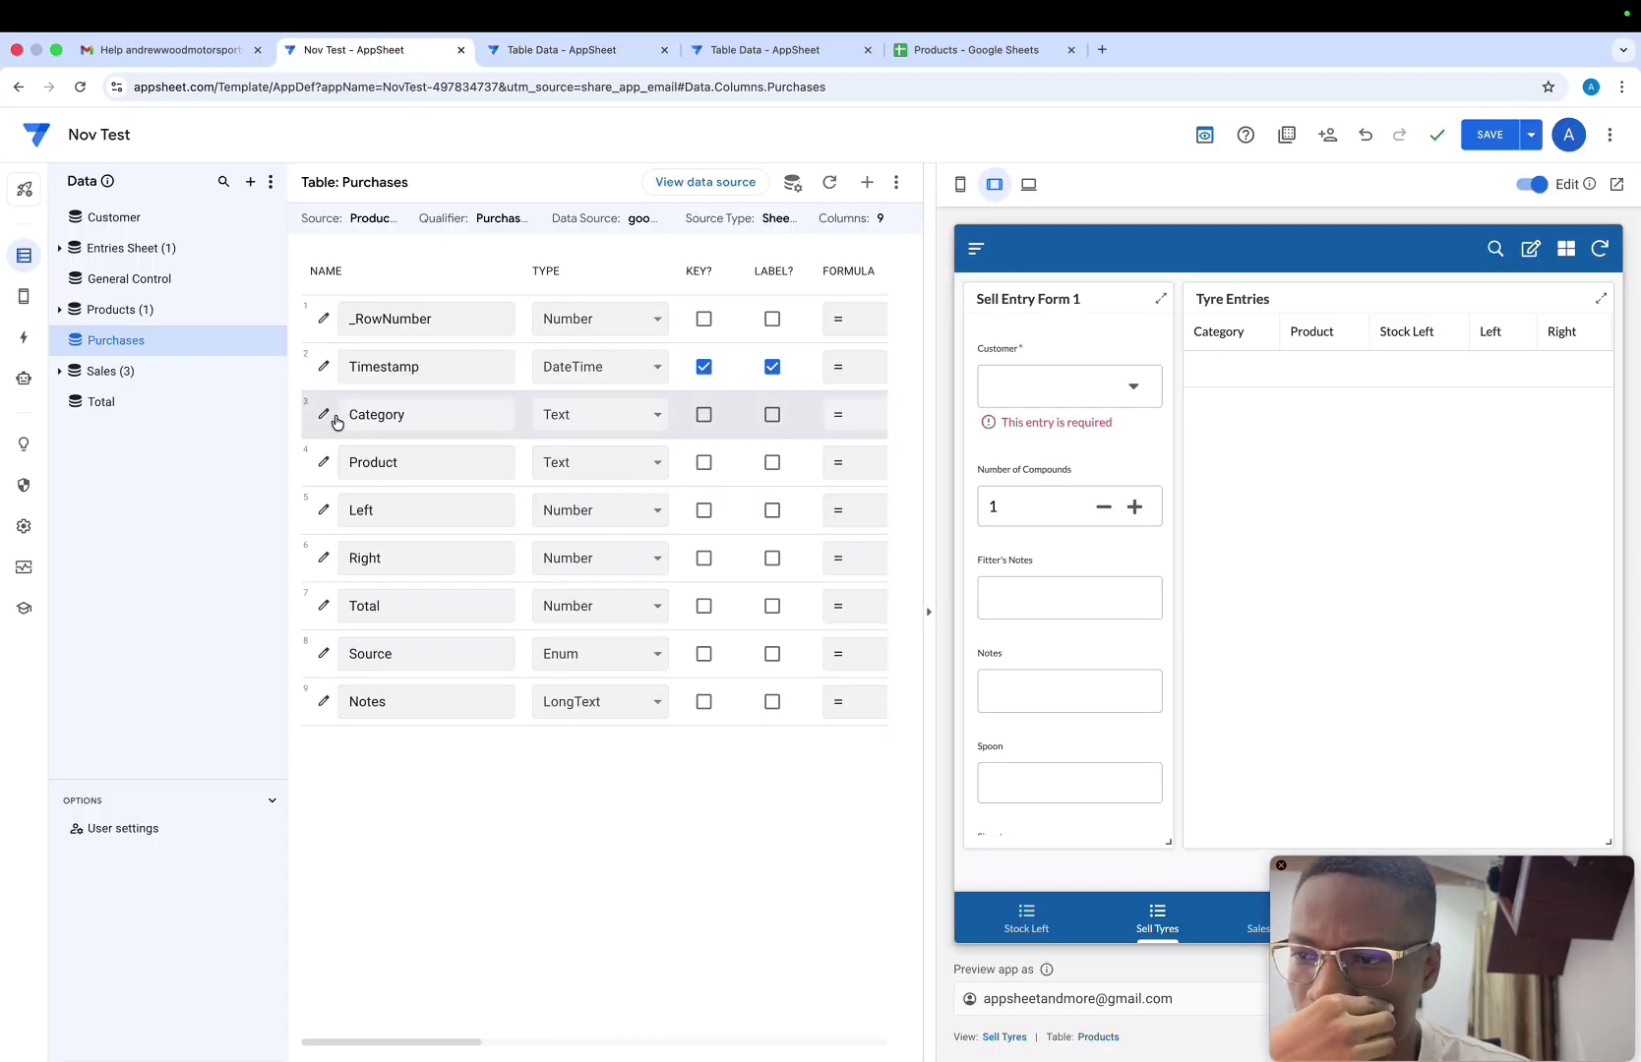
Make the Category column of the Sales table not required under its Data Validity settings, and save the app
{"action": "left_click", "coordinate": [115, 371]}
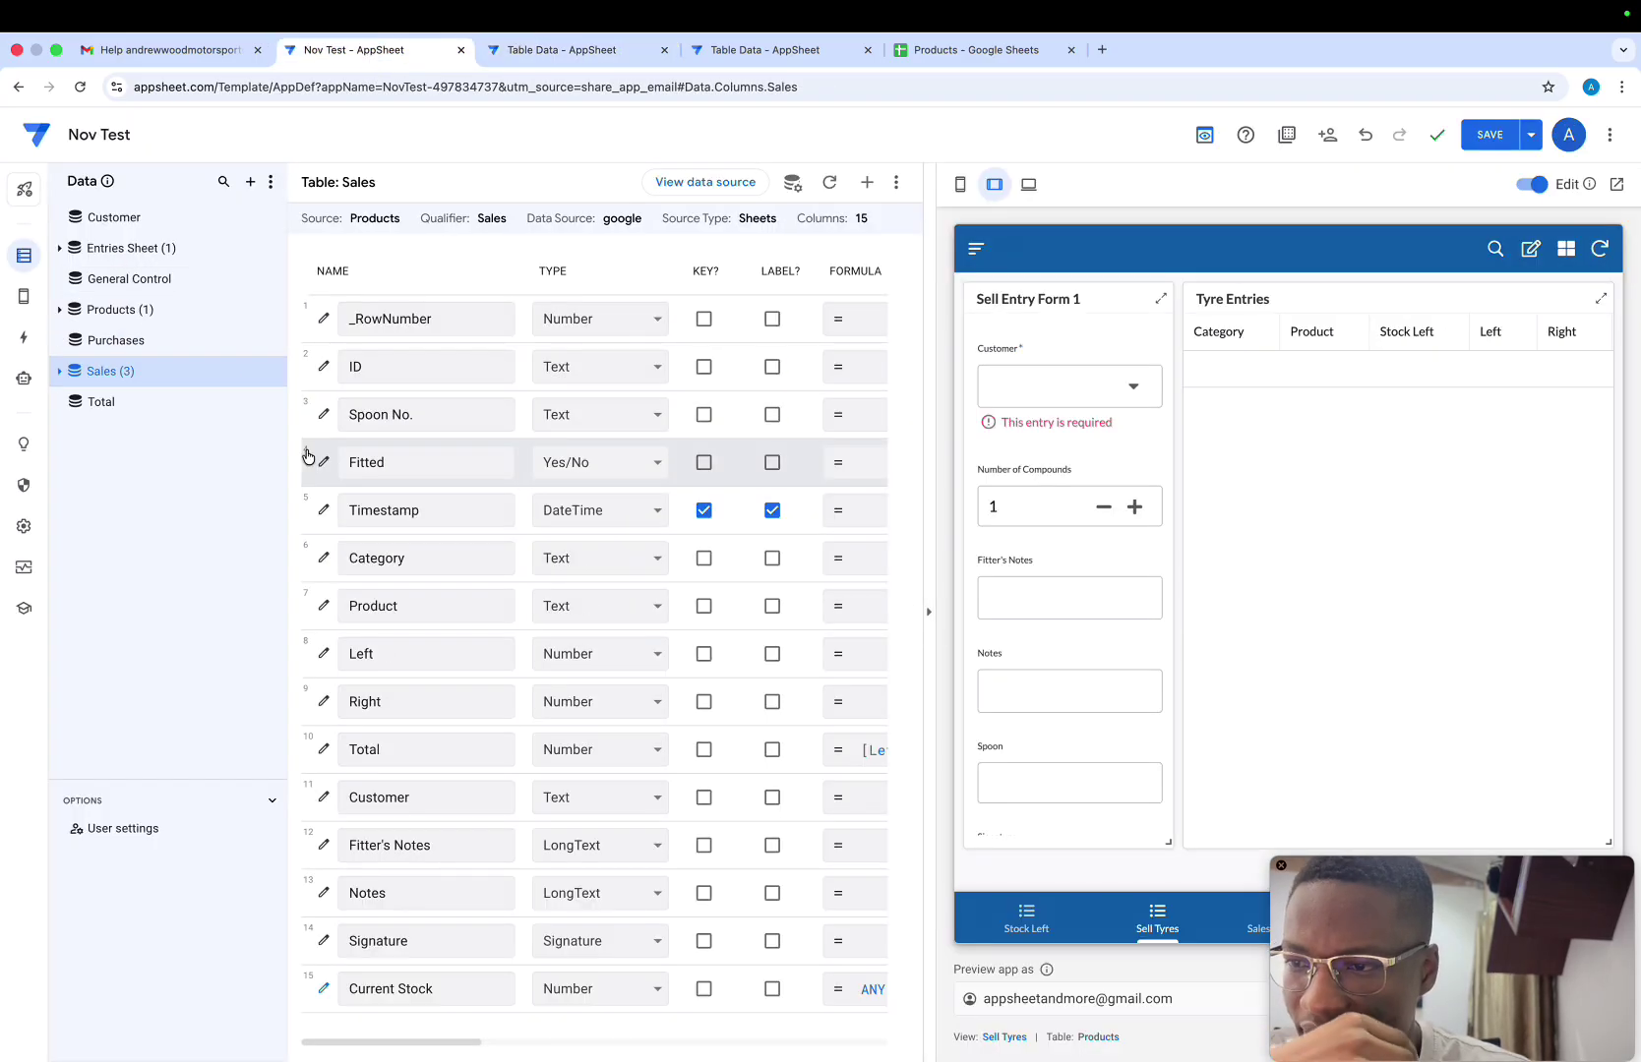
{"action": "left_click", "coordinate": [321, 557]}
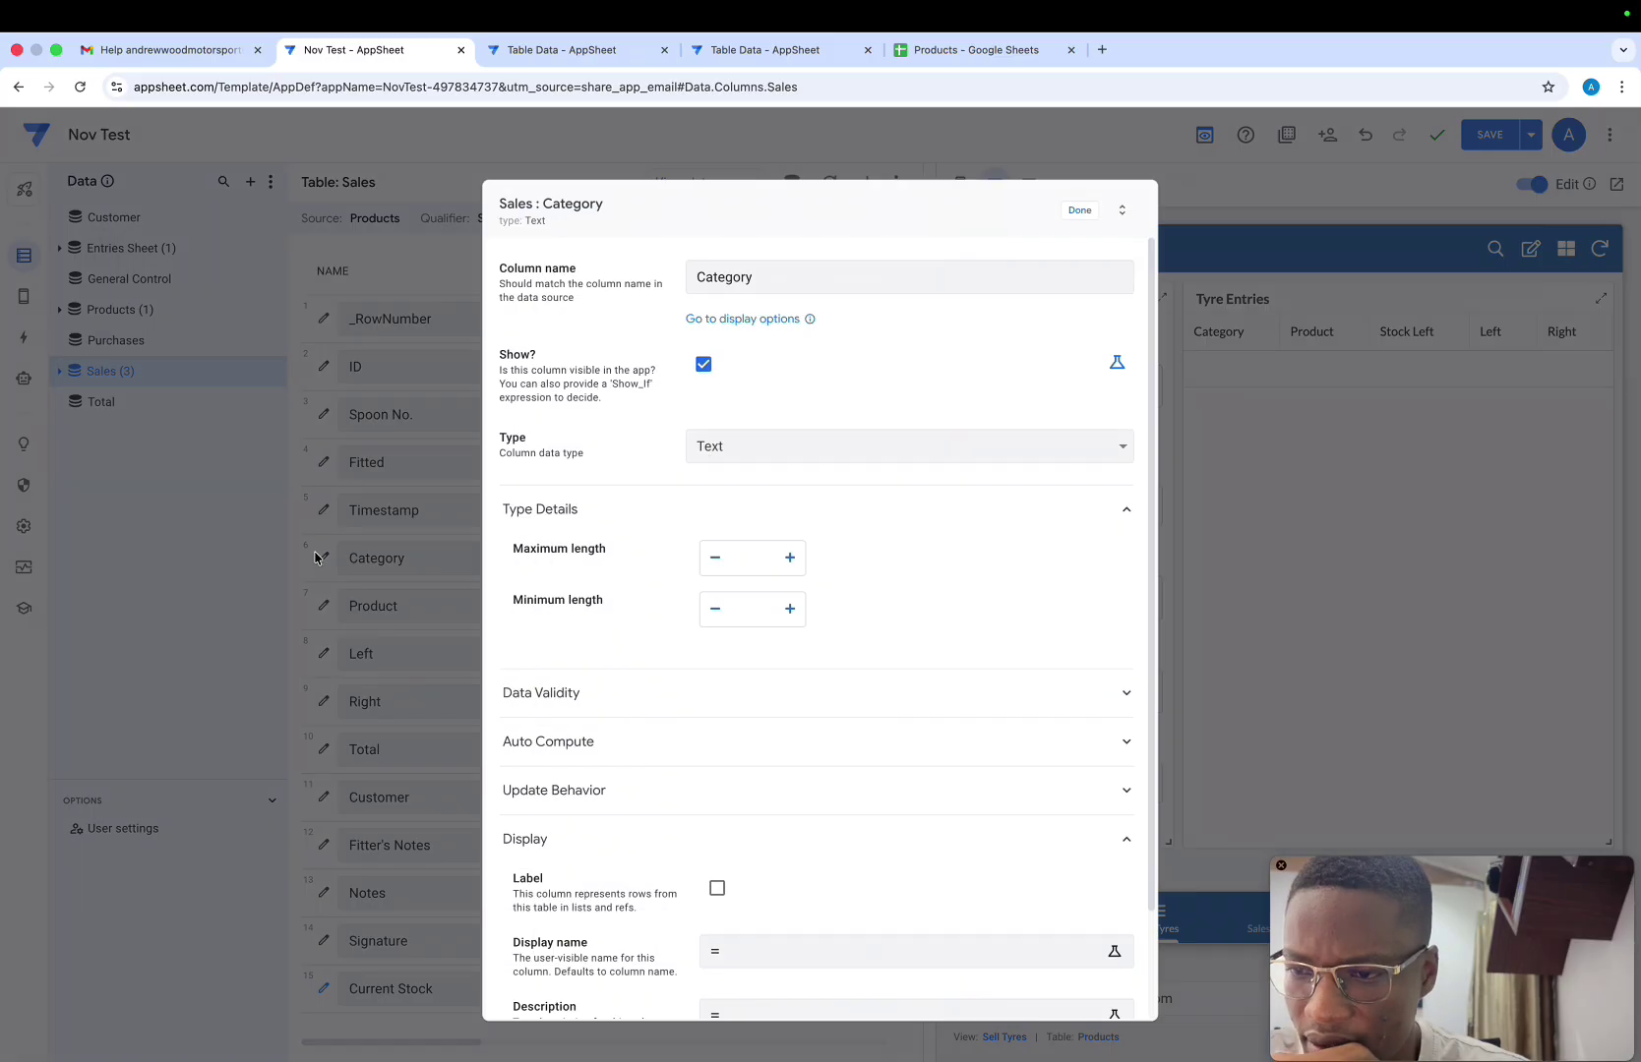
{"action": "scroll", "coordinate": [700, 686], "scroll_direction": "down", "scroll_amount": 2}
{"action": "left_click", "coordinate": [667, 667]}
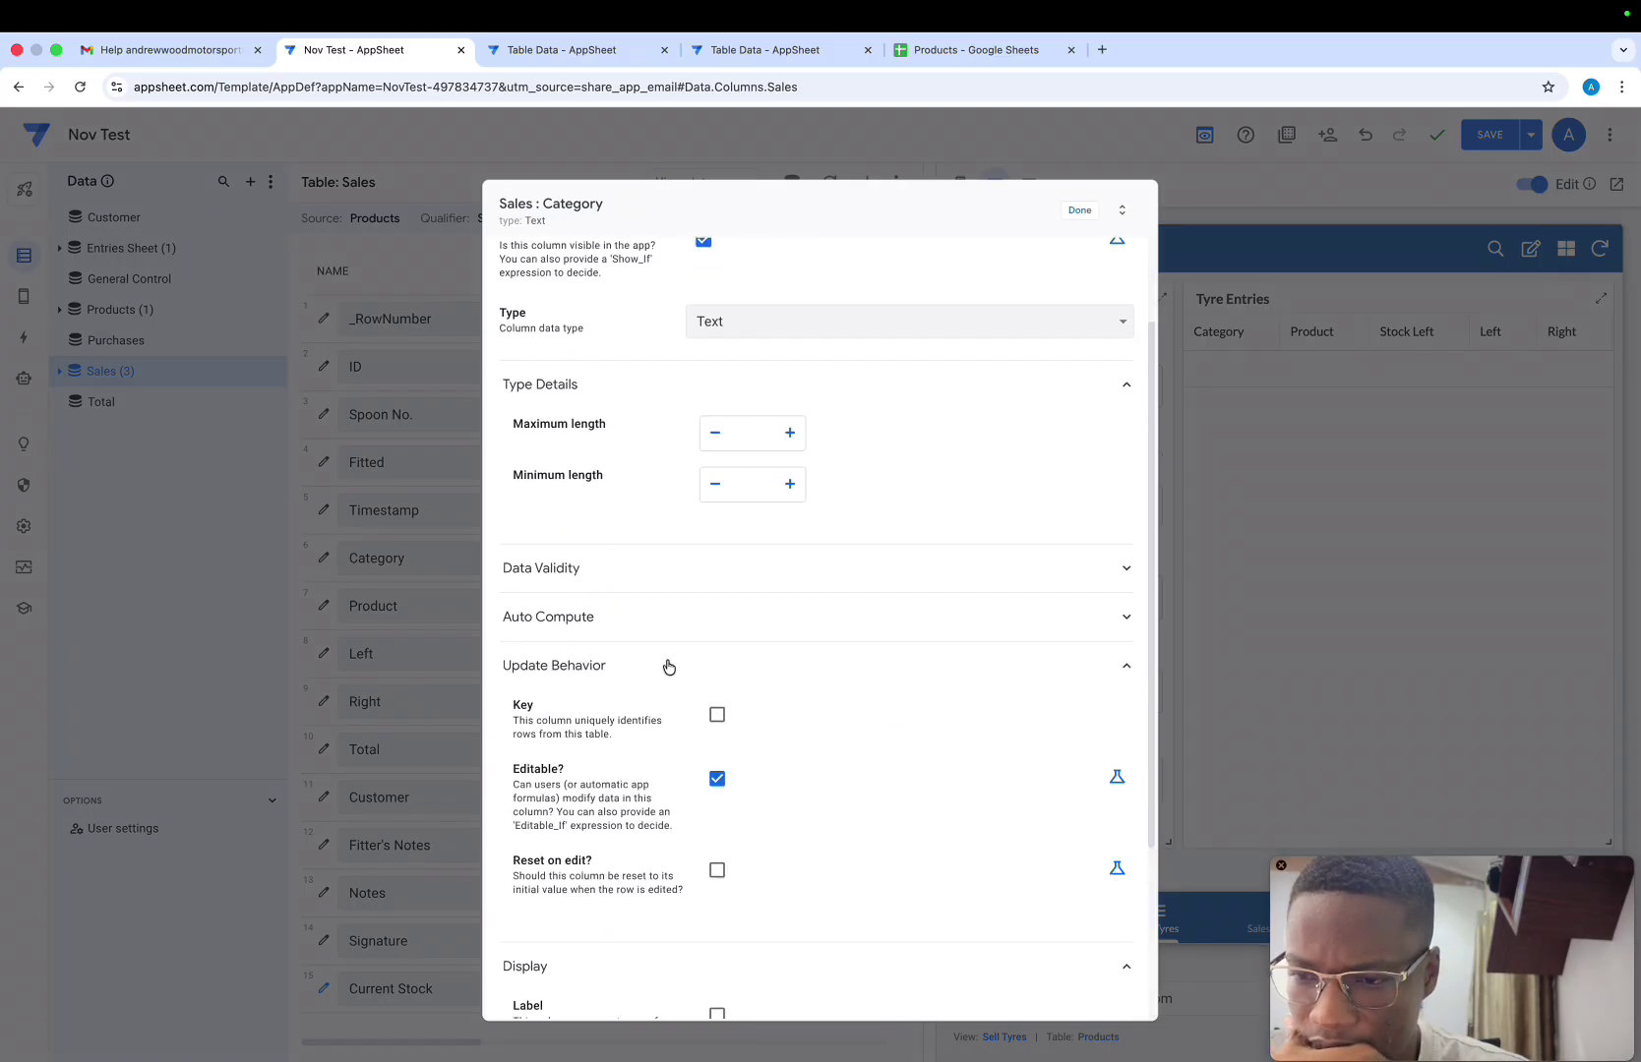
{"action": "scroll", "coordinate": [668, 667], "scroll_direction": "down", "scroll_amount": 1}
{"action": "scroll", "coordinate": [669, 591], "scroll_direction": "down", "scroll_amount": 1}
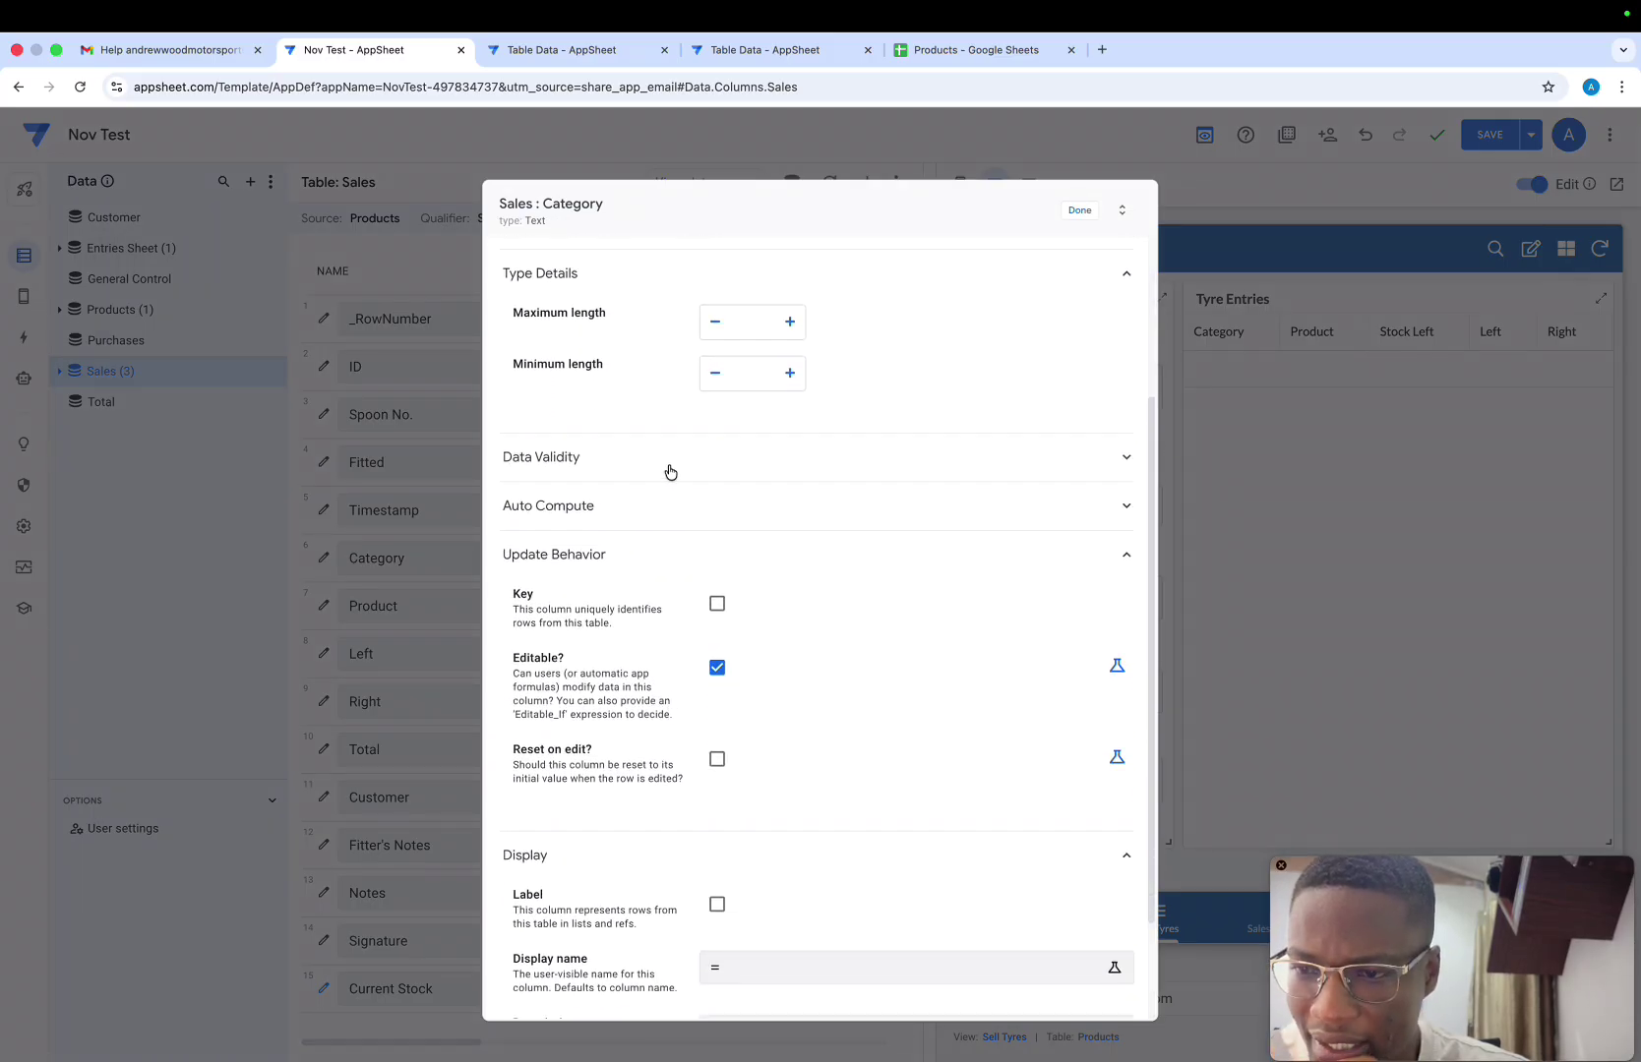
{"action": "left_click", "coordinate": [669, 467]}
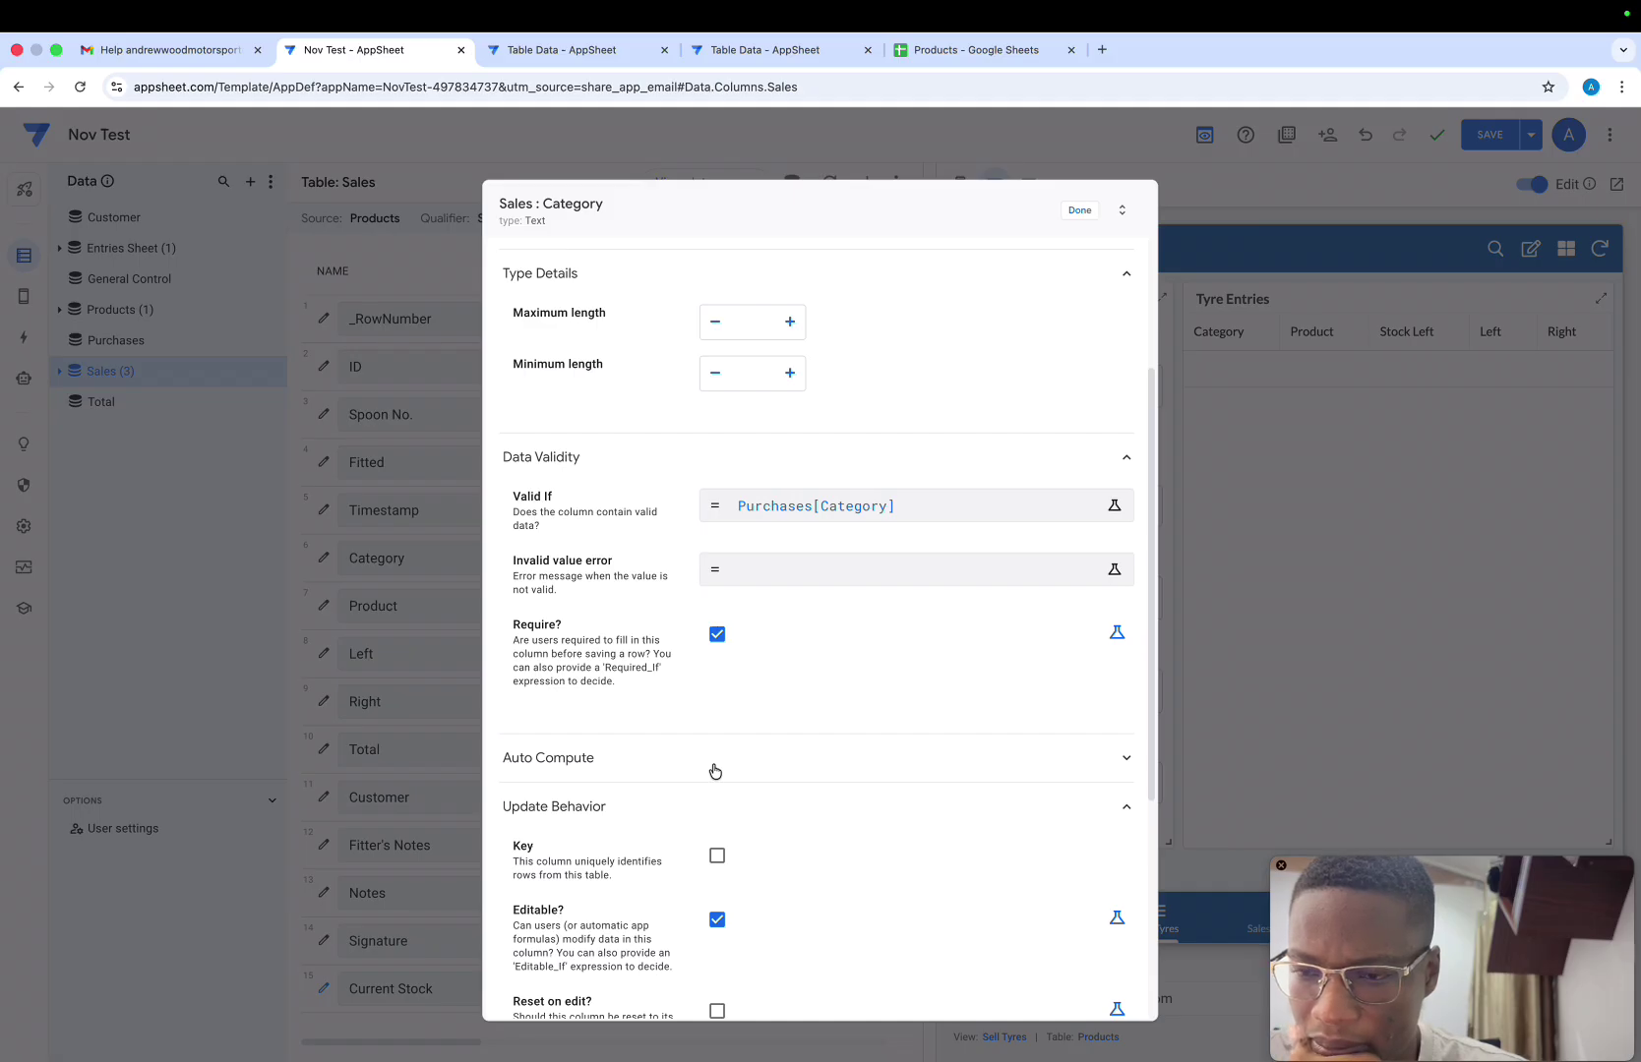
{"action": "scroll", "coordinate": [714, 771], "scroll_direction": "up", "scroll_amount": 3}
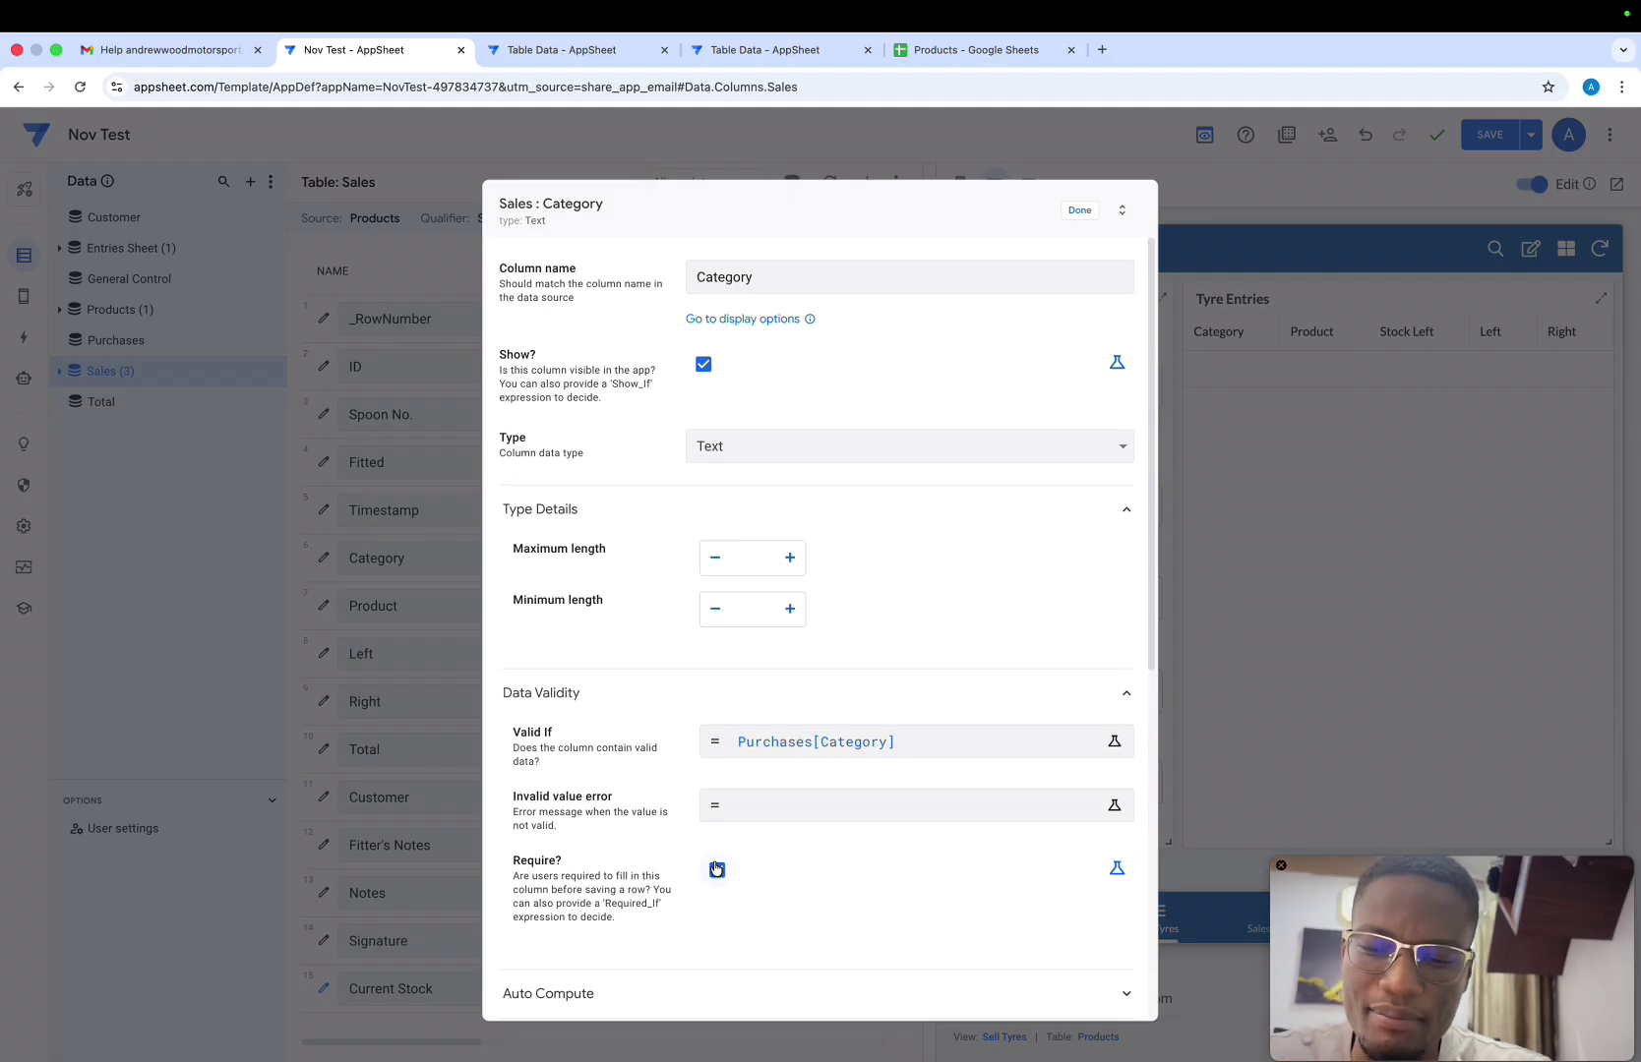
{"action": "left_click", "coordinate": [1074, 210]}
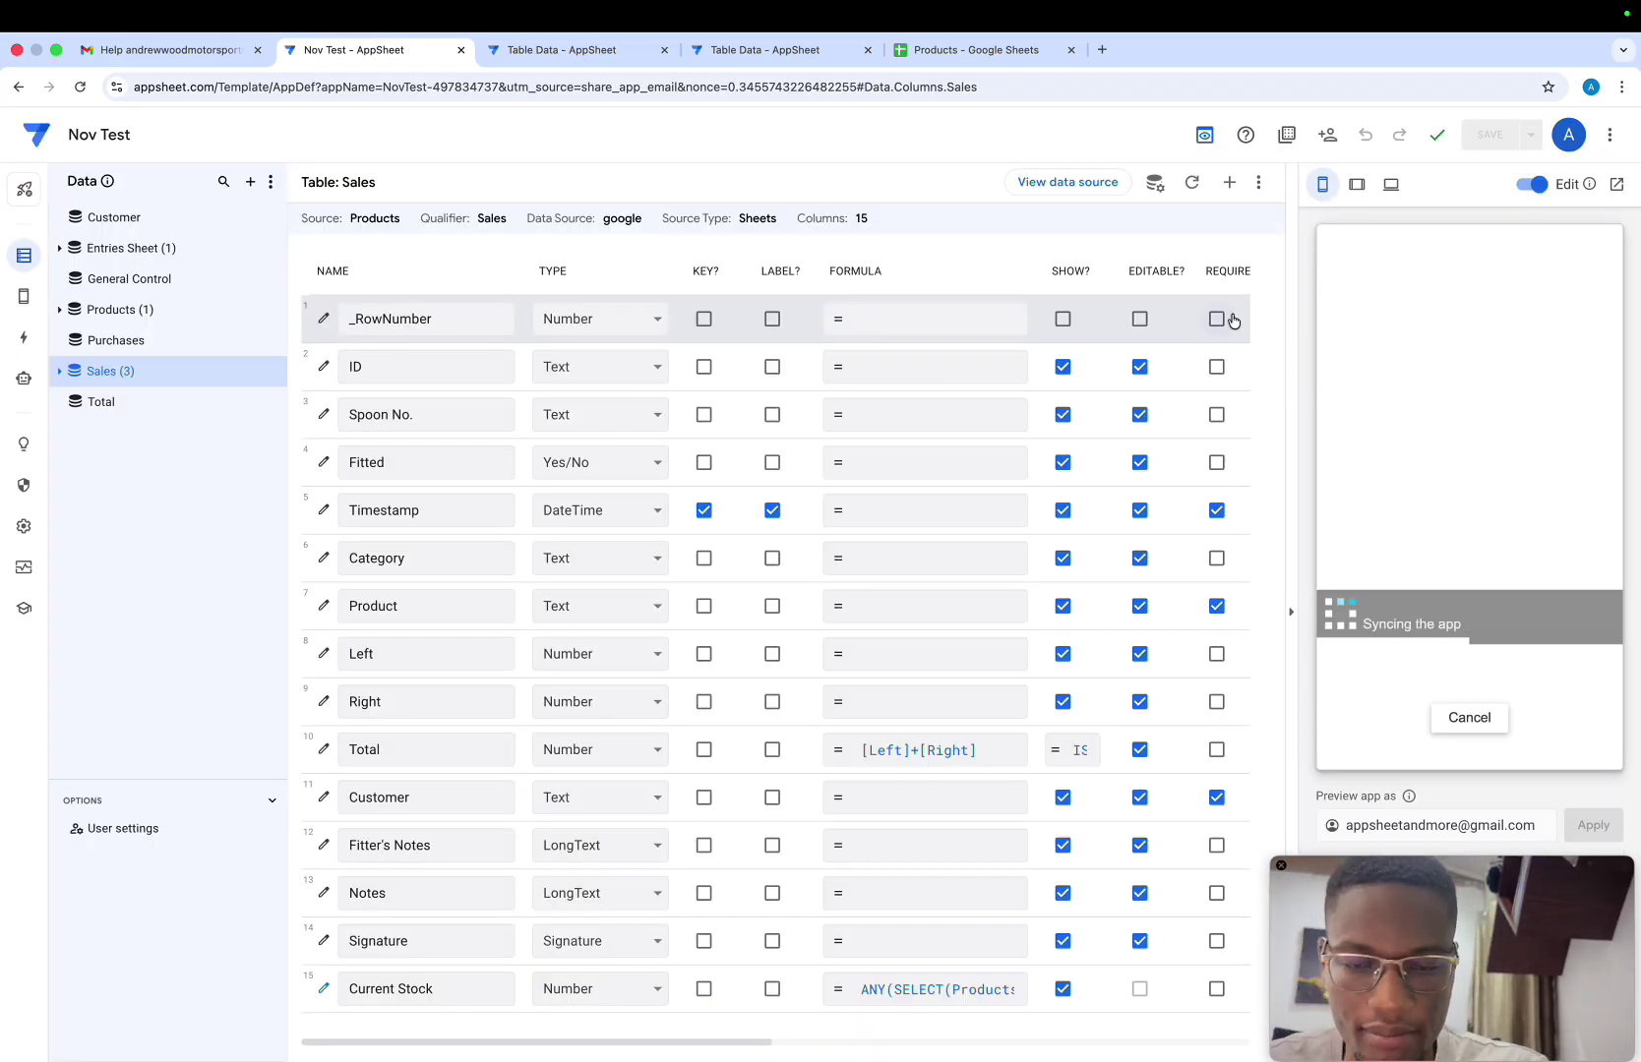
Preview the app in tablet layout, select the first customer in the Sell Tyres form, and set Number of Compounds to 3
{"action": "left_click", "coordinate": [1356, 184]}
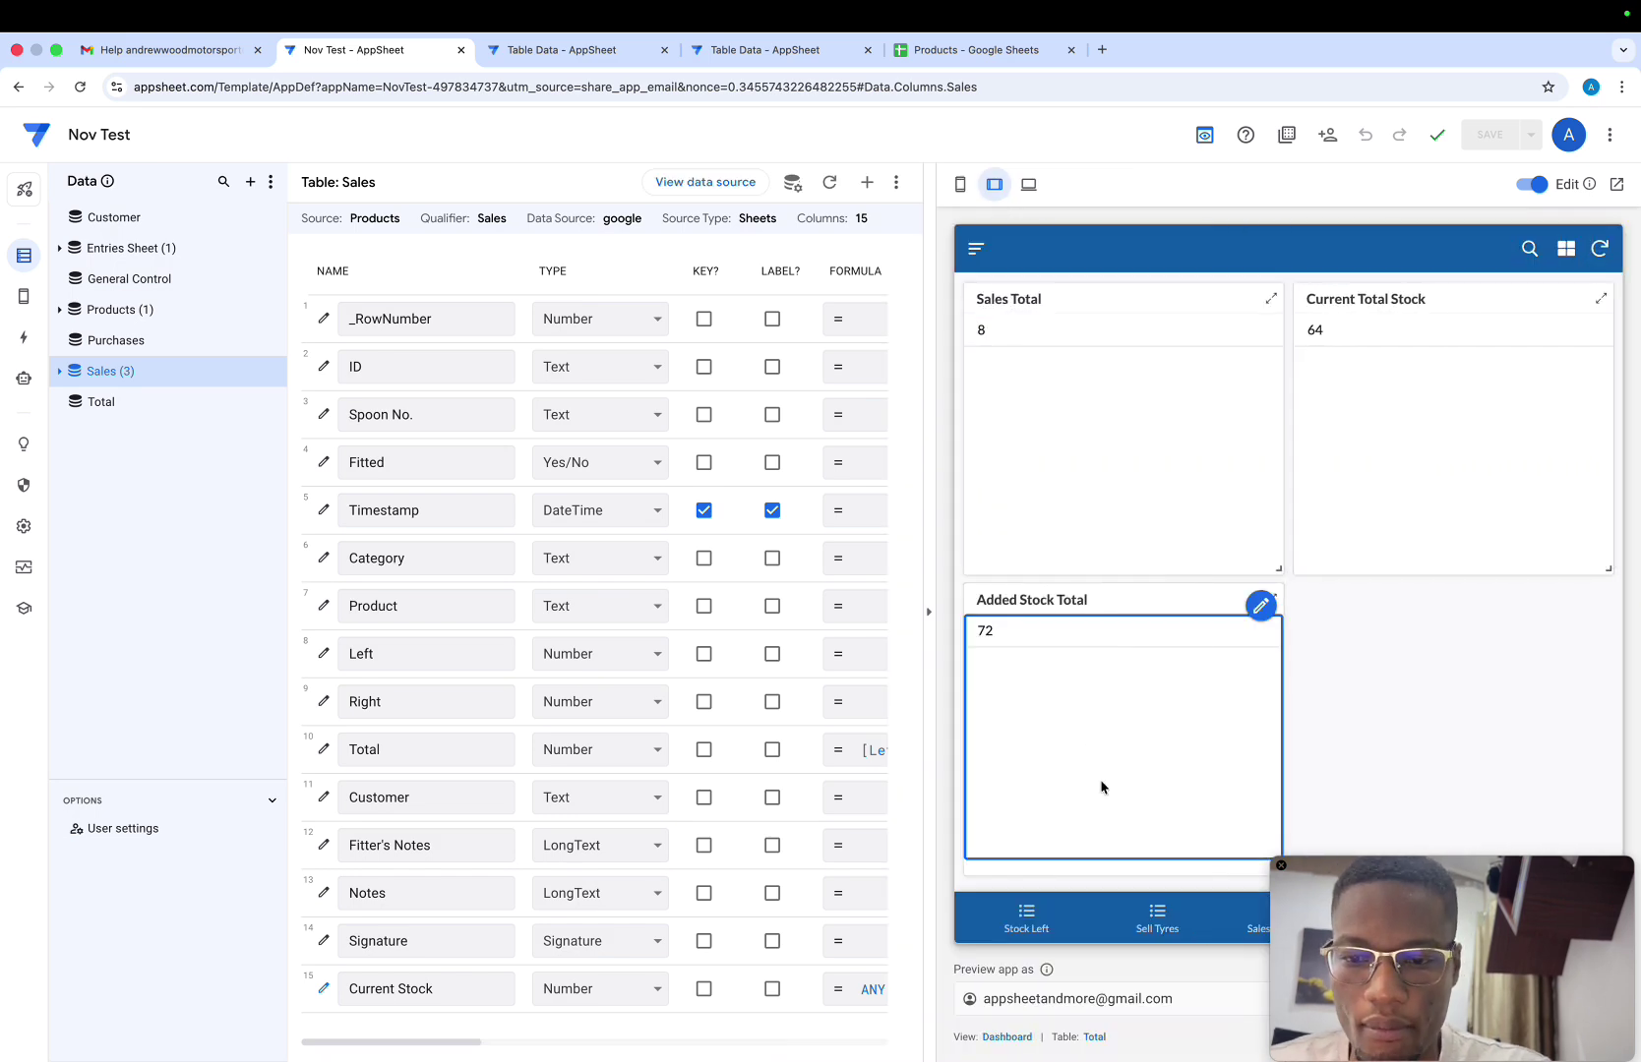
{"action": "left_click", "coordinate": [1158, 932]}
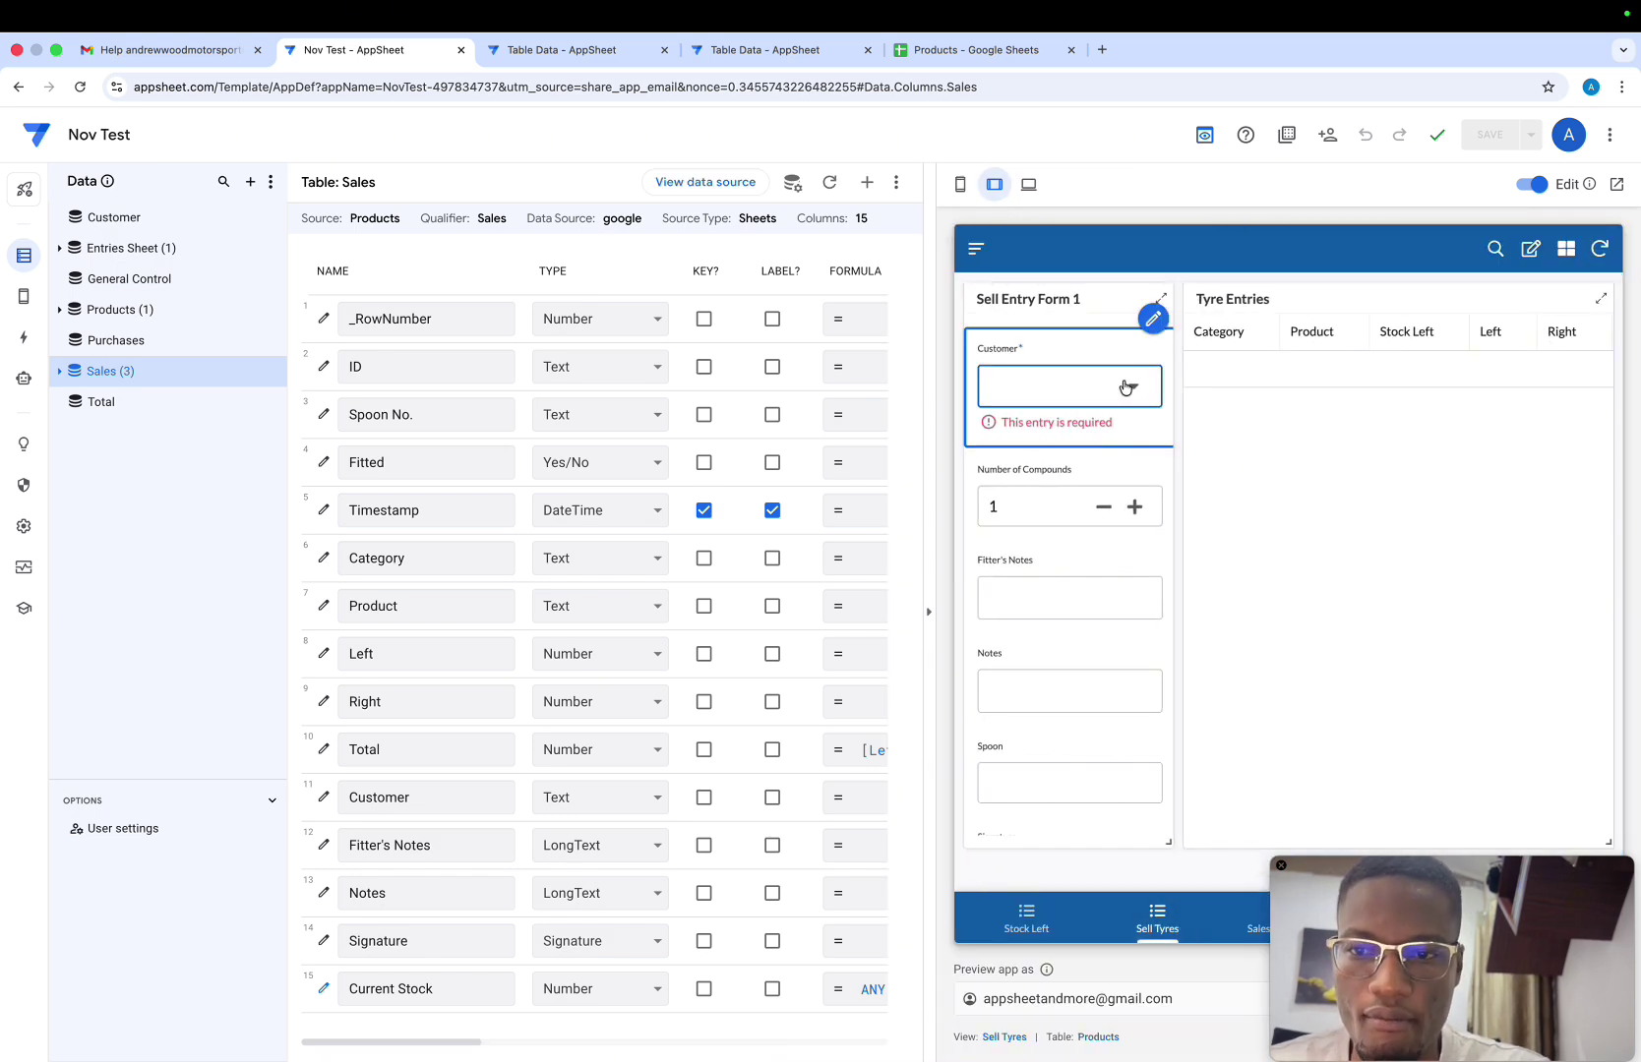
{"action": "left_click", "coordinate": [1126, 381]}
{"action": "left_click", "coordinate": [1123, 351]}
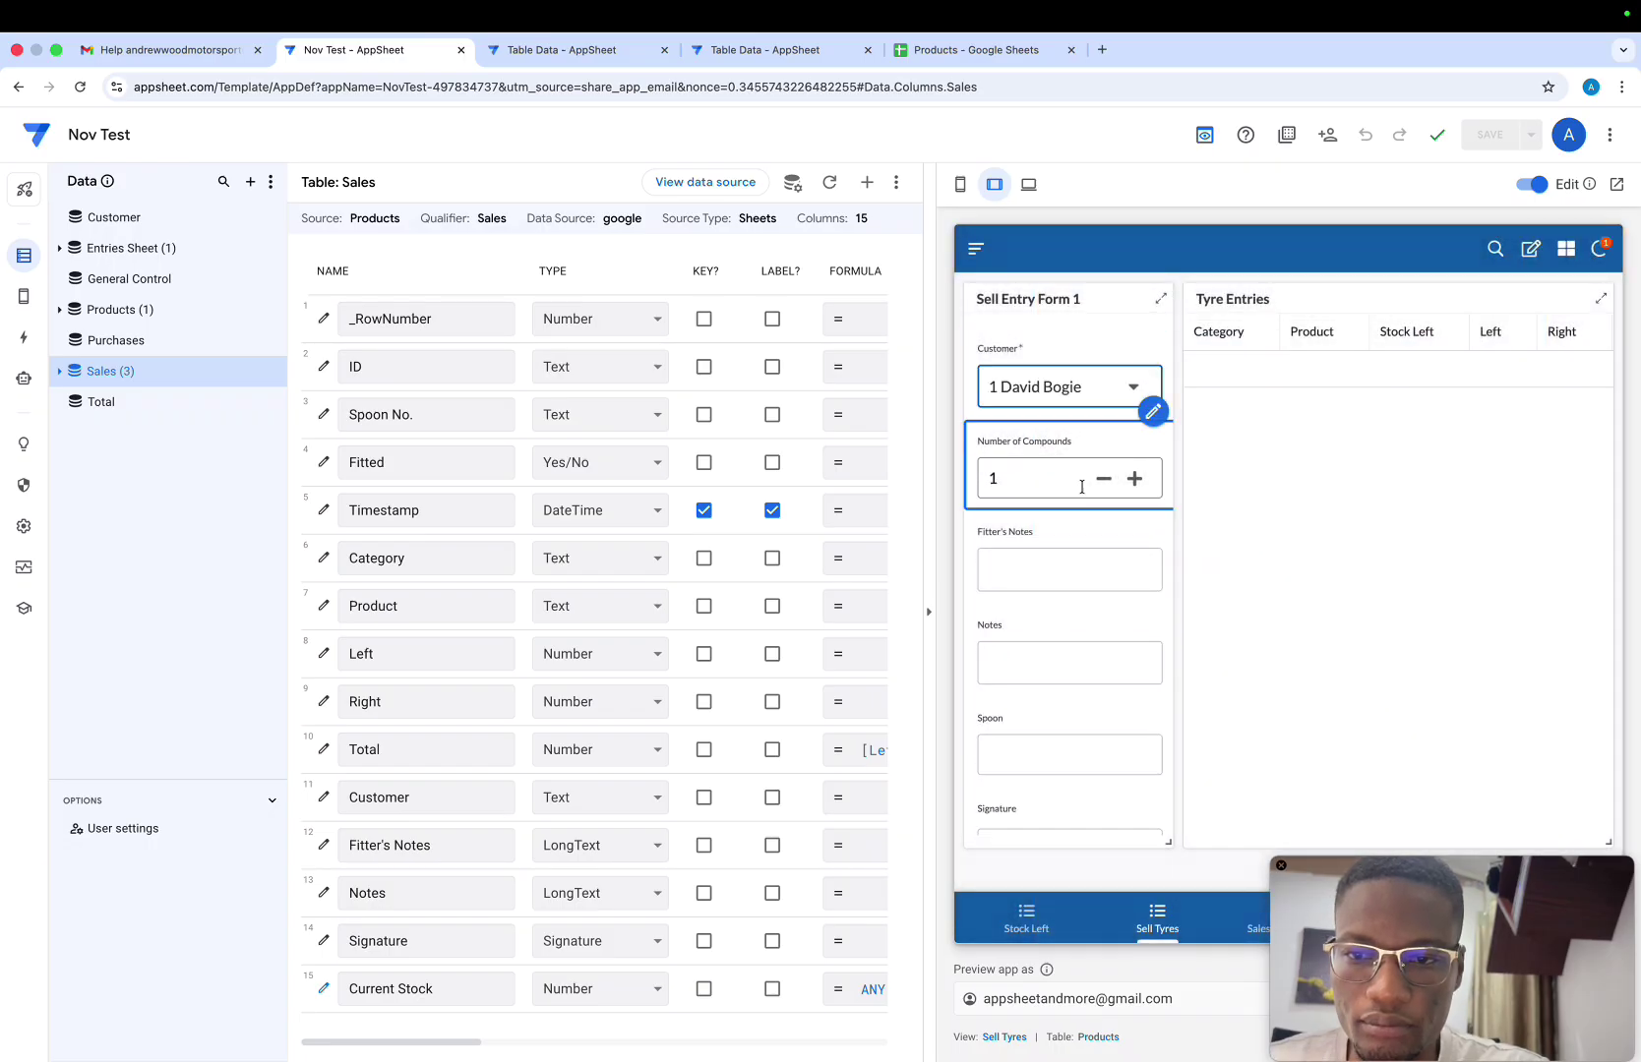
{"action": "left_click", "coordinate": [1047, 483]}
{"action": "key", "text": "BackSpace"}
{"action": "type", "text": "3"}
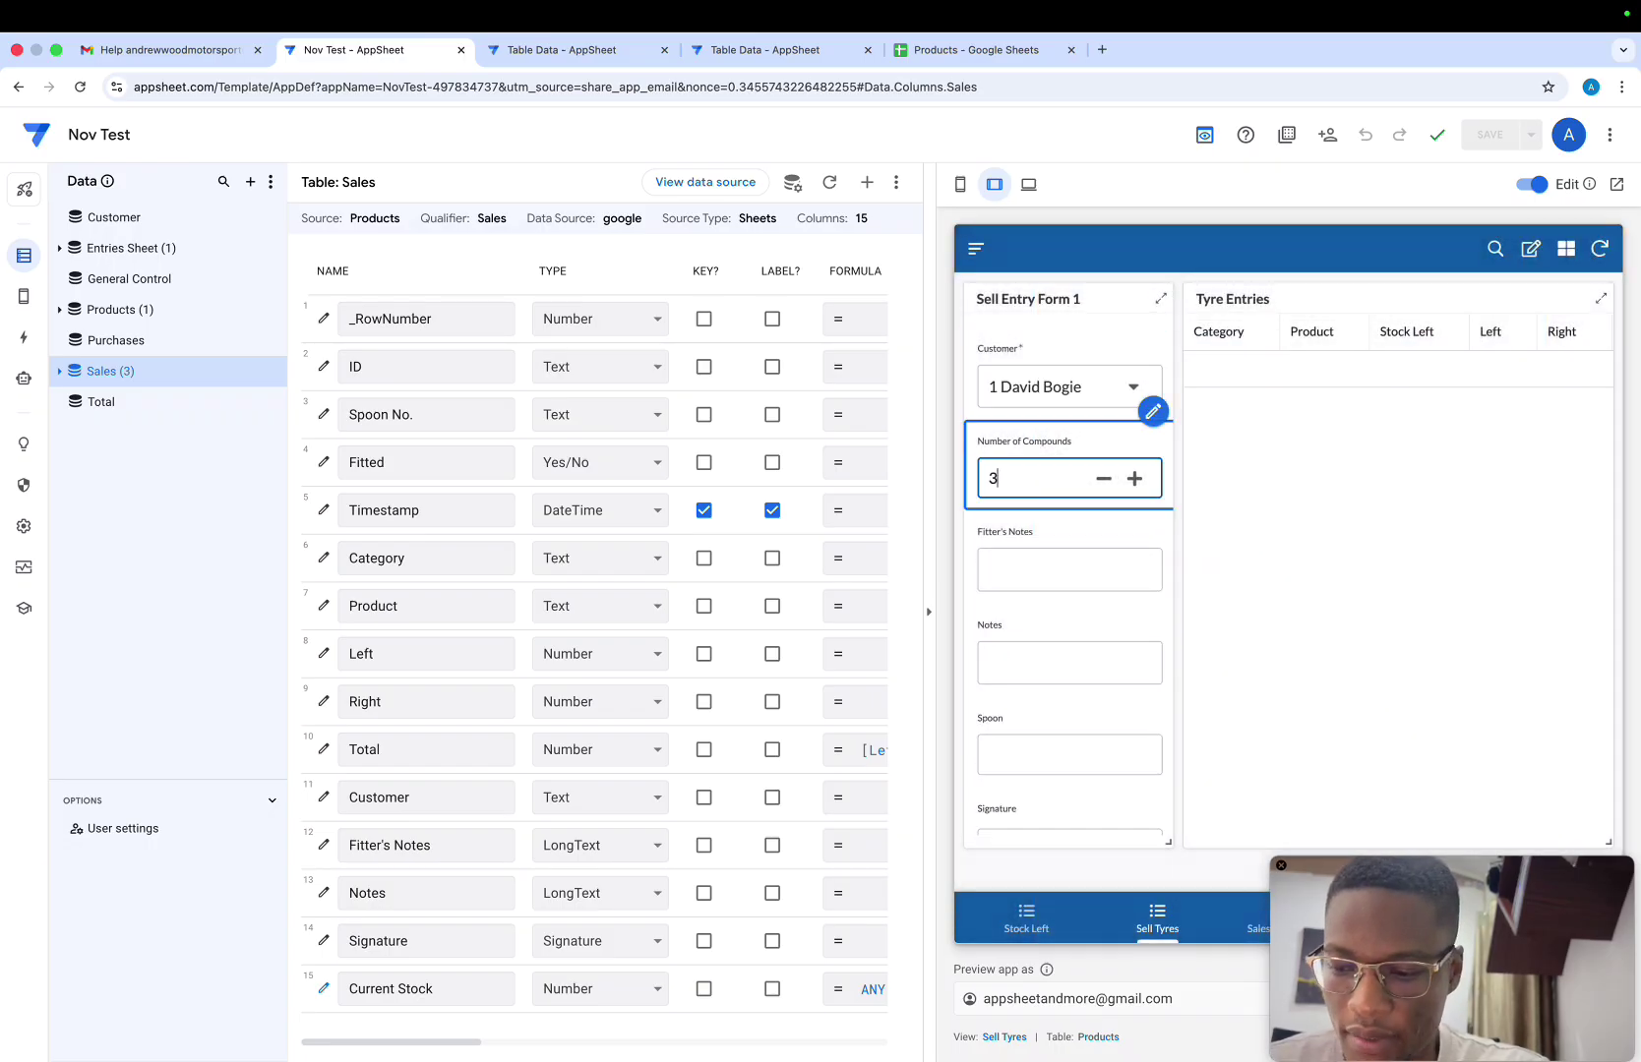
Fill in Fitter's Notes with "Test 2", Notes with "testing category" and Spoon with "nope" in the sell entry form
{"action": "left_click", "coordinate": [1025, 561]}
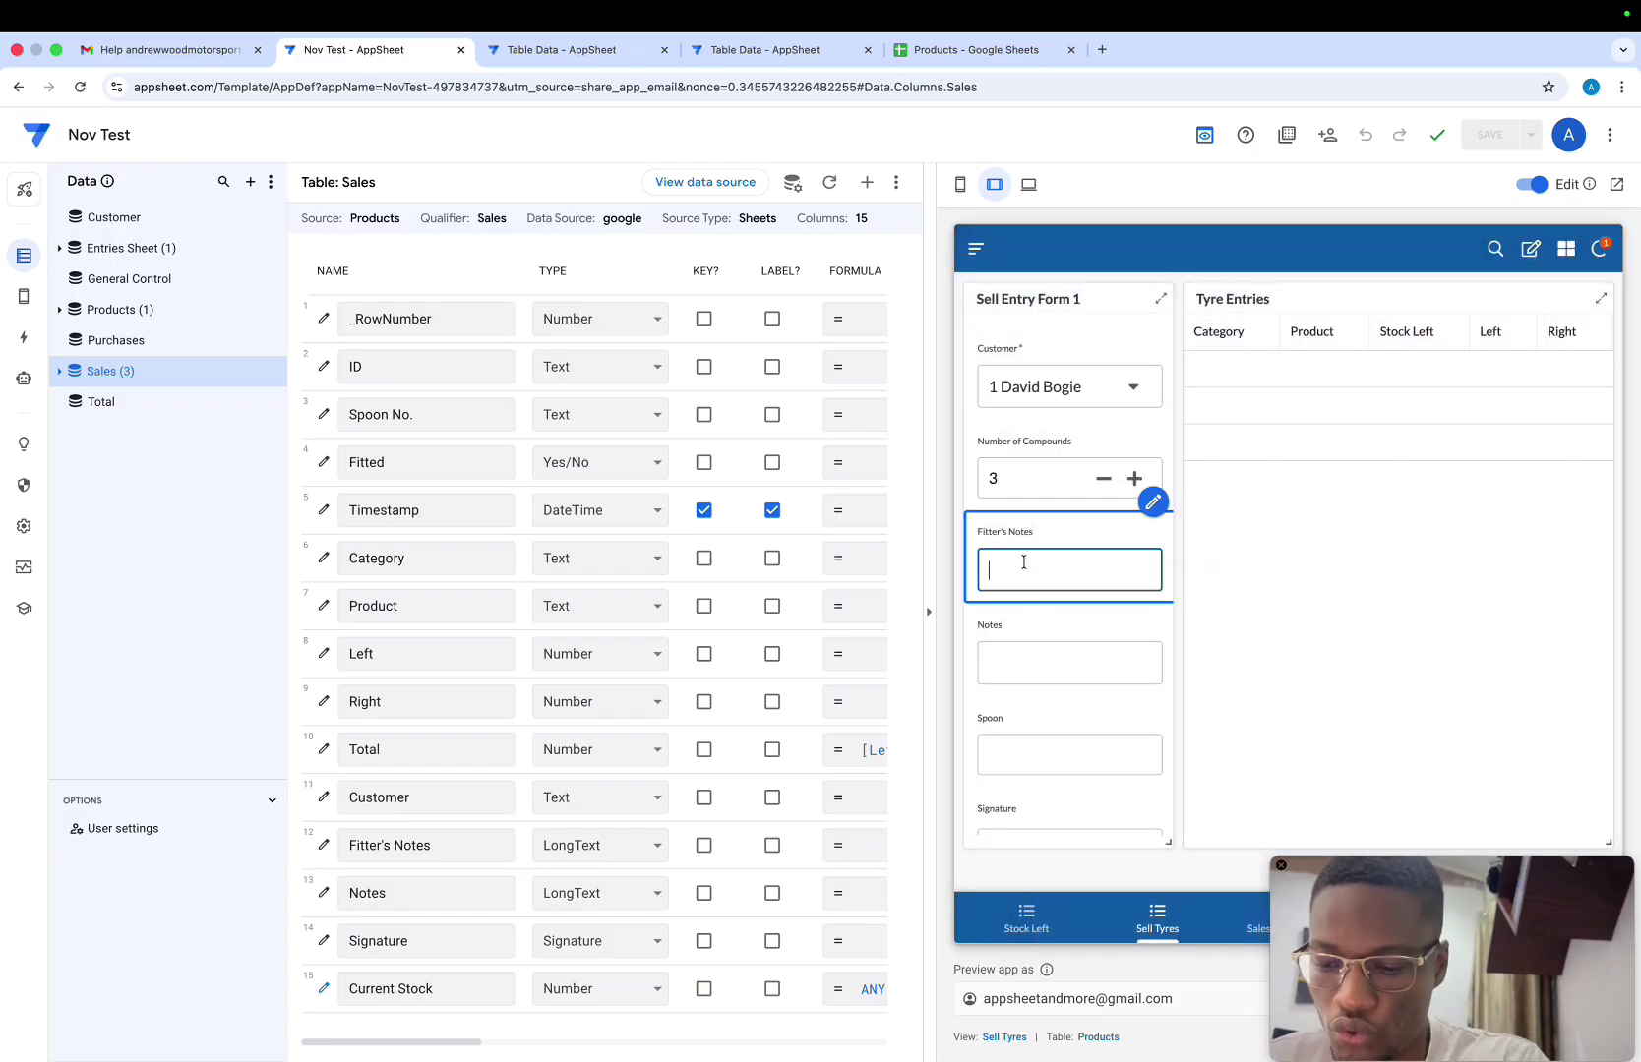
{"action": "type", "text": "Test 2"}
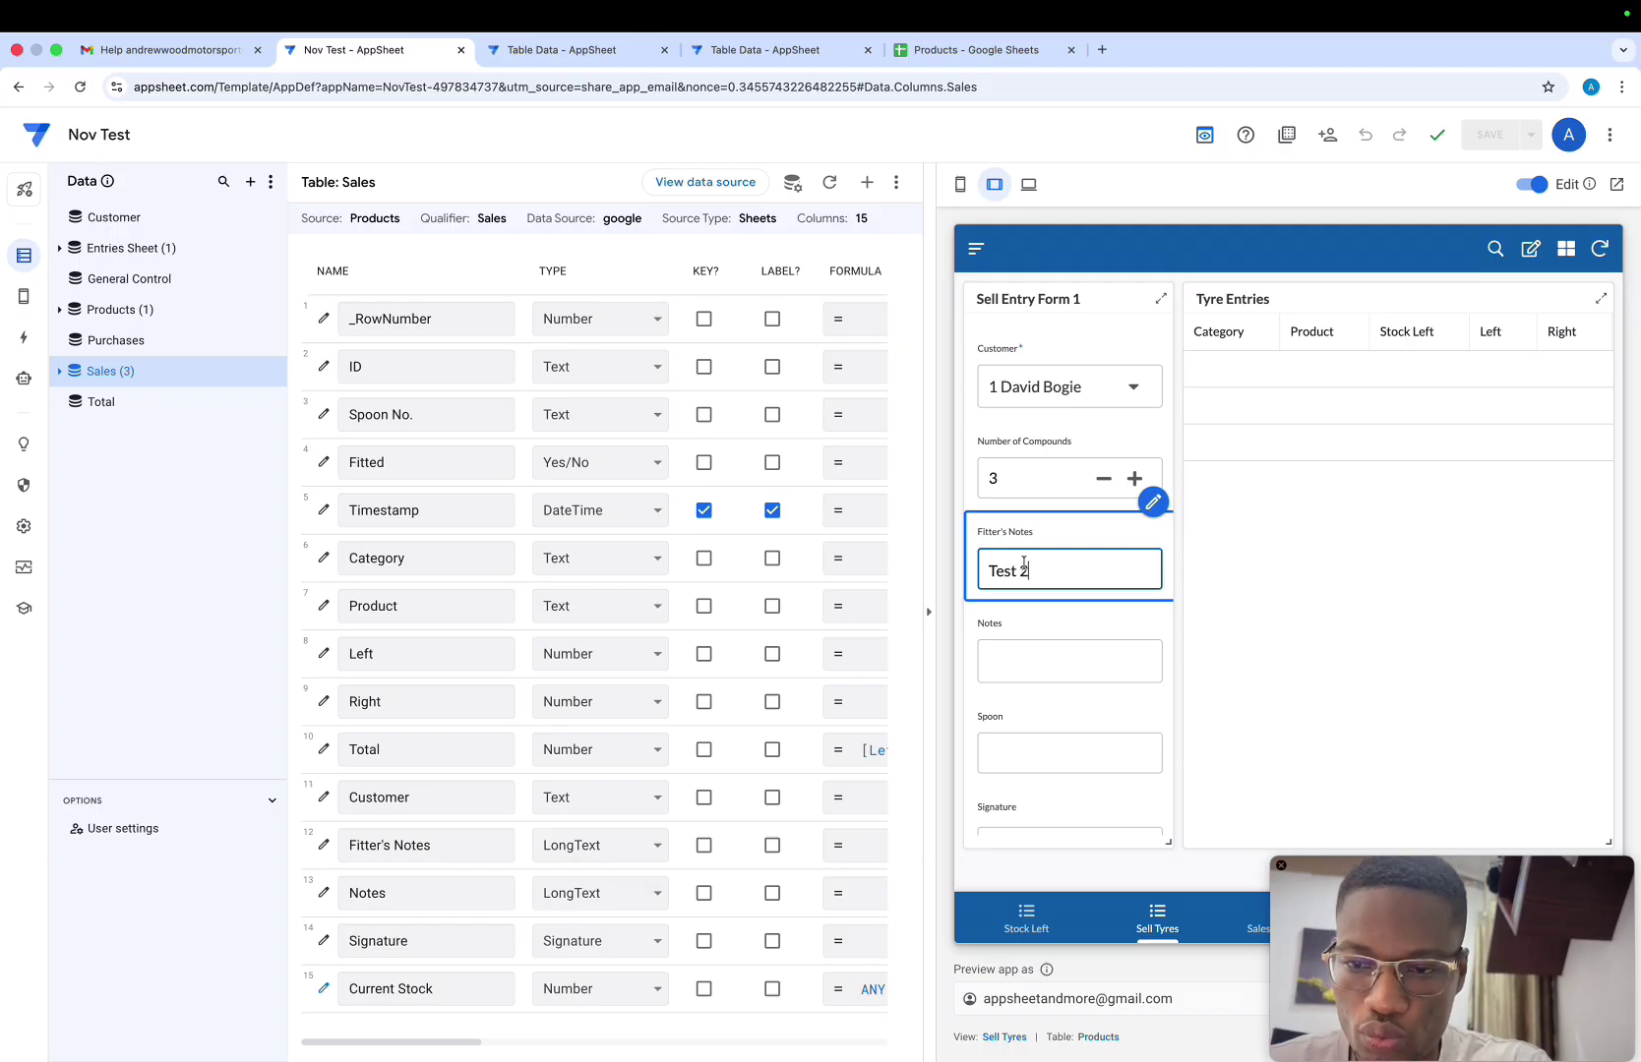
{"action": "left_click", "coordinate": [1011, 647]}
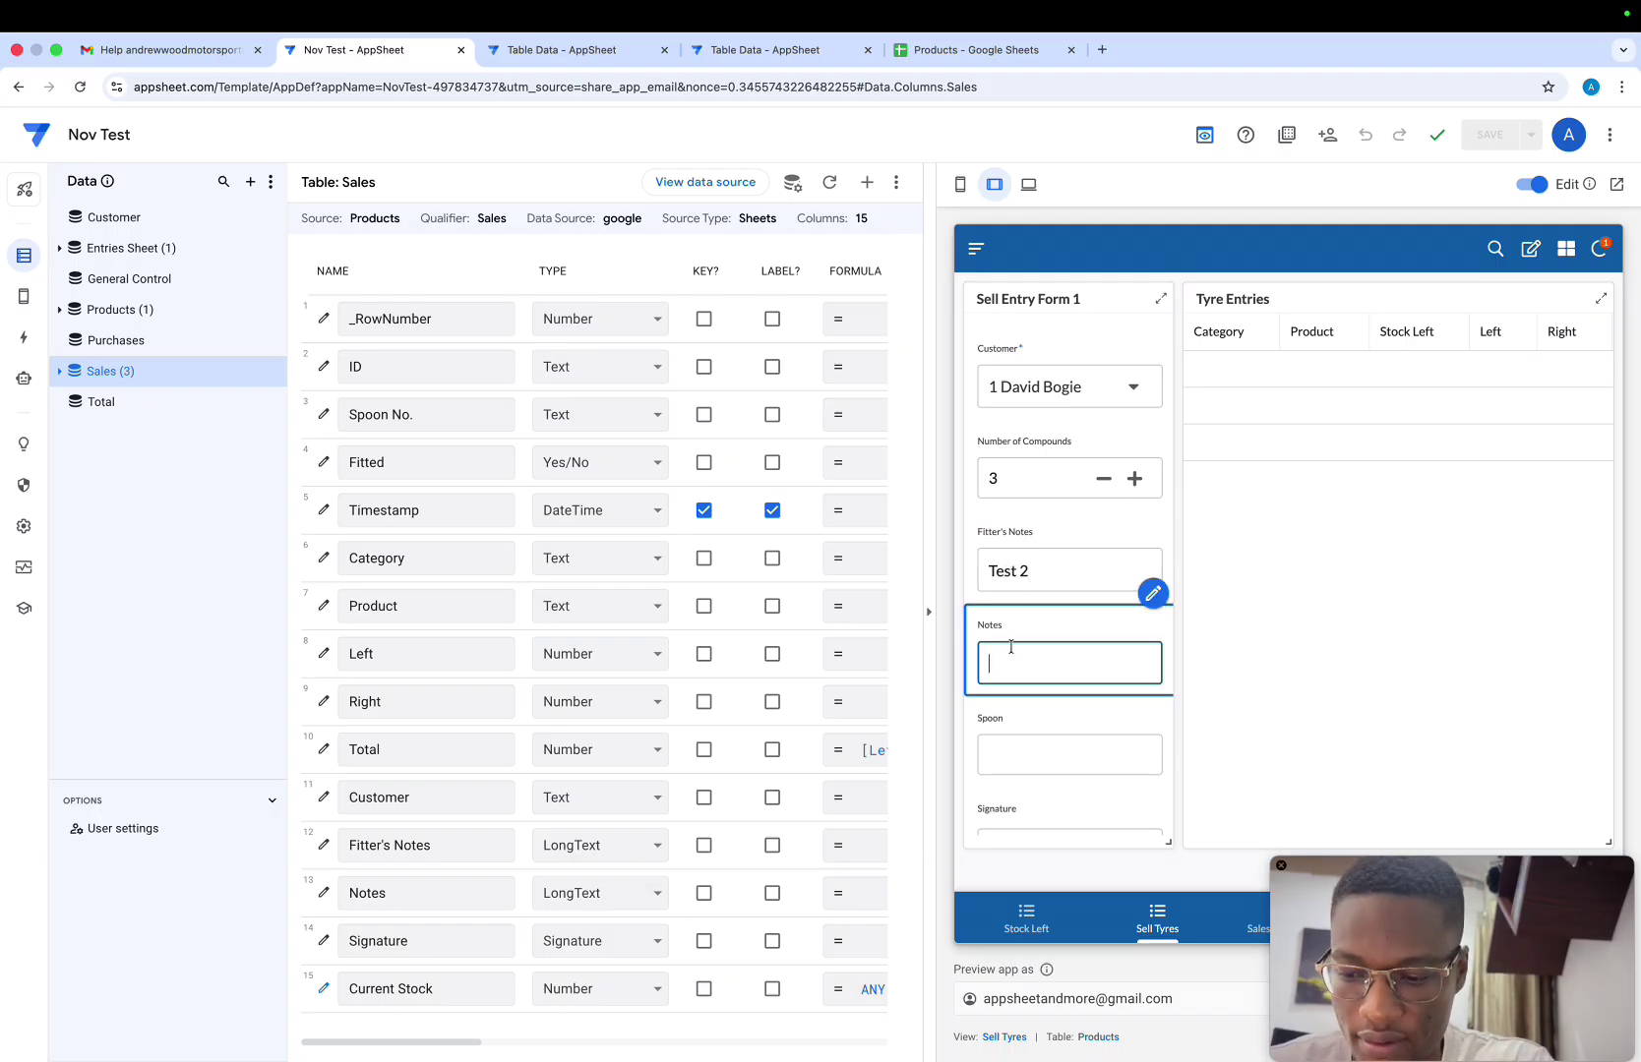
{"action": "type", "text": "testing category"}
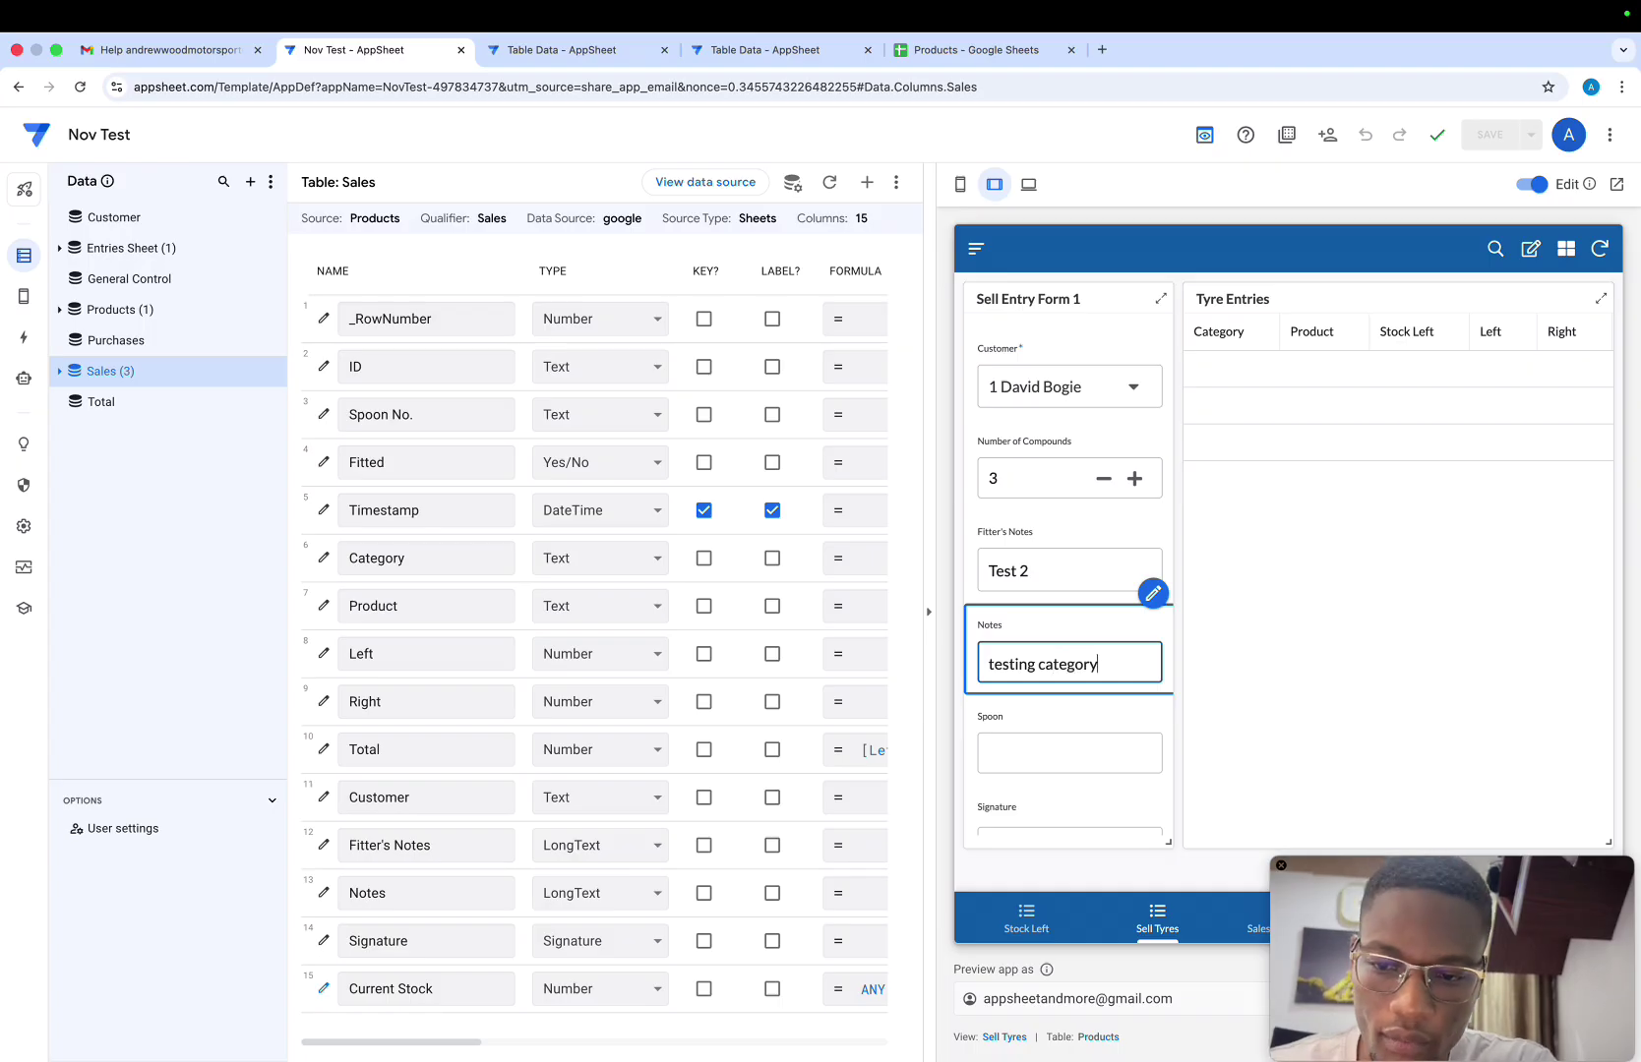
{"action": "left_click", "coordinate": [1007, 738]}
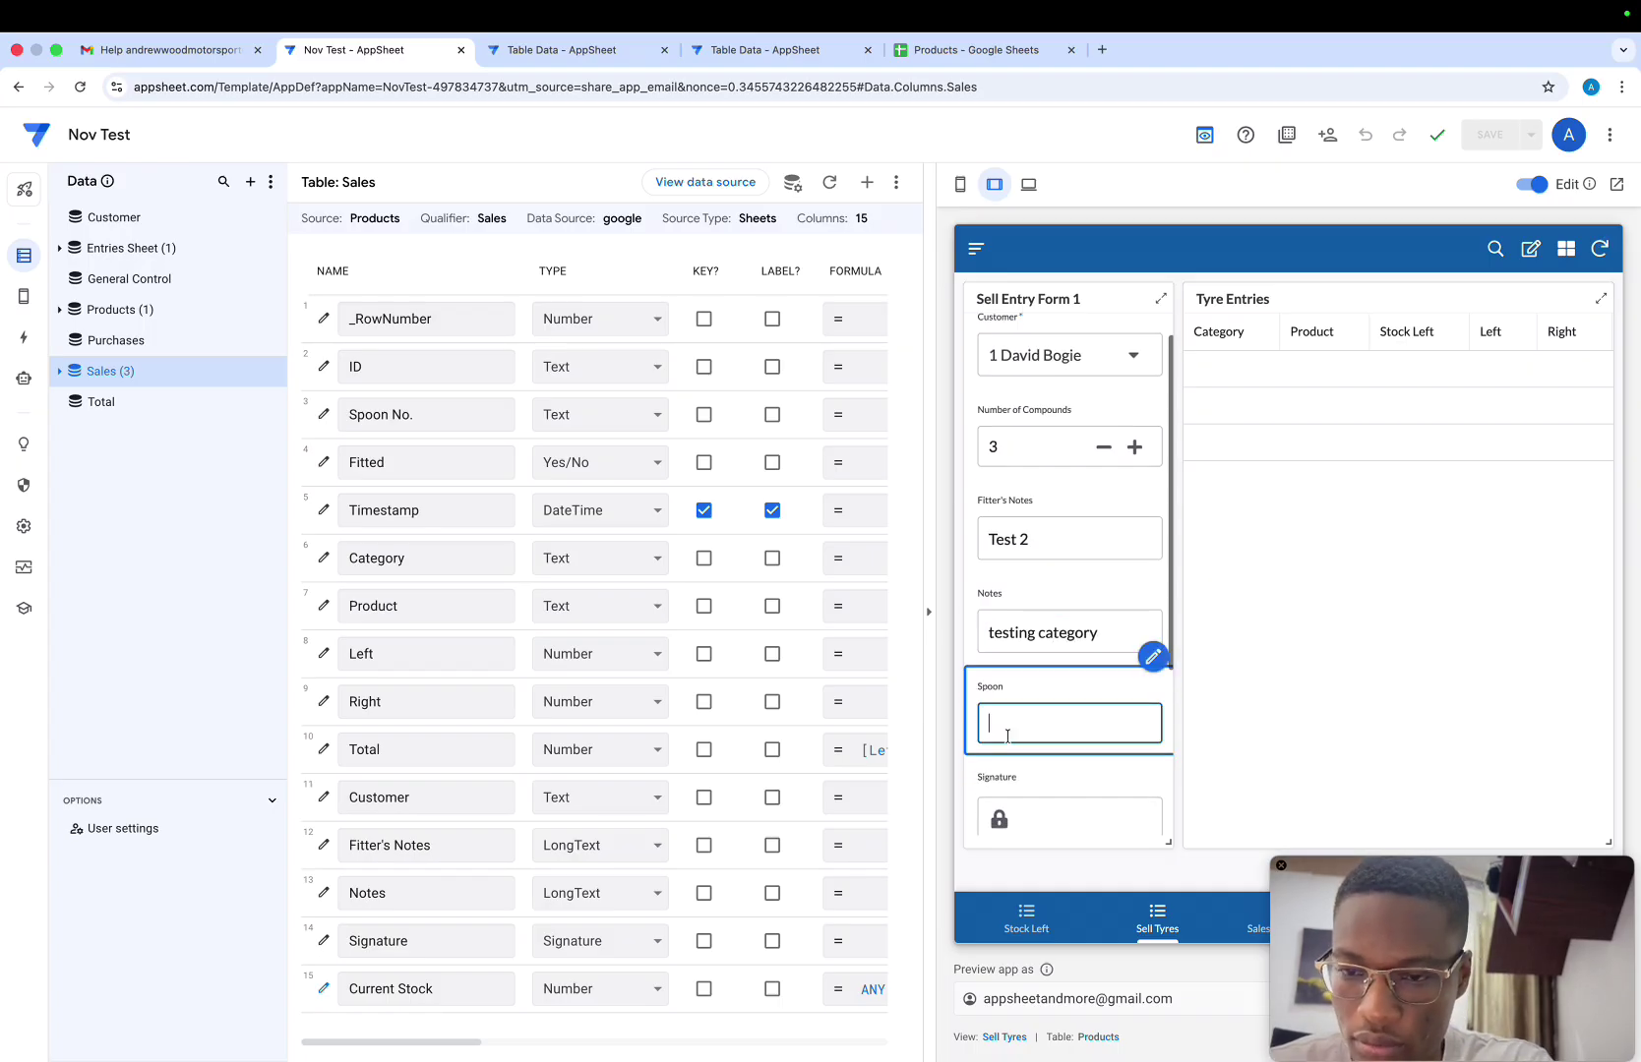
{"action": "type", "text": "nope"}
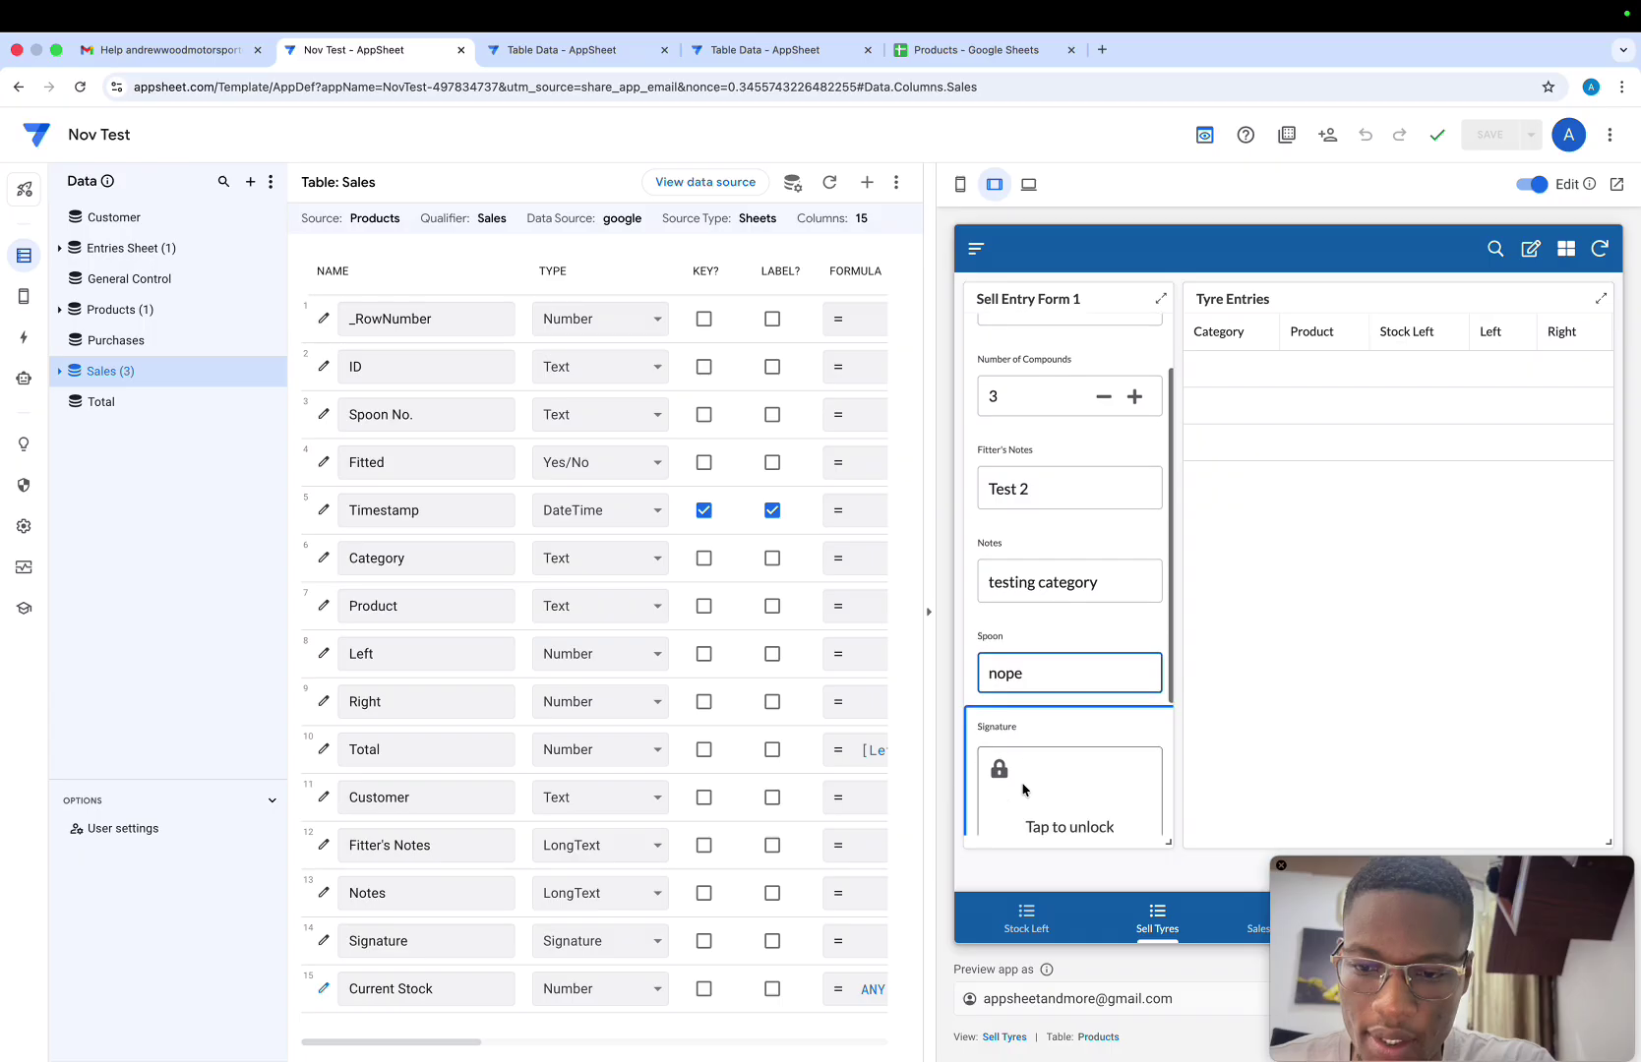
Draw a freehand scribble in the form's Signature field and set the Timestamp date to 07/11/2025
{"action": "left_click", "coordinate": [1024, 784]}
{"action": "left_click", "coordinate": [998, 567]}
{"action": "mouse_move", "coordinate": [1028, 599]}
{"action": "left_mouse_down"}
{"action": "mouse_move", "coordinate": [1037, 629]}
{"action": "mouse_move", "coordinate": [1088, 647]}
{"action": "left_mouse_up"}
{"action": "left_click", "coordinate": [1115, 741]}
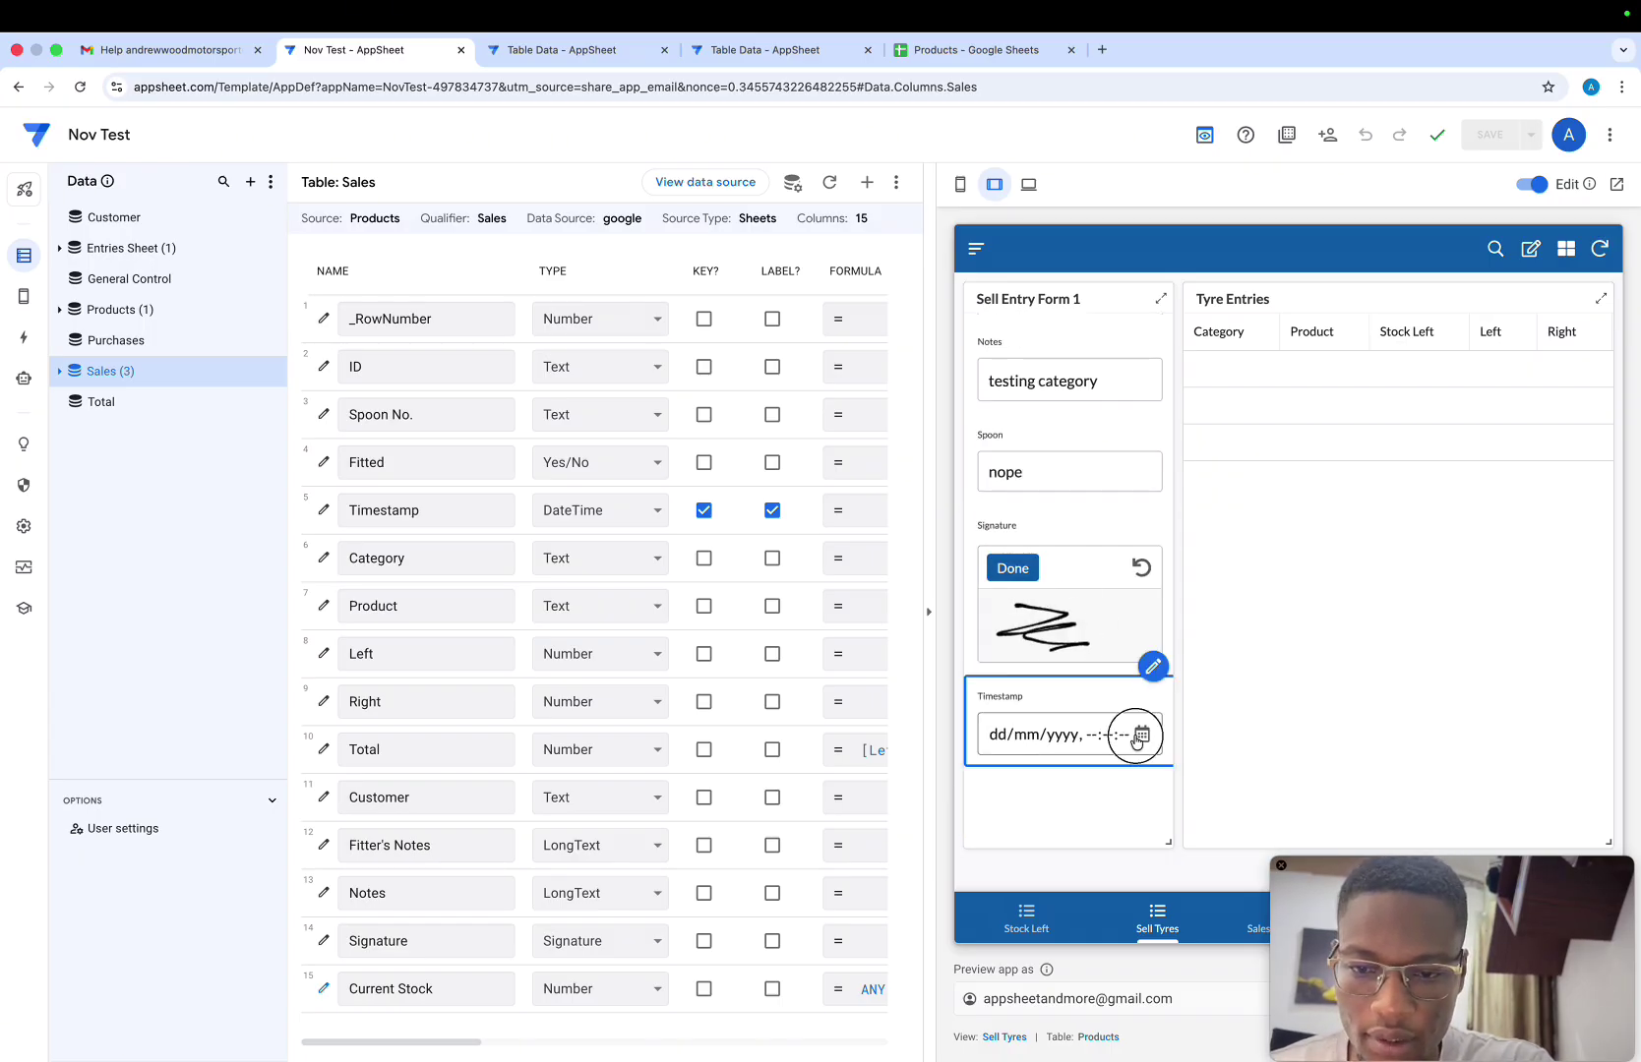
{"action": "left_click", "coordinate": [1141, 734]}
{"action": "left_click", "coordinate": [1097, 856]}
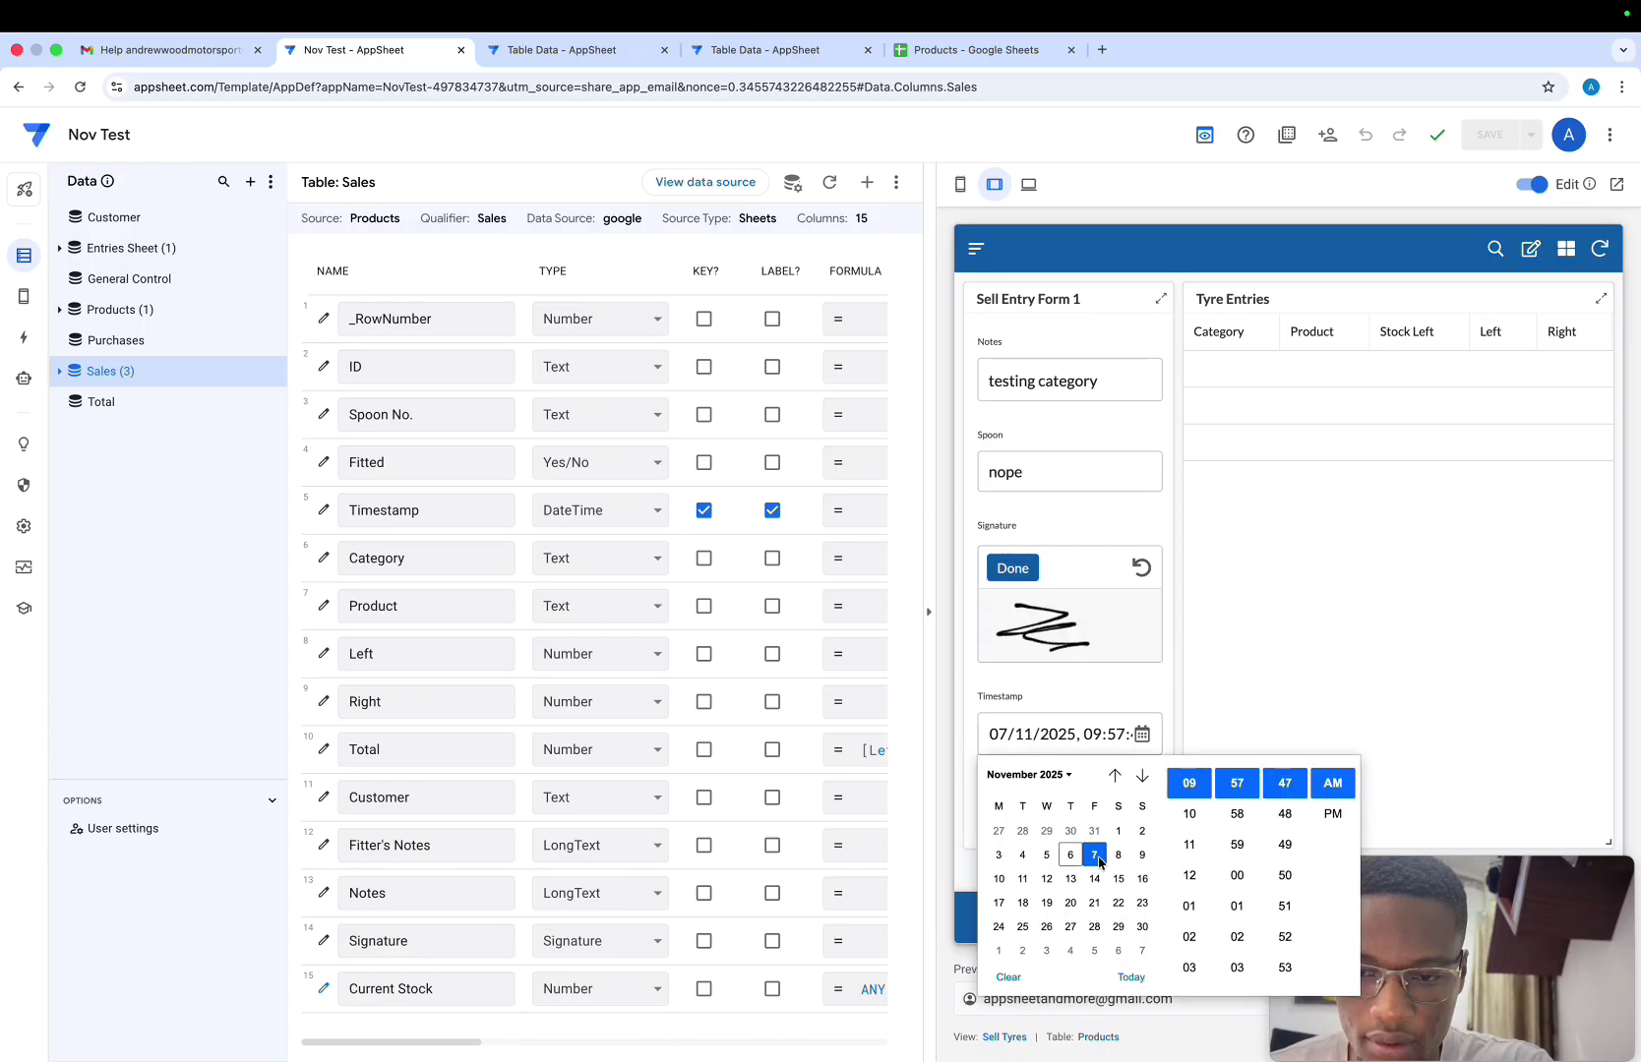
{"action": "left_click", "coordinate": [1122, 667]}
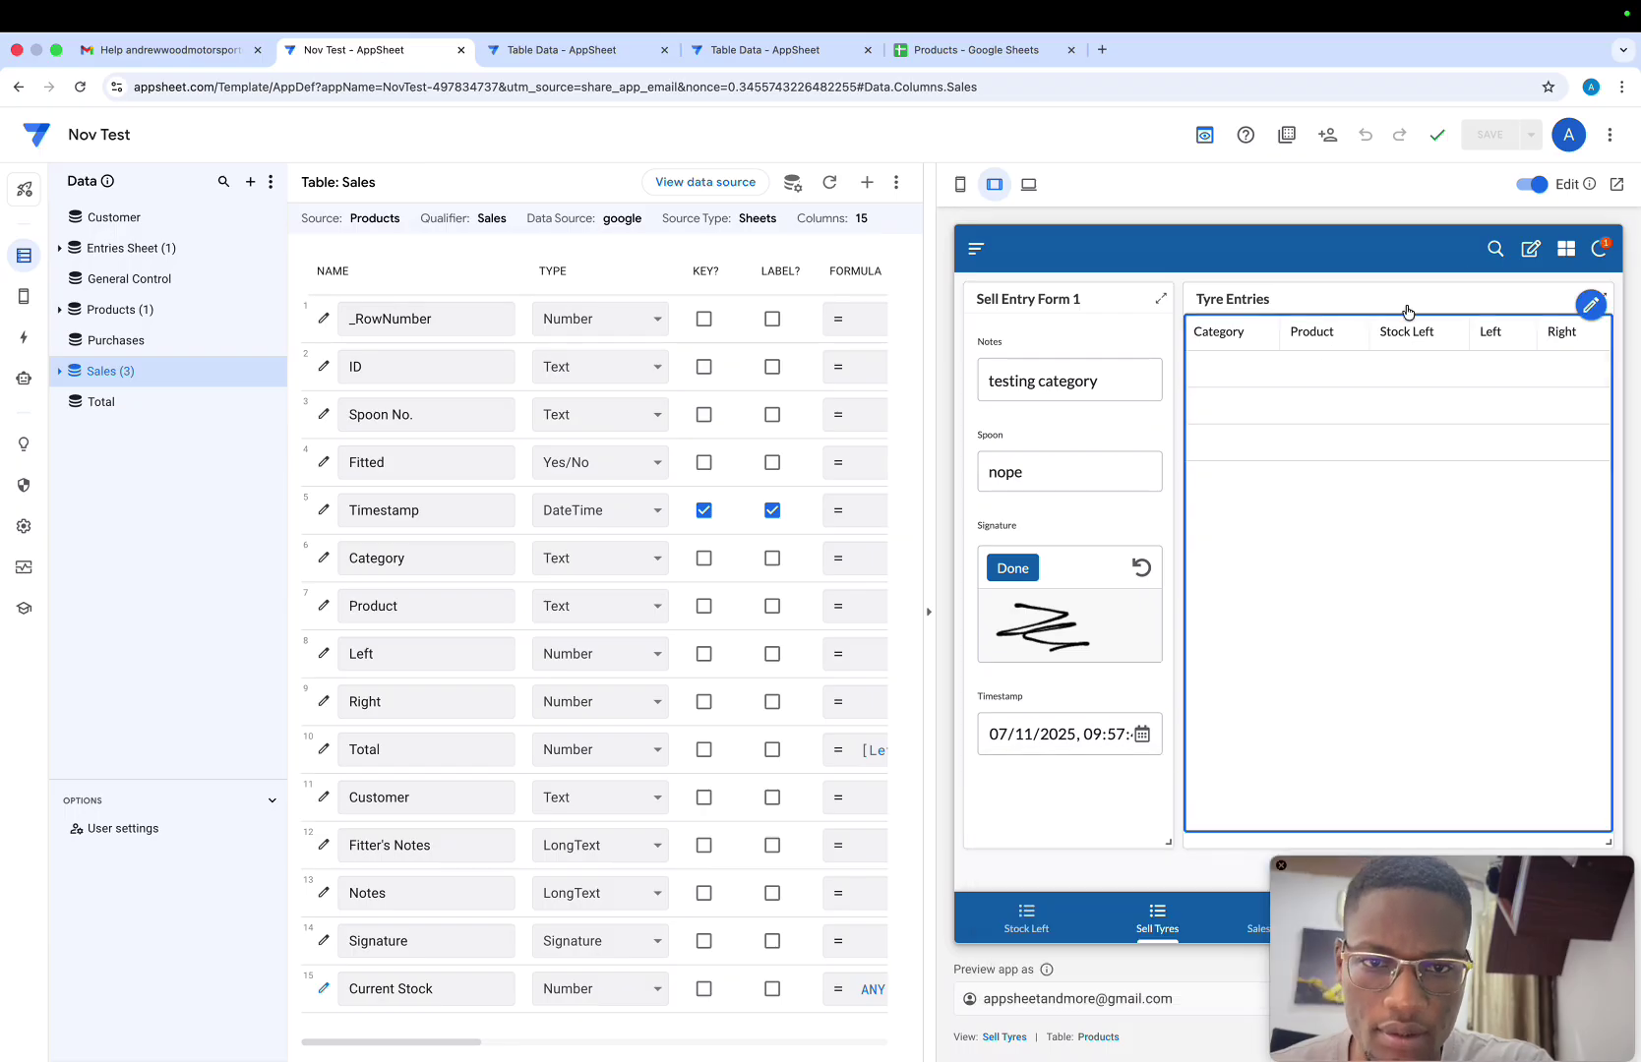
Start editing the Tyre Entries table and set Category to PIRELLI GRAVEL in all three rows
{"action": "left_click", "coordinate": [1526, 251]}
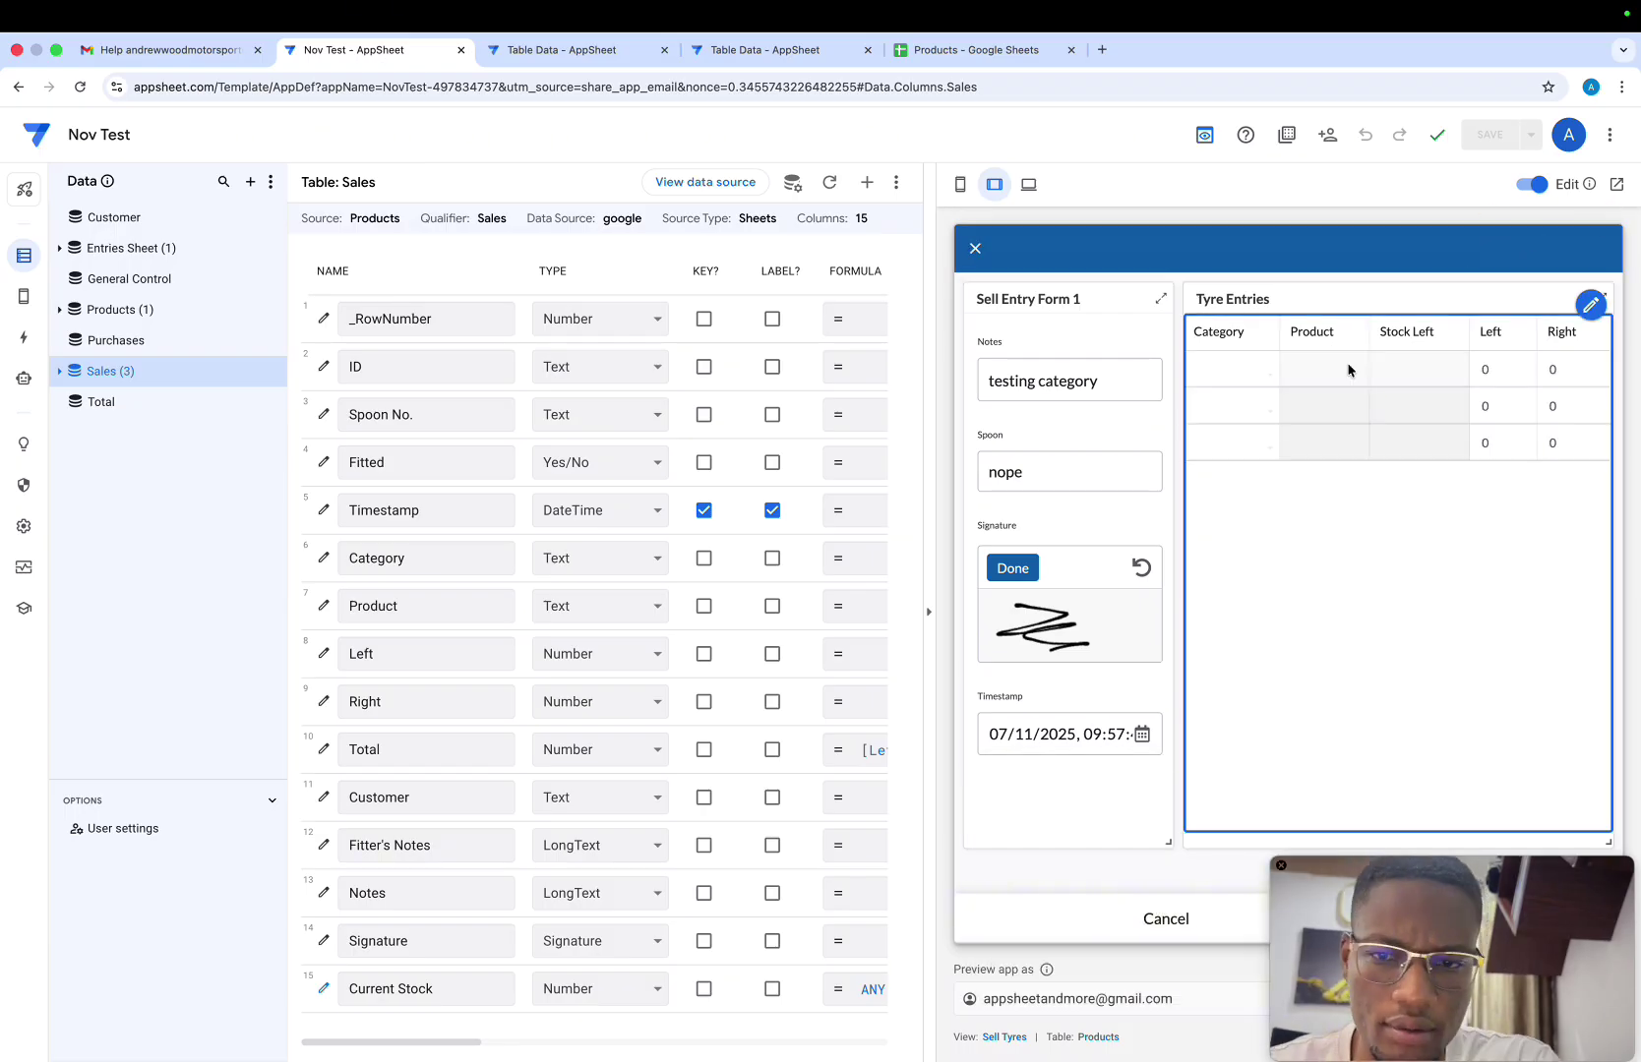
{"action": "left_click", "coordinate": [1255, 376]}
{"action": "left_click", "coordinate": [1132, 310]}
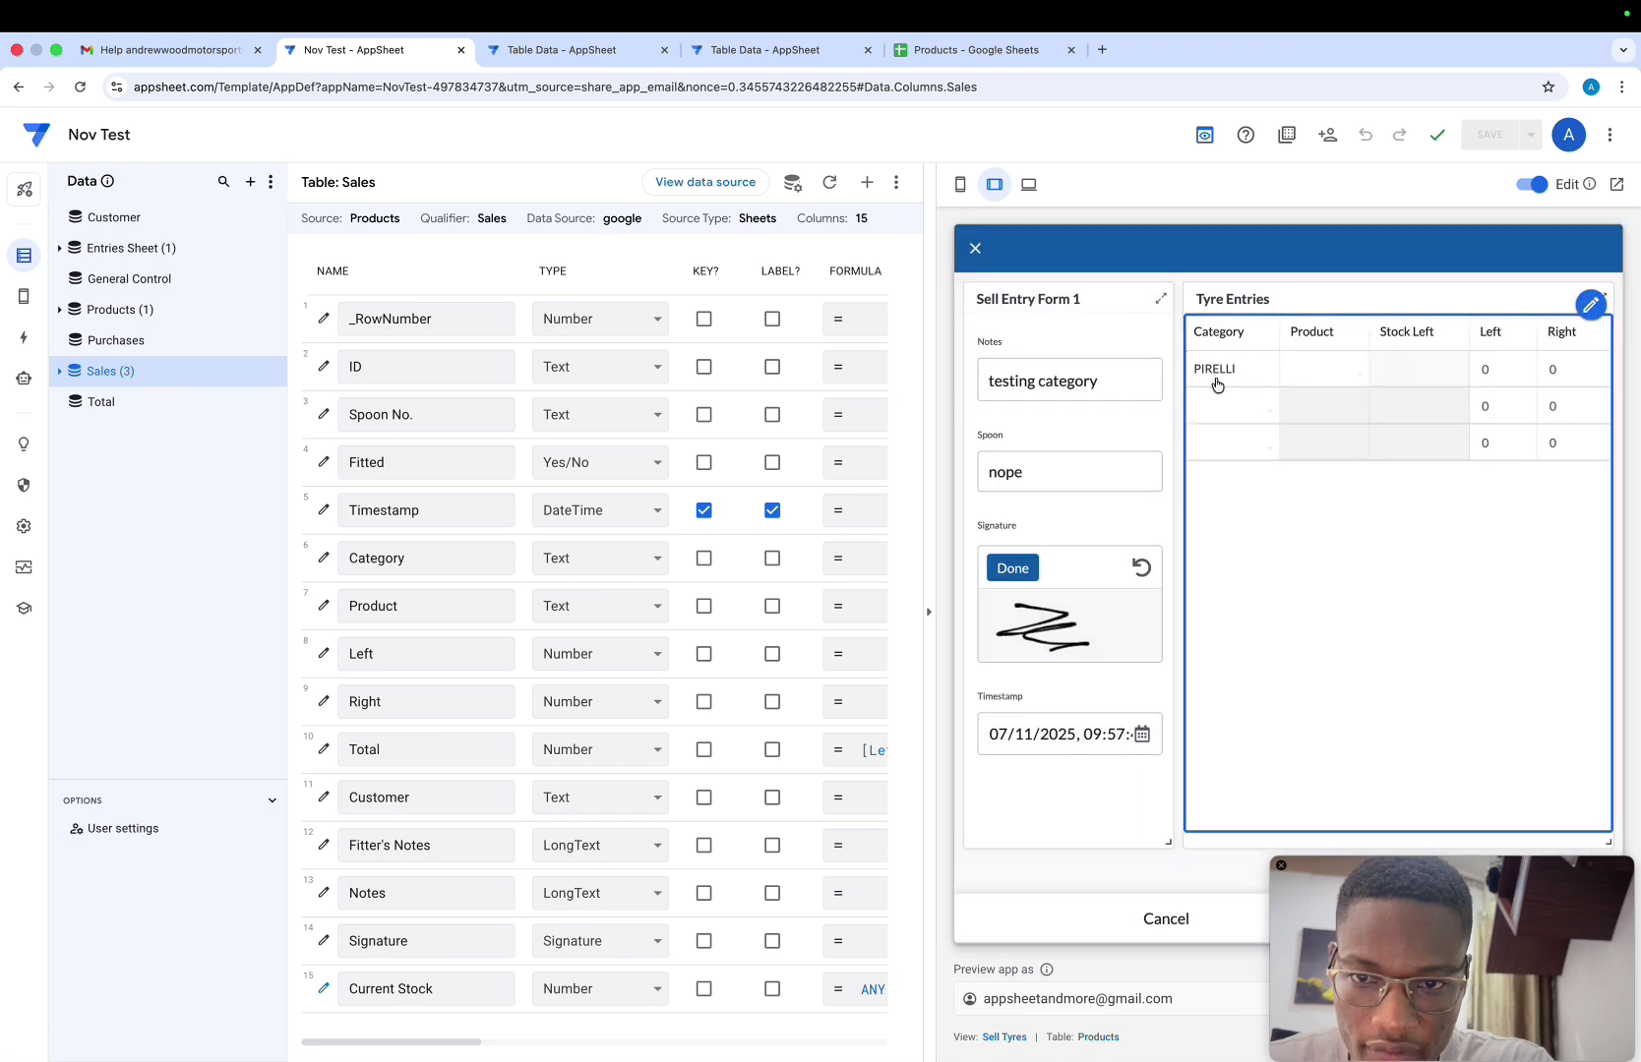
{"action": "left_click", "coordinate": [1220, 409]}
{"action": "left_click", "coordinate": [1110, 321]}
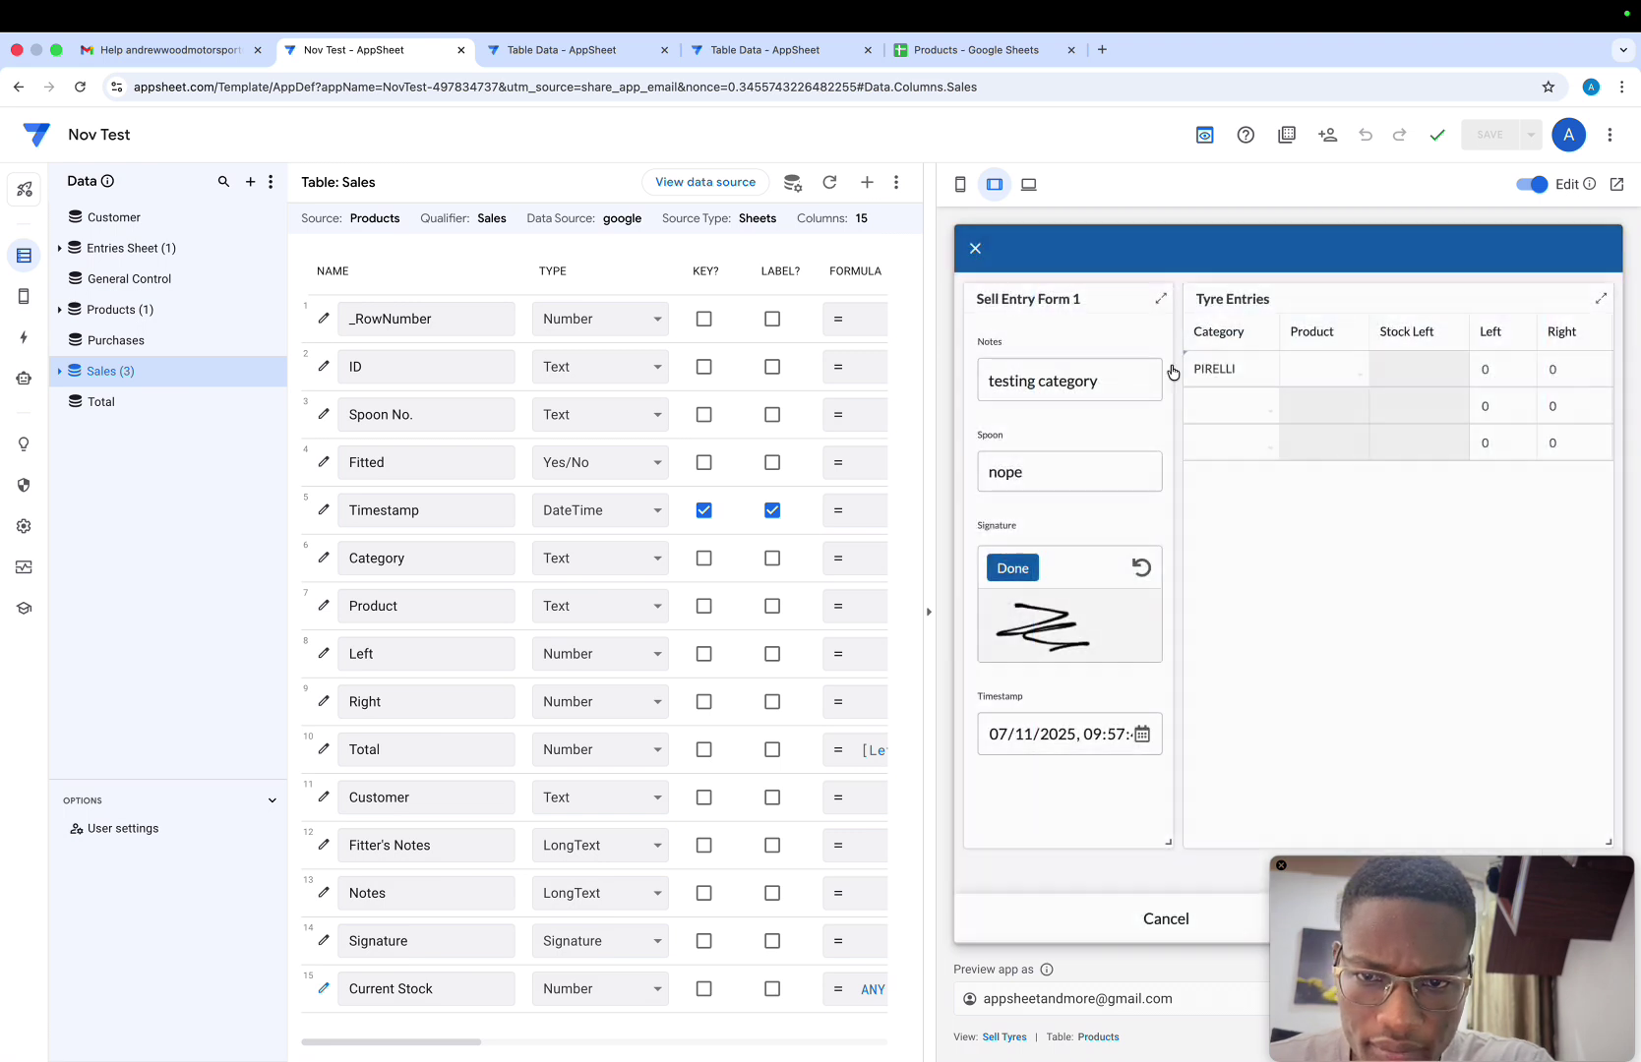
{"action": "left_click", "coordinate": [1226, 443]}
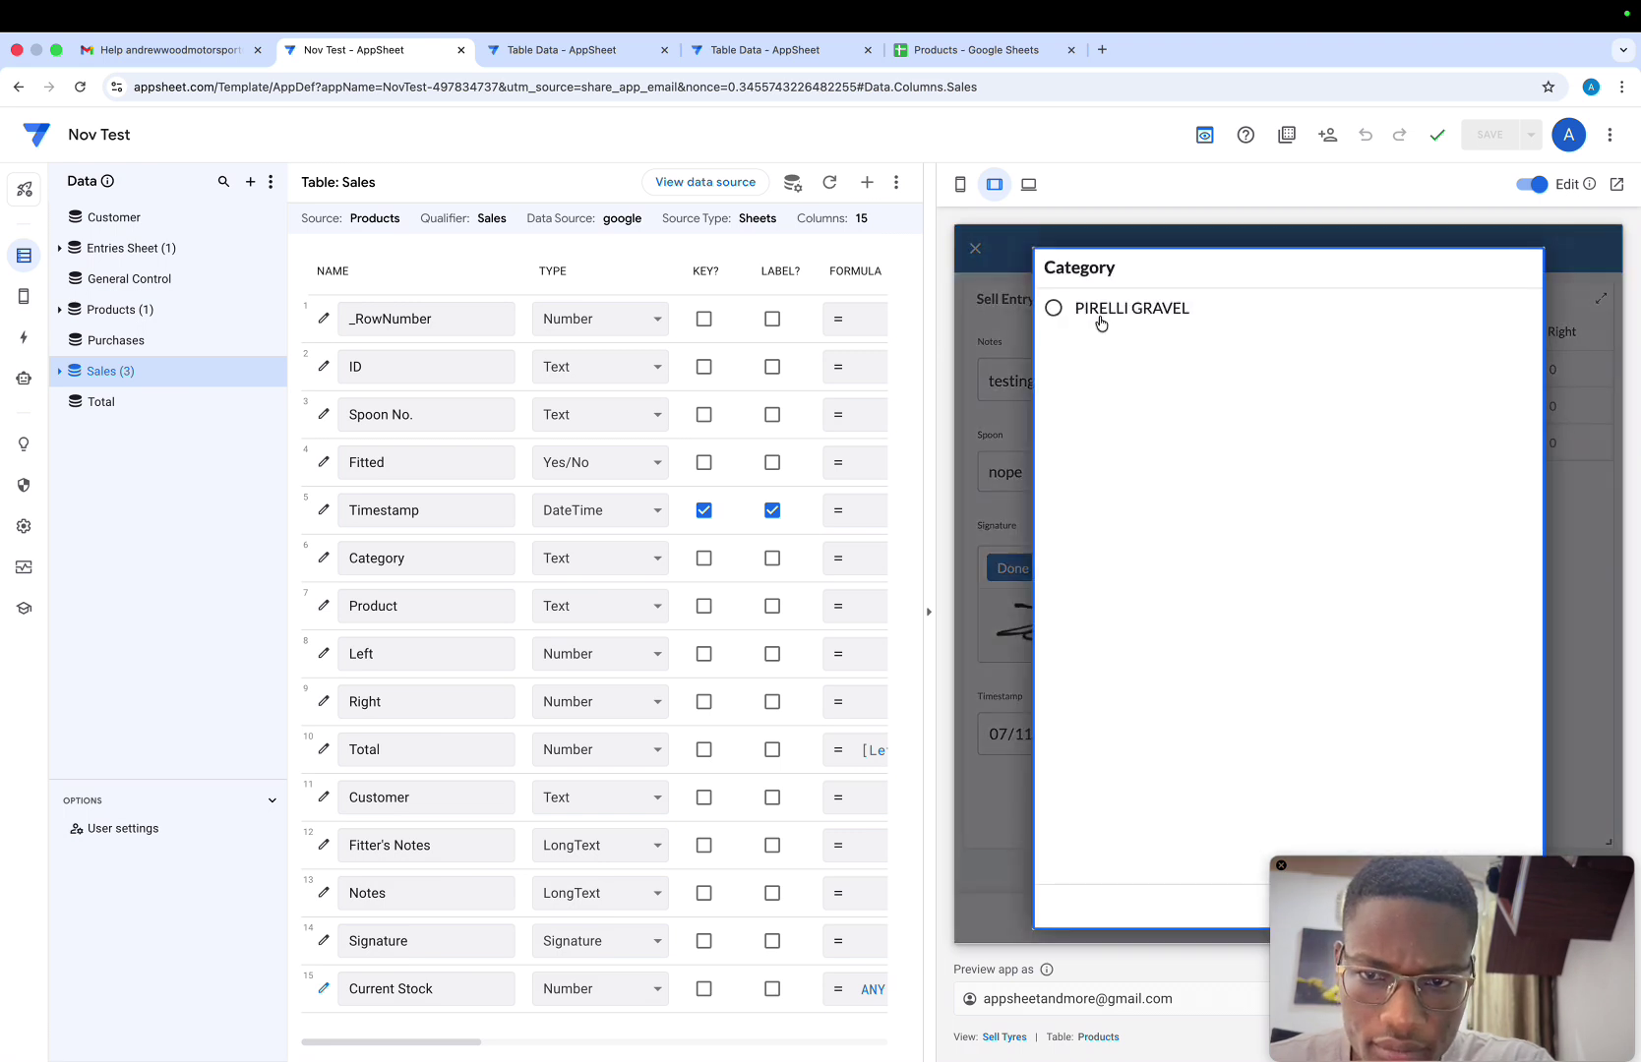
{"action": "left_click", "coordinate": [1101, 321]}
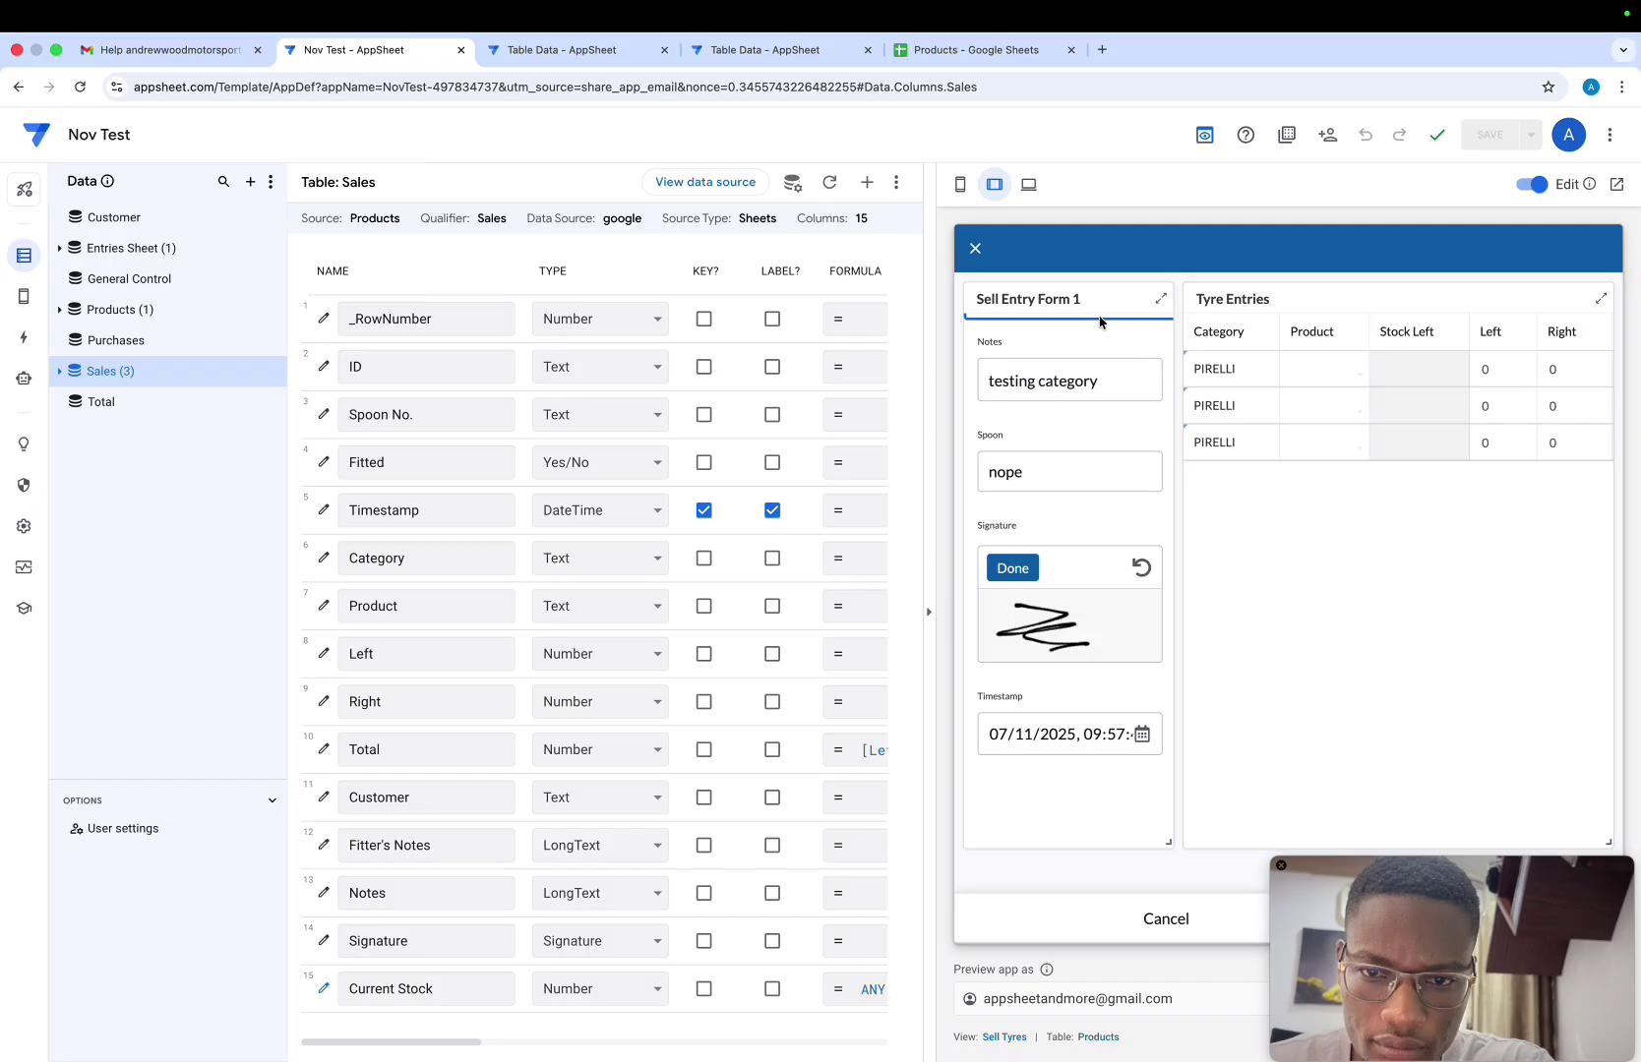
Set Product to 175/70R15 K6 in the first tyre entry and 165/80R13 GM8A in the second and third
{"action": "left_click", "coordinate": [1321, 370]}
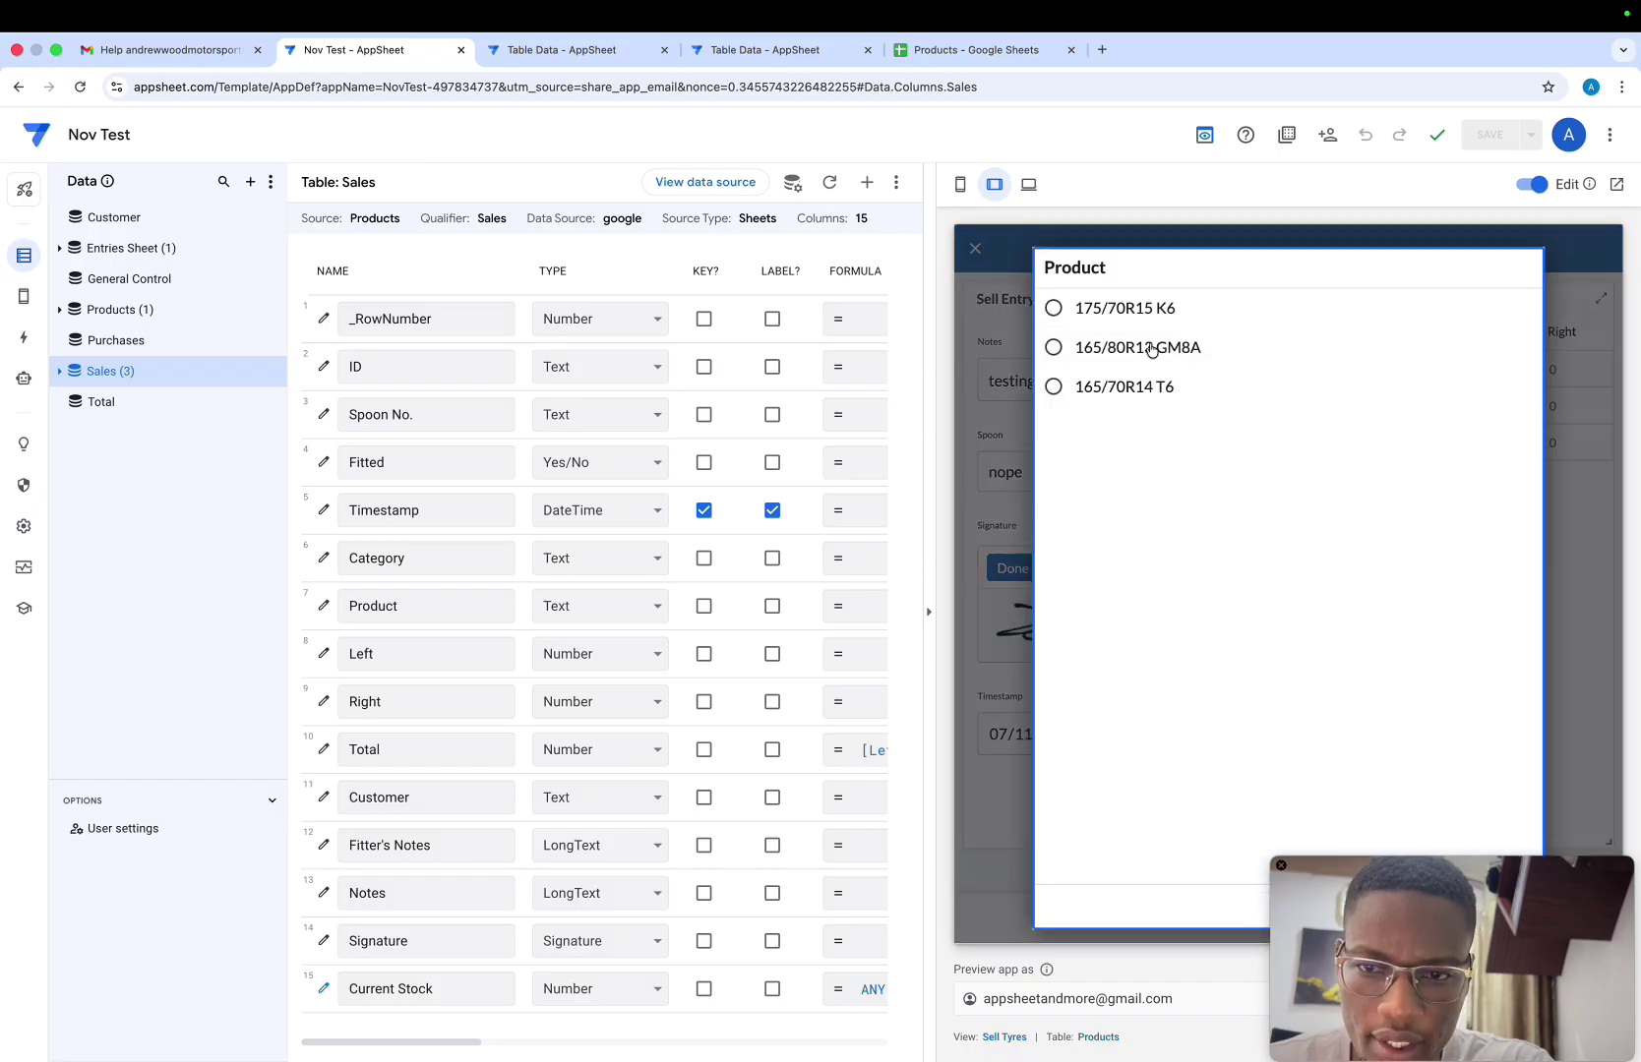
{"action": "left_click", "coordinate": [1124, 315]}
{"action": "left_click", "coordinate": [1318, 406]}
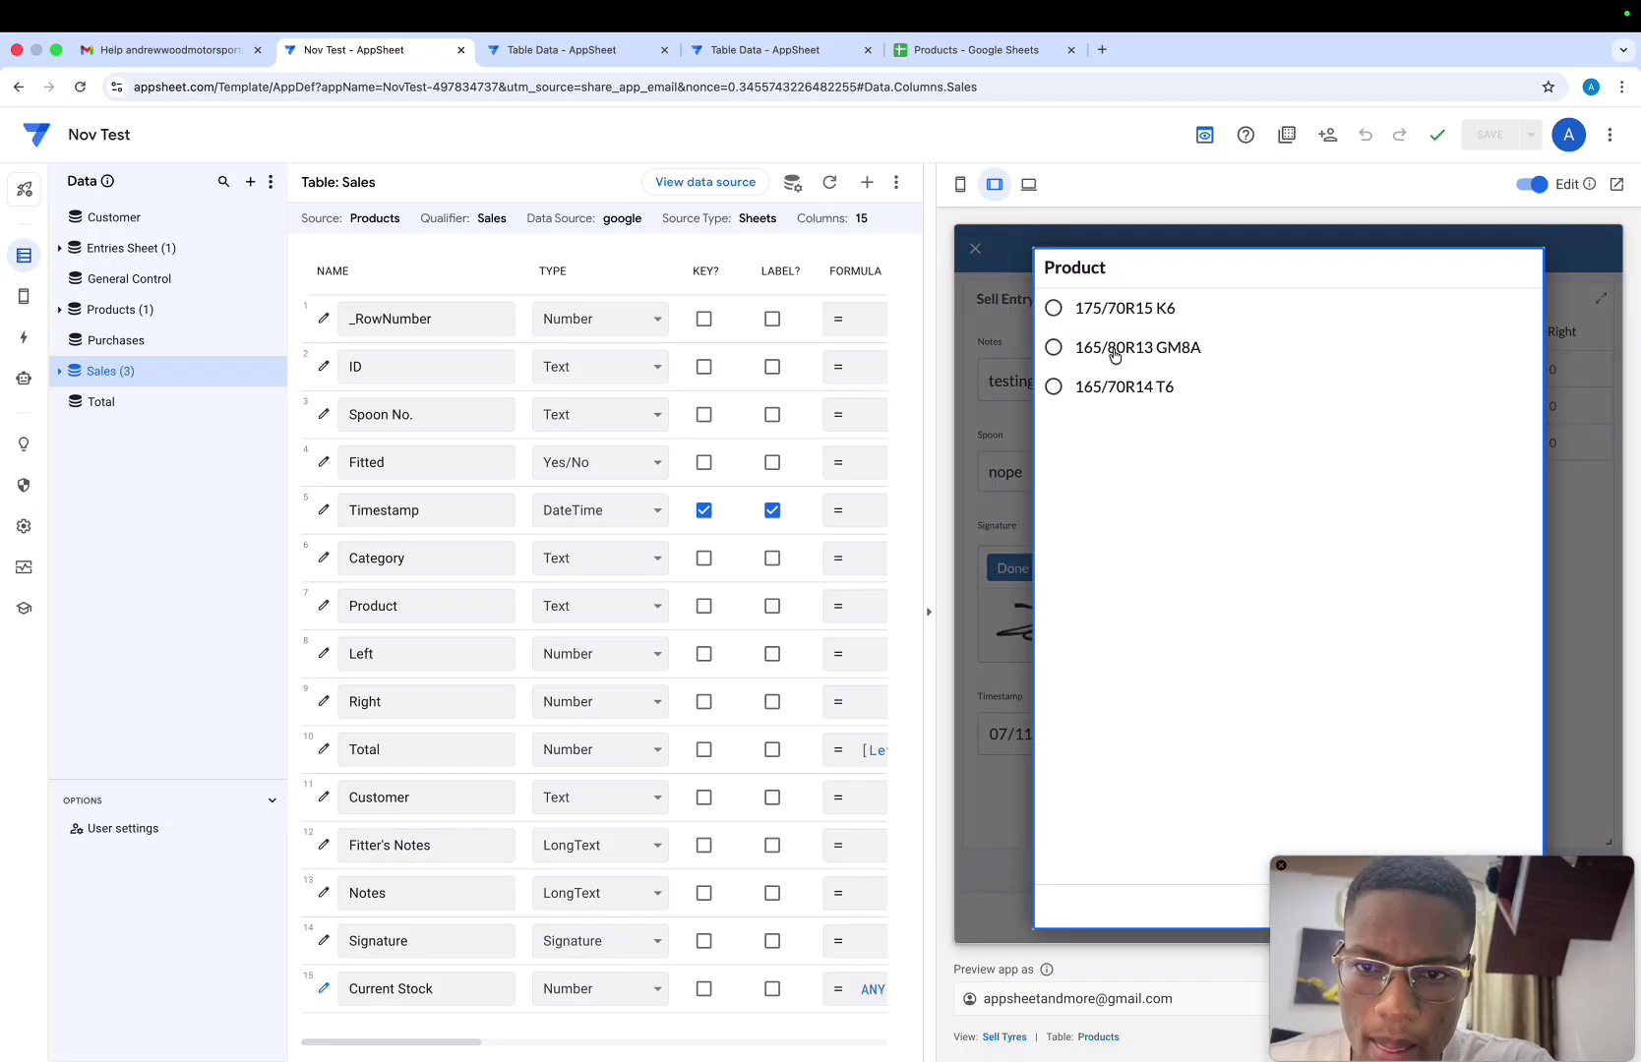
{"action": "left_click", "coordinate": [1118, 352]}
{"action": "left_click", "coordinate": [1315, 451]}
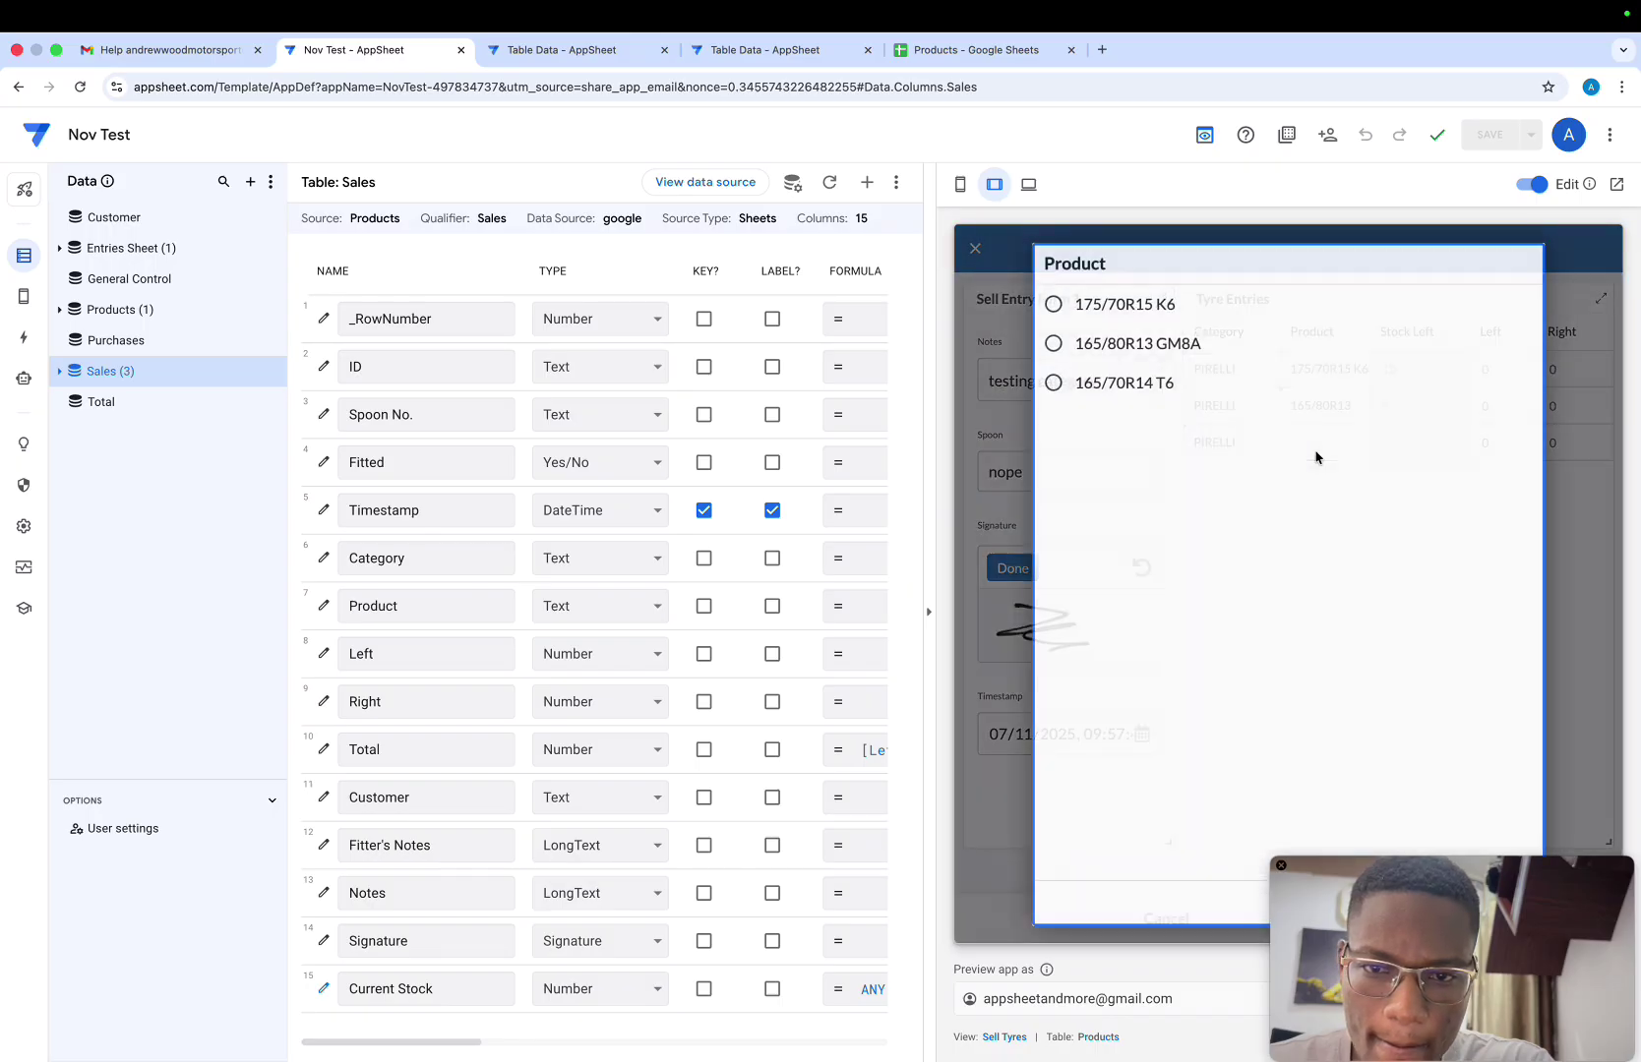
{"action": "left_click", "coordinate": [1100, 348]}
Set Left to 1 and Right to 2 in all three tyre entry rows
{"action": "scroll", "coordinate": [1348, 394], "scroll_direction": "right", "scroll_amount": 5}
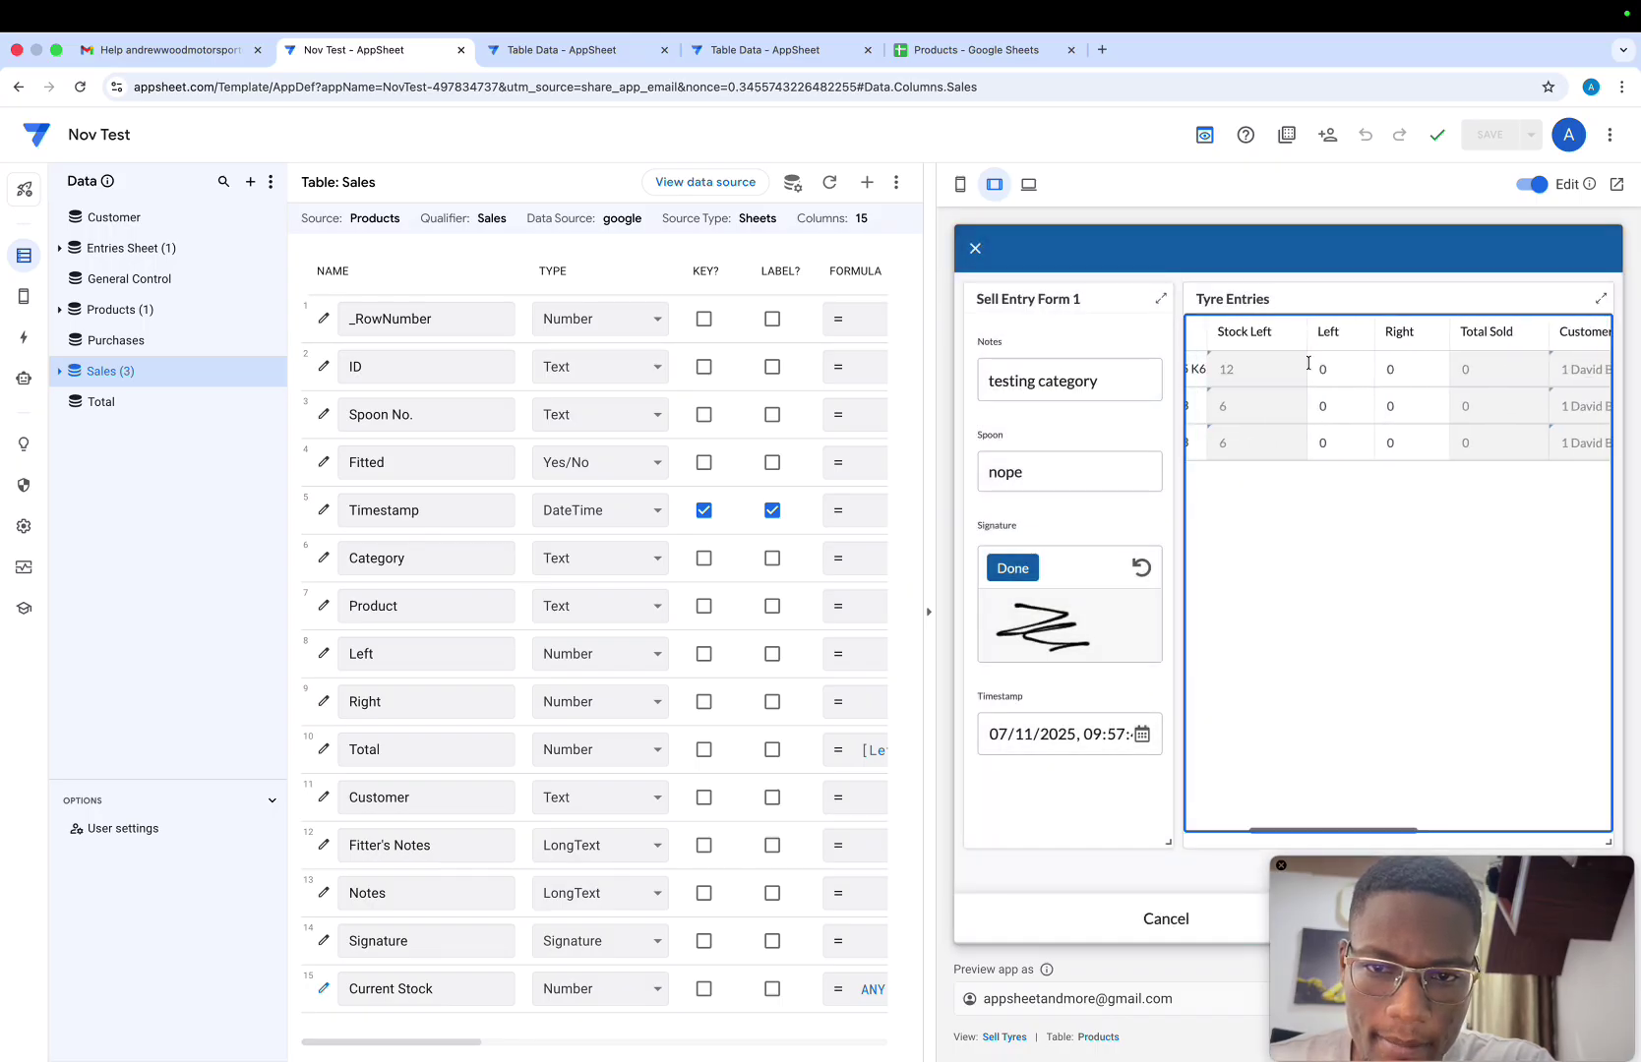
{"action": "left_click", "coordinate": [1338, 403]}
{"action": "left_click", "coordinate": [1337, 368]}
{"action": "type", "text": "1"}
{"action": "left_click", "coordinate": [1386, 372]}
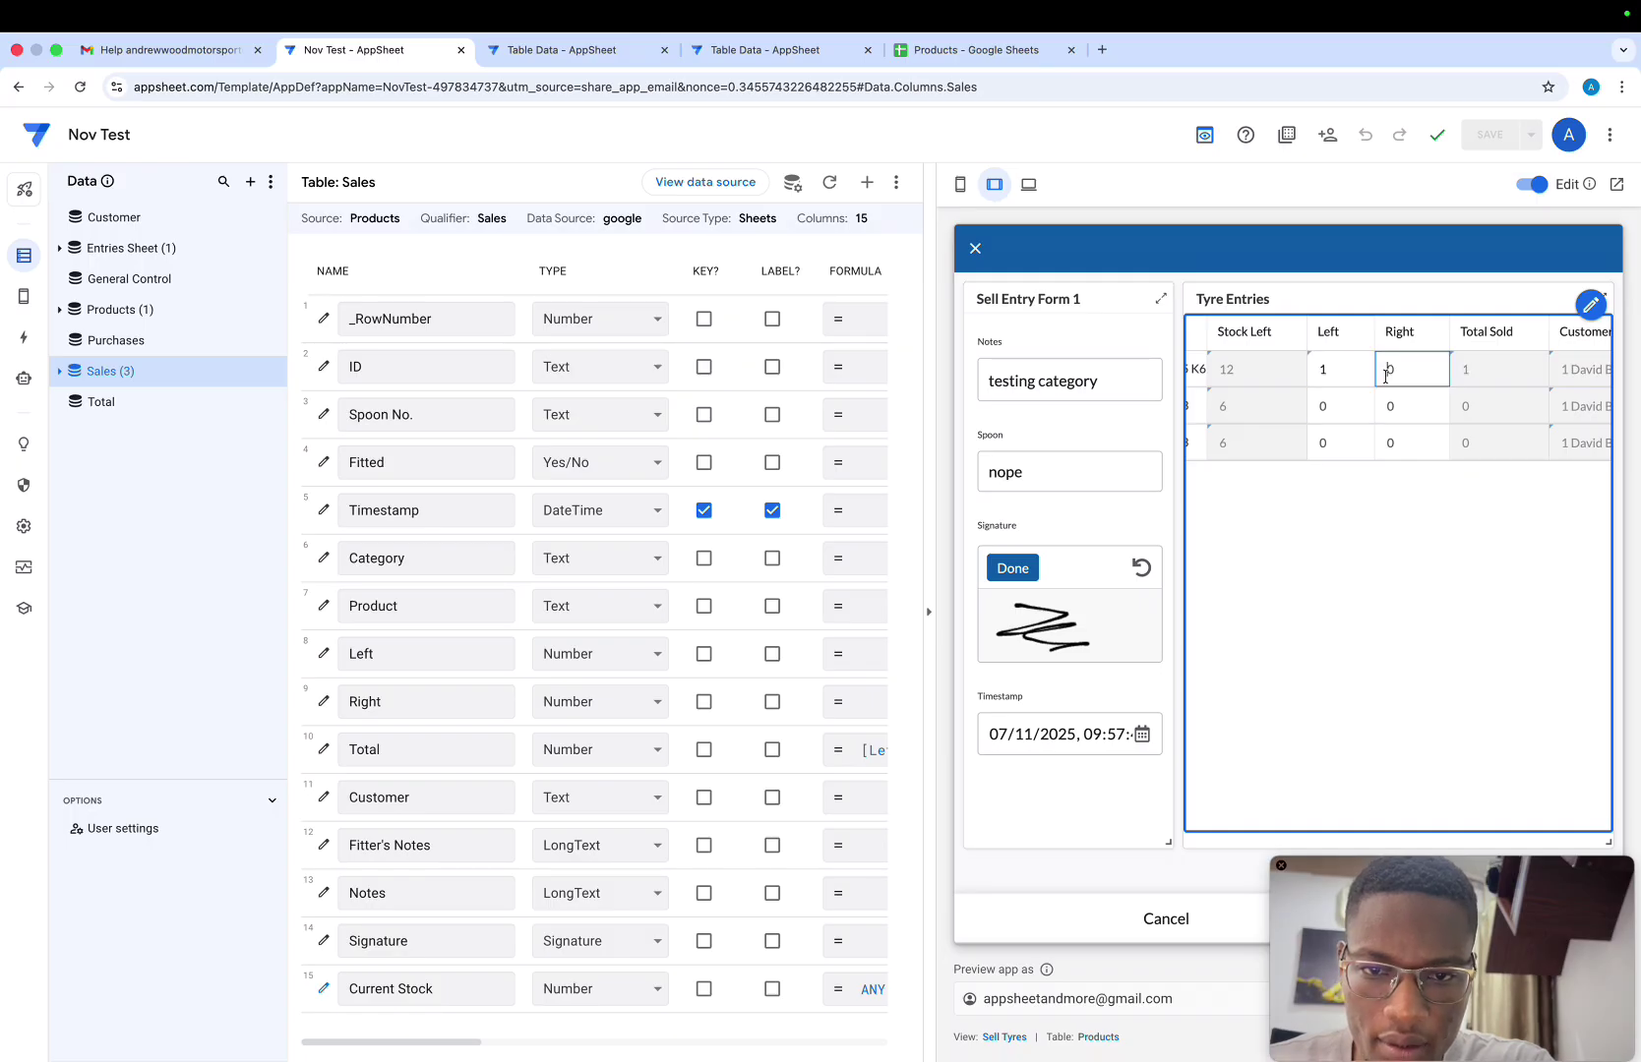
{"action": "left_click", "coordinate": [1340, 402]}
{"action": "type", "text": "12"}
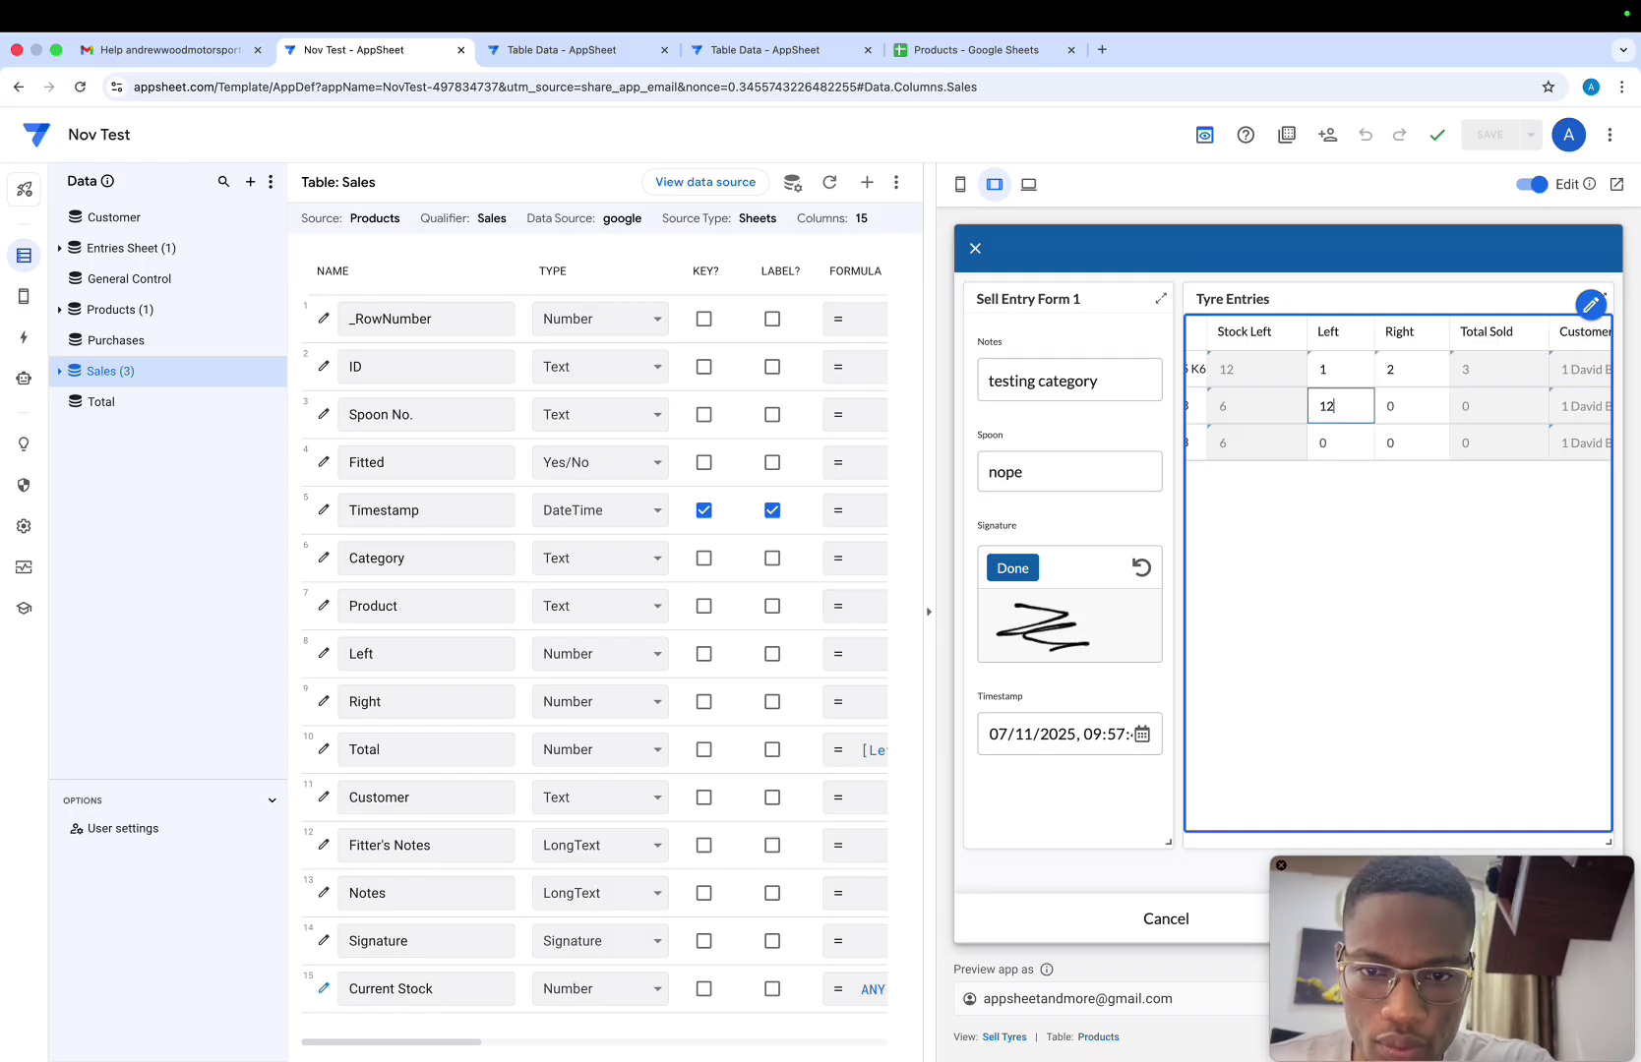
{"action": "left_click", "coordinate": [1386, 407]}
{"action": "type", "text": "2"}
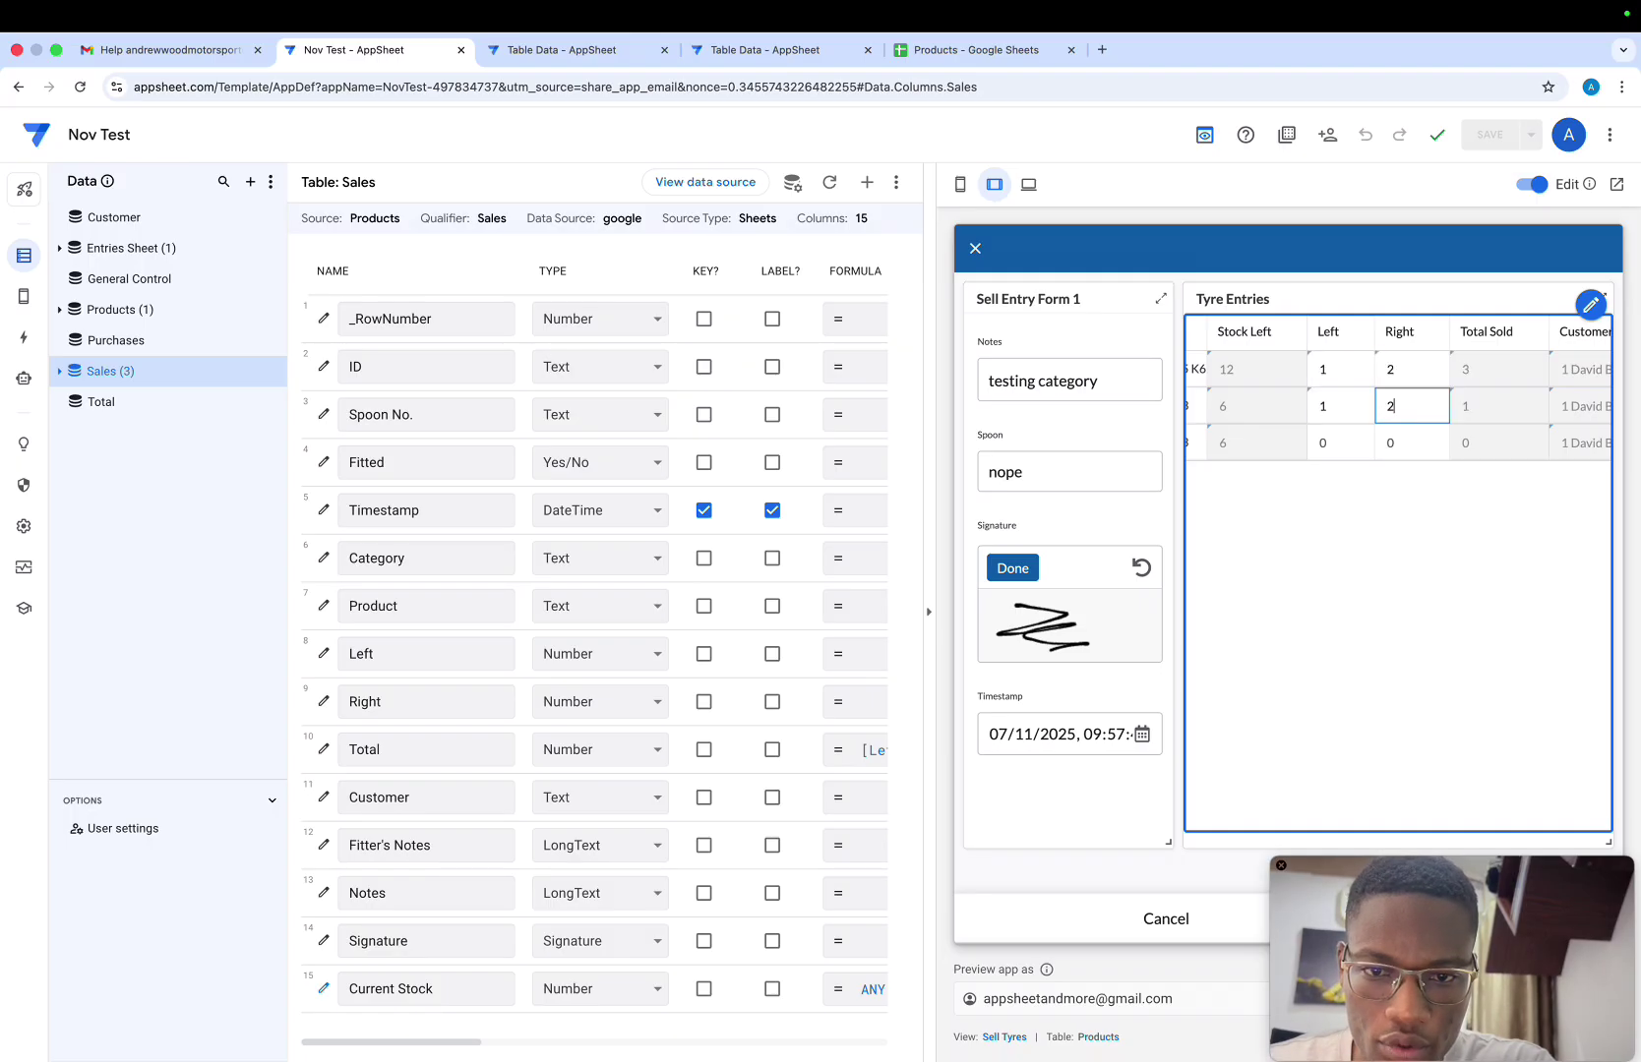
{"action": "left_click", "coordinate": [1331, 441]}
{"action": "type", "text": "1"}
{"action": "left_click", "coordinate": [1384, 450]}
{"action": "type", "text": "2"}
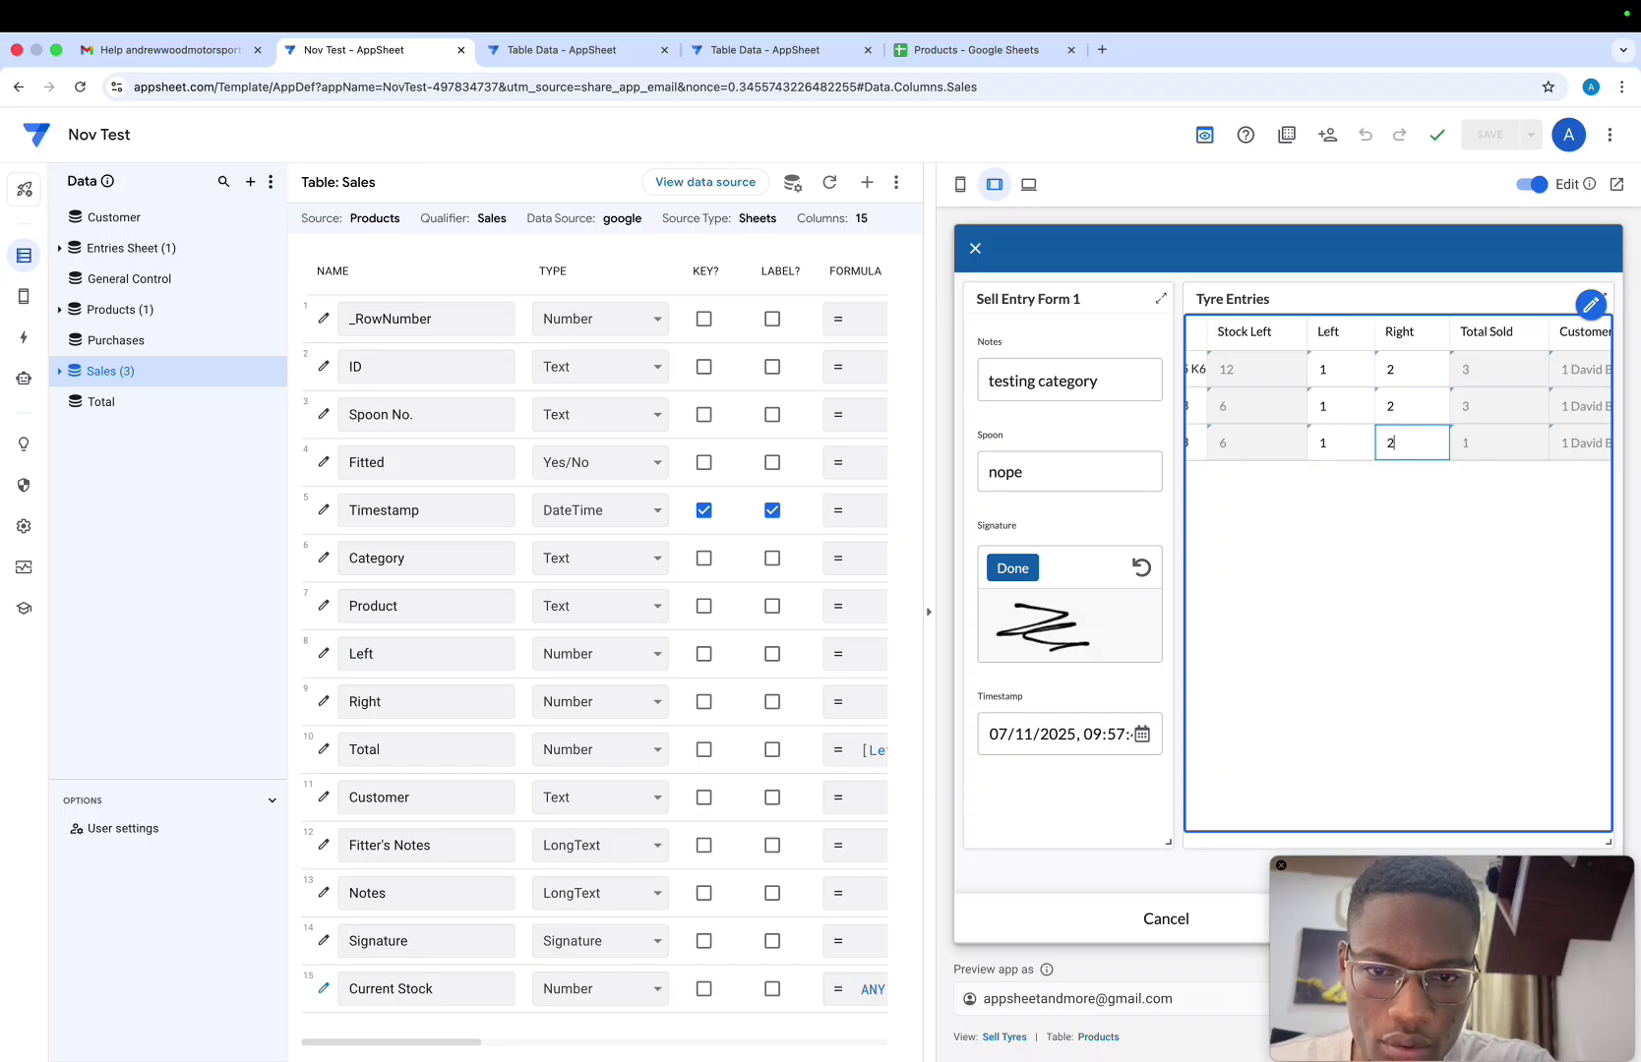
{"action": "scroll", "coordinate": [1437, 443], "scroll_direction": "right", "scroll_amount": 5}
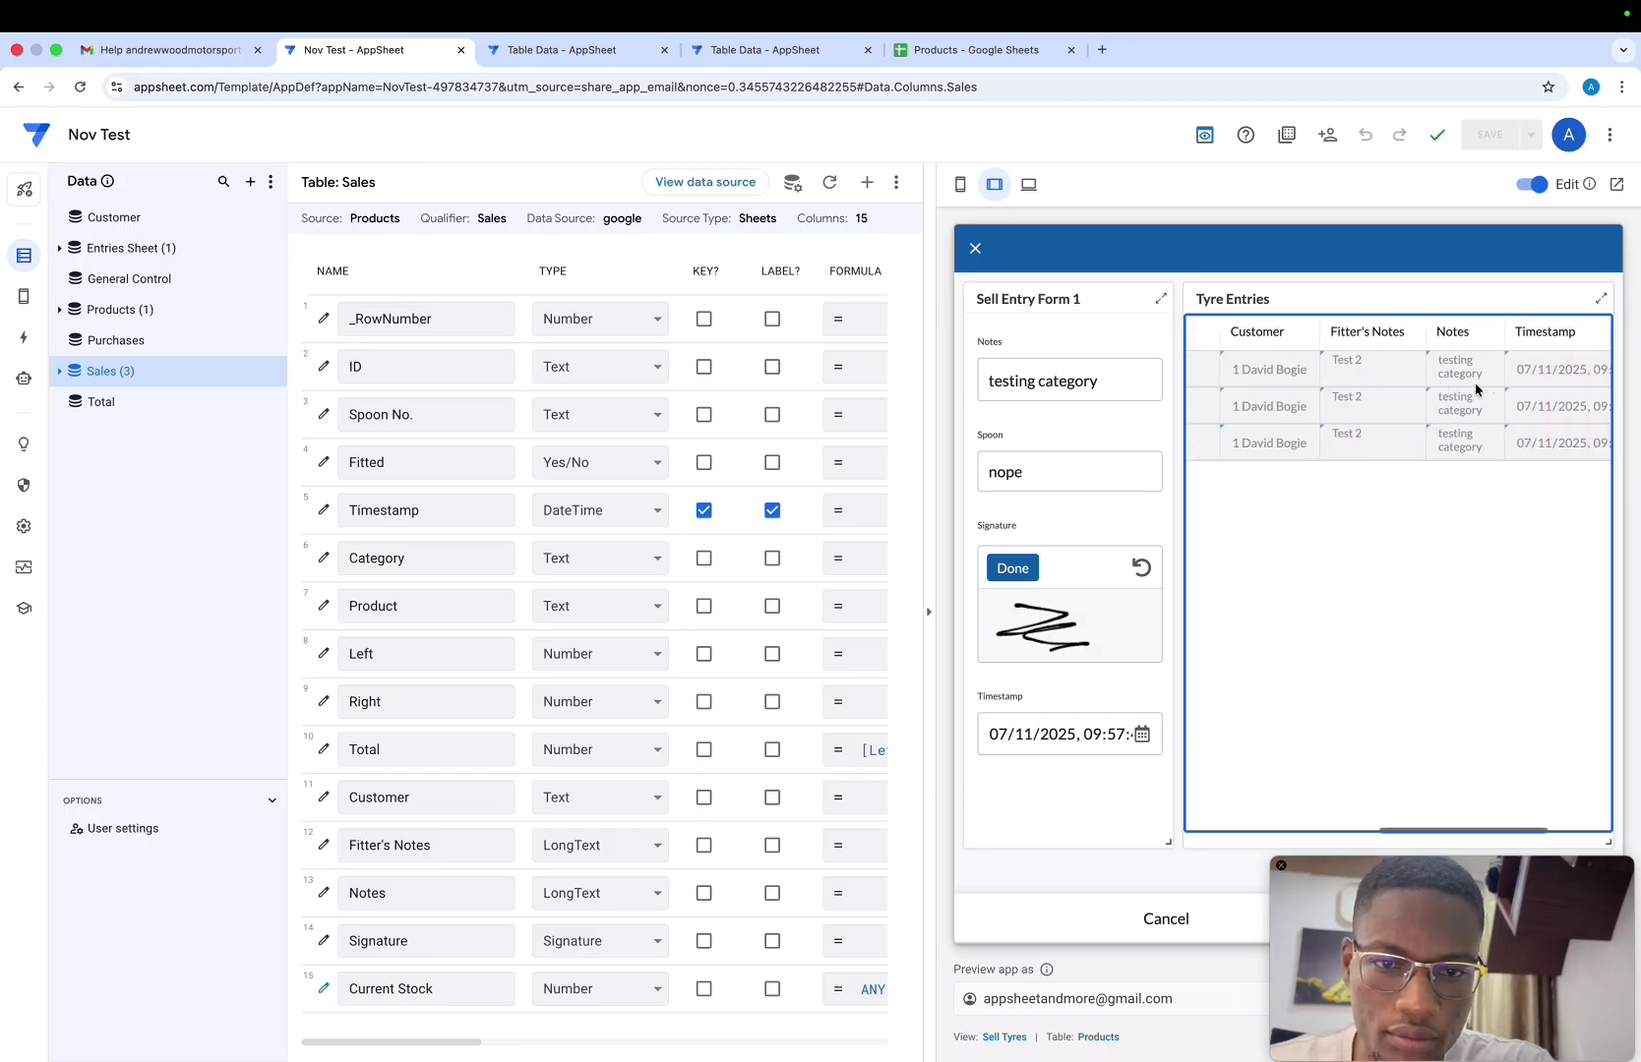
{"action": "mouse_move", "coordinate": [1352, 852]}
{"action": "left_mouse_down"}
{"action": "mouse_move", "coordinate": [1291, 879]}
{"action": "mouse_move", "coordinate": [1234, 940]}
{"action": "mouse_move", "coordinate": [1115, 915]}
{"action": "mouse_move", "coordinate": [1035, 866]}
{"action": "left_mouse_up"}
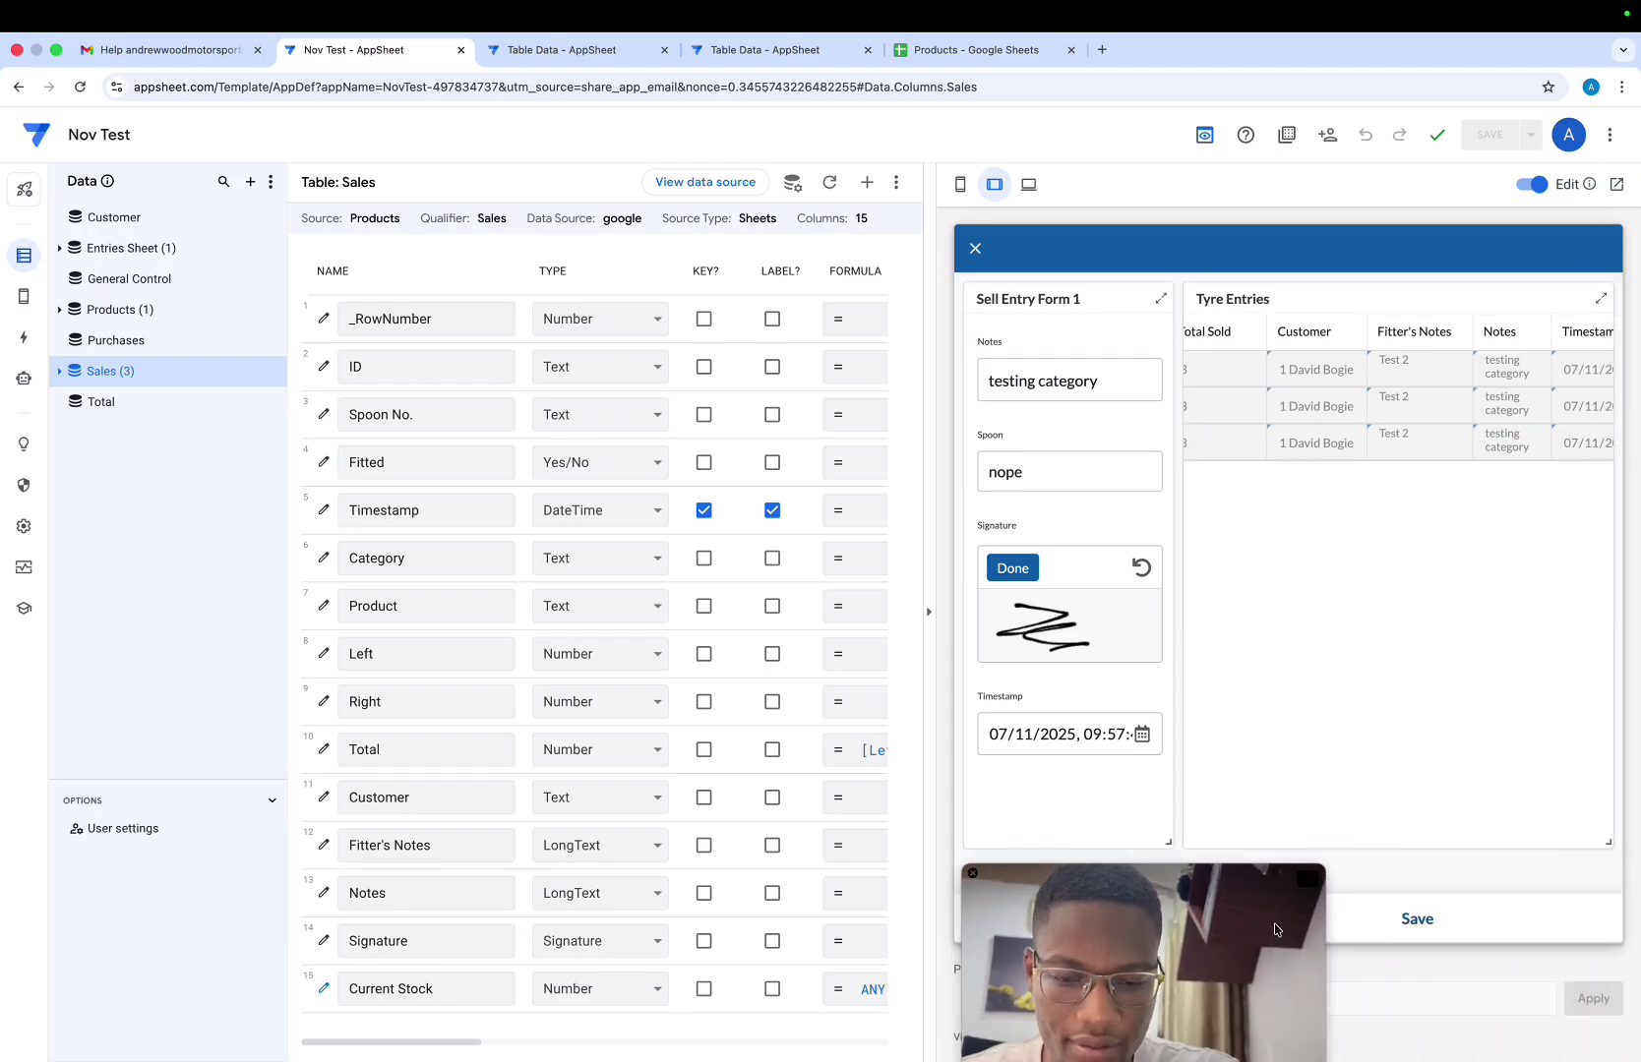
Save the three edited tyre entries and switch to the Products spreadsheet in Google Sheets to check the Sales sheet
{"action": "left_click", "coordinate": [1409, 921]}
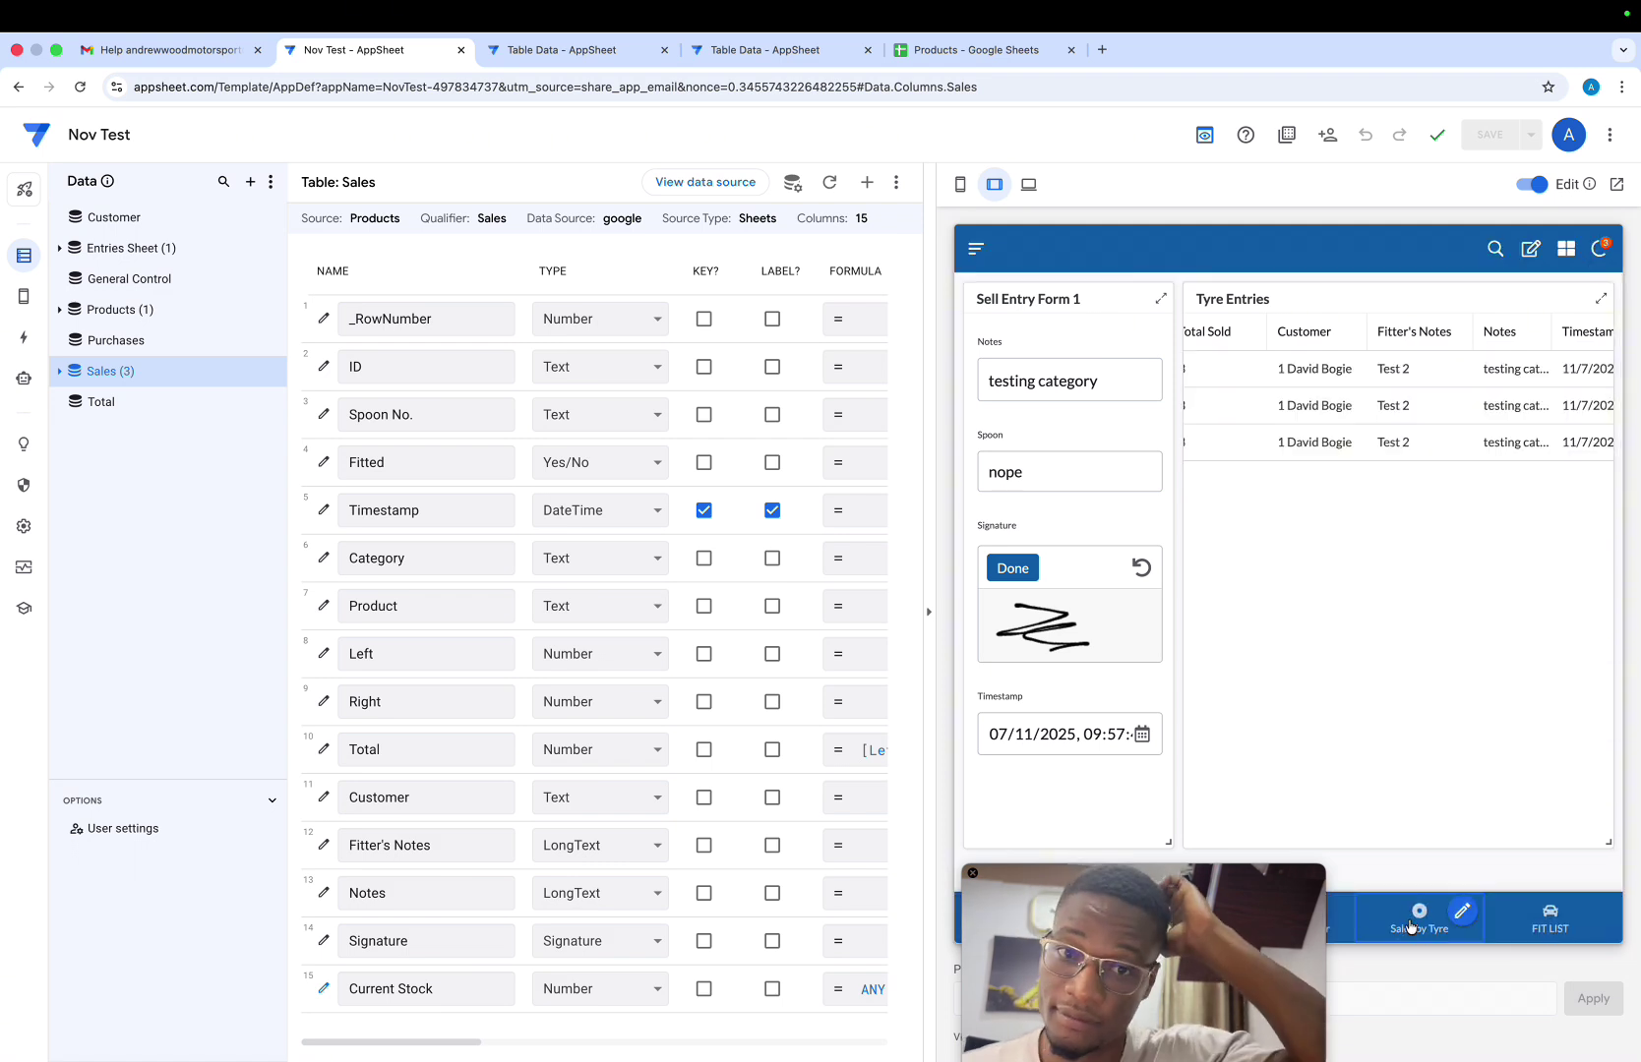
{"action": "left_click_drag", "start_coordinate": [1277, 912], "coordinate": [1519, 897]}
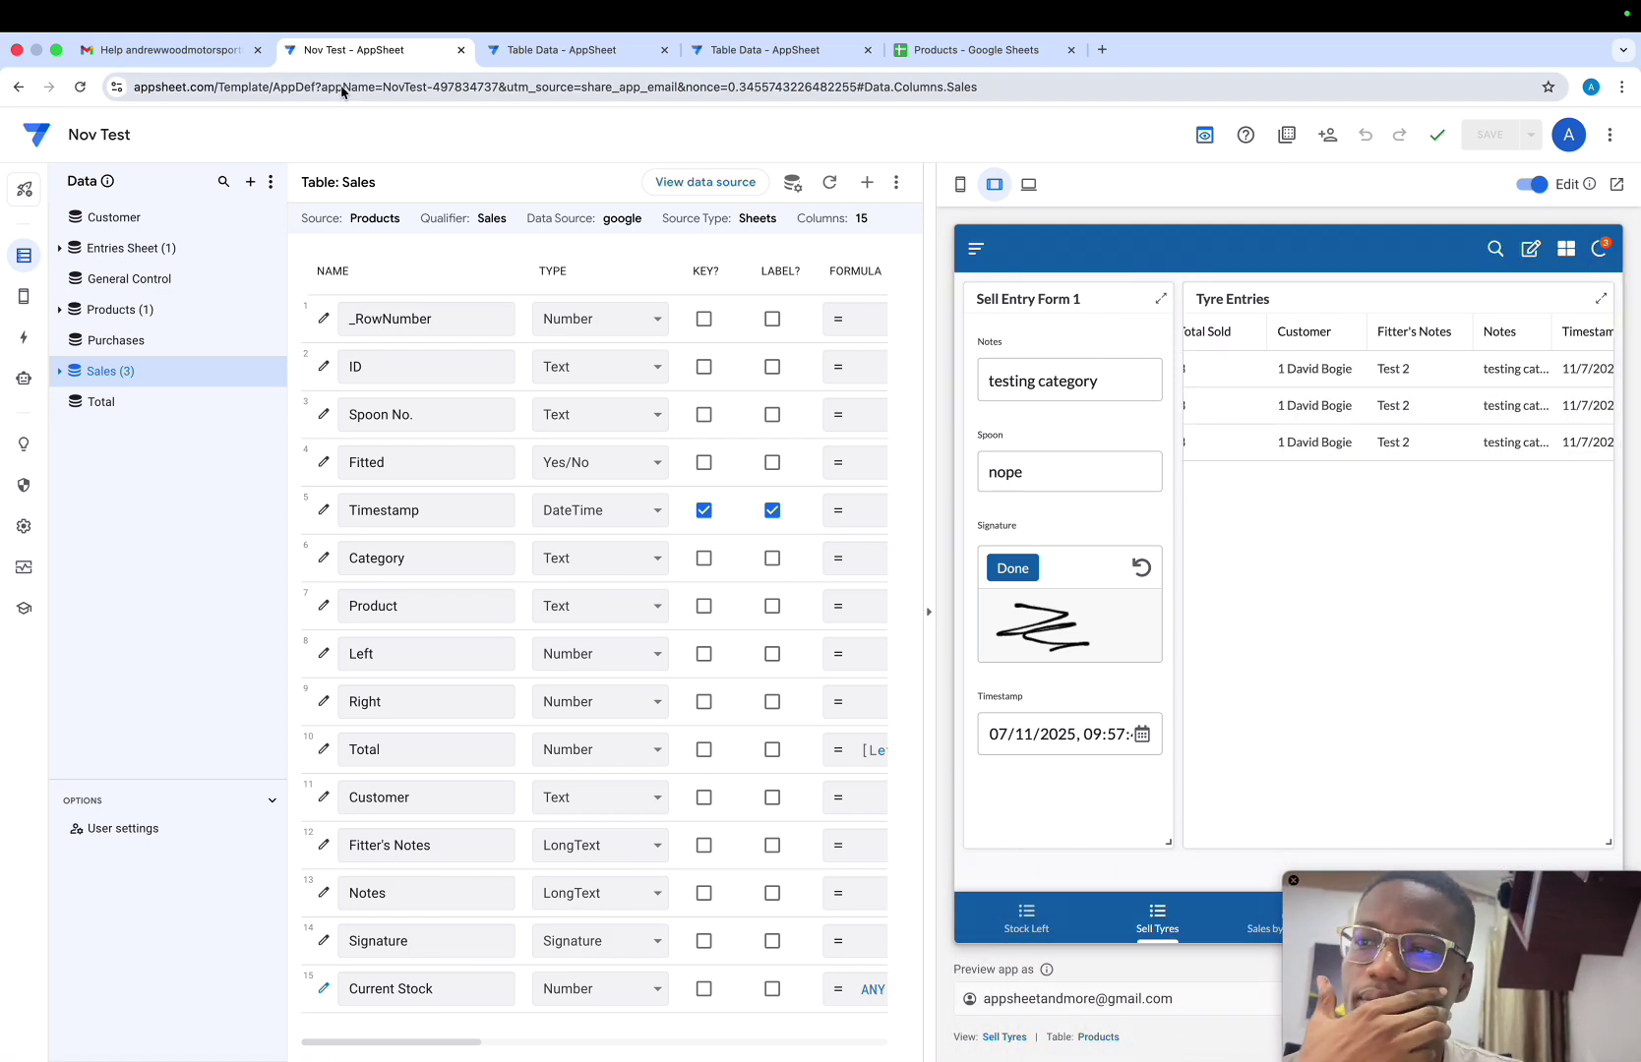
{"action": "left_click", "coordinate": [927, 49]}
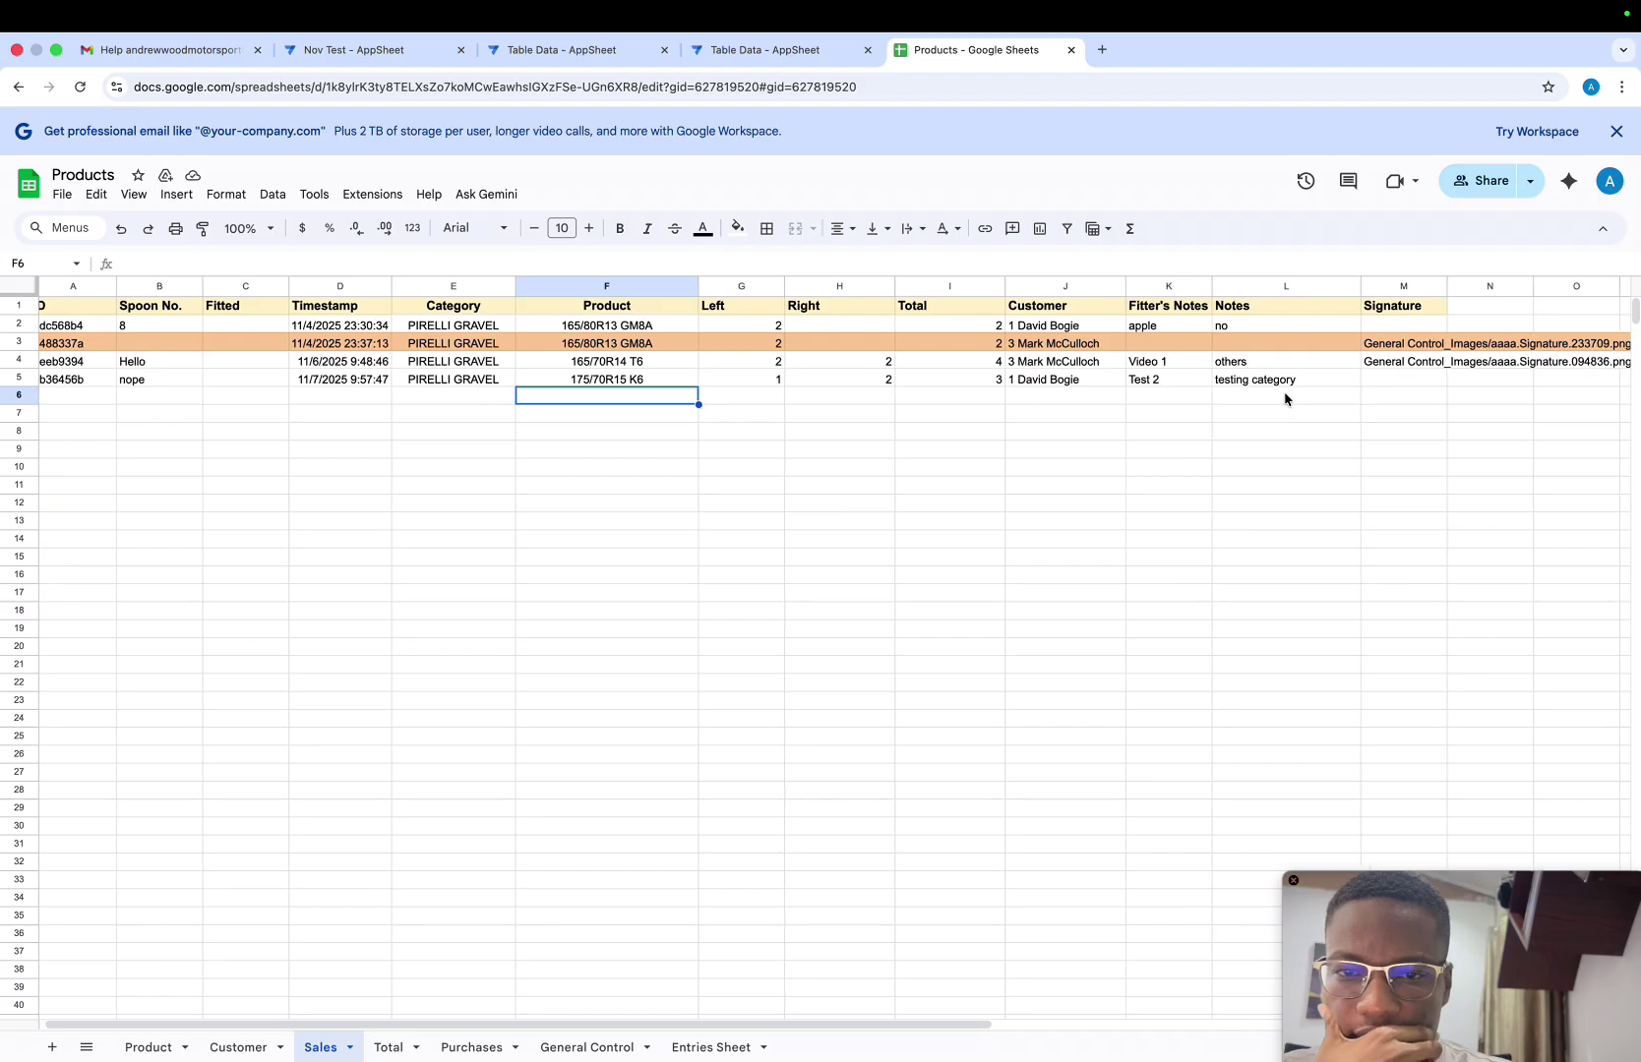
Compare the General Control, Entries Sheet and Sales sheets with the rows in the app's Tyre Entries table for the new sale
{"action": "left_click", "coordinate": [578, 1041]}
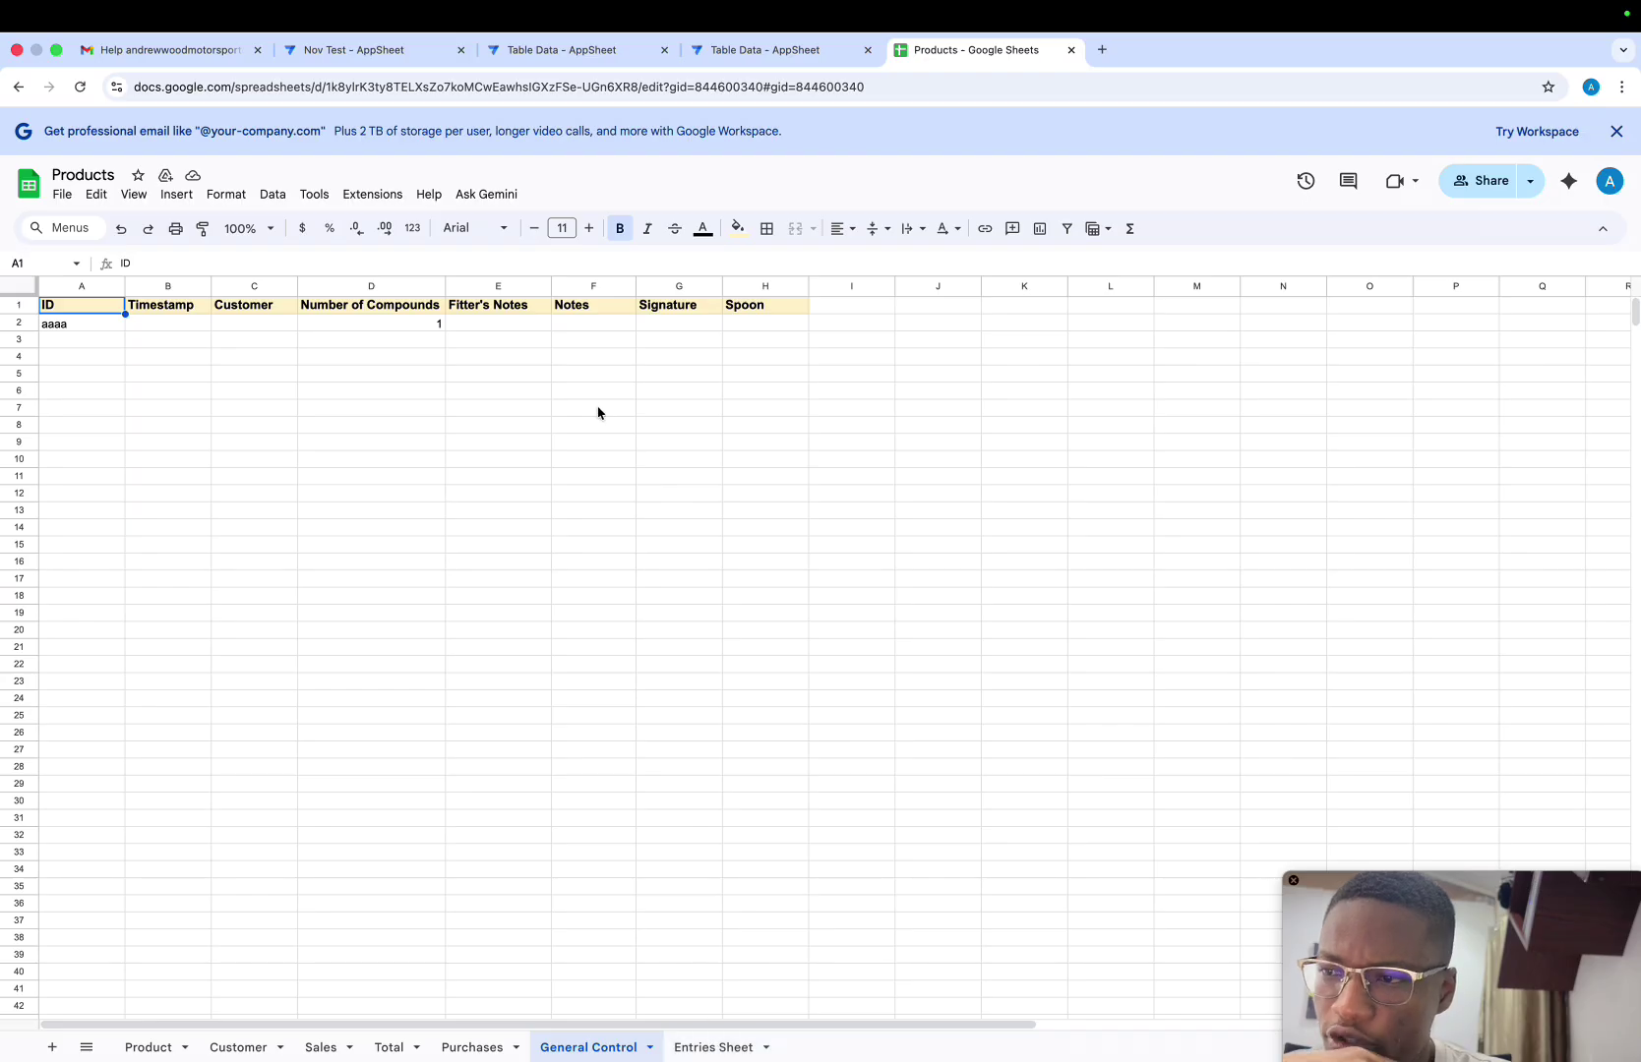
{"action": "left_click", "coordinate": [723, 1050]}
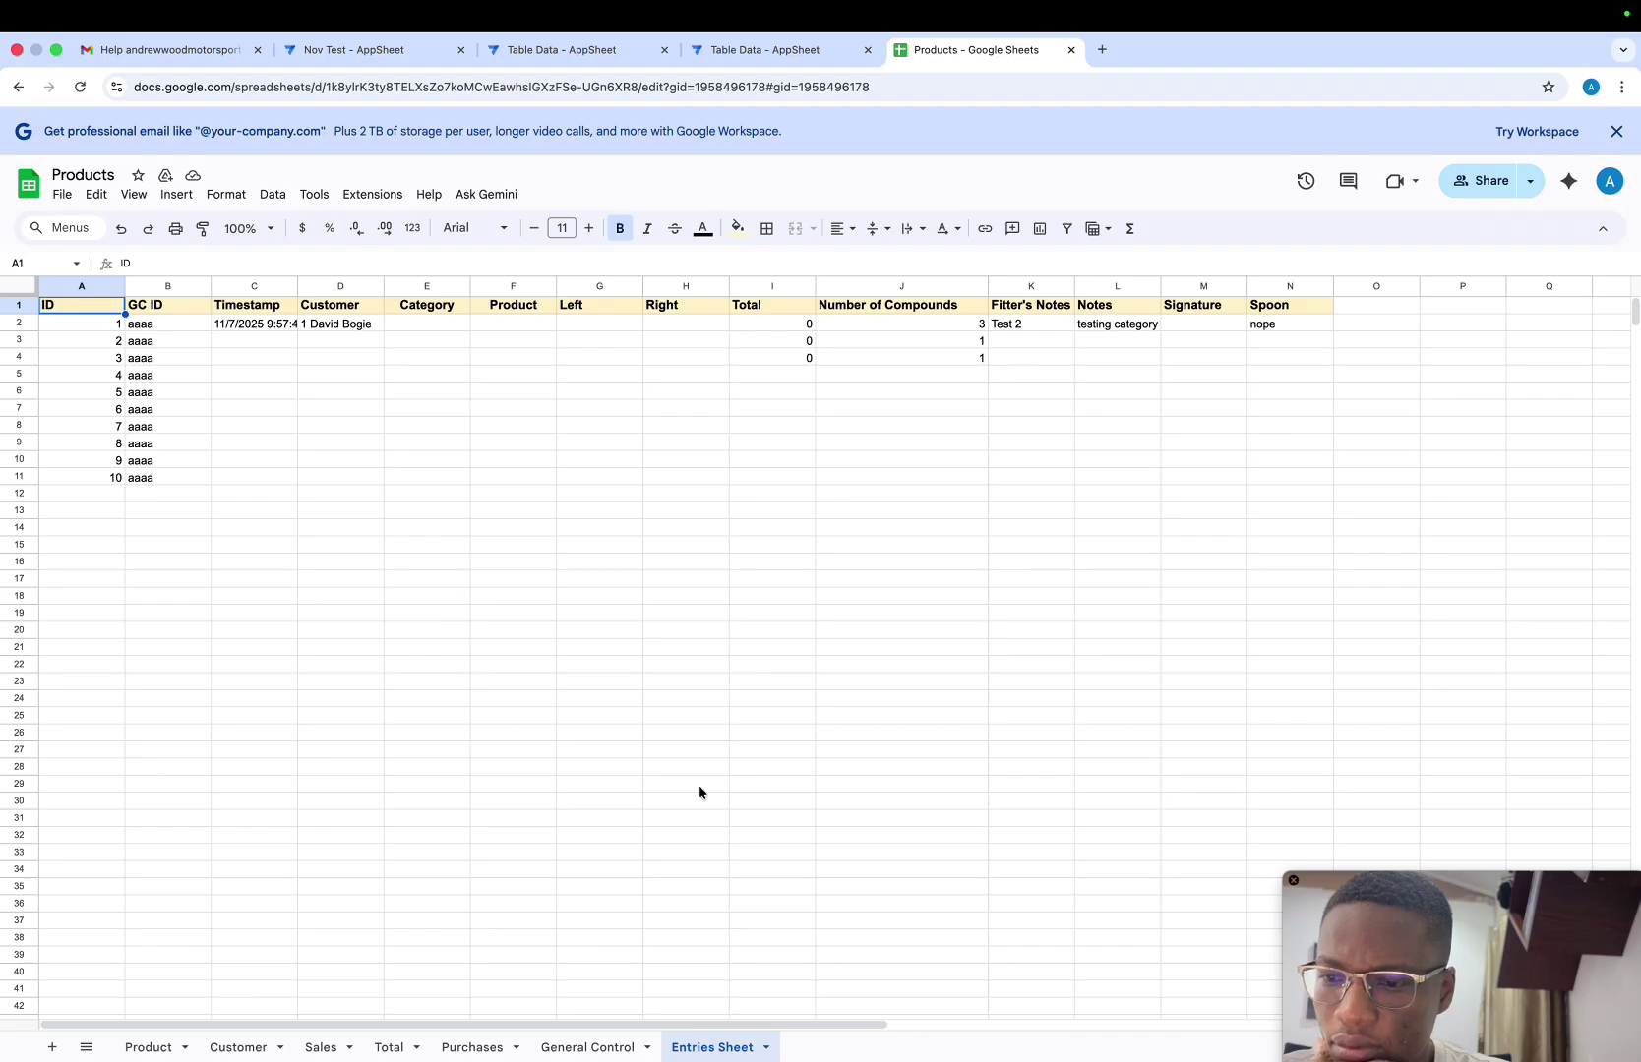
{"action": "left_click", "coordinate": [327, 1049]}
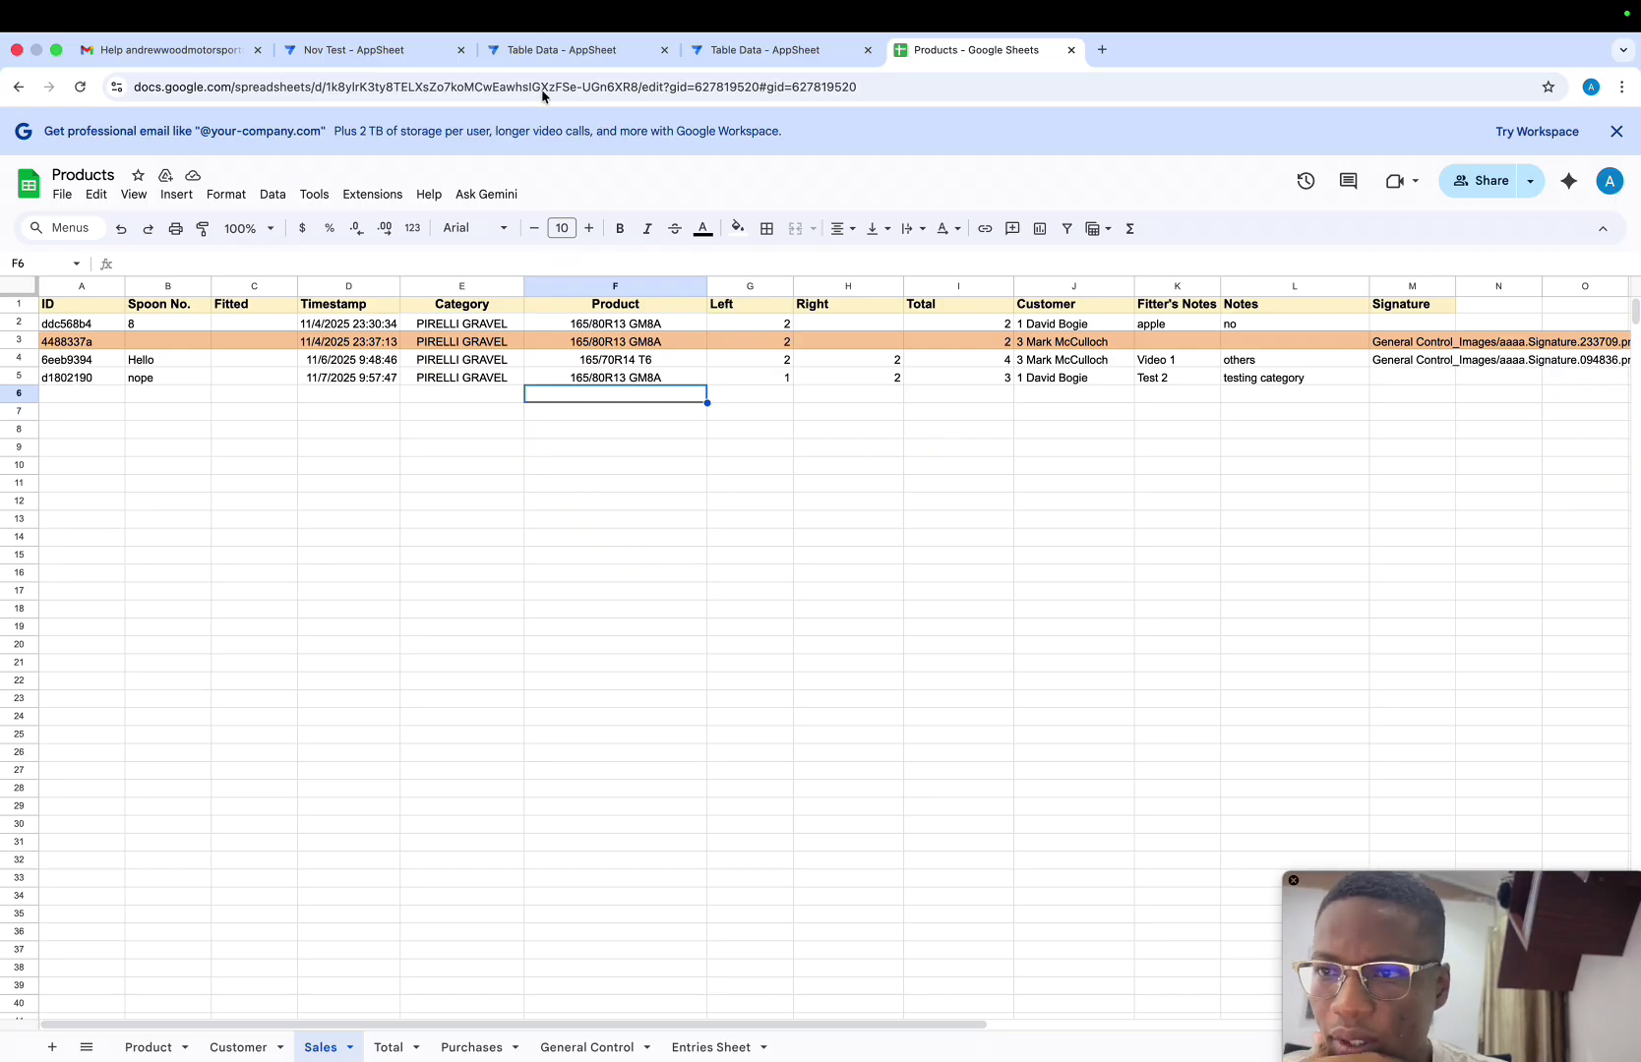
{"action": "left_click", "coordinate": [378, 51]}
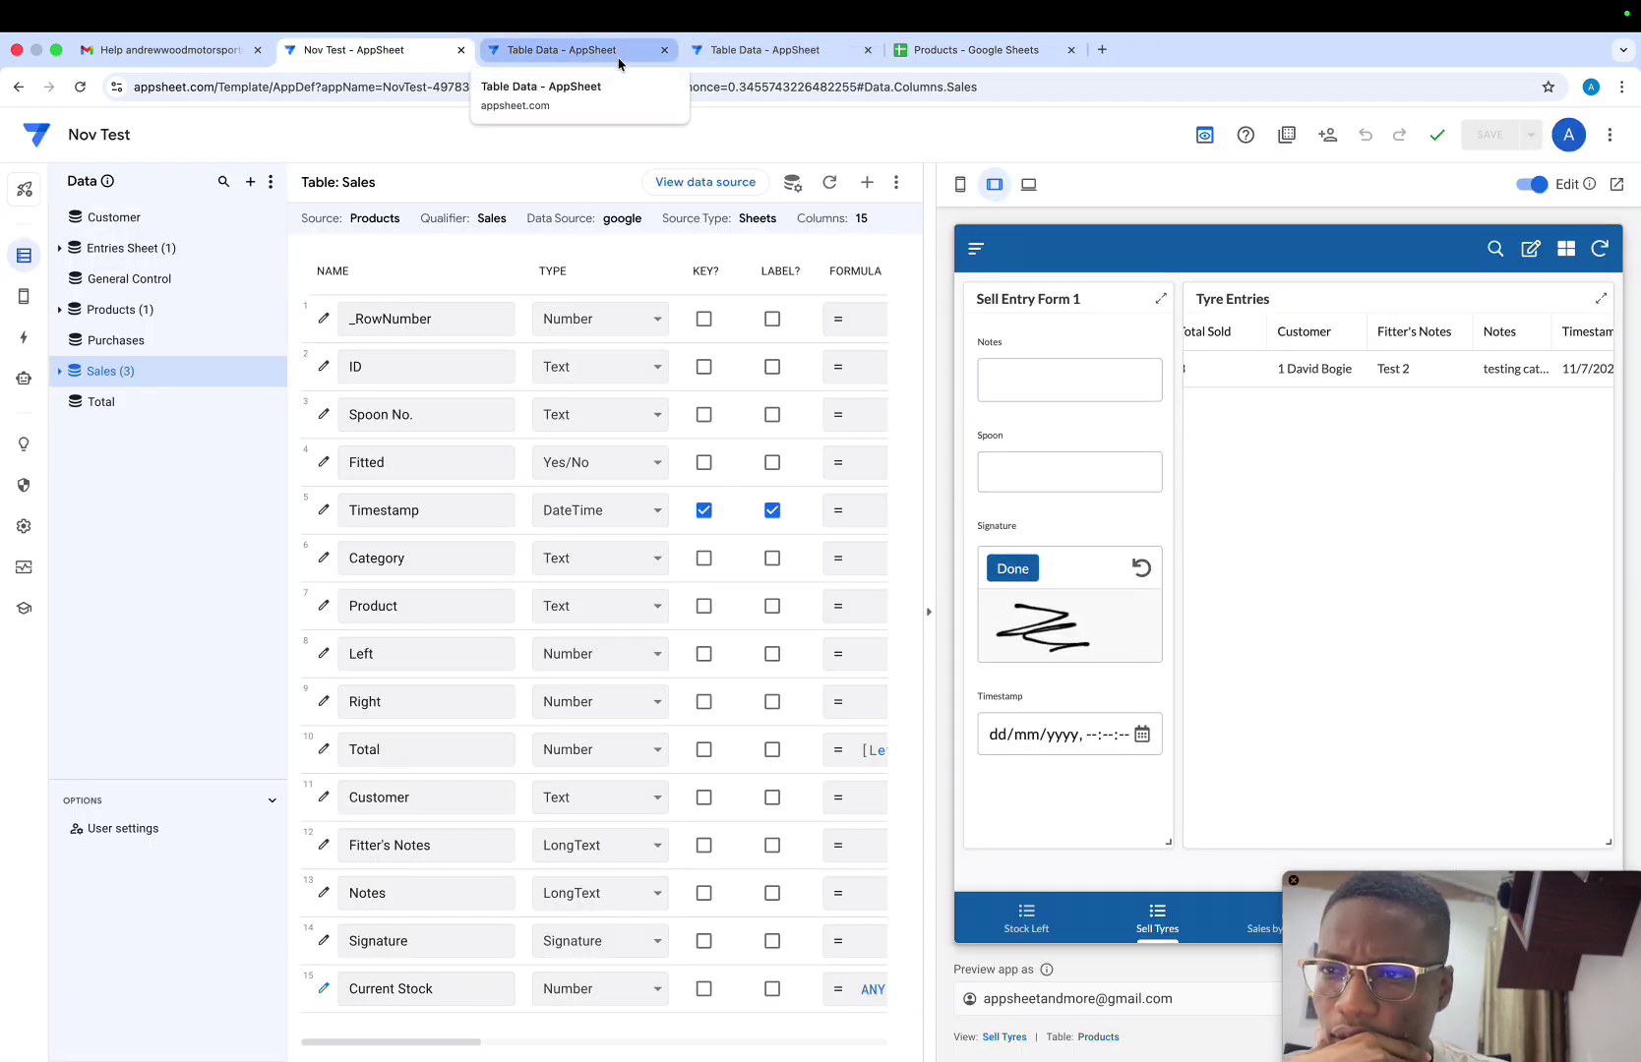
{"action": "left_click", "coordinate": [969, 51]}
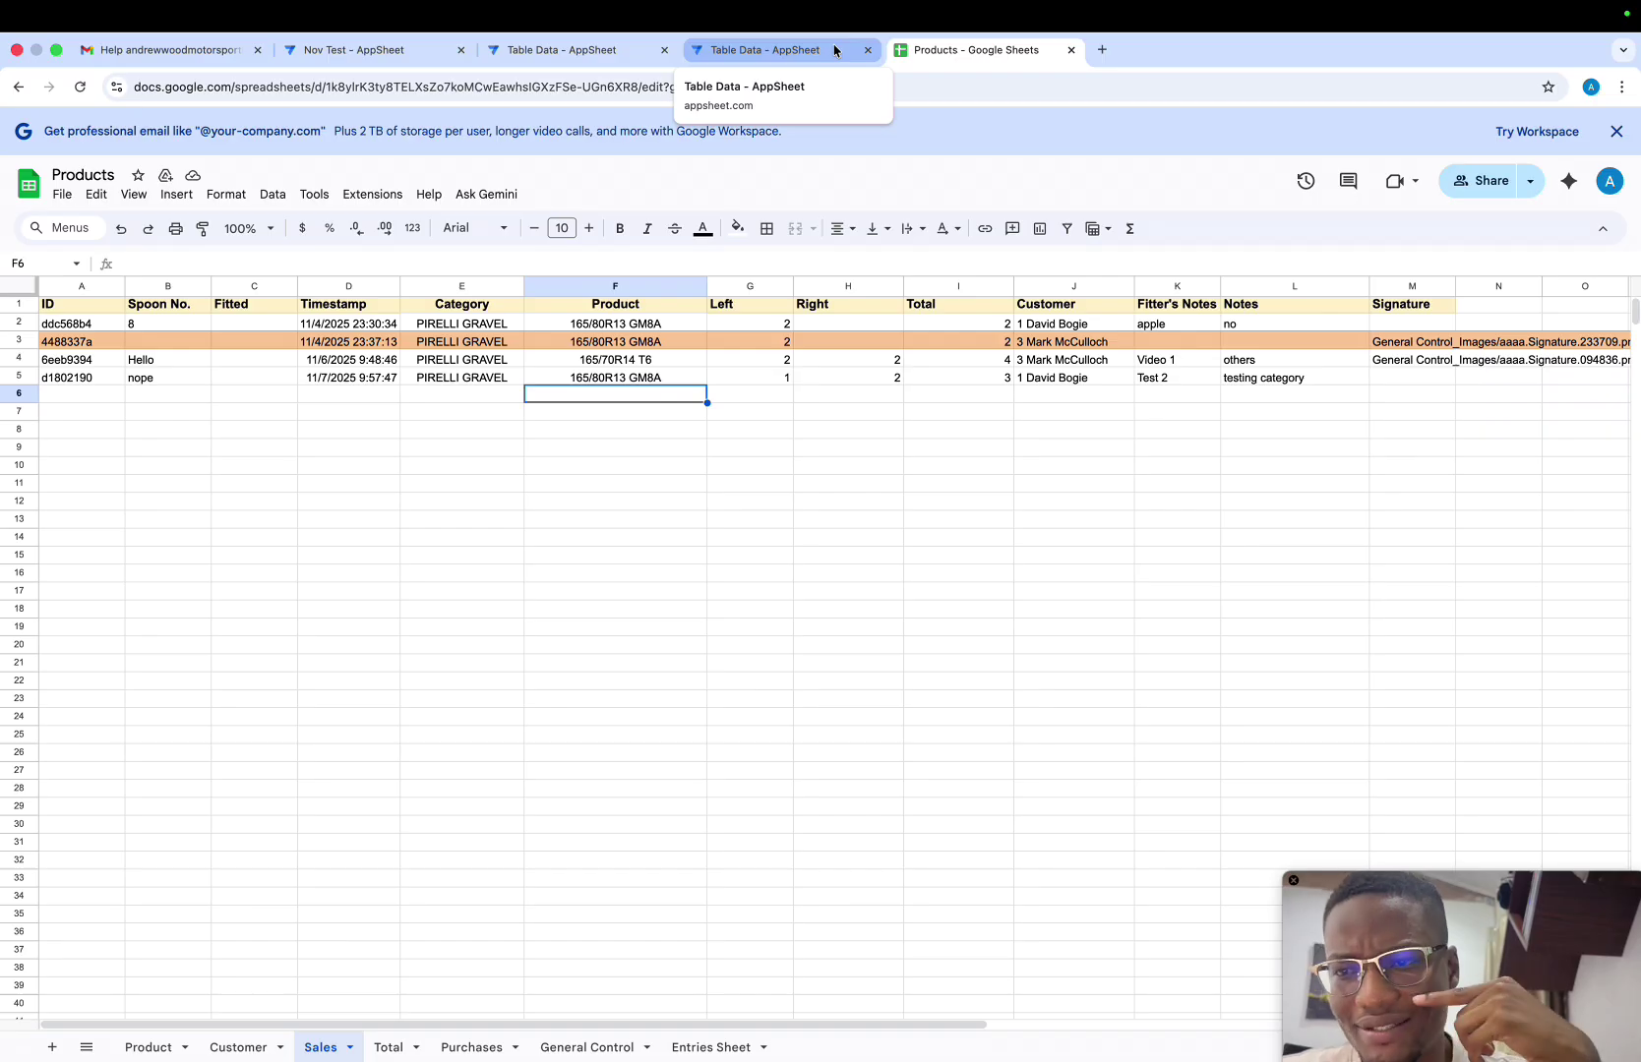
{"action": "left_click", "coordinate": [583, 1047]}
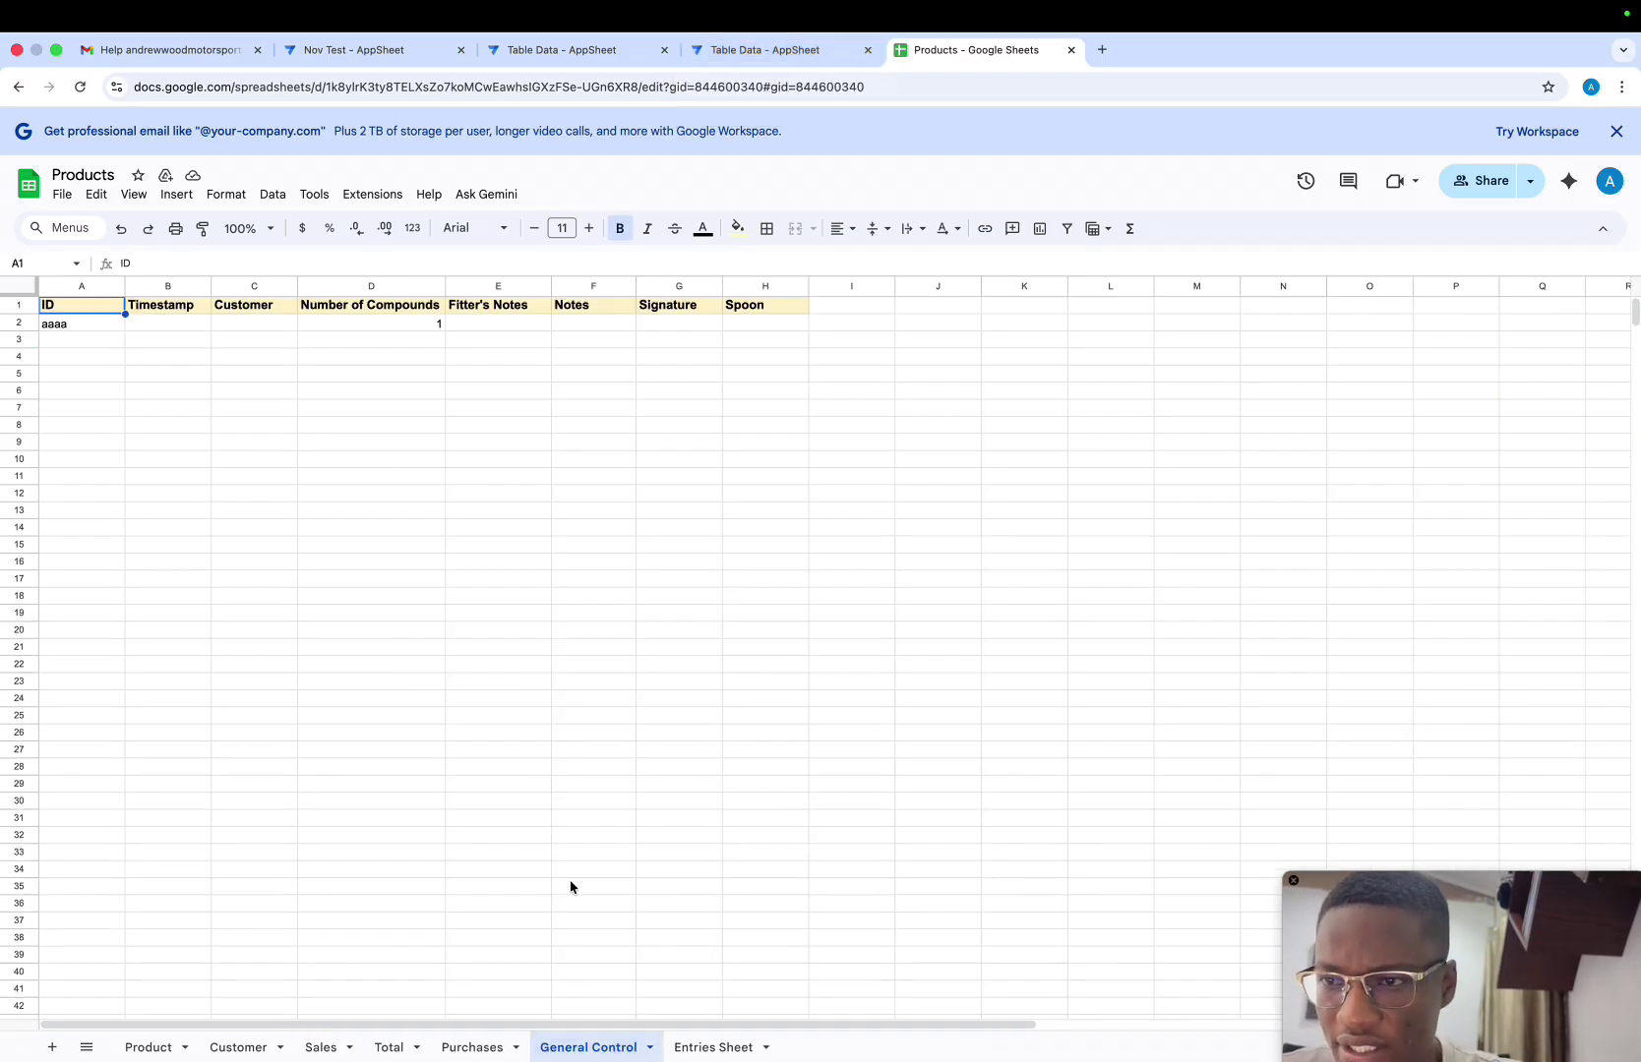
{"action": "left_click", "coordinate": [703, 1048]}
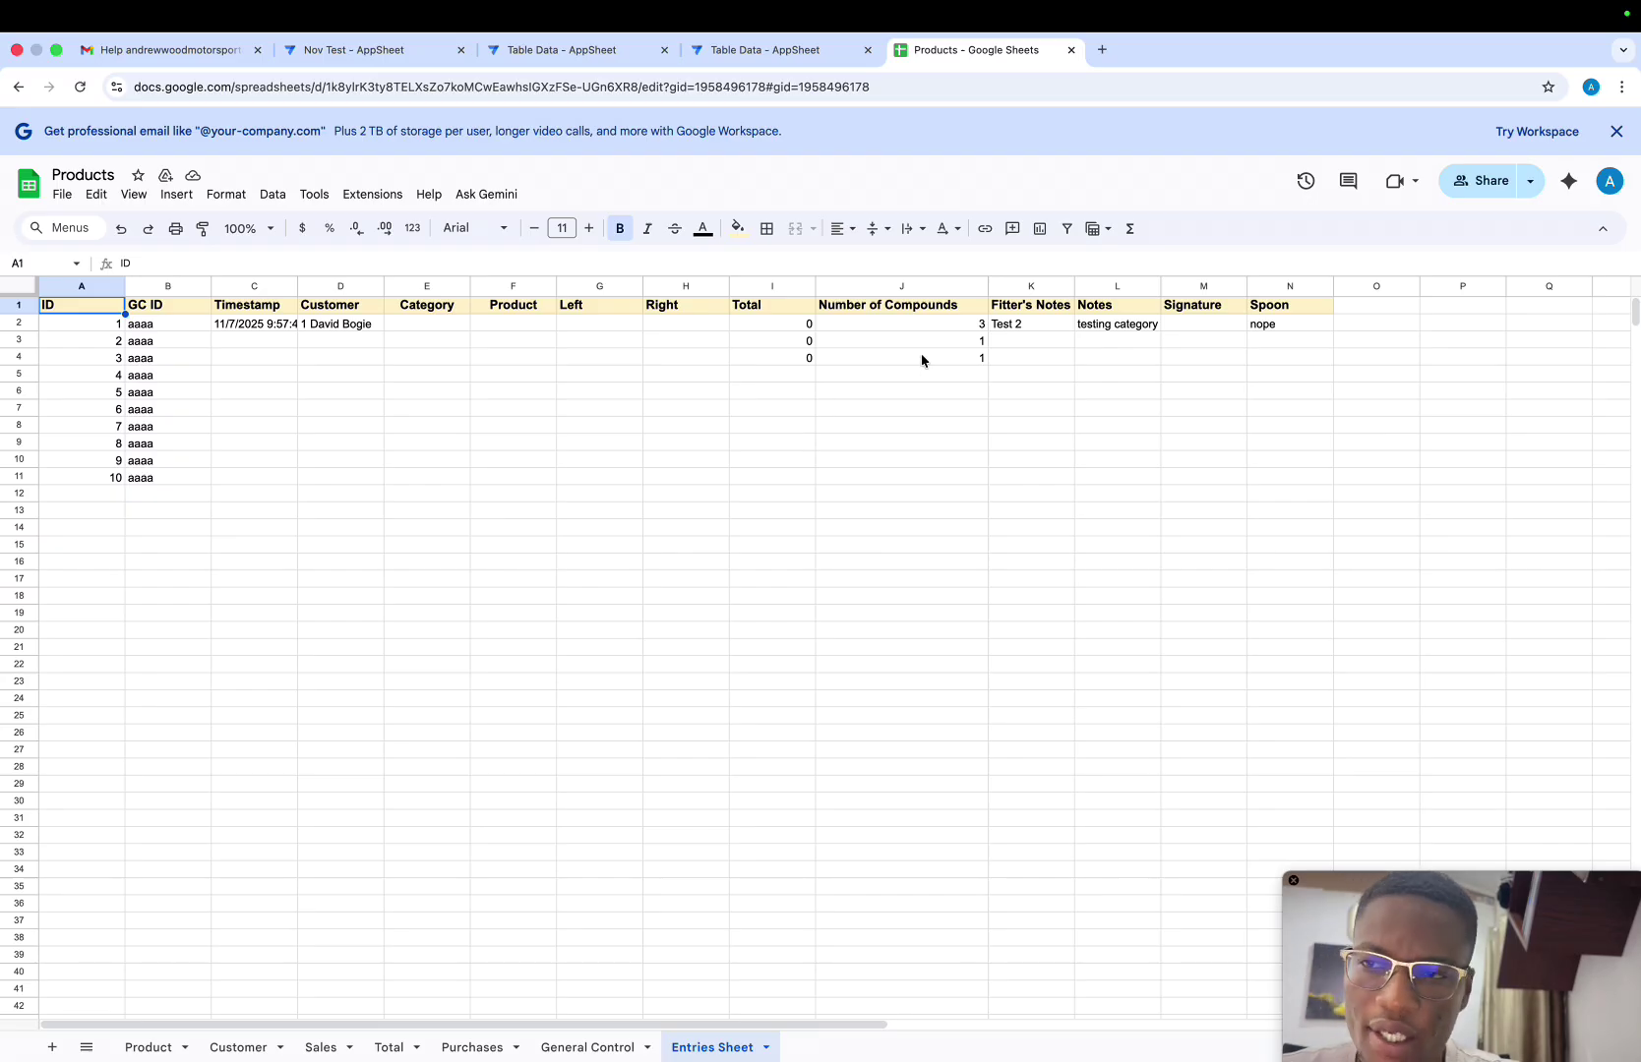
{"action": "left_click", "coordinate": [359, 51]}
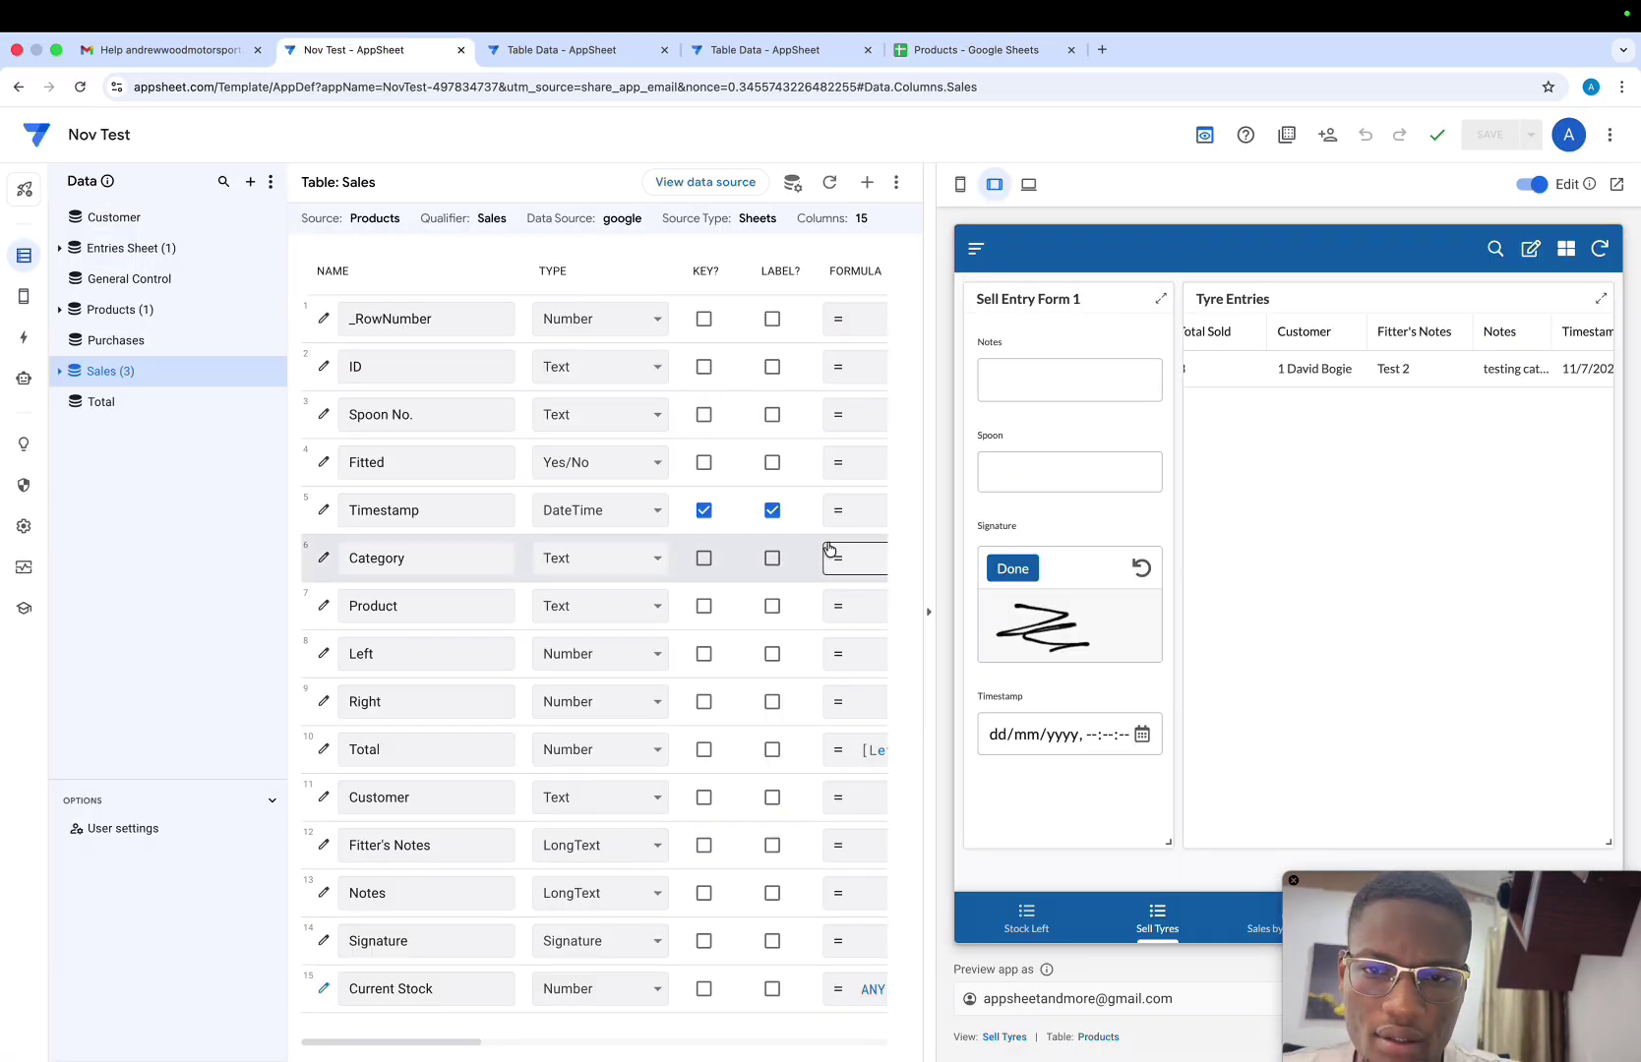
{"action": "scroll", "coordinate": [1397, 435], "scroll_direction": "left", "scroll_amount": 5}
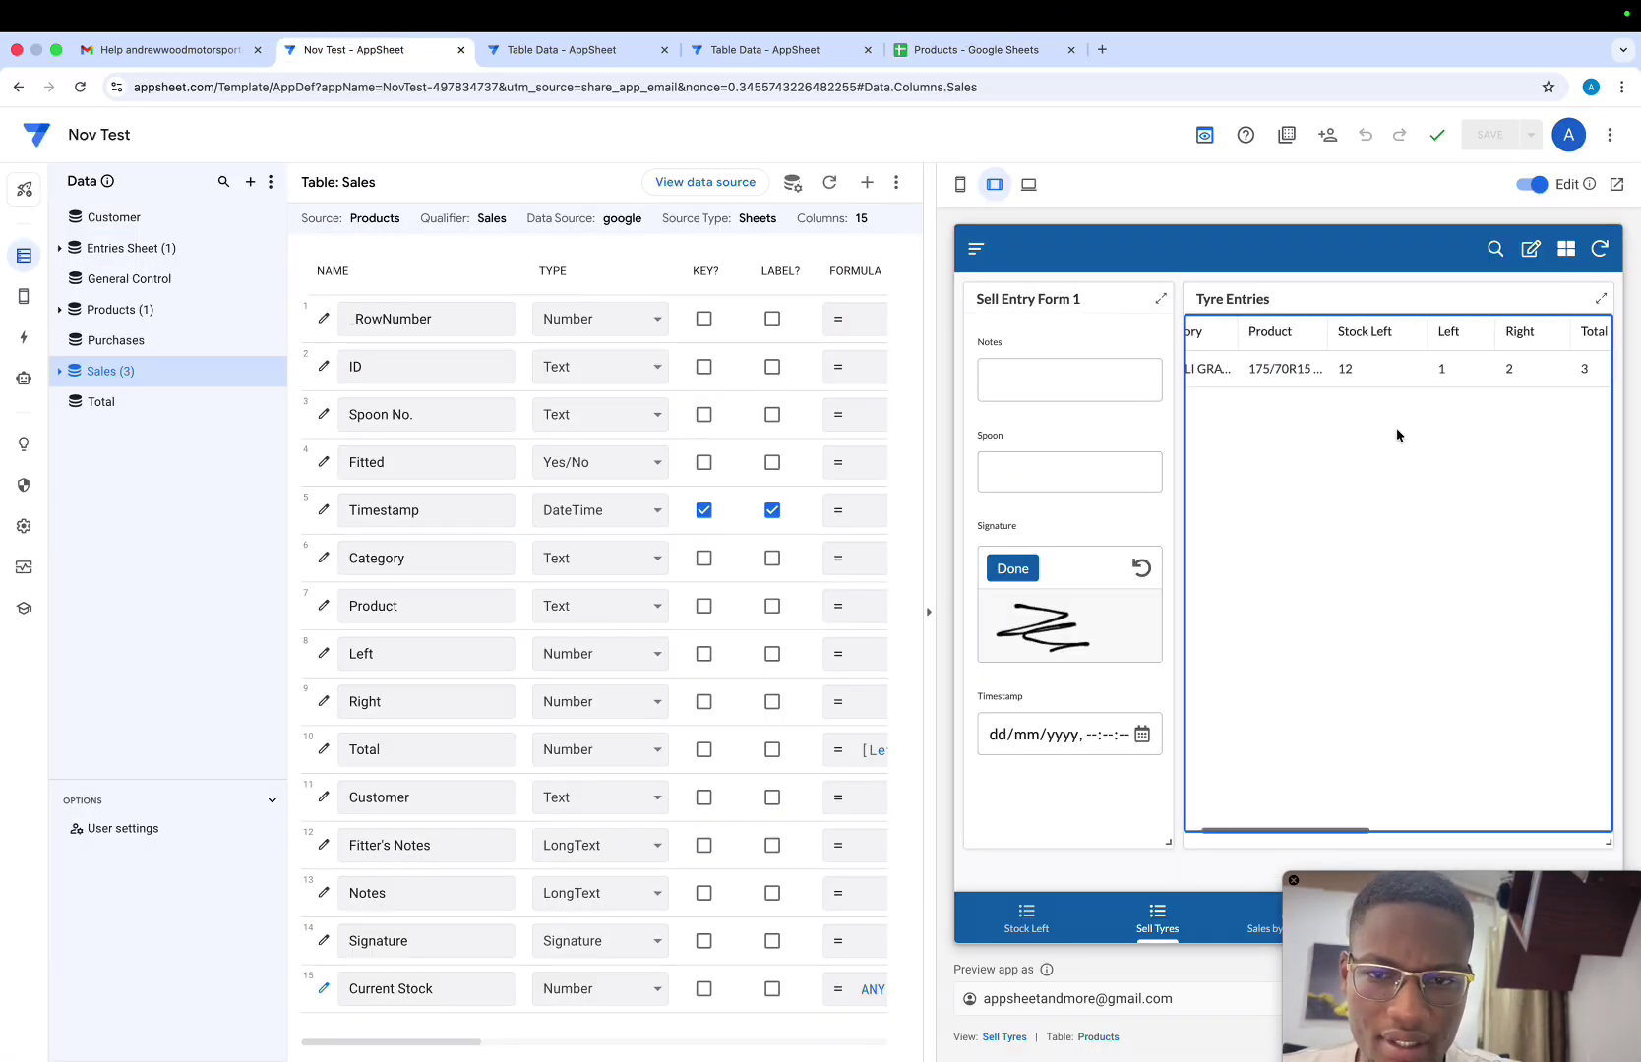
{"action": "scroll", "coordinate": [1396, 434], "scroll_direction": "left", "scroll_amount": 1}
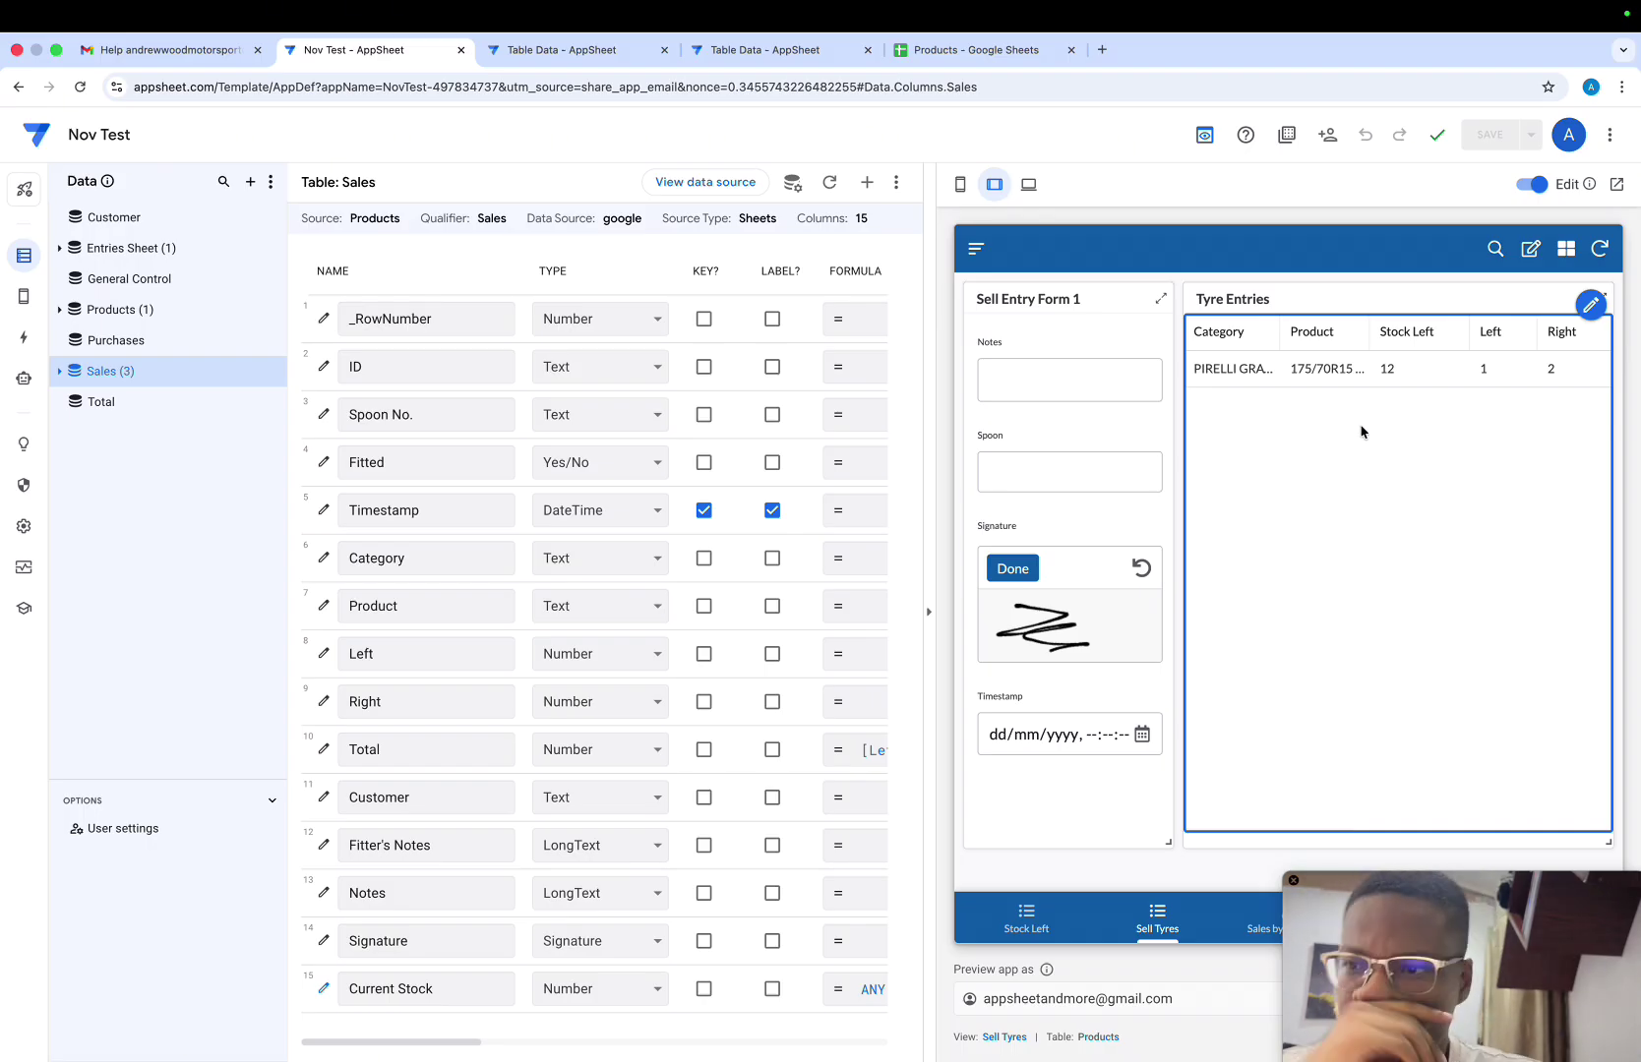
Inspect the grouped actions in the Copy and Clear bot's custom action and launch the bot's test
{"action": "mouse_move", "coordinate": [25, 387]}
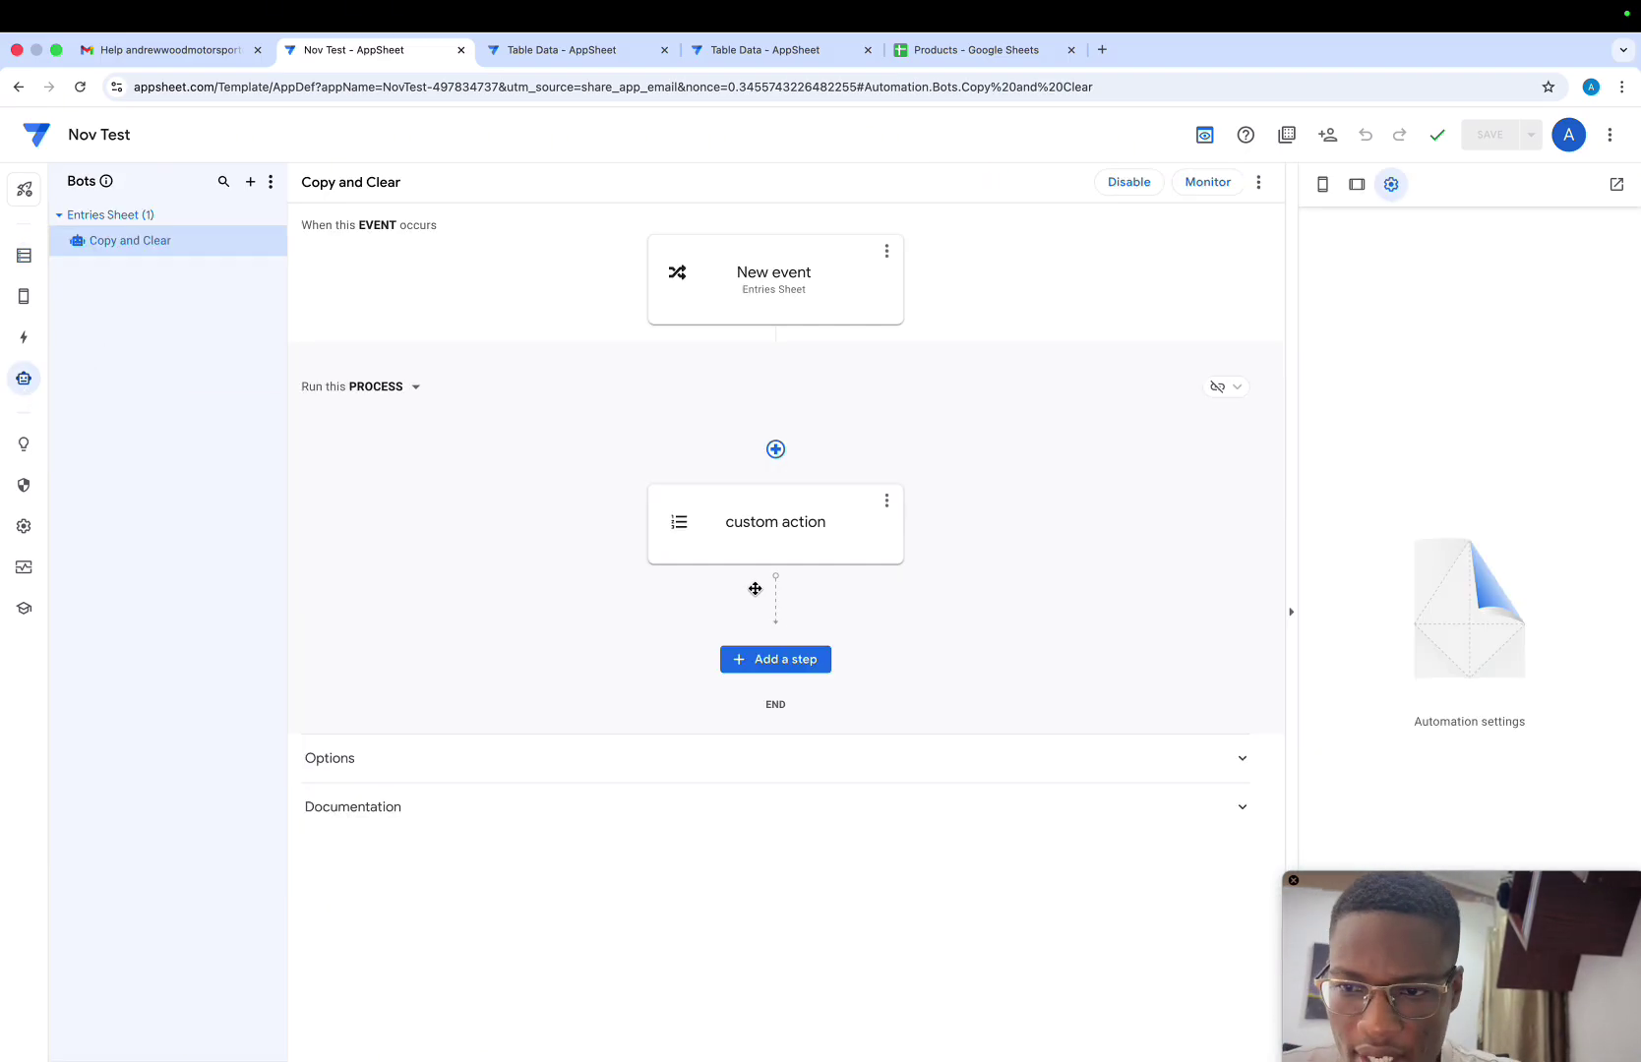
{"action": "left_click", "coordinate": [775, 553]}
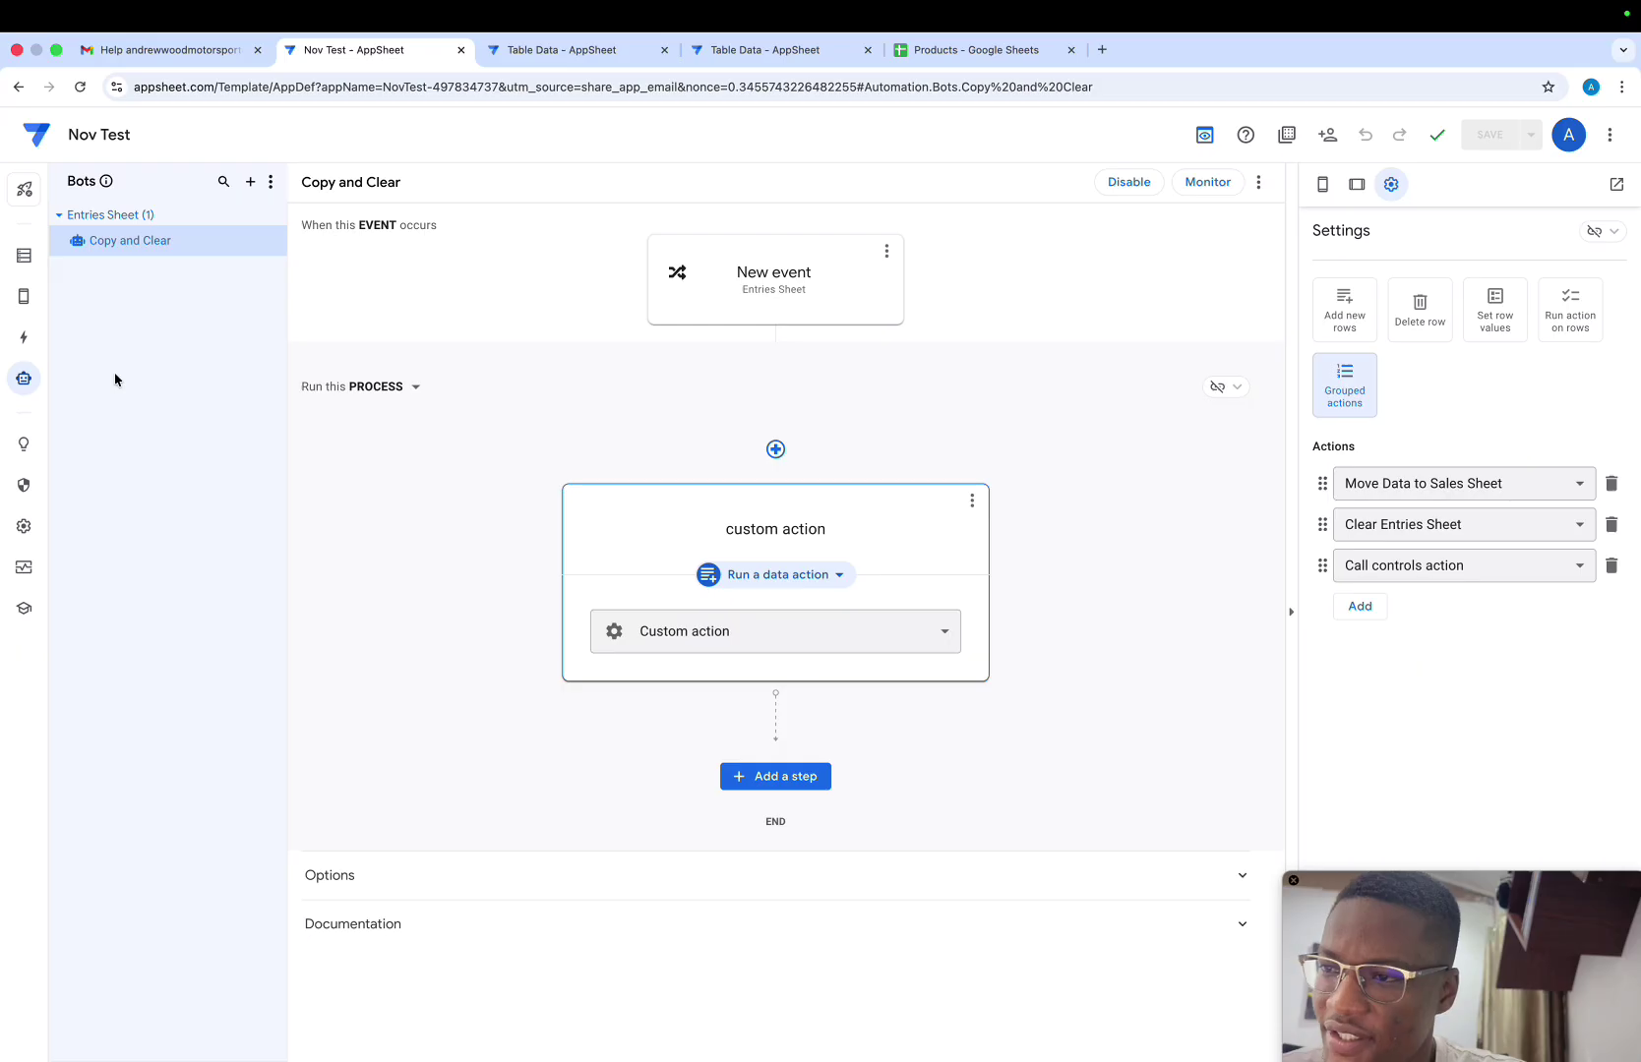
{"action": "left_click", "coordinate": [24, 337]}
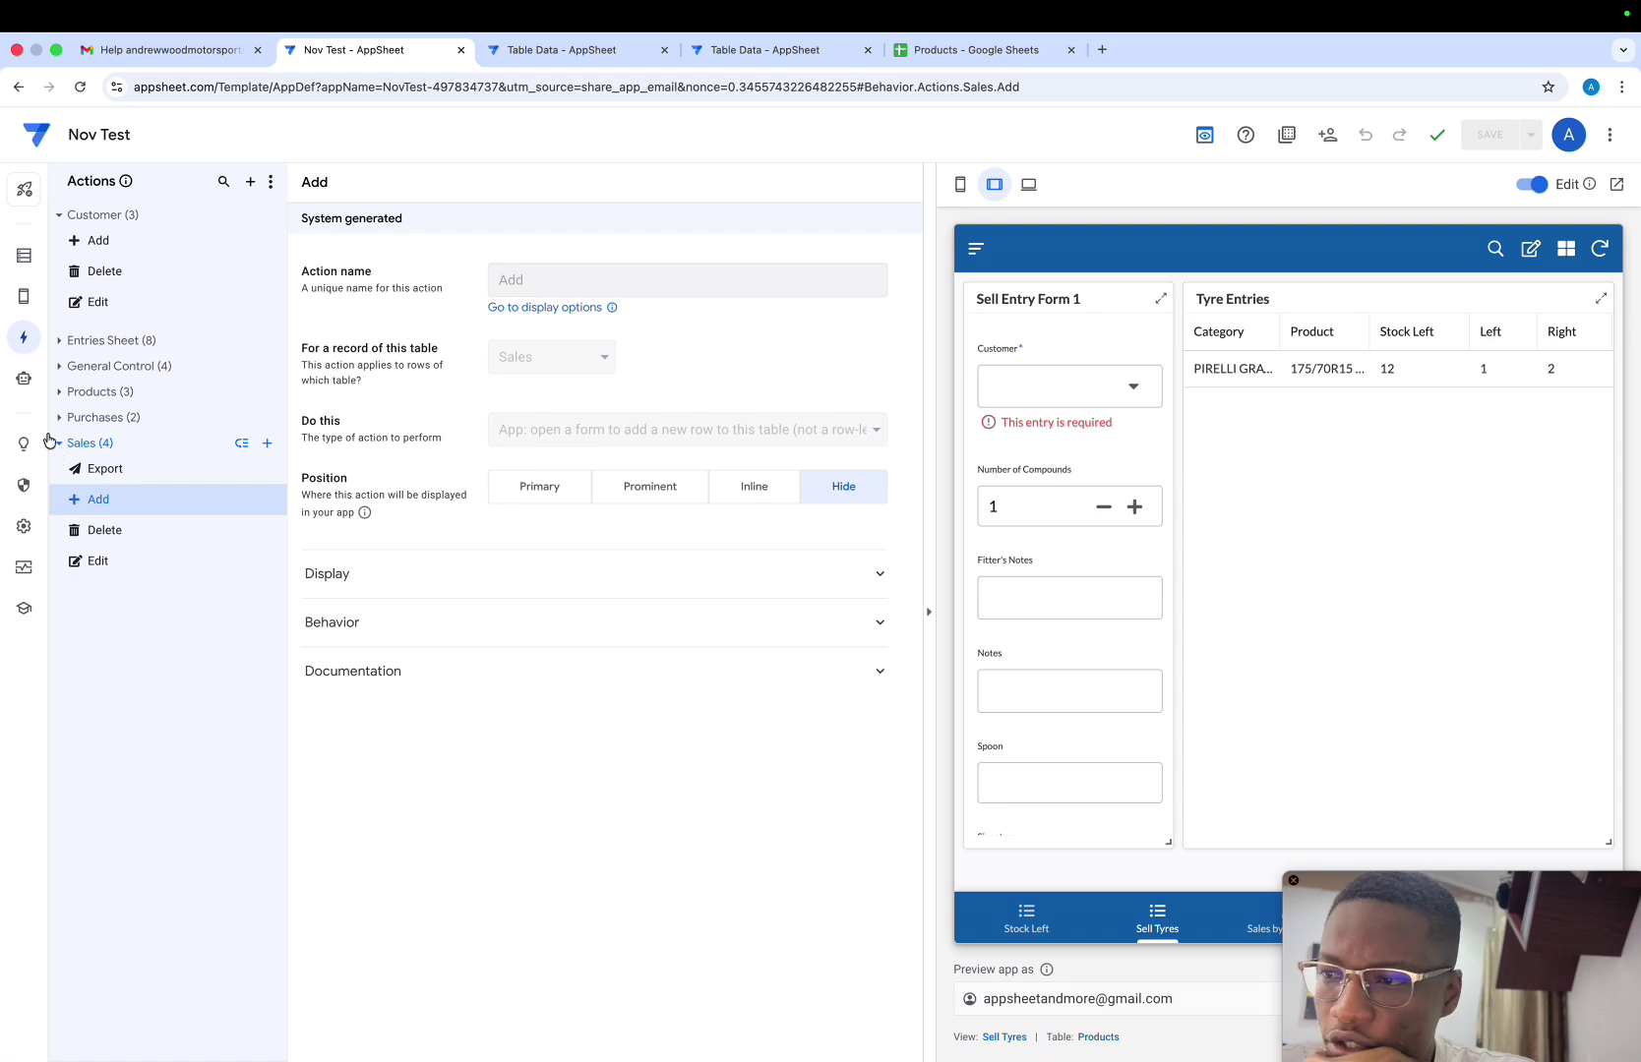
{"action": "left_click", "coordinate": [24, 378]}
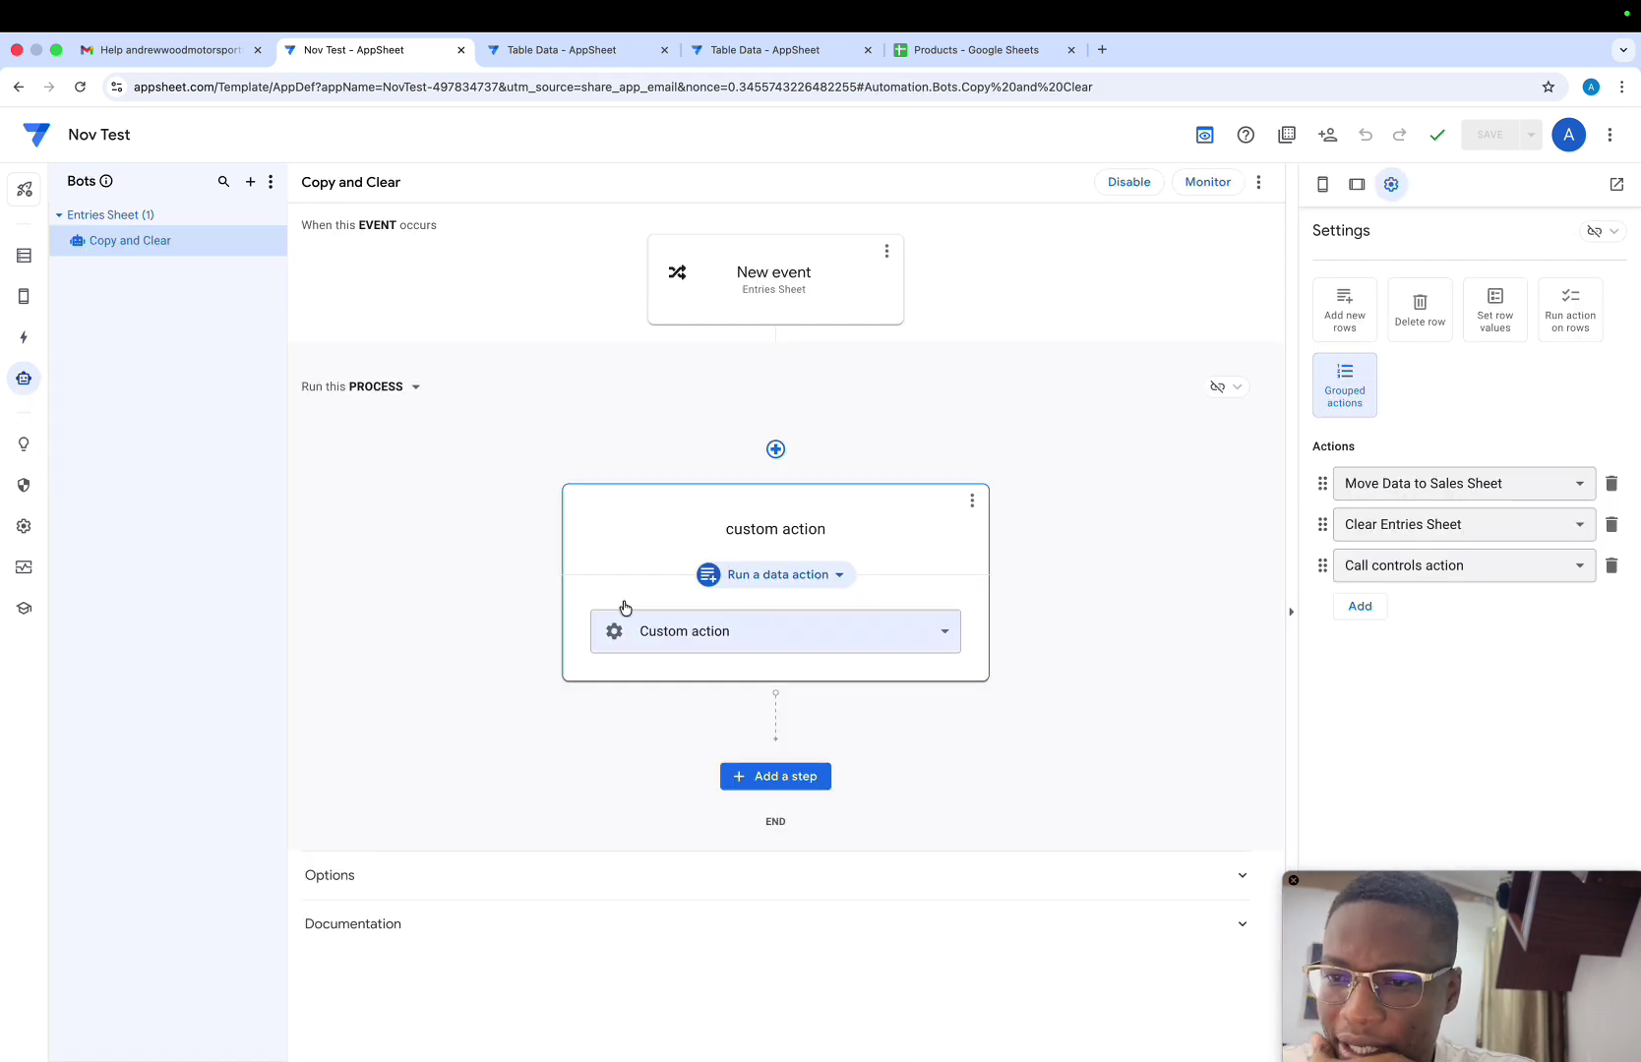
{"action": "left_click", "coordinate": [1258, 182]}
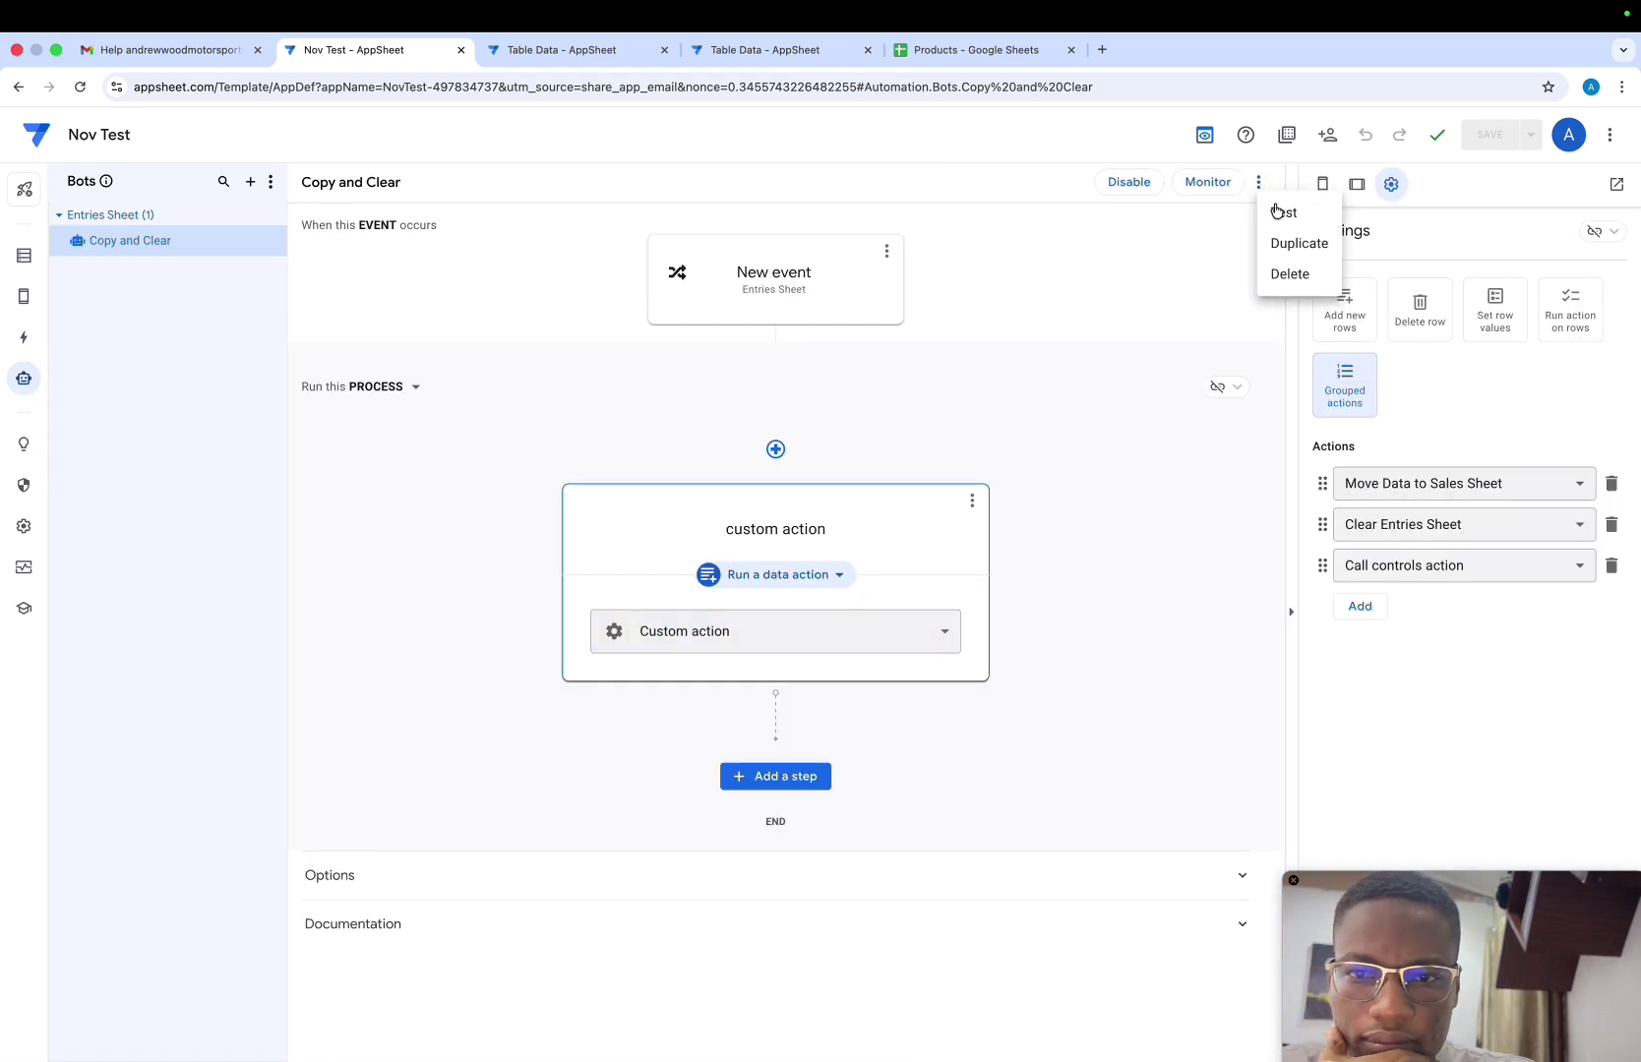
{"action": "left_click", "coordinate": [1279, 212]}
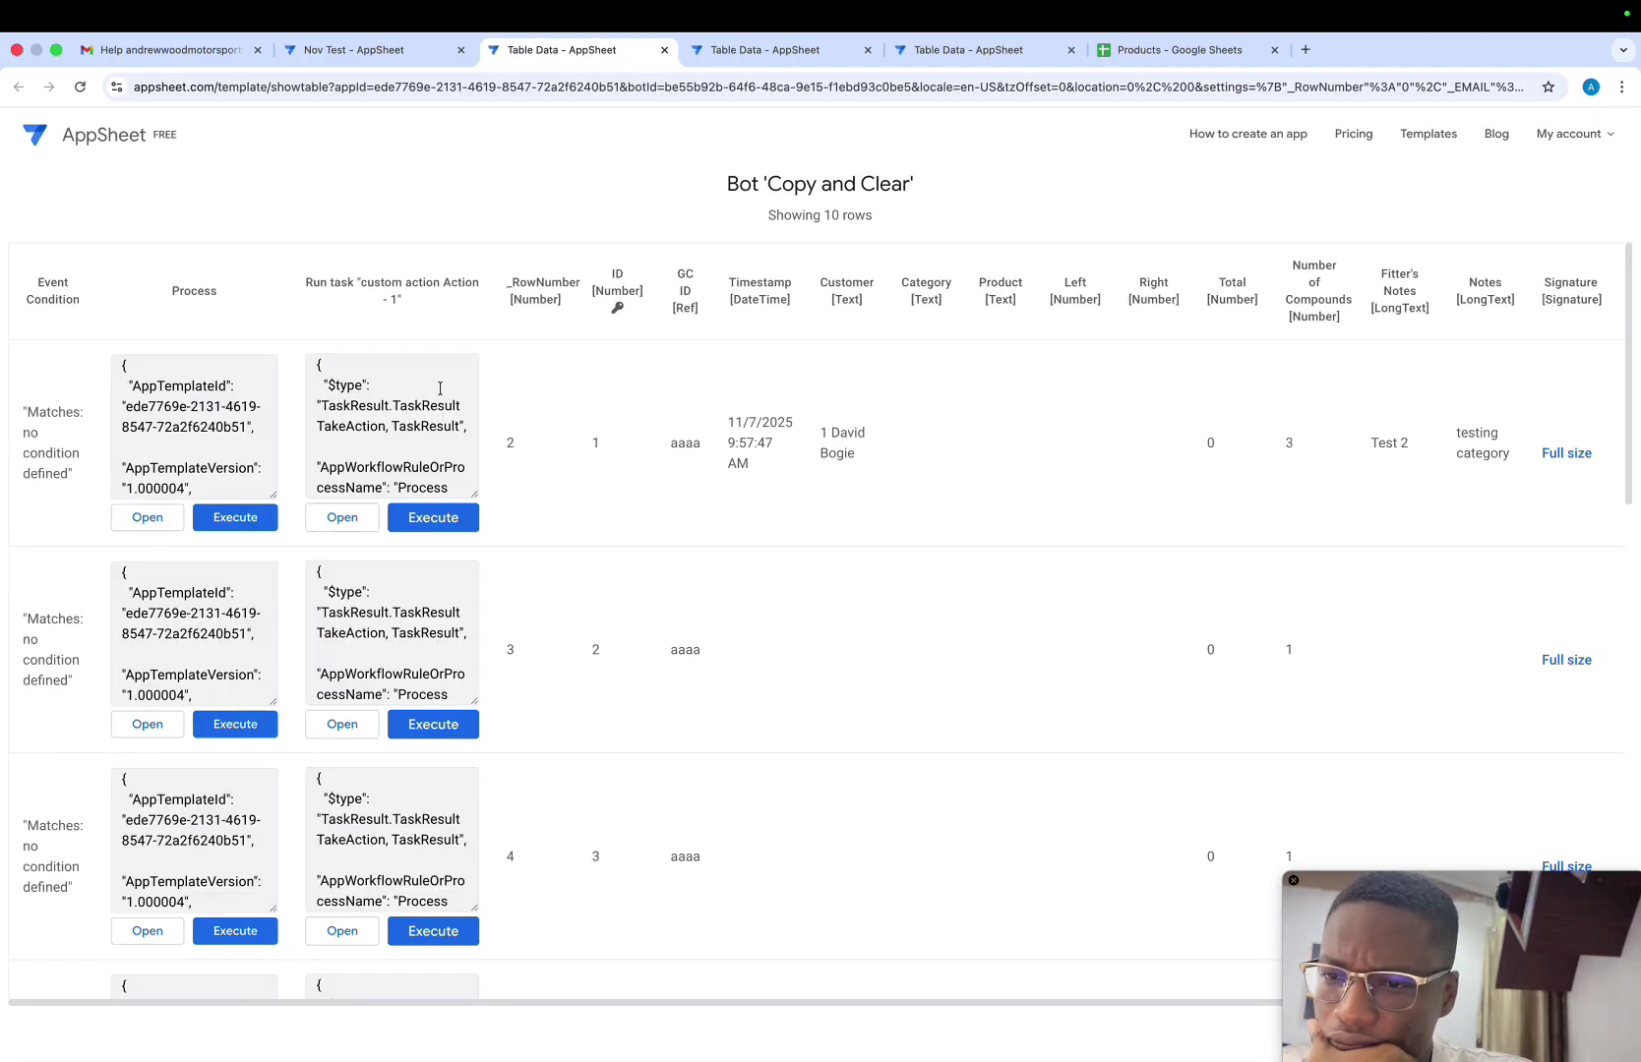
Review the bot's test rows, try to execute the first entry's run, and dismiss the resulting alert
{"action": "scroll", "coordinate": [897, 573], "scroll_direction": "right", "scroll_amount": 5}
{"action": "scroll", "coordinate": [897, 572], "scroll_direction": "left", "scroll_amount": 5}
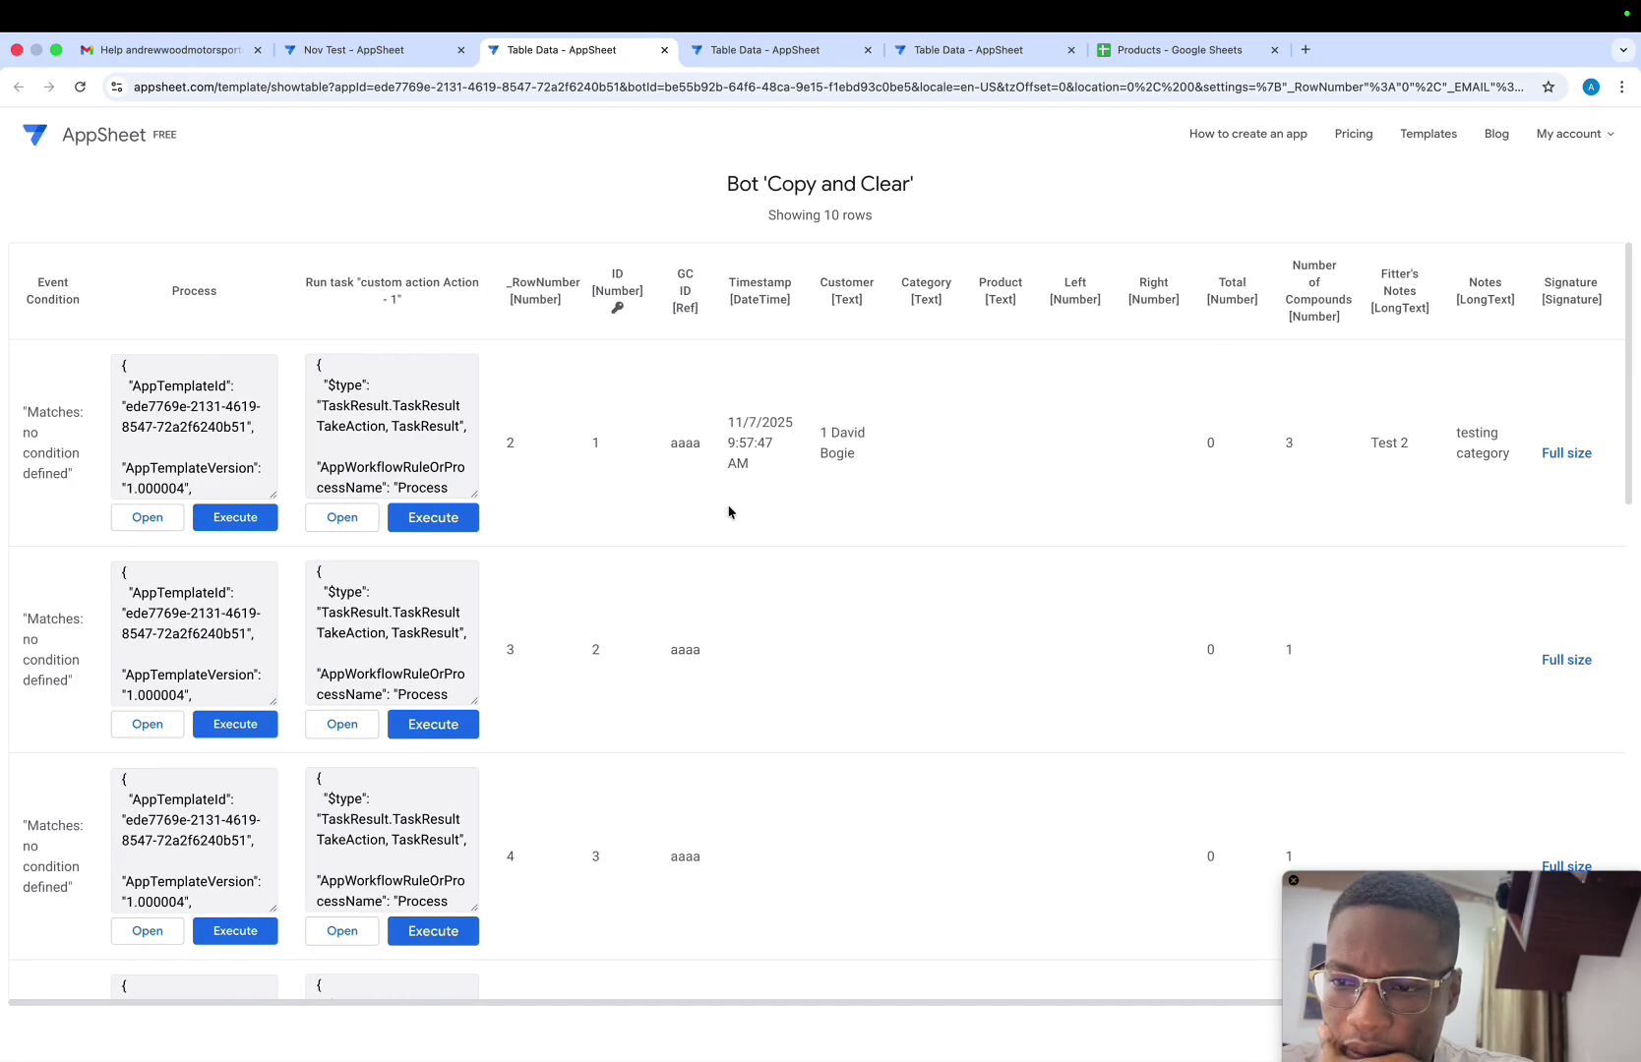
{"action": "scroll", "coordinate": [740, 586], "scroll_direction": "down", "scroll_amount": 5}
{"action": "scroll", "coordinate": [743, 591], "scroll_direction": "right", "scroll_amount": 1}
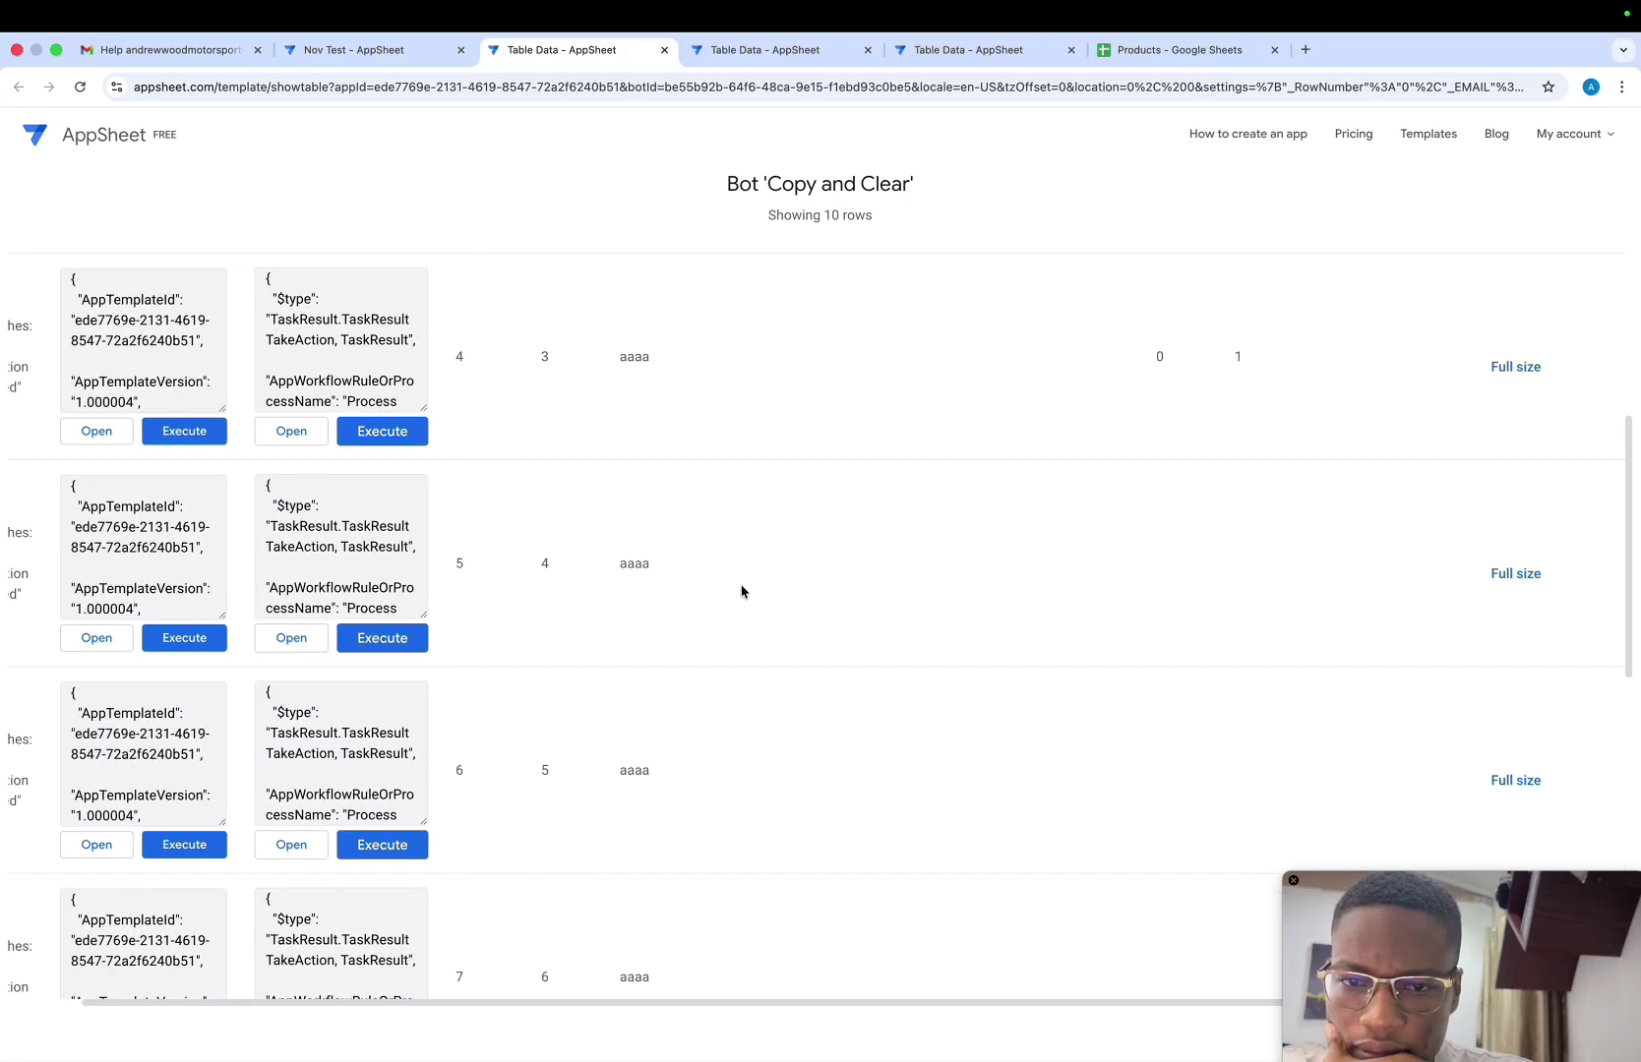
{"action": "scroll", "coordinate": [742, 591], "scroll_direction": "up", "scroll_amount": 5}
{"action": "scroll", "coordinate": [742, 591], "scroll_direction": "left", "scroll_amount": 1}
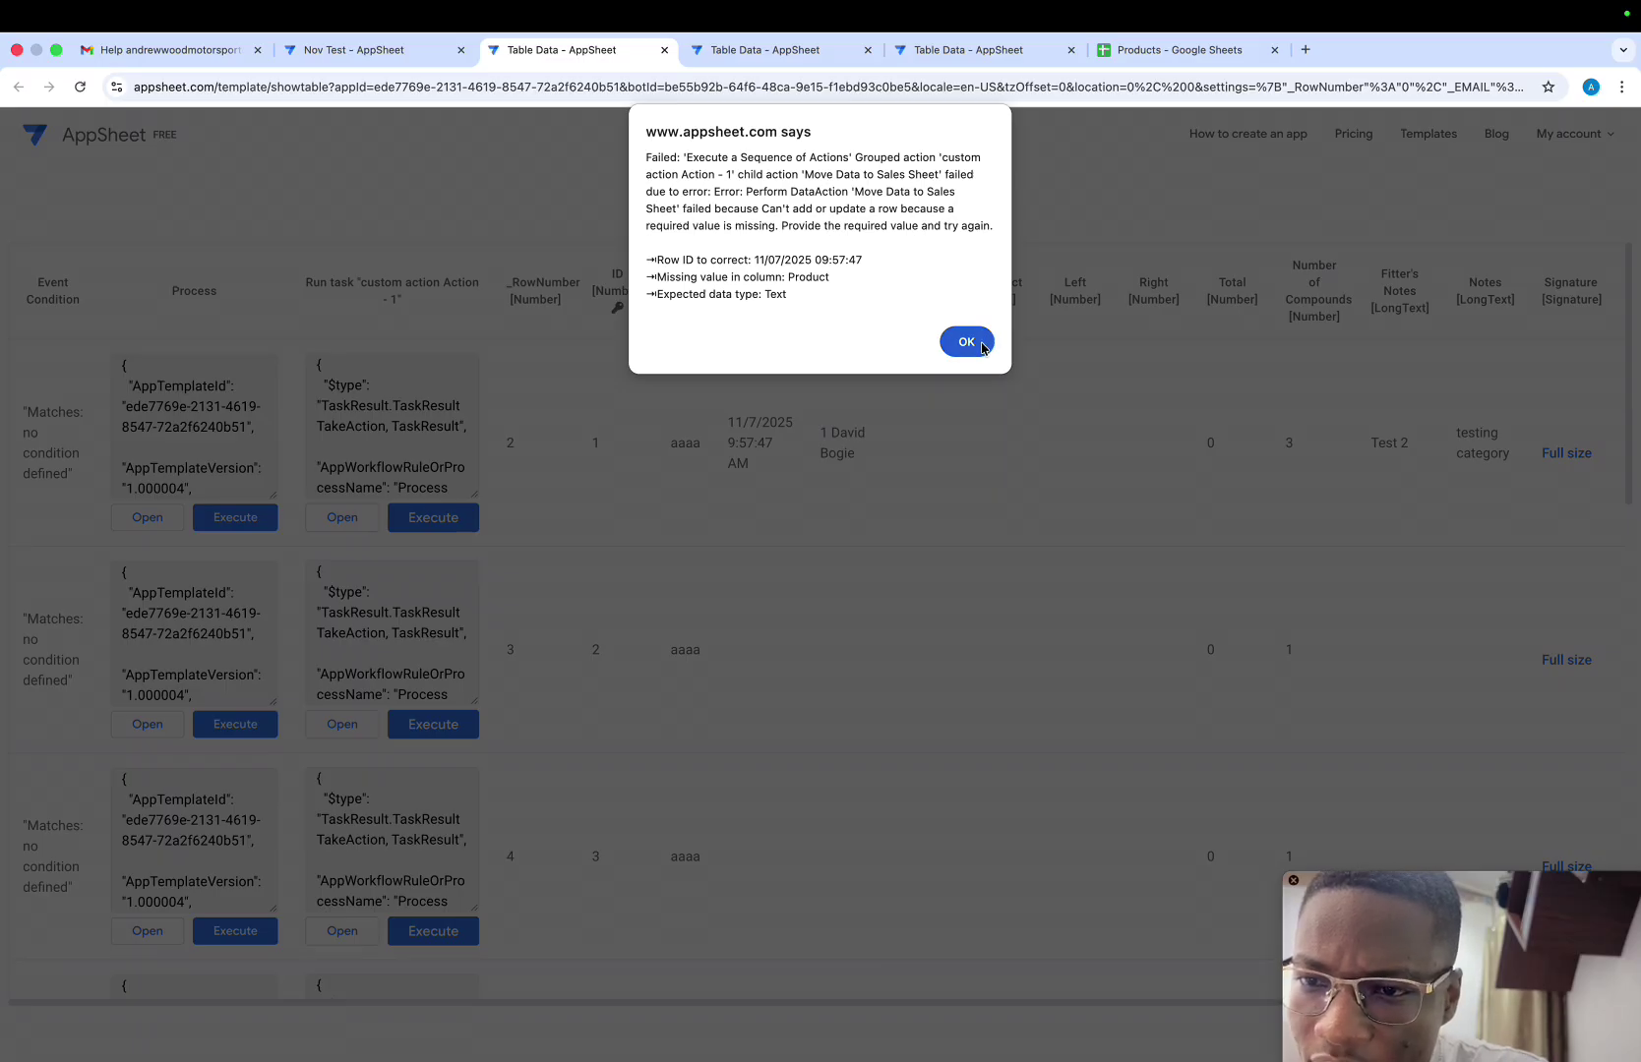
{"action": "left_click", "coordinate": [969, 344]}
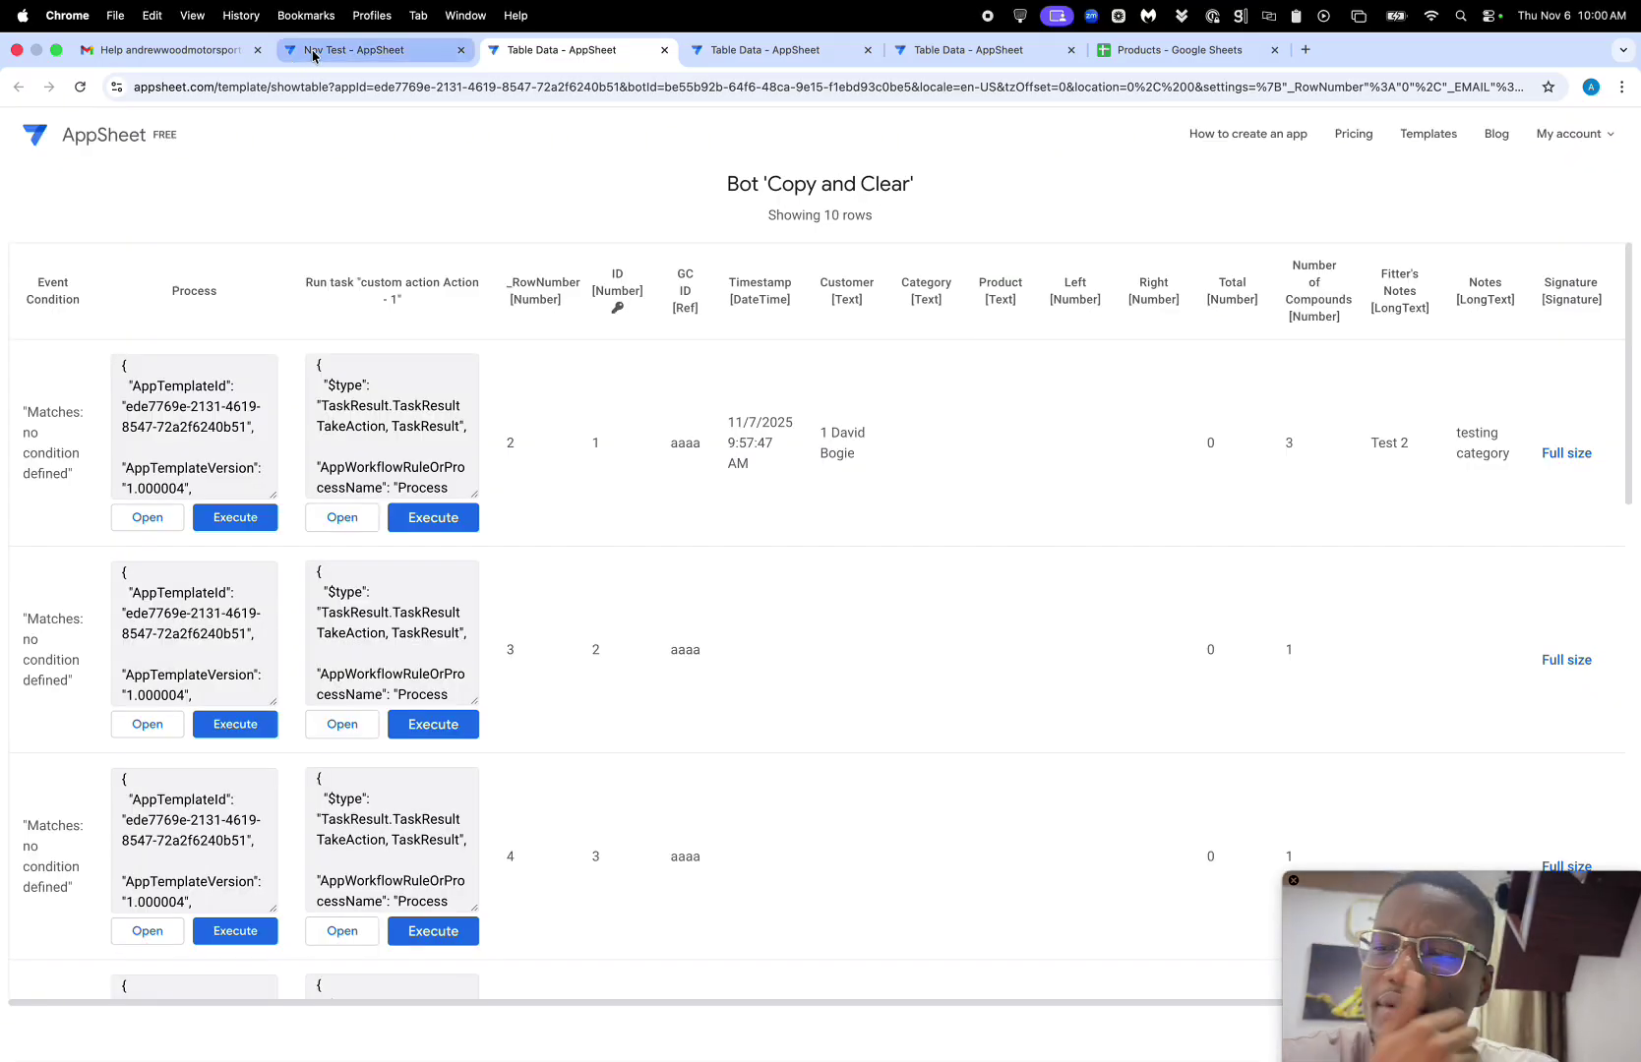
Examine the new sale's row in the Sales sheet of the Products spreadsheet, including its Category and Signature cells
{"action": "left_click", "coordinate": [1177, 50]}
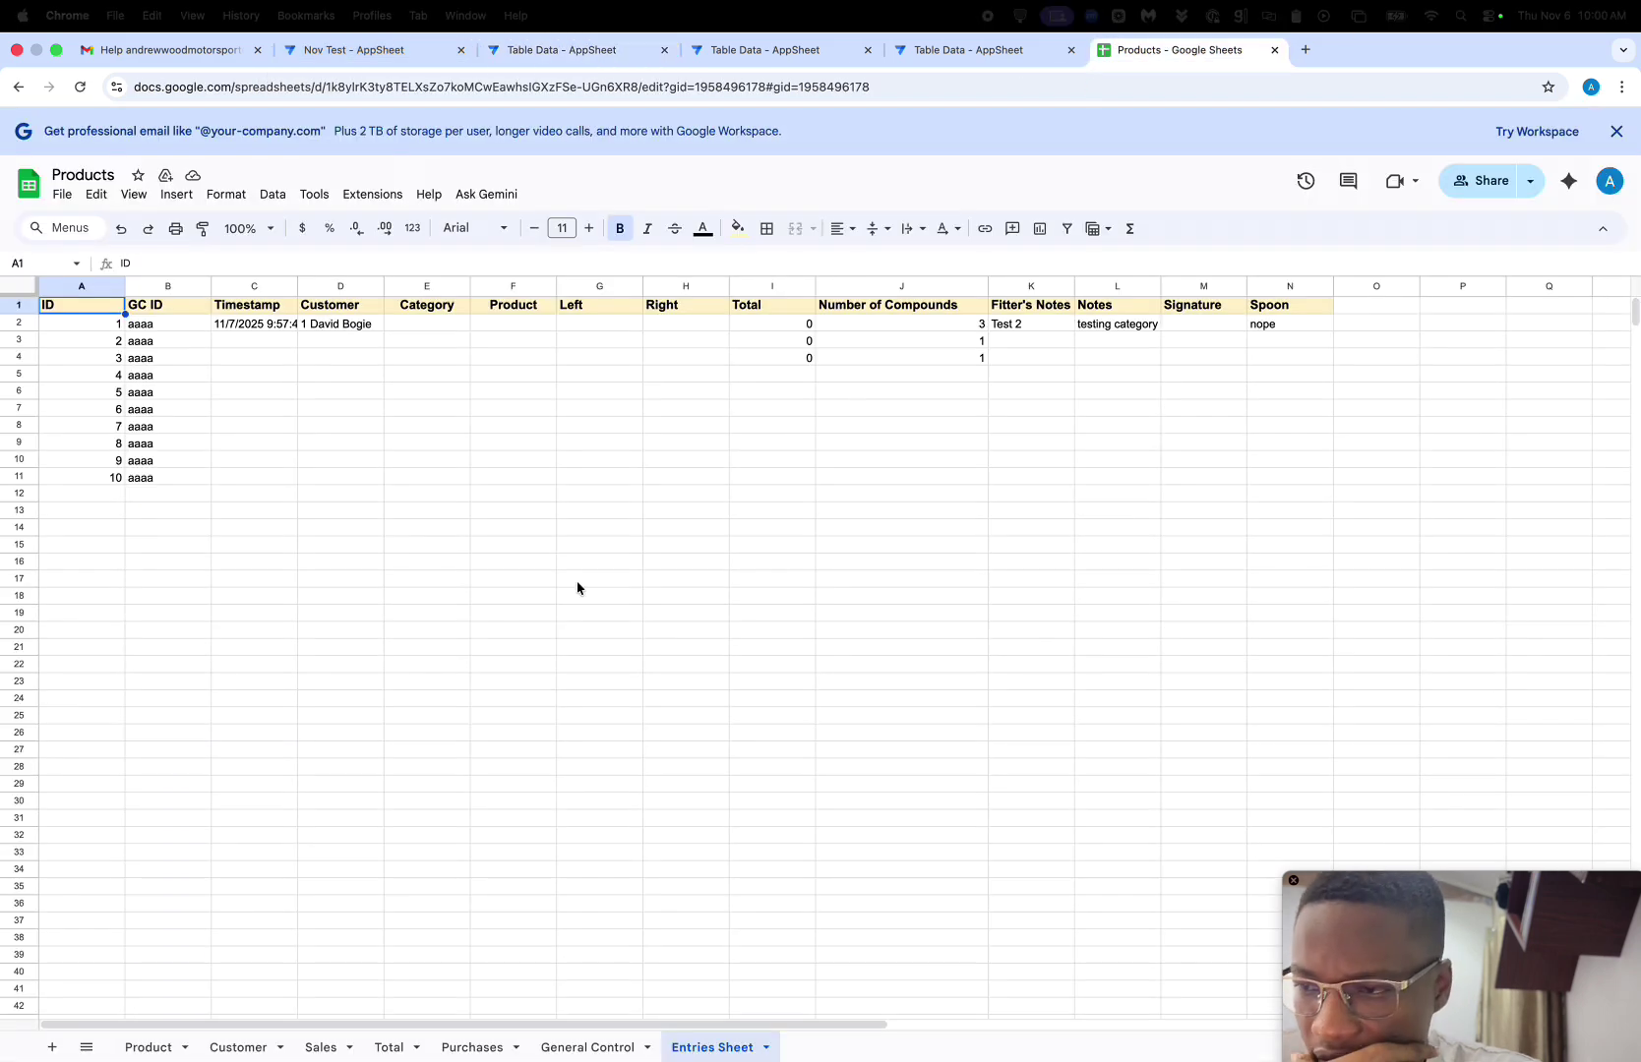
{"action": "left_click", "coordinate": [312, 1047]}
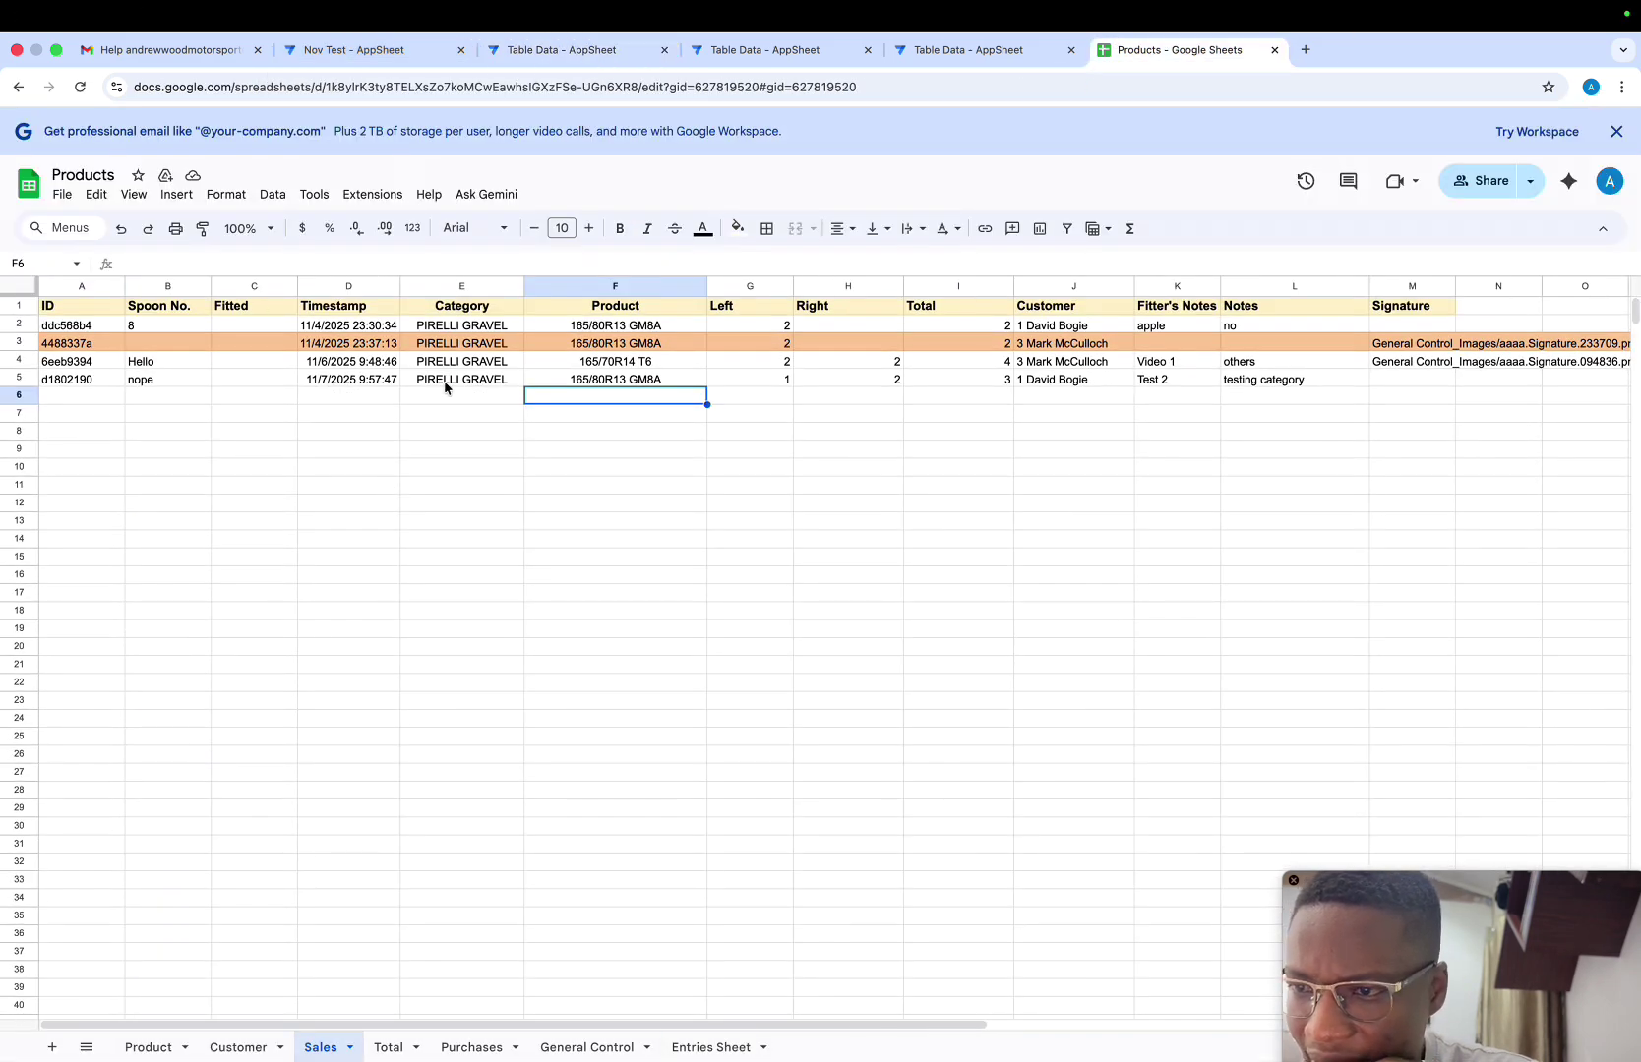
{"action": "left_click", "coordinate": [479, 364]}
{"action": "left_click", "coordinate": [476, 384]}
{"action": "scroll", "coordinate": [700, 388], "scroll_direction": "right", "scroll_amount": 3}
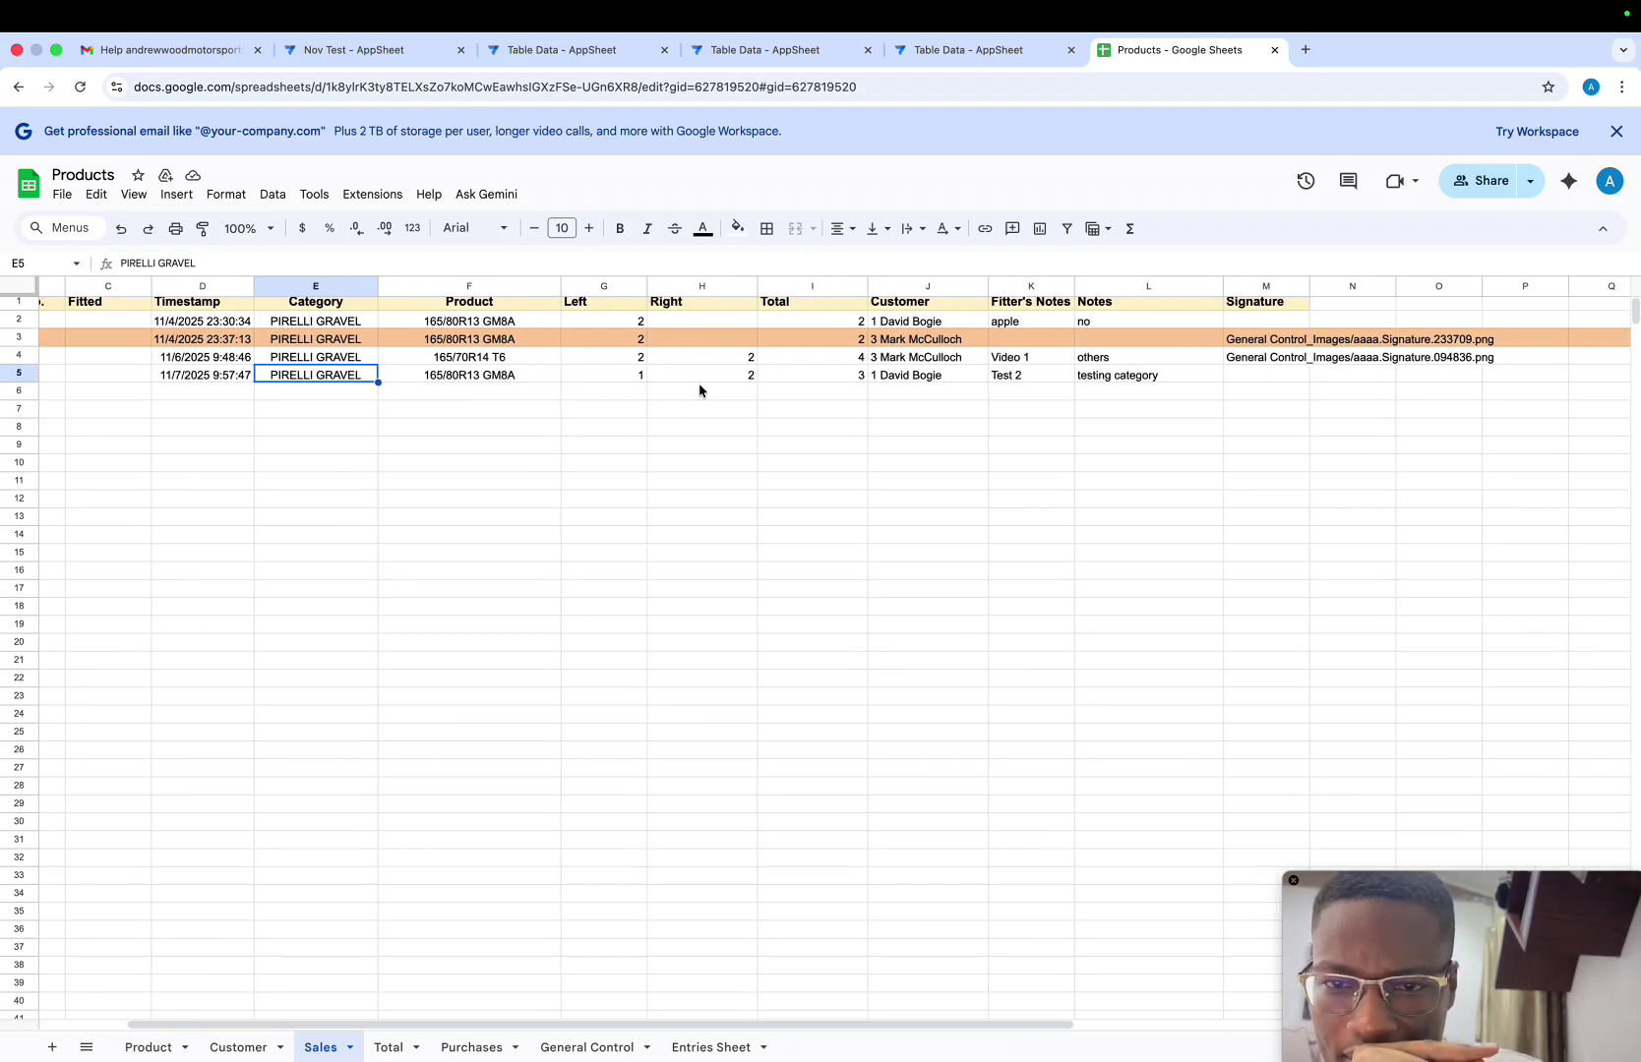
{"action": "scroll", "coordinate": [738, 388], "scroll_direction": "left", "scroll_amount": 1}
{"action": "left_click", "coordinate": [1282, 381]}
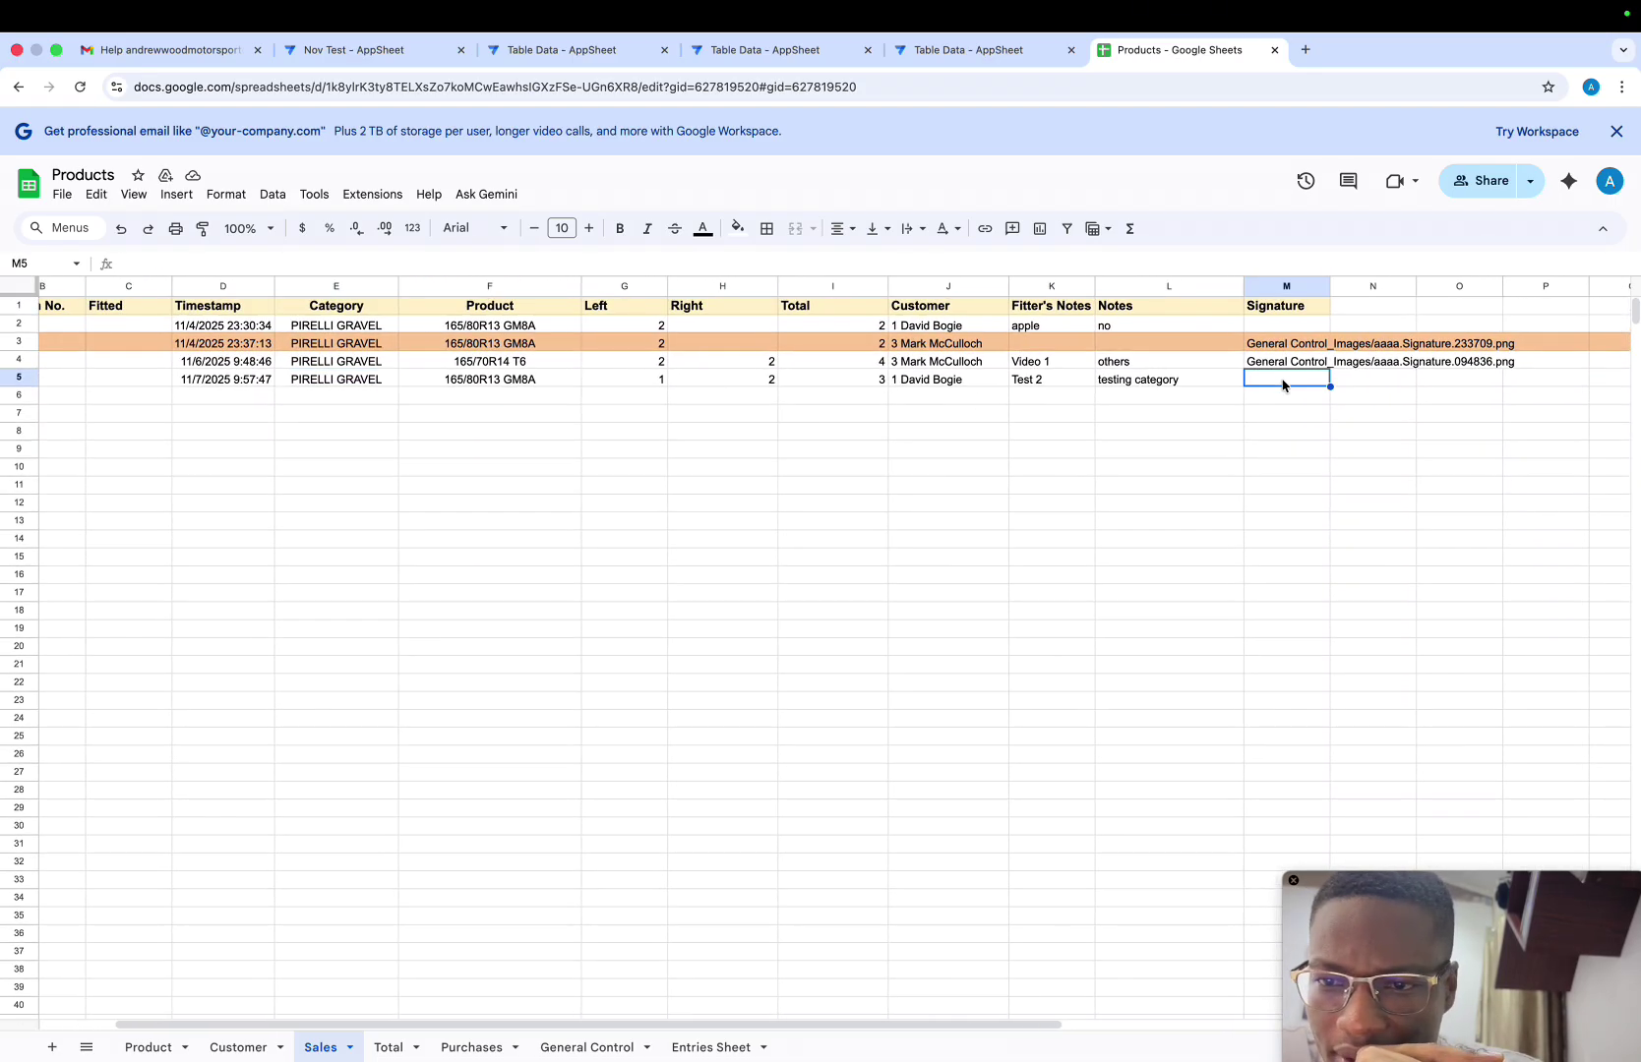
{"action": "scroll", "coordinate": [1172, 430], "scroll_direction": "left", "scroll_amount": 3}
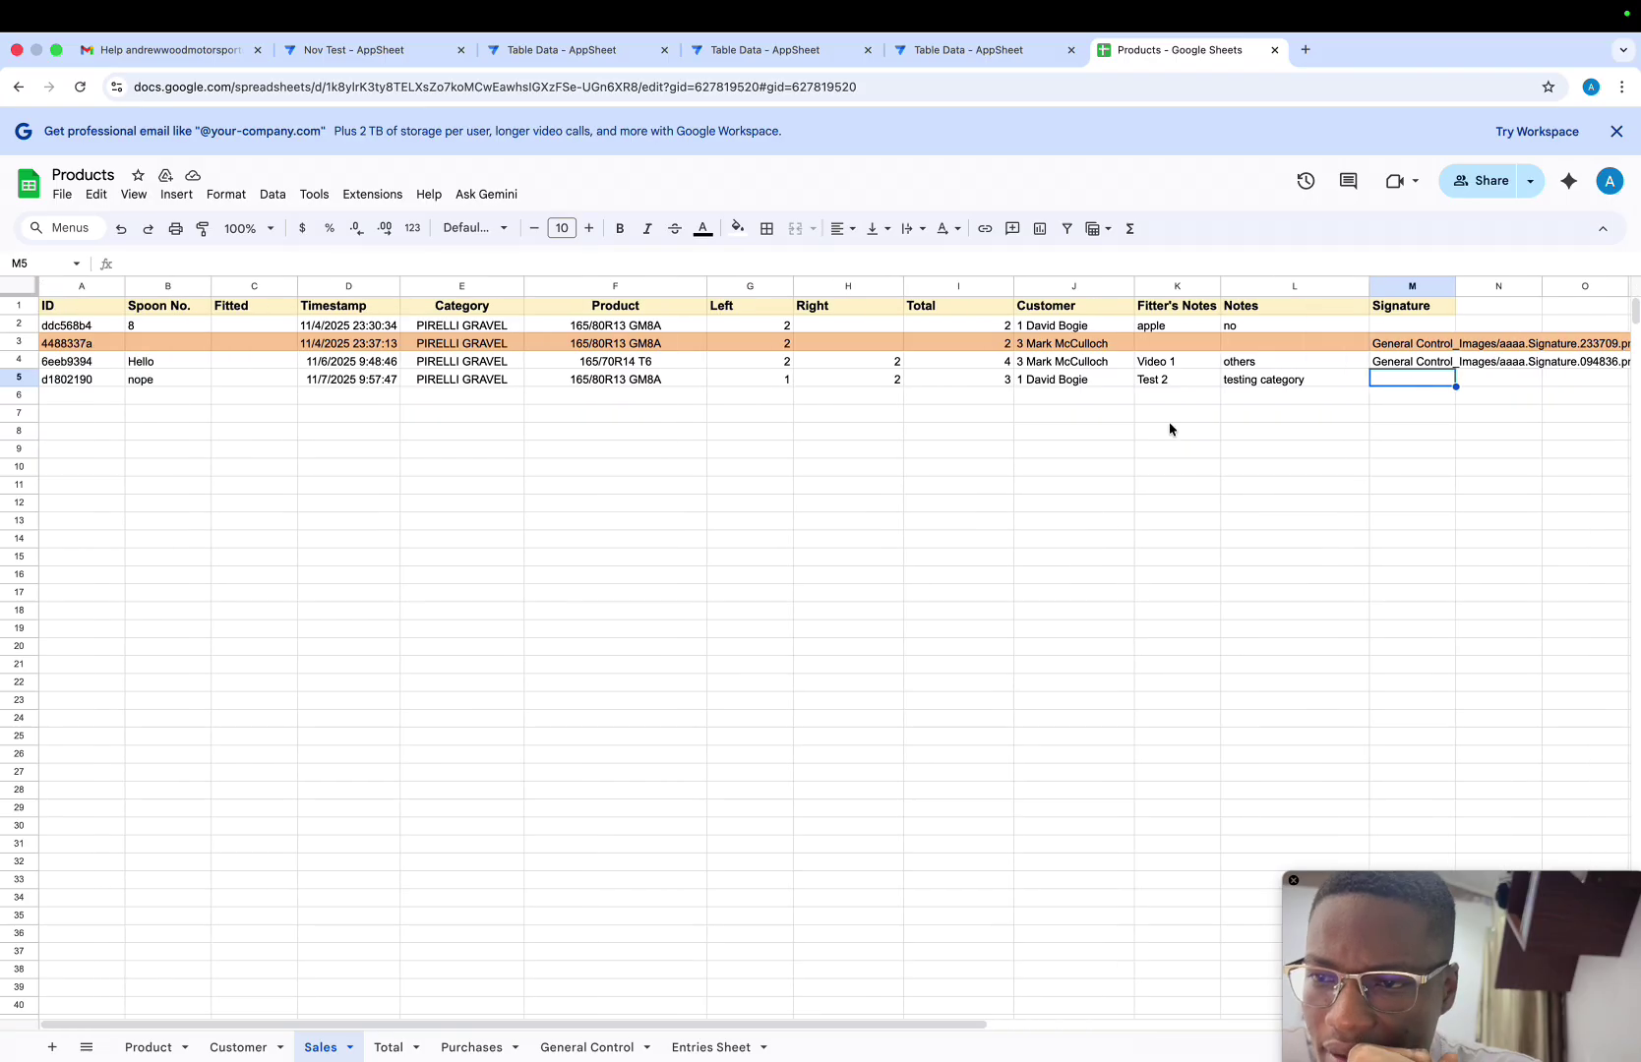
Return to the AppSheet editor and make the Product column of the Sales table not required
{"action": "left_click", "coordinate": [357, 51]}
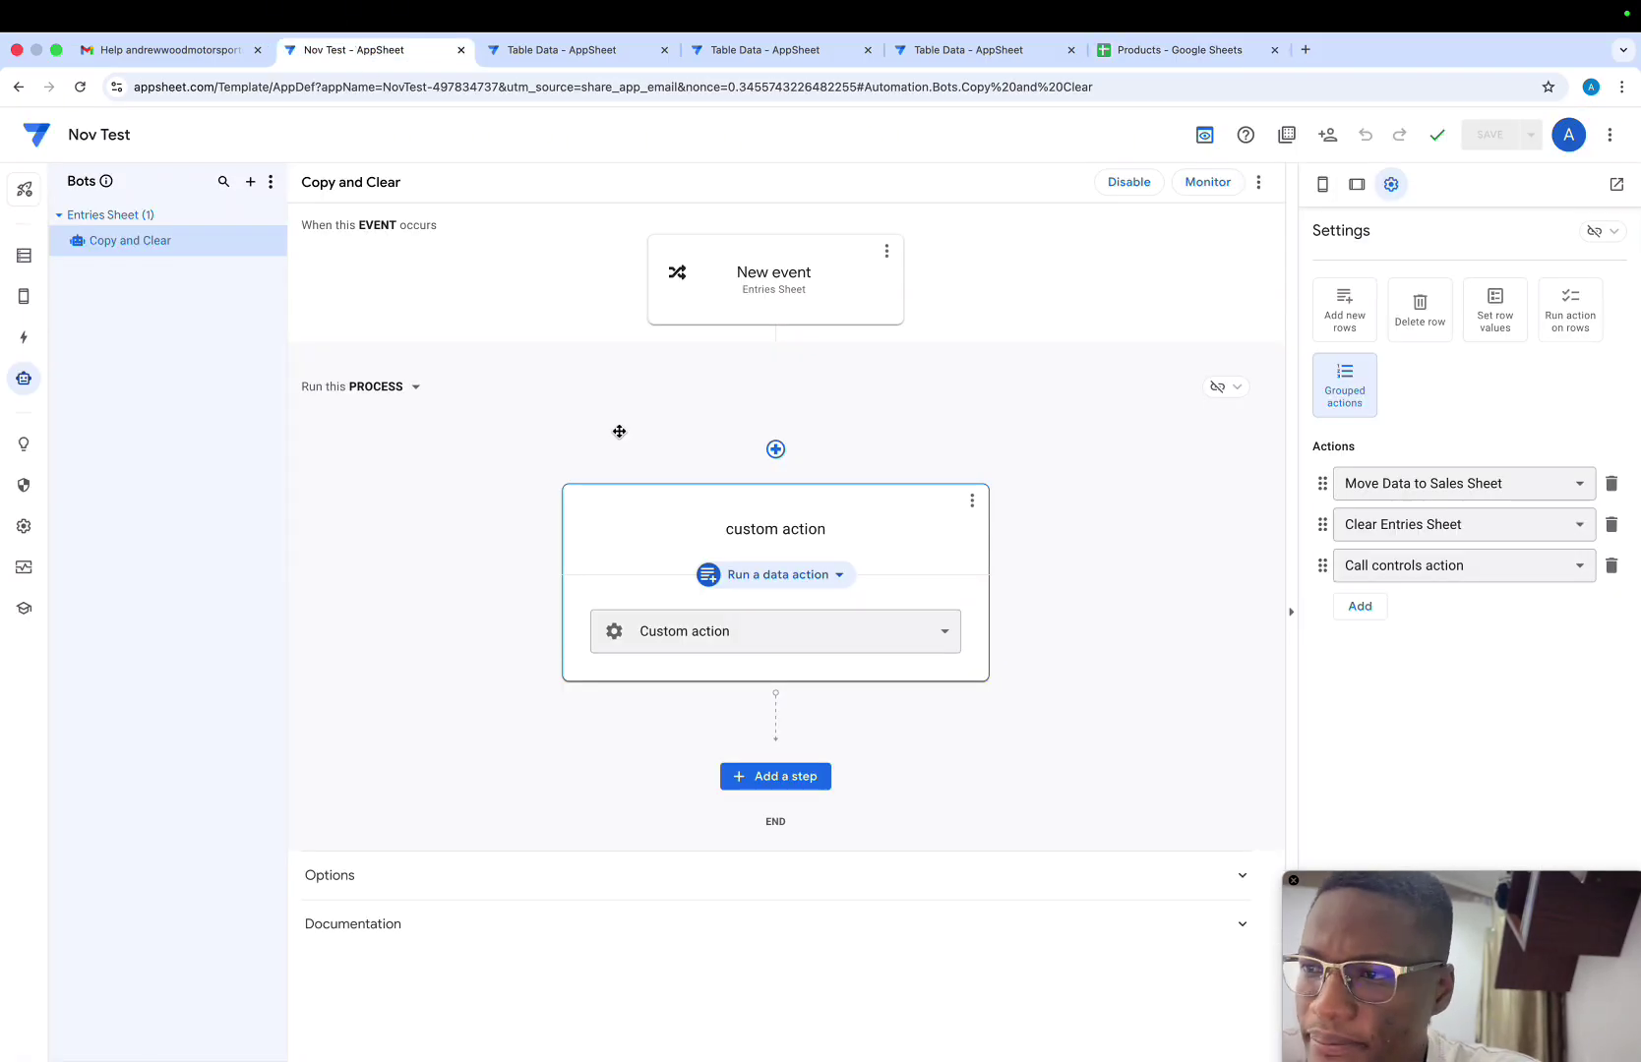
{"action": "left_click", "coordinate": [24, 256]}
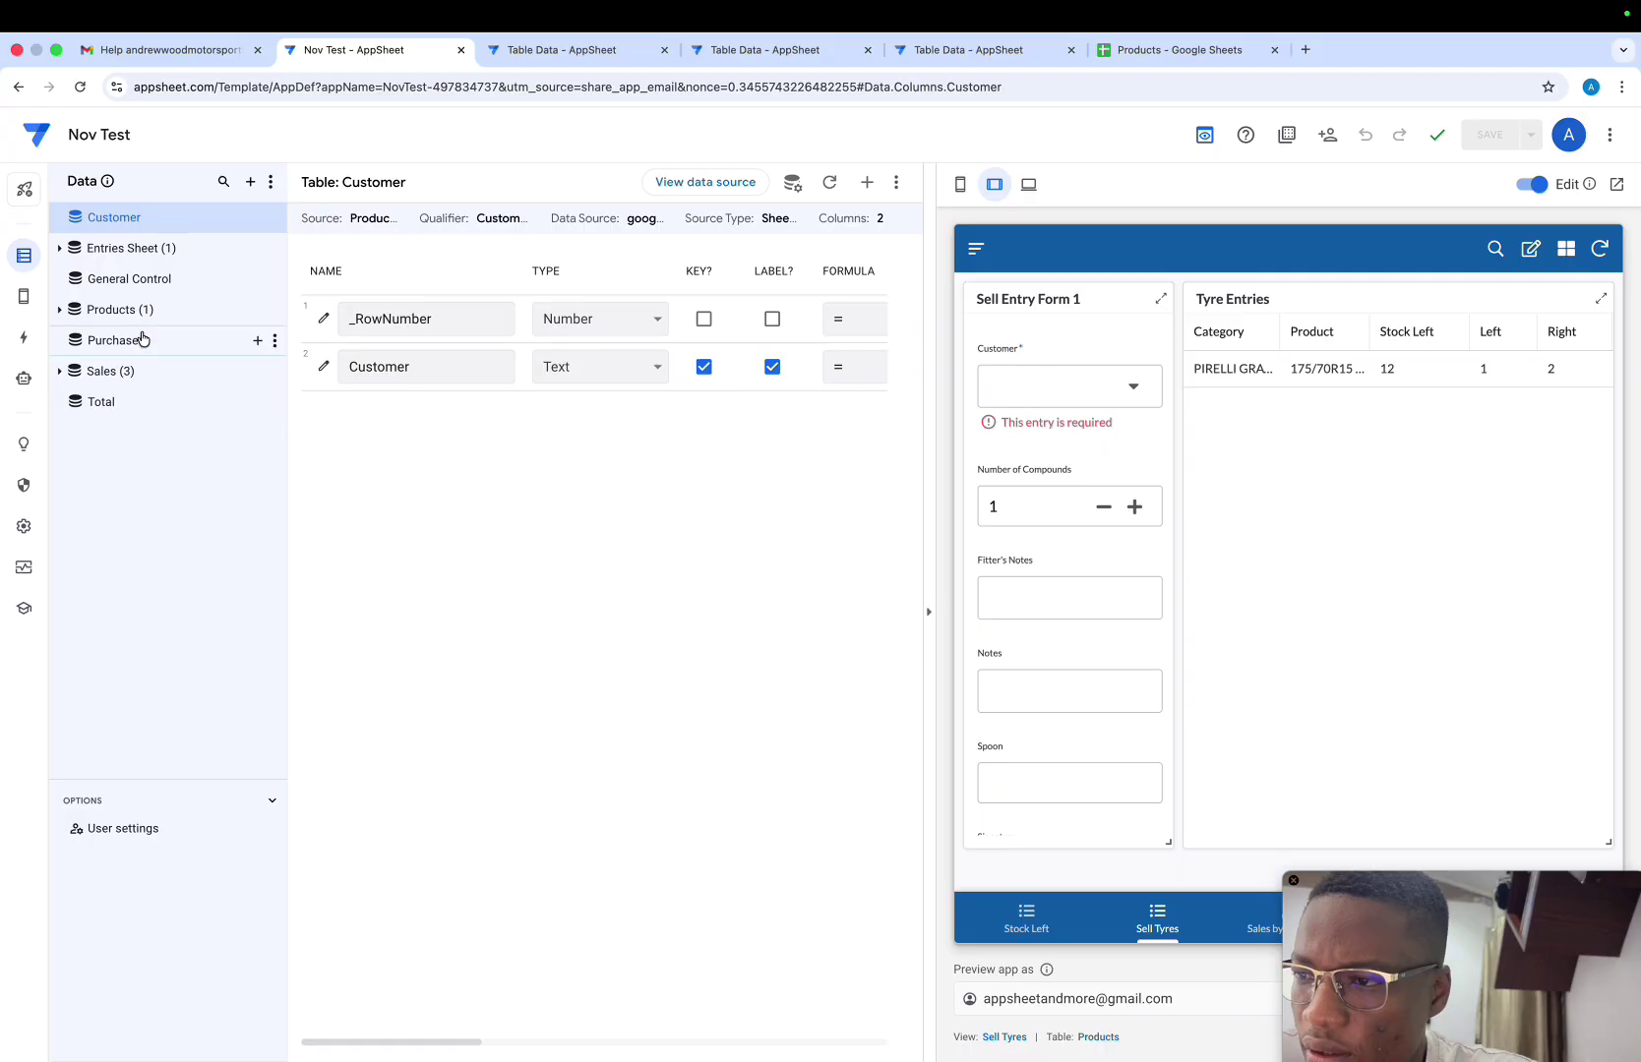
{"action": "left_click", "coordinate": [110, 372]}
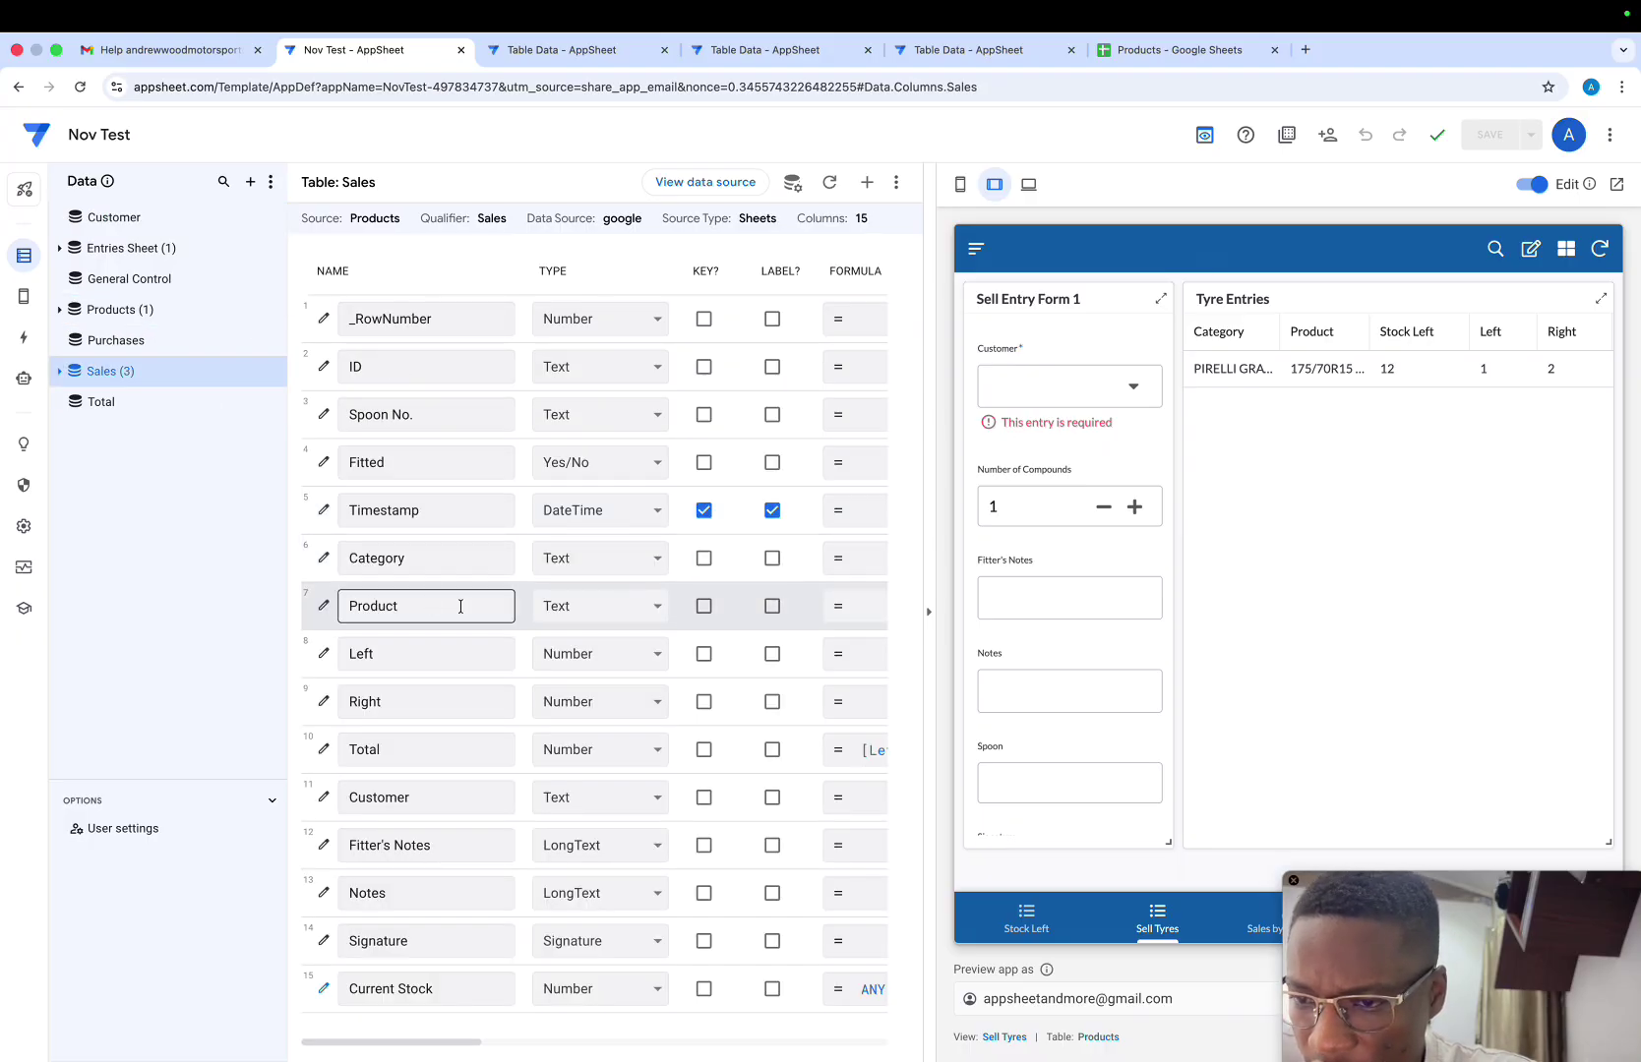
{"action": "scroll", "coordinate": [460, 607], "scroll_direction": "right", "scroll_amount": 5}
{"action": "scroll", "coordinate": [460, 607], "scroll_direction": "right", "scroll_amount": 3}
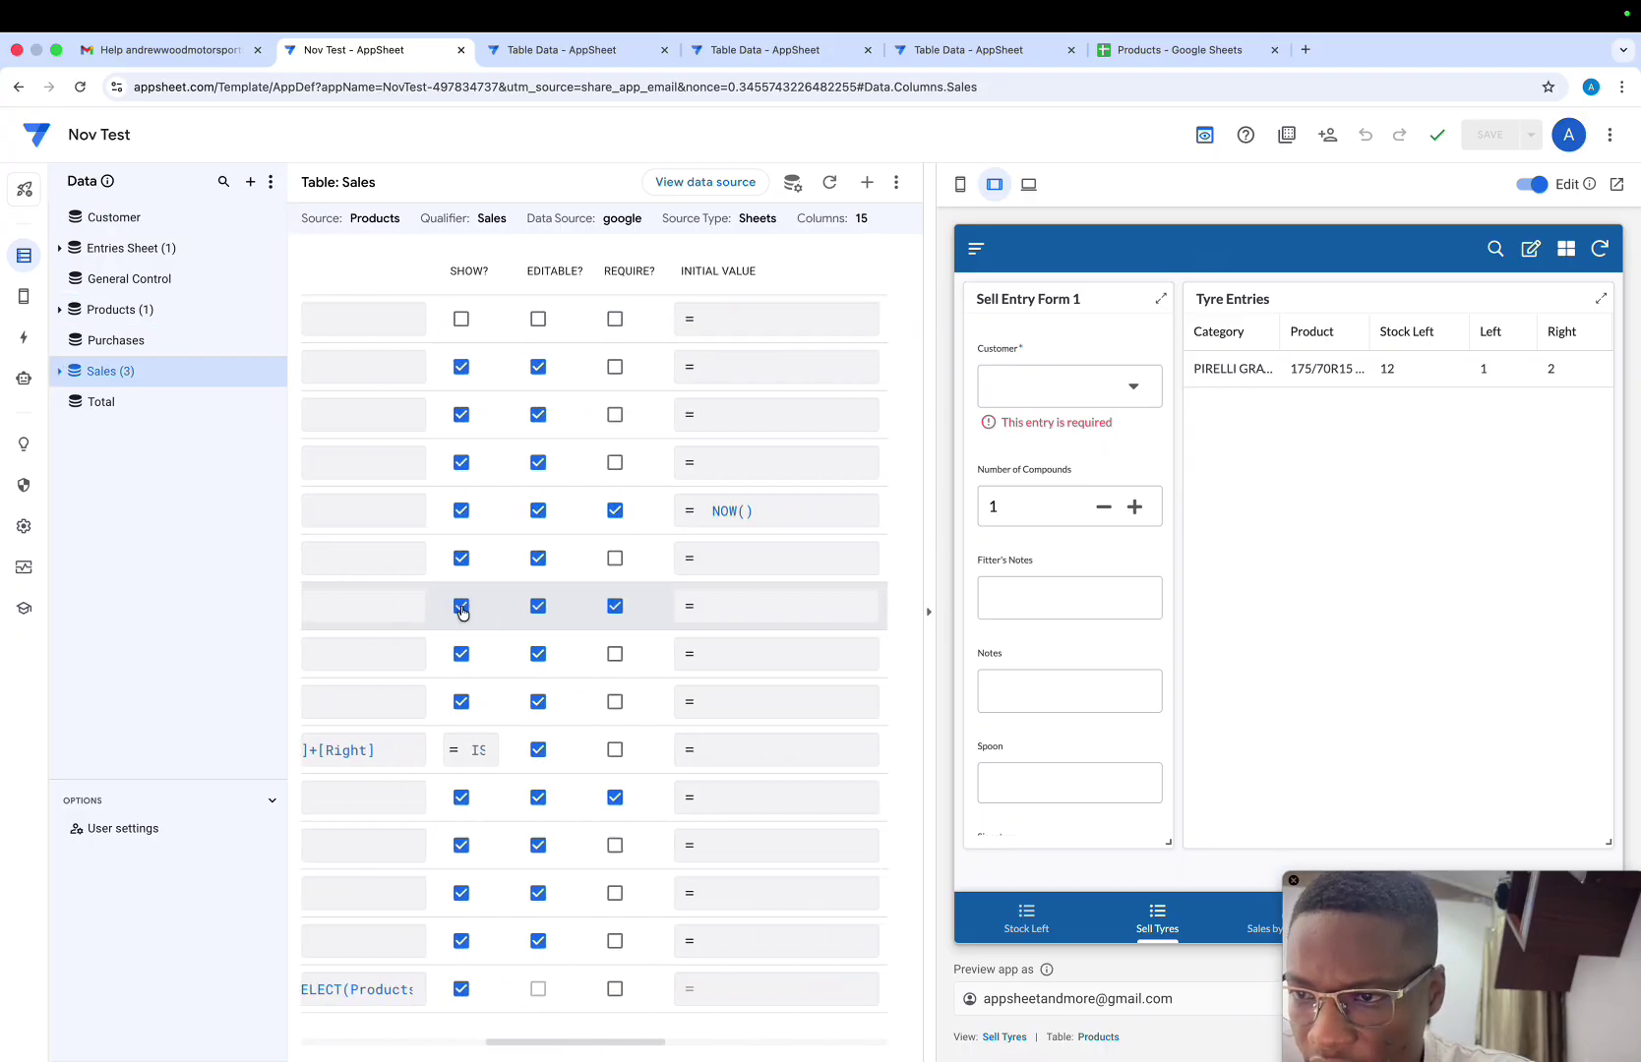
{"action": "left_click", "coordinate": [615, 607]}
Make the Customer column of the Sales table not required and save the app
{"action": "scroll", "coordinate": [600, 629], "scroll_direction": "left", "scroll_amount": 10}
{"action": "scroll", "coordinate": [591, 645], "scroll_direction": "right", "scroll_amount": 5}
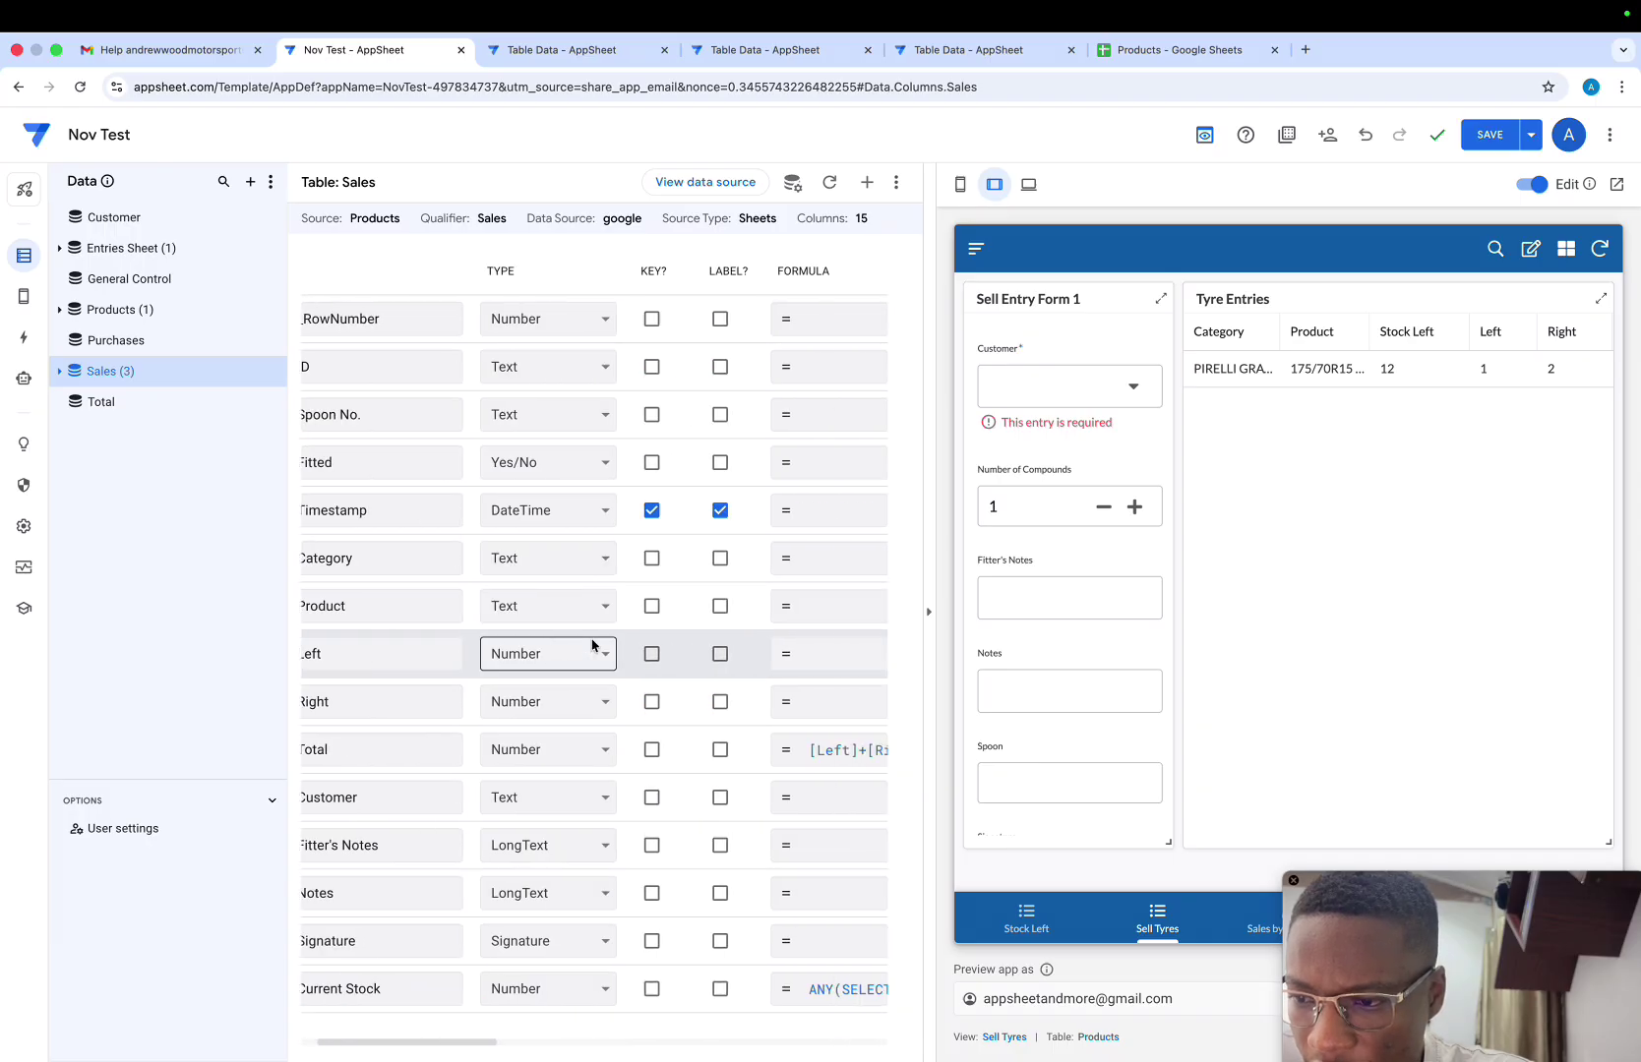
{"action": "scroll", "coordinate": [591, 645], "scroll_direction": "right", "scroll_amount": 1}
{"action": "scroll", "coordinate": [593, 641], "scroll_direction": "left", "scroll_amount": 10}
{"action": "scroll", "coordinate": [593, 645], "scroll_direction": "right", "scroll_amount": 10}
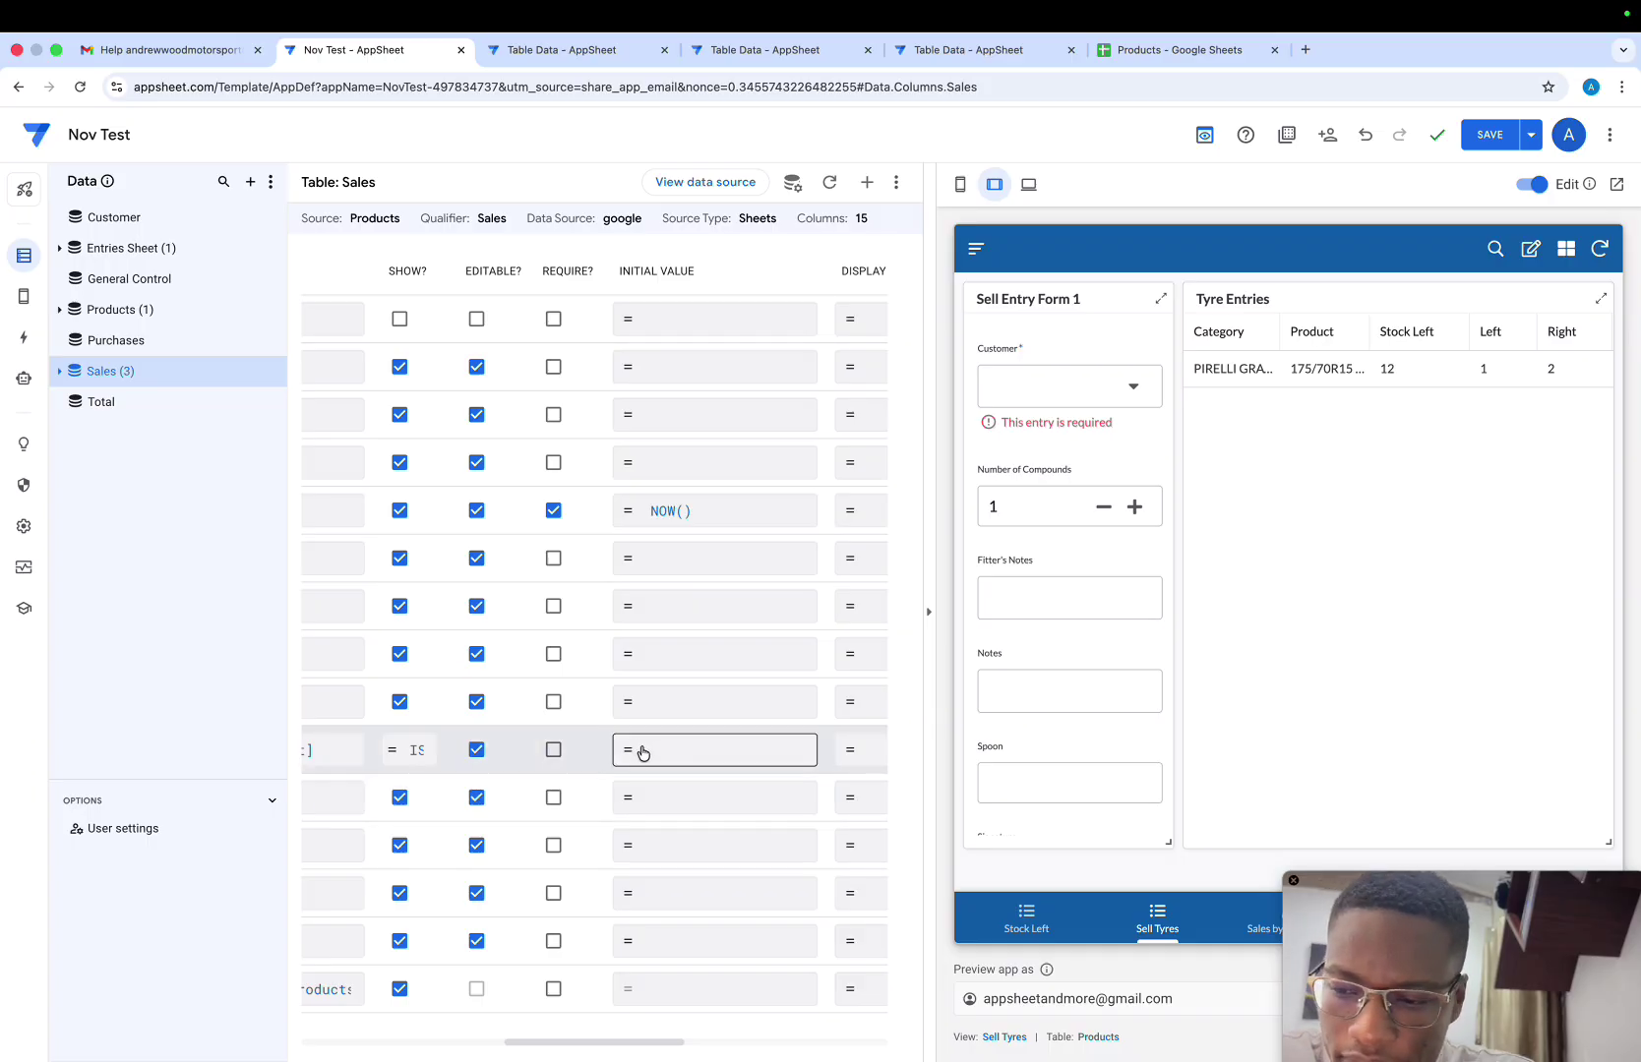
{"action": "scroll", "coordinate": [629, 751], "scroll_direction": "left", "scroll_amount": 10}
{"action": "left_click", "coordinate": [1488, 138]}
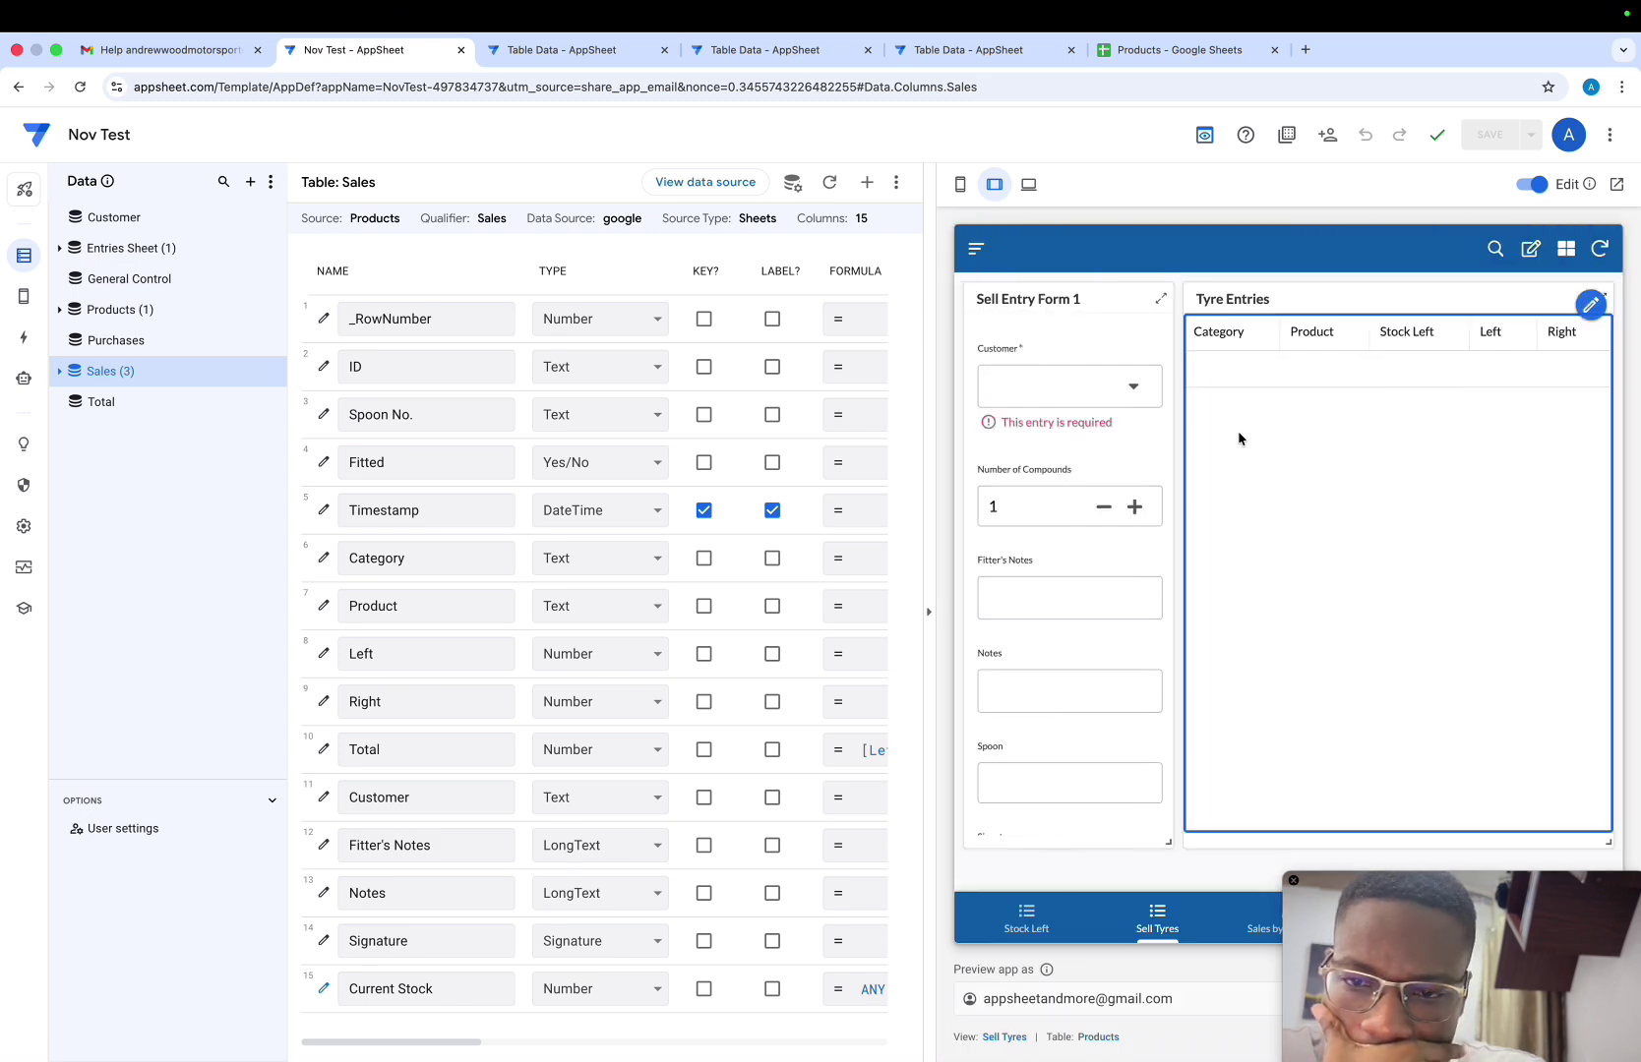
Choose the fourth listed customer in the Sell Entry Form and set Number of Compounds to 3
{"action": "left_click", "coordinate": [1134, 395]}
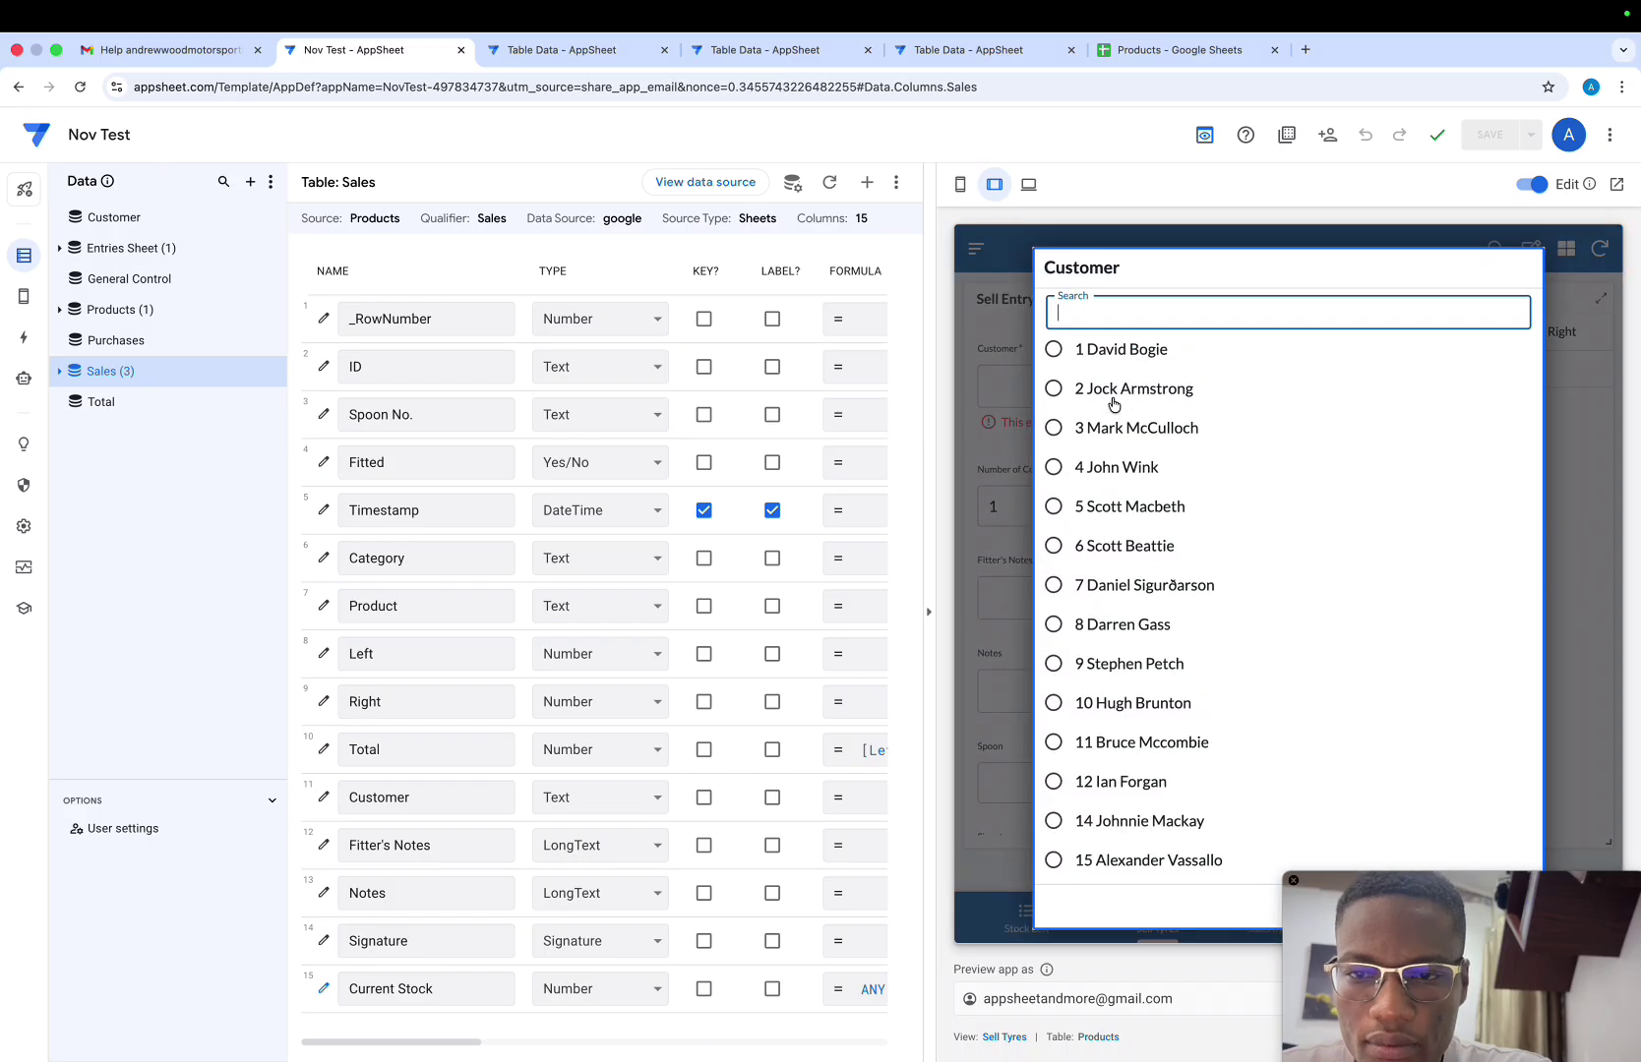
{"action": "left_click", "coordinate": [1116, 463]}
{"action": "left_click", "coordinate": [1074, 497]}
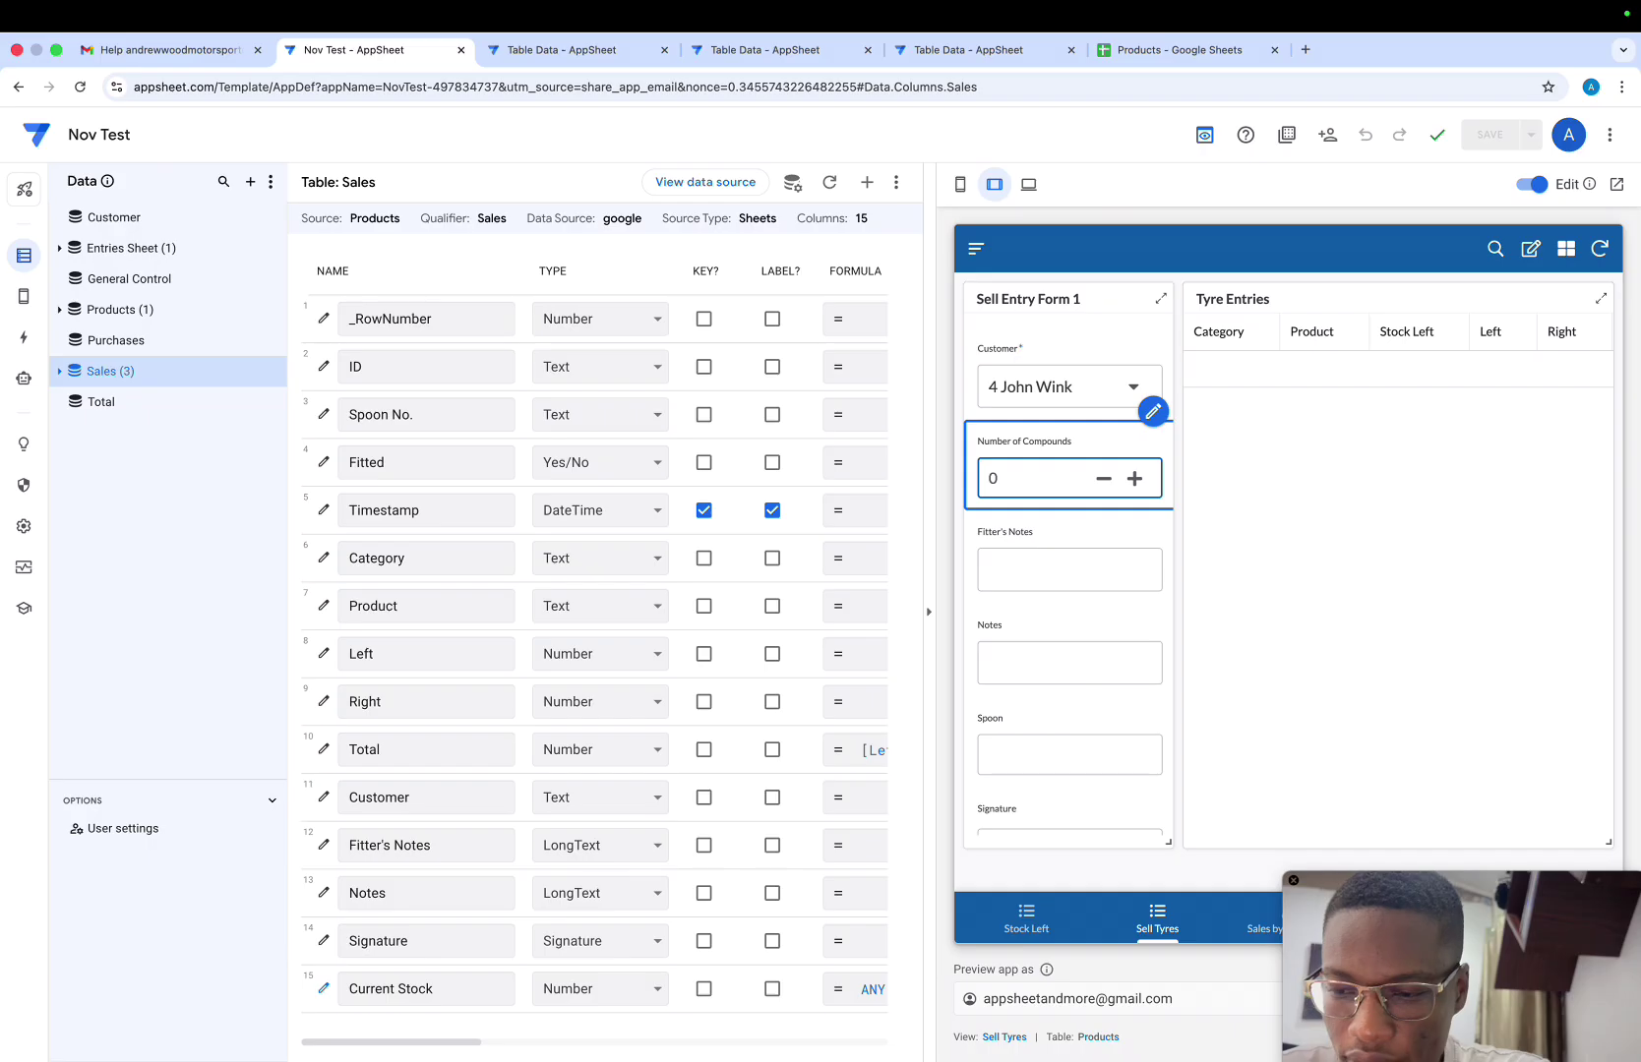
Enter 444 as Fitter's Notes, 3232 as Notes and 111 as Spoon in the Sell Entry Form
{"action": "left_click", "coordinate": [1060, 547]}
{"action": "left_click", "coordinate": [1061, 560]}
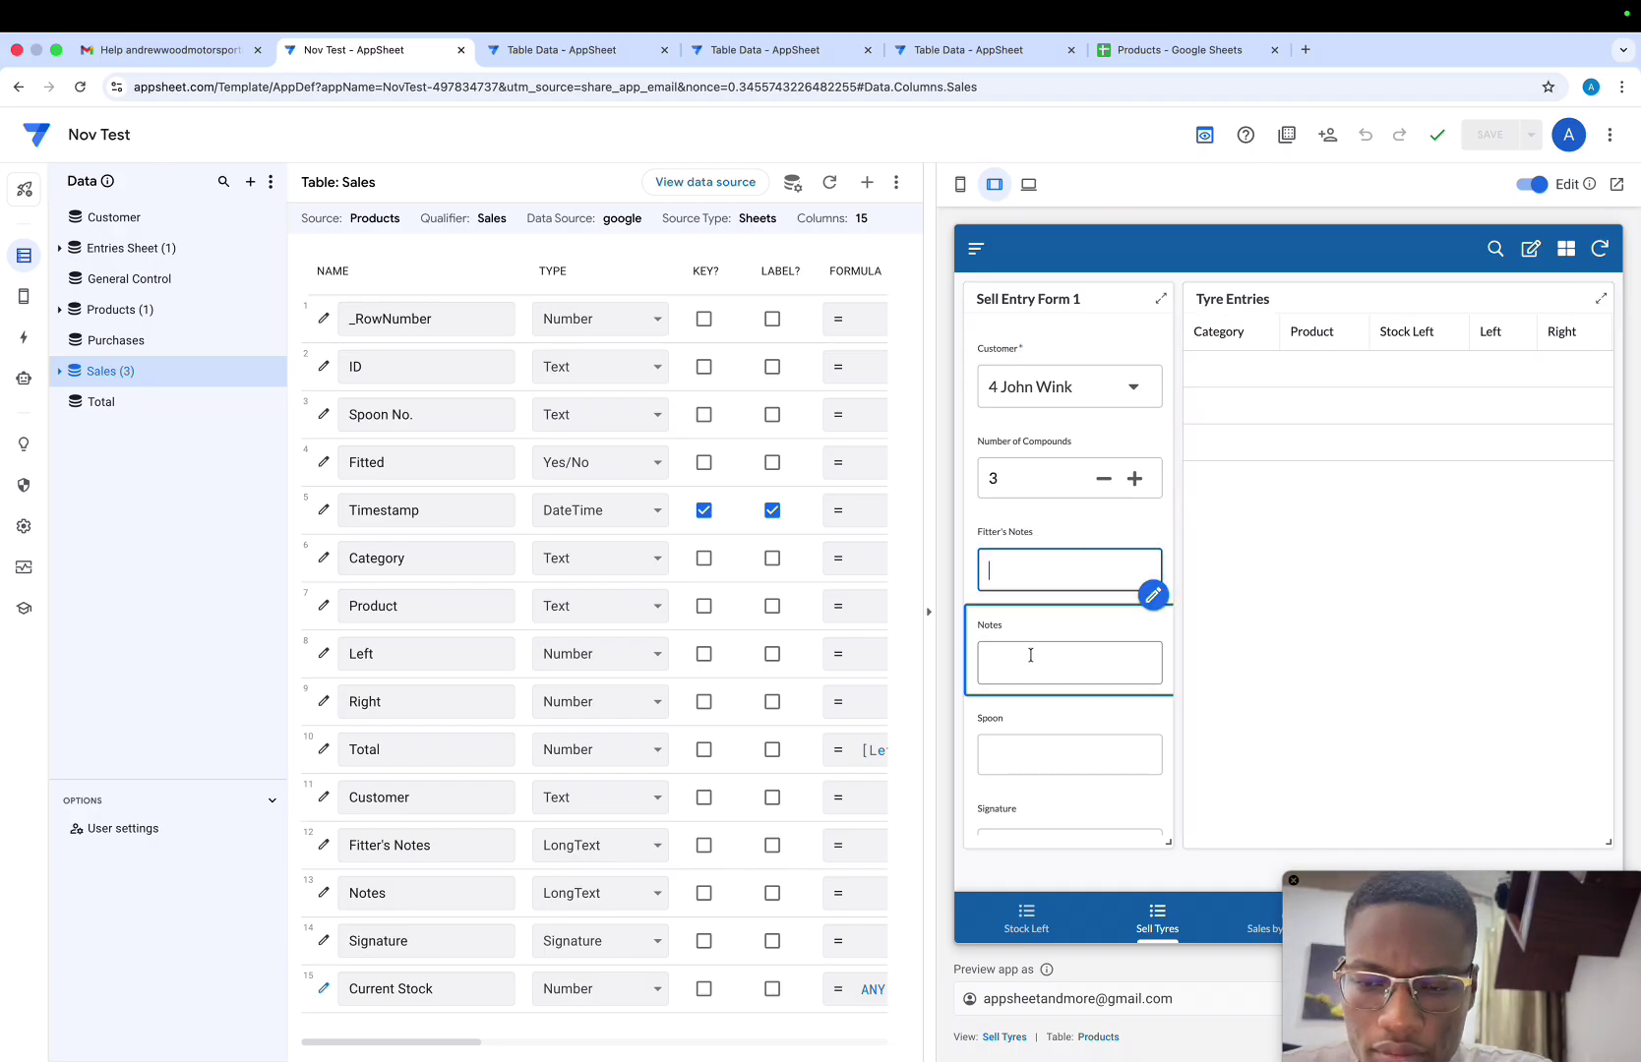
{"action": "type", "text": "4"}
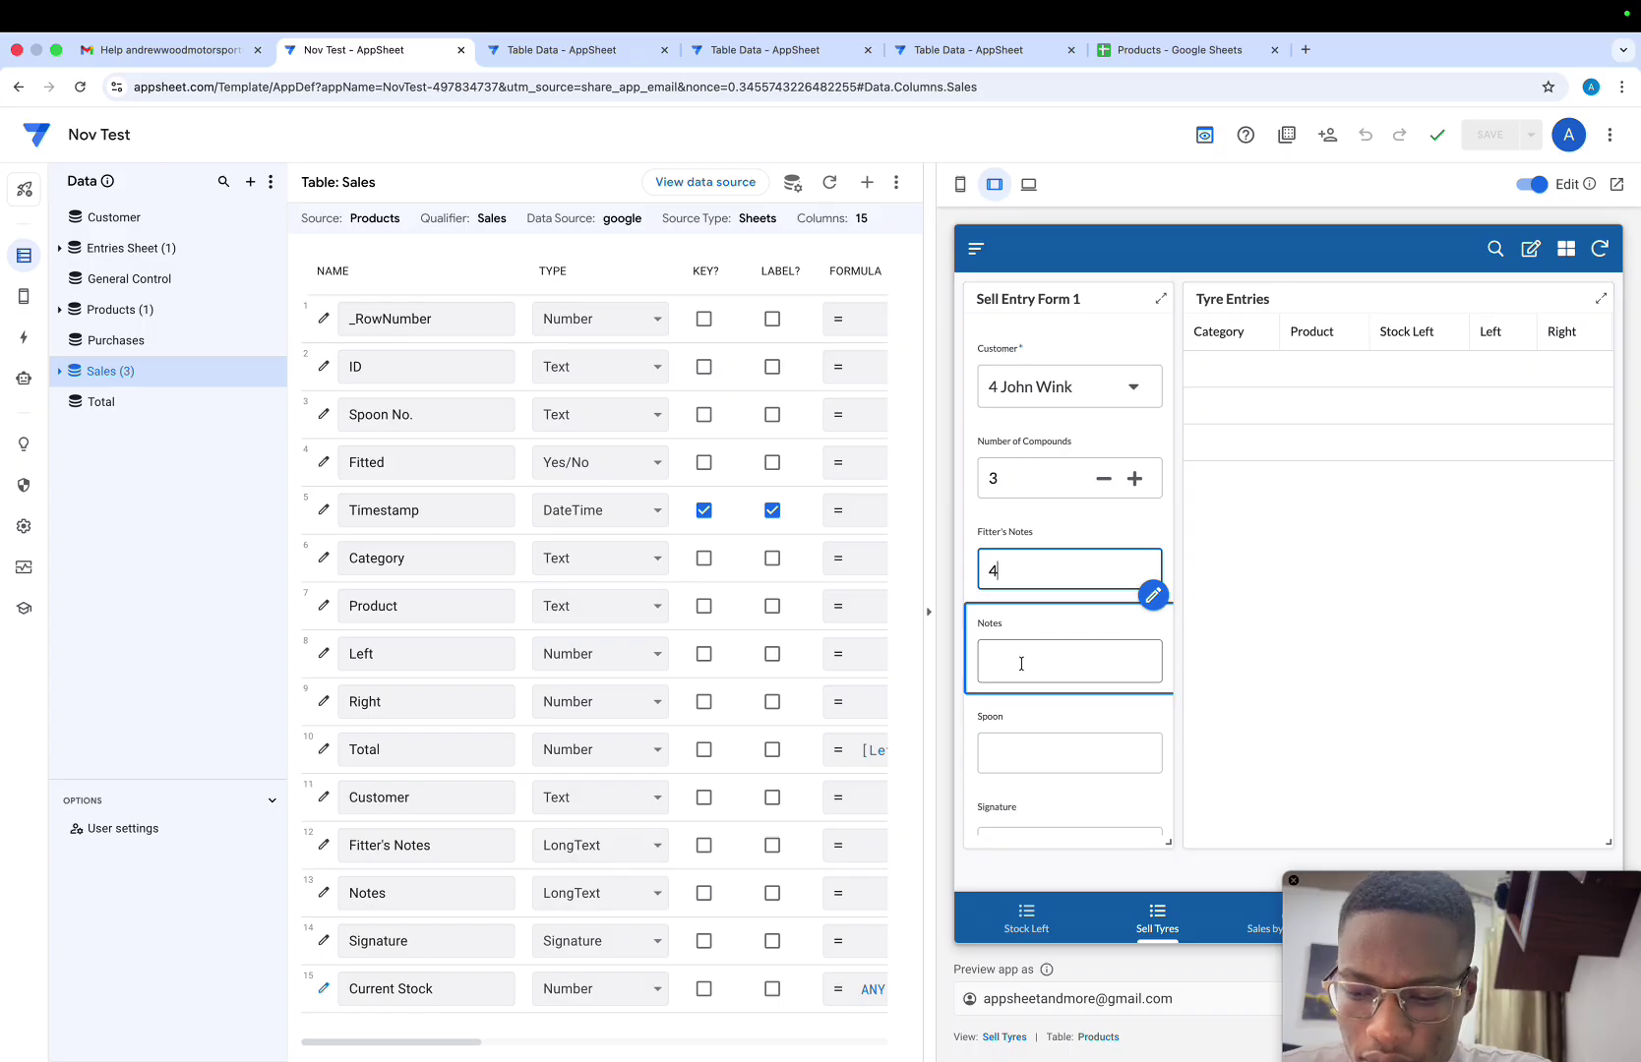
{"action": "type", "text": "44"}
{"action": "left_click", "coordinate": [1008, 663]}
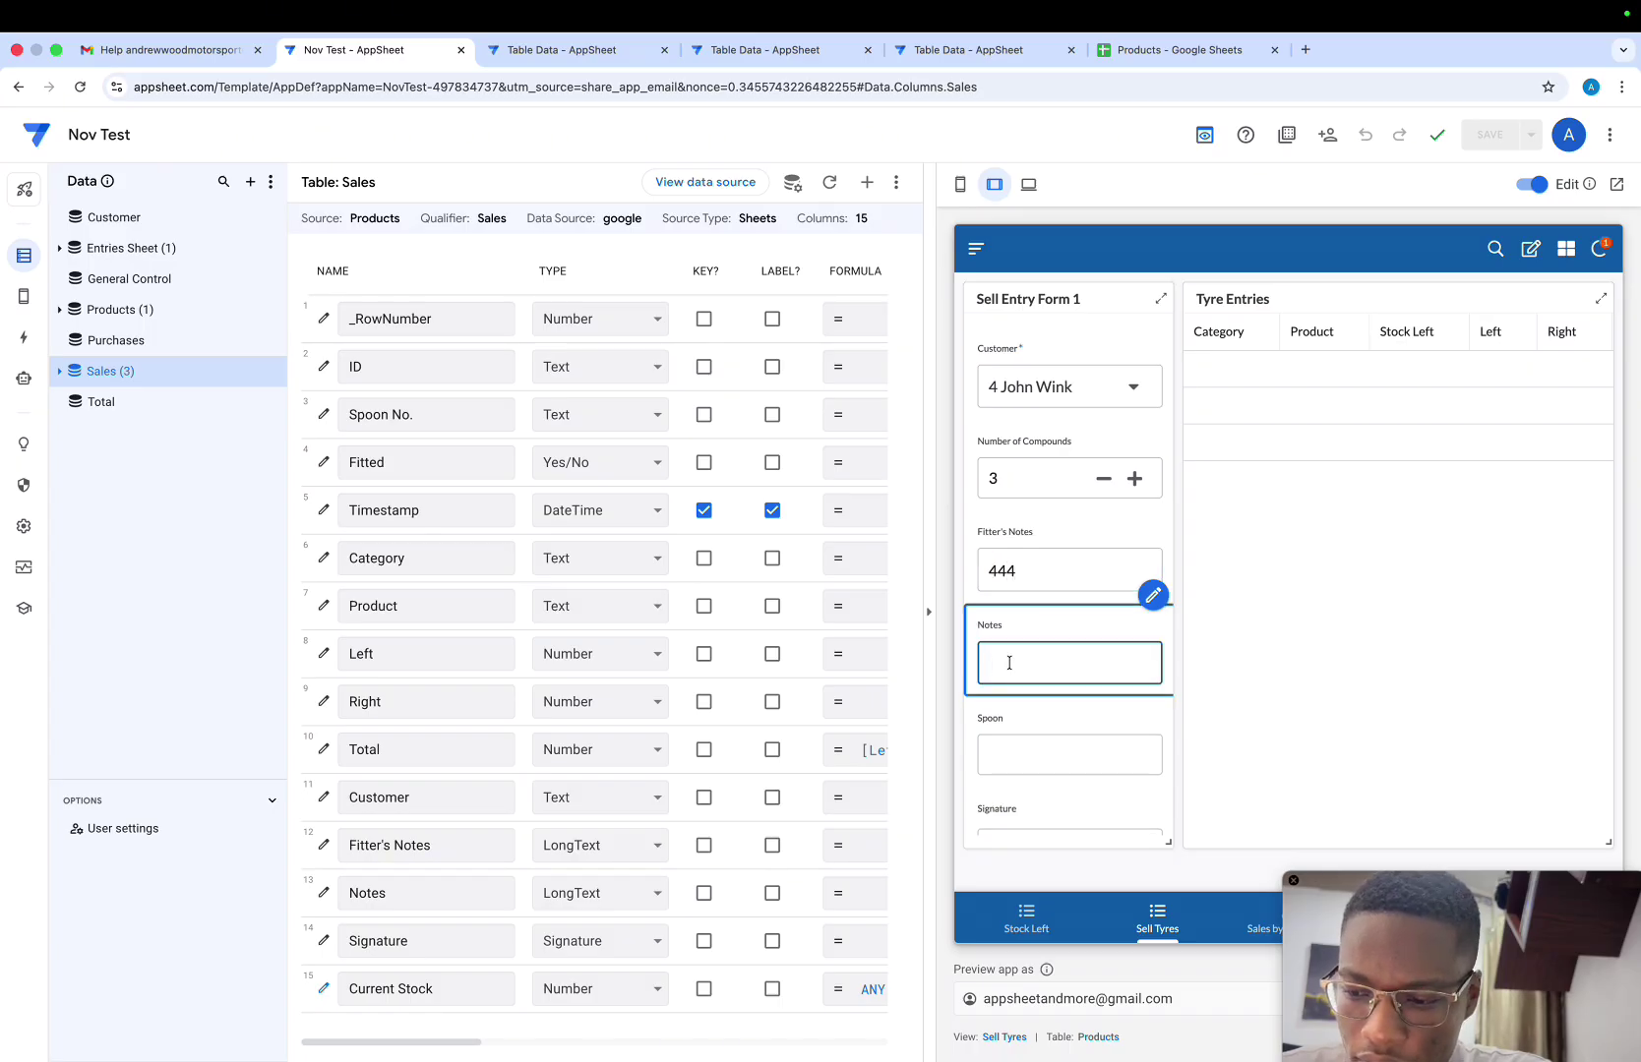
{"action": "type", "text": "3232"}
{"action": "left_click", "coordinate": [1011, 748]}
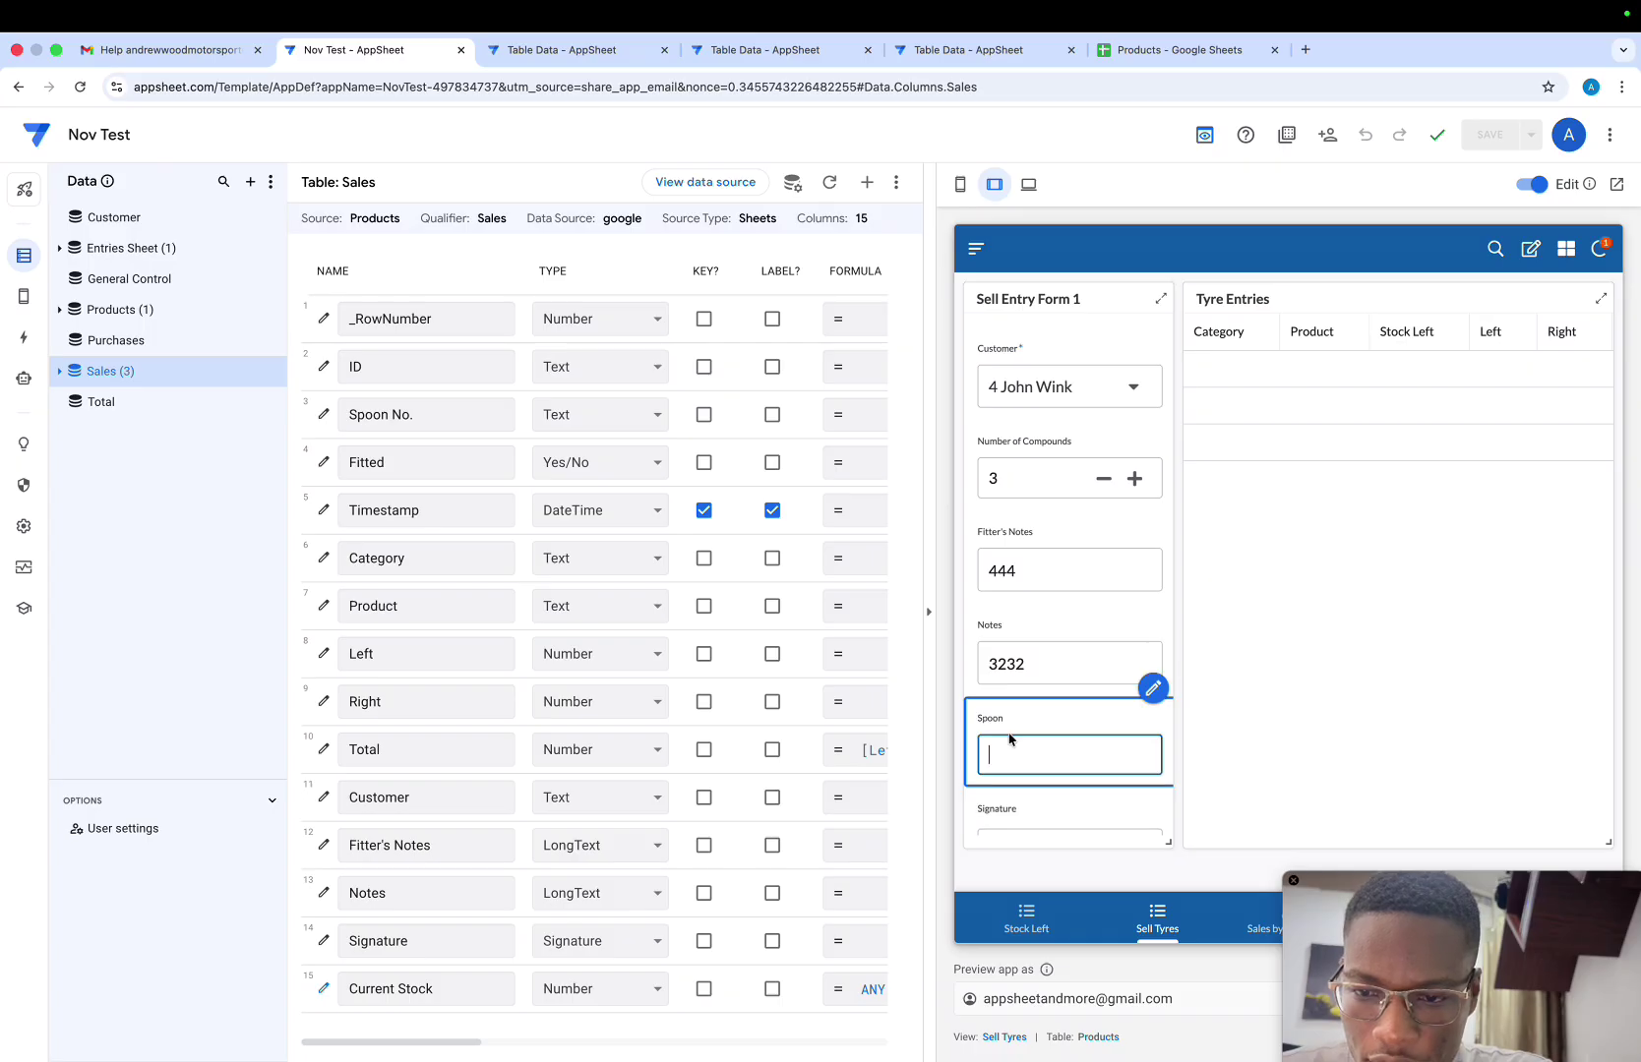
{"action": "type", "text": "111"}
Draw a freehand signature in the sell entry and set its Timestamp date to 08/11/2025
{"action": "scroll", "coordinate": [1019, 785], "scroll_direction": "down", "scroll_amount": 1}
{"action": "scroll", "coordinate": [1019, 785], "scroll_direction": "down", "scroll_amount": 2}
{"action": "left_click", "coordinate": [1019, 630]}
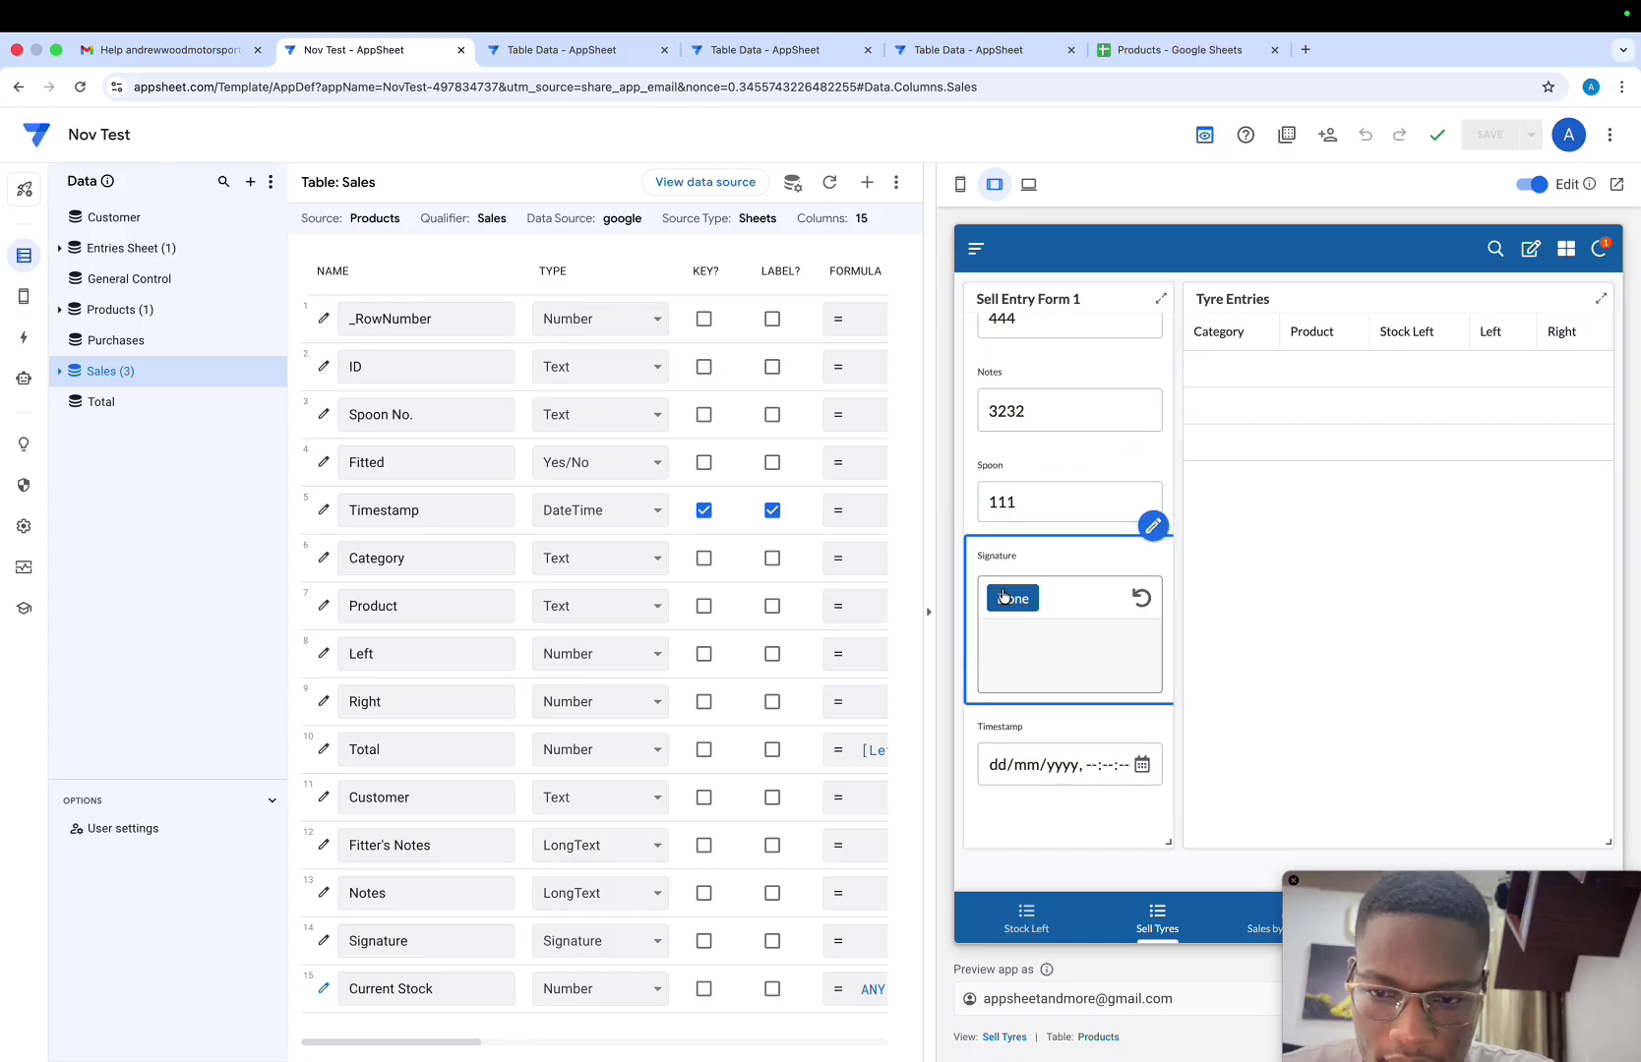
{"action": "mouse_move", "coordinate": [1008, 640]}
{"action": "left_mouse_down"}
{"action": "mouse_move", "coordinate": [1062, 677]}
{"action": "mouse_move", "coordinate": [1100, 675]}
{"action": "left_mouse_up"}
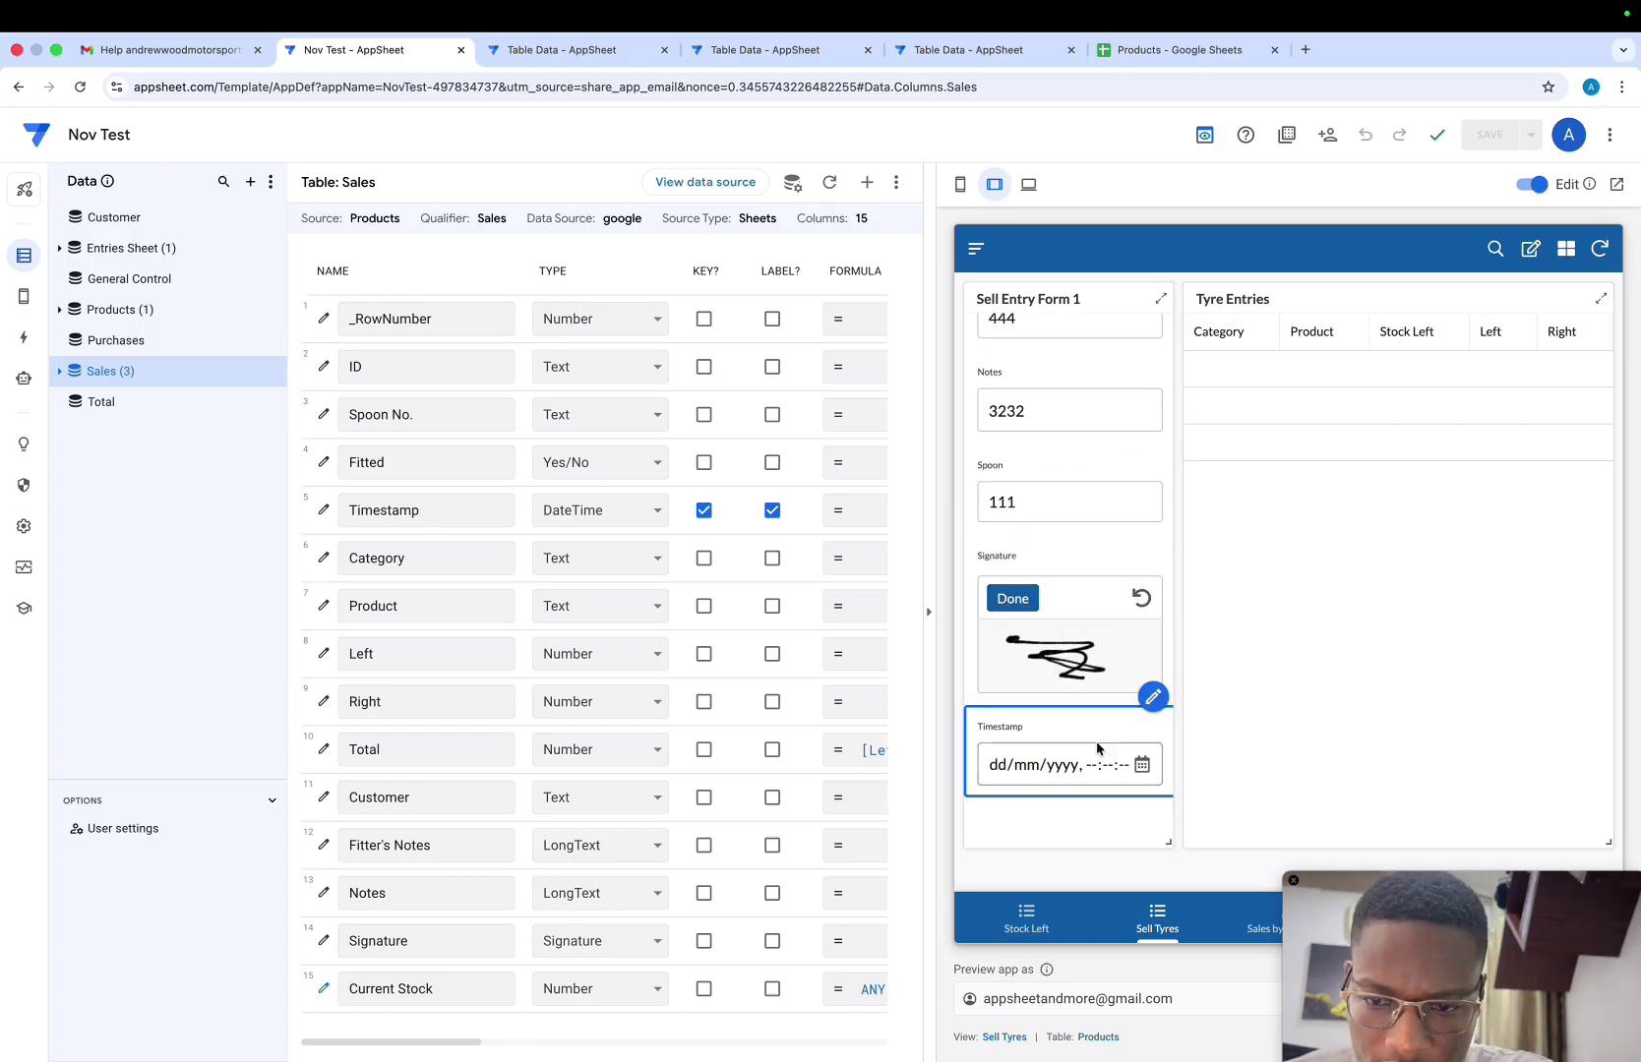
{"action": "left_click", "coordinate": [1142, 765]}
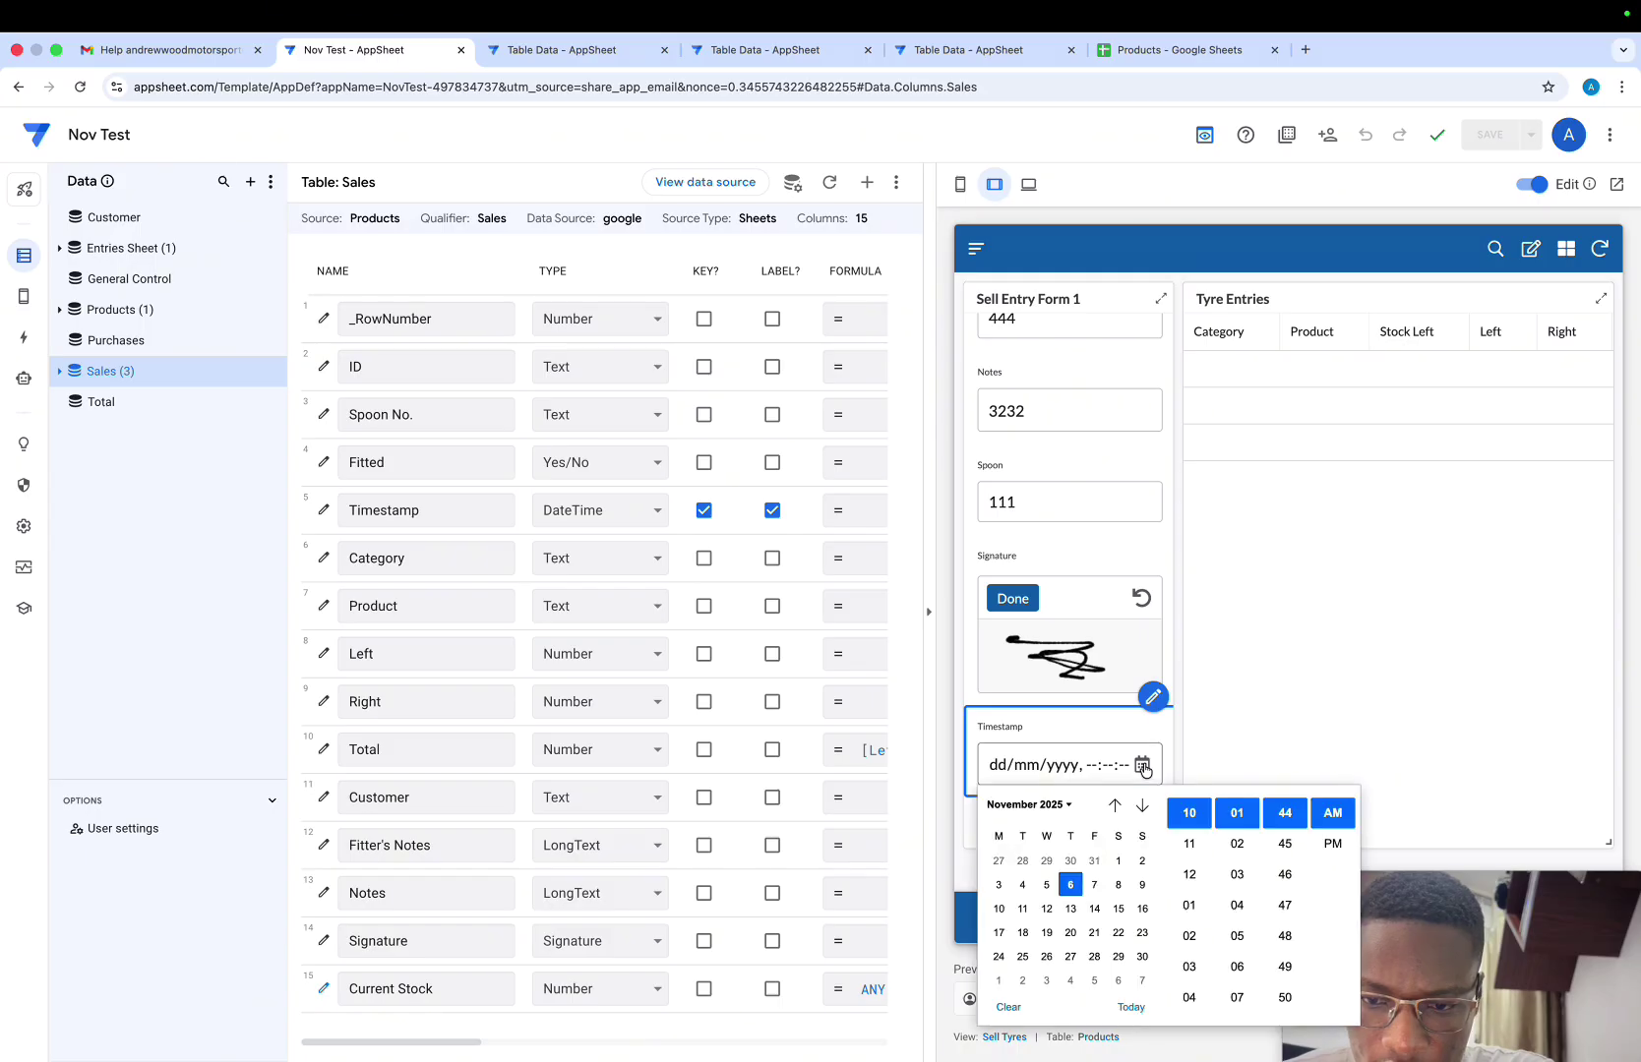
{"action": "left_click", "coordinate": [1117, 885]}
{"action": "left_click", "coordinate": [1115, 738]}
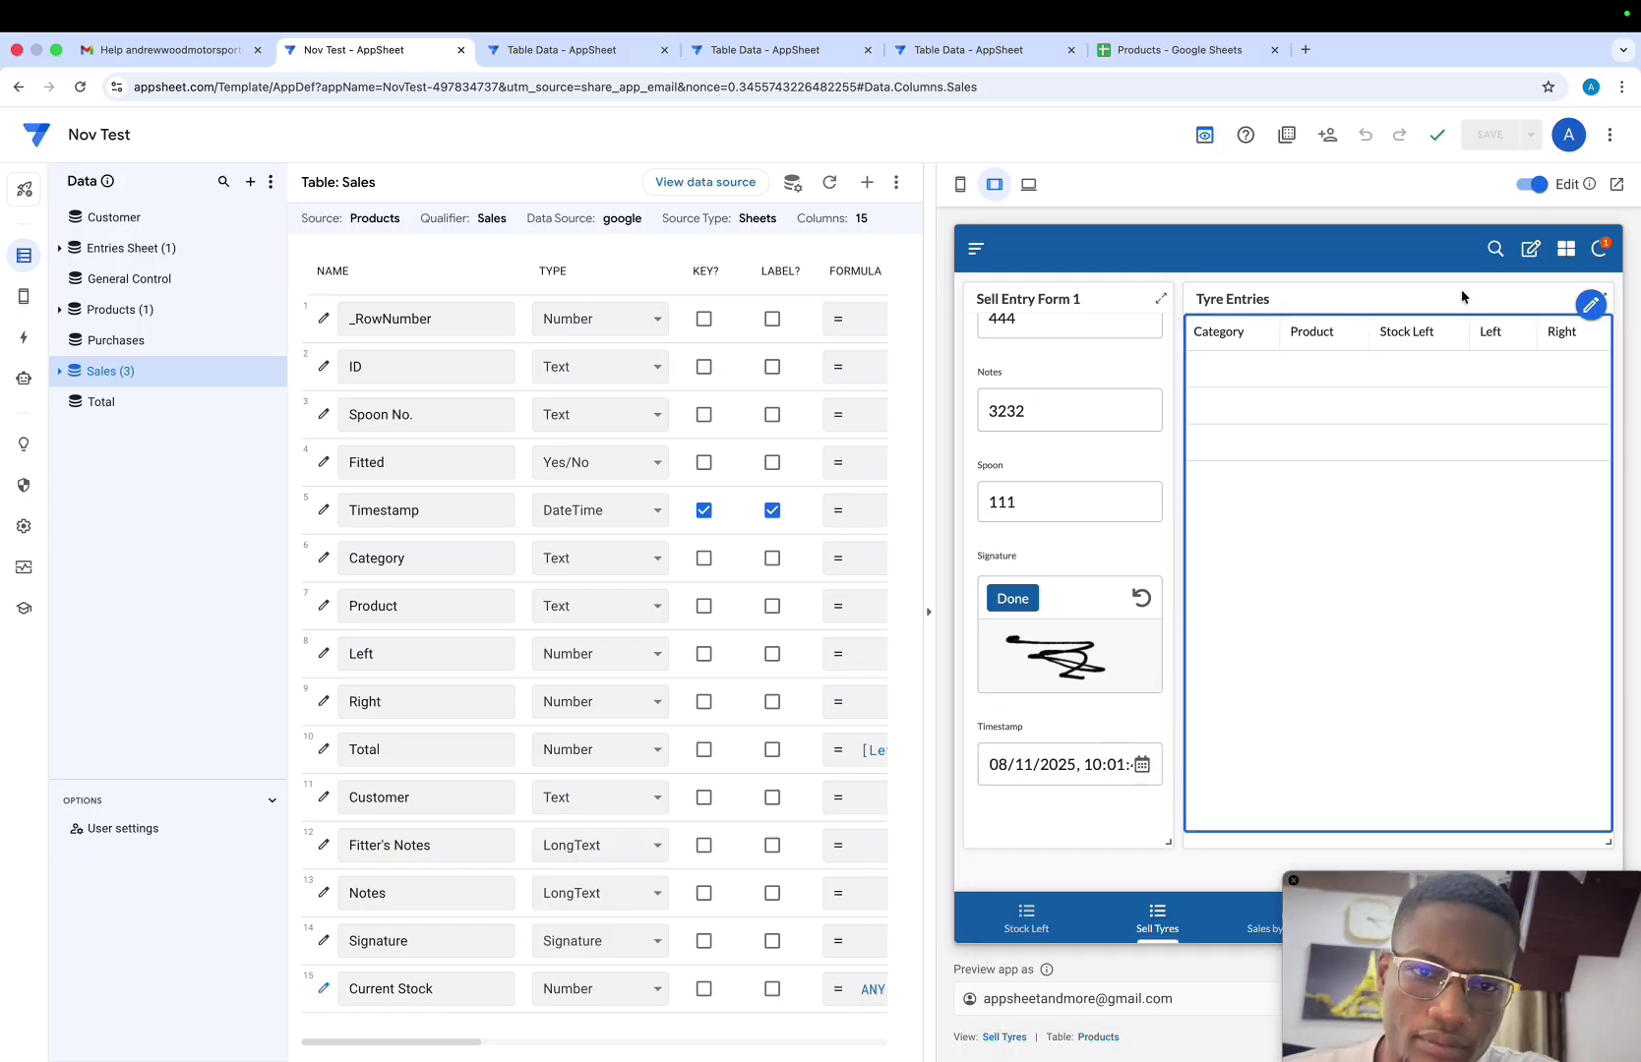
Start editing the Tyre Entries table and set the Category of all three rows to PIRELLI GRAVEL
{"action": "left_click", "coordinate": [1526, 253]}
{"action": "left_click", "coordinate": [1255, 366]}
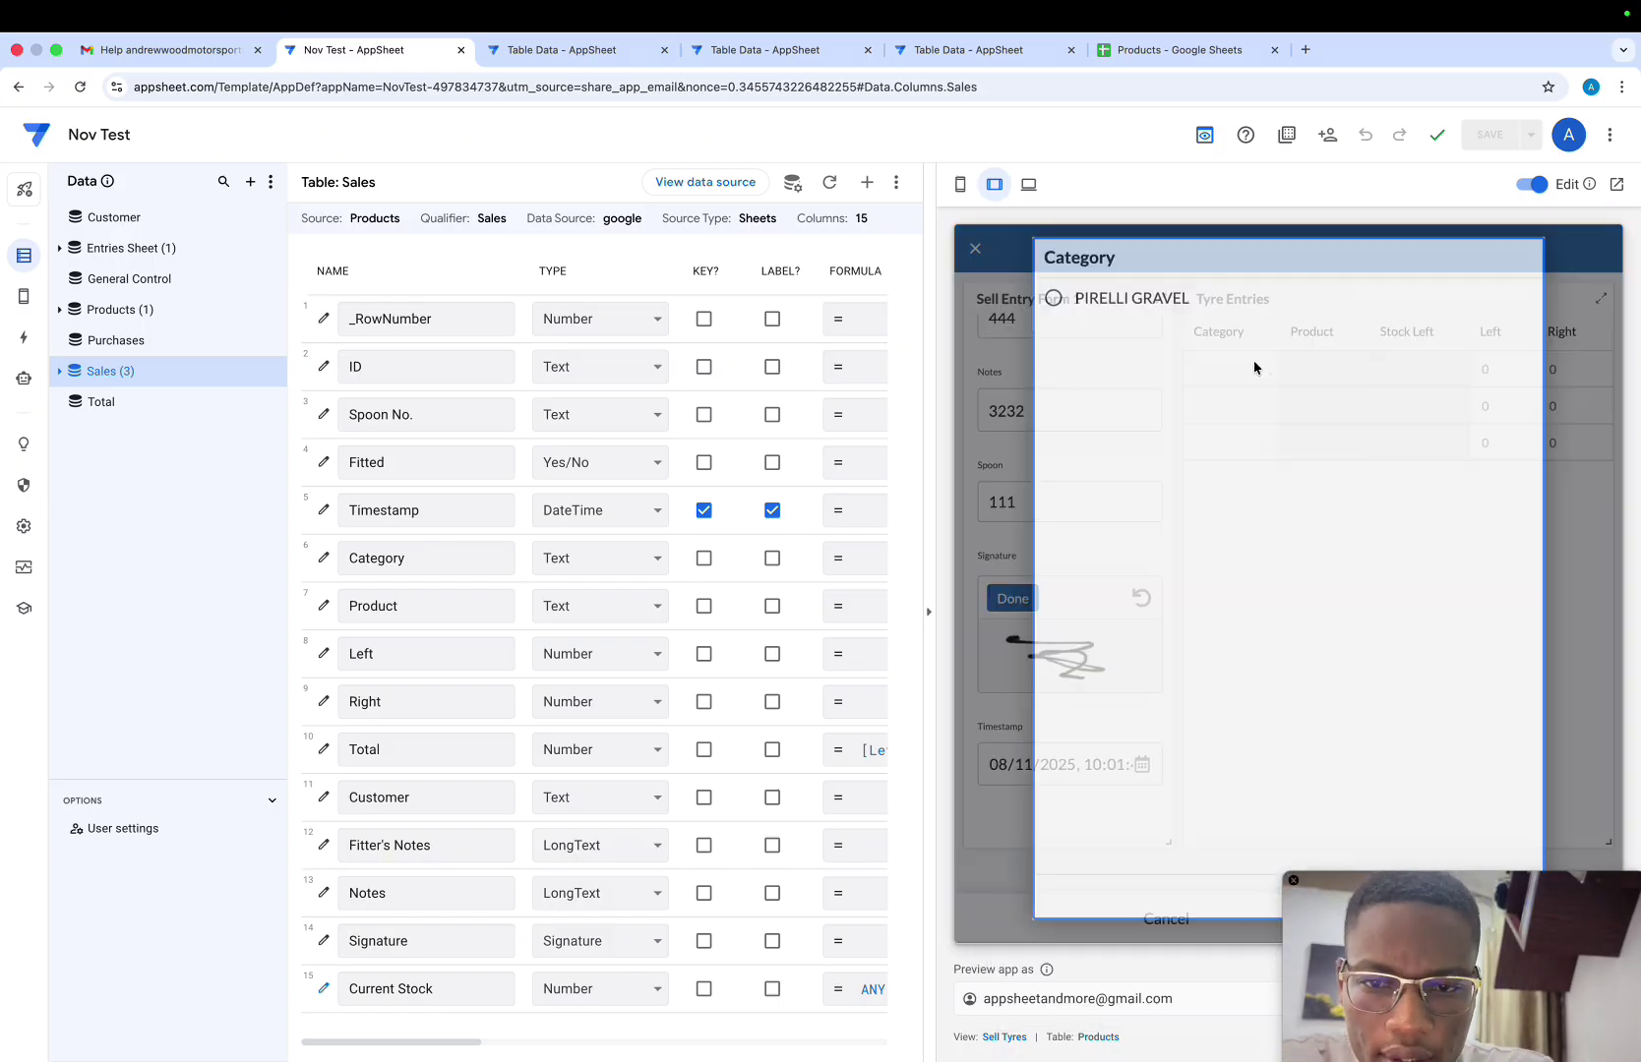
{"action": "left_click", "coordinate": [1133, 325]}
{"action": "left_click", "coordinate": [1241, 408]}
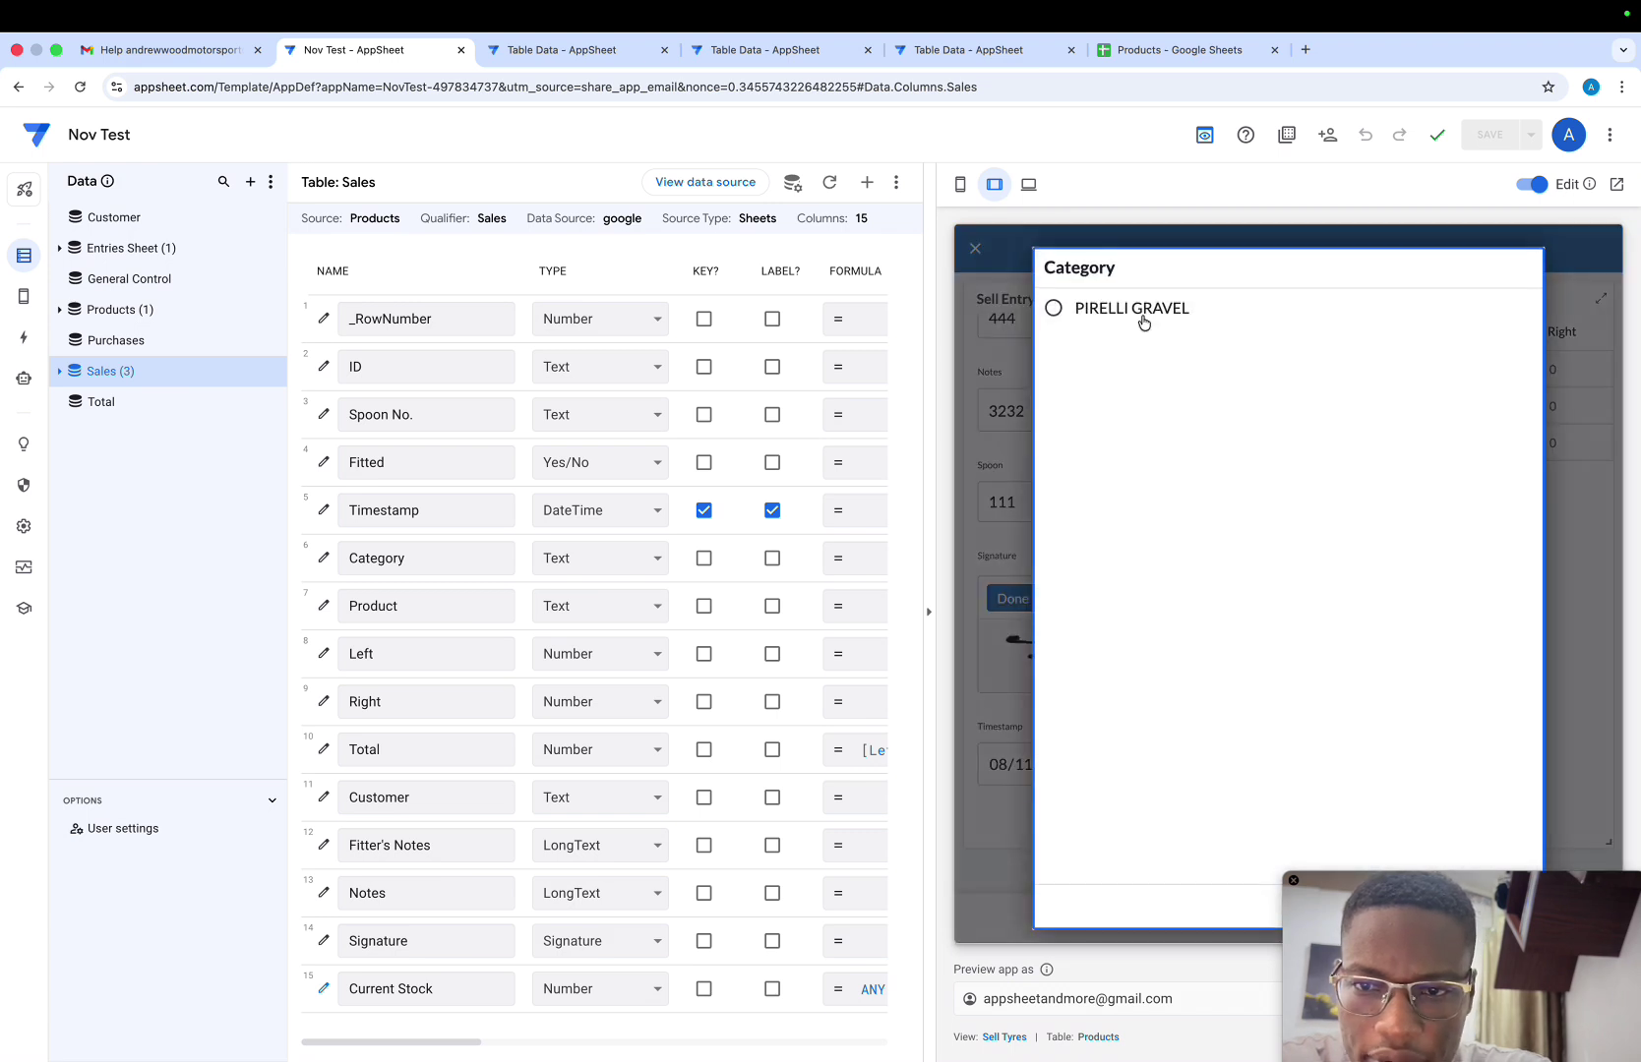
{"action": "left_click", "coordinate": [1139, 322]}
{"action": "left_click", "coordinate": [1241, 447]}
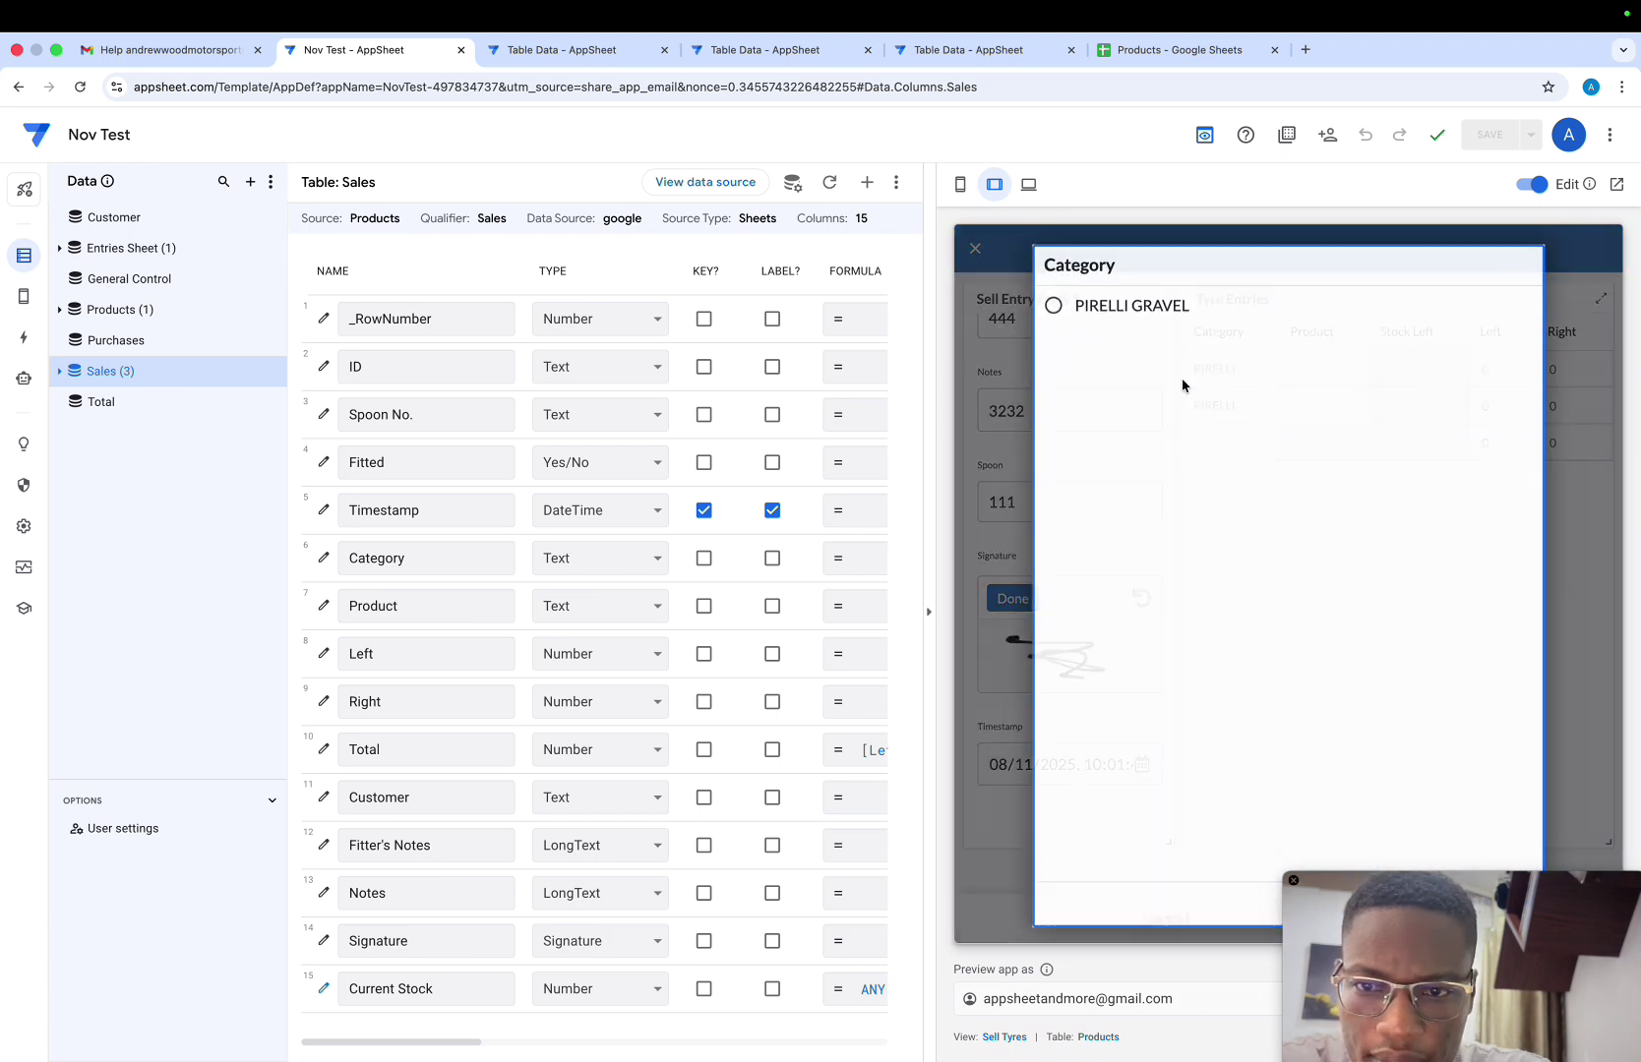
{"action": "left_click", "coordinate": [1119, 324]}
Set the tyre entries' products to 175/70R15 K6 for the first and third rows and 165/80R13 GM8A for the second
{"action": "left_click", "coordinate": [1313, 362]}
{"action": "left_click", "coordinate": [1165, 316]}
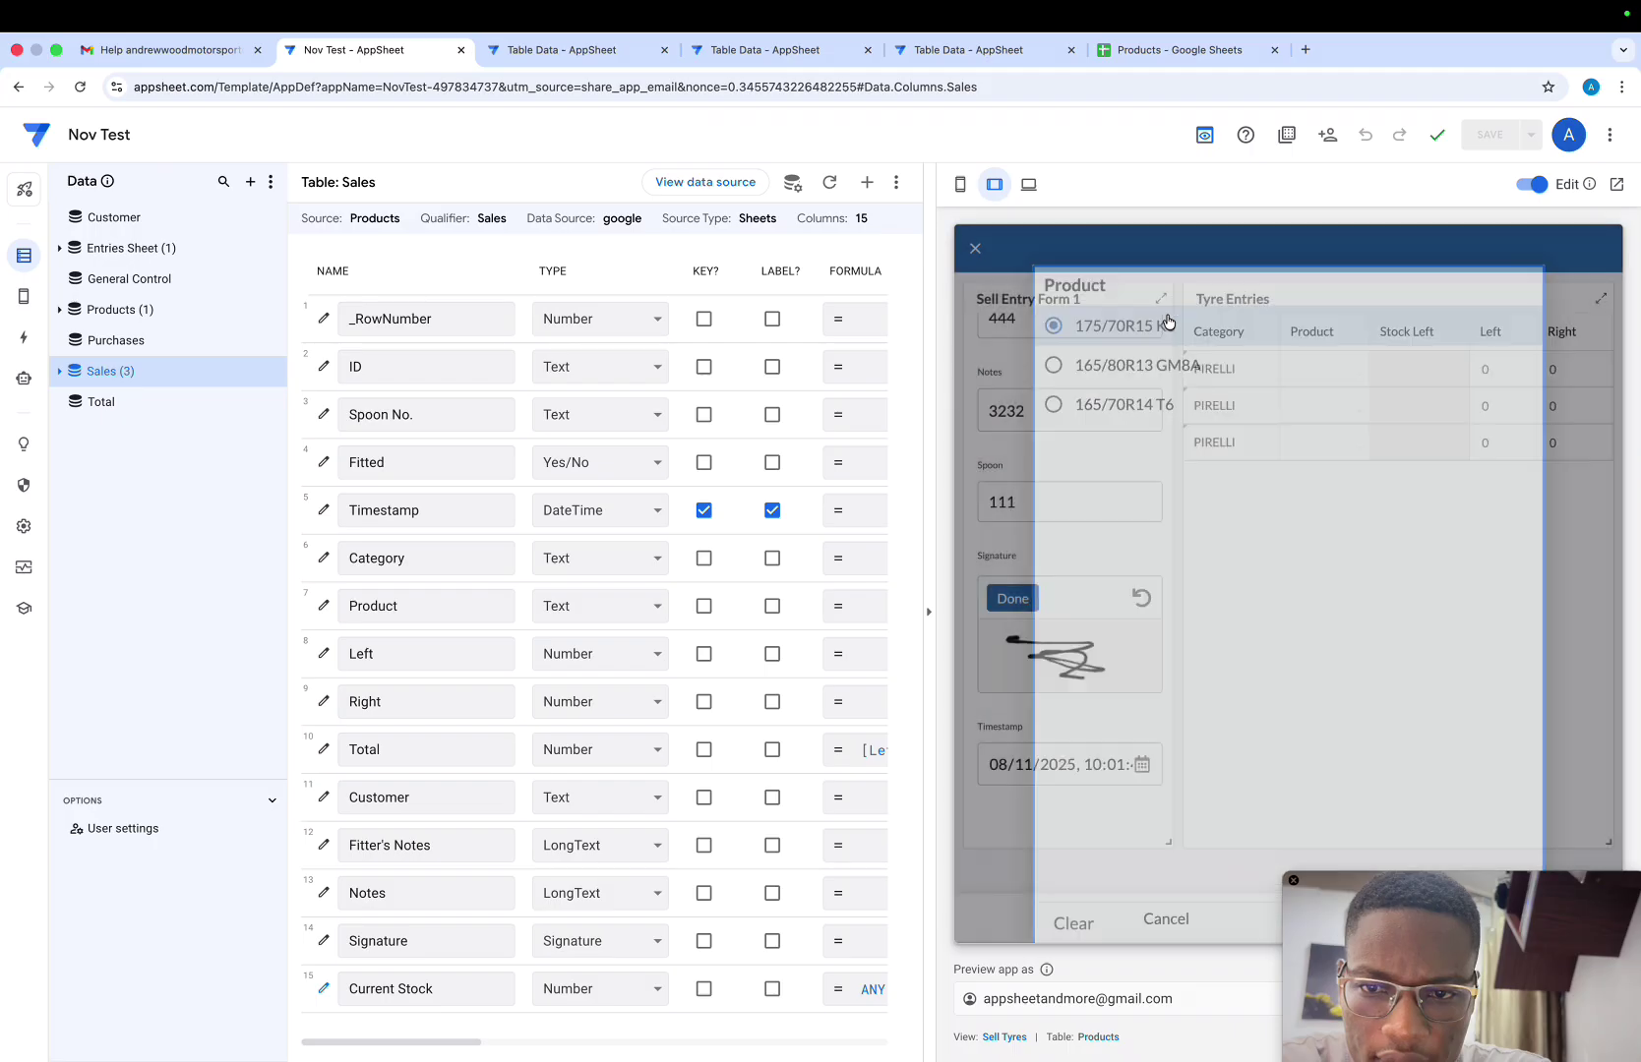
{"action": "left_click", "coordinate": [1306, 400]}
{"action": "left_click", "coordinate": [1165, 350]}
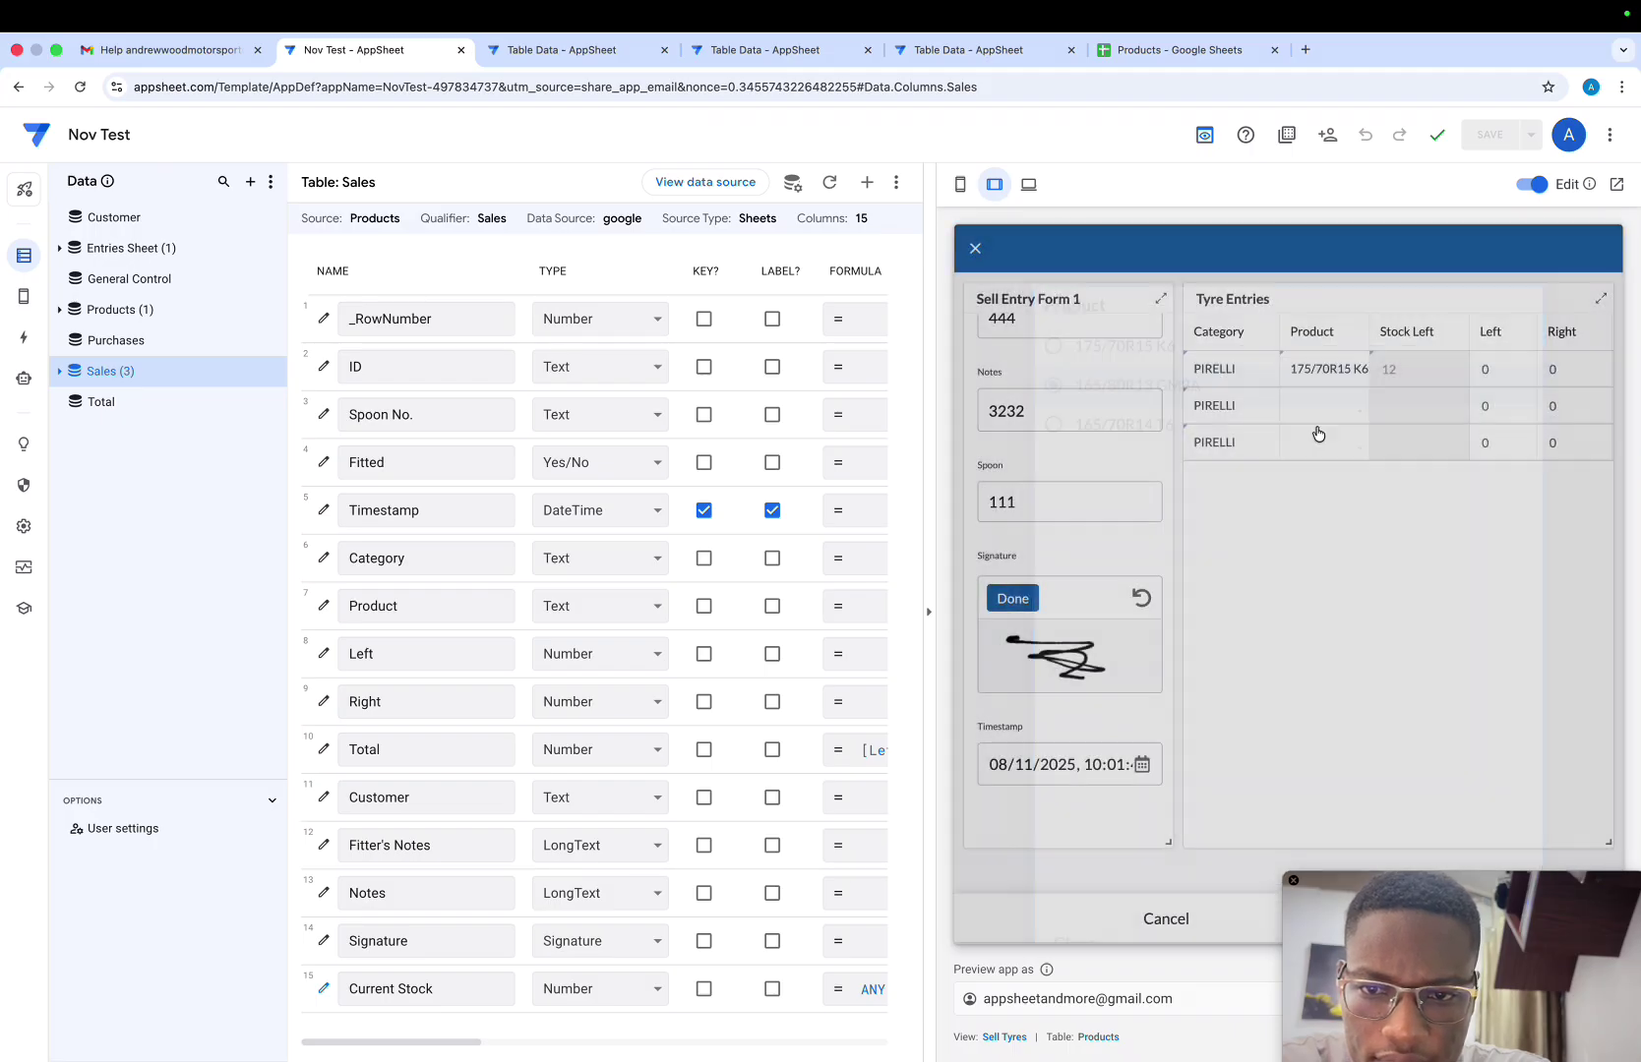
{"action": "left_click", "coordinate": [1315, 441]}
{"action": "left_click", "coordinate": [1110, 317]}
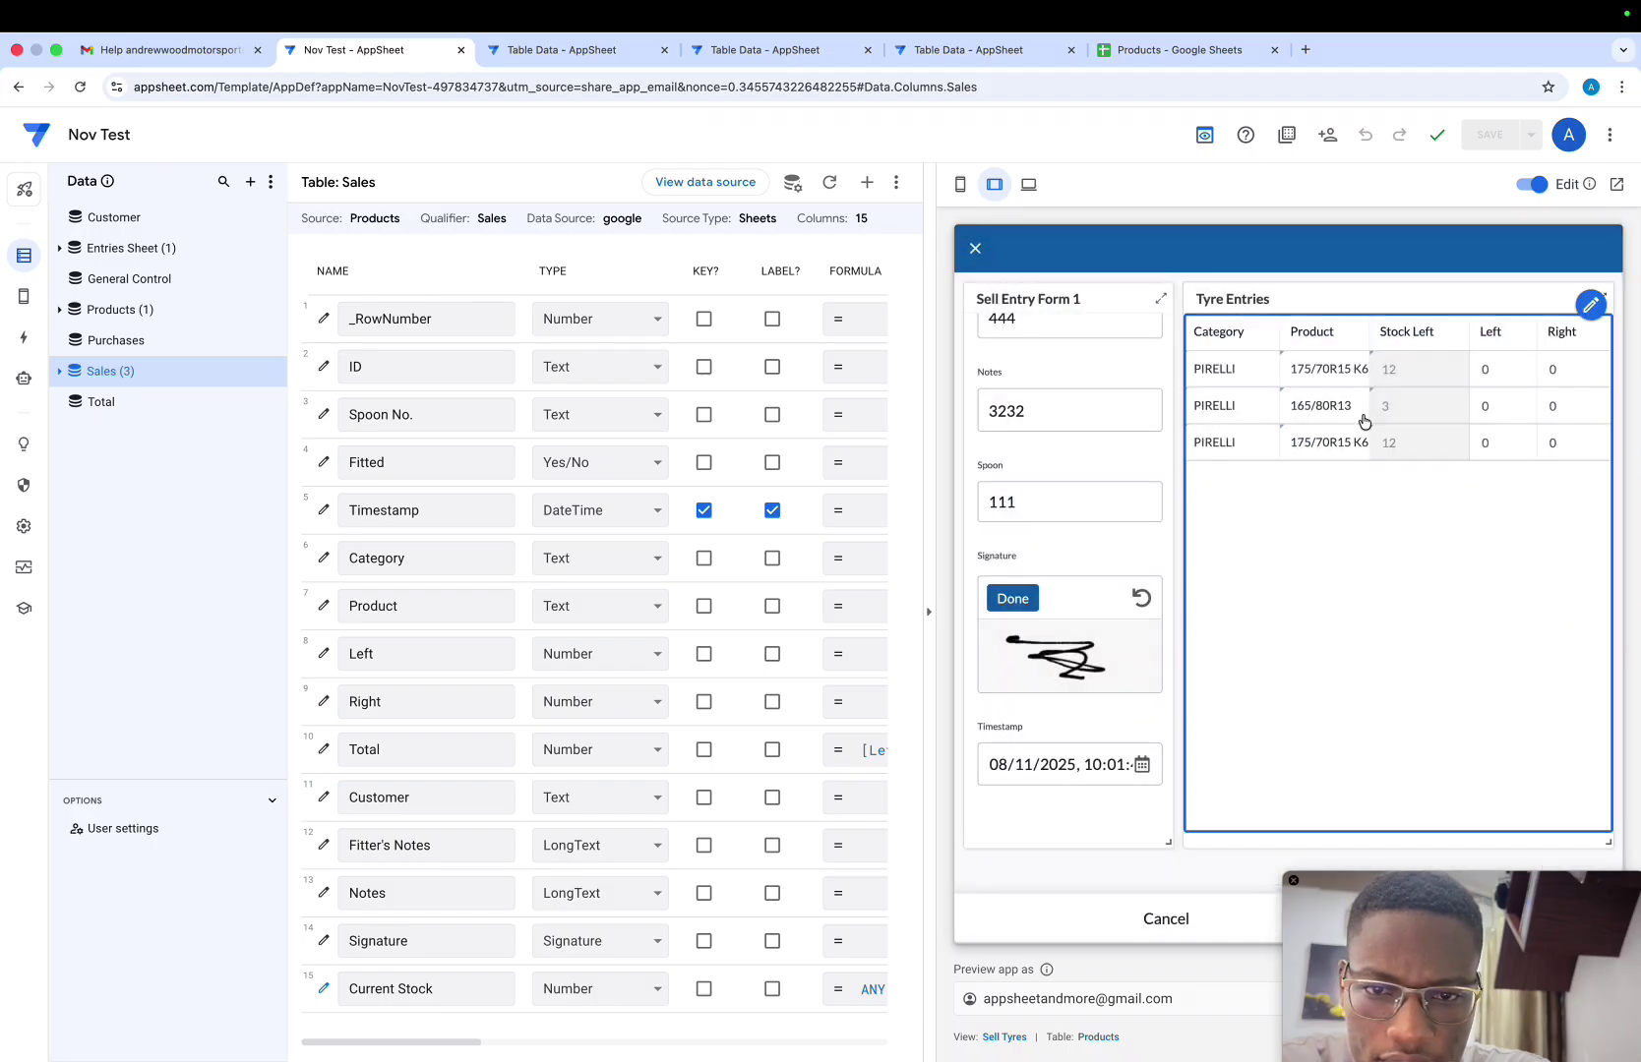
Set the first tyre entry's quantities to Left 1 and Right 2
{"action": "scroll", "coordinate": [1362, 418], "scroll_direction": "right", "scroll_amount": 3}
{"action": "left_click", "coordinate": [1368, 394]}
{"action": "left_click", "coordinate": [1369, 372]}
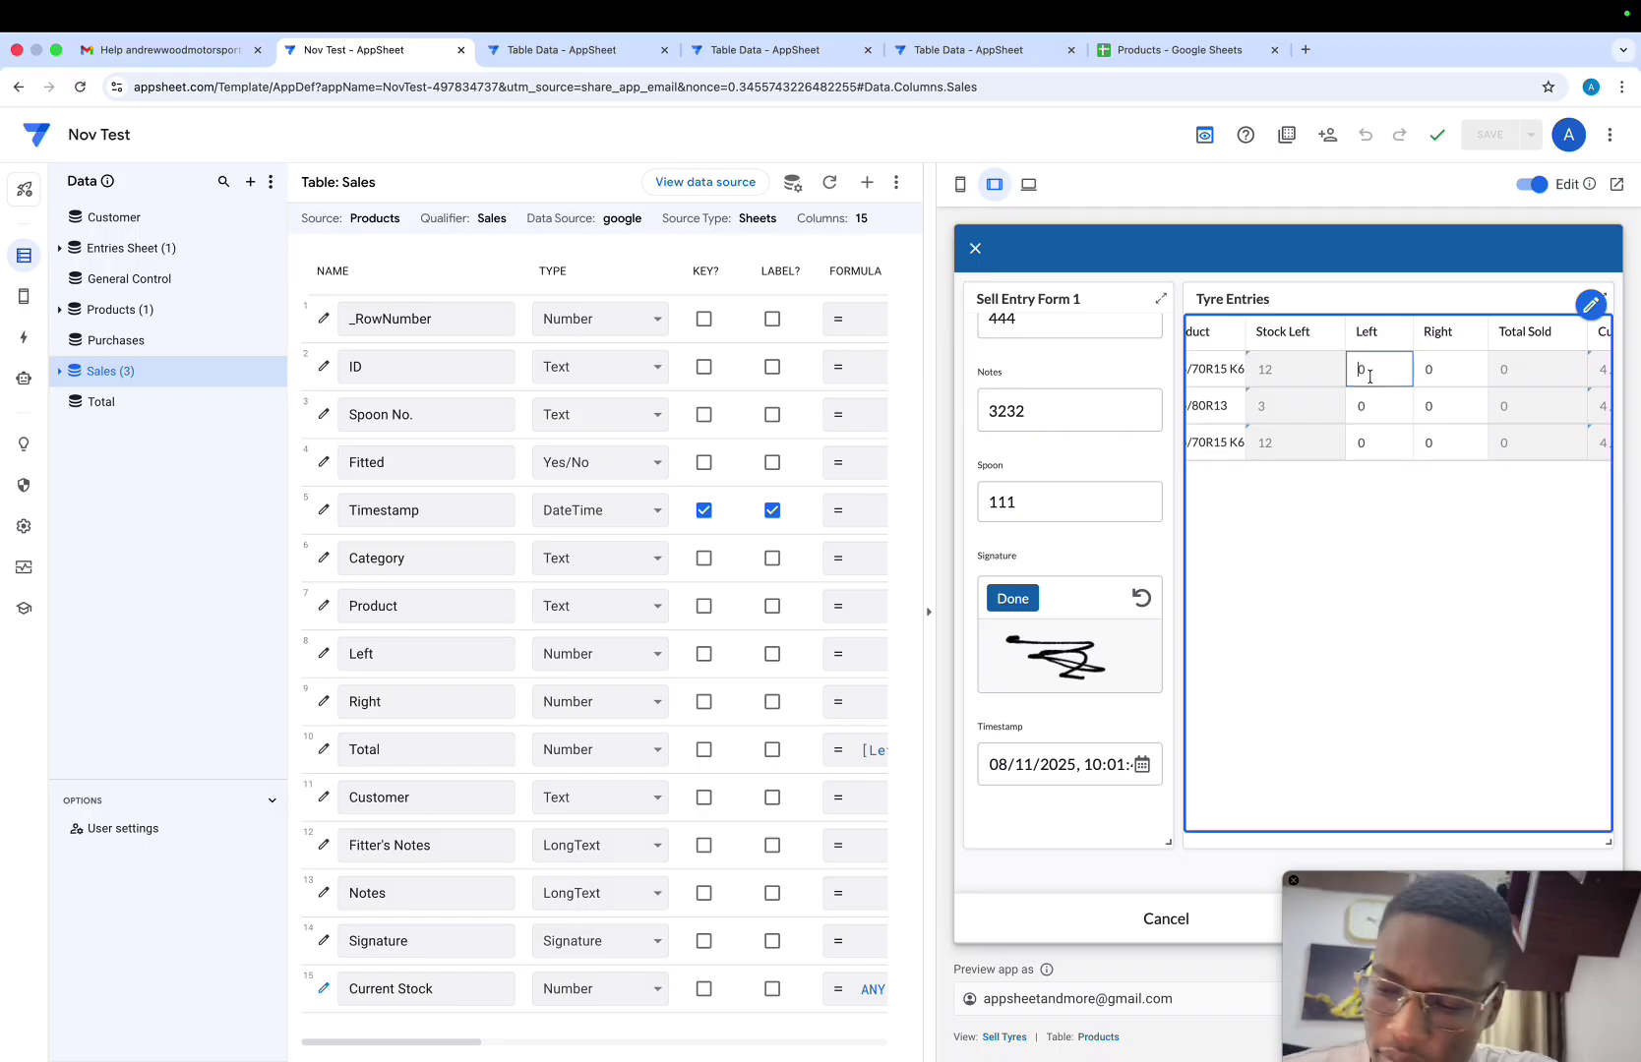
{"action": "type", "text": "1"}
{"action": "left_click", "coordinate": [1430, 370]}
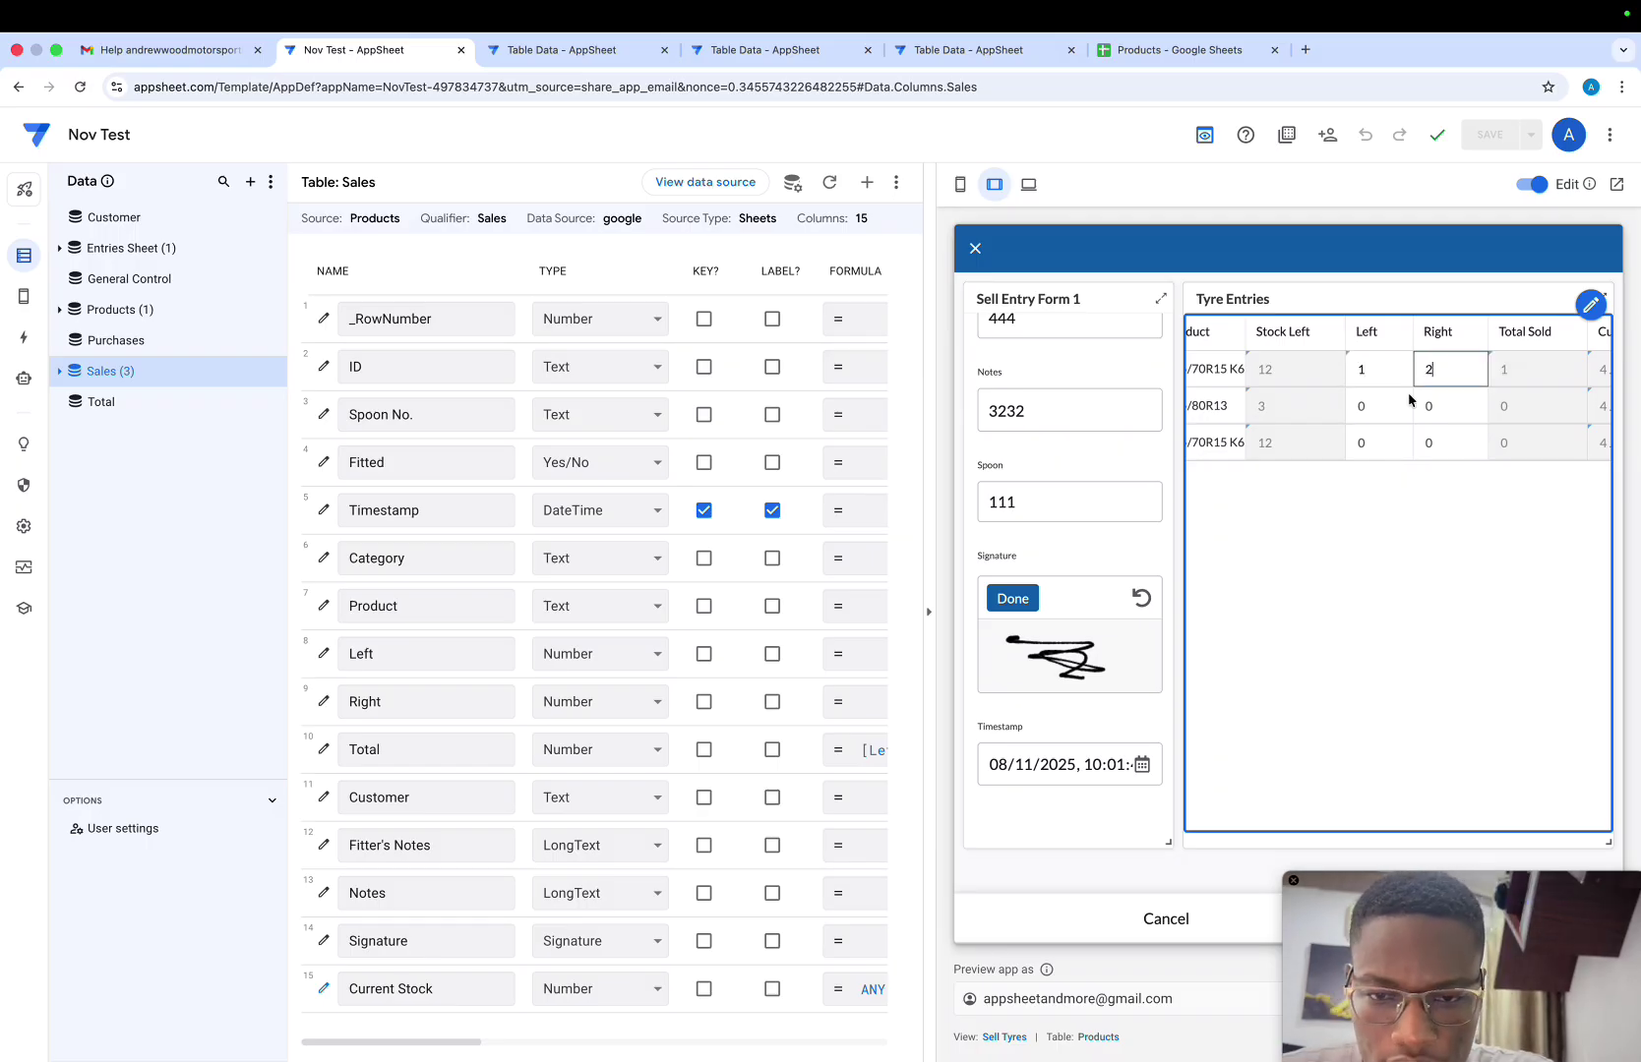
{"action": "type", "text": "2"}
Set Left to 2 and Right to 1 for both the second and third tyre entries
{"action": "left_click", "coordinate": [1385, 410]}
{"action": "left_click", "coordinate": [1429, 405]}
{"action": "type", "text": "1"}
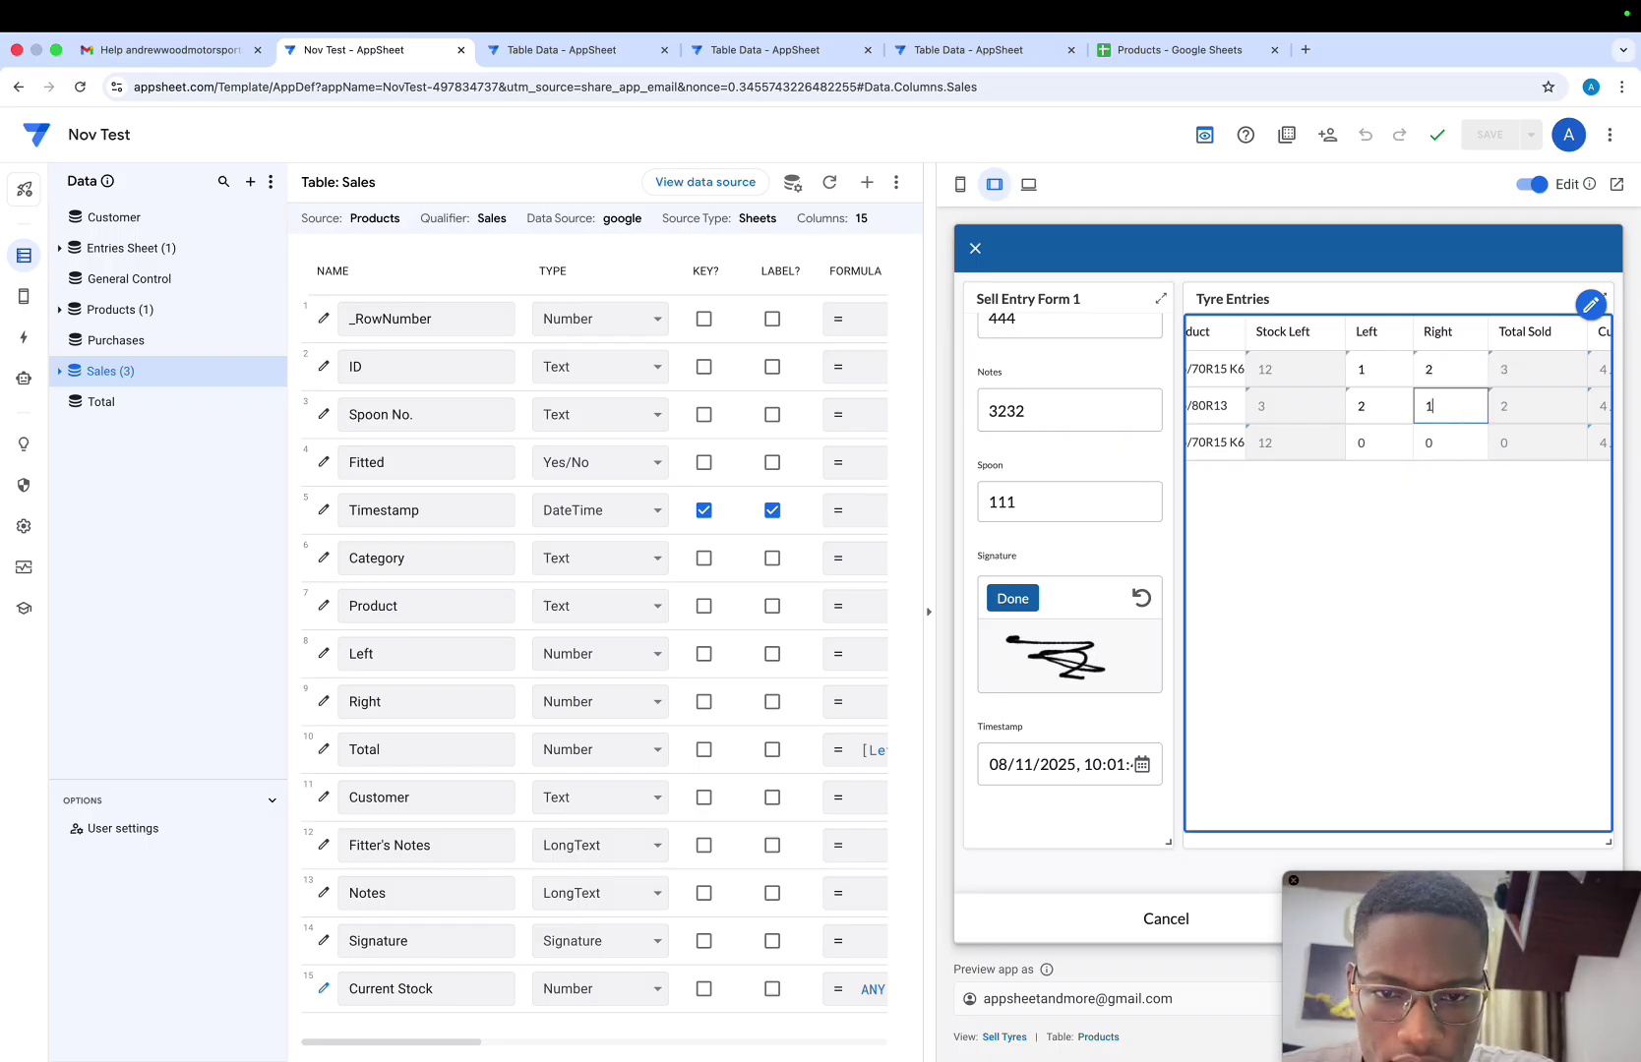
{"action": "left_click", "coordinate": [1375, 445]}
{"action": "type", "text": "2"}
{"action": "left_click", "coordinate": [1428, 446]}
Check the entered quantities and reduce the second tyre entry's Left quantity to 1
{"action": "scroll", "coordinate": [1446, 448], "scroll_direction": "right", "scroll_amount": 10}
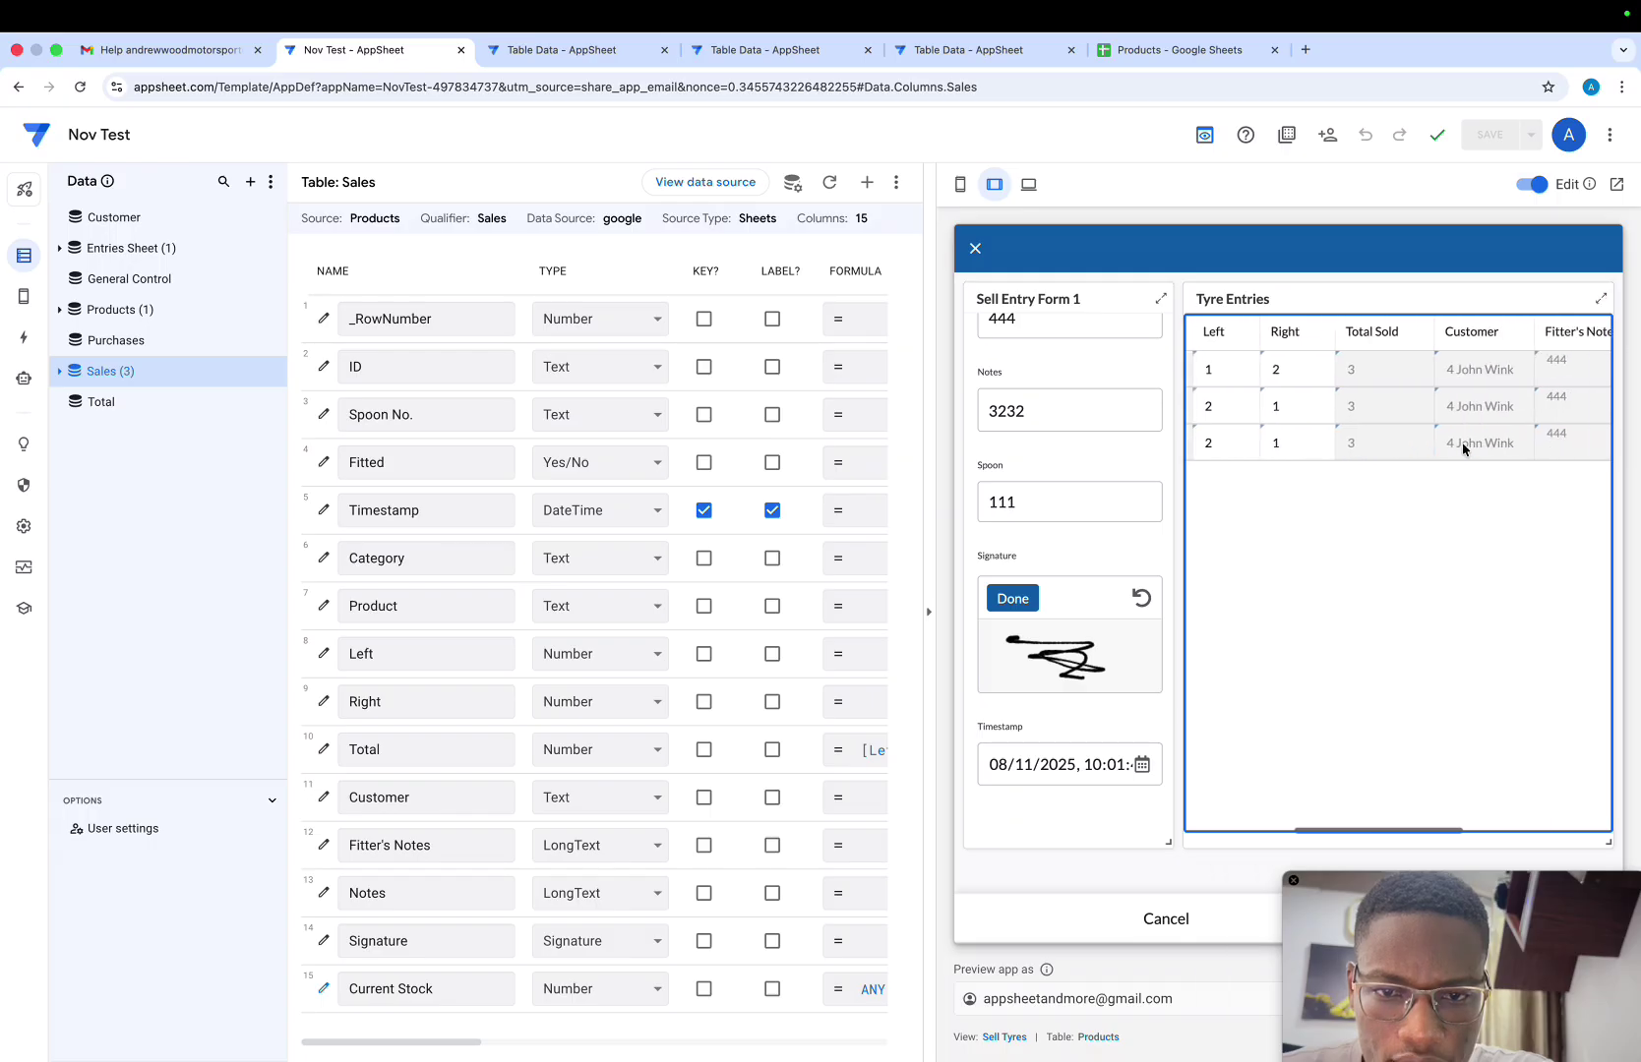
{"action": "scroll", "coordinate": [1463, 448], "scroll_direction": "left", "scroll_amount": 10}
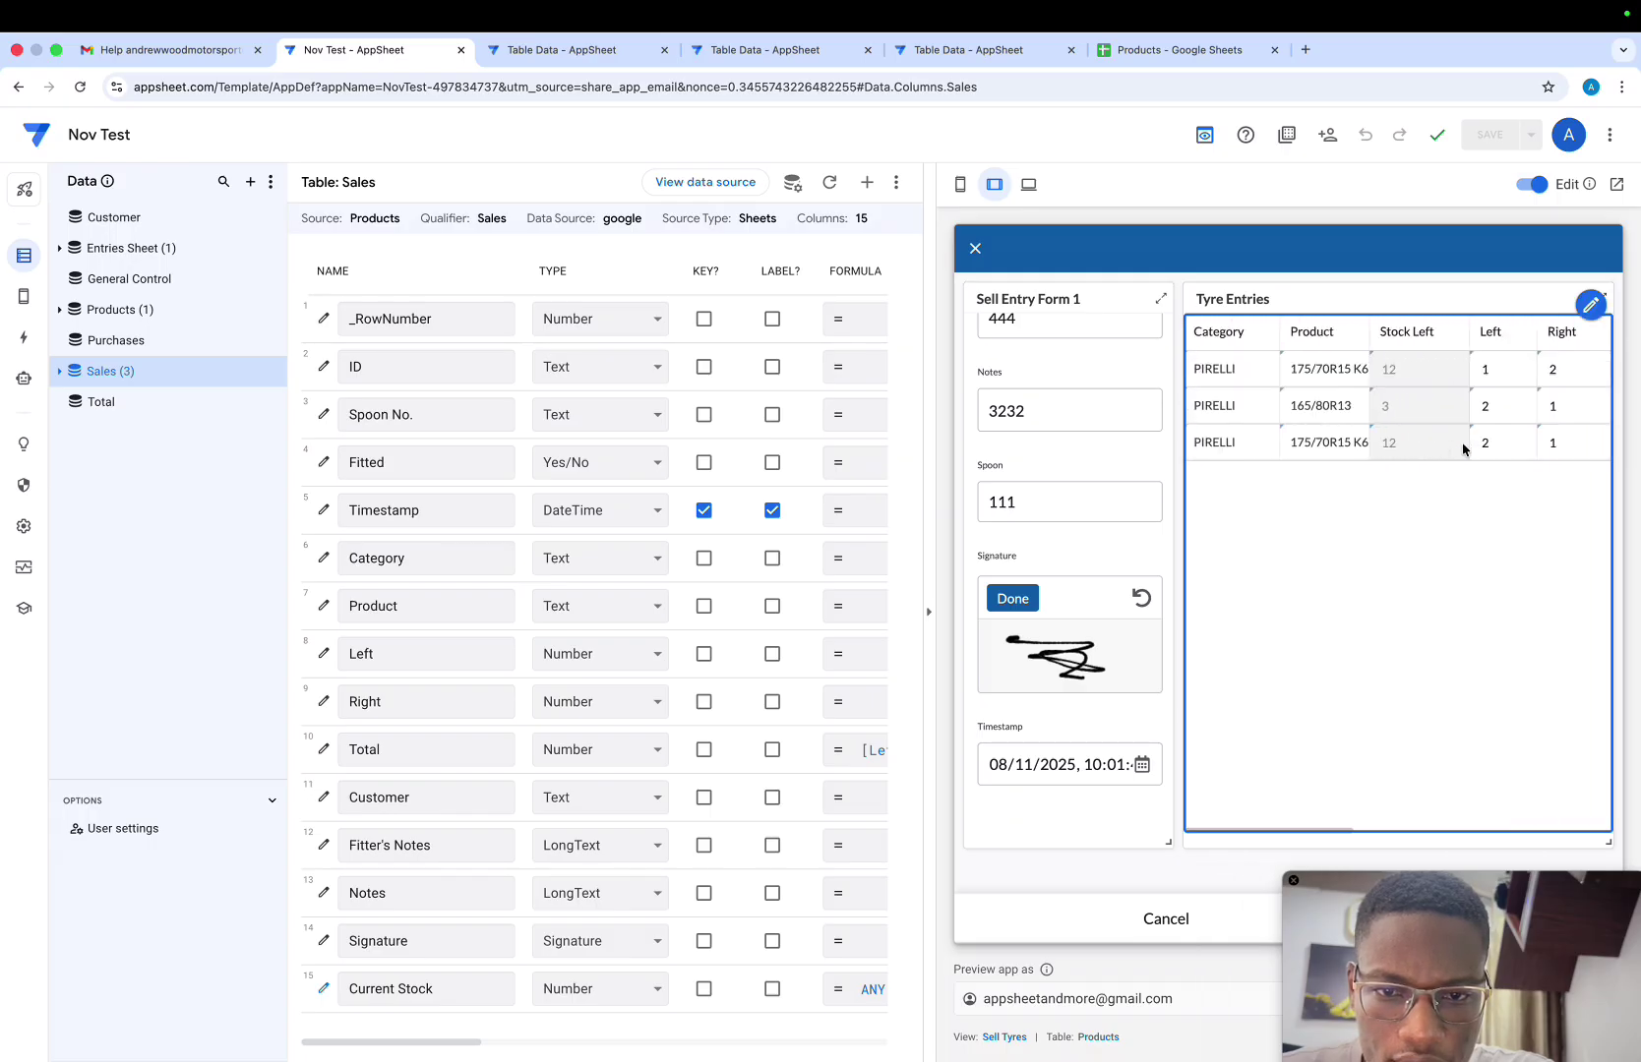
{"action": "scroll", "coordinate": [1463, 449], "scroll_direction": "right", "scroll_amount": 5}
{"action": "scroll", "coordinate": [1463, 449], "scroll_direction": "left", "scroll_amount": 2}
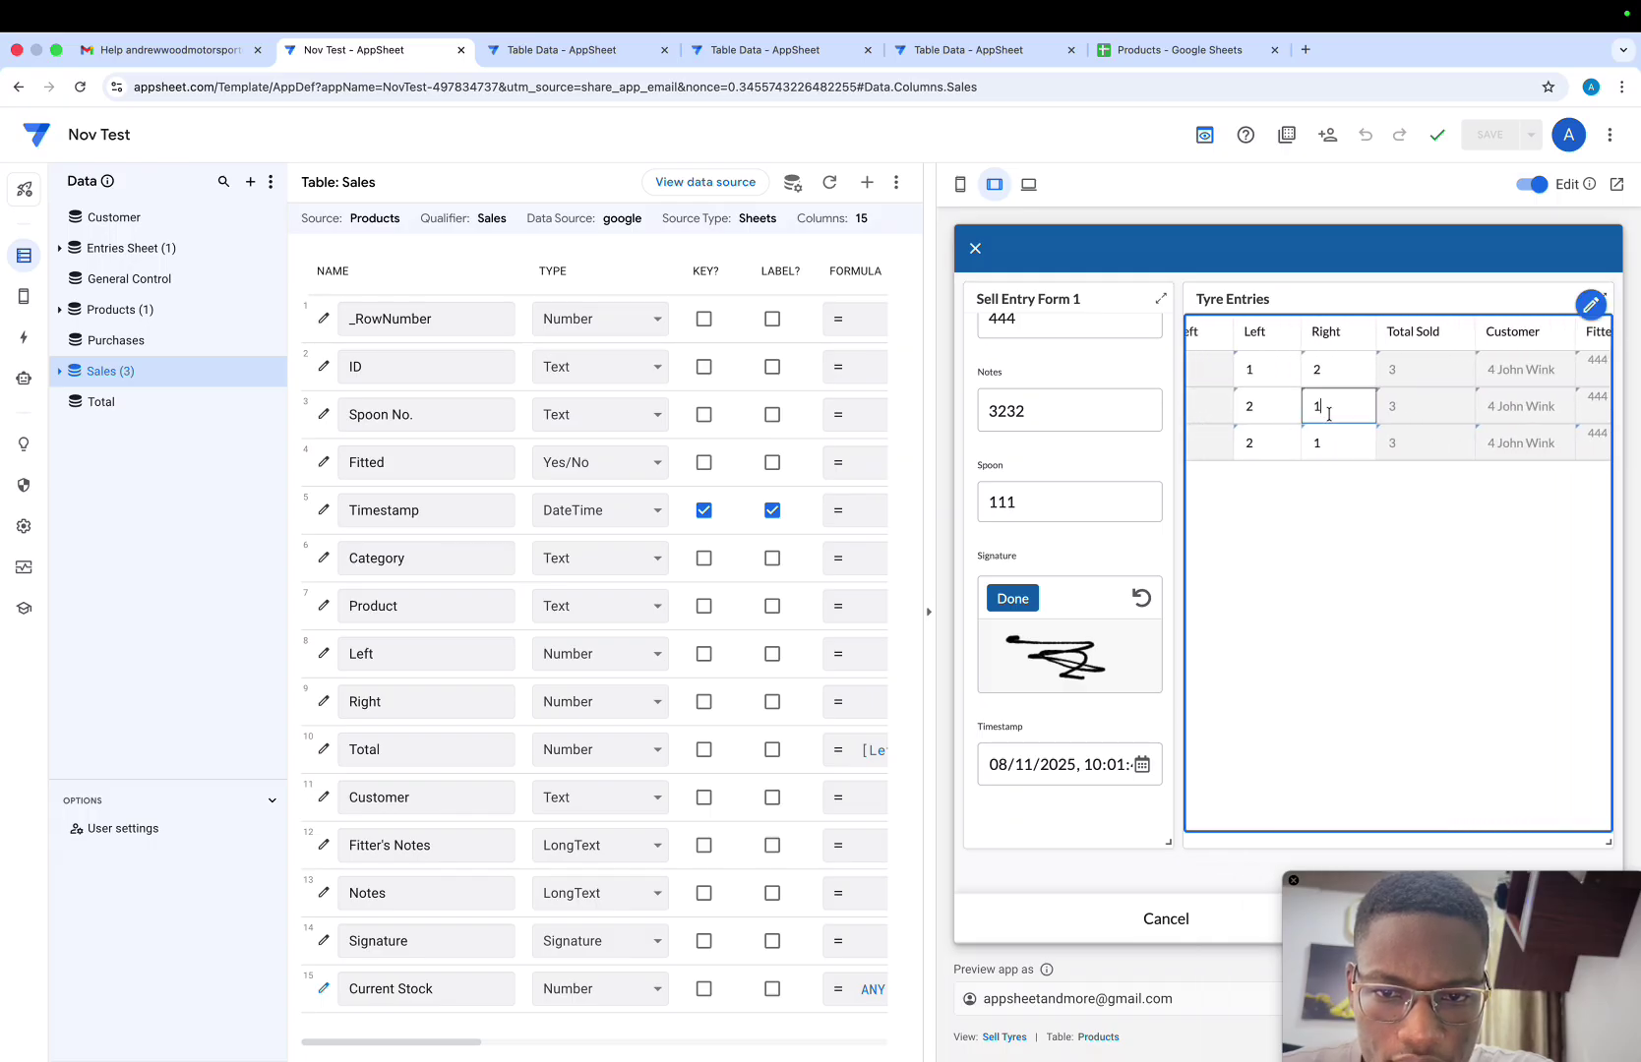
{"action": "left_click", "coordinate": [1279, 406]}
{"action": "type", "text": "2"}
{"action": "left_click", "coordinate": [1312, 547]}
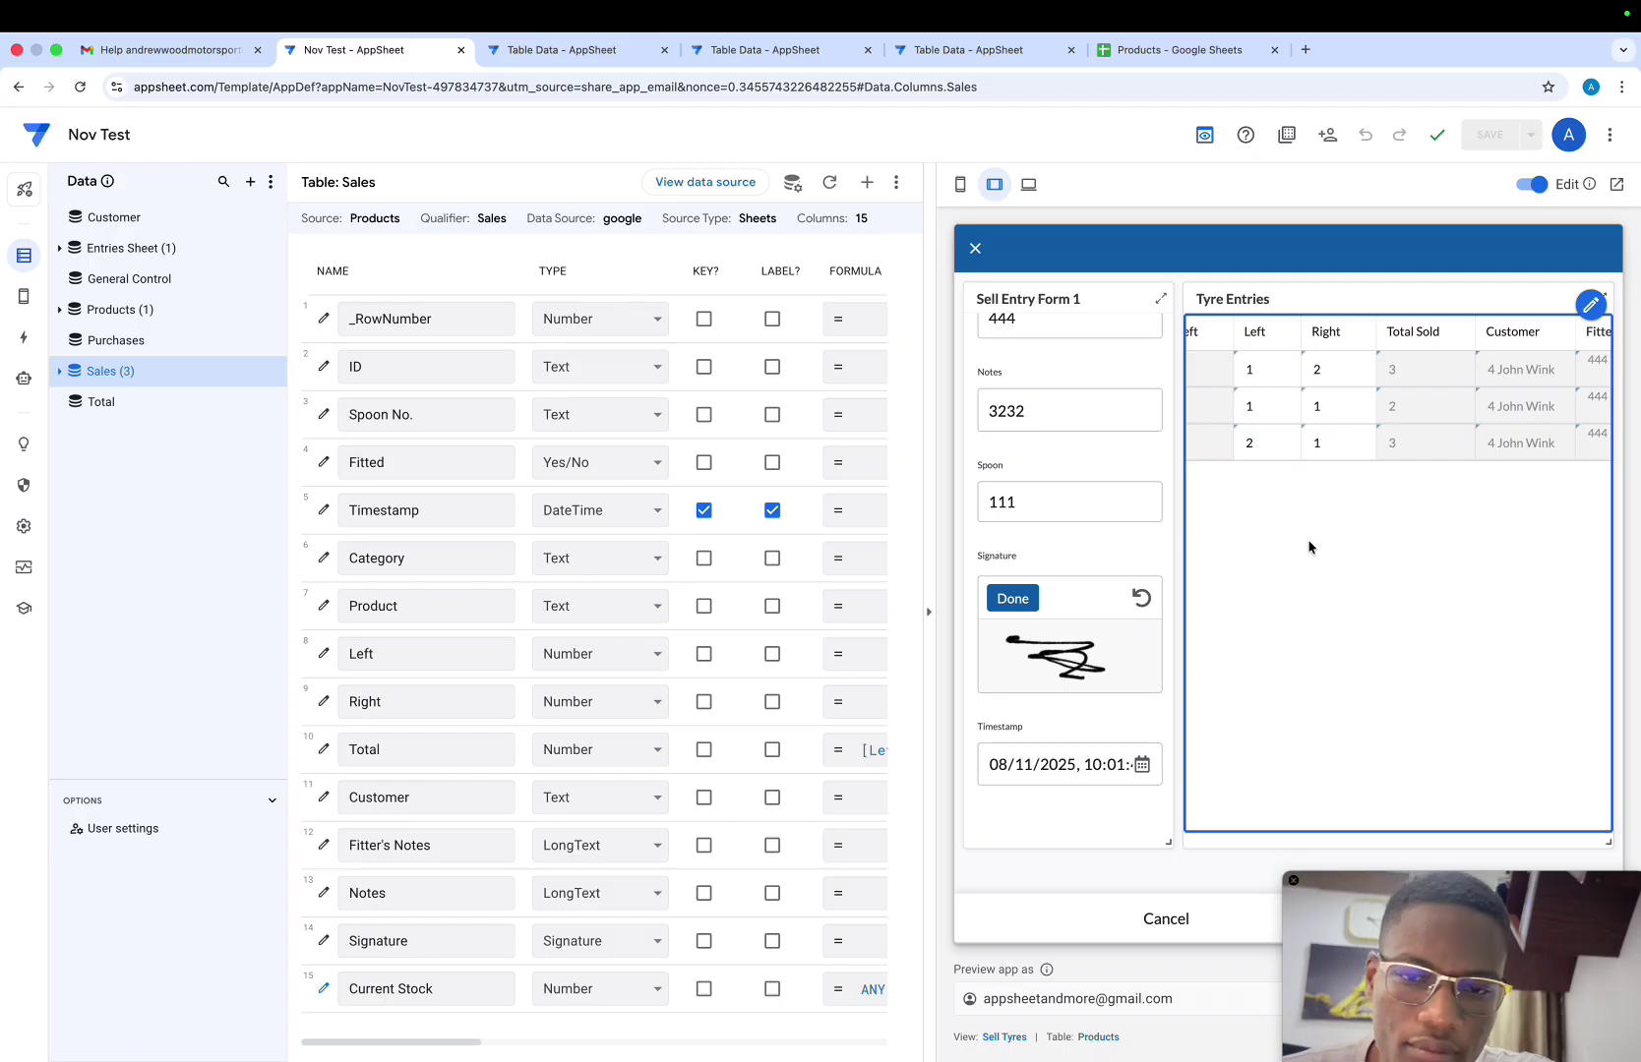
Check the Notes, Timestamp and Signature columns of the tyre entries and save the edited rows
{"action": "scroll", "coordinate": [1468, 617], "scroll_direction": "right", "scroll_amount": 10}
{"action": "scroll", "coordinate": [1469, 618], "scroll_direction": "right", "scroll_amount": 2}
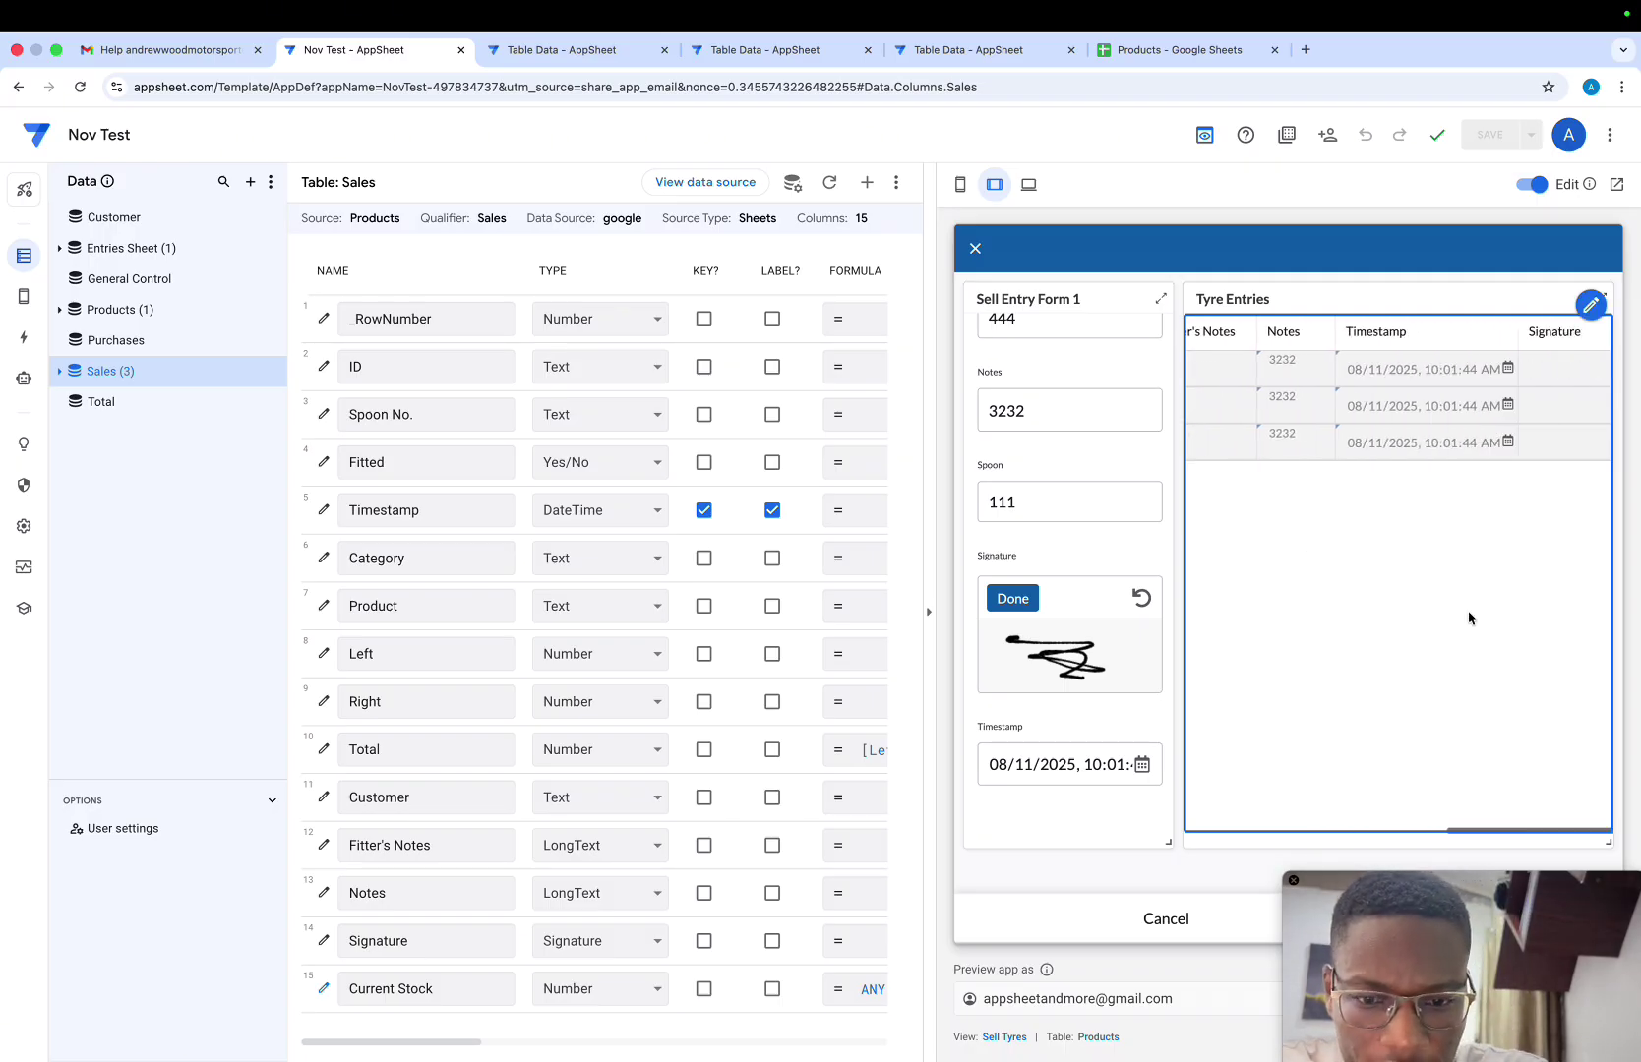
{"action": "left_click_drag", "start_coordinate": [1410, 886], "coordinate": [1146, 901]}
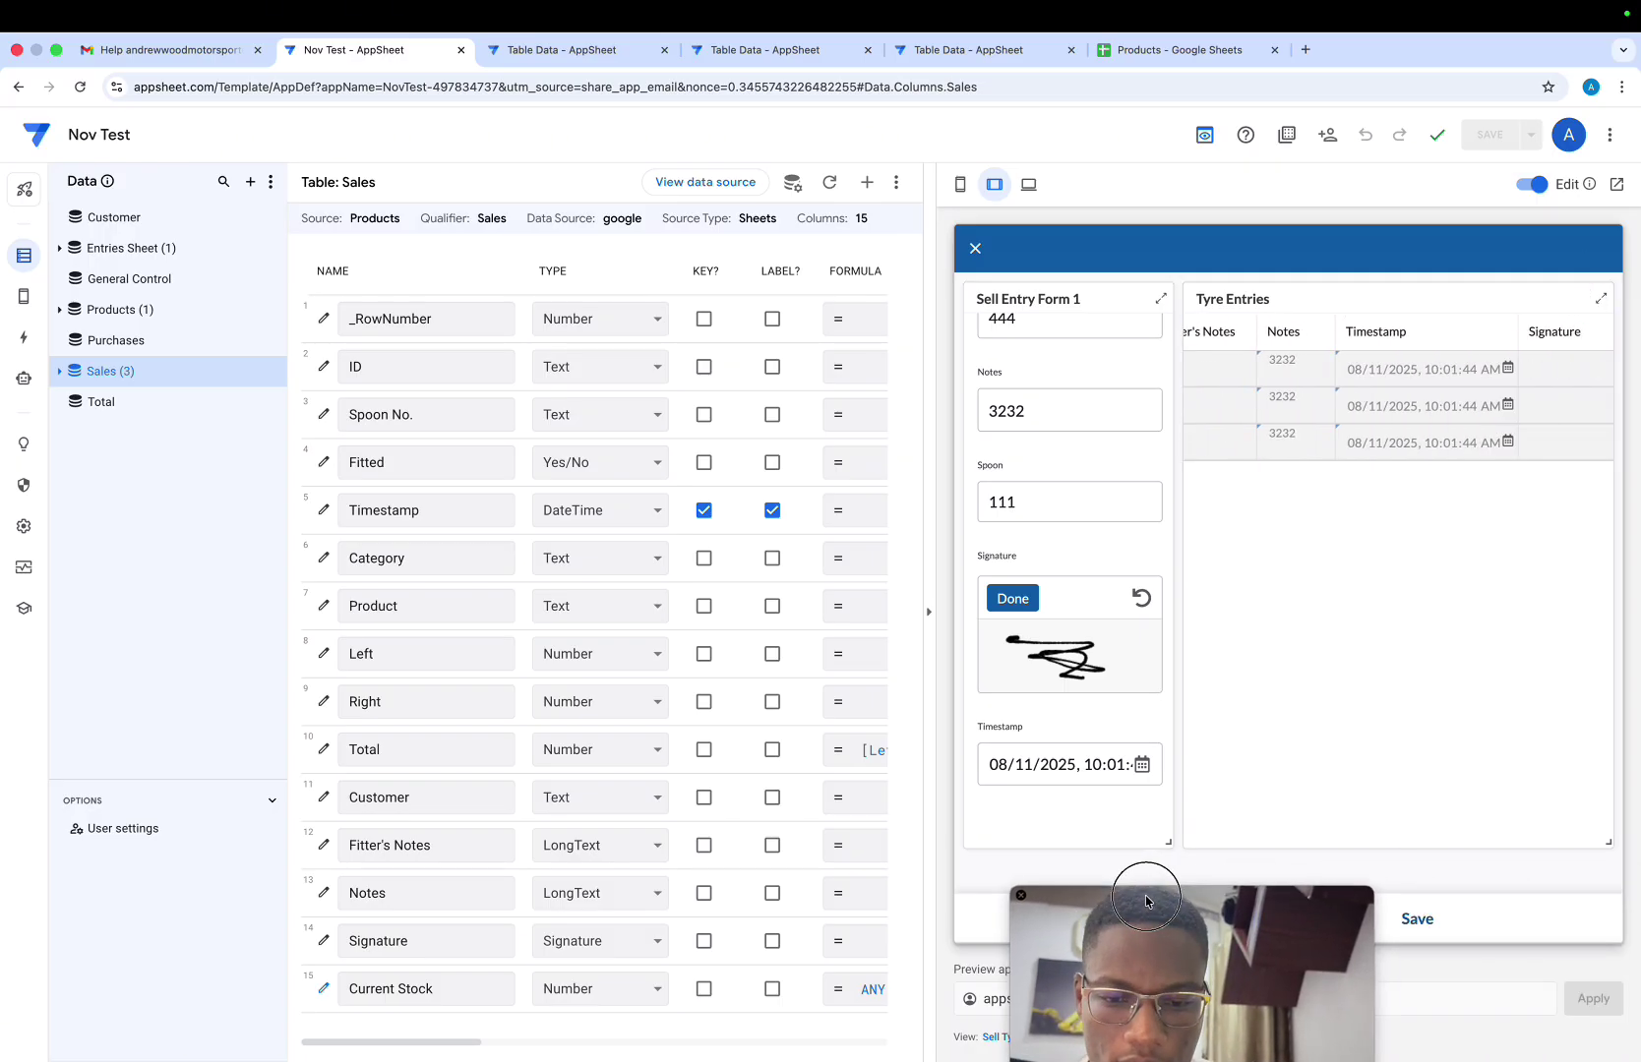
{"action": "left_click", "coordinate": [1417, 919]}
{"action": "left_click_drag", "start_coordinate": [1278, 915], "coordinate": [1514, 905]}
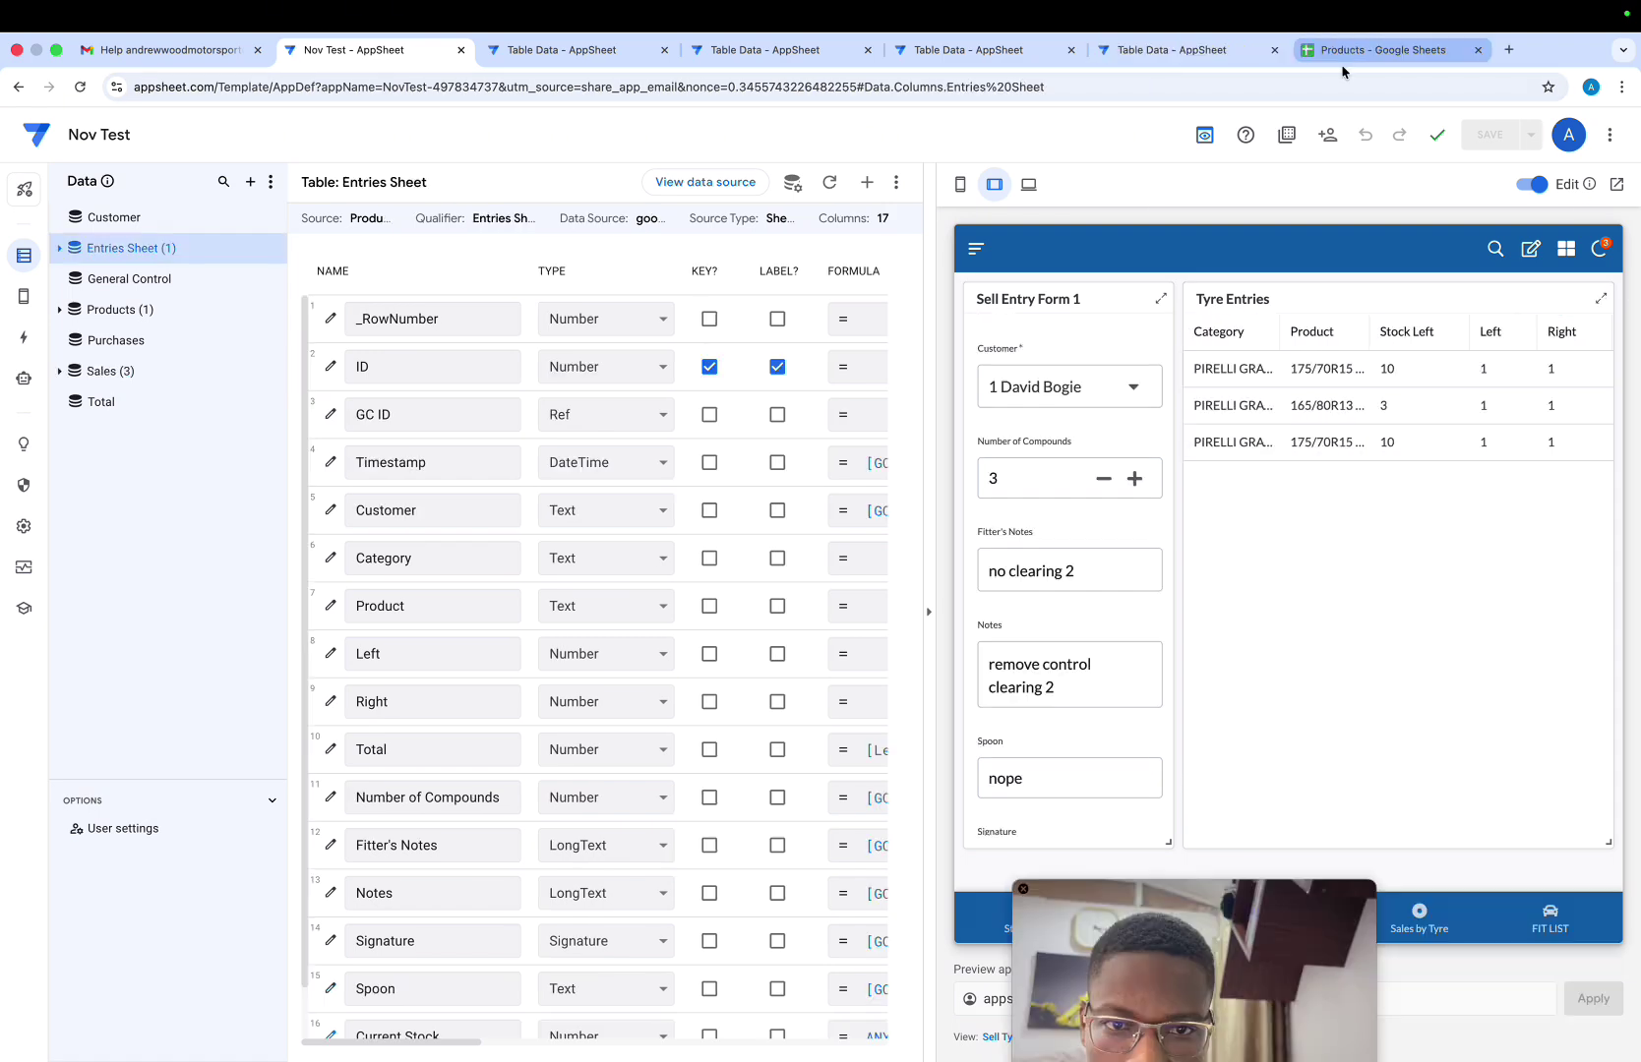
Review the new rows in the Products spreadsheet's Sales sheet and inspect the Timestamp column settings of the Sales table in AppSheet
{"action": "left_click", "coordinate": [1344, 63]}
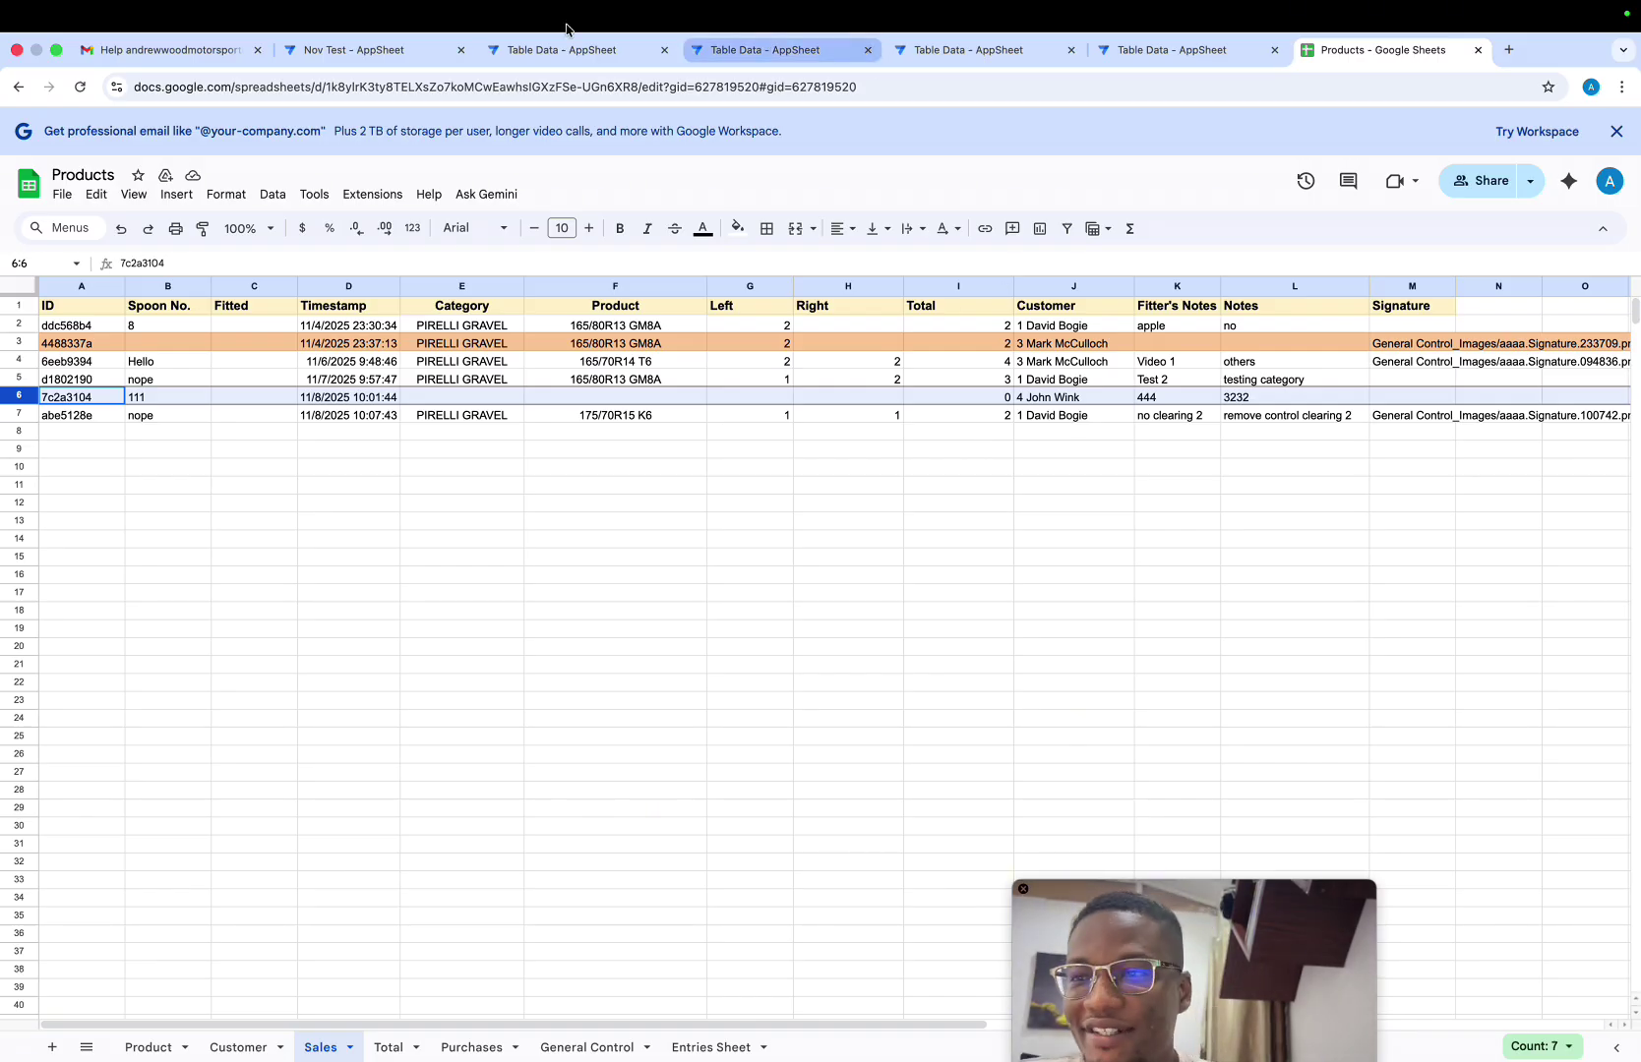
{"action": "left_click", "coordinate": [371, 60]}
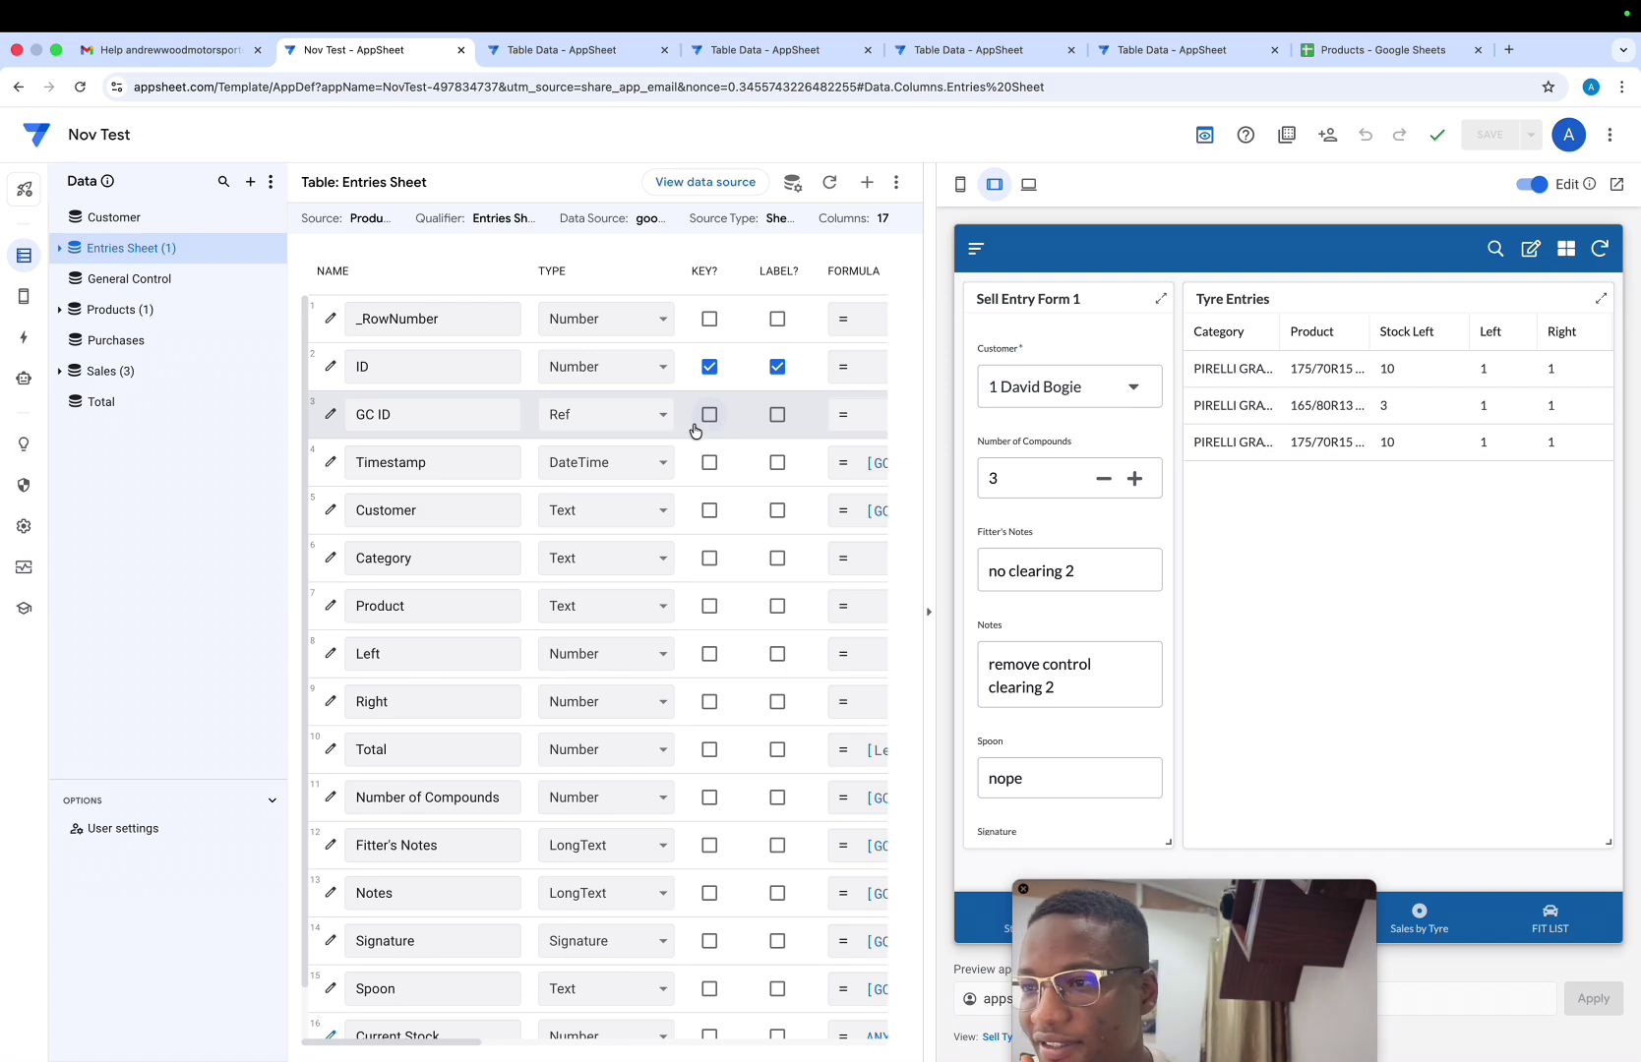
{"action": "left_click", "coordinate": [162, 376]}
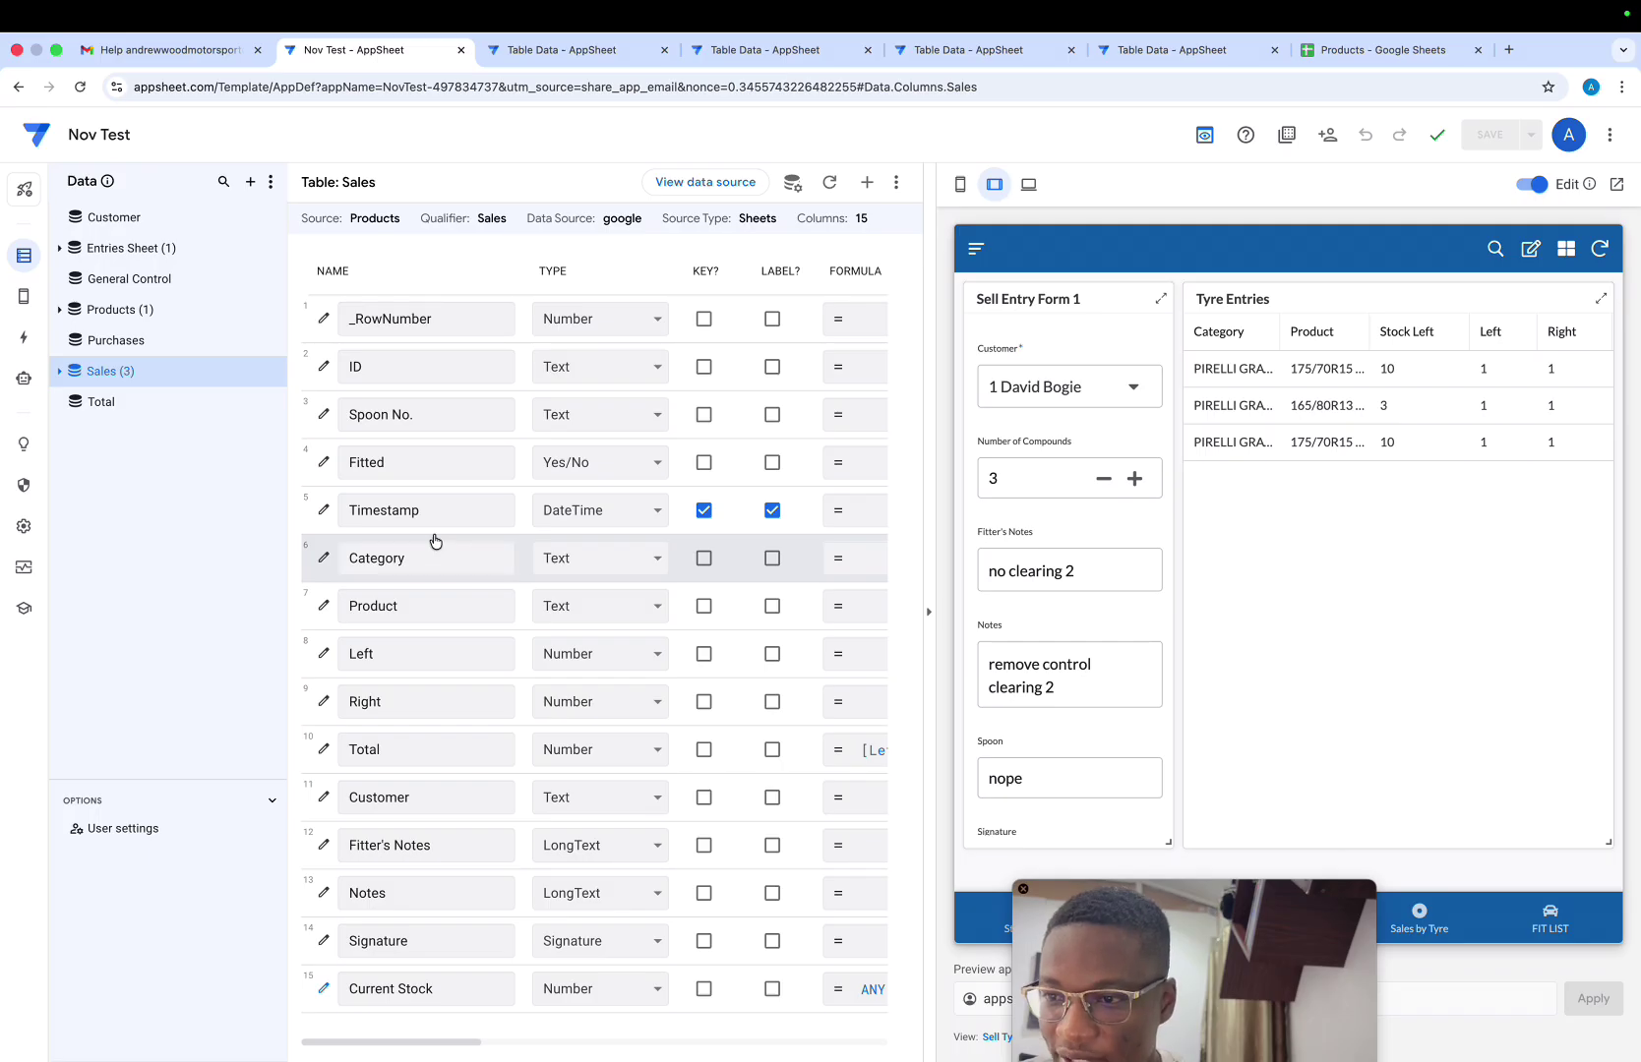
{"action": "left_click", "coordinate": [325, 512]}
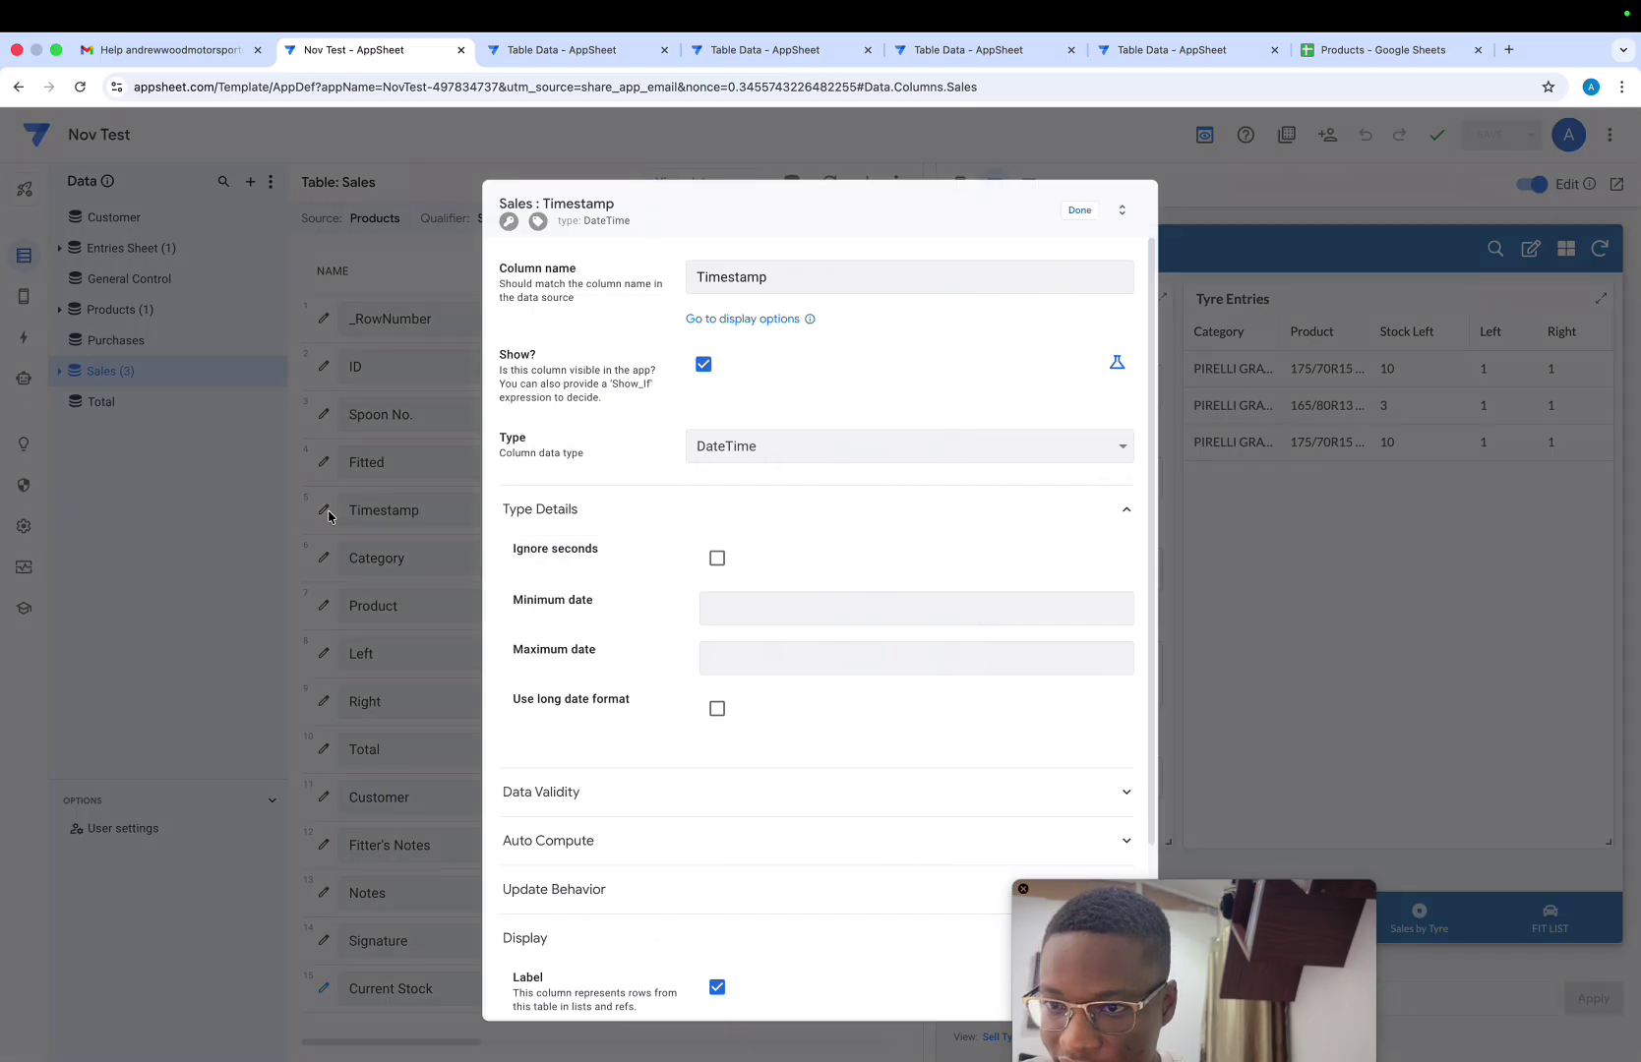
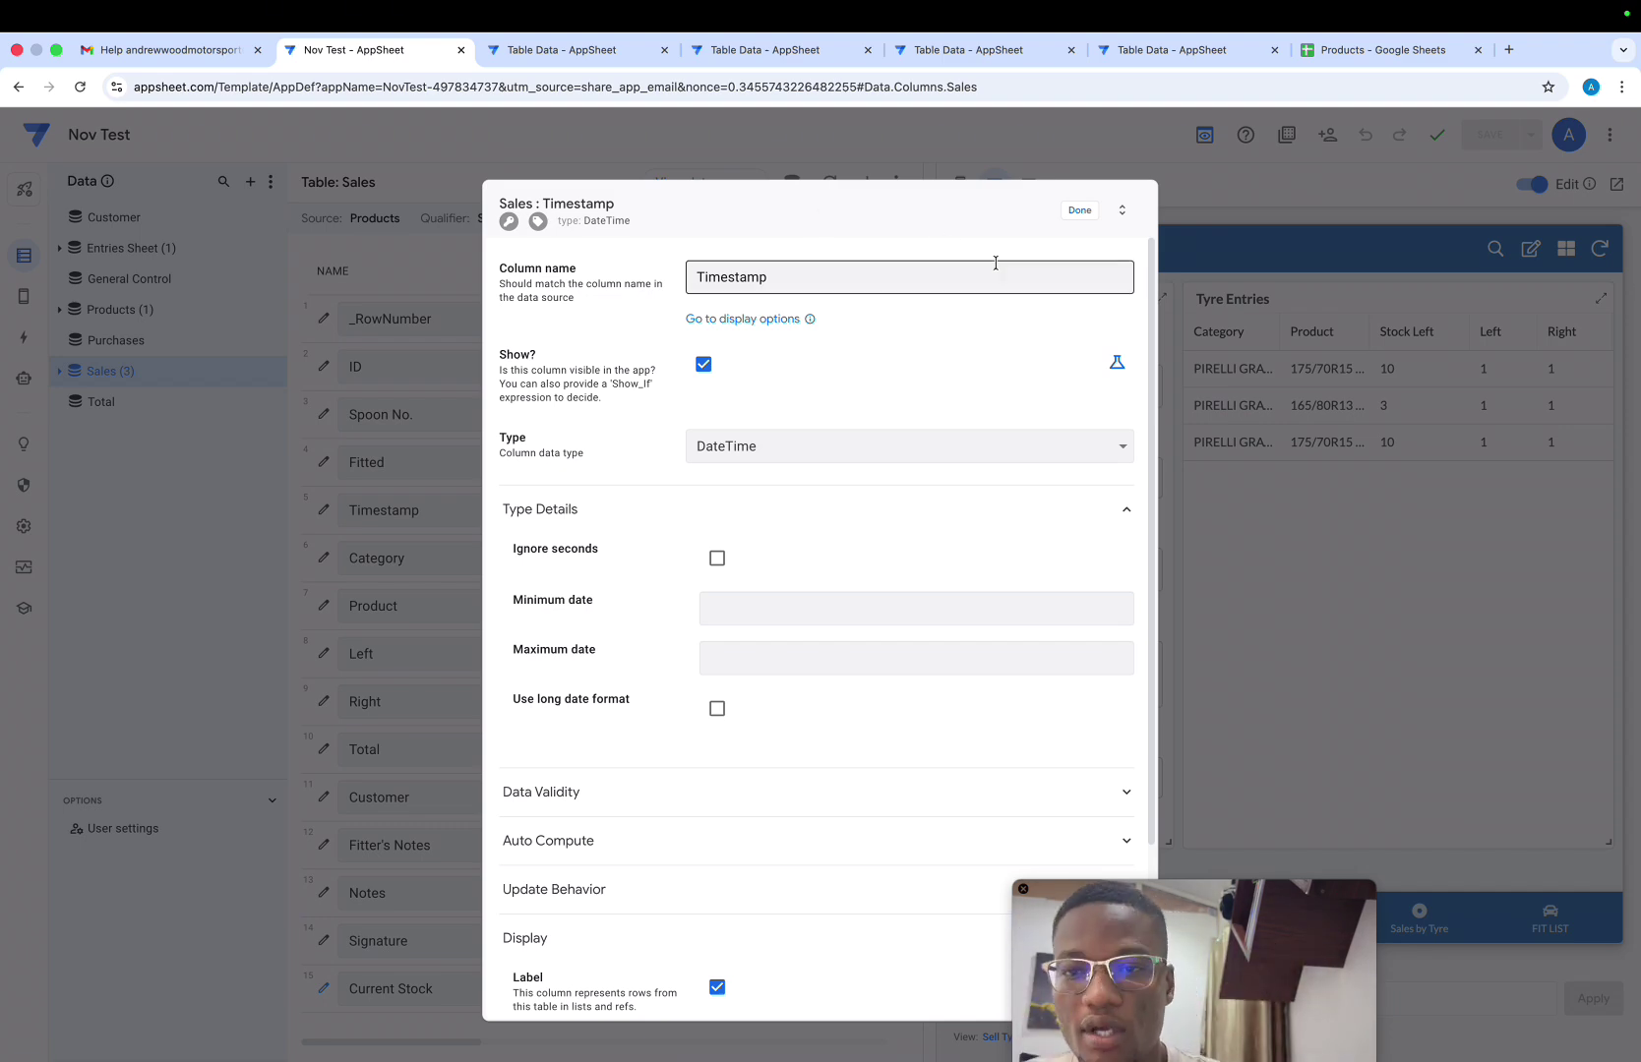
{"action": "left_click", "coordinate": [1079, 210]}
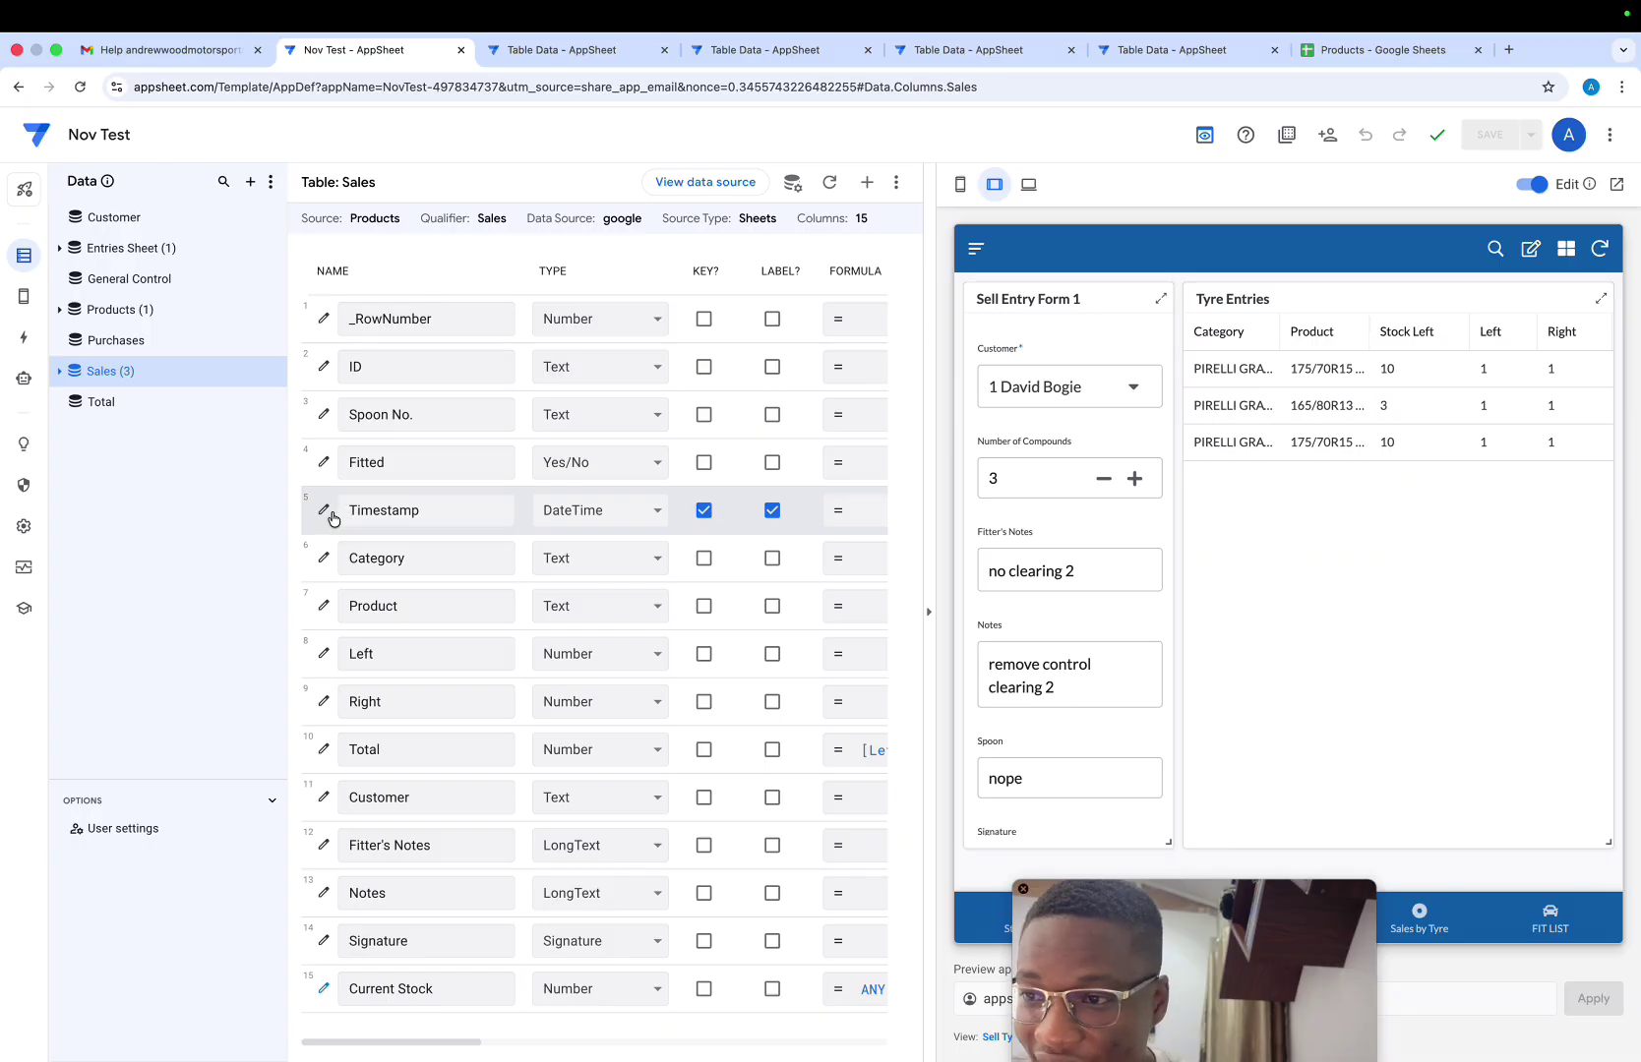
Inspect the Auto Compute and Update Behavior settings of the Sales table's ID column
{"action": "left_click", "coordinate": [323, 368]}
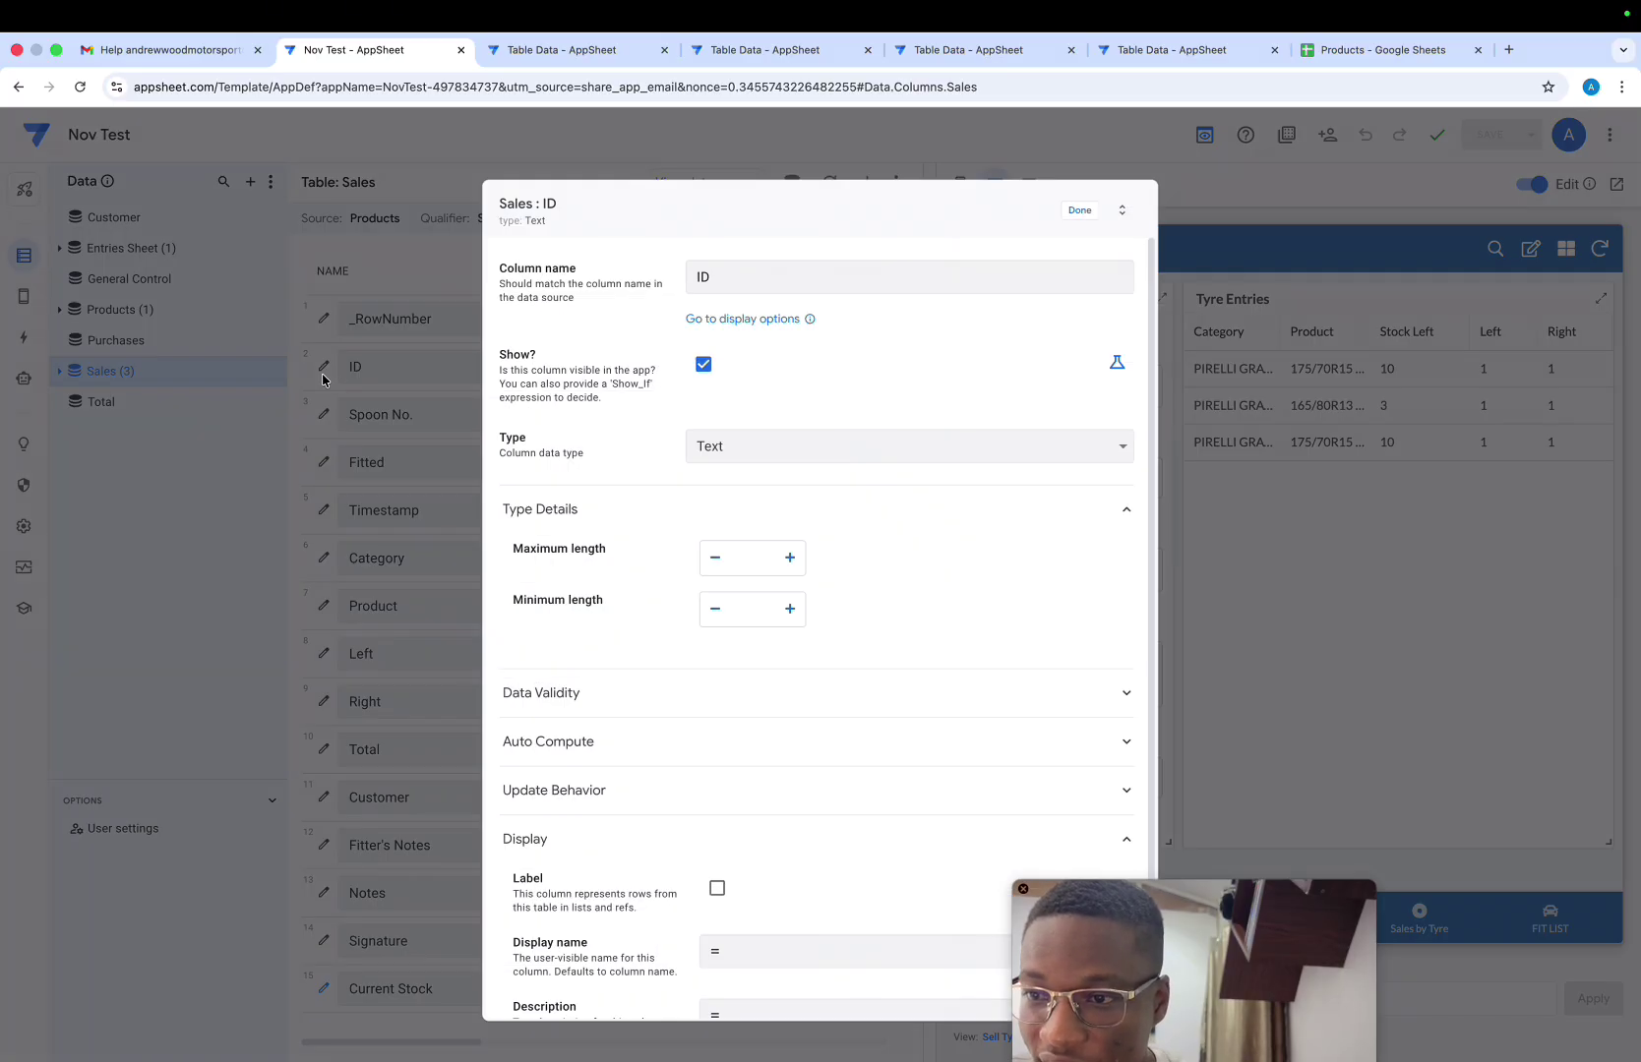
{"action": "scroll", "coordinate": [731, 593], "scroll_direction": "down", "scroll_amount": 3}
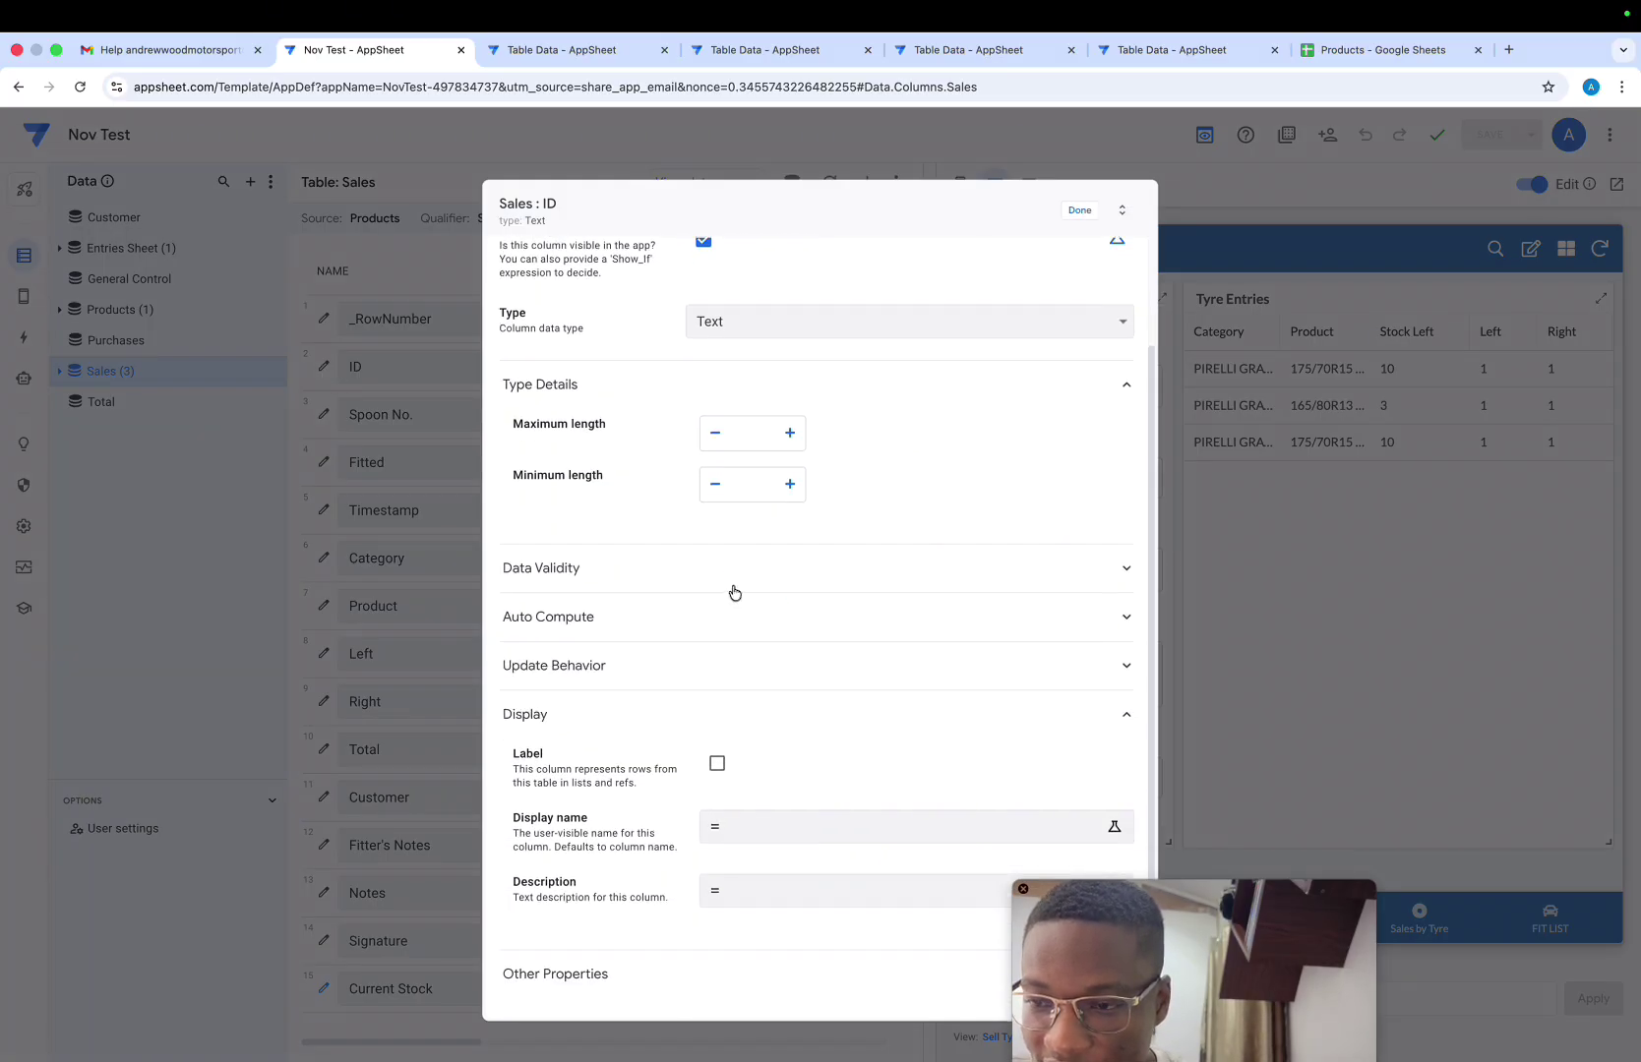
{"action": "left_click", "coordinate": [743, 583]}
{"action": "left_click", "coordinate": [744, 582]}
{"action": "left_click", "coordinate": [718, 627]}
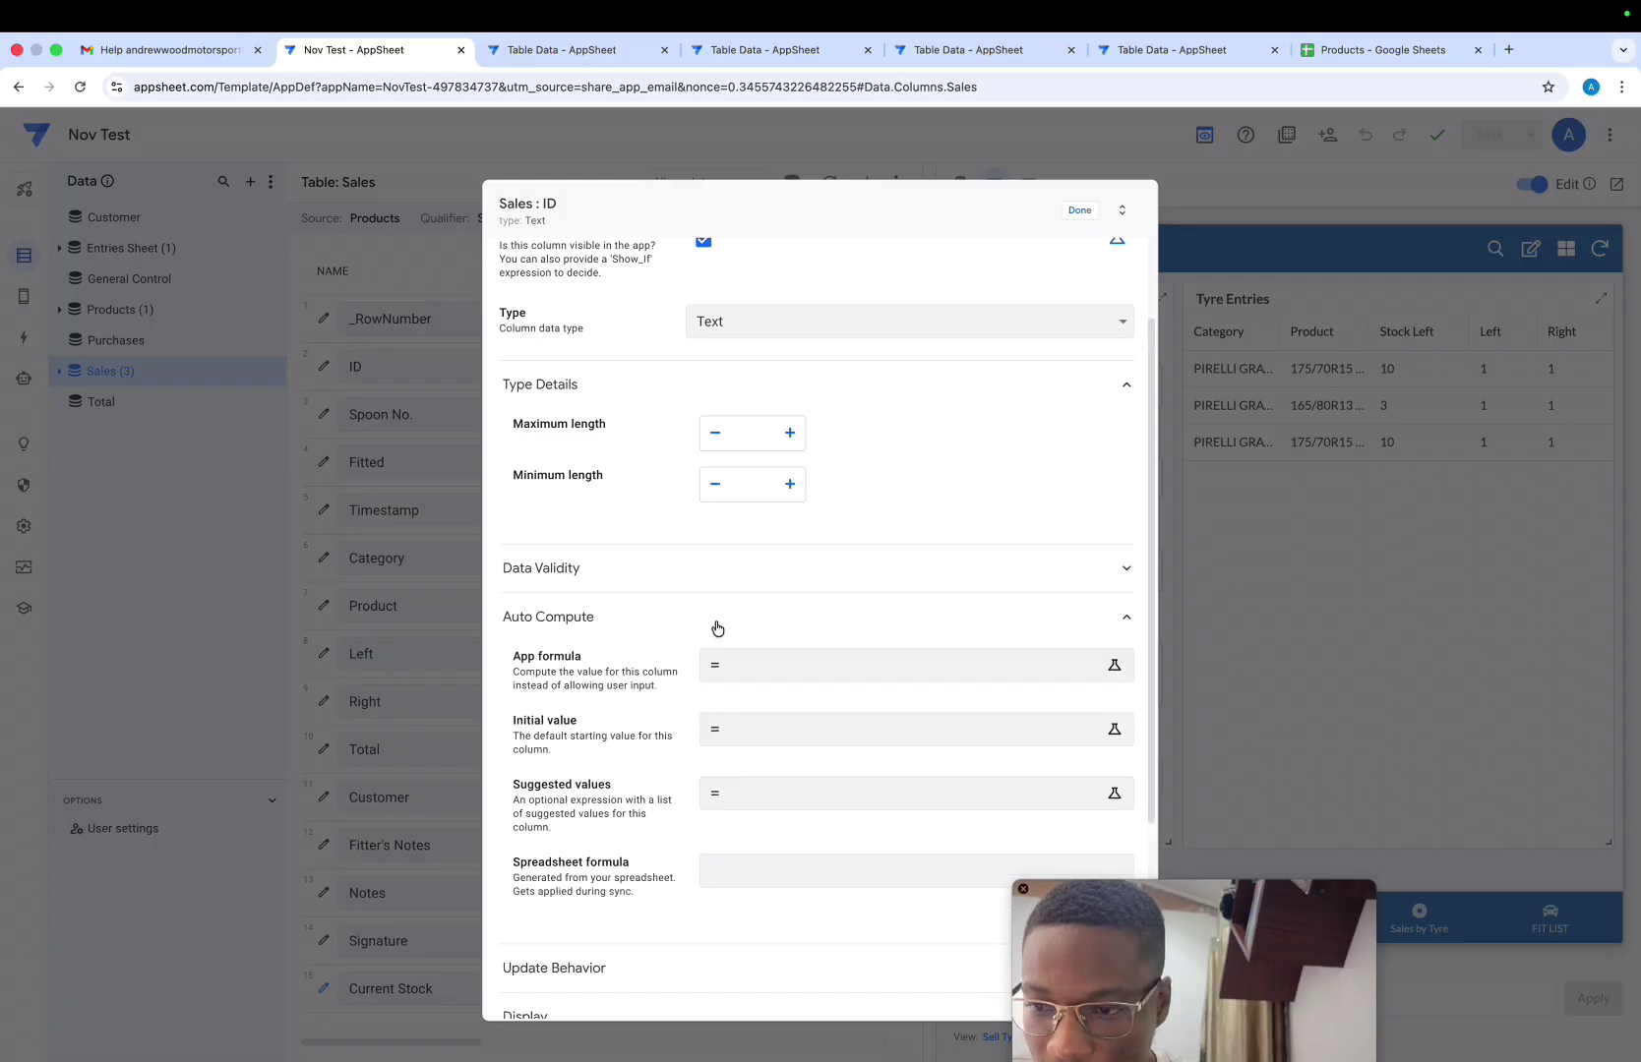
{"action": "left_click", "coordinate": [717, 627]}
{"action": "left_click", "coordinate": [692, 681]}
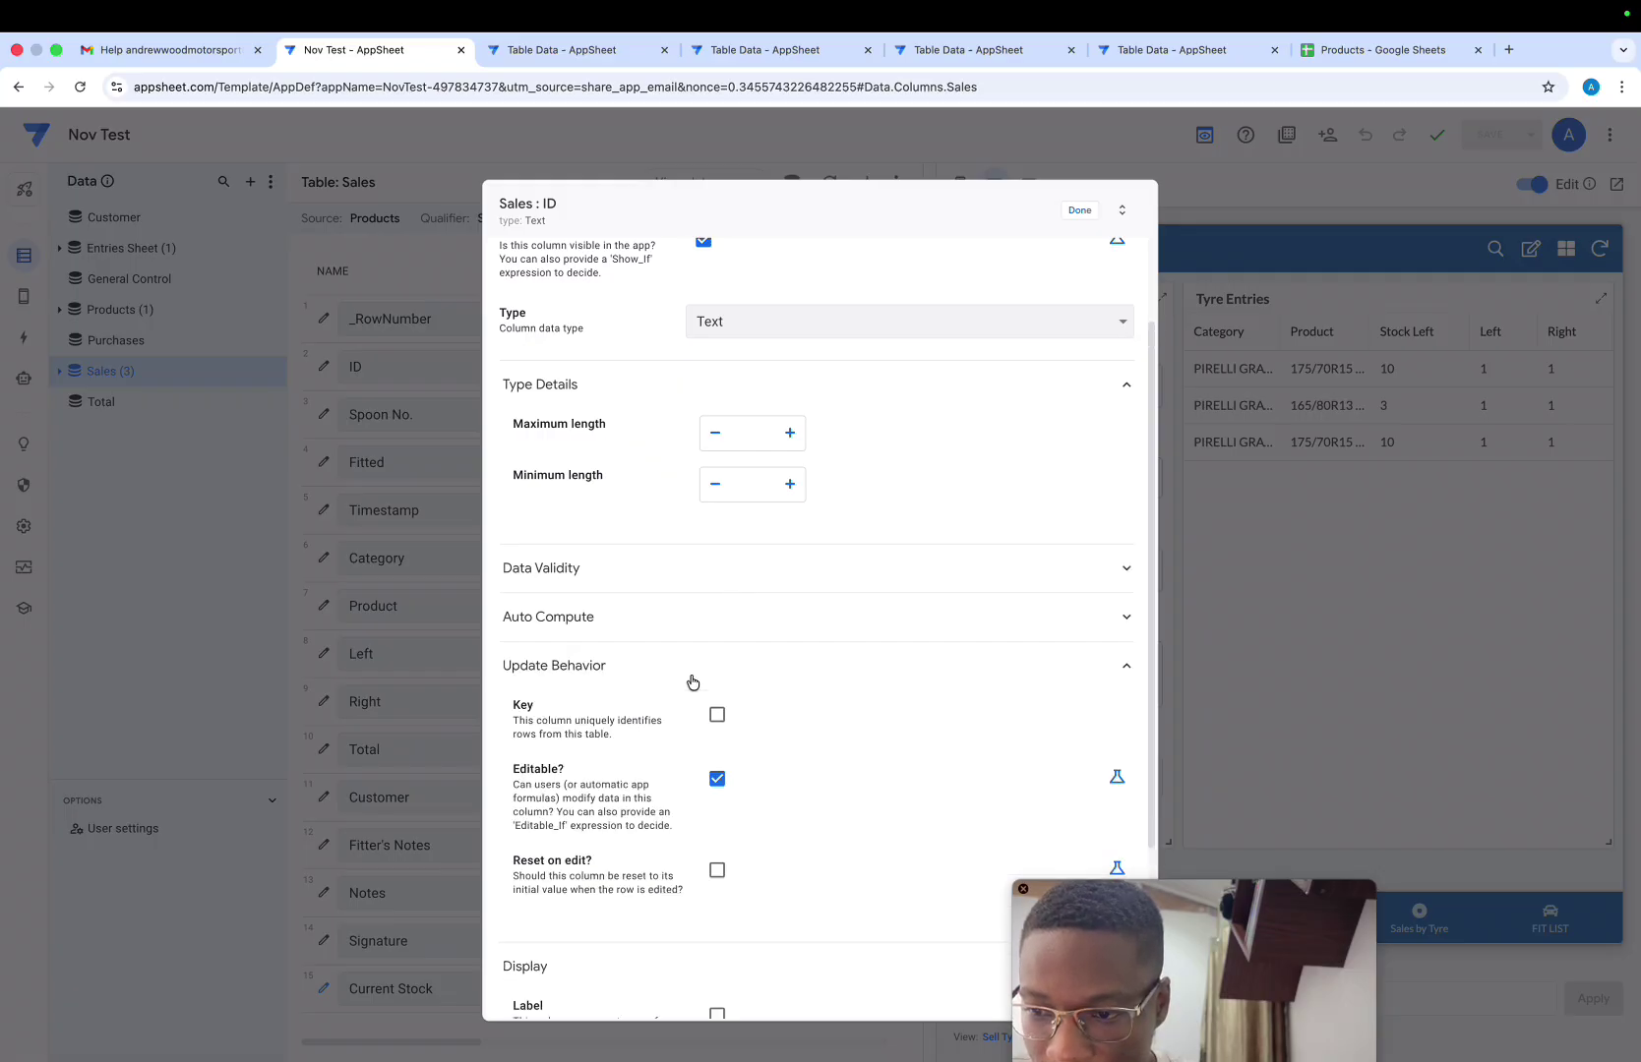
{"action": "left_click", "coordinate": [693, 681]}
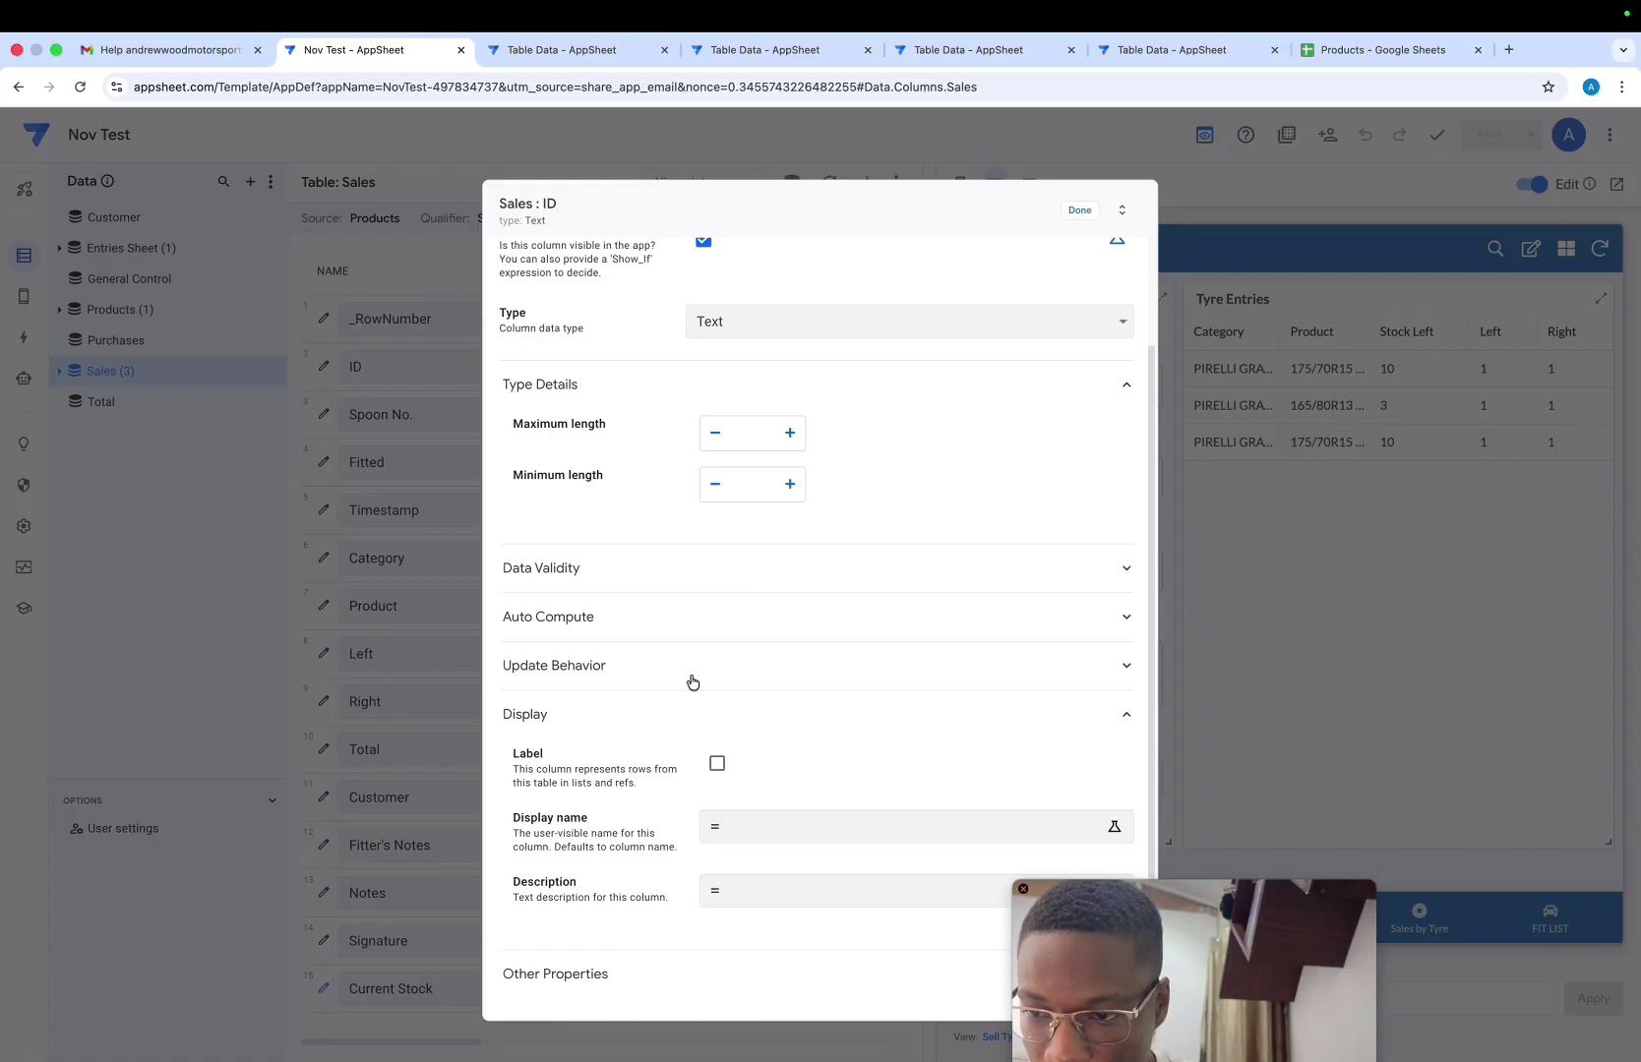
{"action": "left_click", "coordinate": [710, 630]}
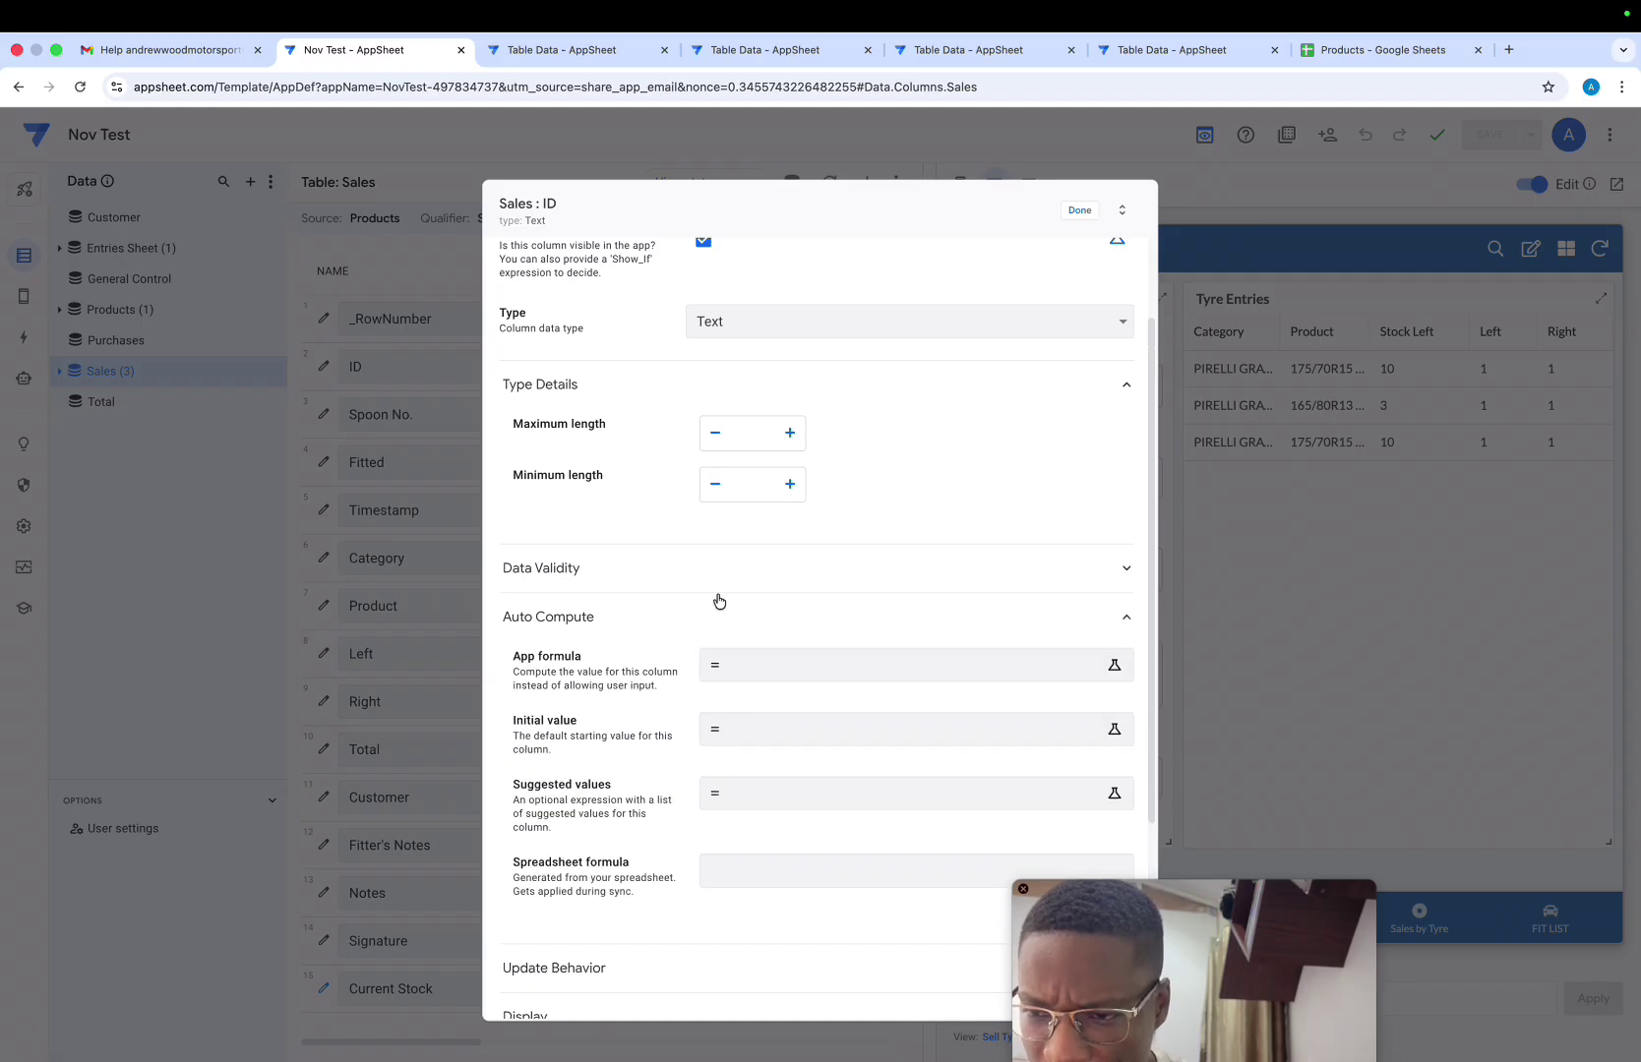
{"action": "left_click", "coordinate": [704, 612]}
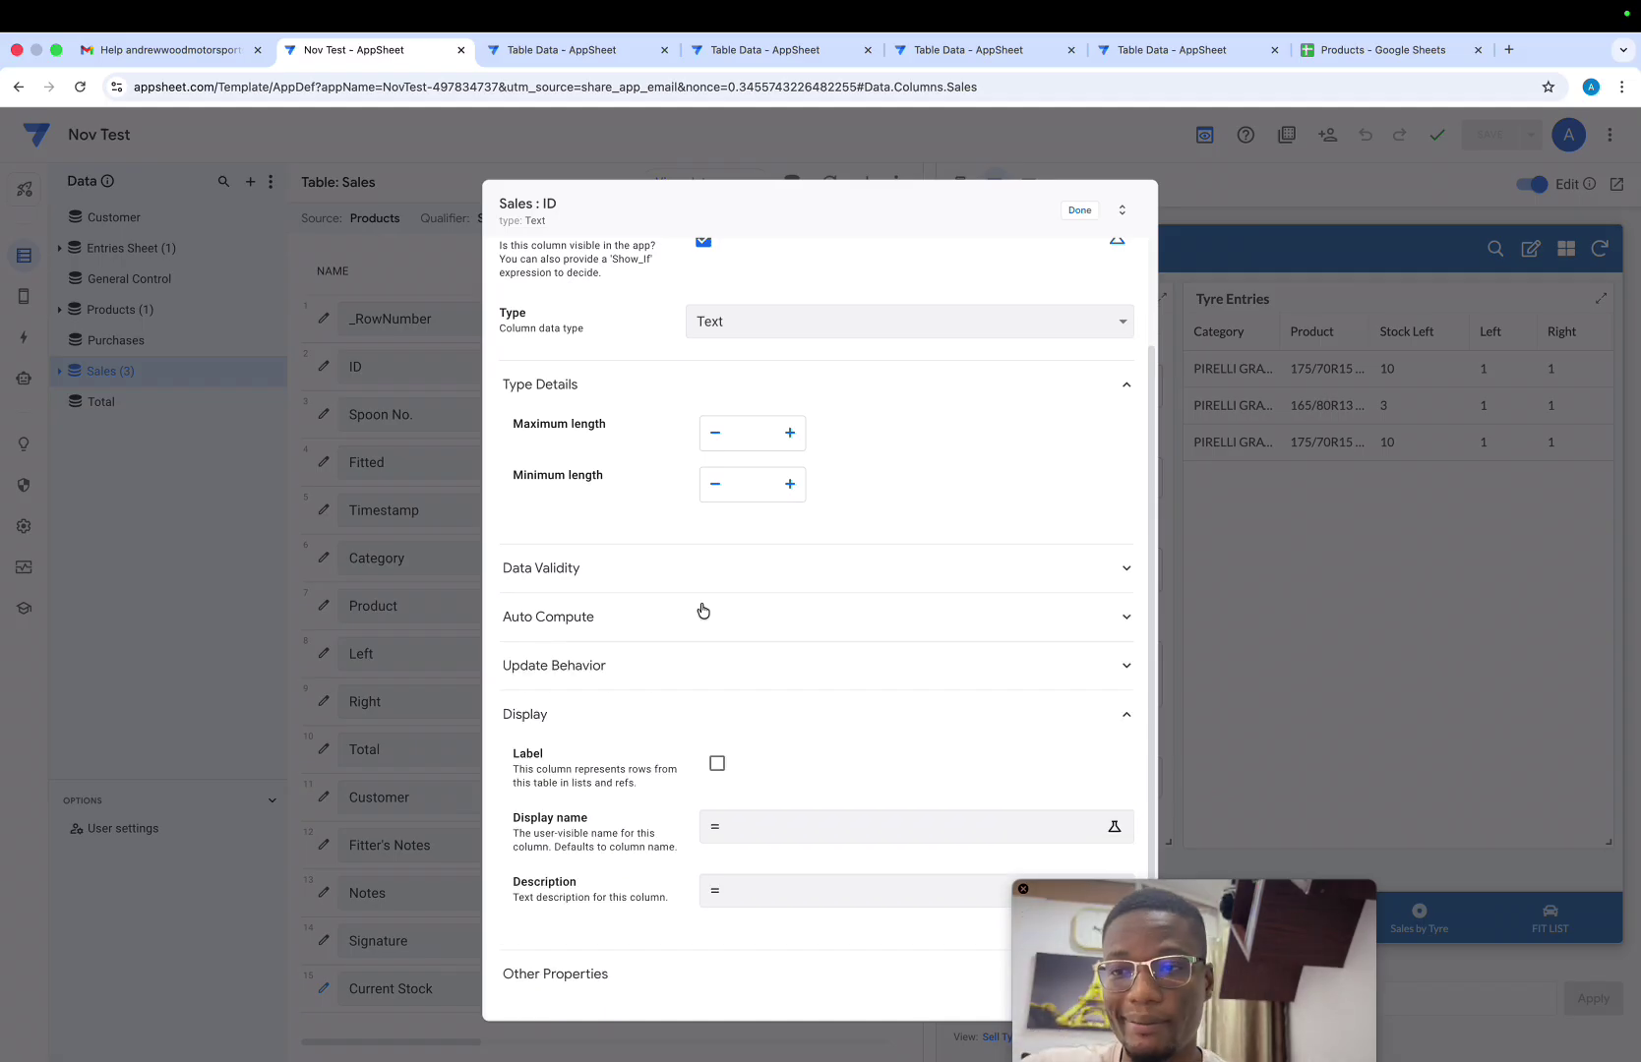
{"action": "left_click", "coordinate": [1077, 210]}
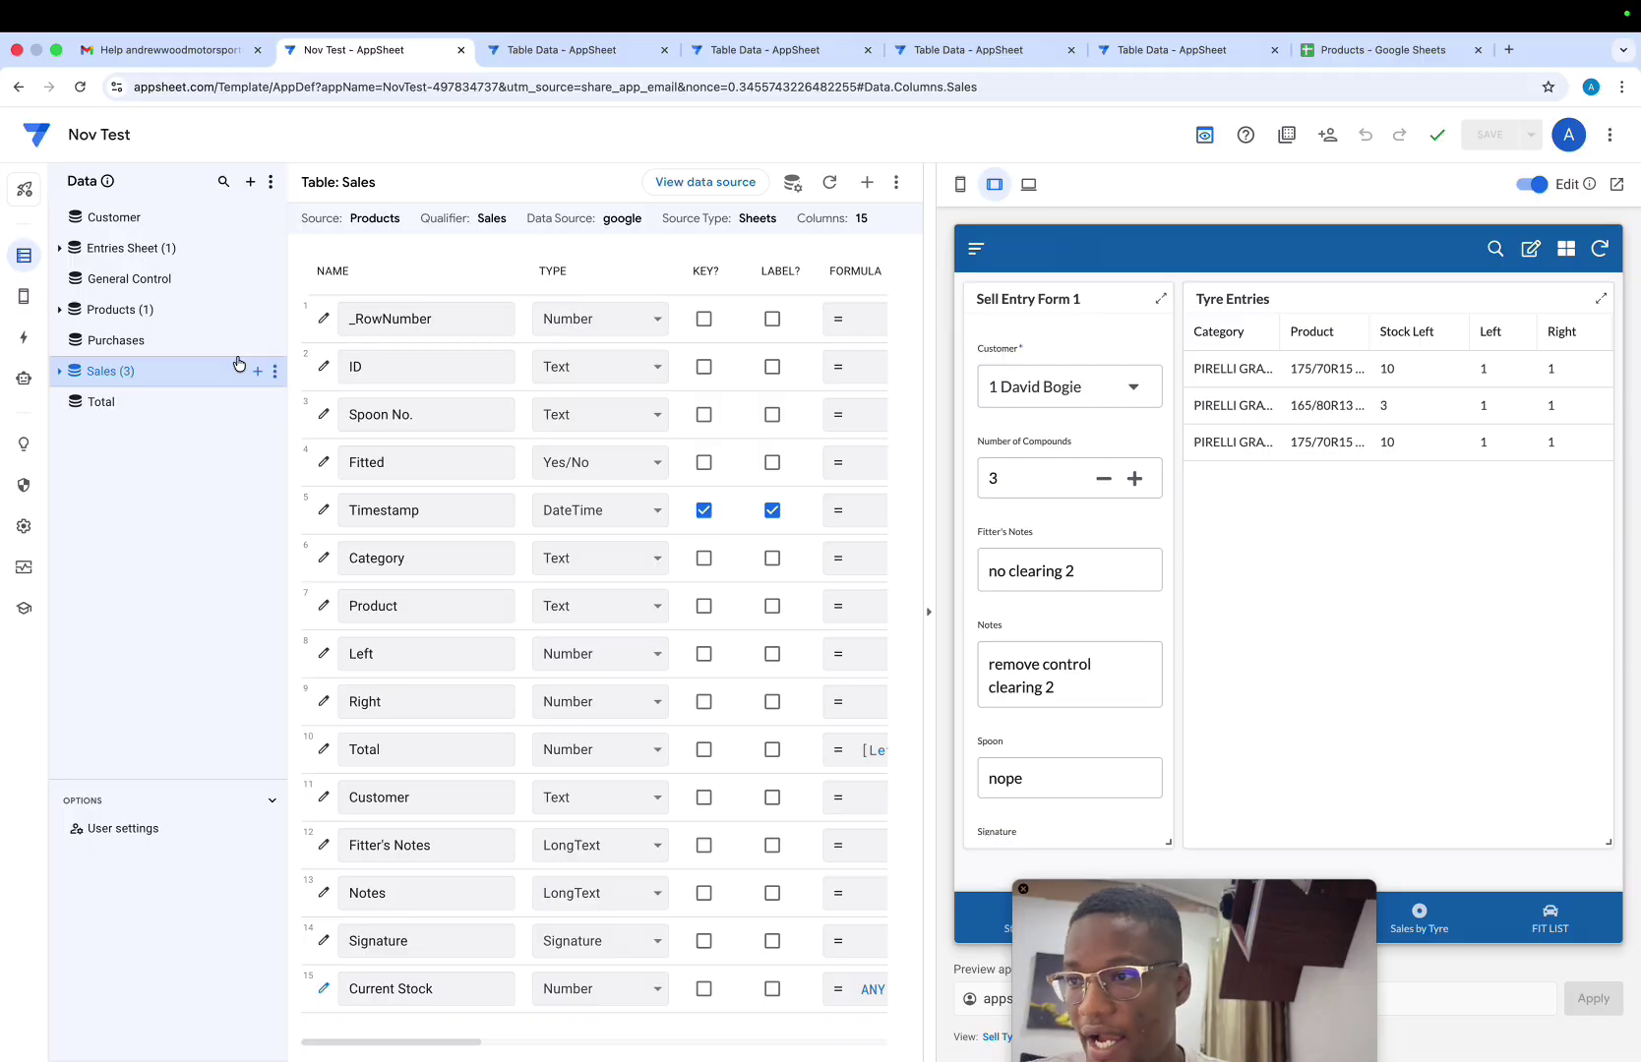
Review the column values set by the Move Data to Sales Sheet action and recheck the Sales table's ID column settings
{"action": "left_click", "coordinate": [24, 338]}
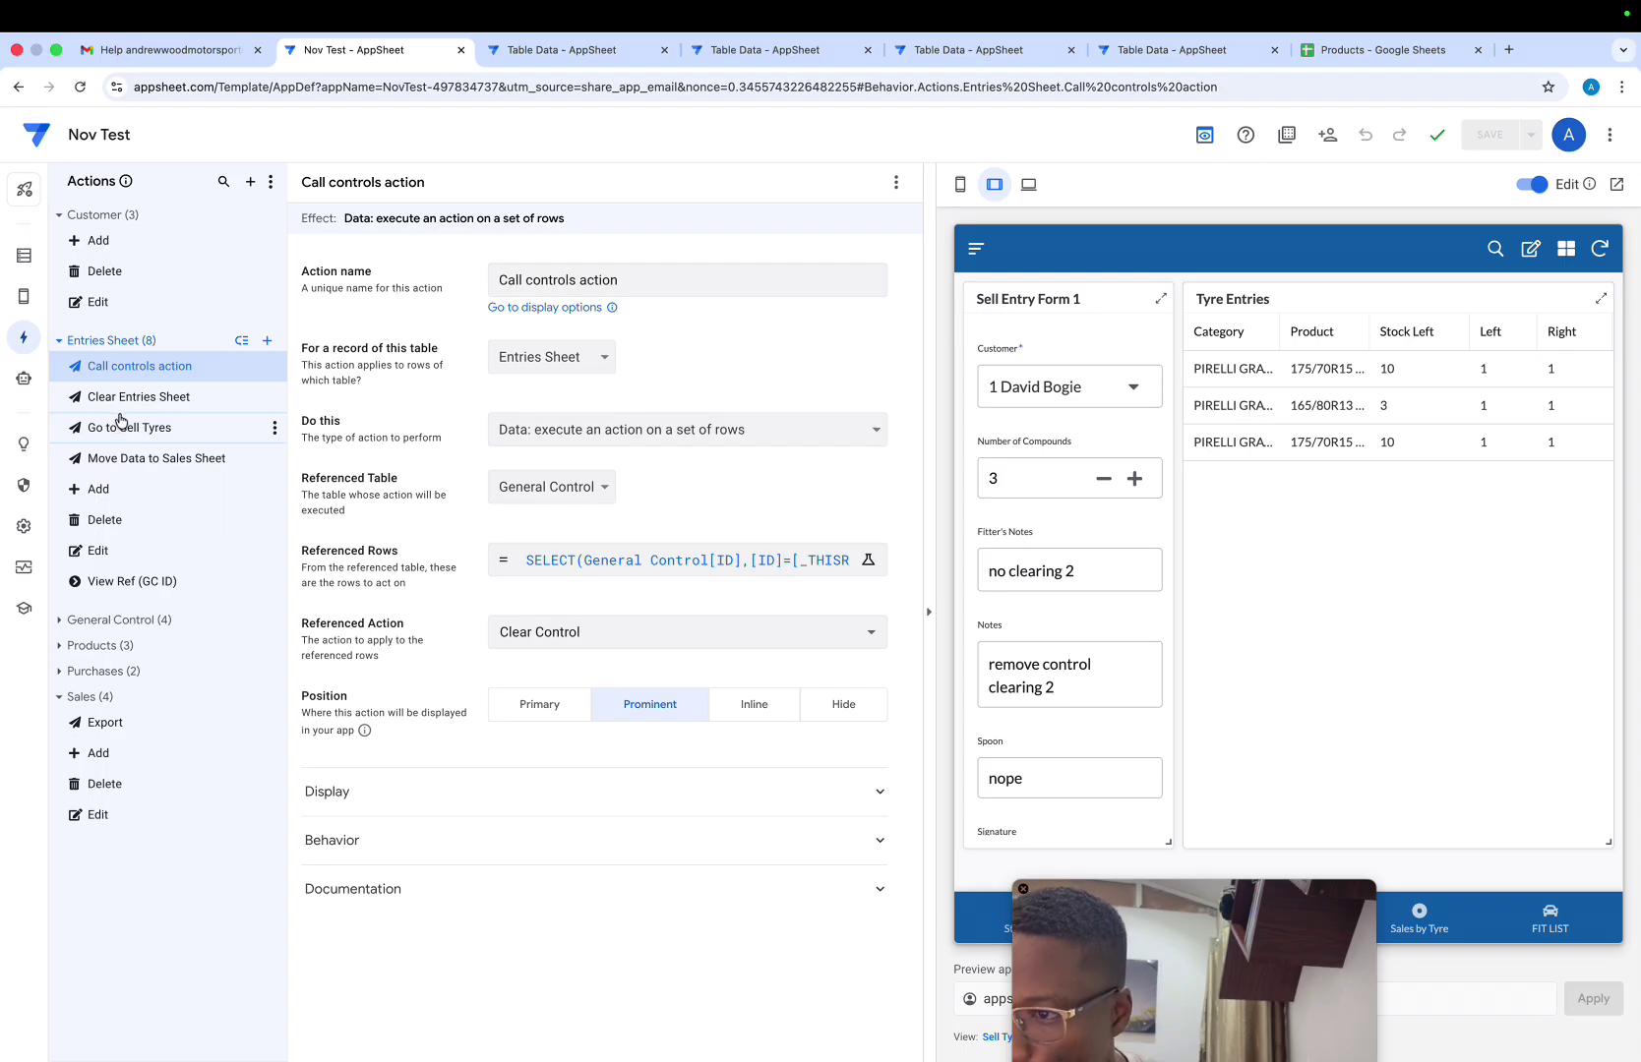
{"action": "left_click", "coordinate": [132, 458]}
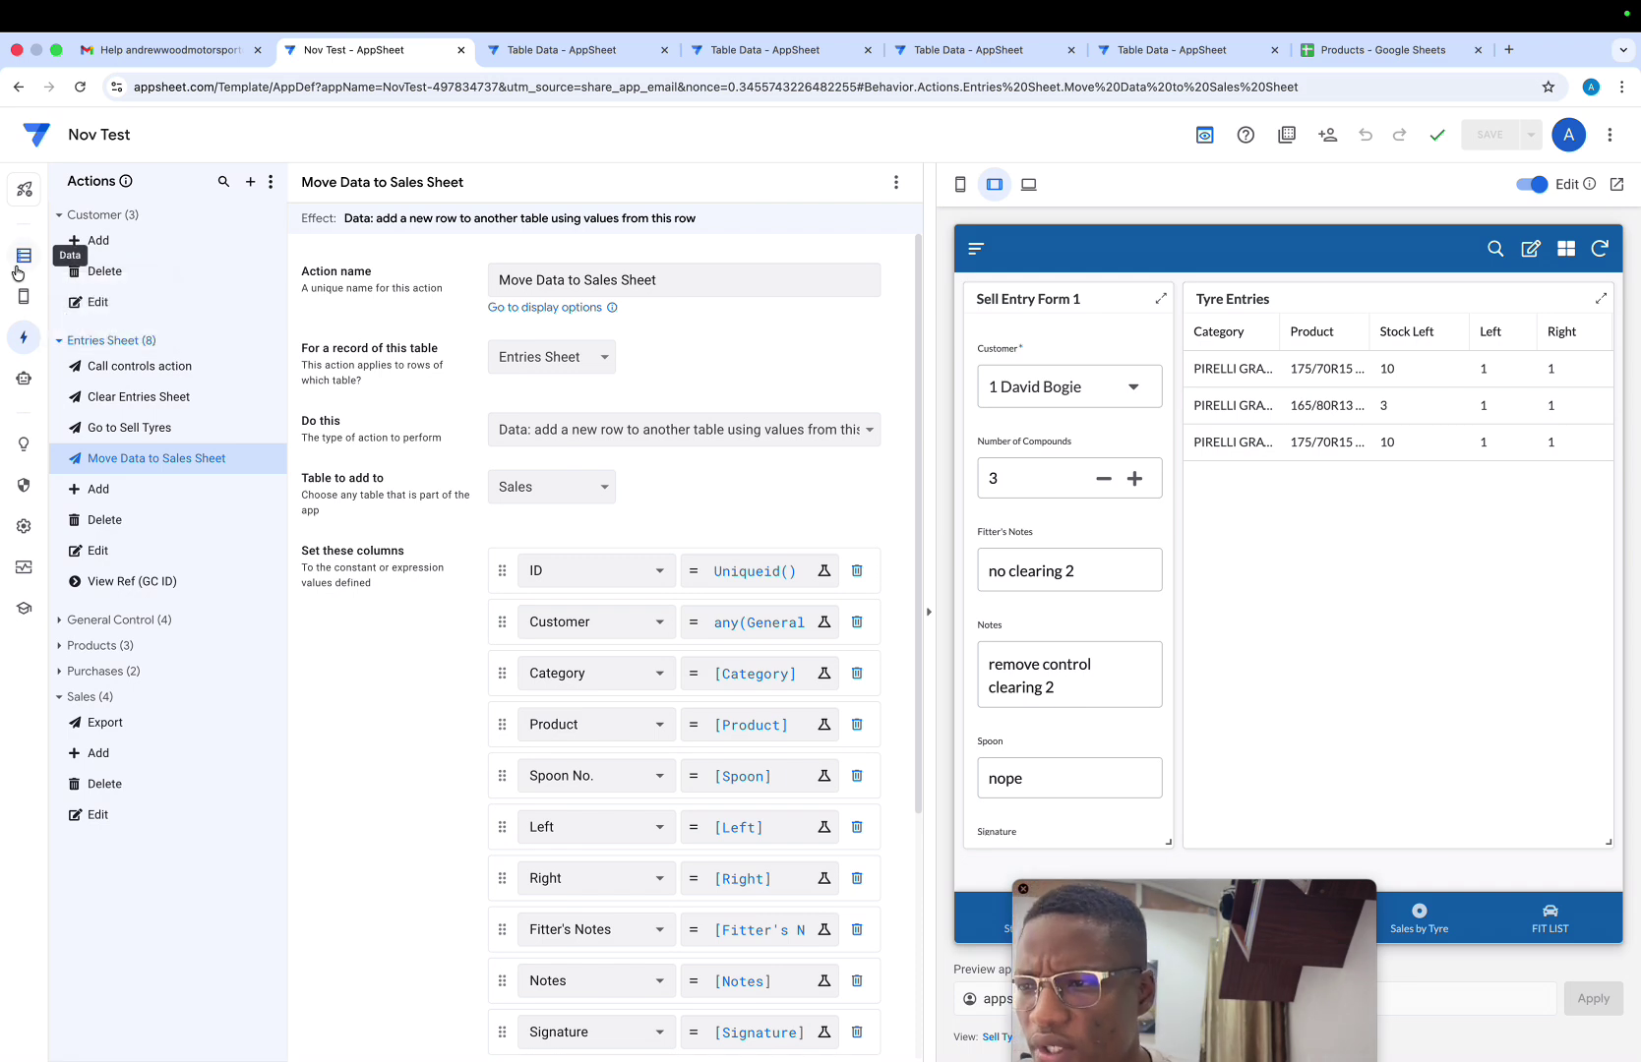
{"action": "left_click", "coordinate": [20, 264]}
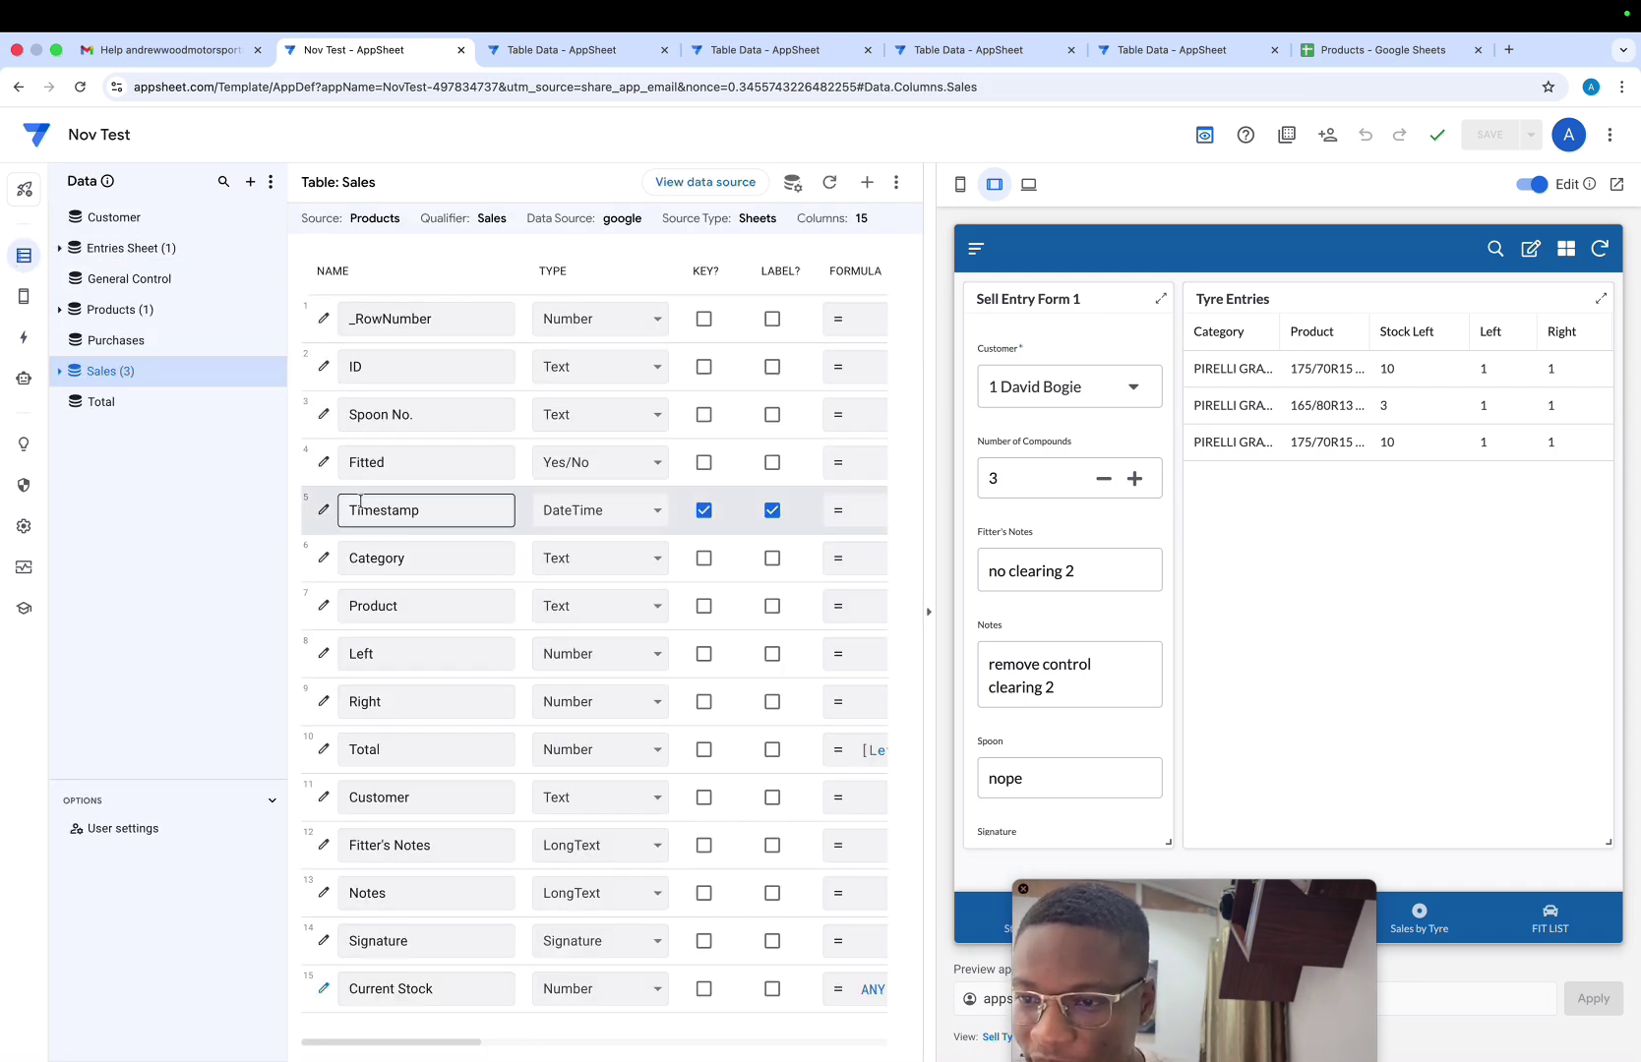
{"action": "left_click", "coordinate": [325, 369]}
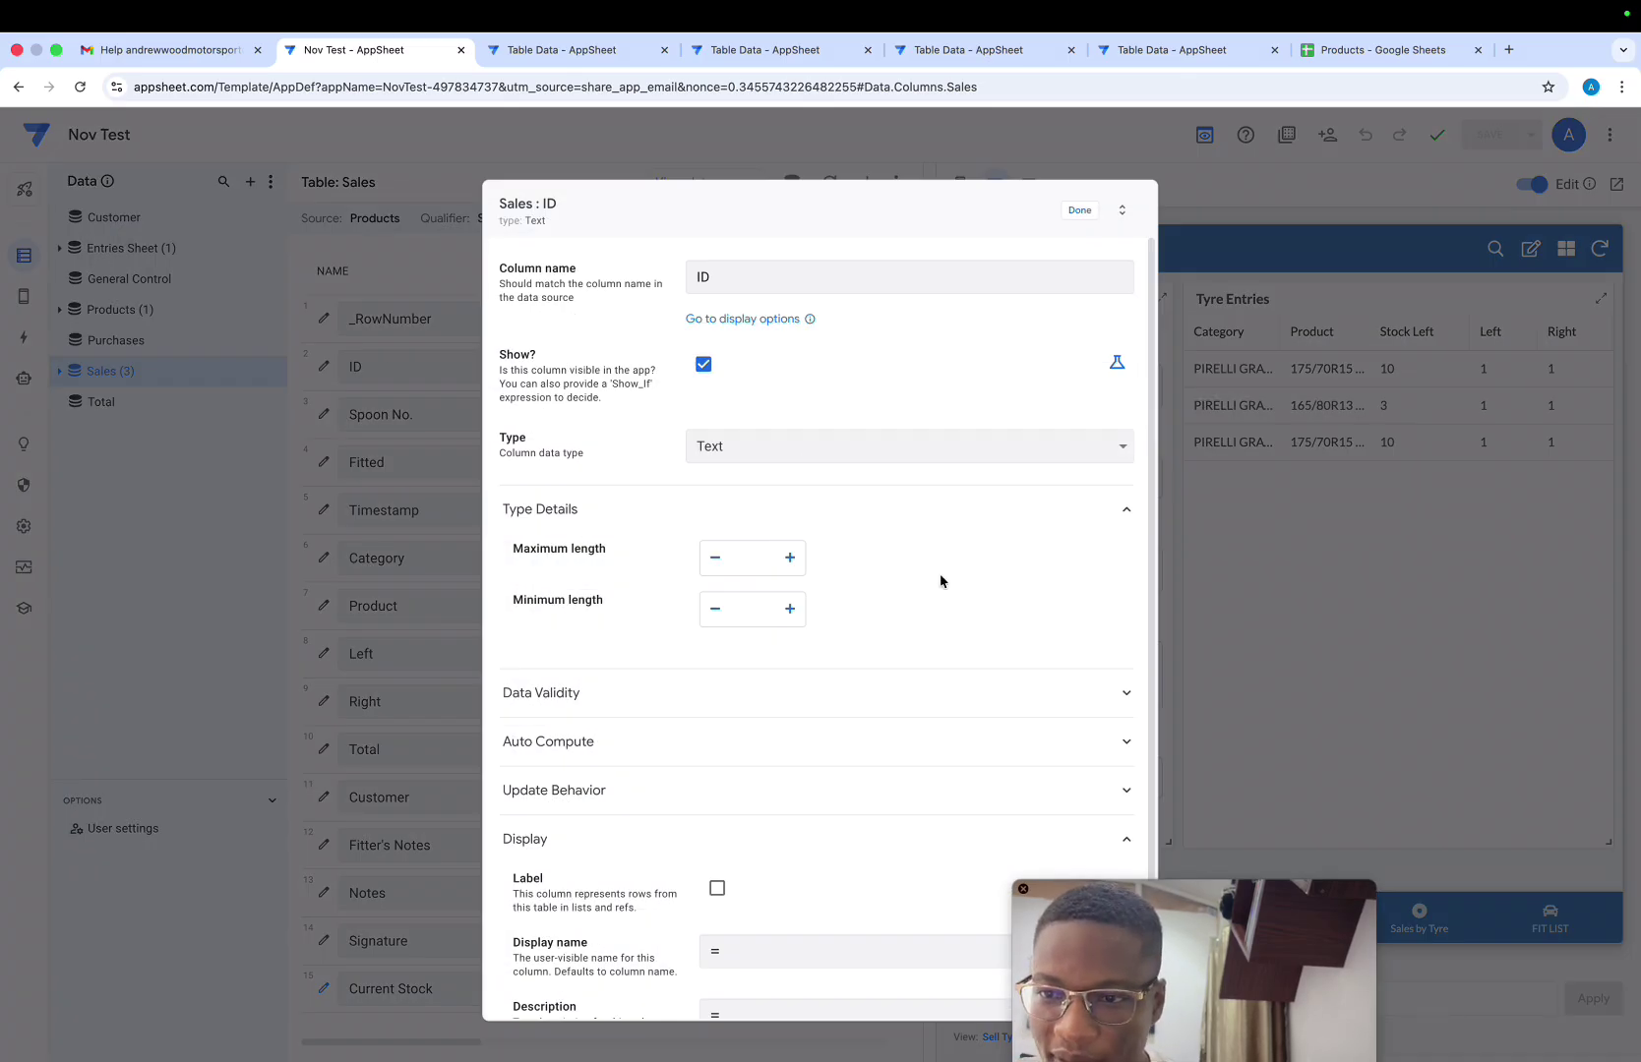
{"action": "left_click", "coordinate": [1080, 212]}
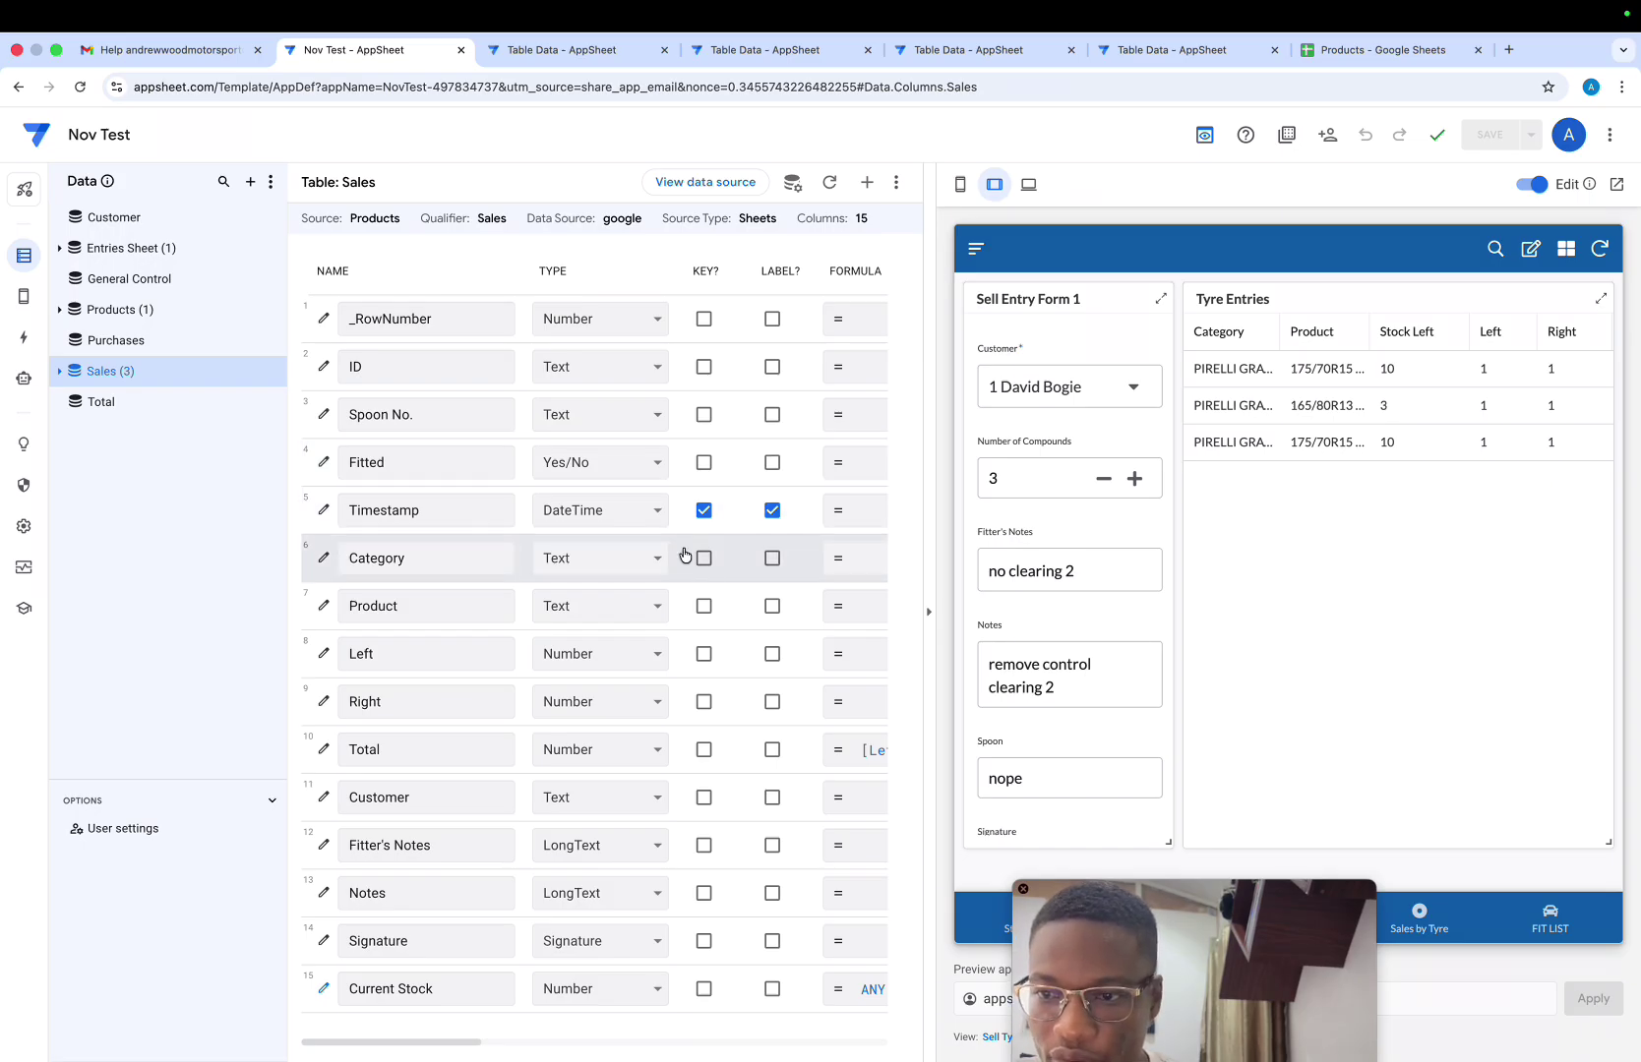
Make ID the key column of the Sales table instead of Timestamp, save the app and sync the preview
{"action": "left_click", "coordinate": [704, 509]}
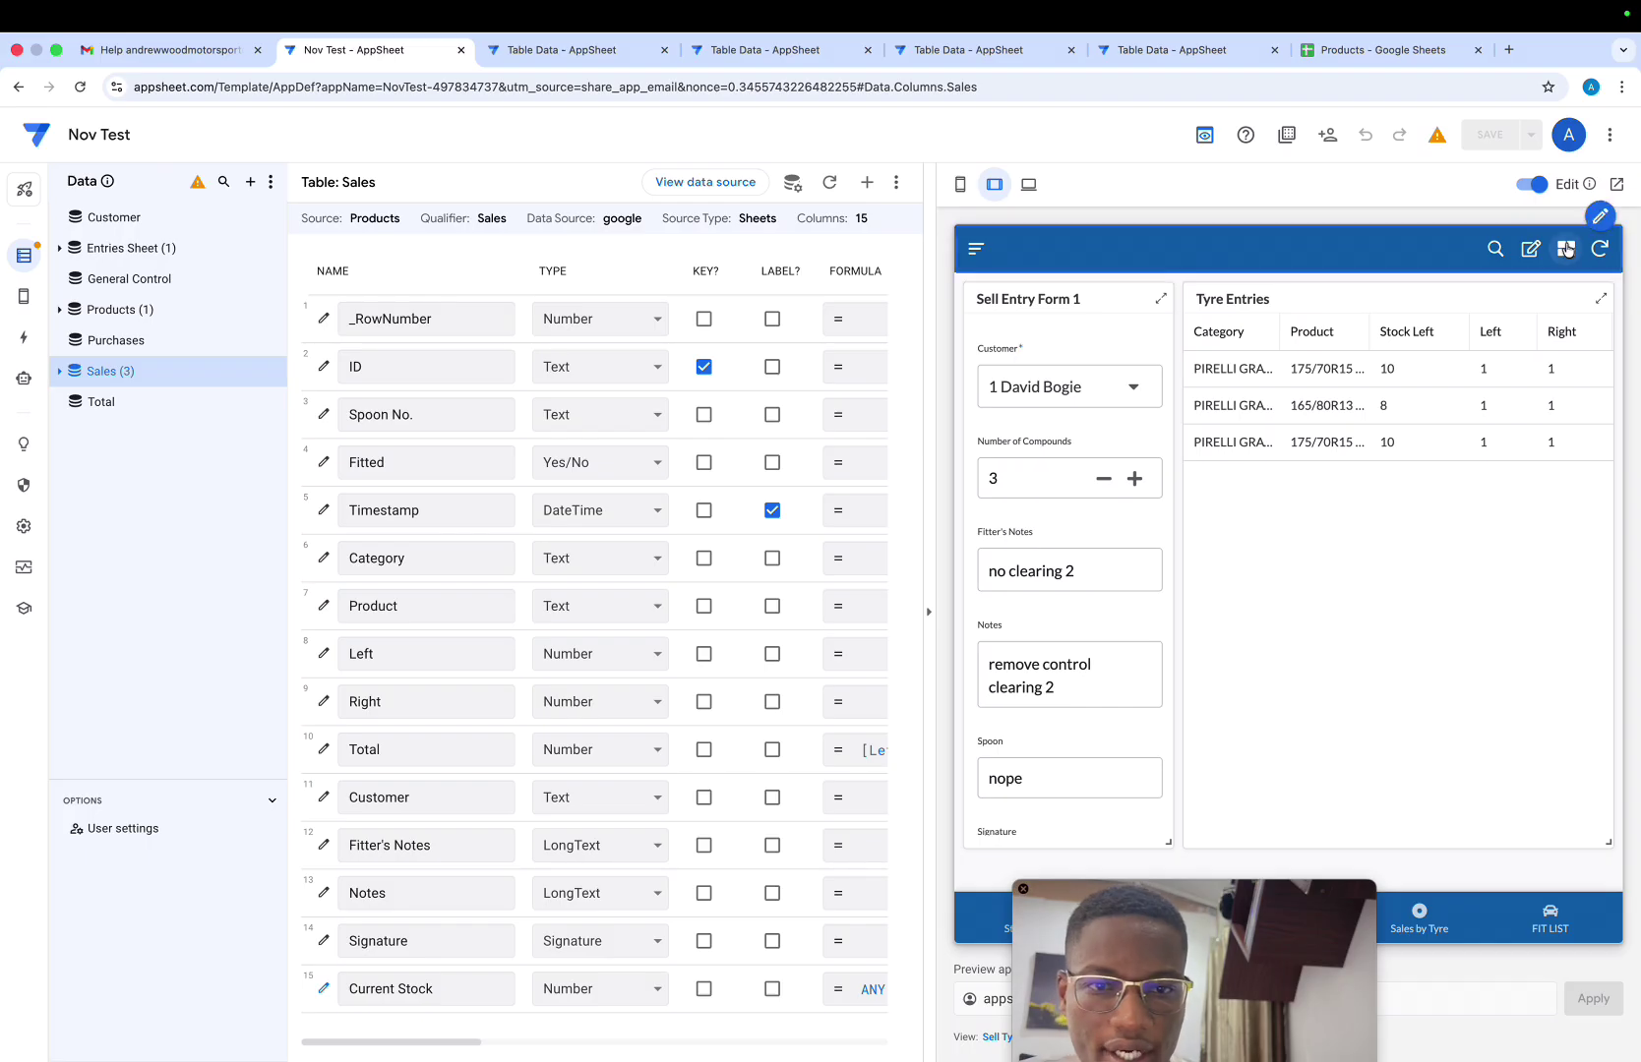
{"action": "left_click", "coordinate": [1598, 250]}
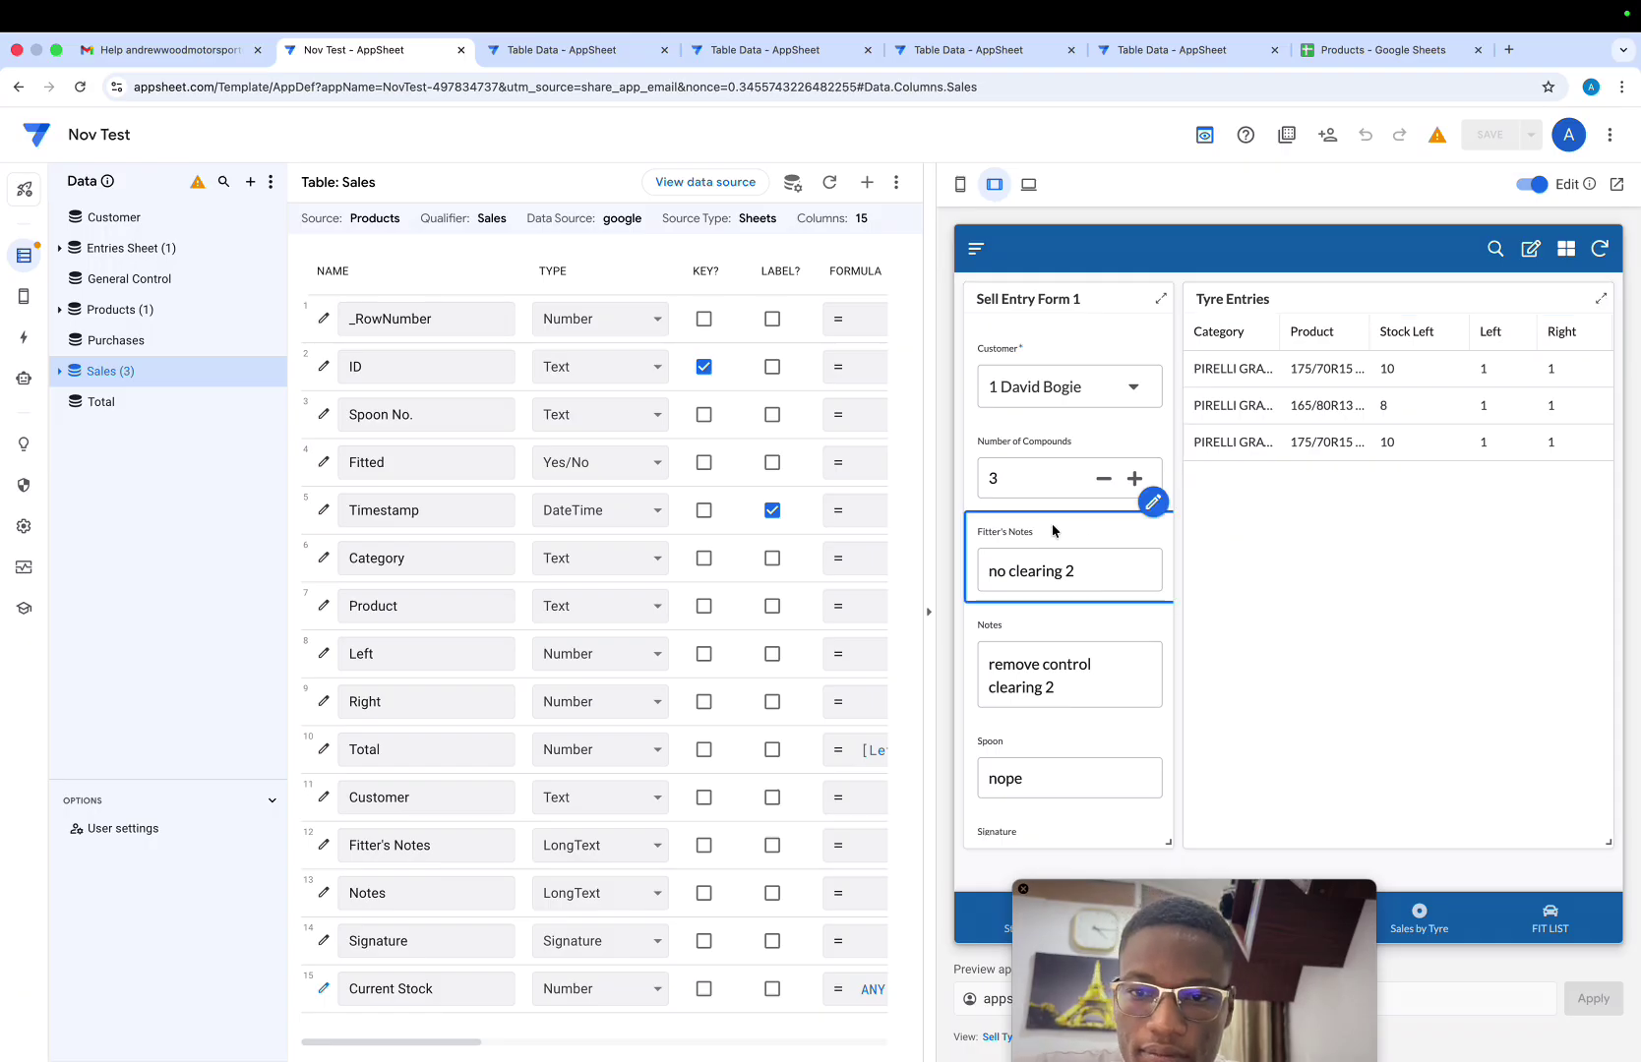
{"action": "scroll", "coordinate": [1052, 523], "scroll_direction": "down", "scroll_amount": 3}
{"action": "scroll", "coordinate": [1051, 524], "scroll_direction": "up", "scroll_amount": 3}
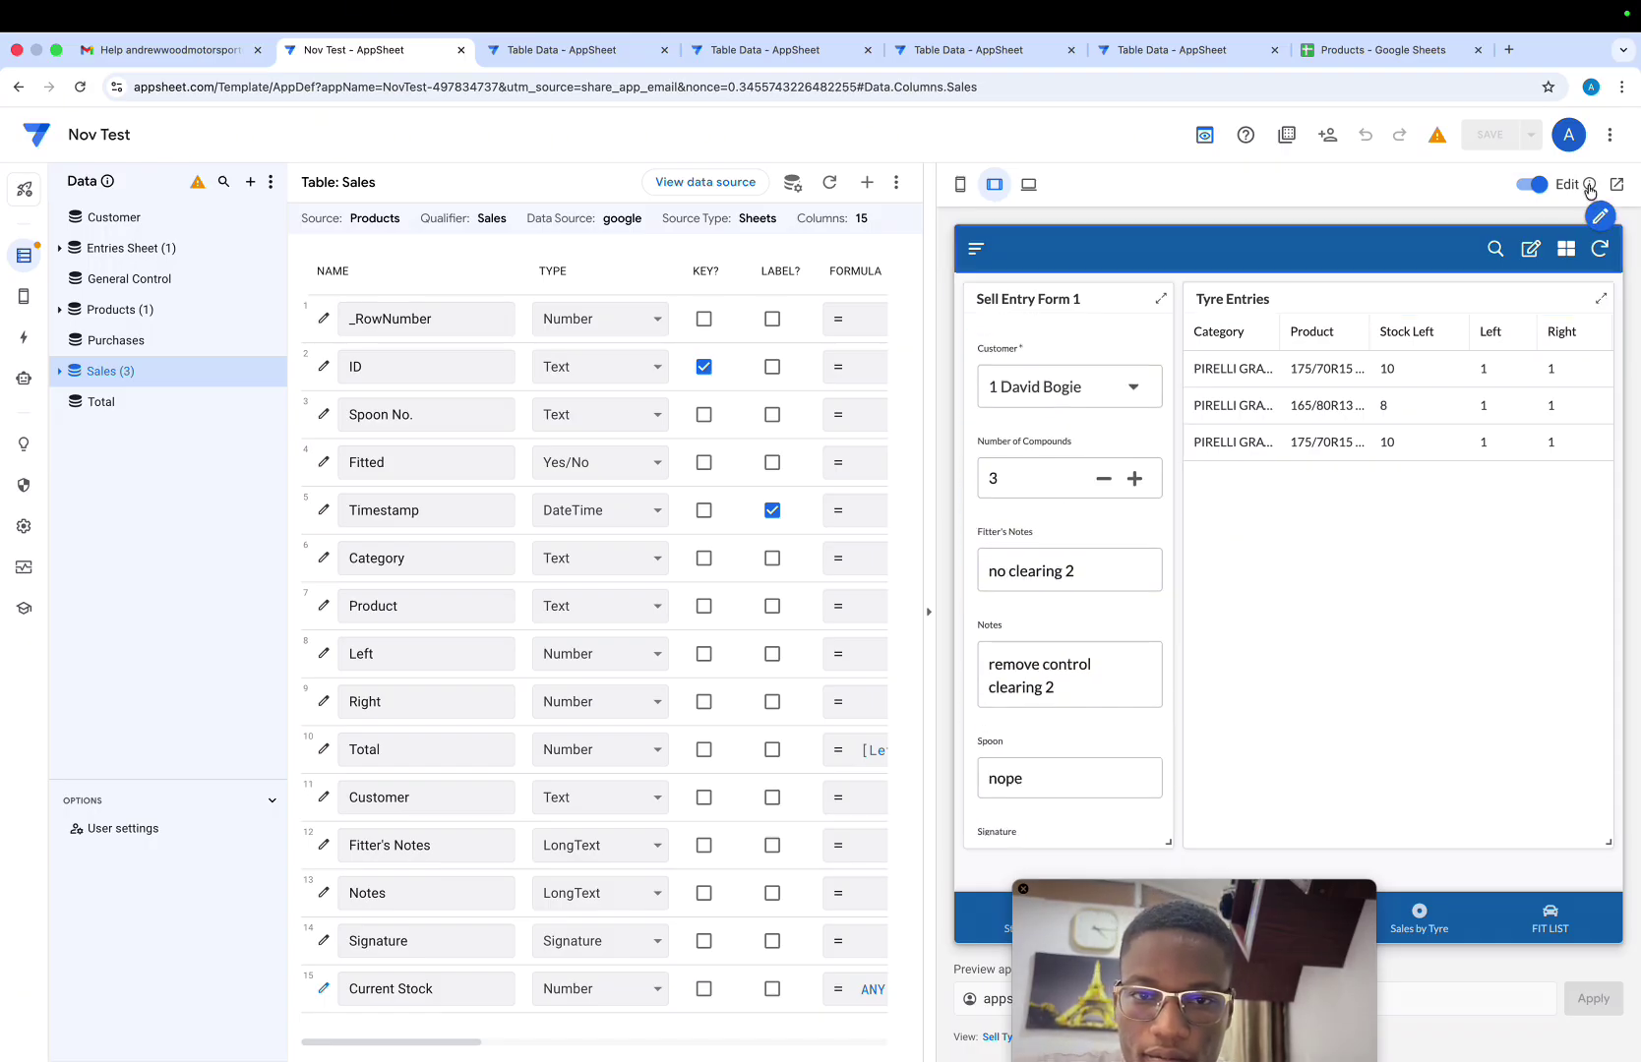
{"action": "left_click", "coordinate": [1600, 258]}
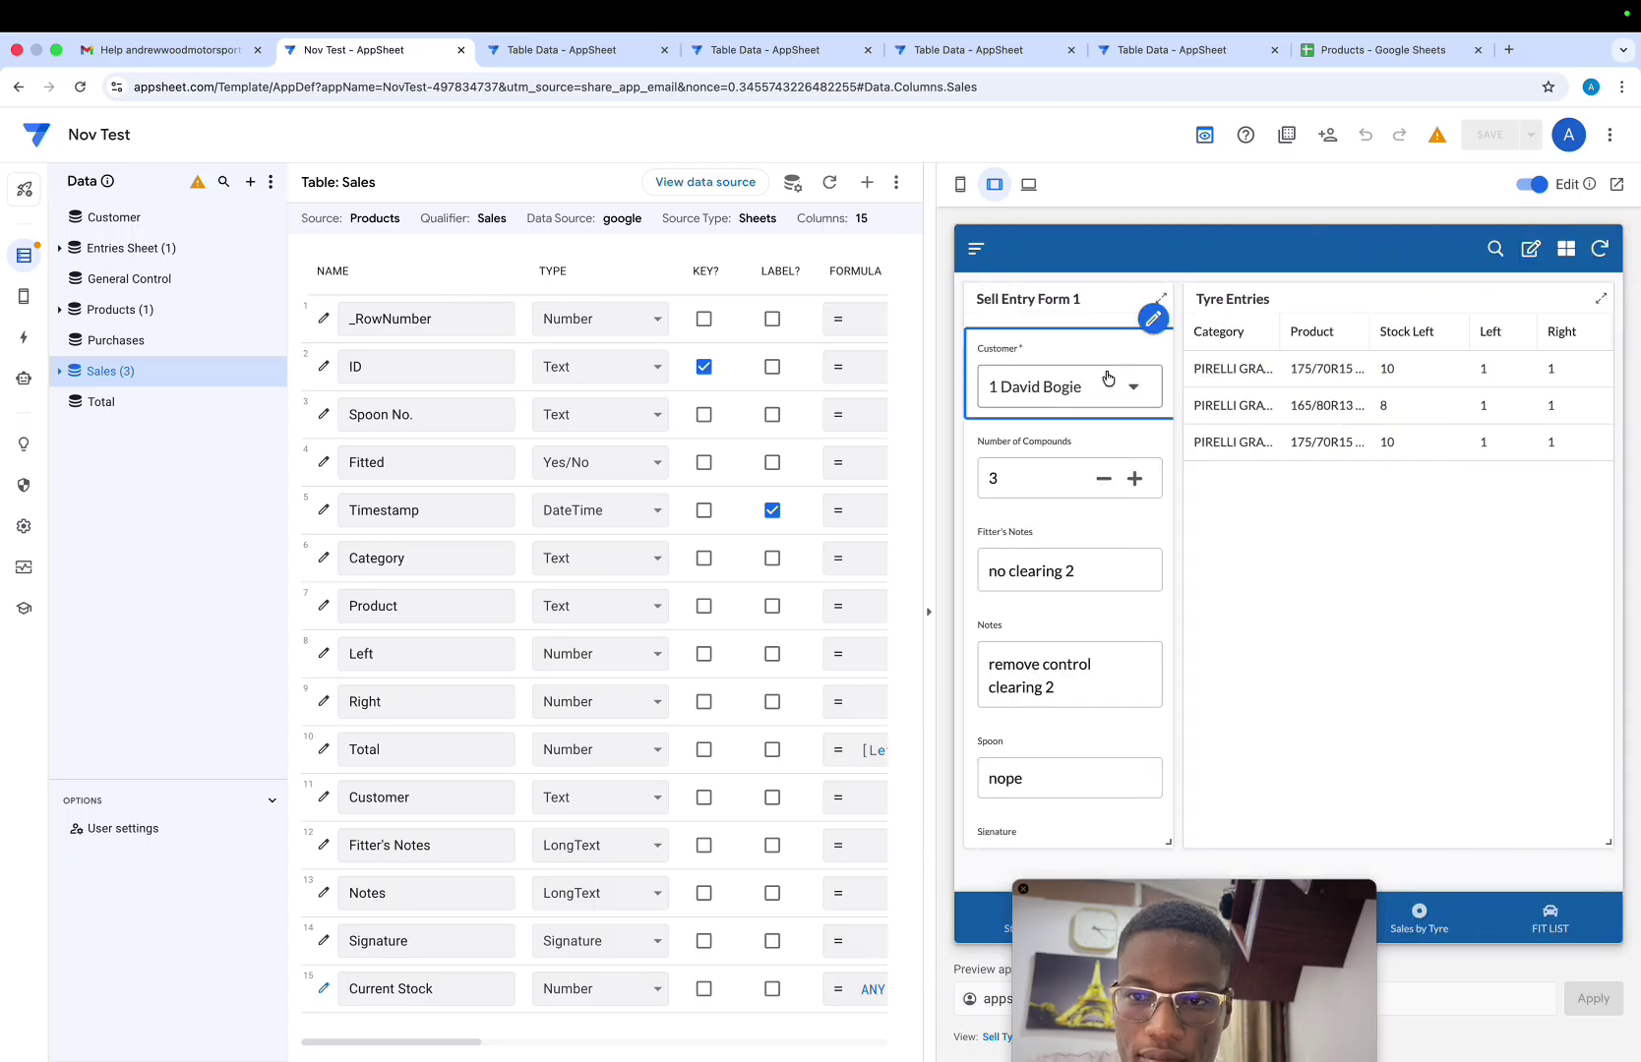
Change the sell entry form's customer to the fourth one listed, sync the preview and check the tyre entries
{"action": "left_click", "coordinate": [1112, 384]}
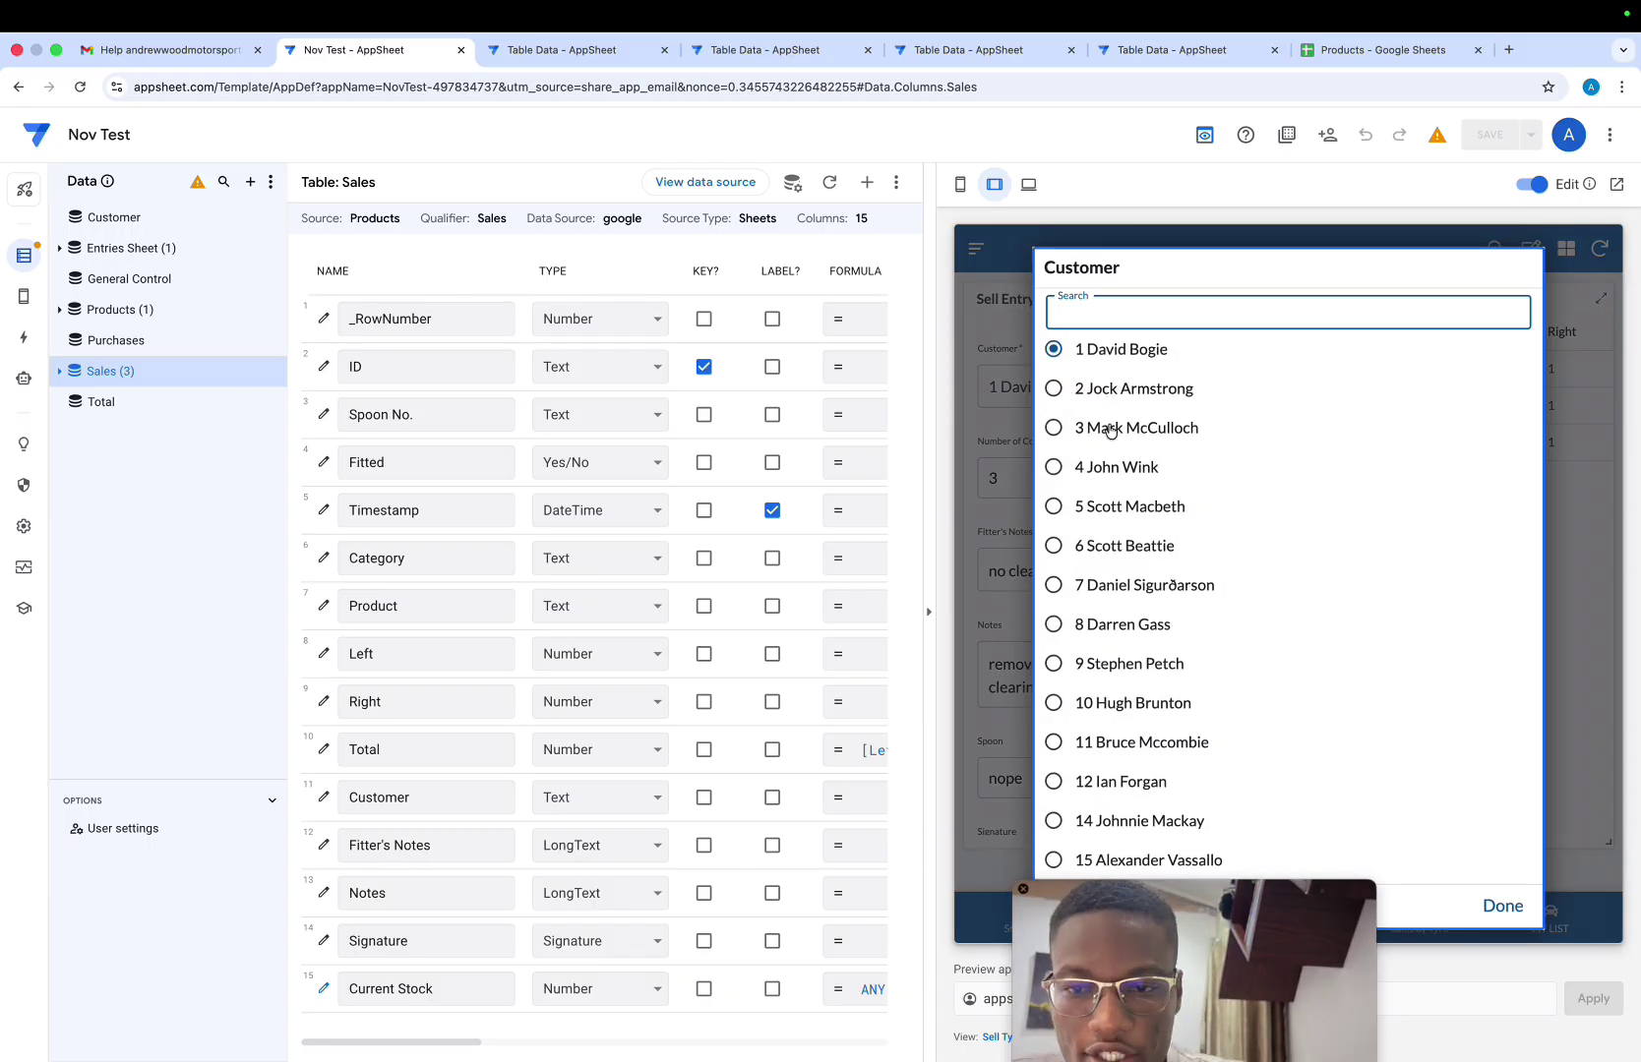
{"action": "left_click", "coordinate": [1105, 468]}
{"action": "left_click", "coordinate": [1058, 470]}
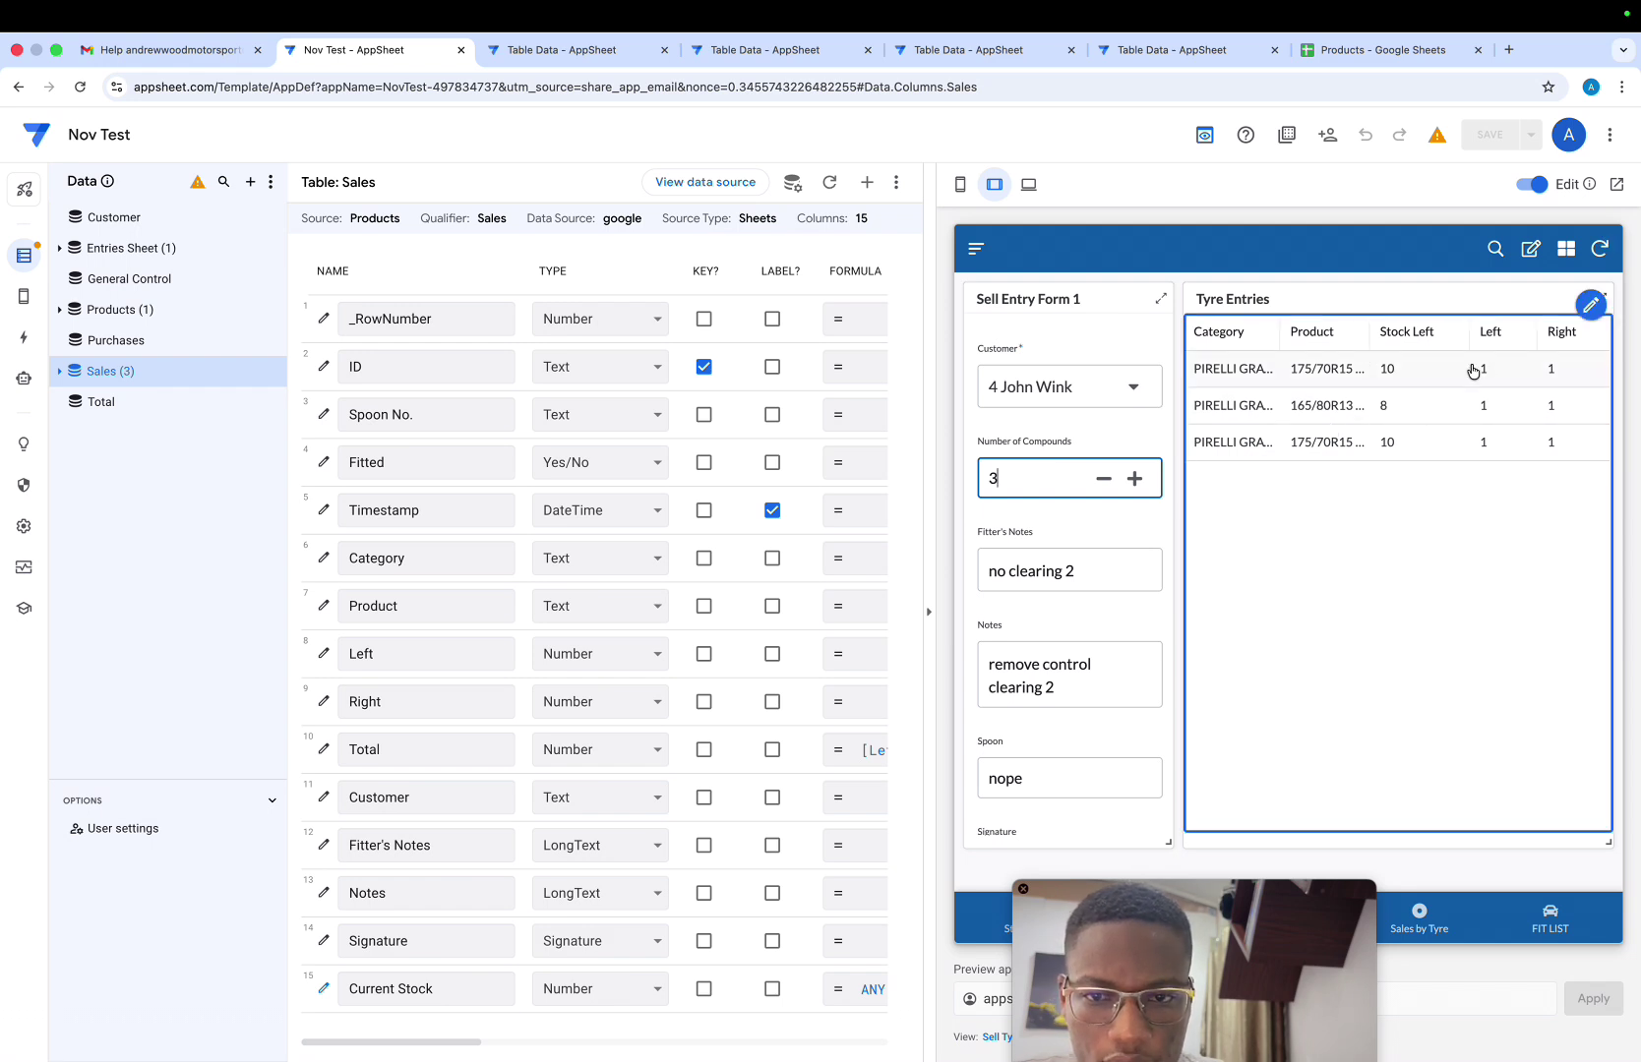
{"action": "left_click", "coordinate": [1598, 251]}
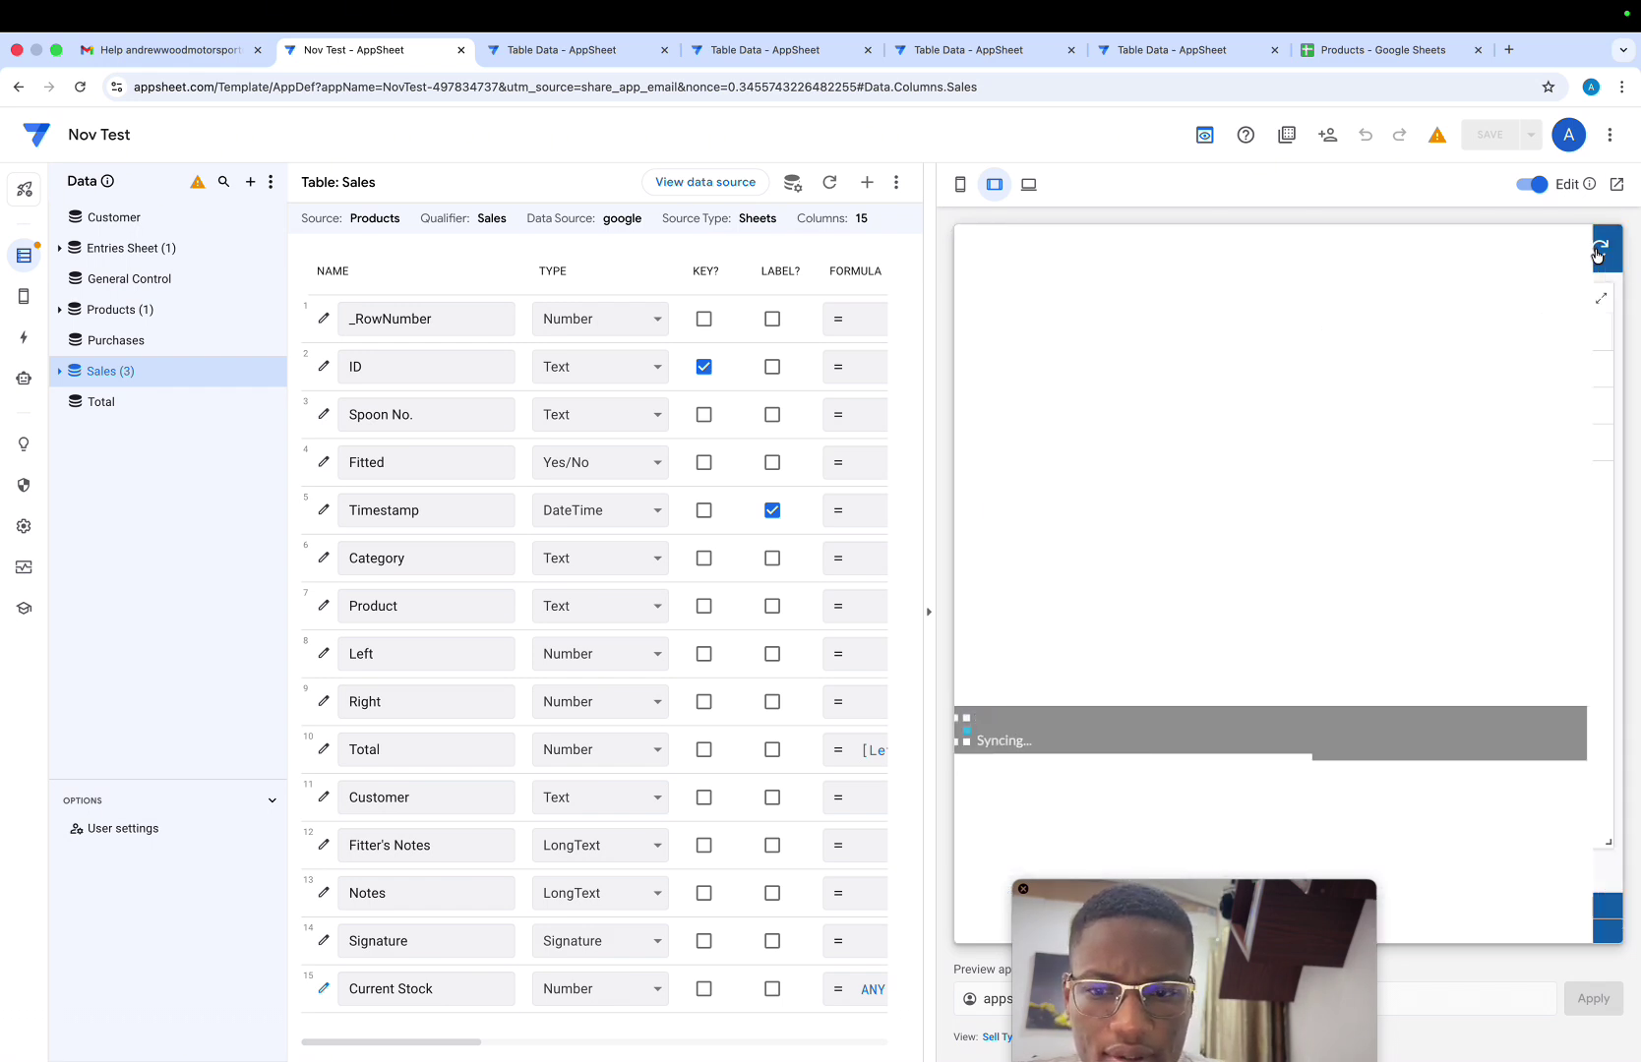
{"action": "left_click", "coordinate": [1597, 251]}
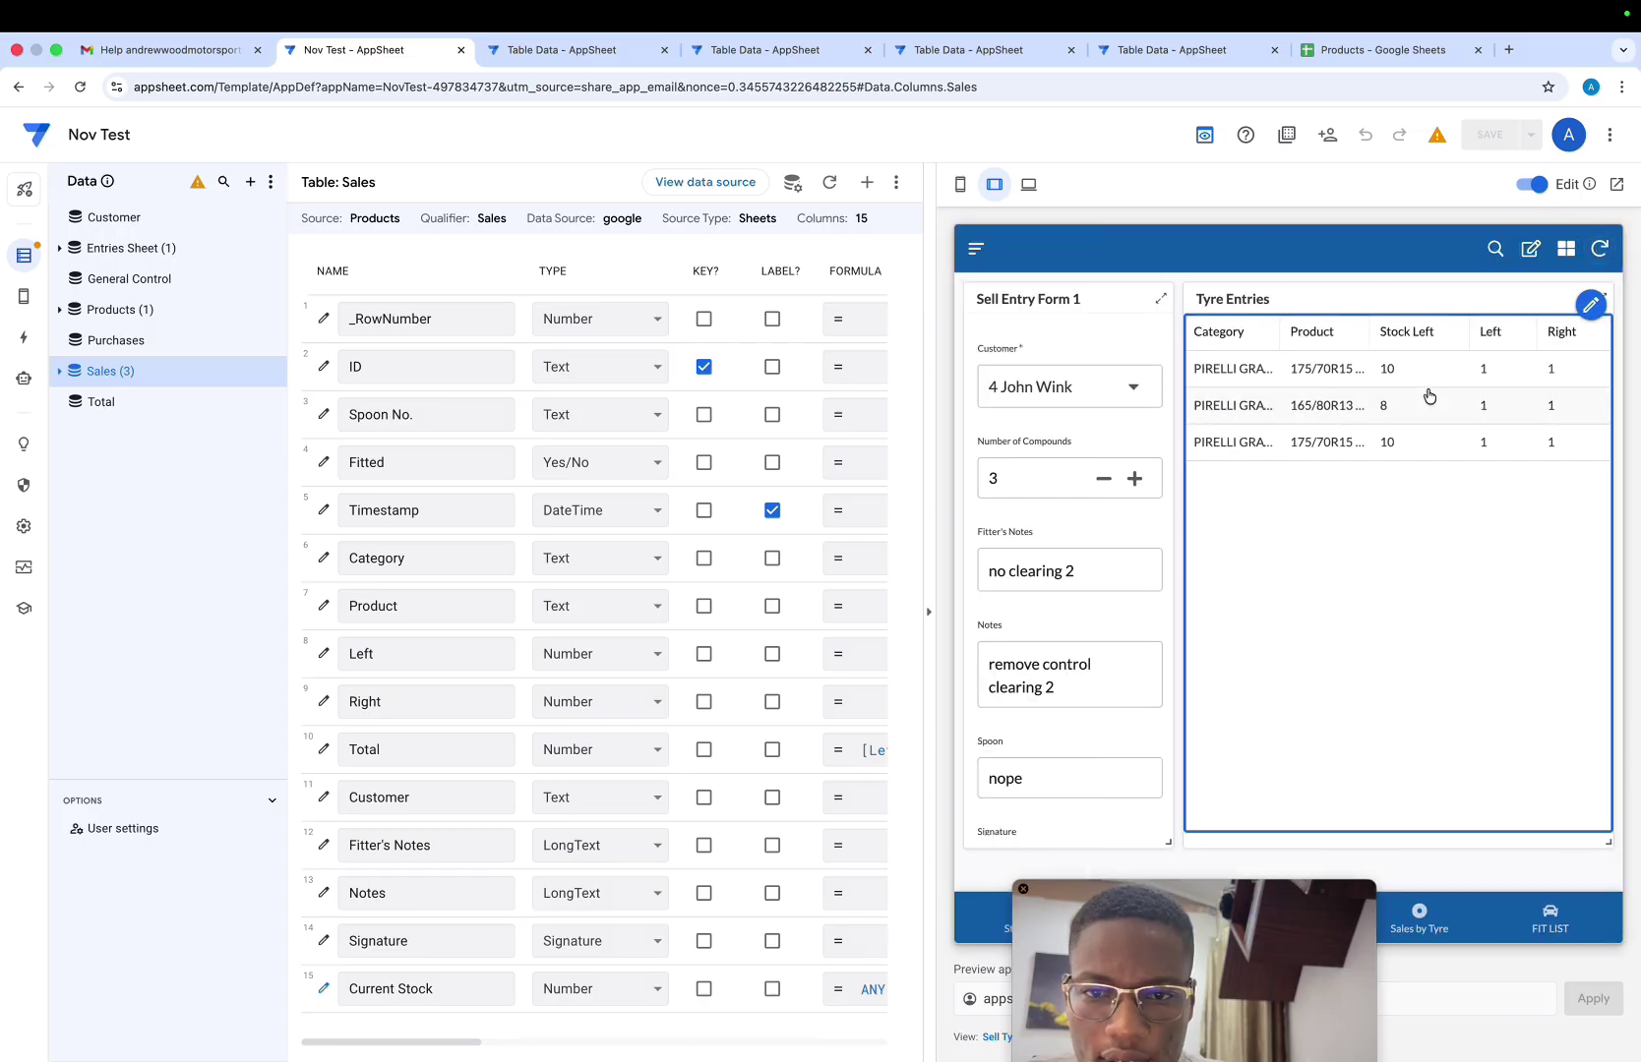
{"action": "scroll", "coordinate": [1484, 402], "scroll_direction": "right", "scroll_amount": 5}
{"action": "scroll", "coordinate": [1483, 402], "scroll_direction": "left", "scroll_amount": 5}
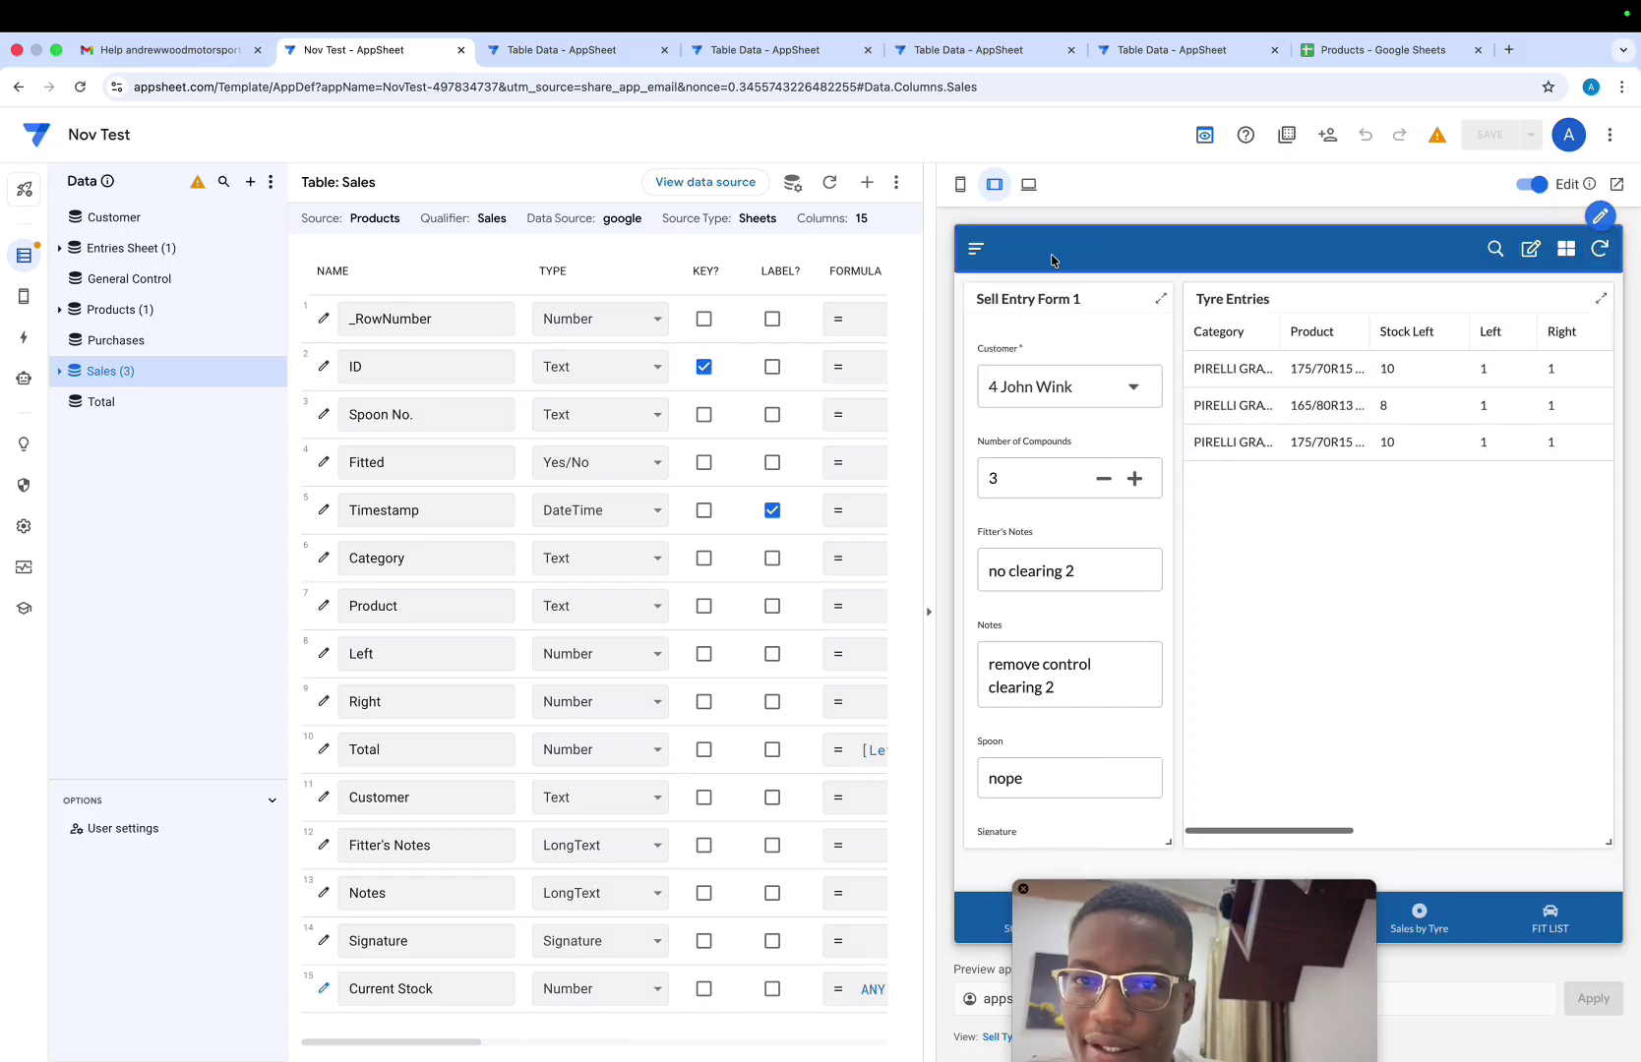
Clear the Timestamp through Spoon values (B2:H2) in the General Control sheet of the Products spreadsheet, keeping the ID
{"action": "left_click", "coordinate": [1337, 61]}
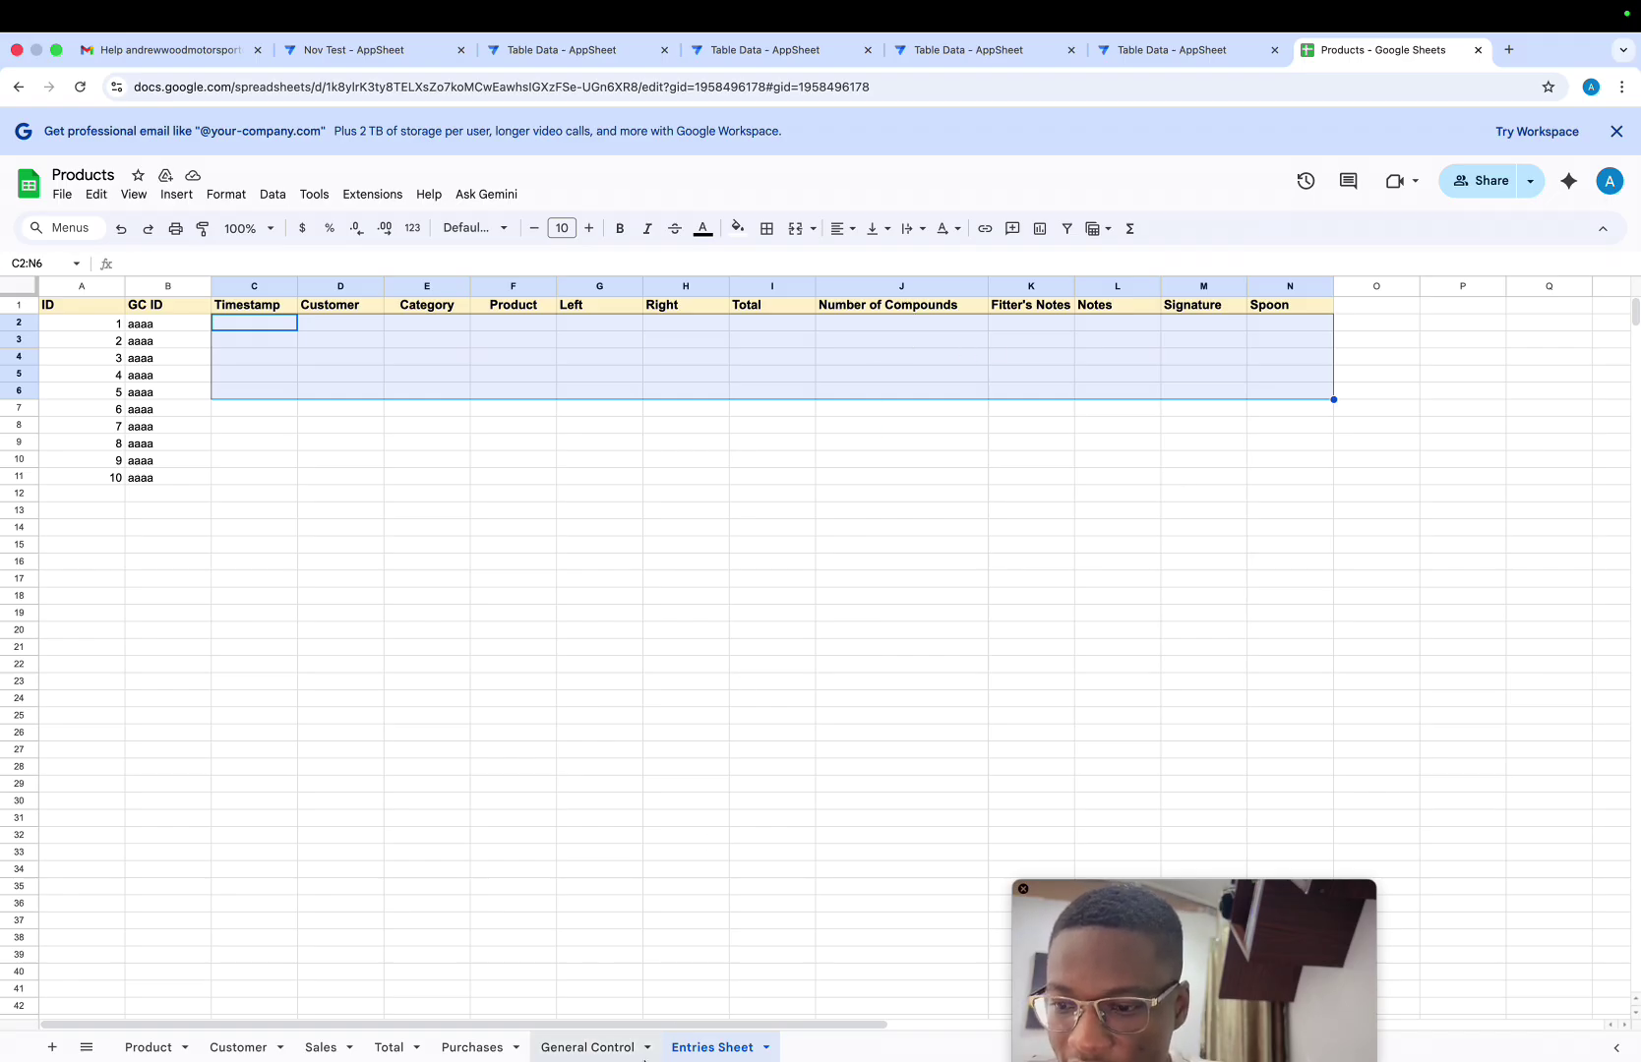
{"action": "left_click", "coordinate": [602, 1048]}
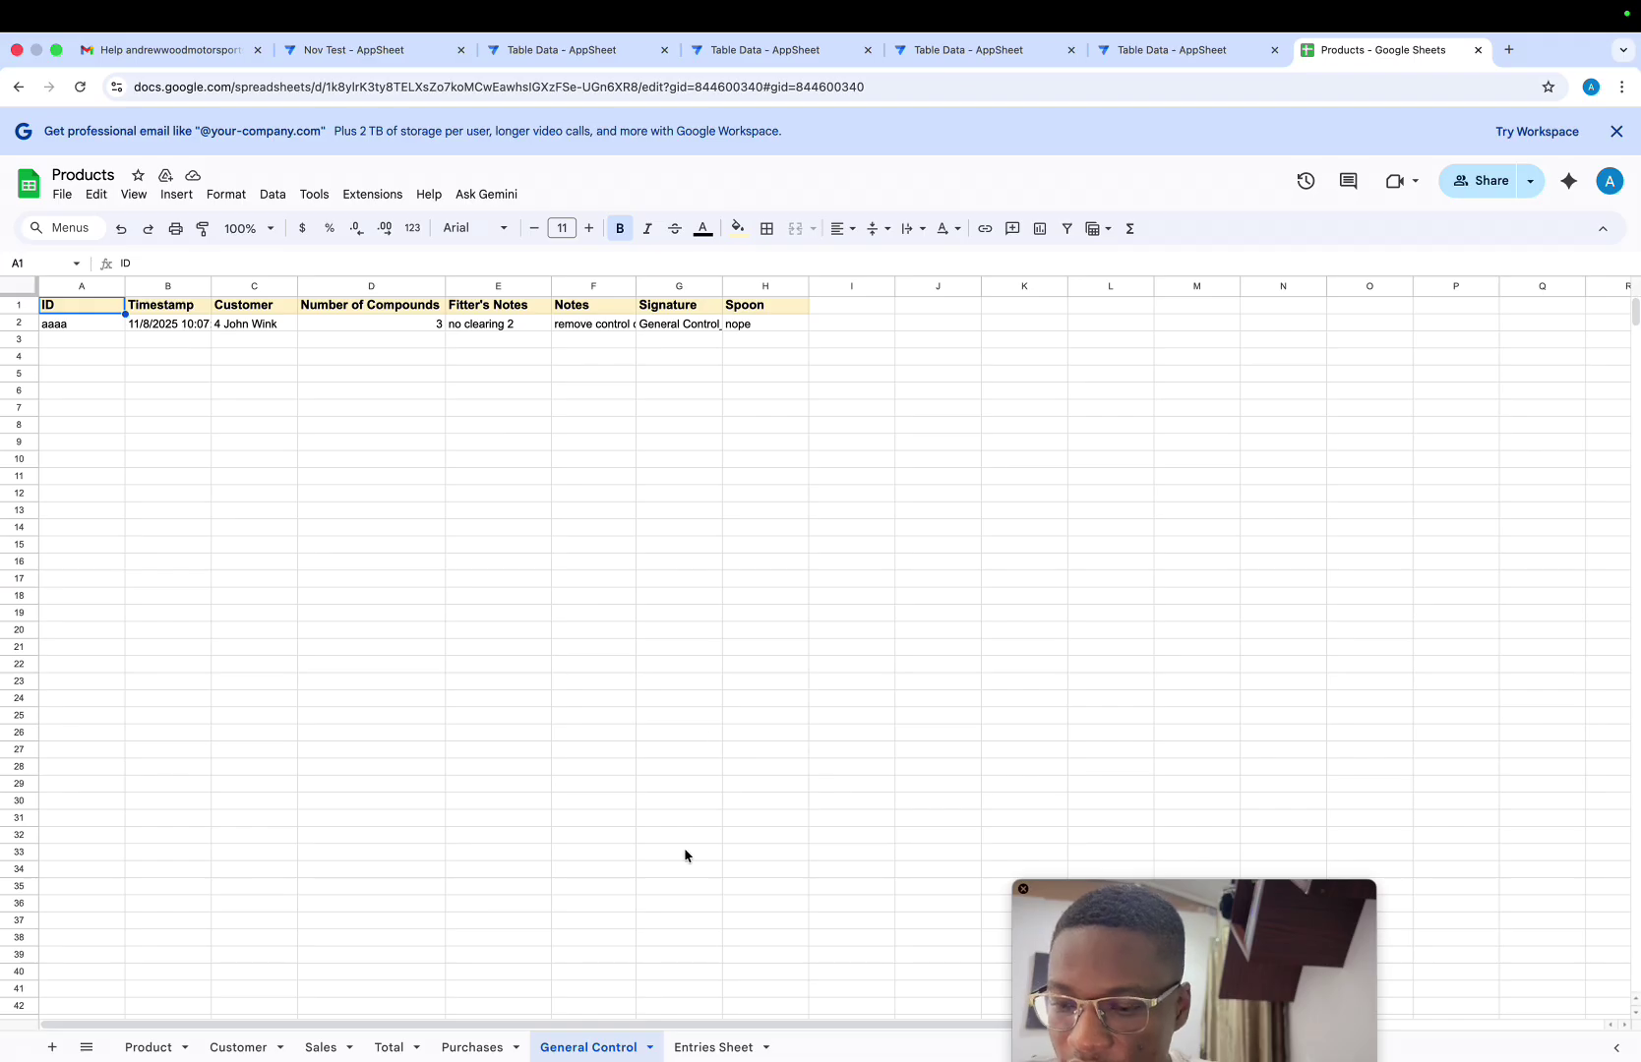
{"action": "left_click", "coordinate": [194, 331]}
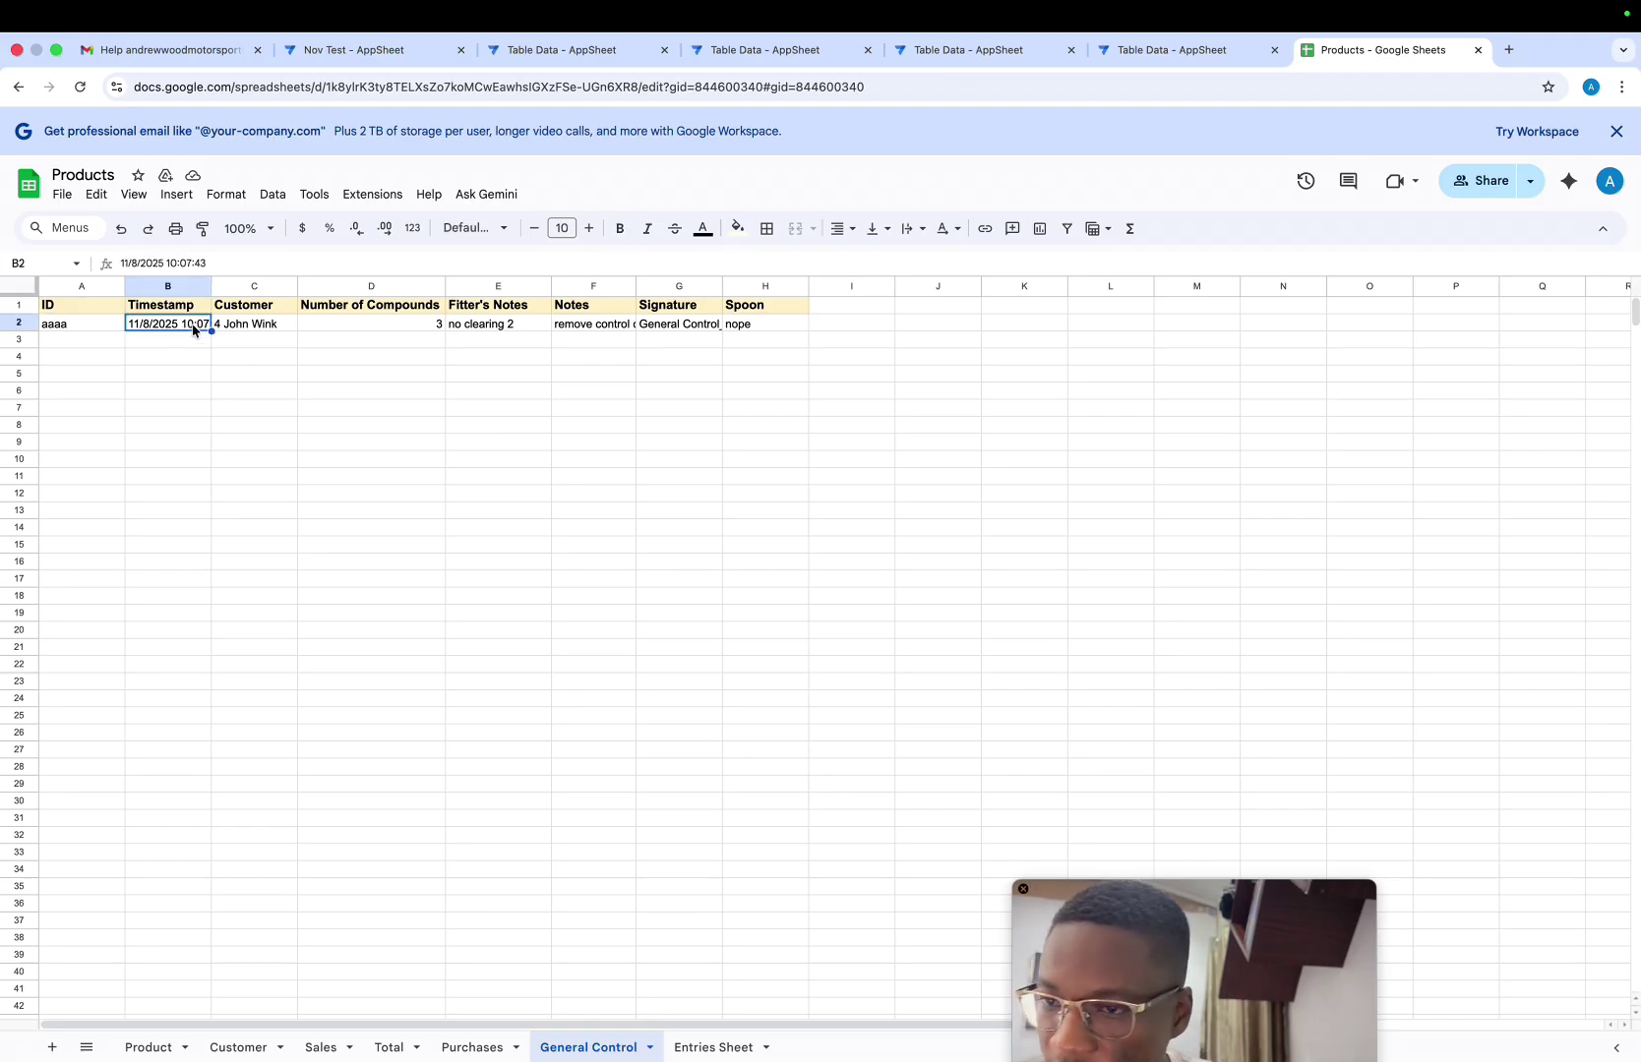
{"action": "key", "text": "ctrl+shift+Right"}
{"action": "key", "text": "Delete"}
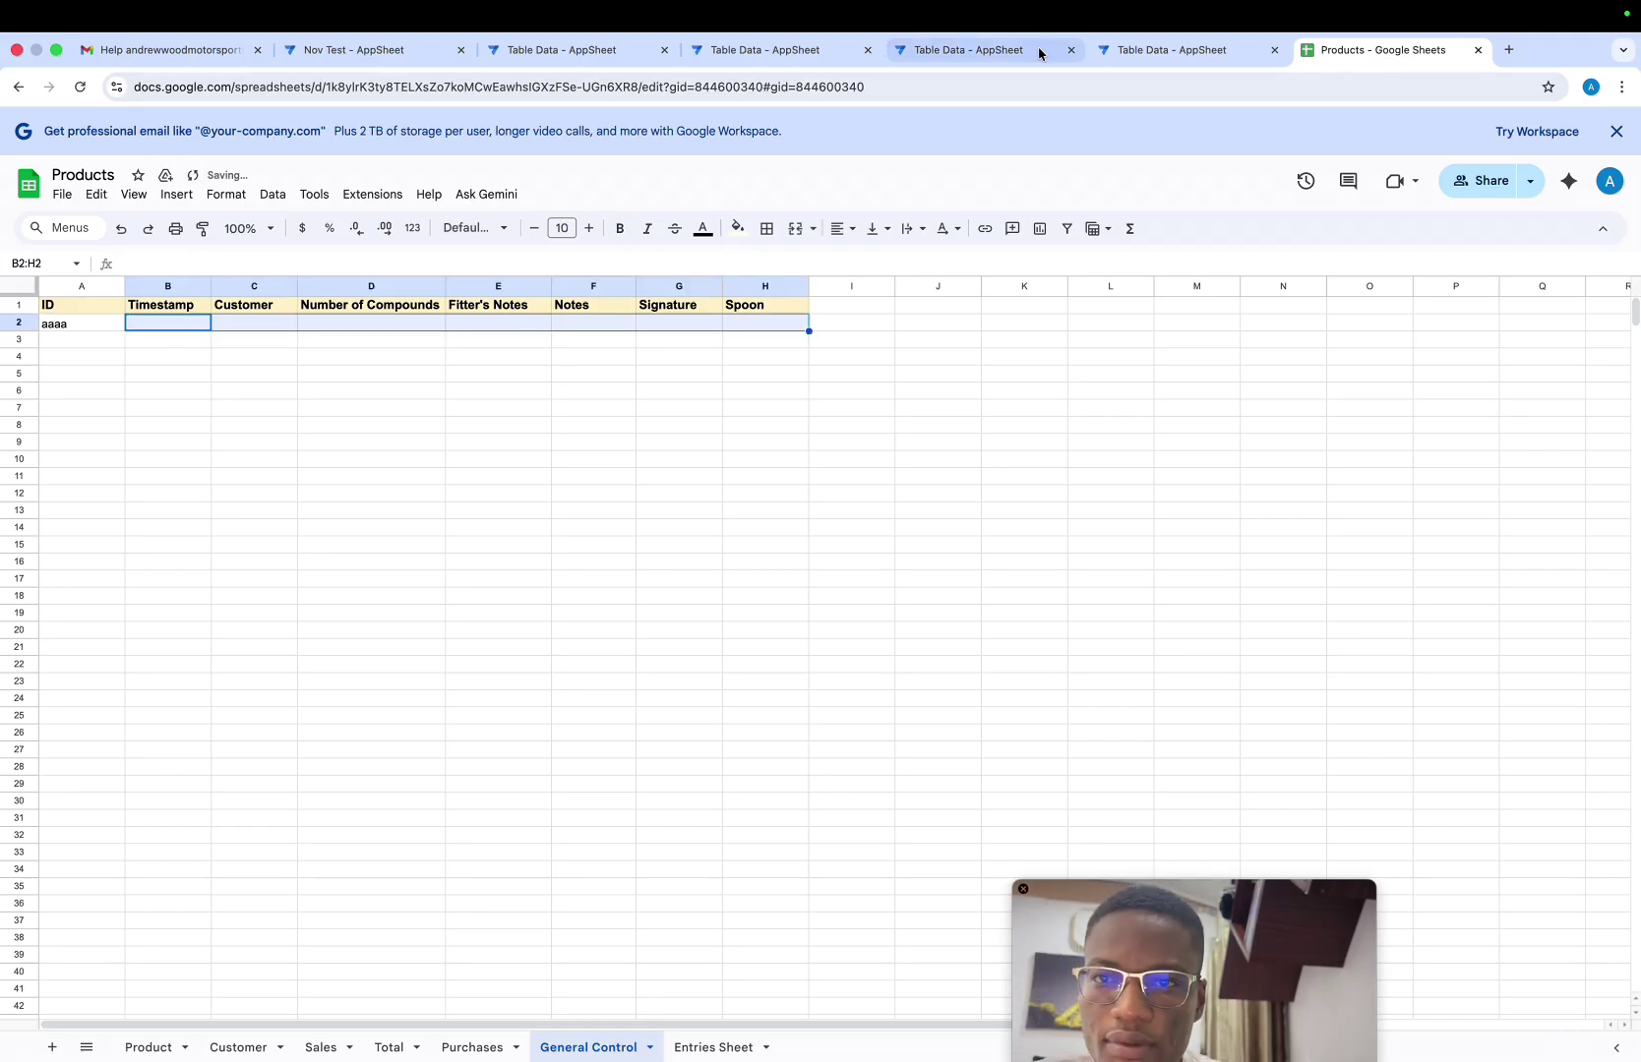
Return to AppSheet, sync the preview, reload the Nov Test editor and show the preview in tablet layout
{"action": "left_click", "coordinate": [421, 53]}
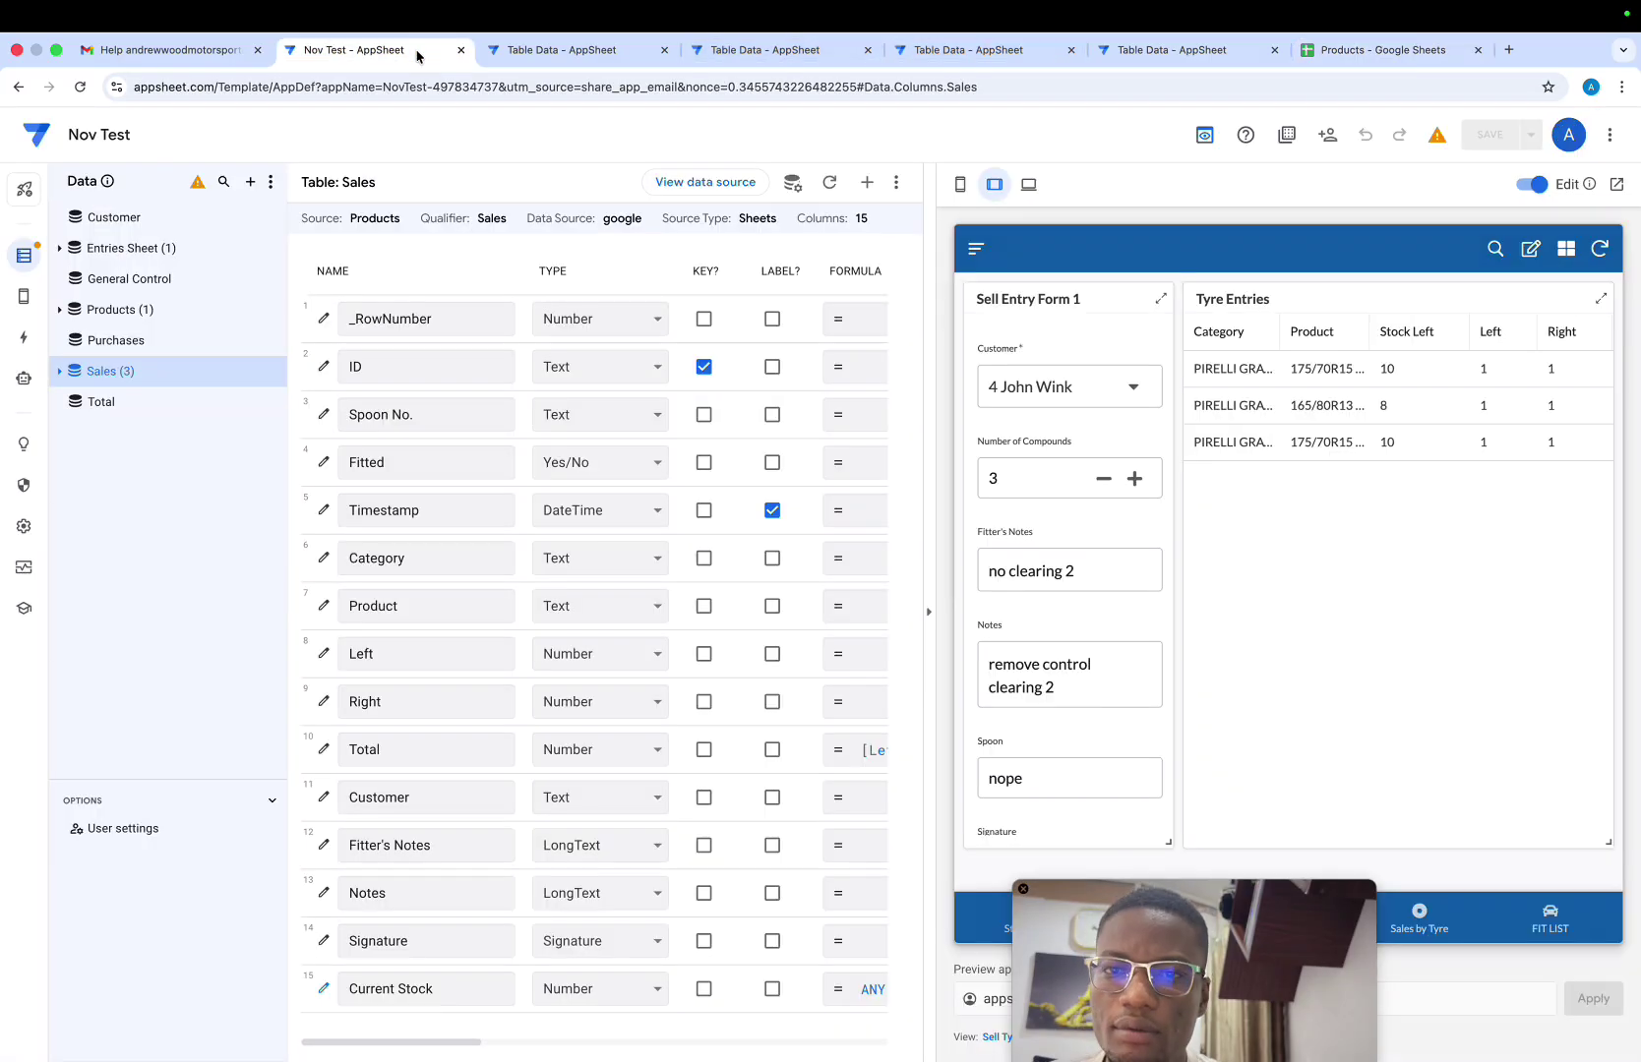
{"action": "left_click", "coordinate": [1597, 249]}
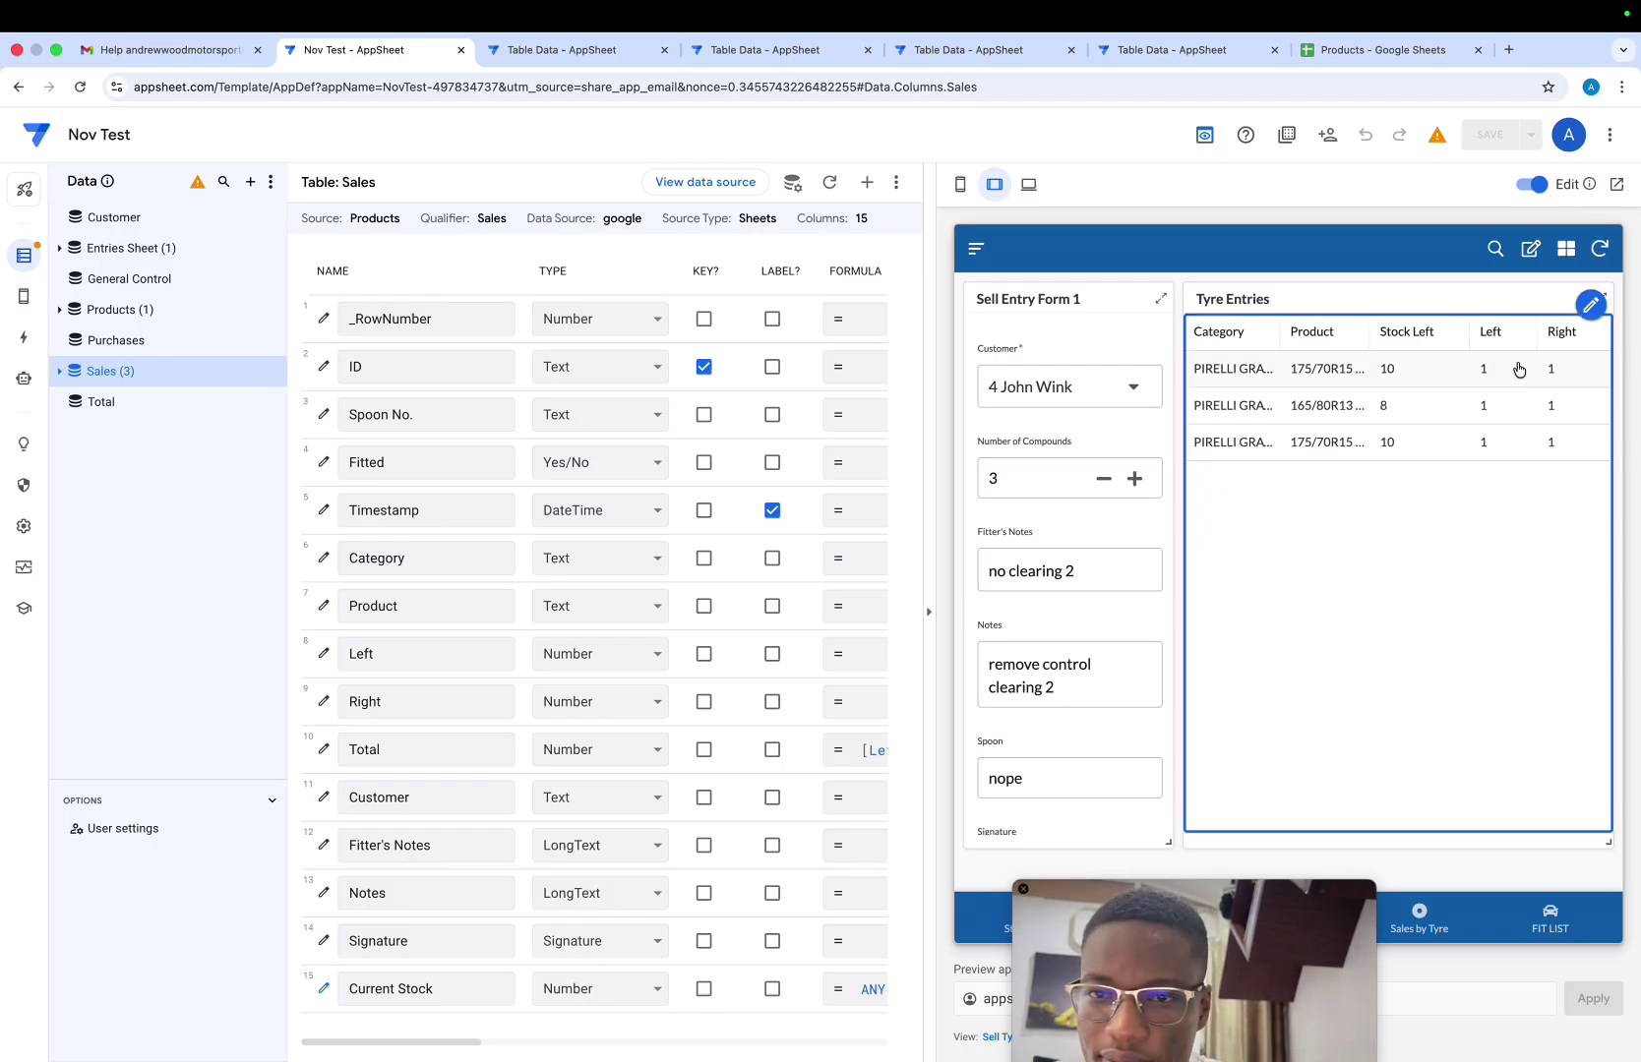
{"action": "left_click", "coordinate": [960, 184]}
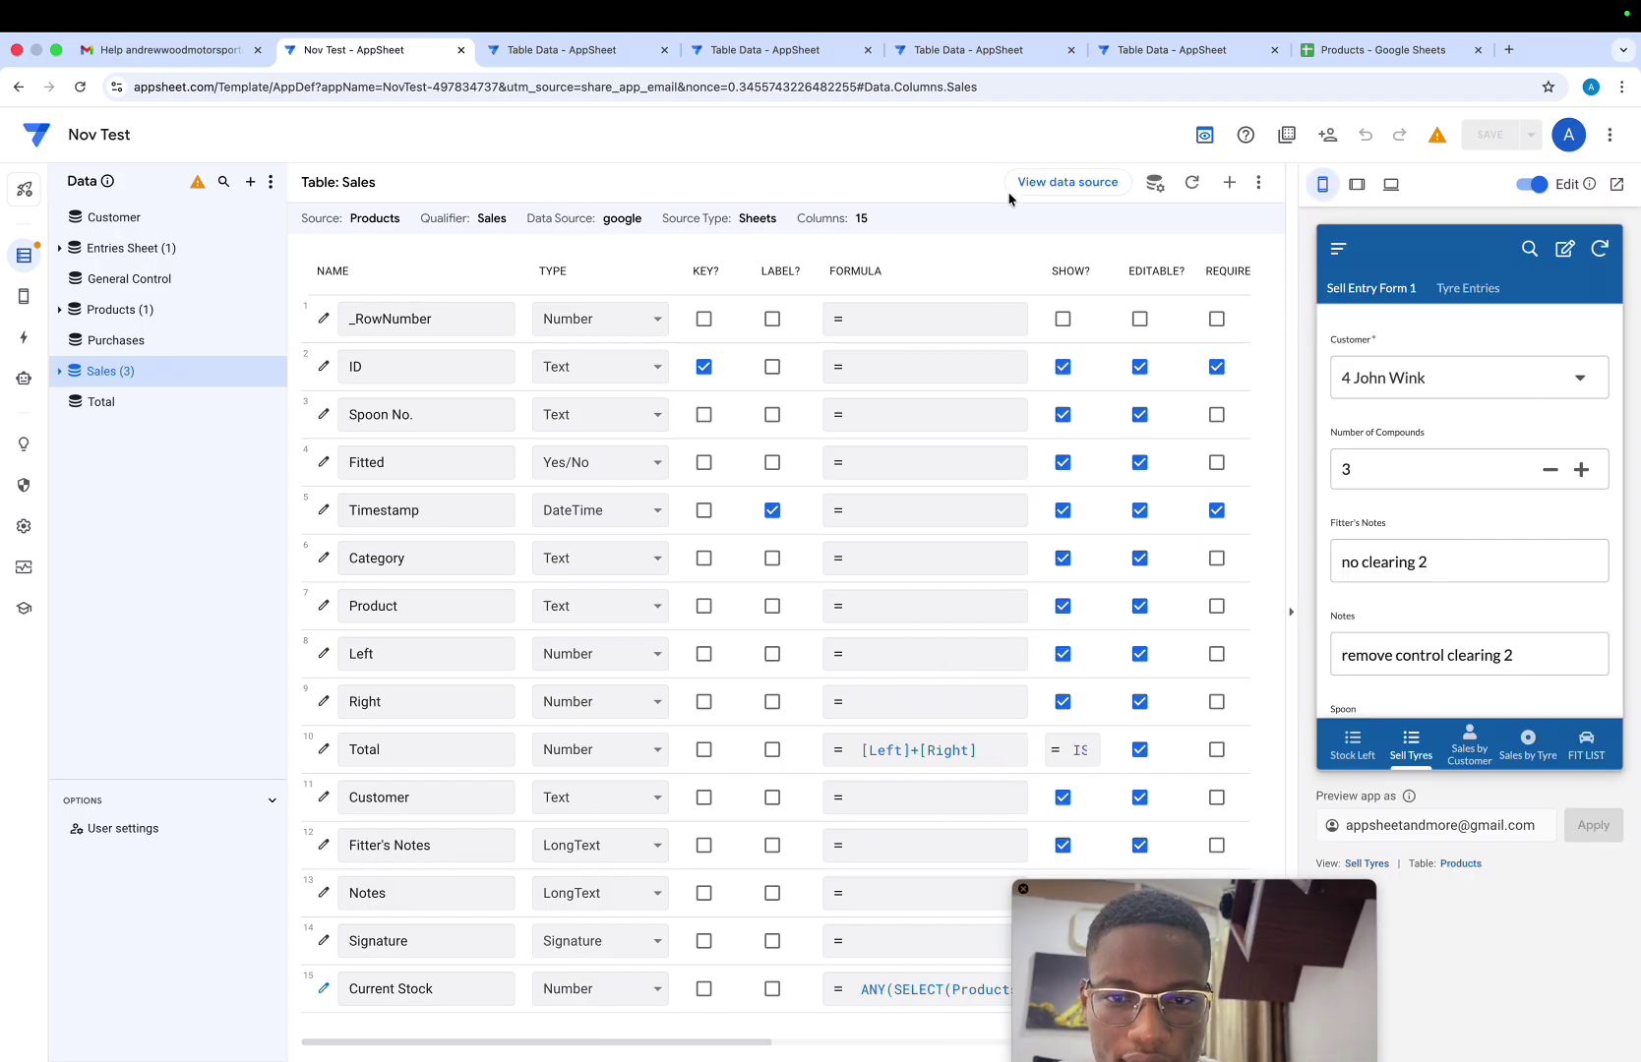
{"action": "scroll", "coordinate": [1589, 419], "scroll_direction": "down", "scroll_amount": 2}
{"action": "scroll", "coordinate": [1589, 419], "scroll_direction": "down", "scroll_amount": 3}
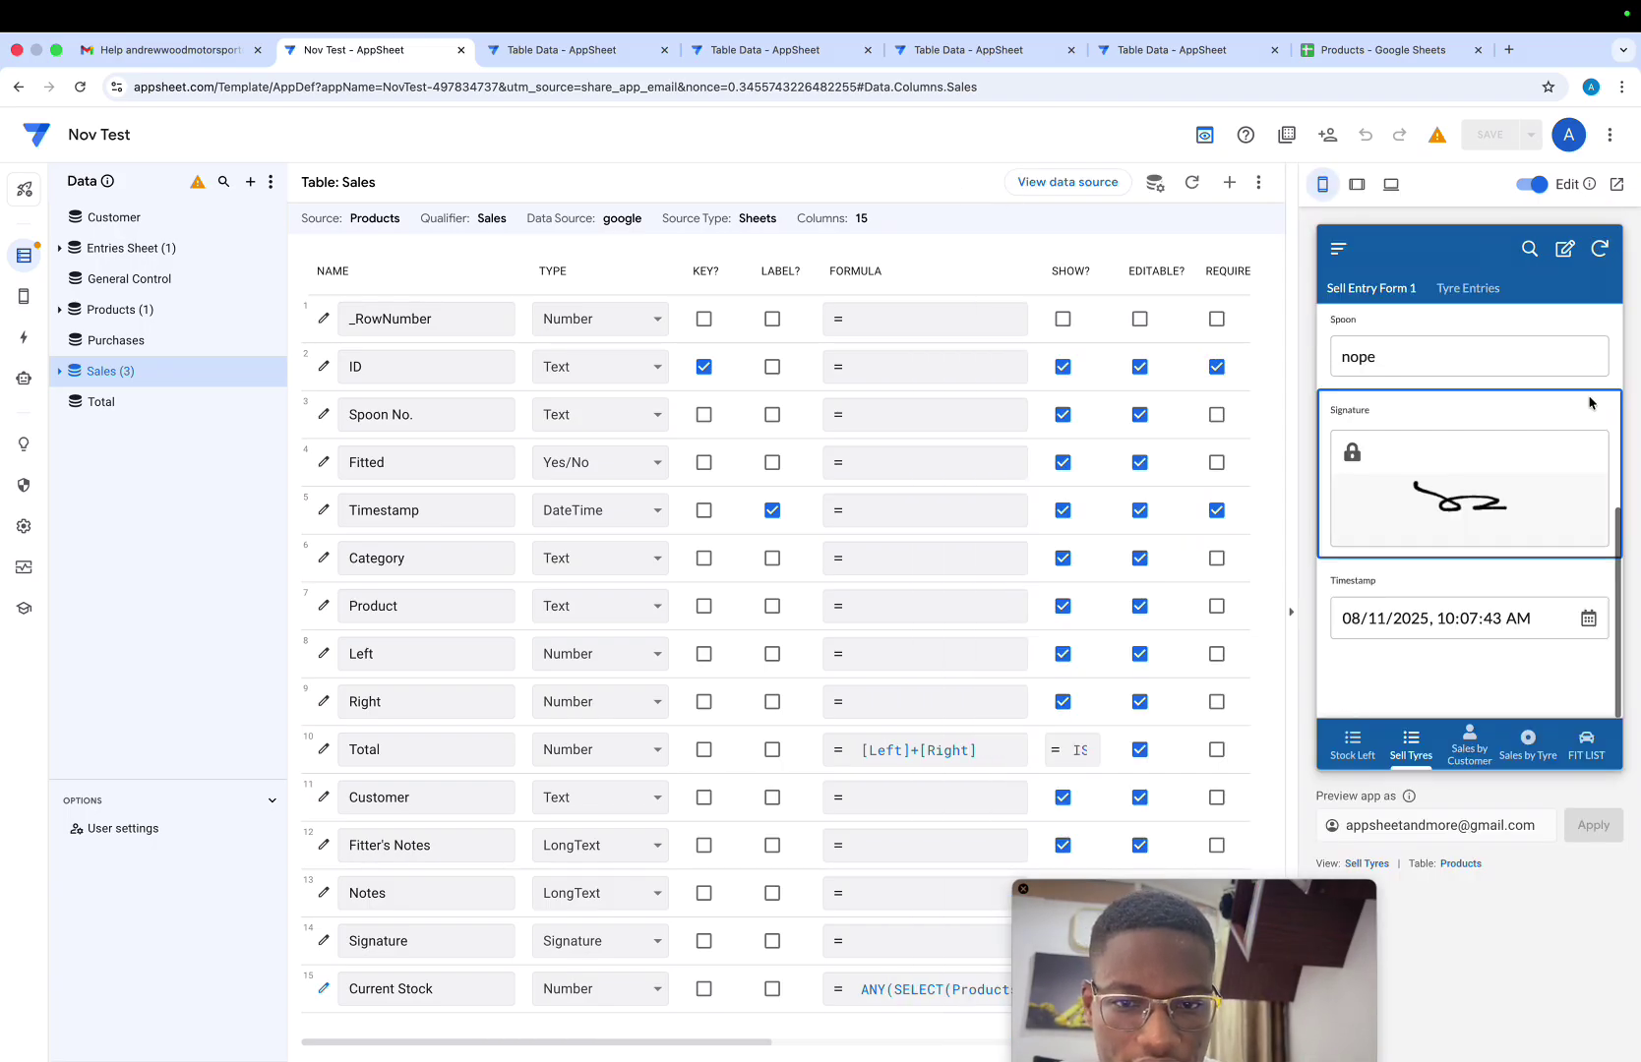
{"action": "left_click", "coordinate": [1610, 249]}
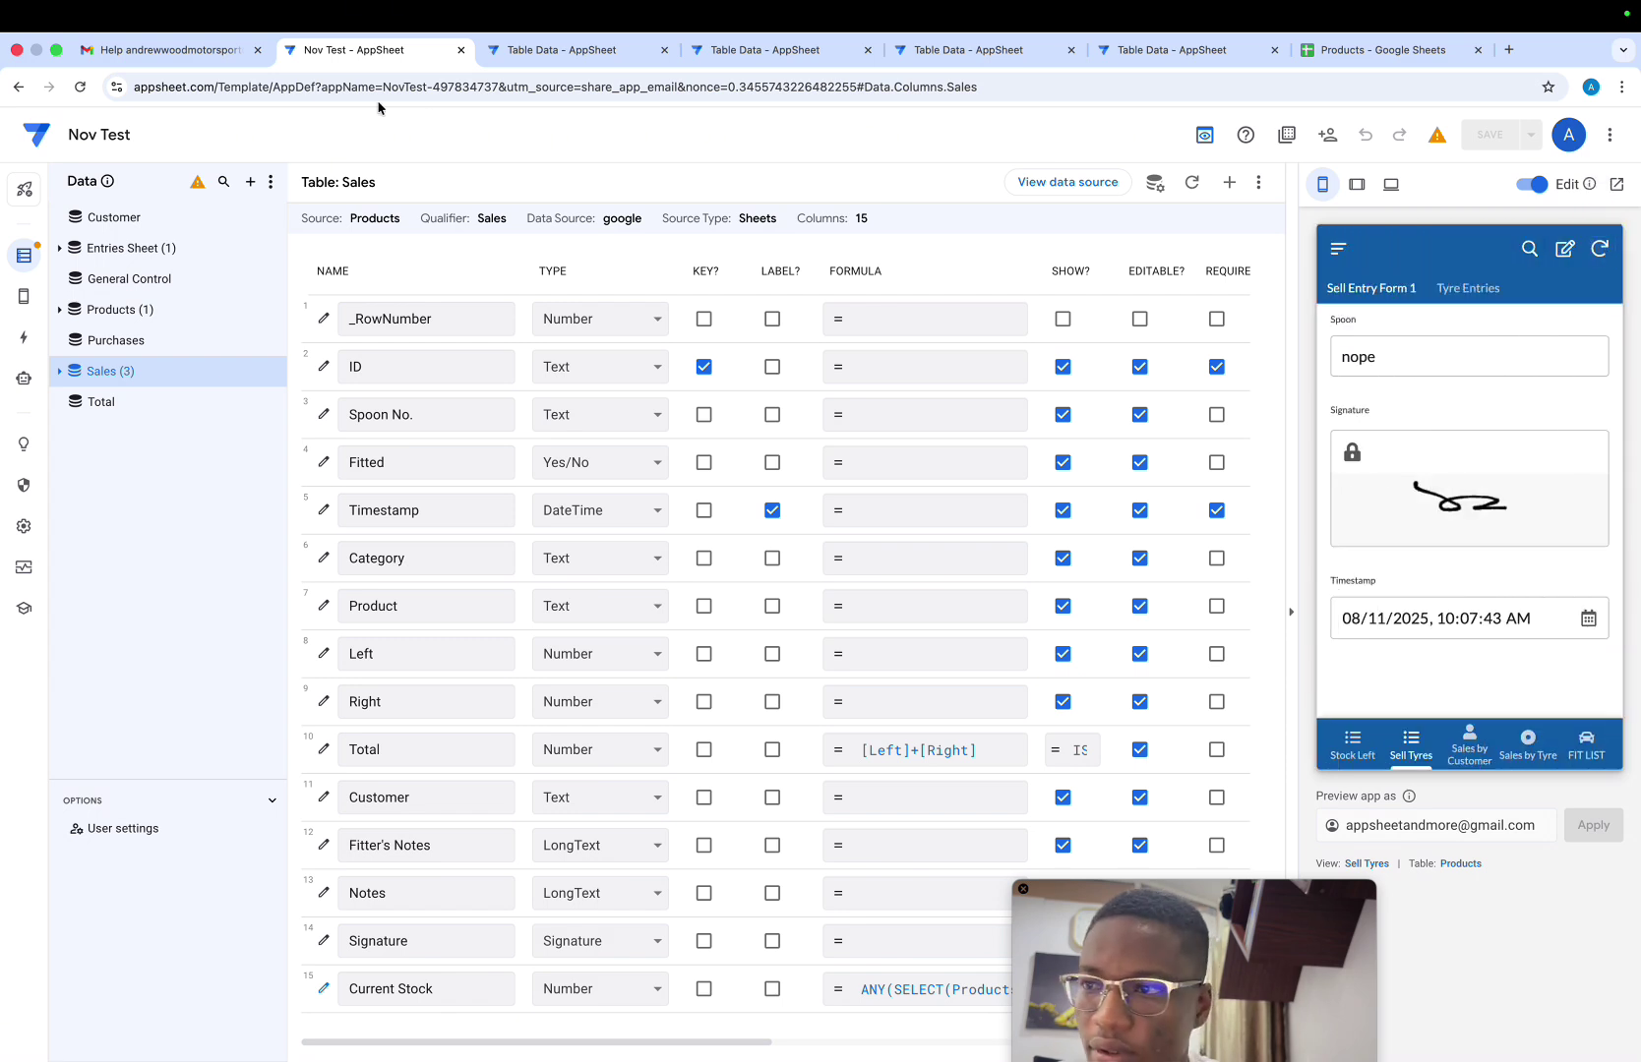
{"action": "left_click", "coordinate": [82, 89]}
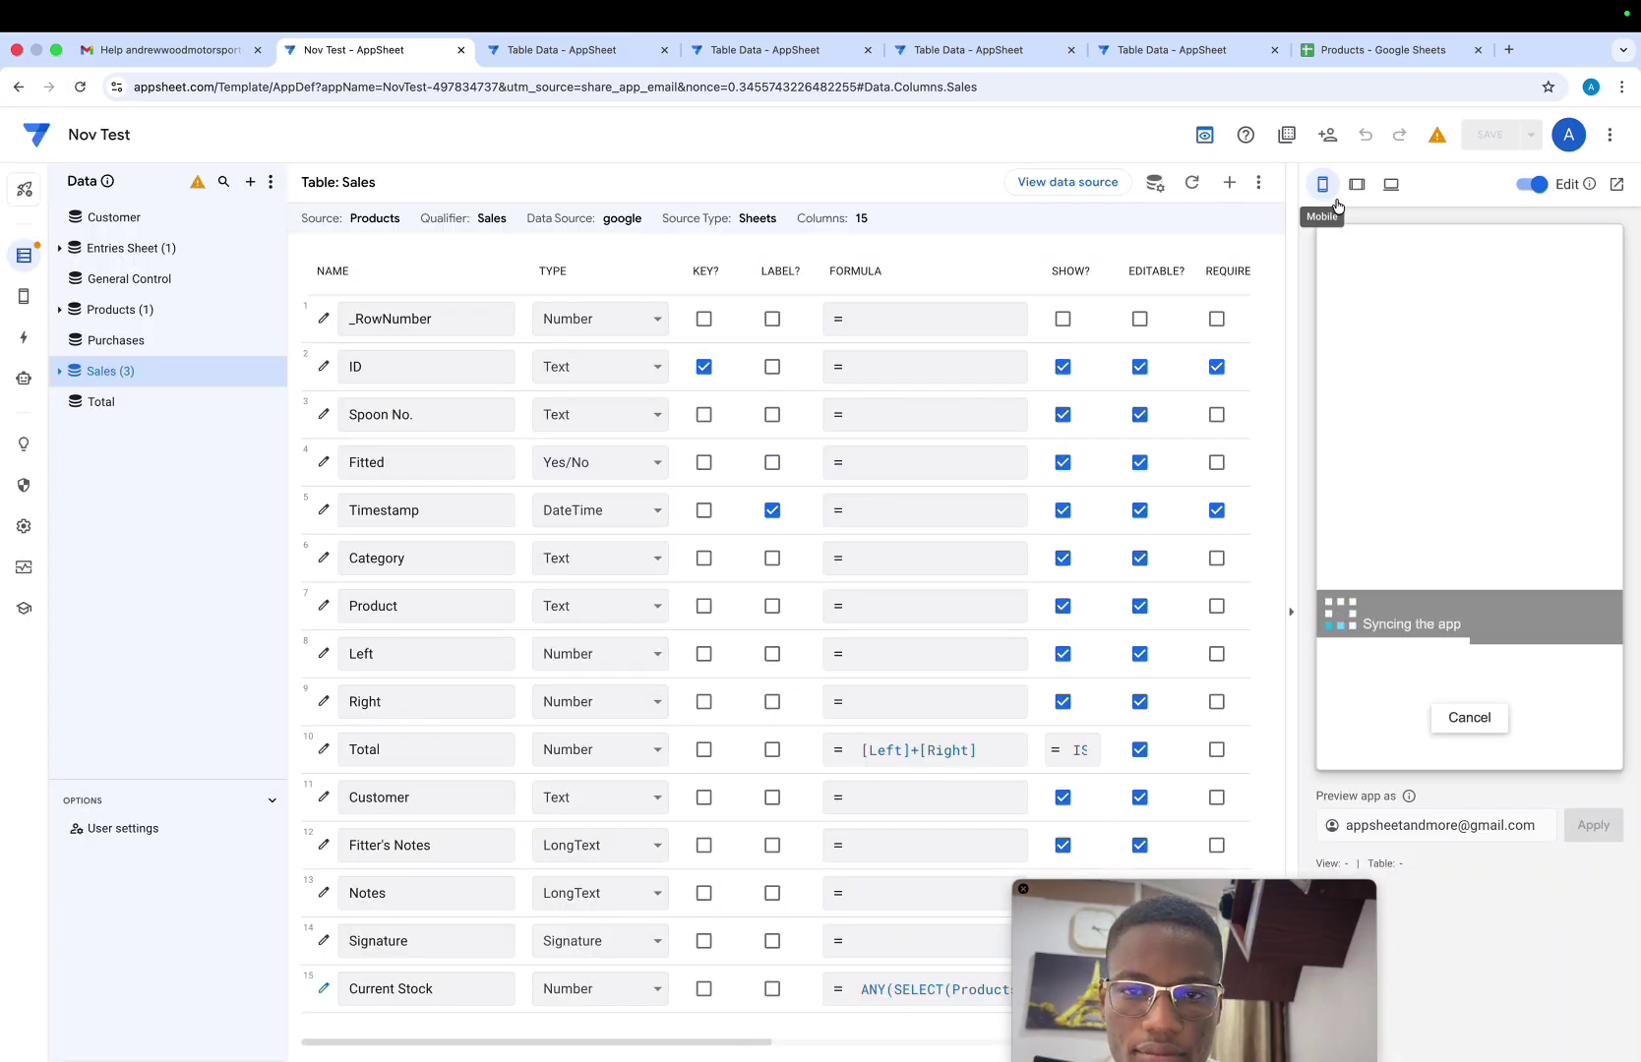
{"action": "left_click", "coordinate": [1354, 196]}
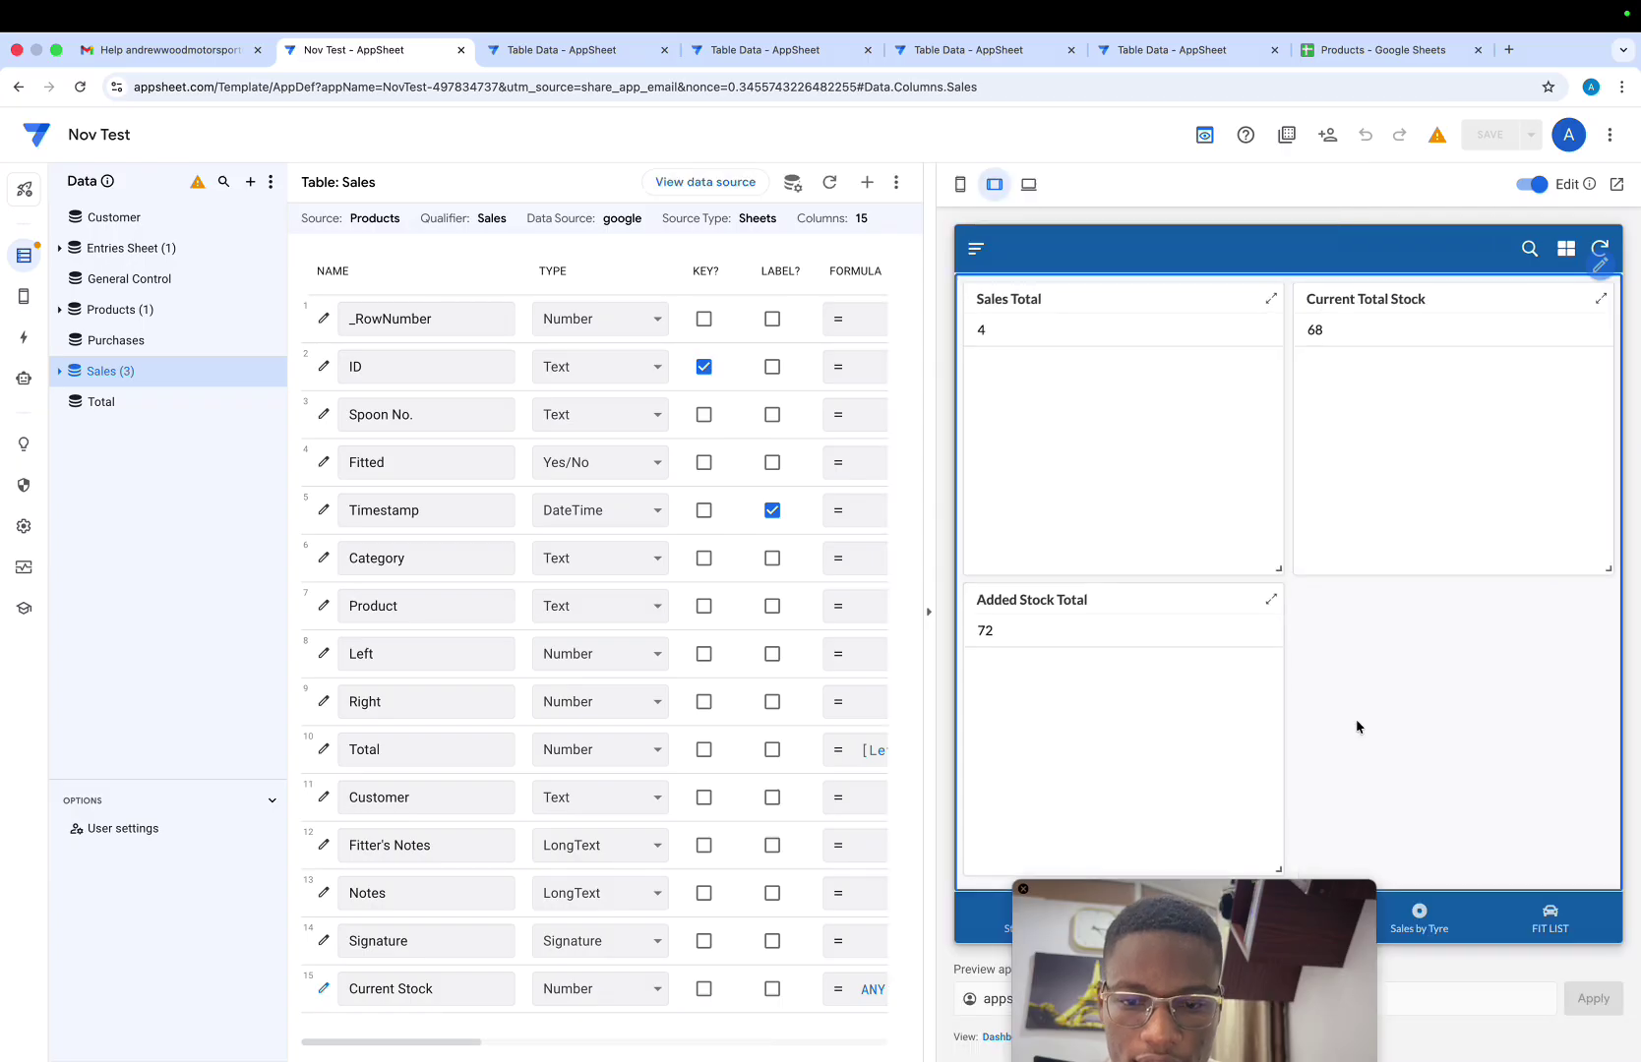
Open the Sell Tyres view and choose the fourth listed customer in the blank sell entry form
{"action": "left_click", "coordinate": [1149, 916]}
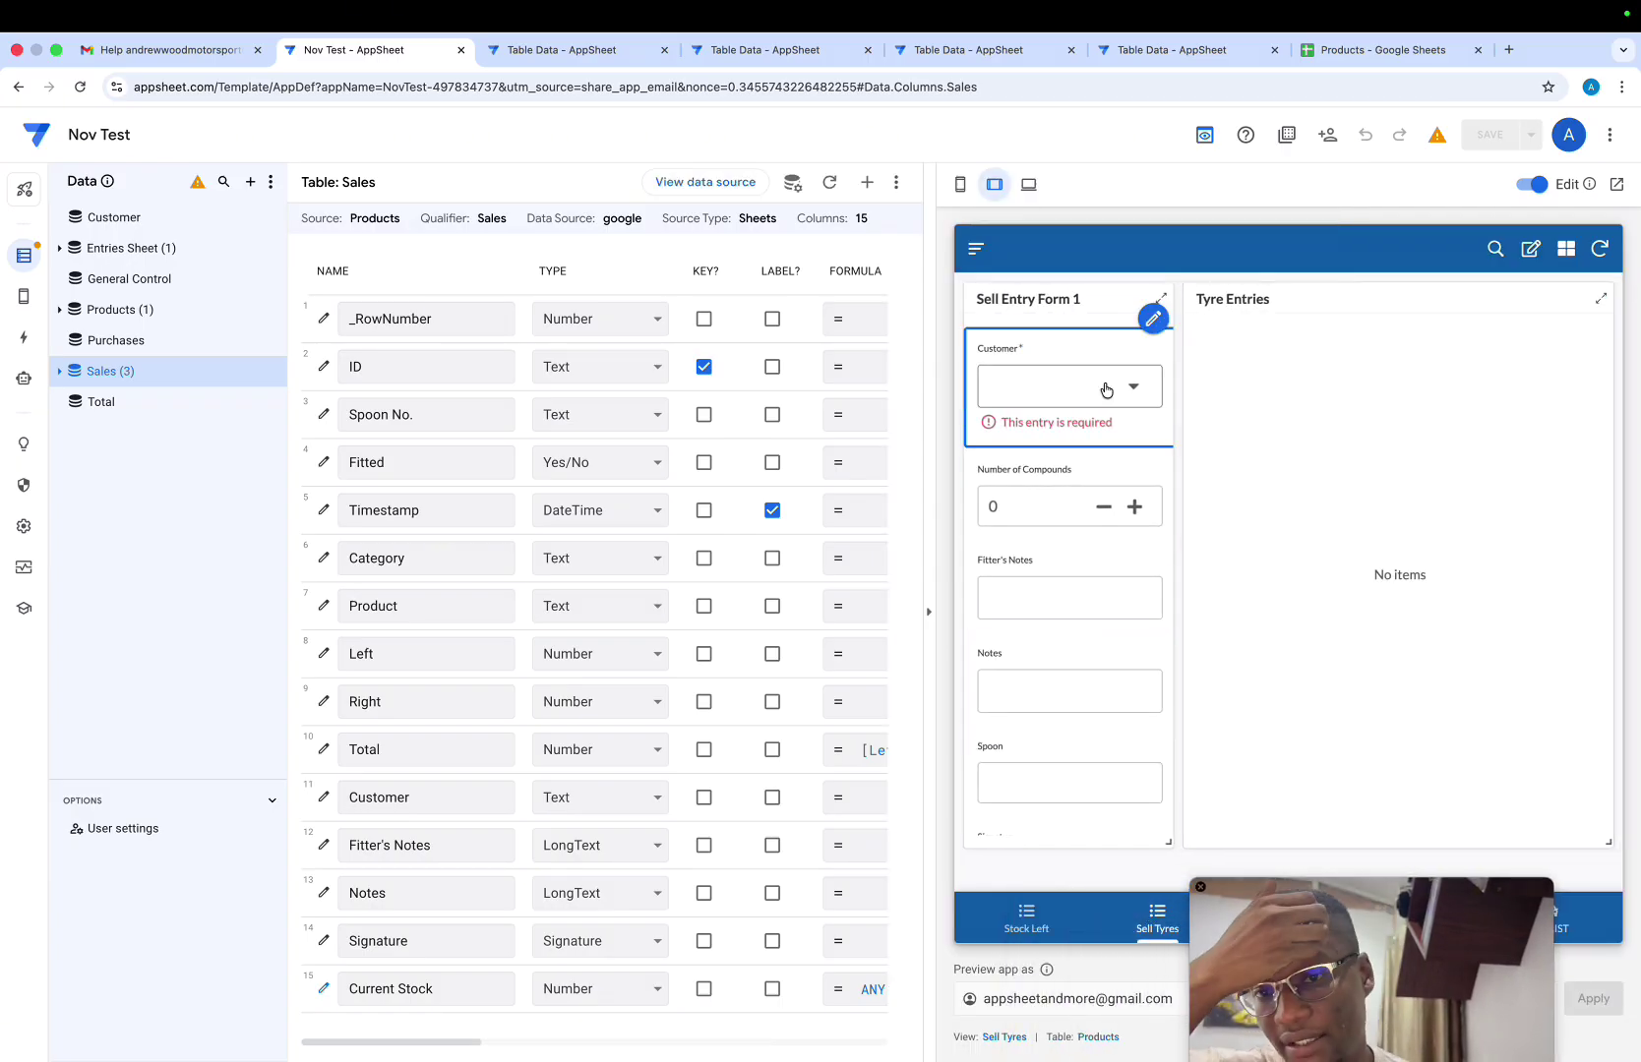
{"action": "left_click", "coordinate": [1106, 389]}
{"action": "left_click", "coordinate": [1105, 474]}
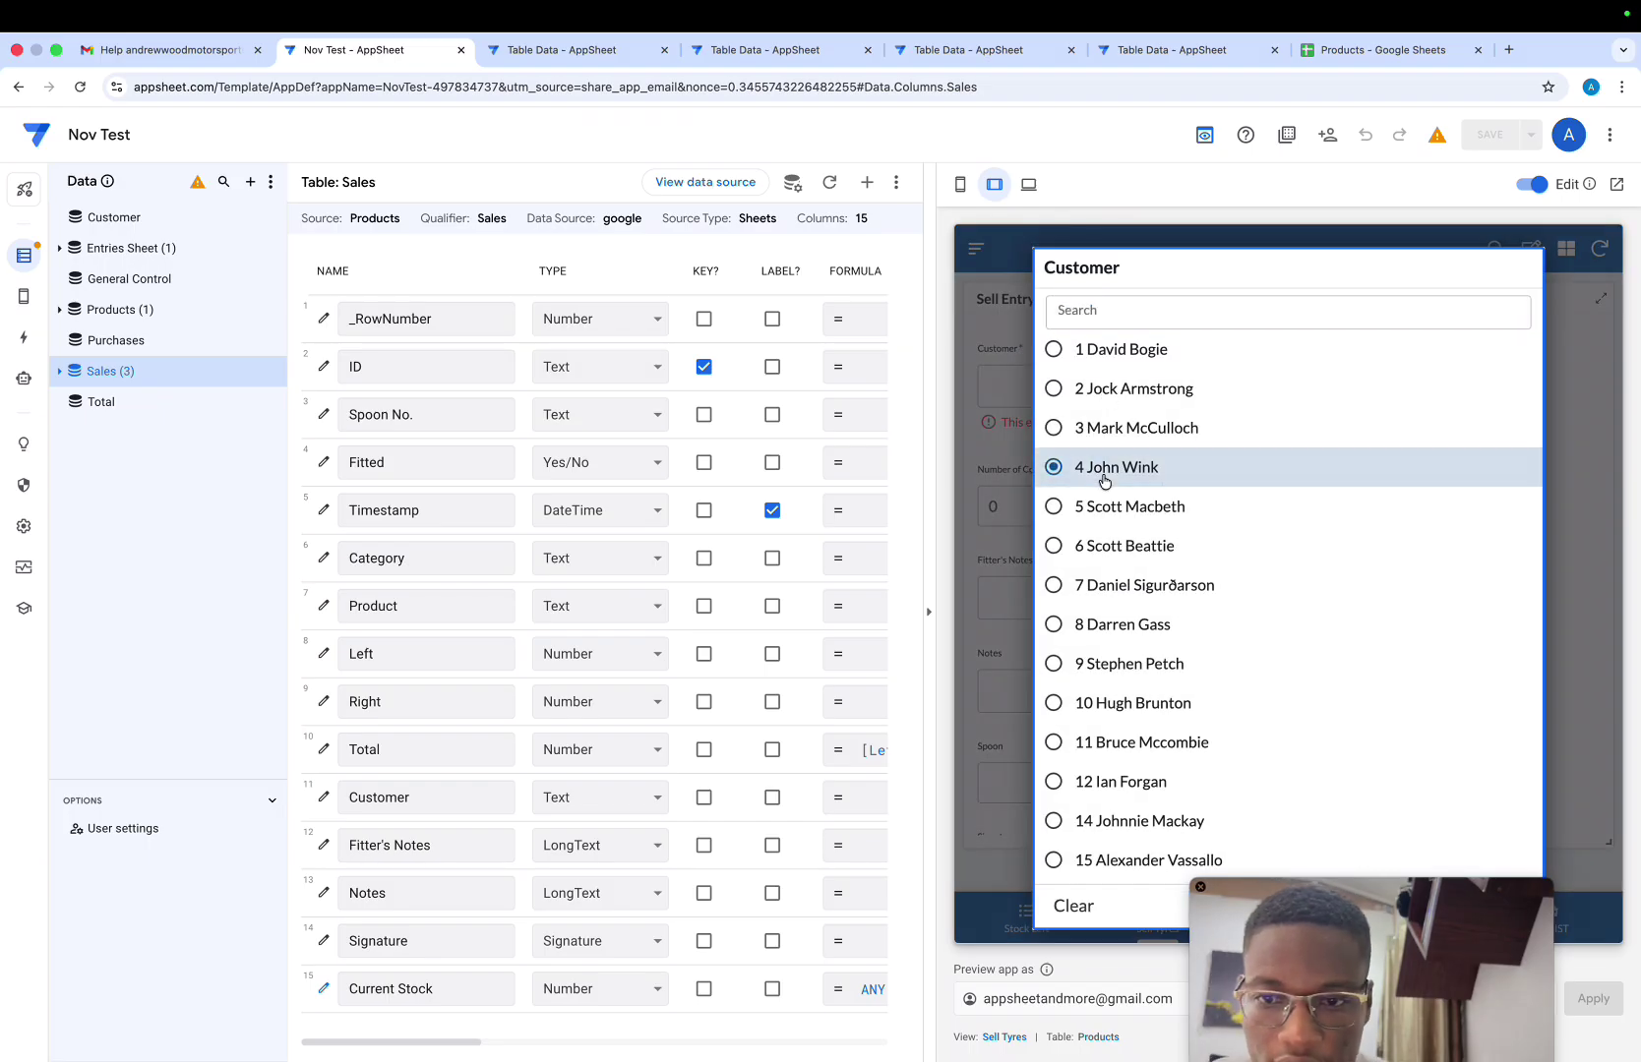
Fill the sell entry form with 3 compounds, fitter's notes "Testing Key solution", notes "made rowid key" and spoon 2
{"action": "left_click", "coordinate": [1037, 482]}
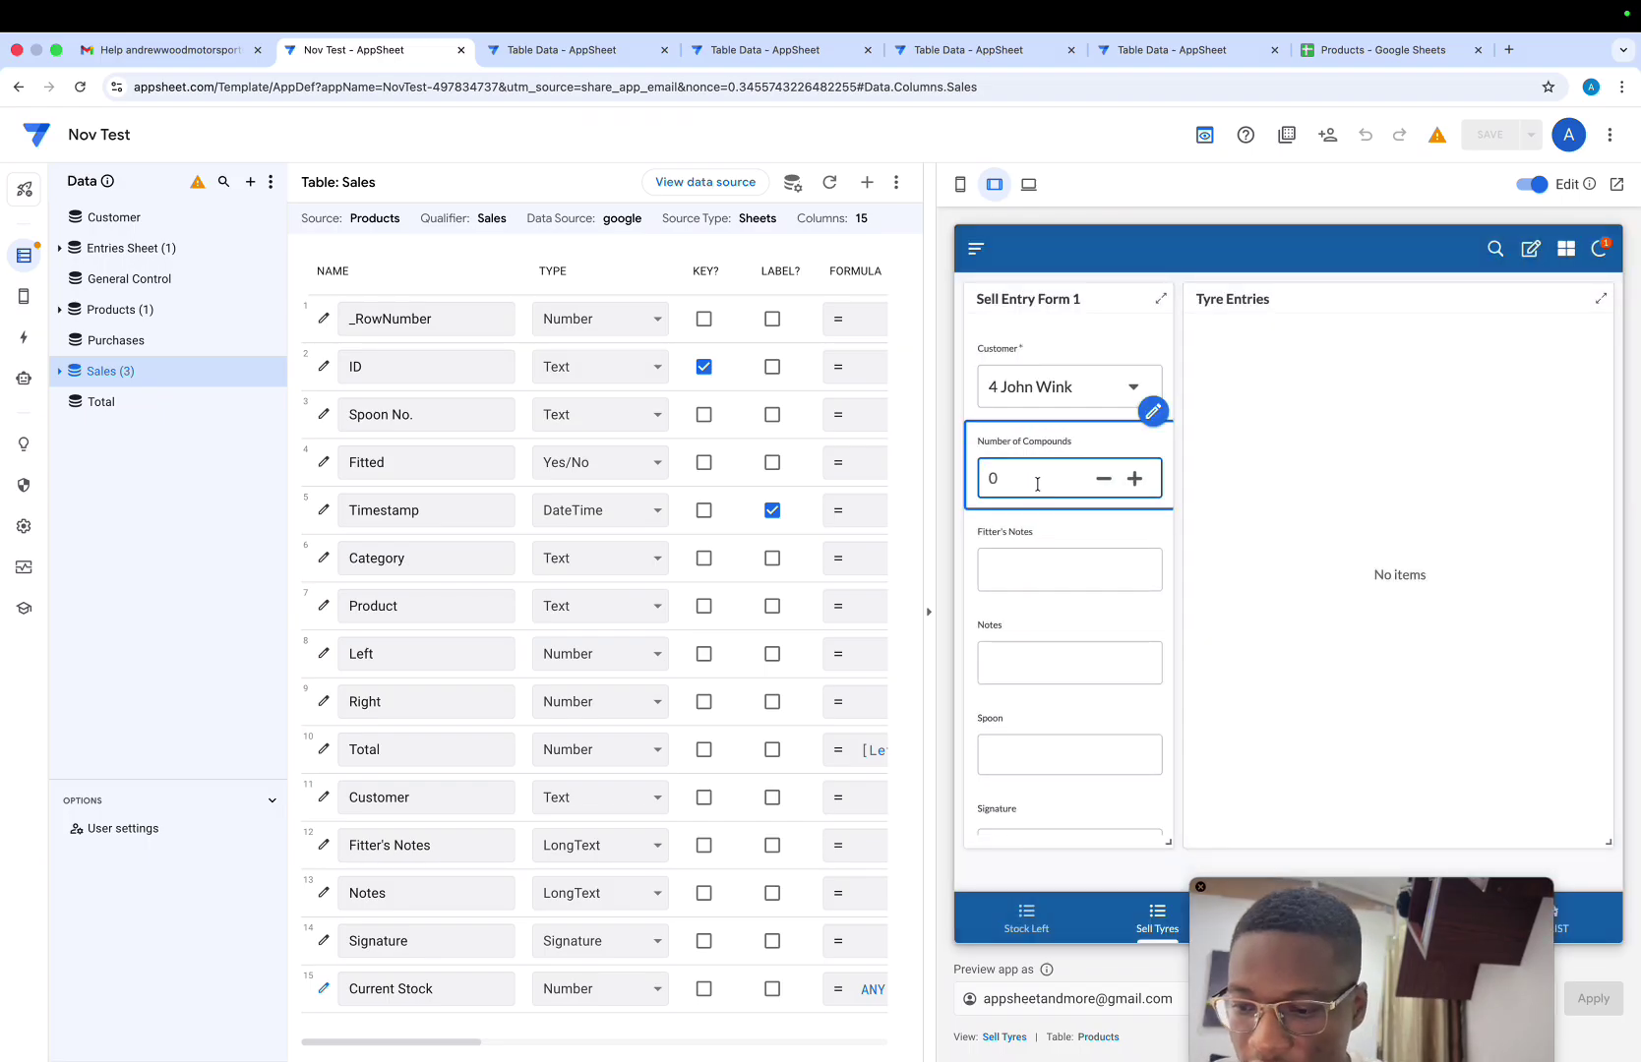
{"action": "type", "text": "3"}
{"action": "left_click", "coordinate": [1034, 557]}
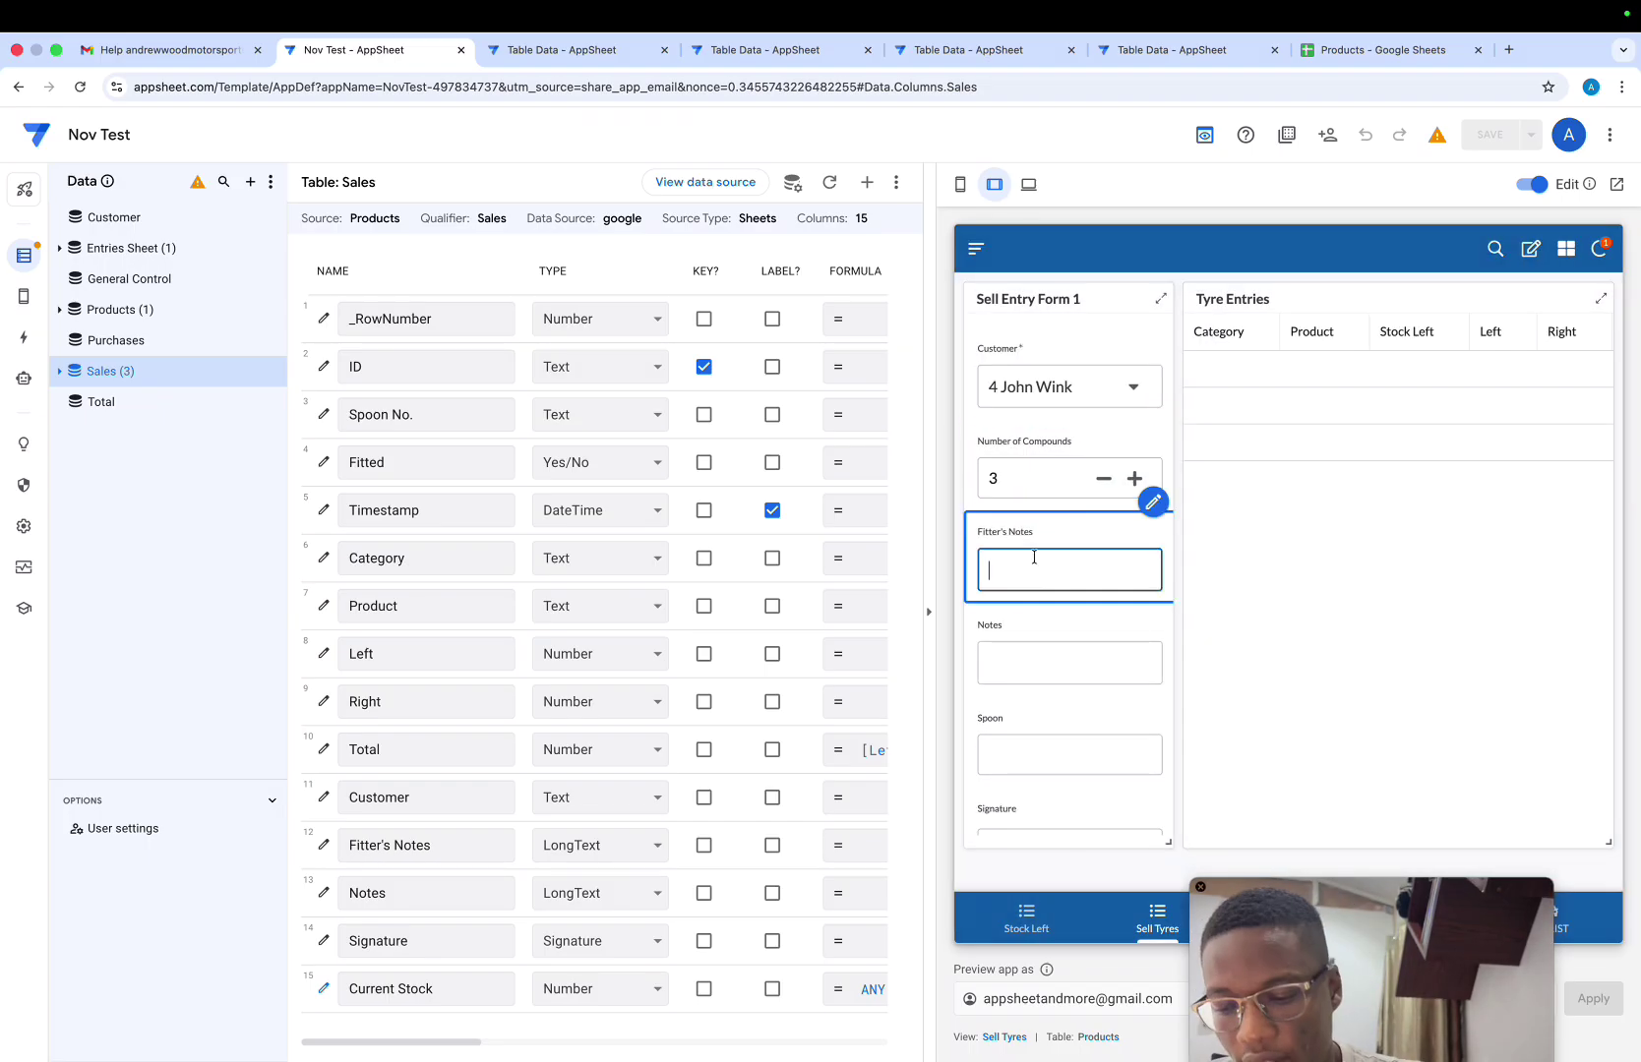
{"action": "type", "text": "Testing Key solution"}
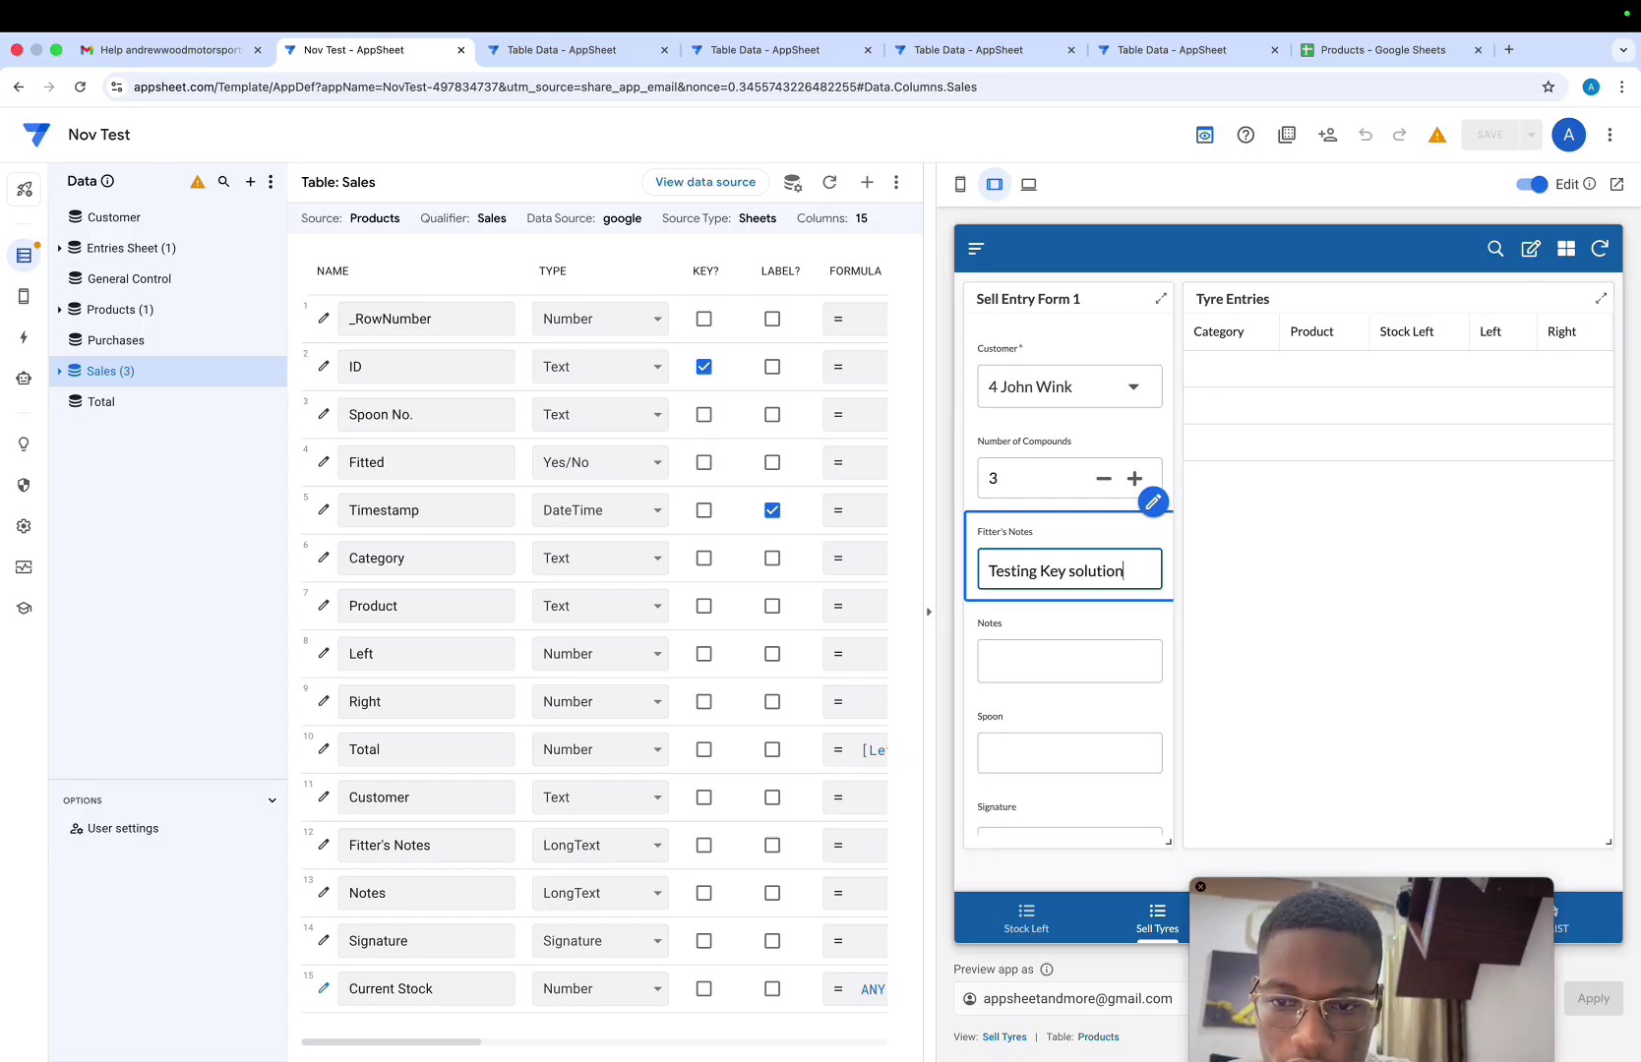
{"action": "left_click", "coordinate": [1015, 651]}
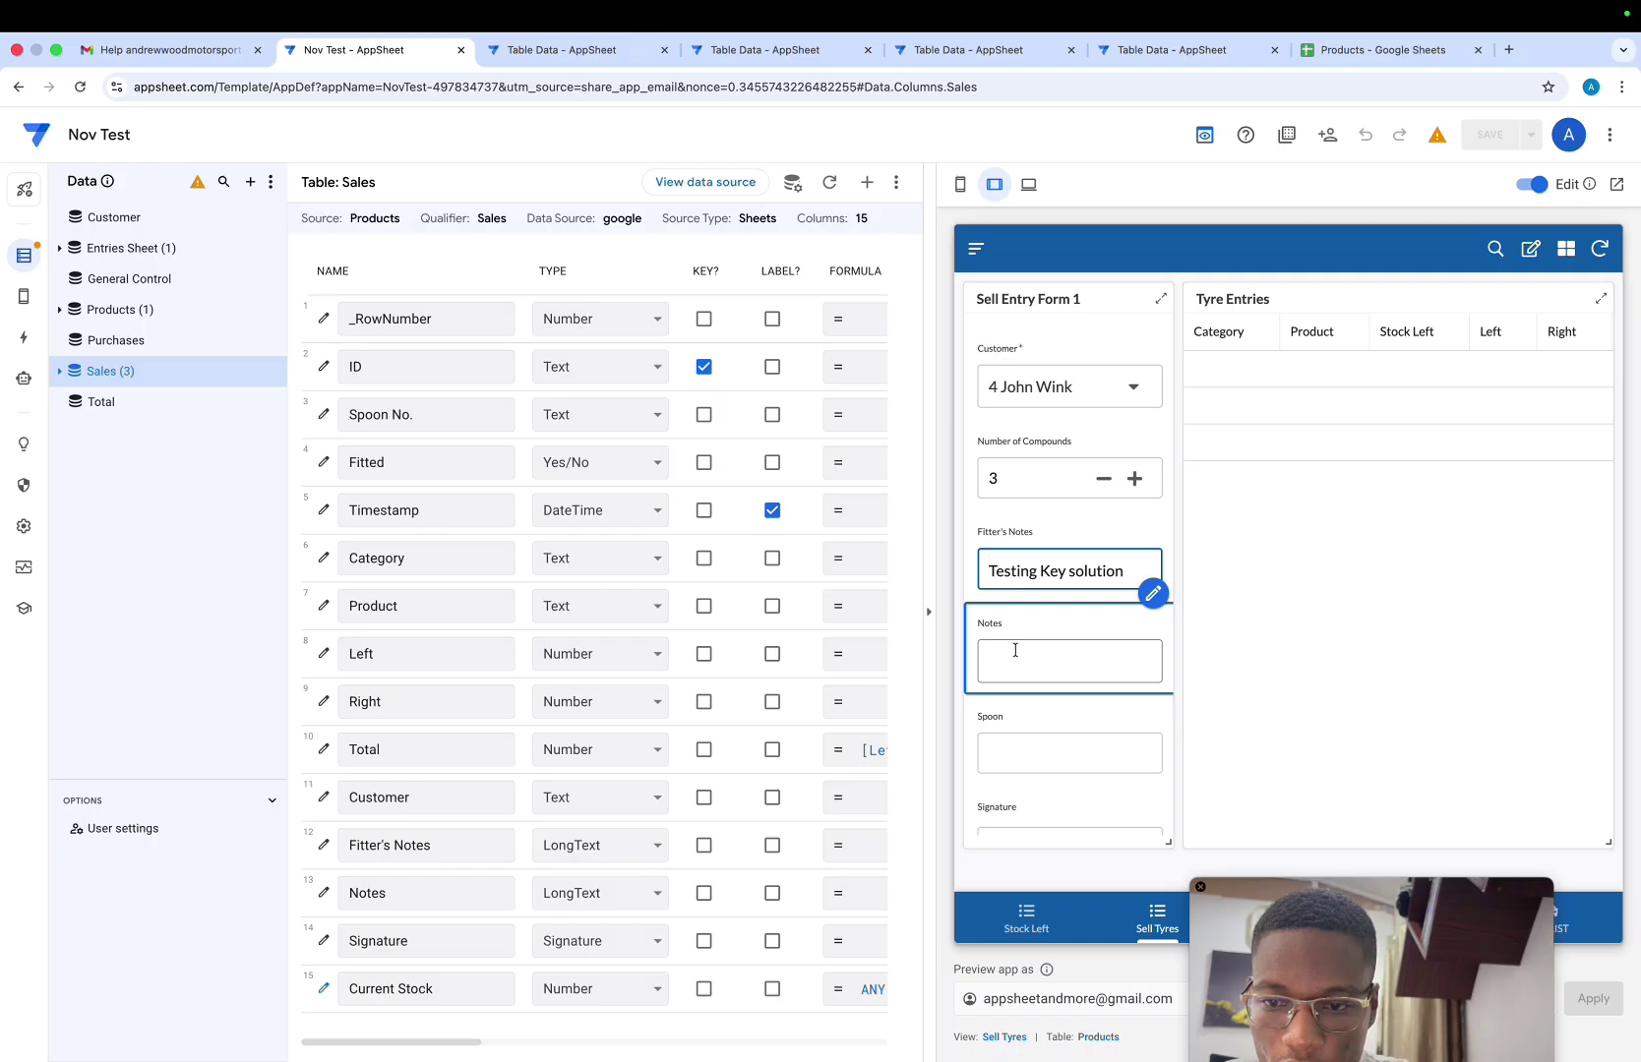
{"action": "type", "text": "made rowid key"}
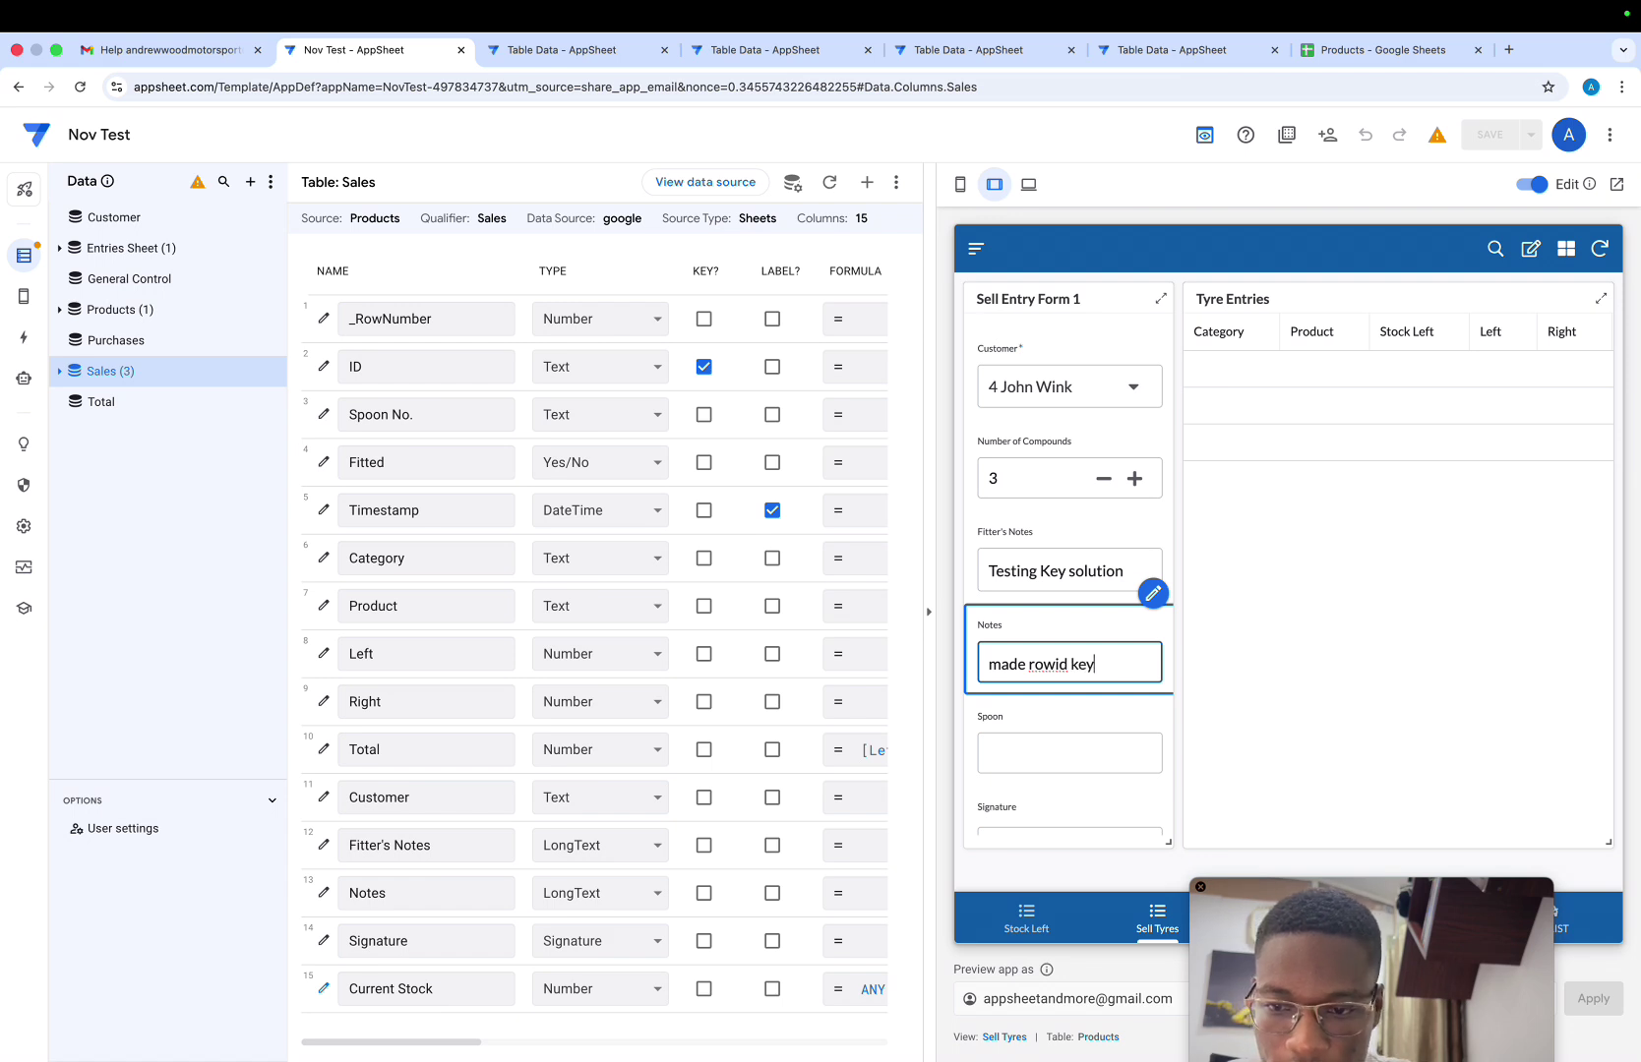
{"action": "left_click", "coordinate": [991, 754]}
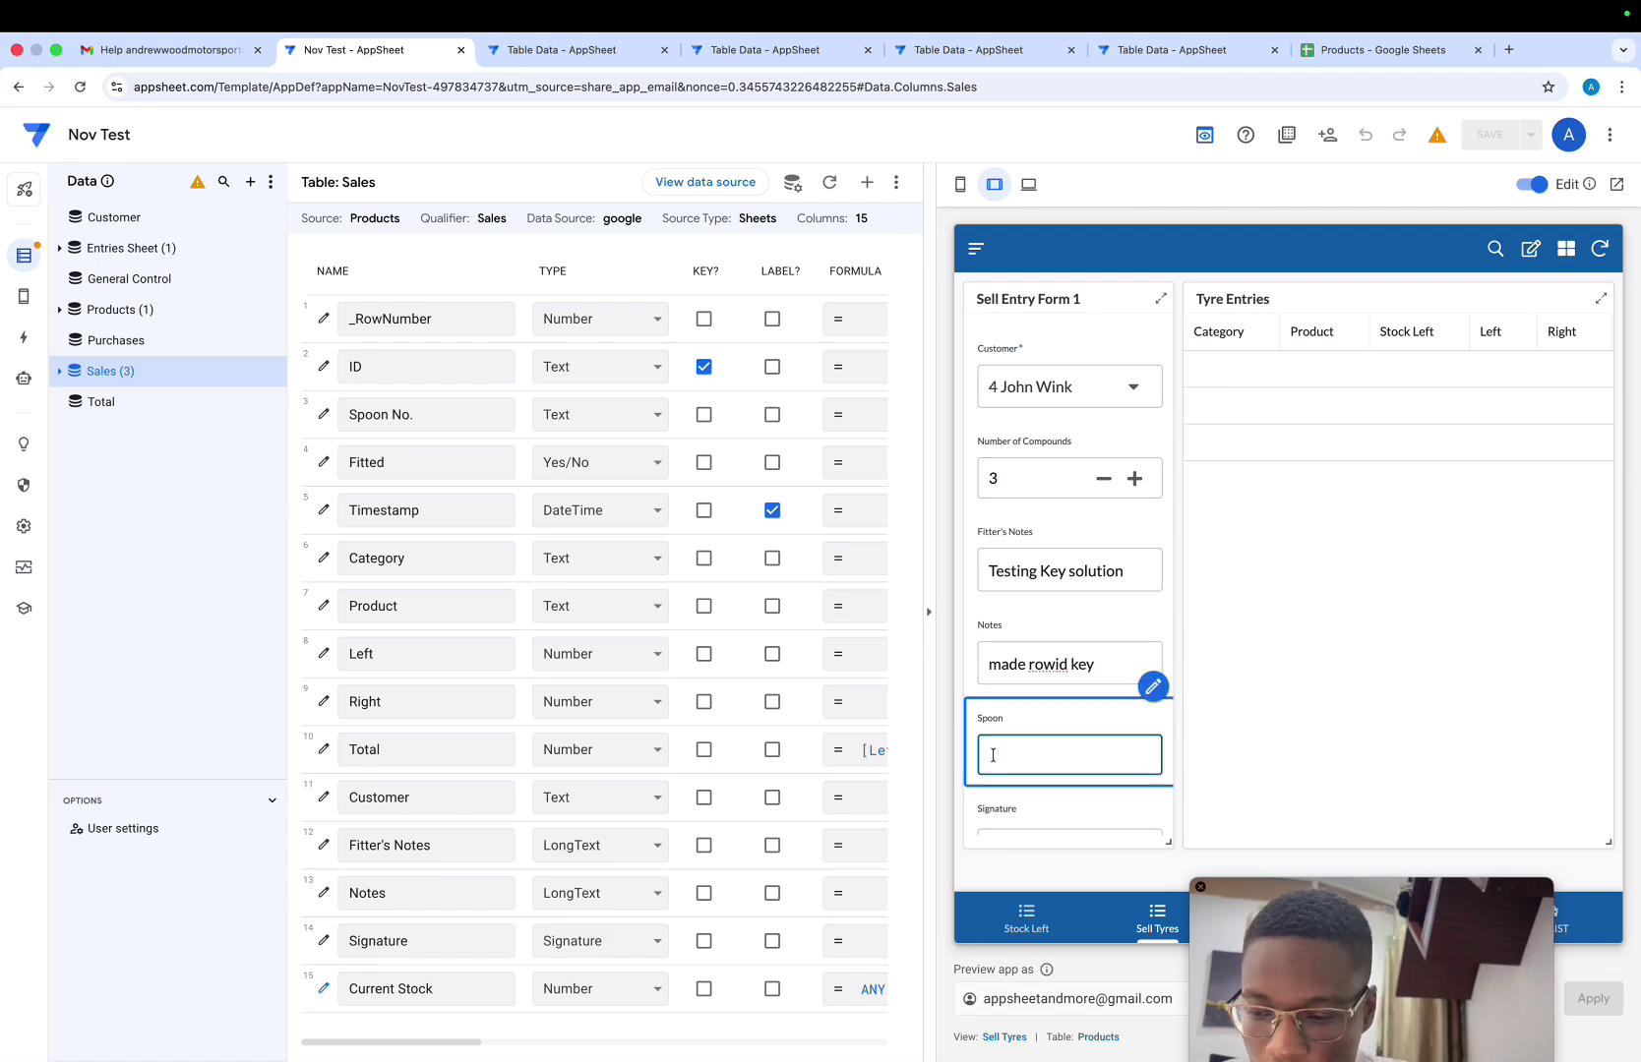
{"action": "type", "text": "2"}
Draw a freehand signature in the sell entry form and set the timestamp to 15/11/2025, 10:15:11 AM
{"action": "scroll", "coordinate": [999, 787], "scroll_direction": "down", "scroll_amount": 2}
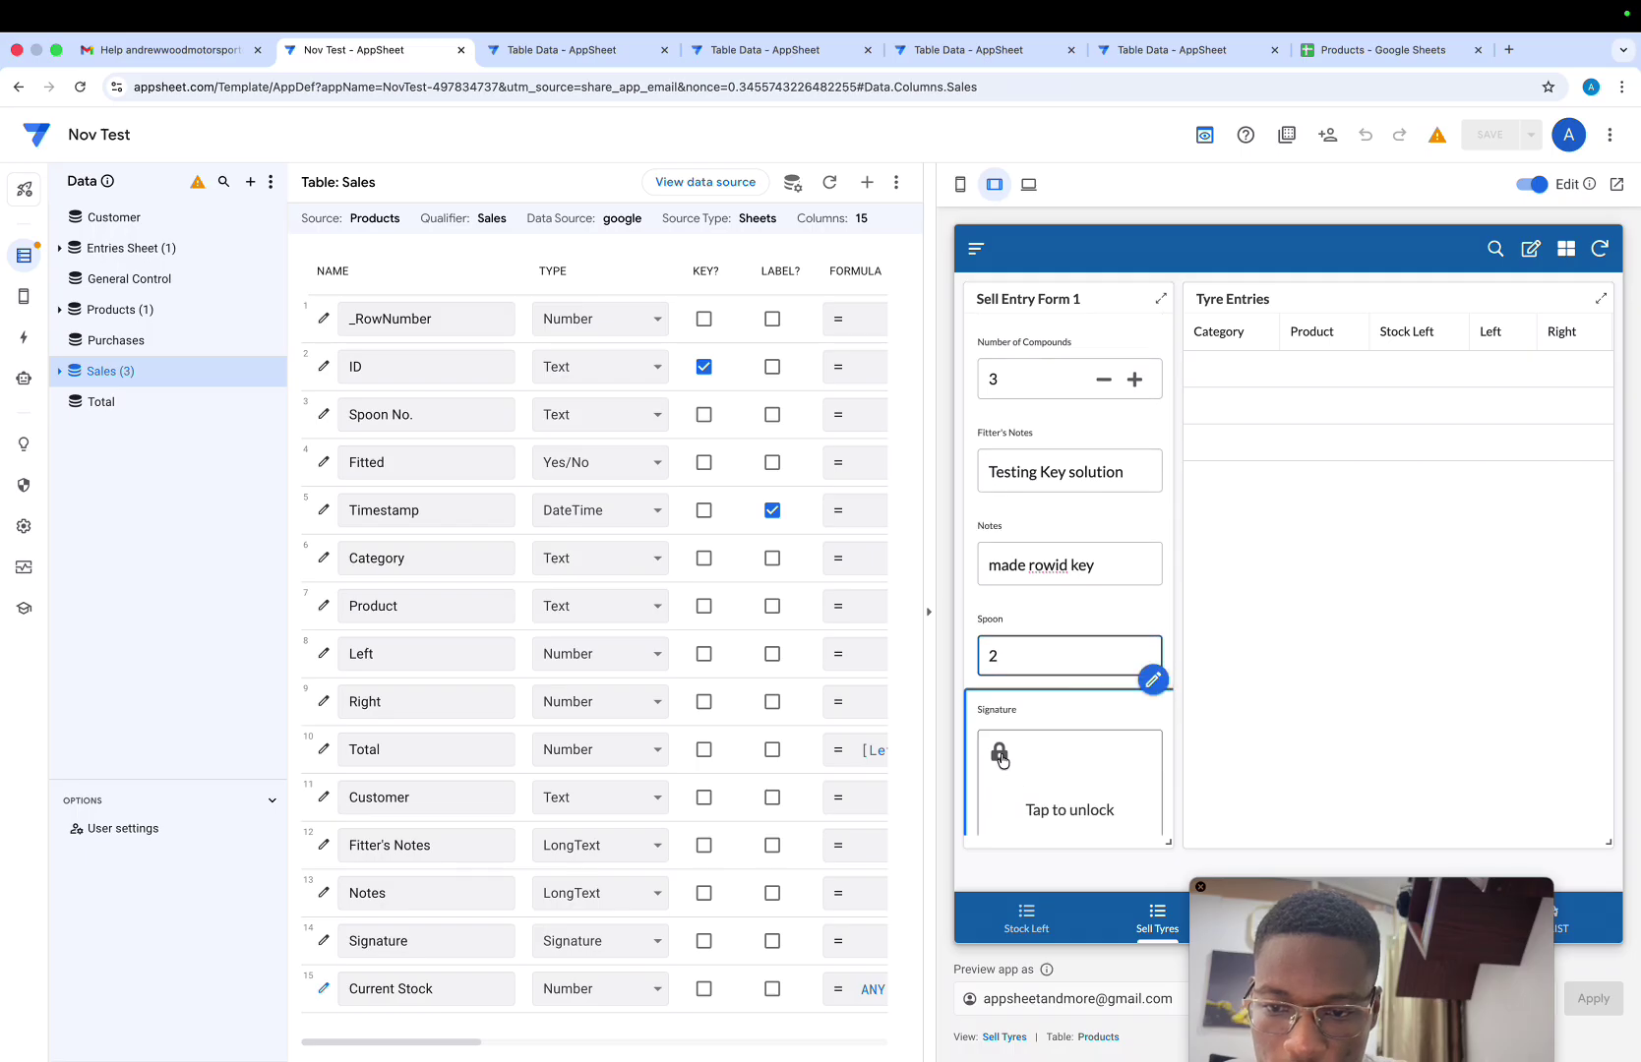
{"action": "left_click", "coordinate": [1002, 760]}
{"action": "mouse_move", "coordinate": [1017, 676]}
{"action": "left_mouse_down"}
{"action": "mouse_move", "coordinate": [1006, 706]}
{"action": "mouse_move", "coordinate": [1061, 684]}
{"action": "mouse_move", "coordinate": [1074, 723]}
{"action": "left_mouse_up"}
{"action": "left_click", "coordinate": [1087, 784]}
{"action": "left_click", "coordinate": [1141, 784]}
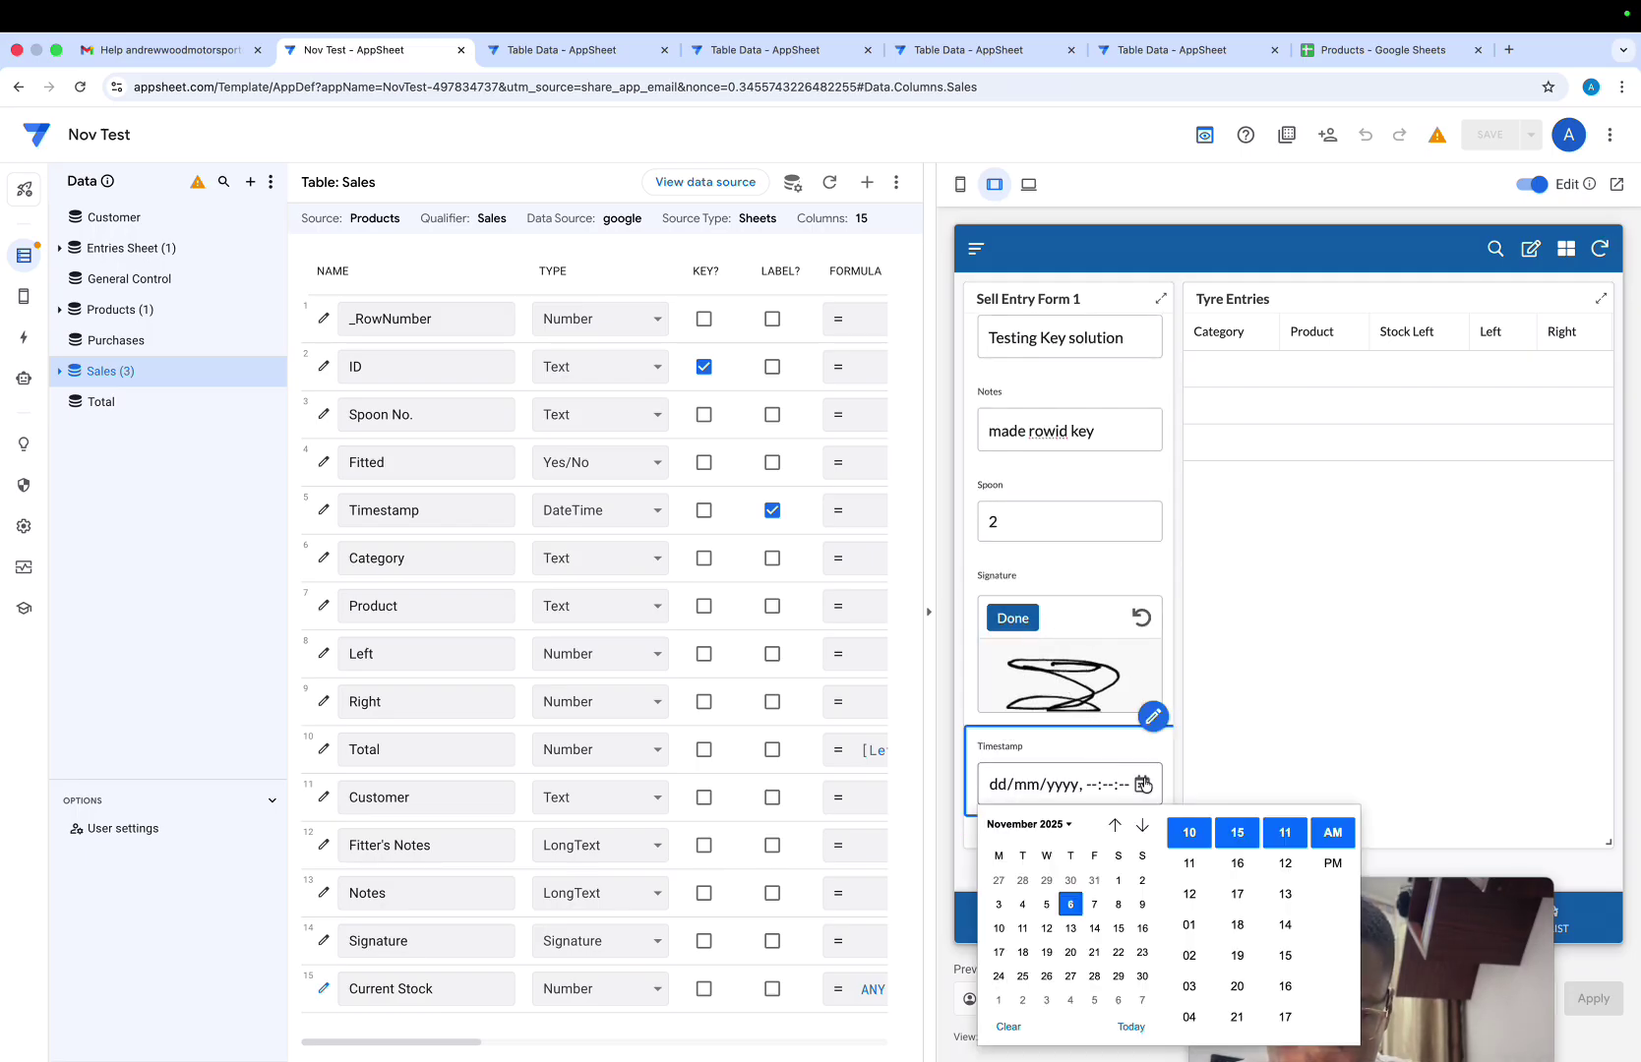
{"action": "left_click", "coordinate": [1118, 927]}
{"action": "left_click", "coordinate": [1048, 744]}
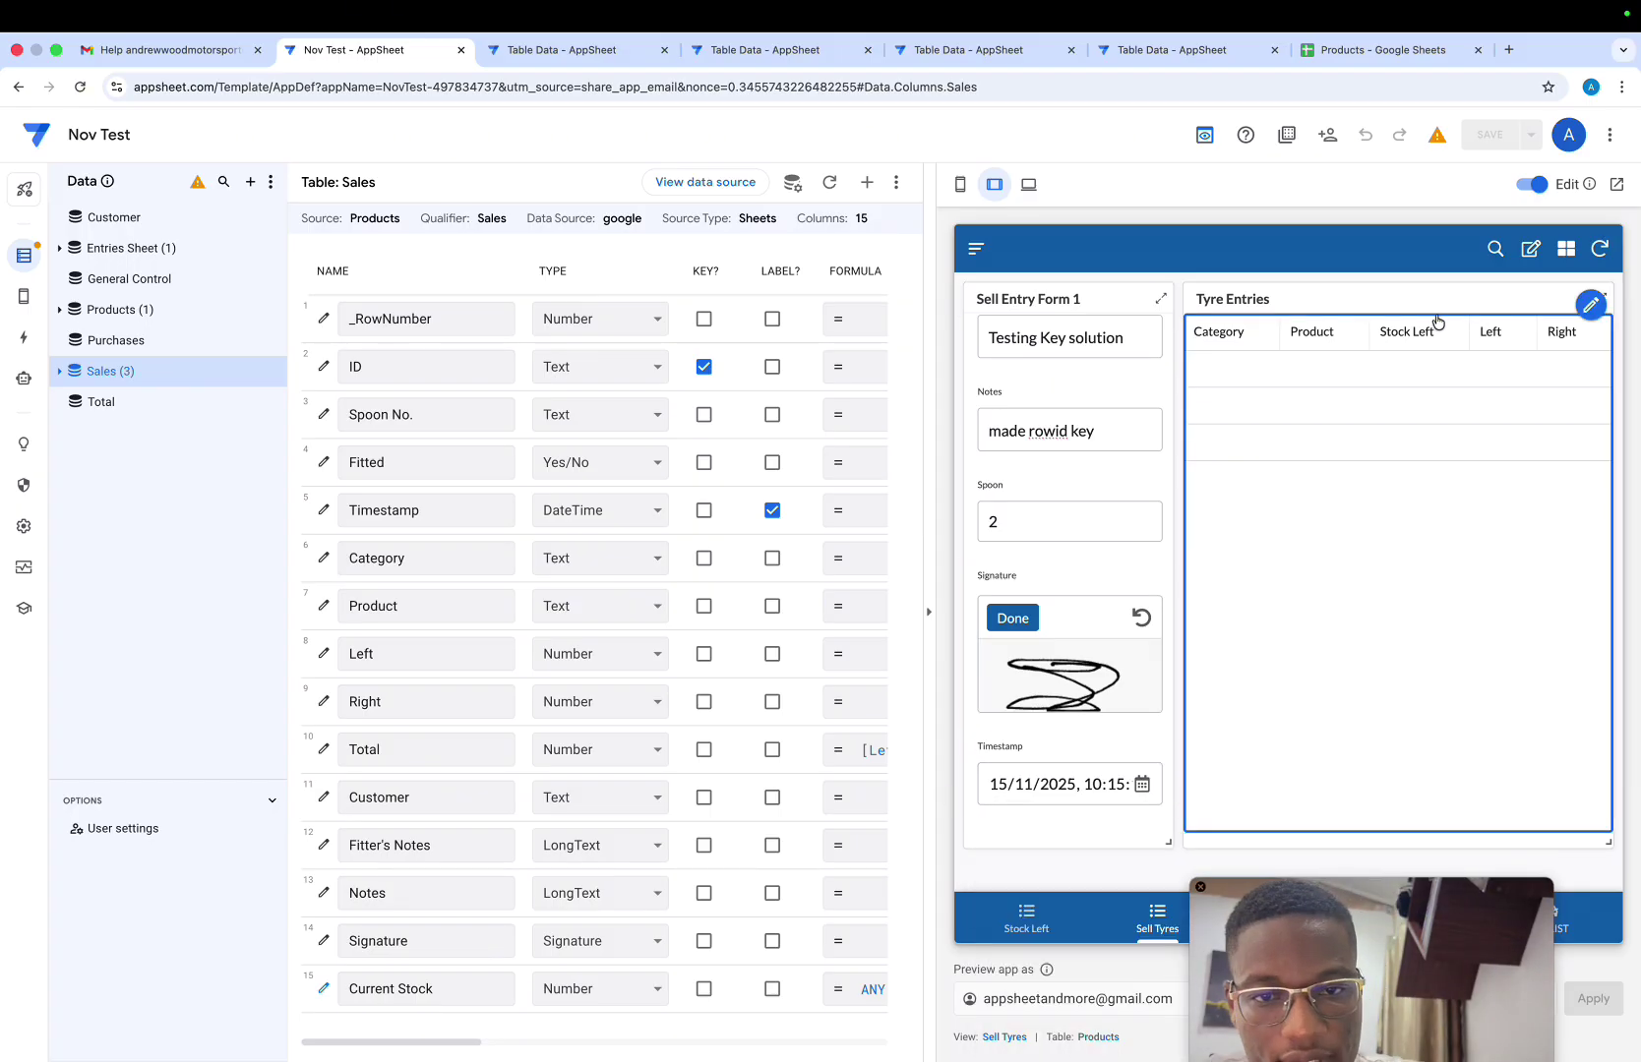
Make the Tyre Entries table editable and set the category of all three rows to PIRELLI GRAVEL
{"action": "left_click", "coordinate": [1528, 254]}
{"action": "left_click", "coordinate": [1250, 391]}
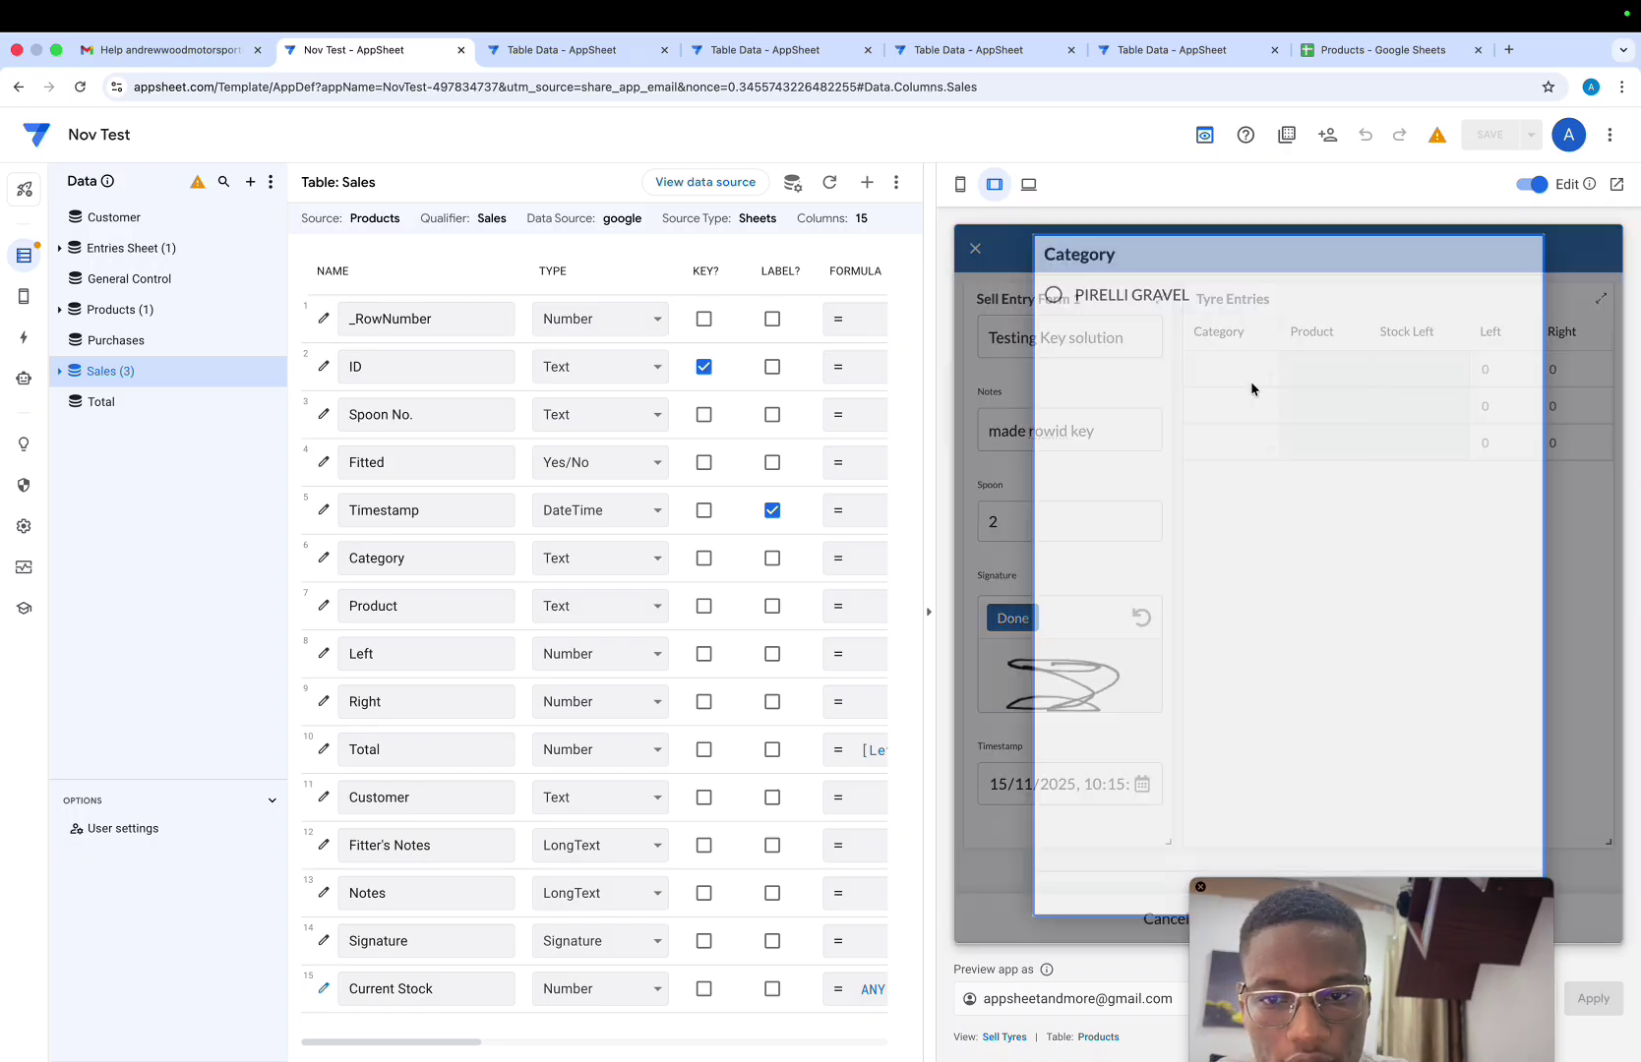
{"action": "left_click", "coordinate": [1156, 324]}
{"action": "left_click", "coordinate": [1234, 403]}
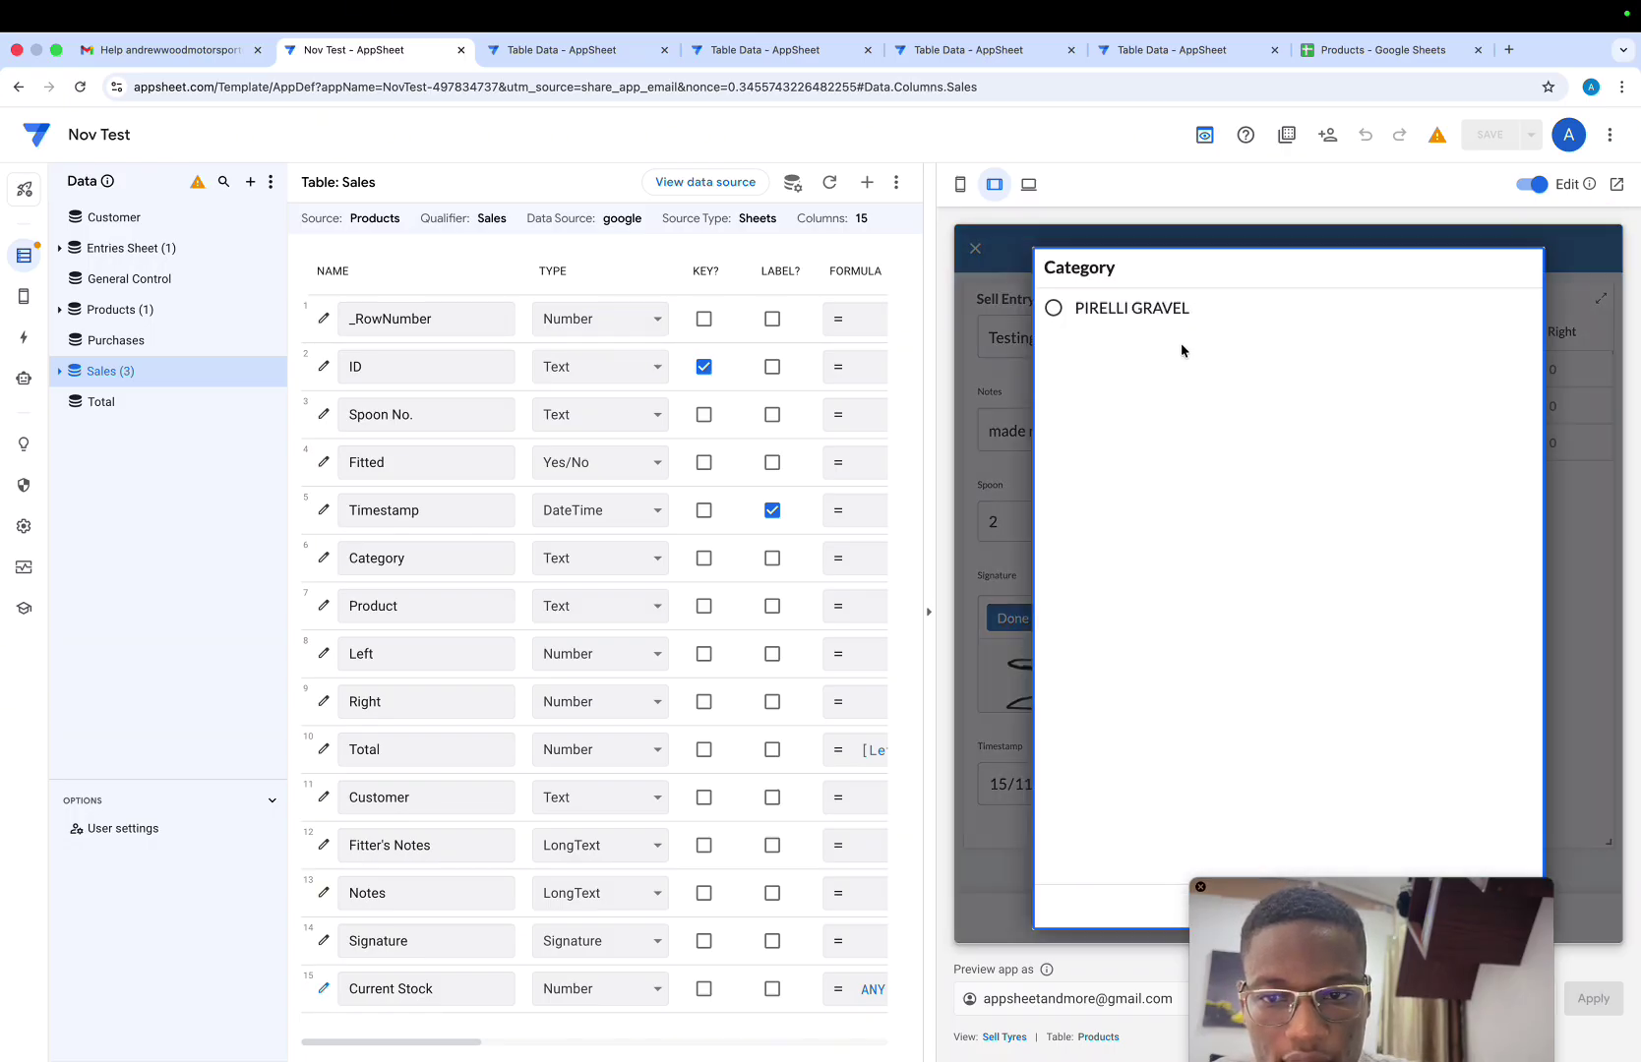
{"action": "left_click", "coordinate": [1129, 321]}
{"action": "left_click", "coordinate": [1223, 436]}
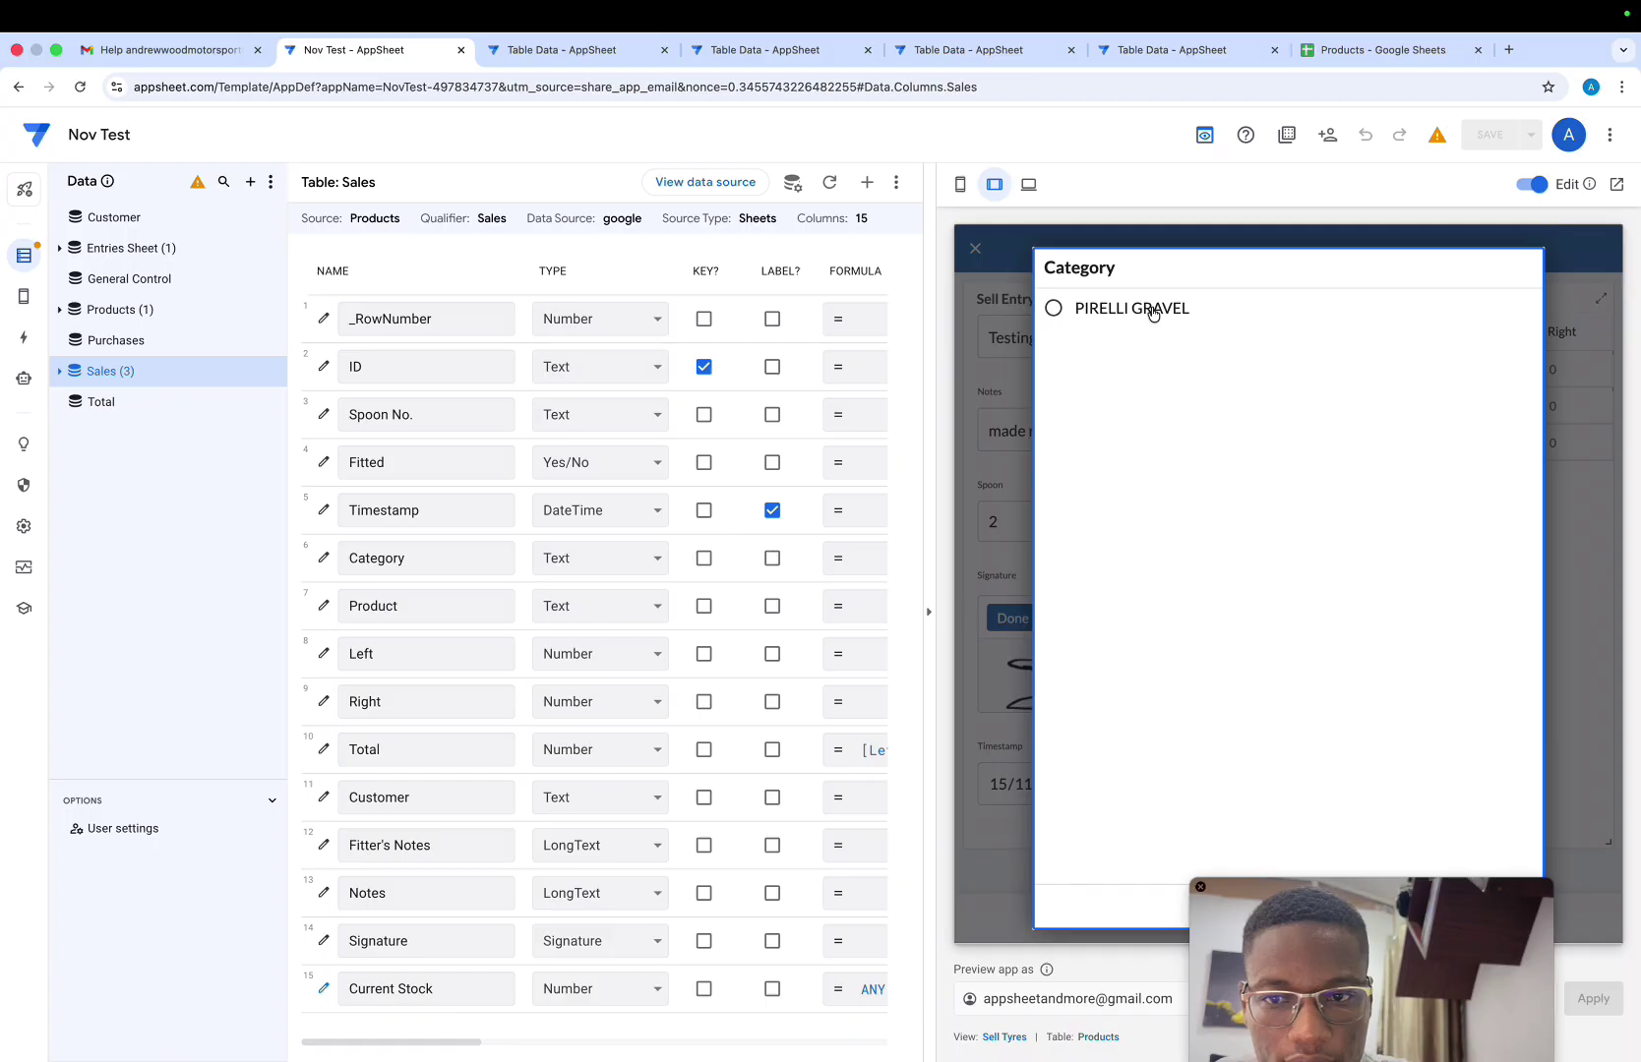
{"action": "left_click", "coordinate": [1151, 311]}
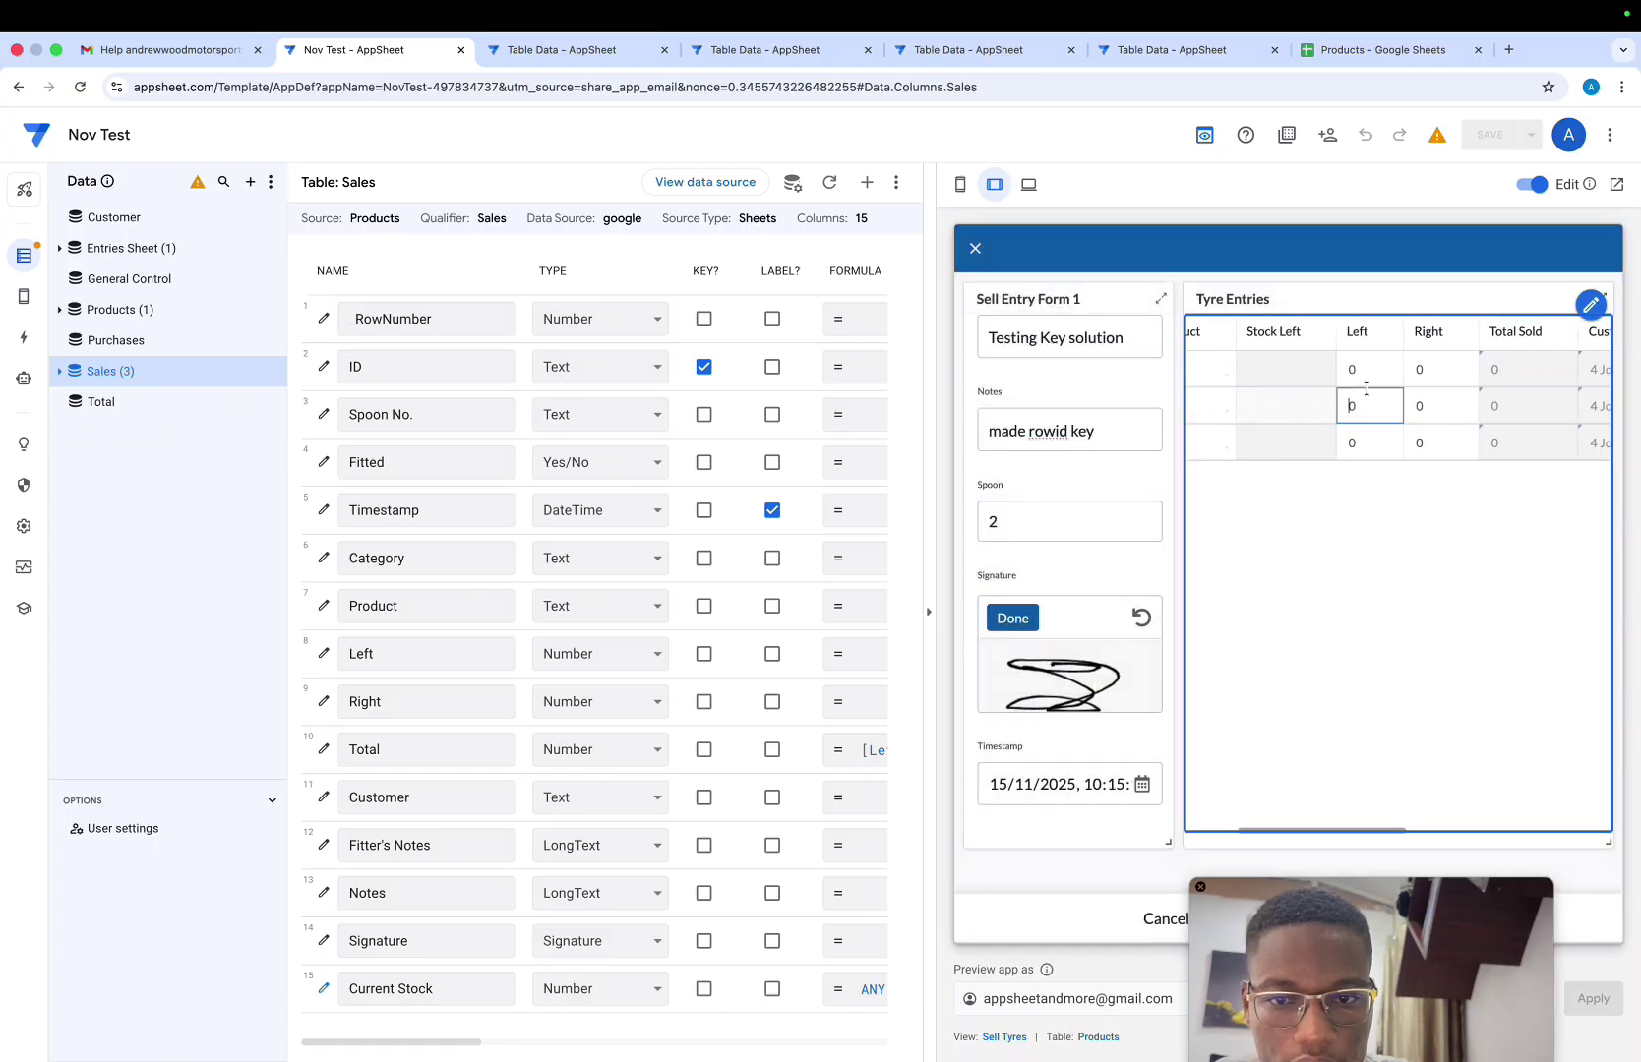
Set the first row's Left quantity to 2 and choose products 175/70R15 K6, 165/80R13 GM8A and 175/70R15 K6 for the three rows
{"action": "left_click", "coordinate": [1362, 374]}
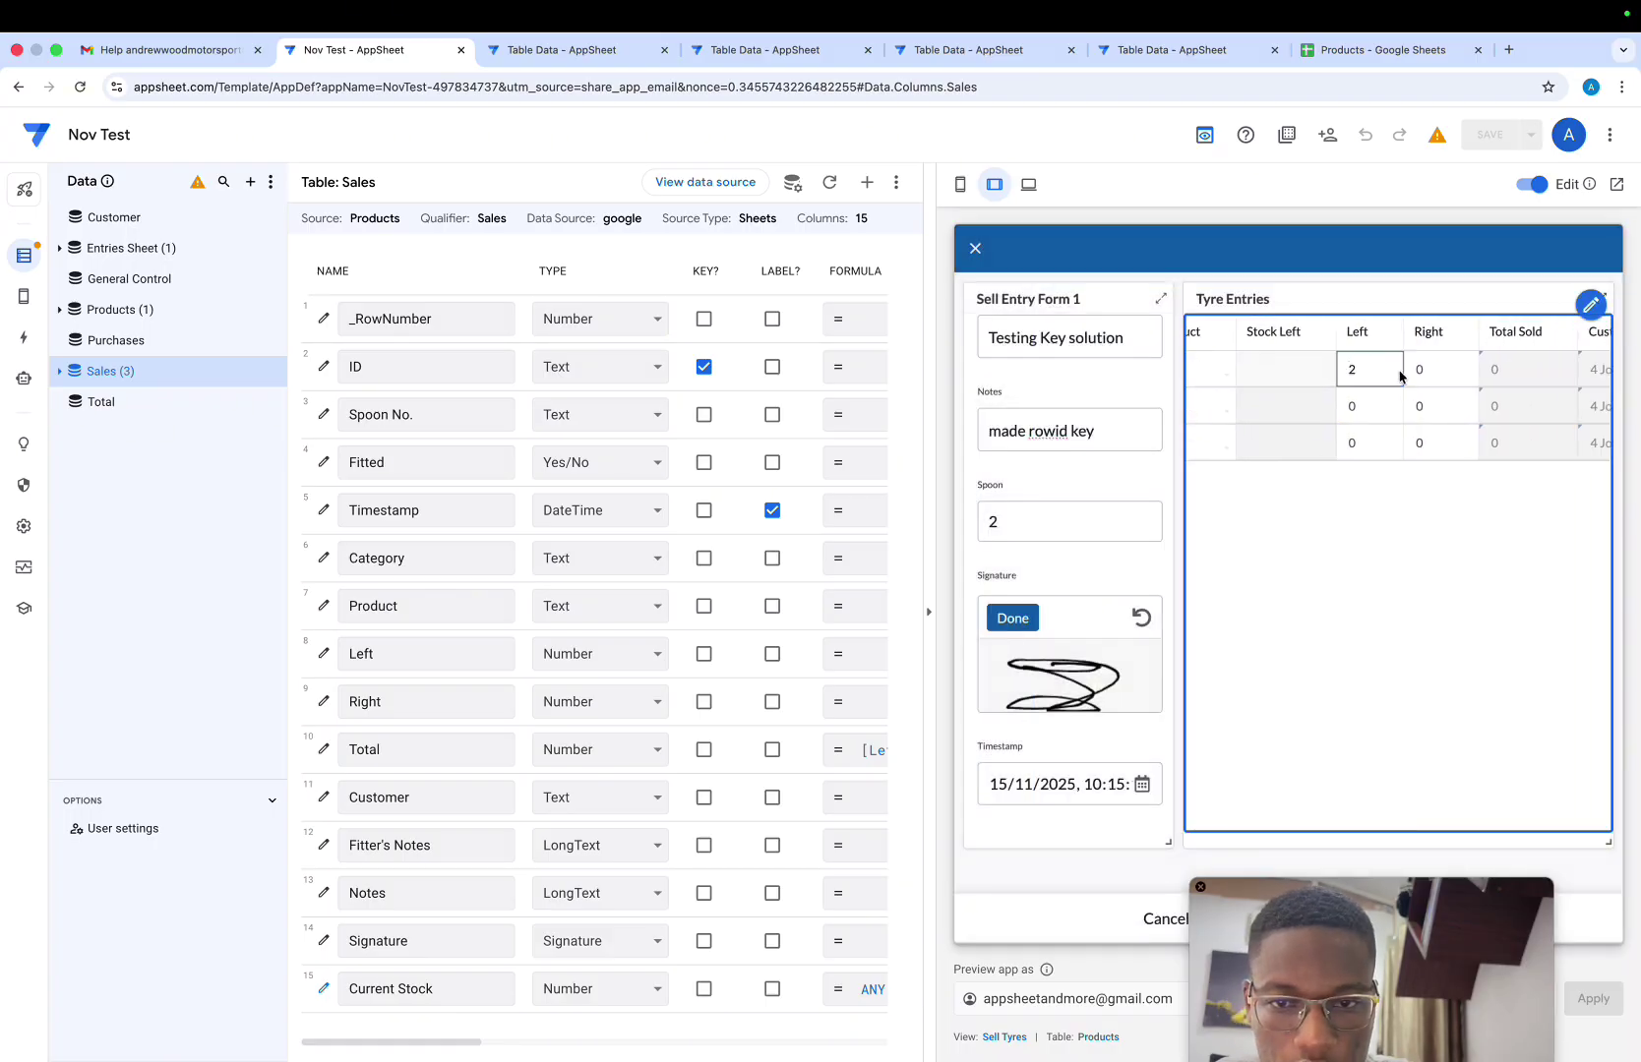
{"action": "left_click", "coordinate": [1244, 370]}
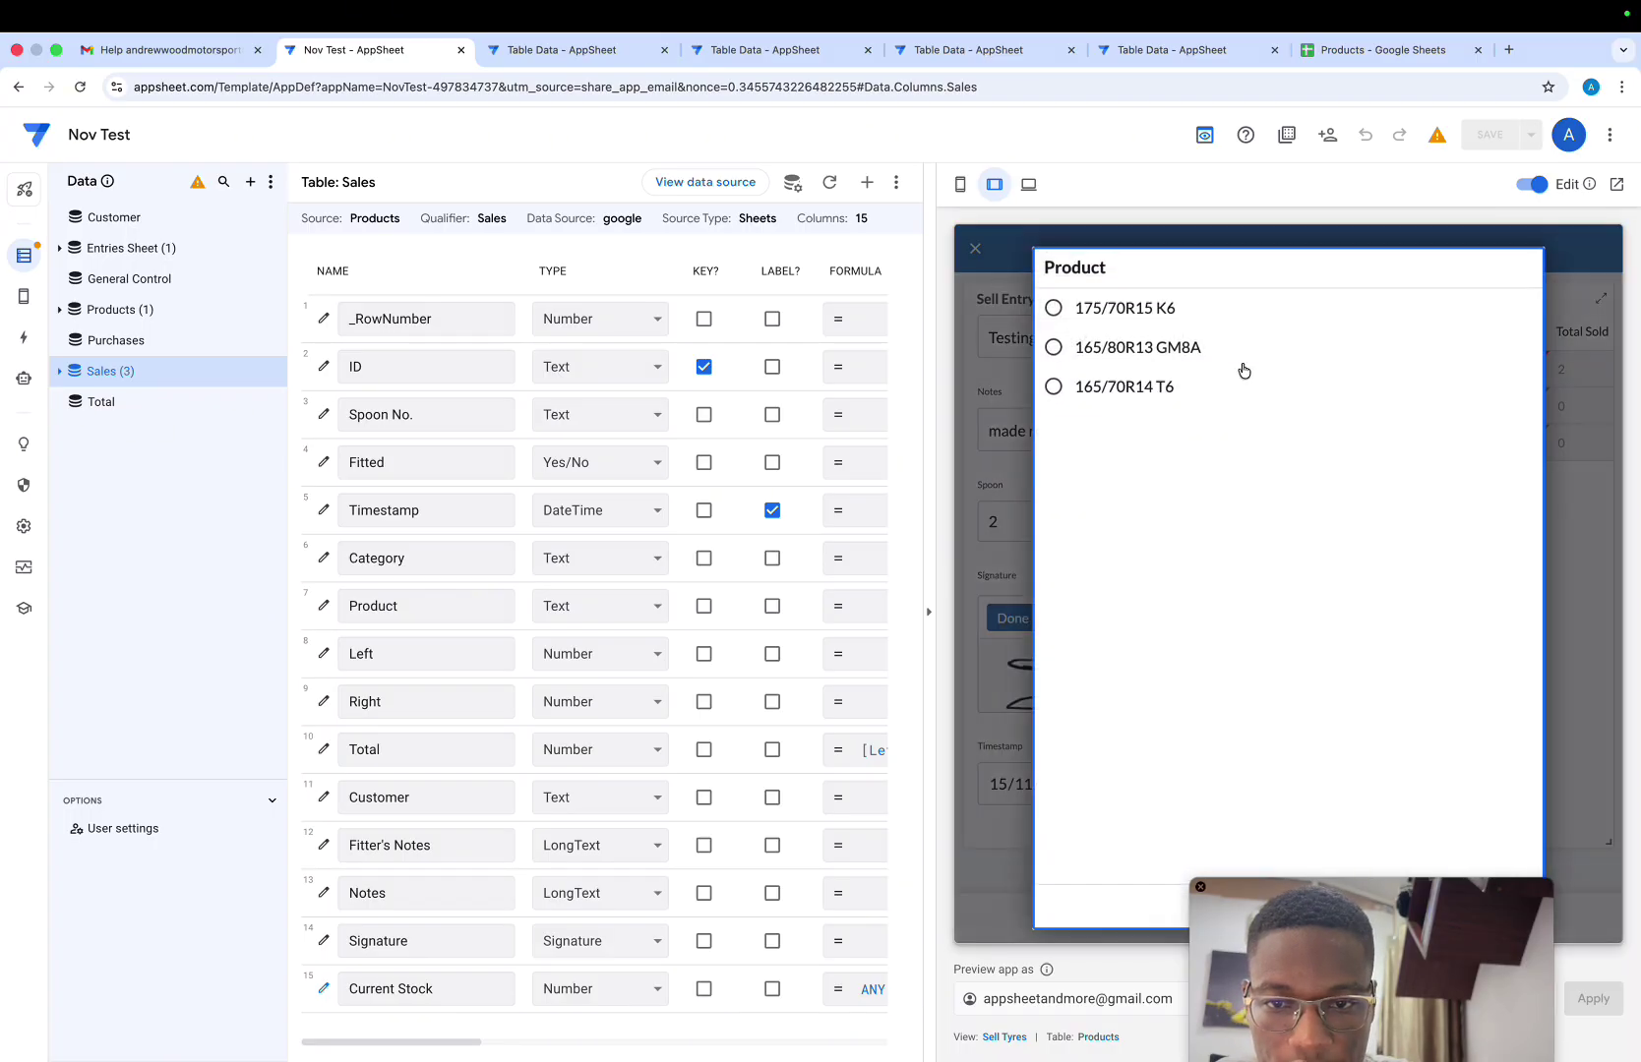
{"action": "left_click", "coordinate": [1150, 336]}
{"action": "left_click", "coordinate": [1245, 411]}
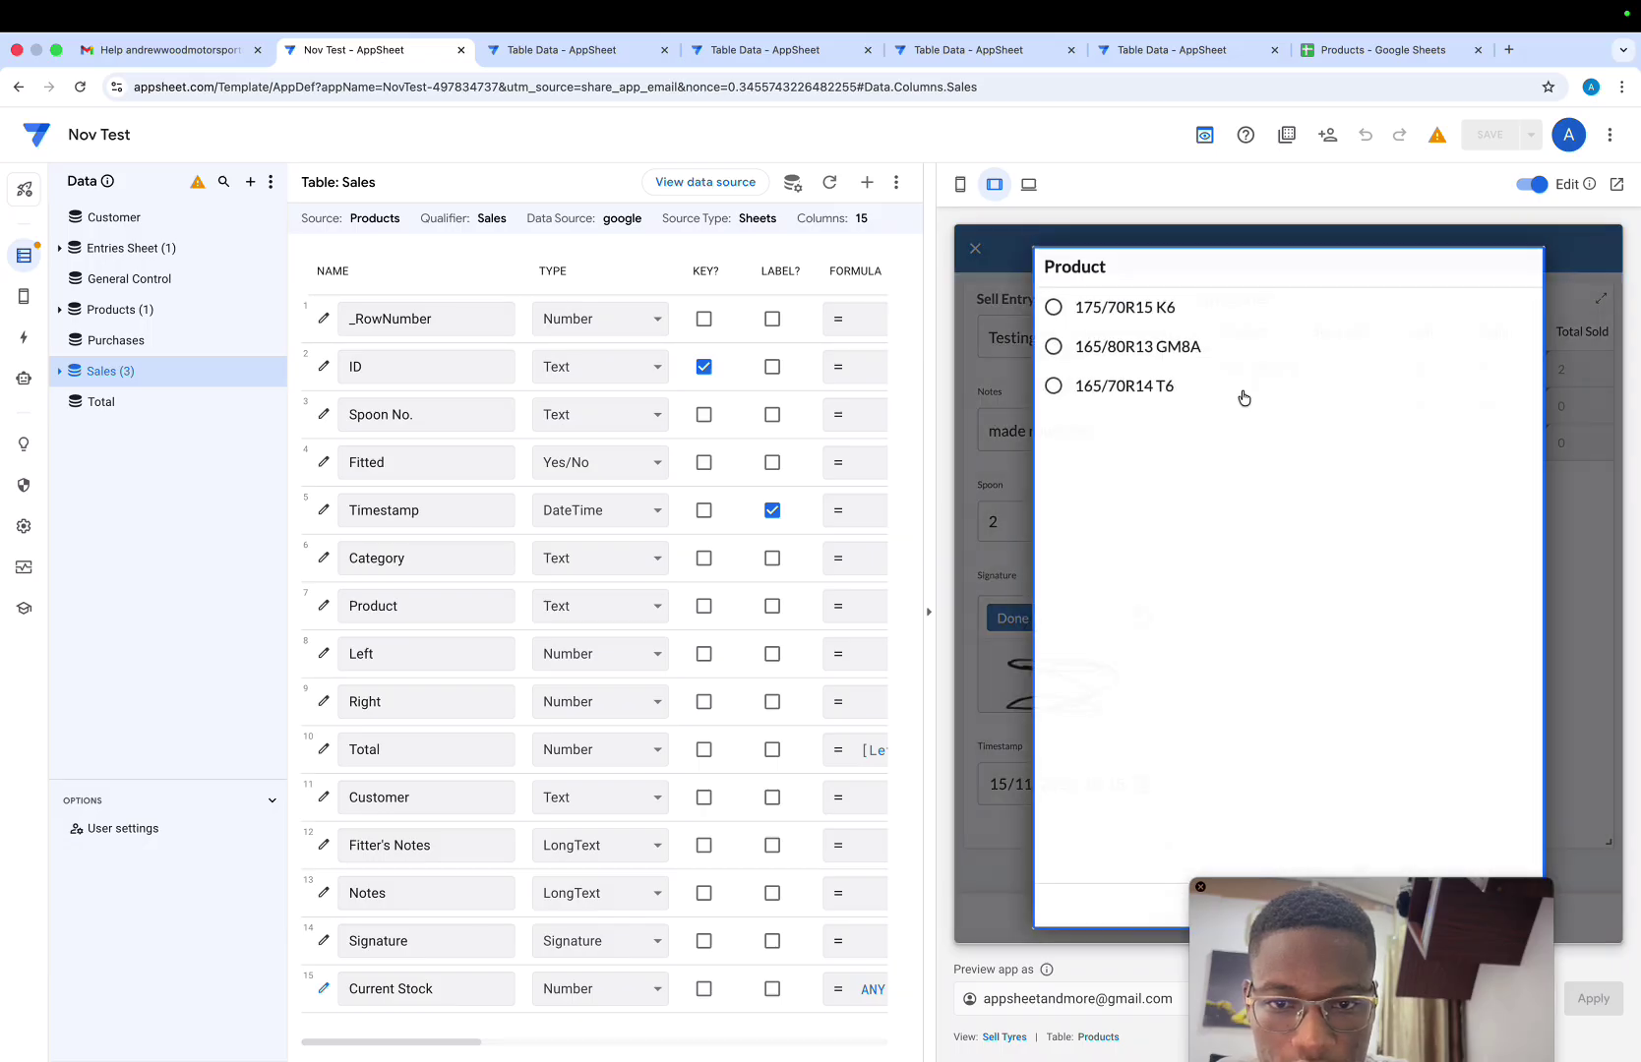
{"action": "left_click", "coordinate": [1170, 343]}
{"action": "left_click", "coordinate": [1292, 439]}
{"action": "left_click", "coordinate": [1130, 321]}
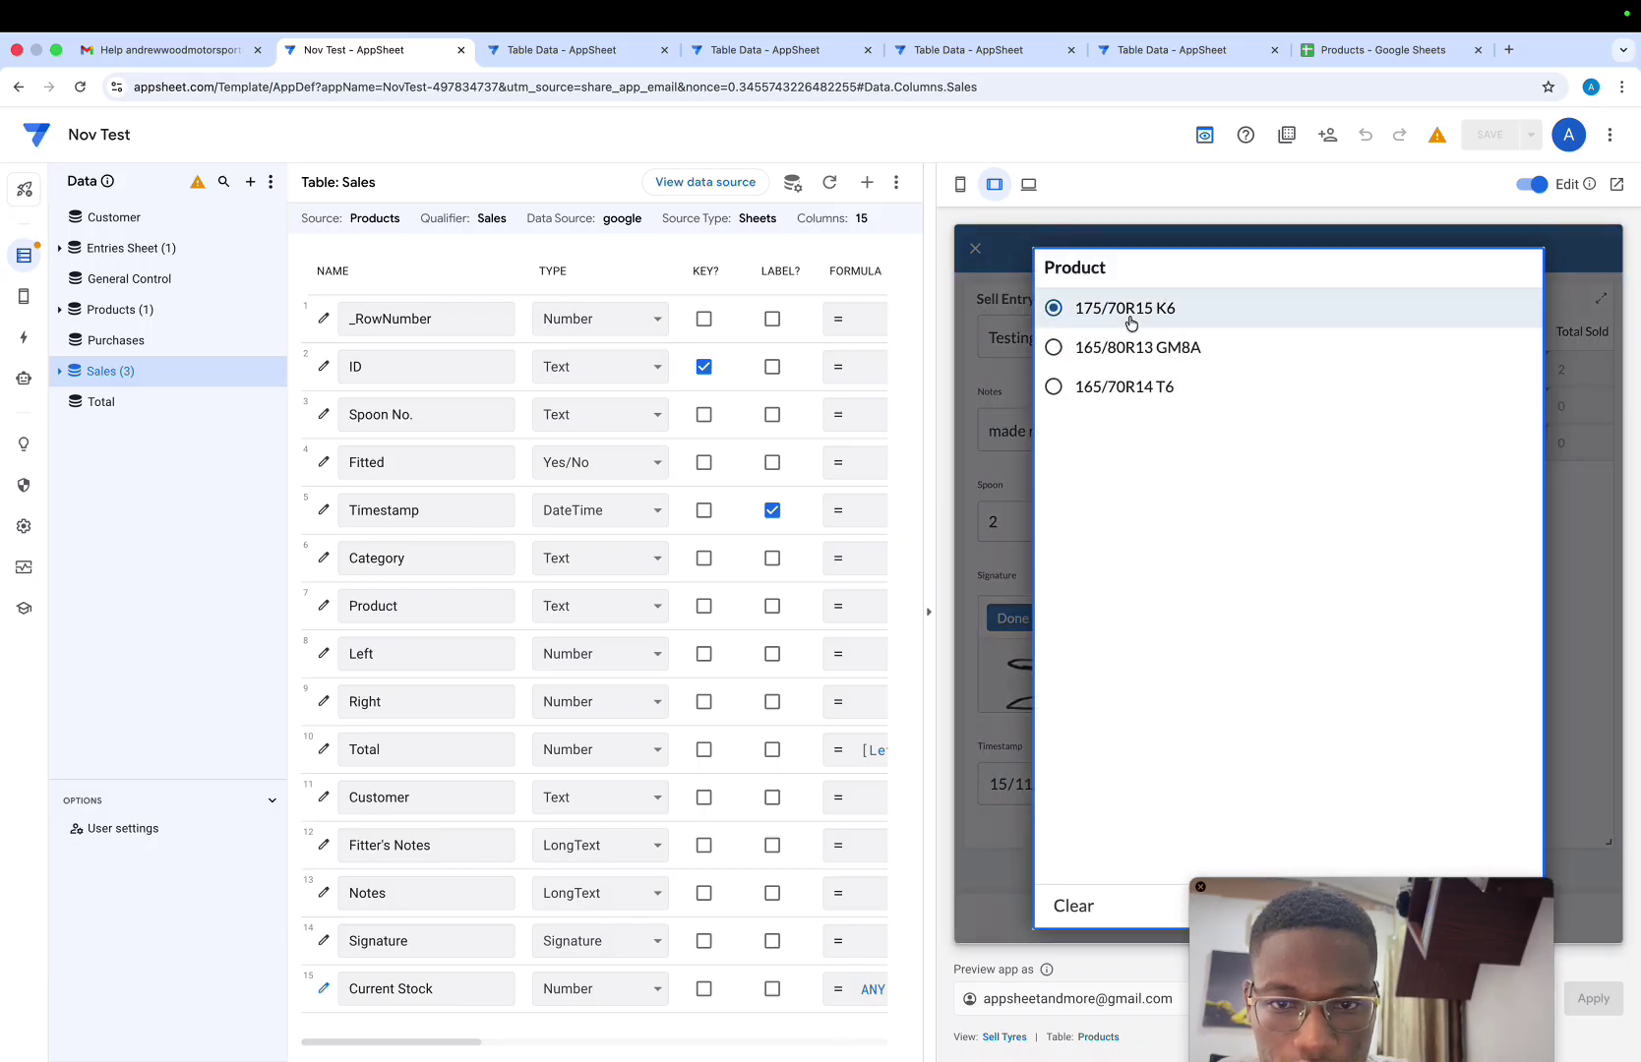
Set the first row's Right quantity to 1, and Left 1 and Right 2 for both the second and third rows
{"action": "left_click", "coordinate": [1488, 371]}
{"action": "type", "text": "1"}
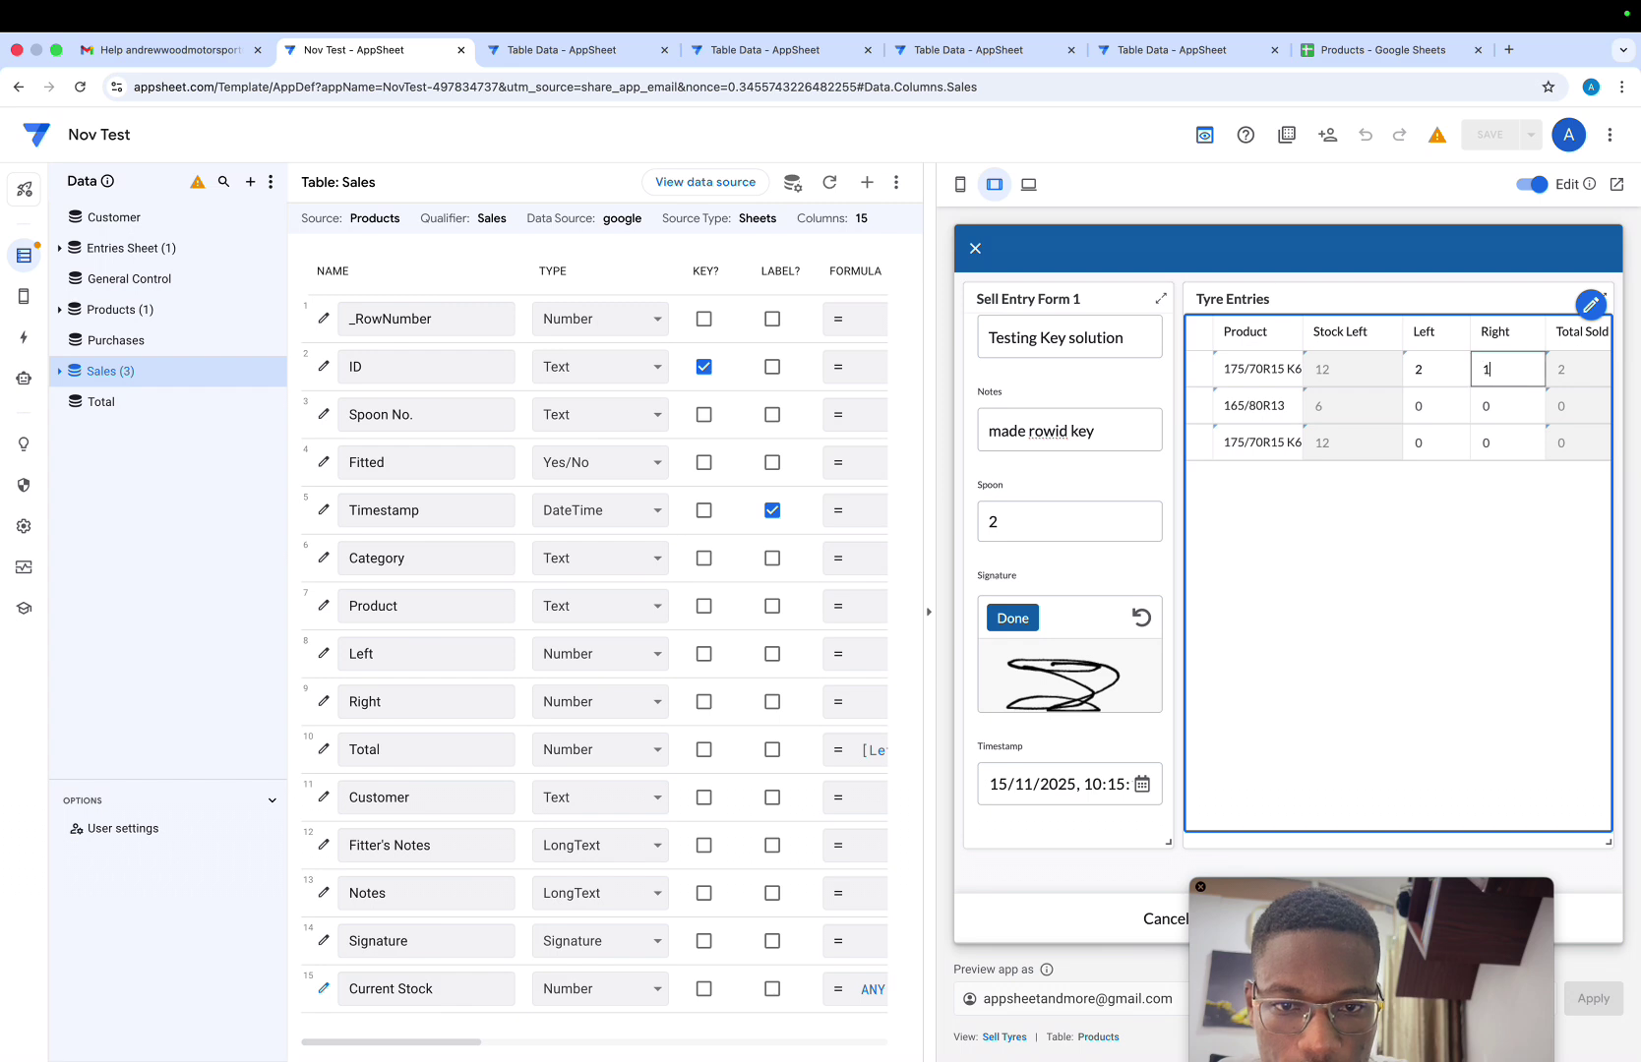
{"action": "left_click", "coordinate": [1444, 409]}
{"action": "type", "text": "1"}
{"action": "left_click", "coordinate": [1483, 409]}
{"action": "type", "text": "2"}
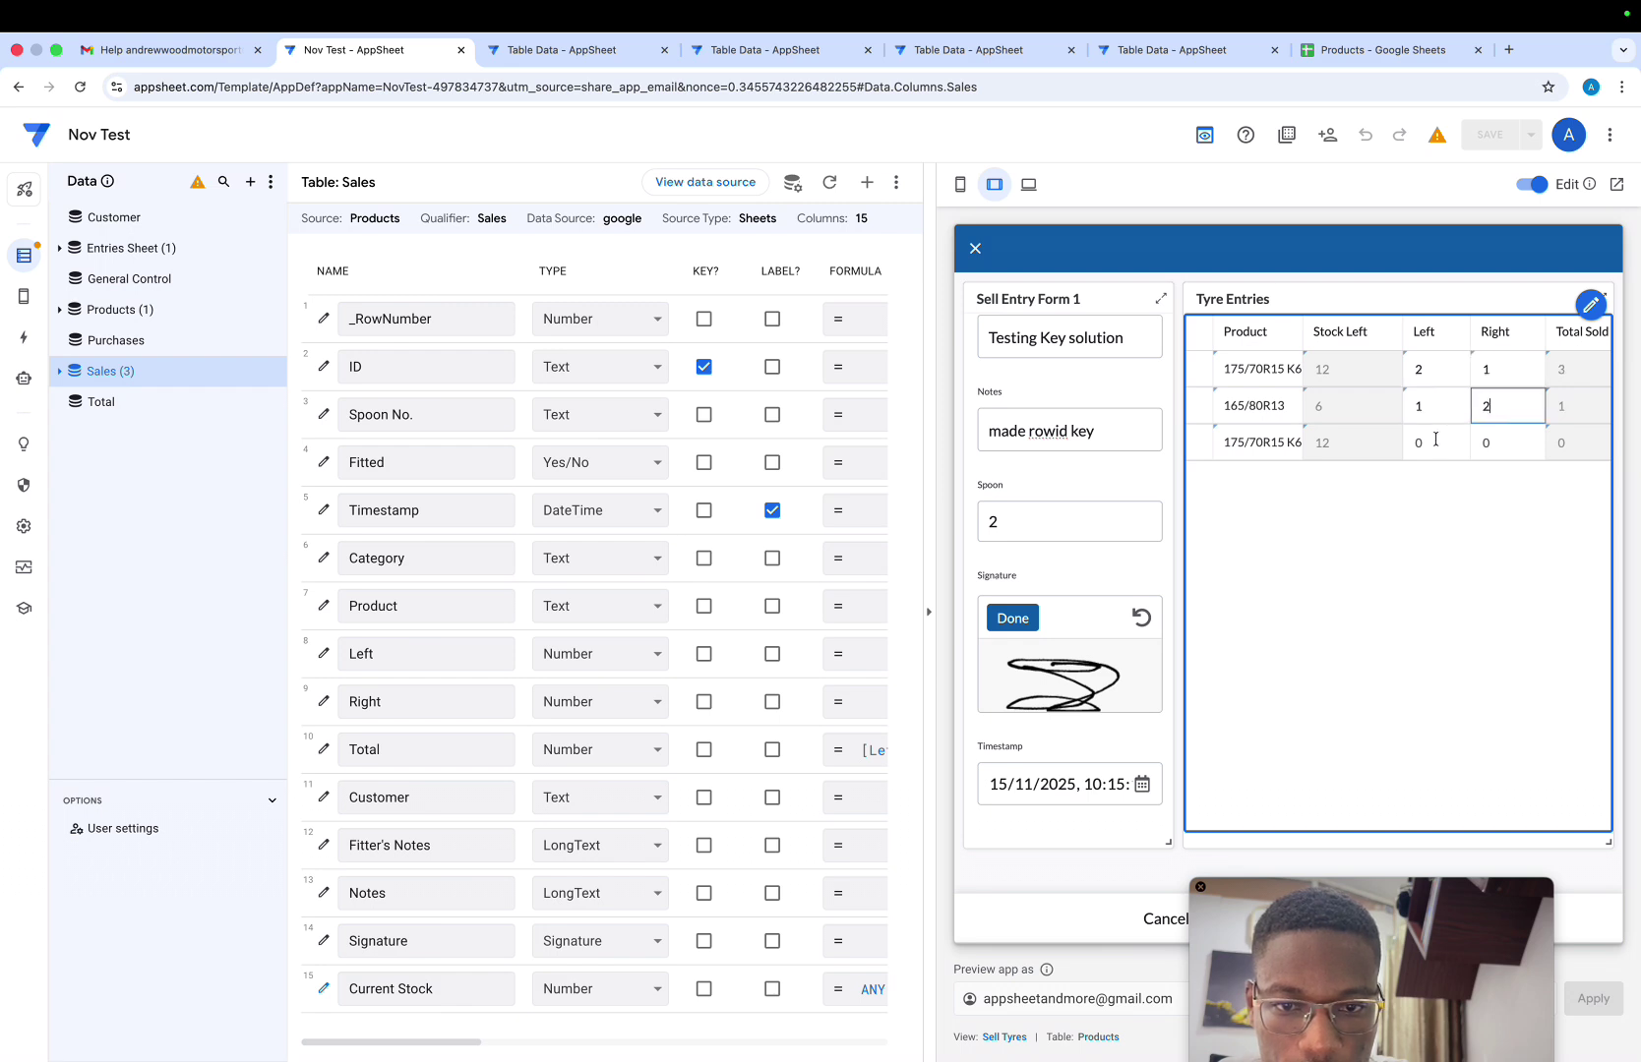
{"action": "left_click", "coordinate": [1436, 439]}
{"action": "type", "text": "1"}
{"action": "left_click", "coordinate": [1483, 442]}
{"action": "type", "text": "2"}
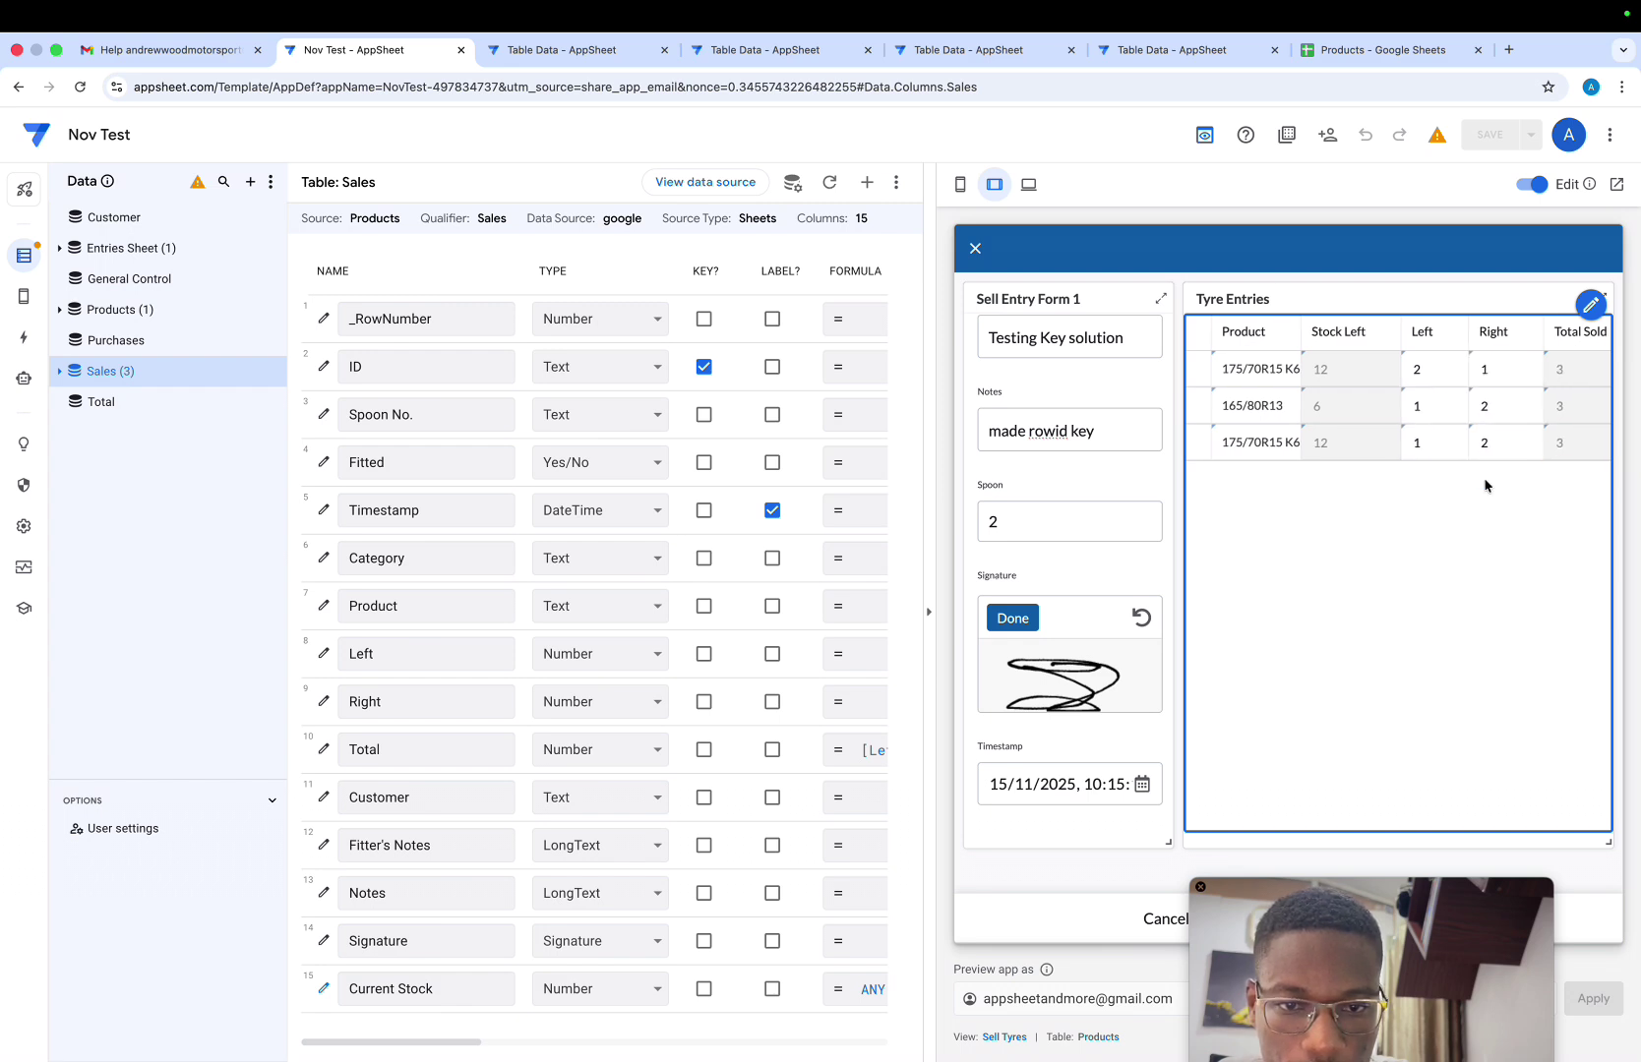
Check the remaining columns of the three tyre entries and save them
{"action": "scroll", "coordinate": [1483, 482], "scroll_direction": "right", "scroll_amount": 5}
{"action": "scroll", "coordinate": [1347, 413], "scroll_direction": "right", "scroll_amount": 3}
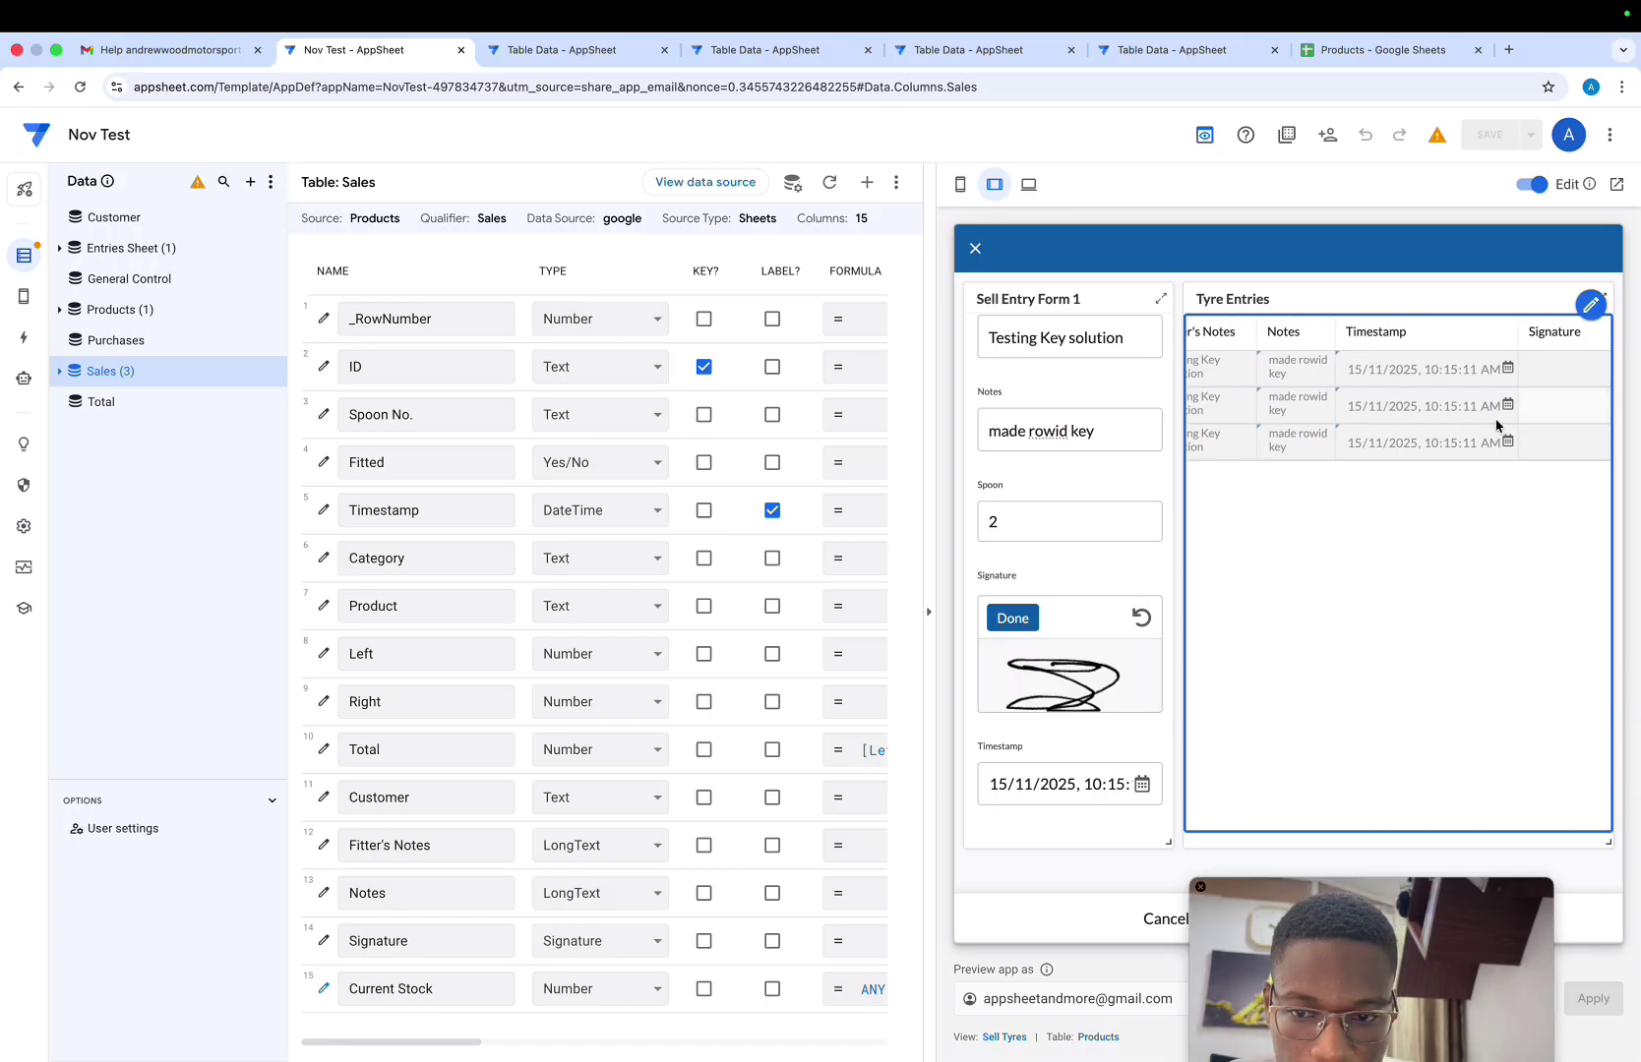
{"action": "scroll", "coordinate": [1433, 453], "scroll_direction": "left", "scroll_amount": 5}
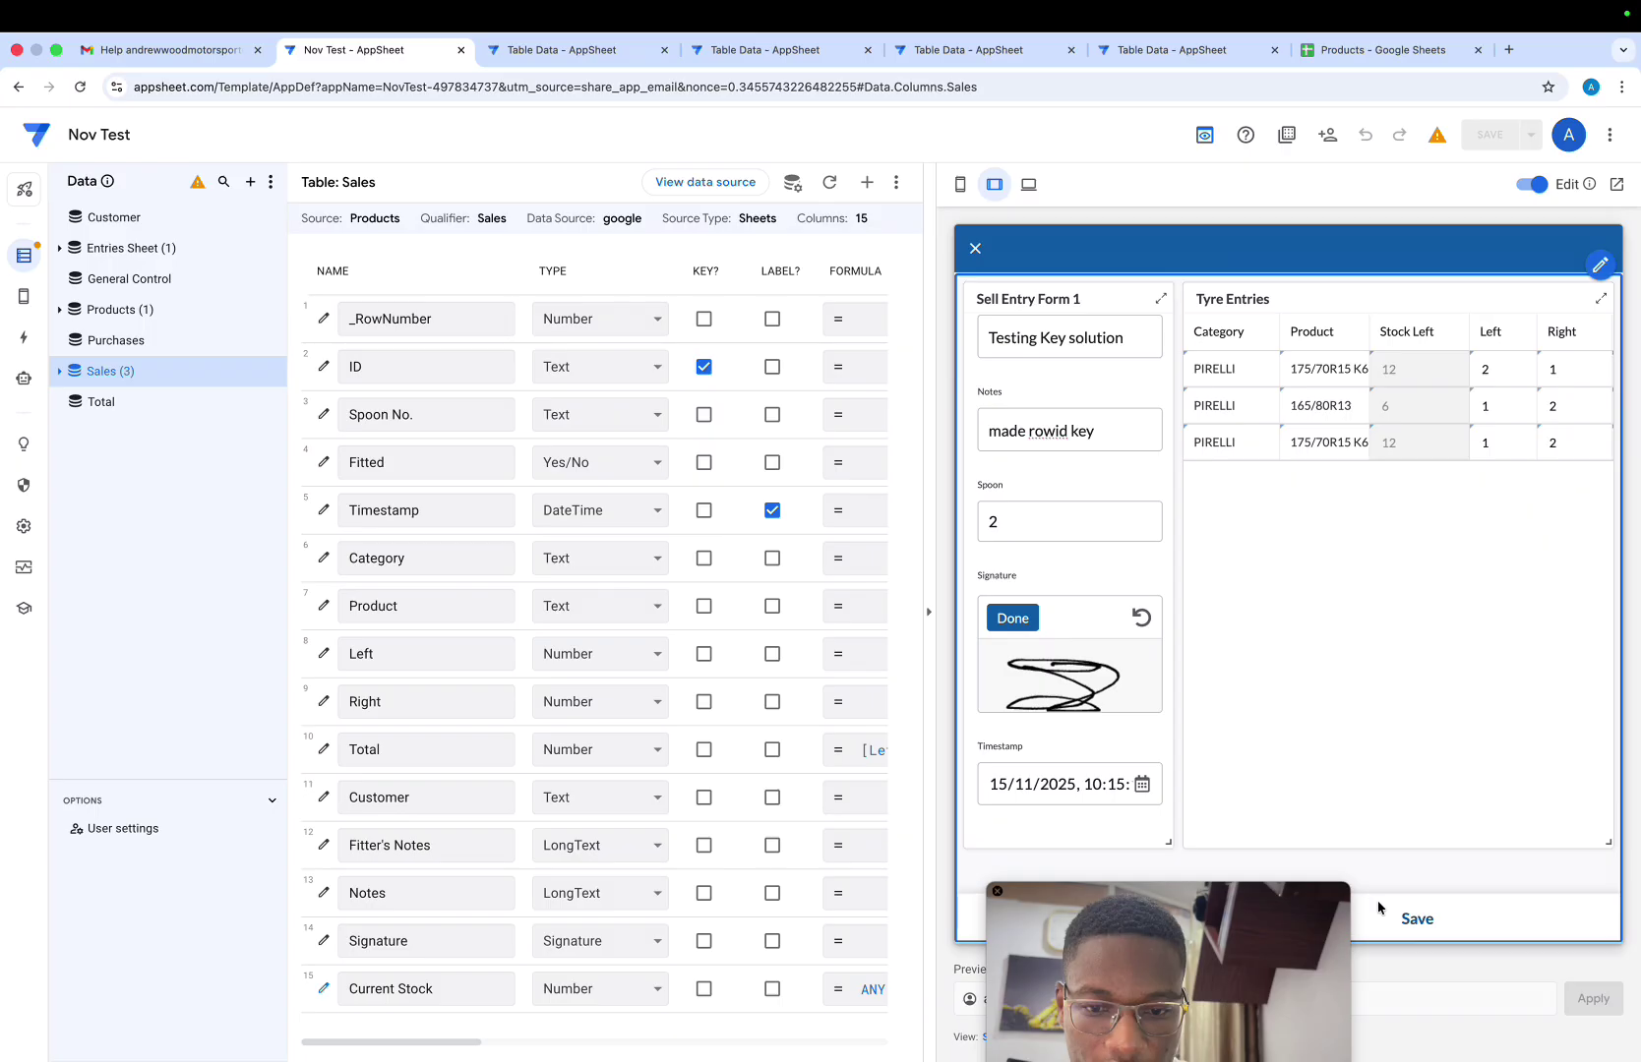
{"action": "left_click", "coordinate": [1405, 918]}
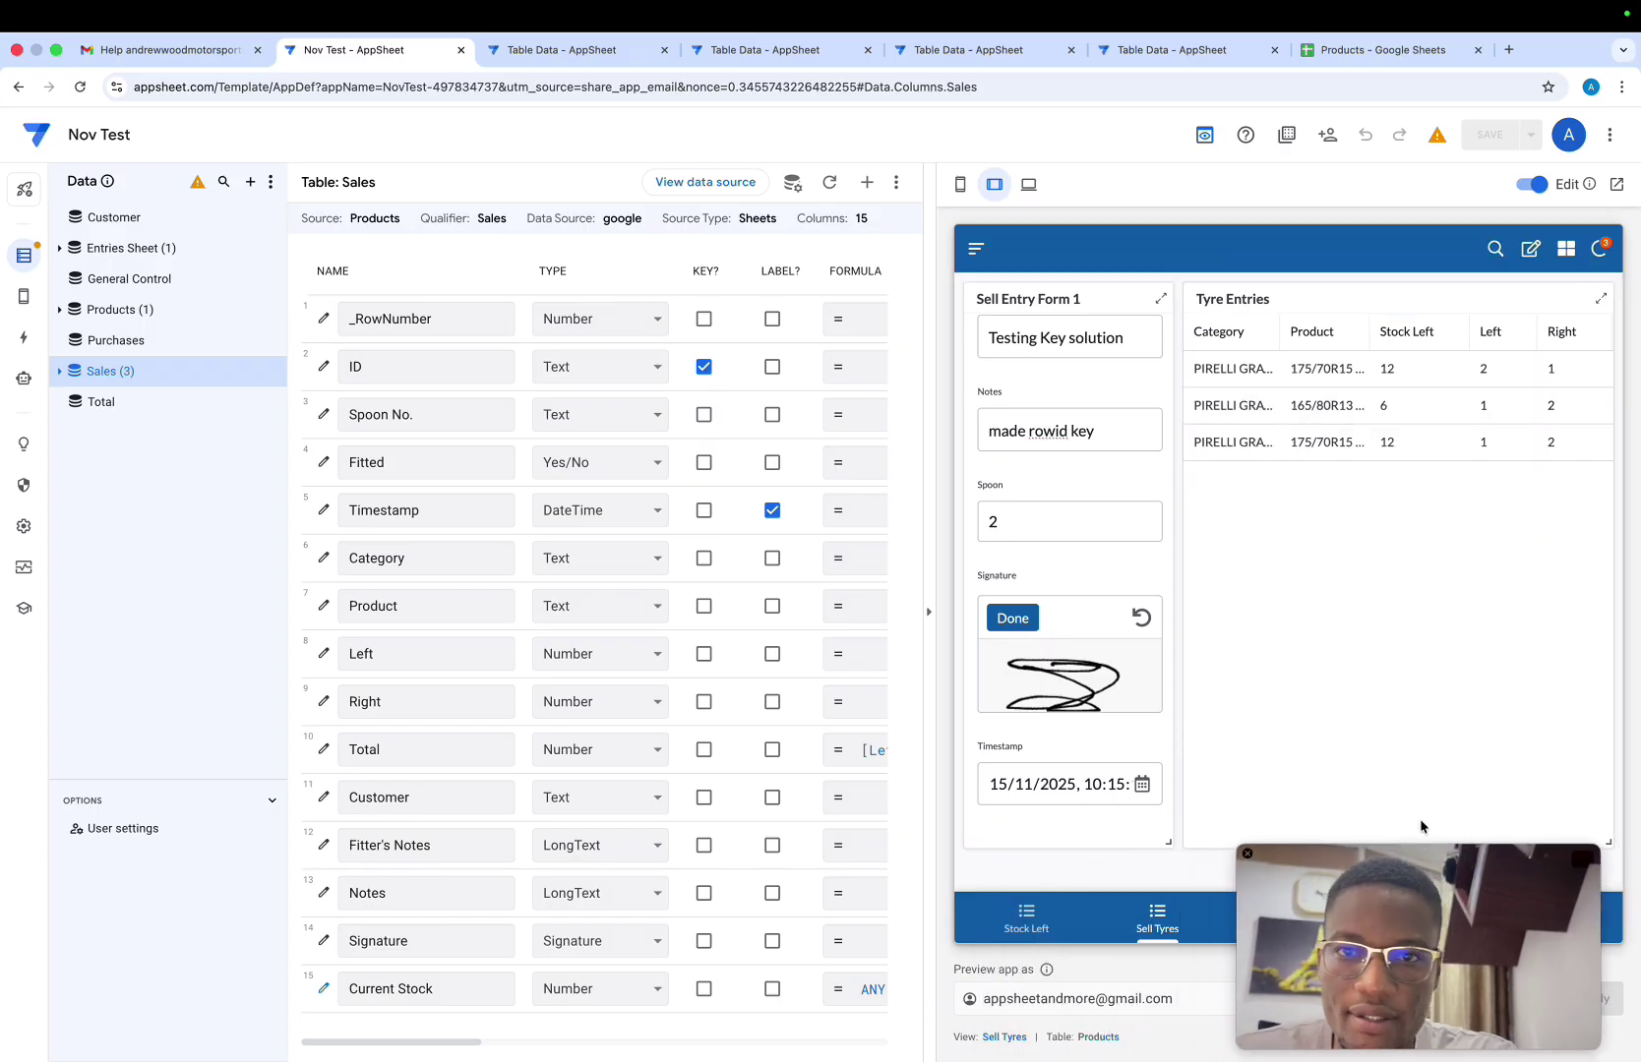
Switch to the Products spreadsheet and examine the General Control, Entries Sheet and Sales sheets for the submitted tyre entries
{"action": "left_click", "coordinate": [1338, 55]}
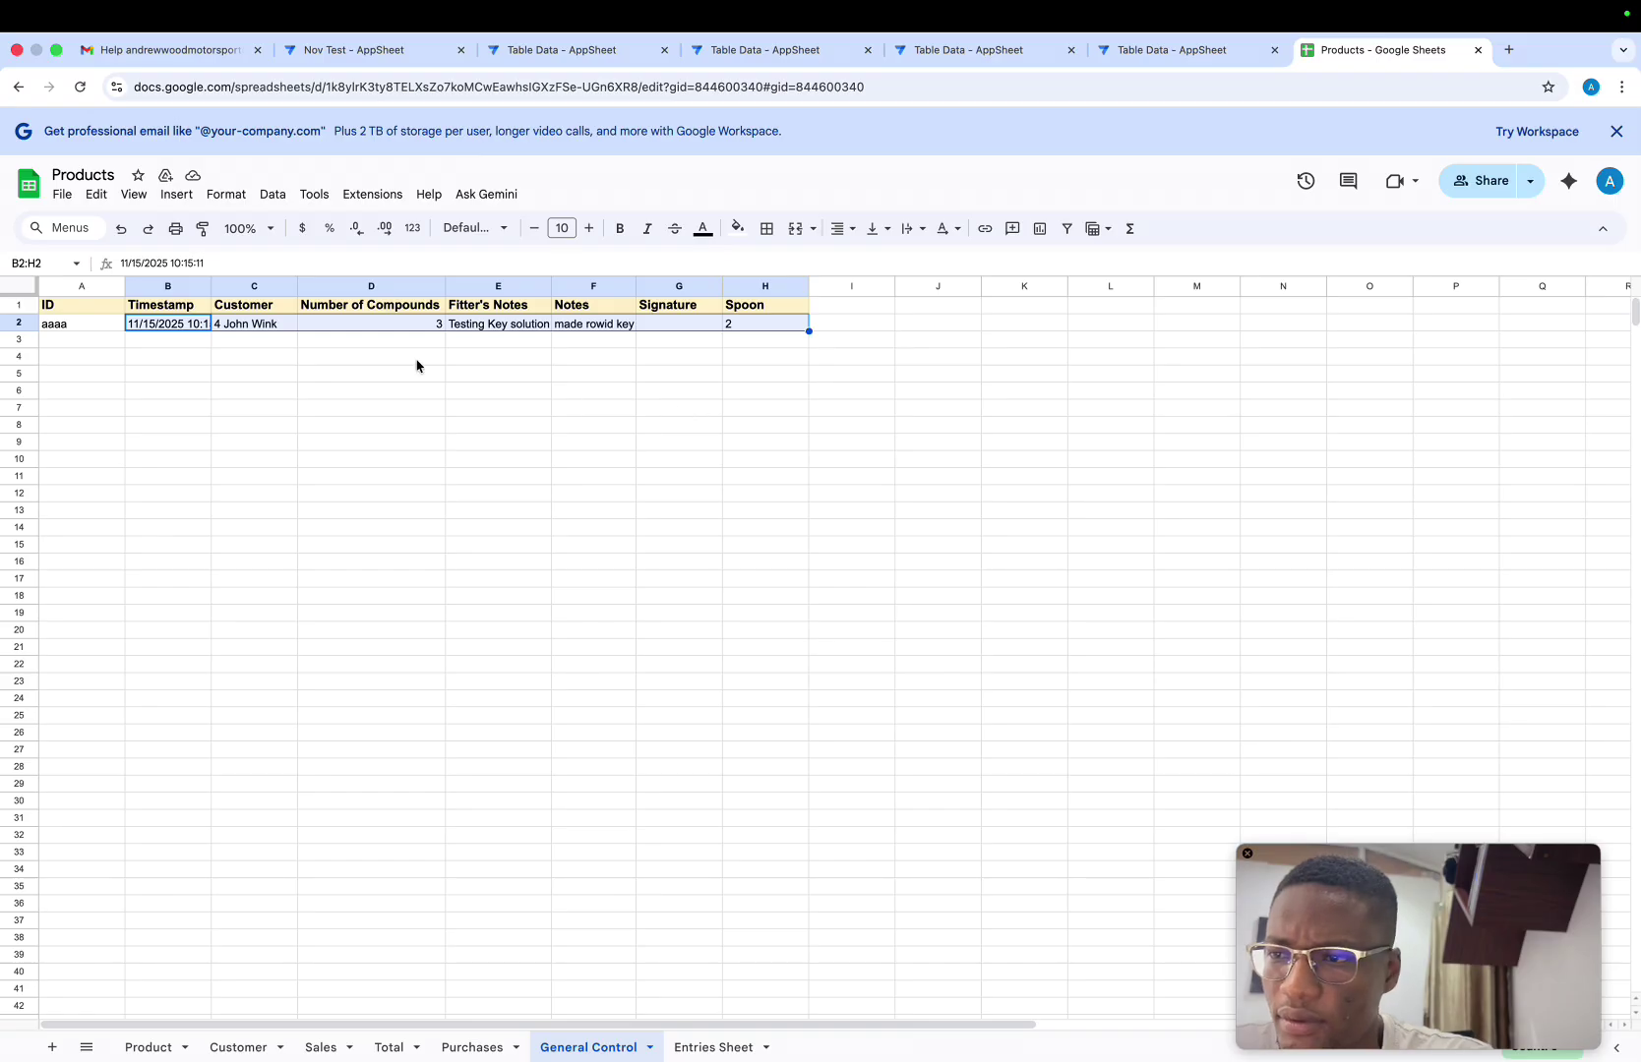
{"action": "left_click", "coordinate": [695, 1045]}
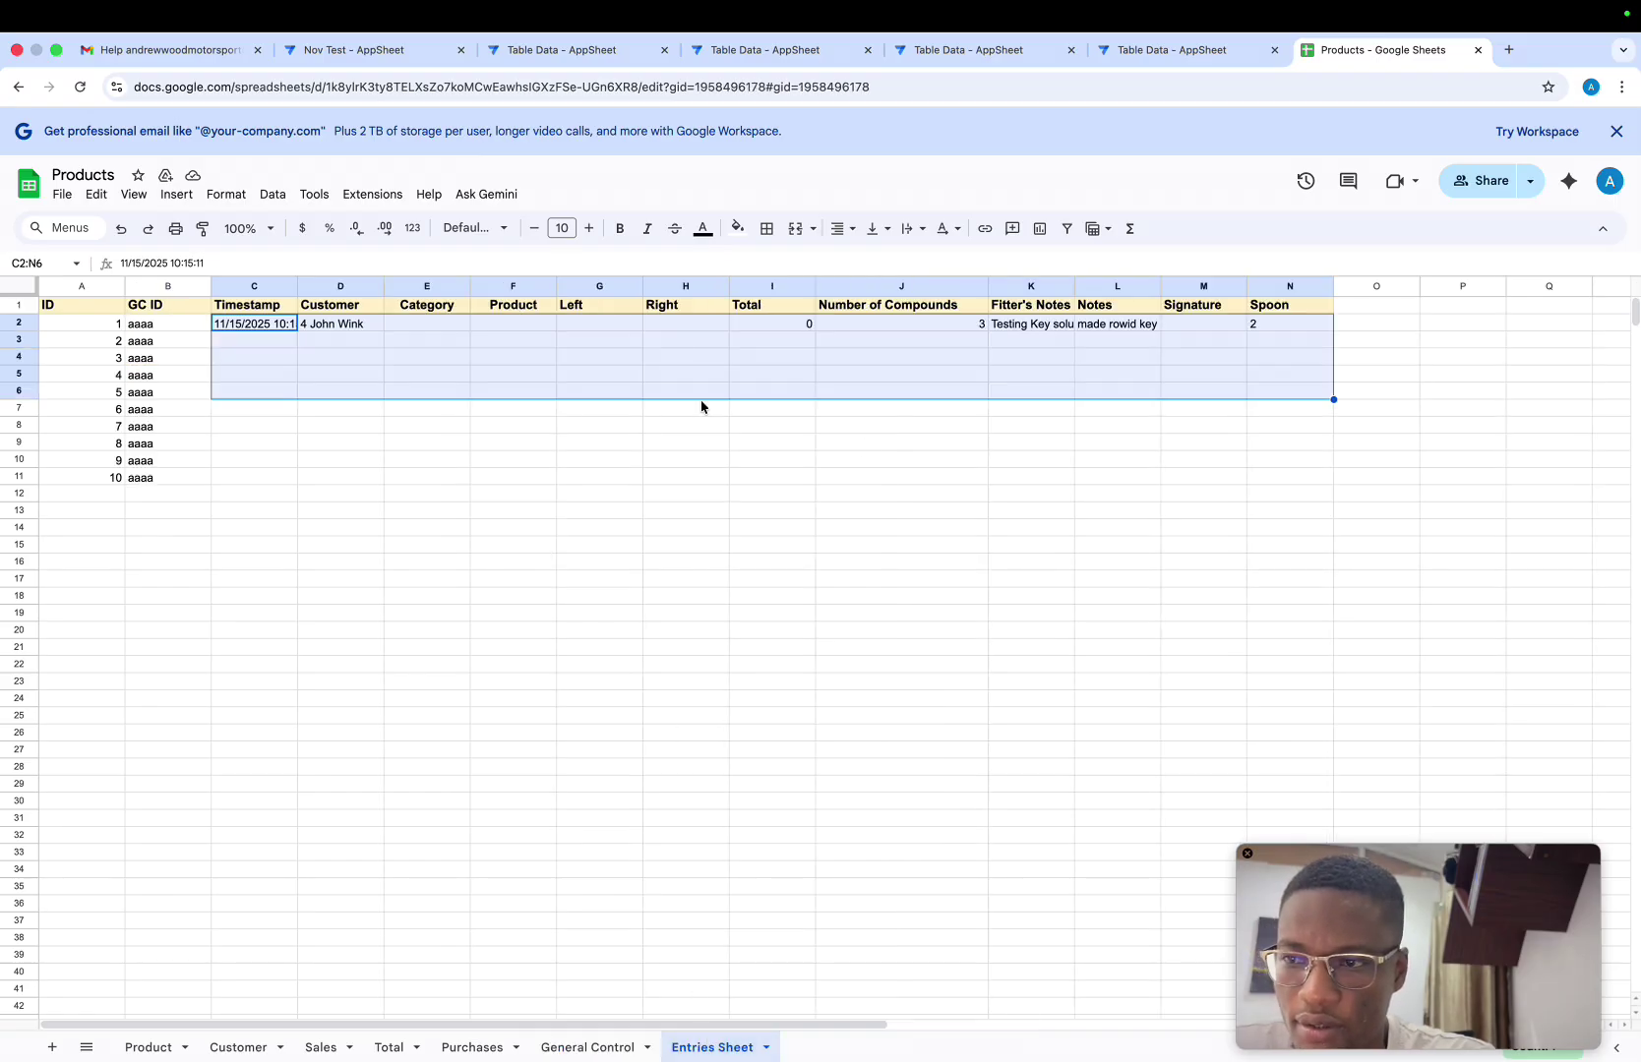
{"action": "left_click", "coordinate": [324, 1045]}
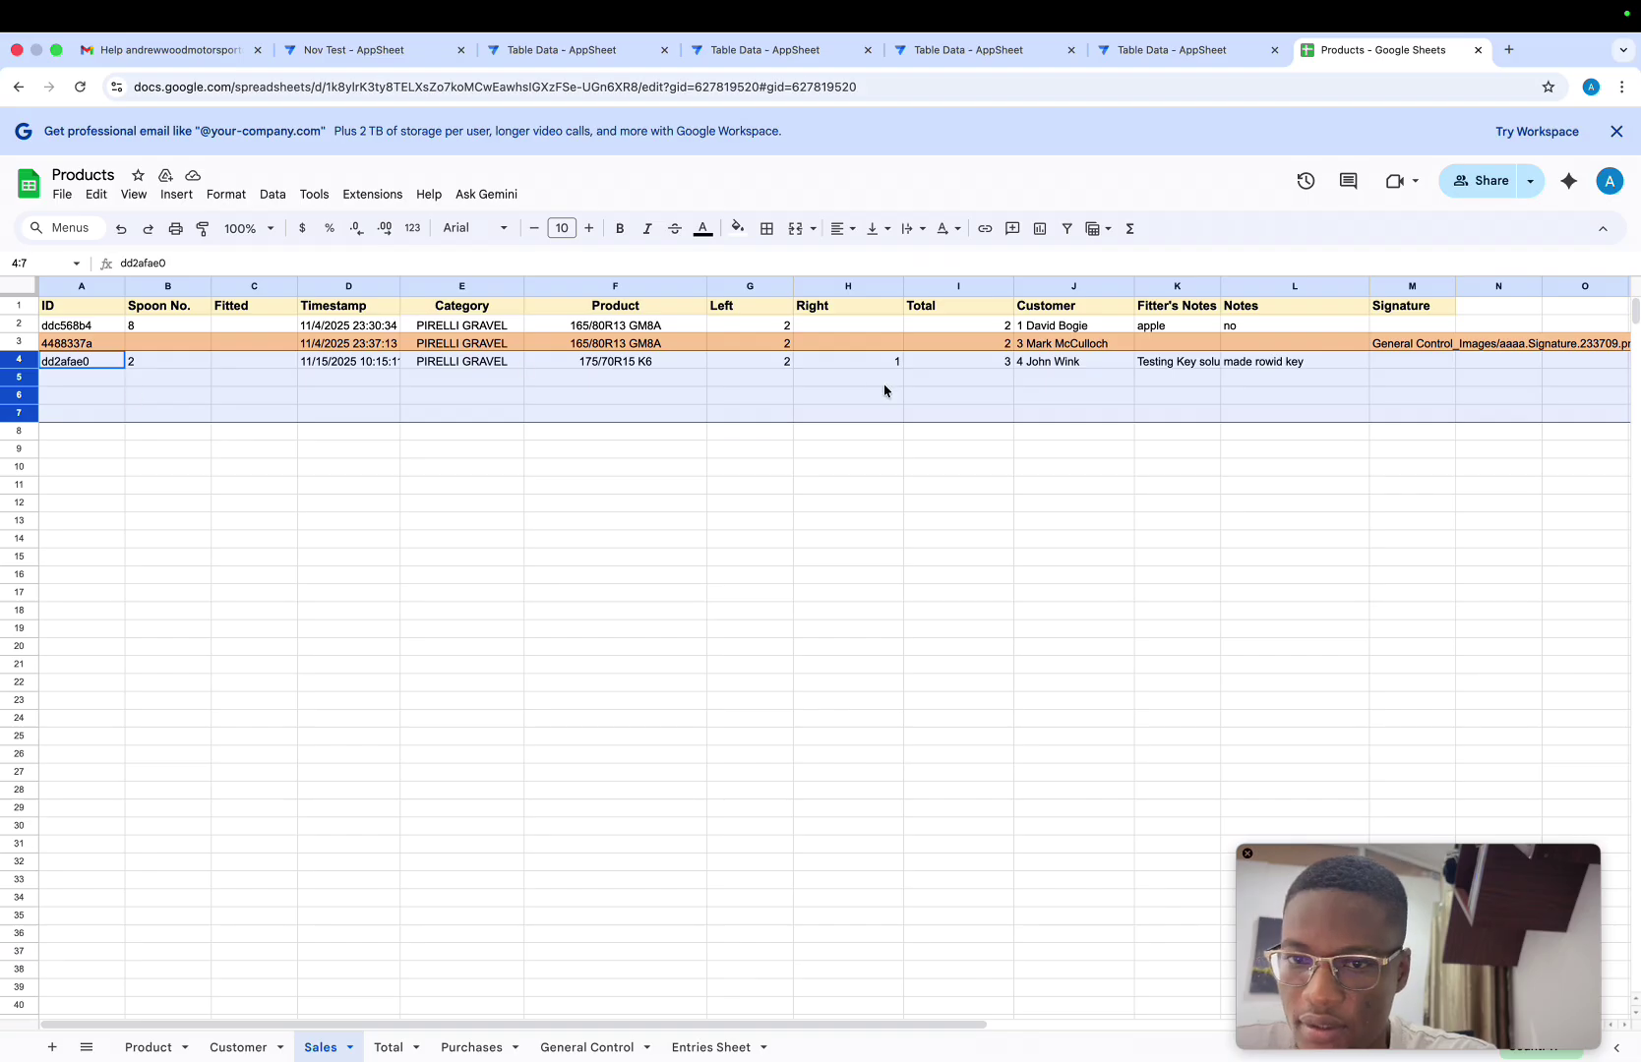
{"action": "left_click", "coordinate": [700, 1047]}
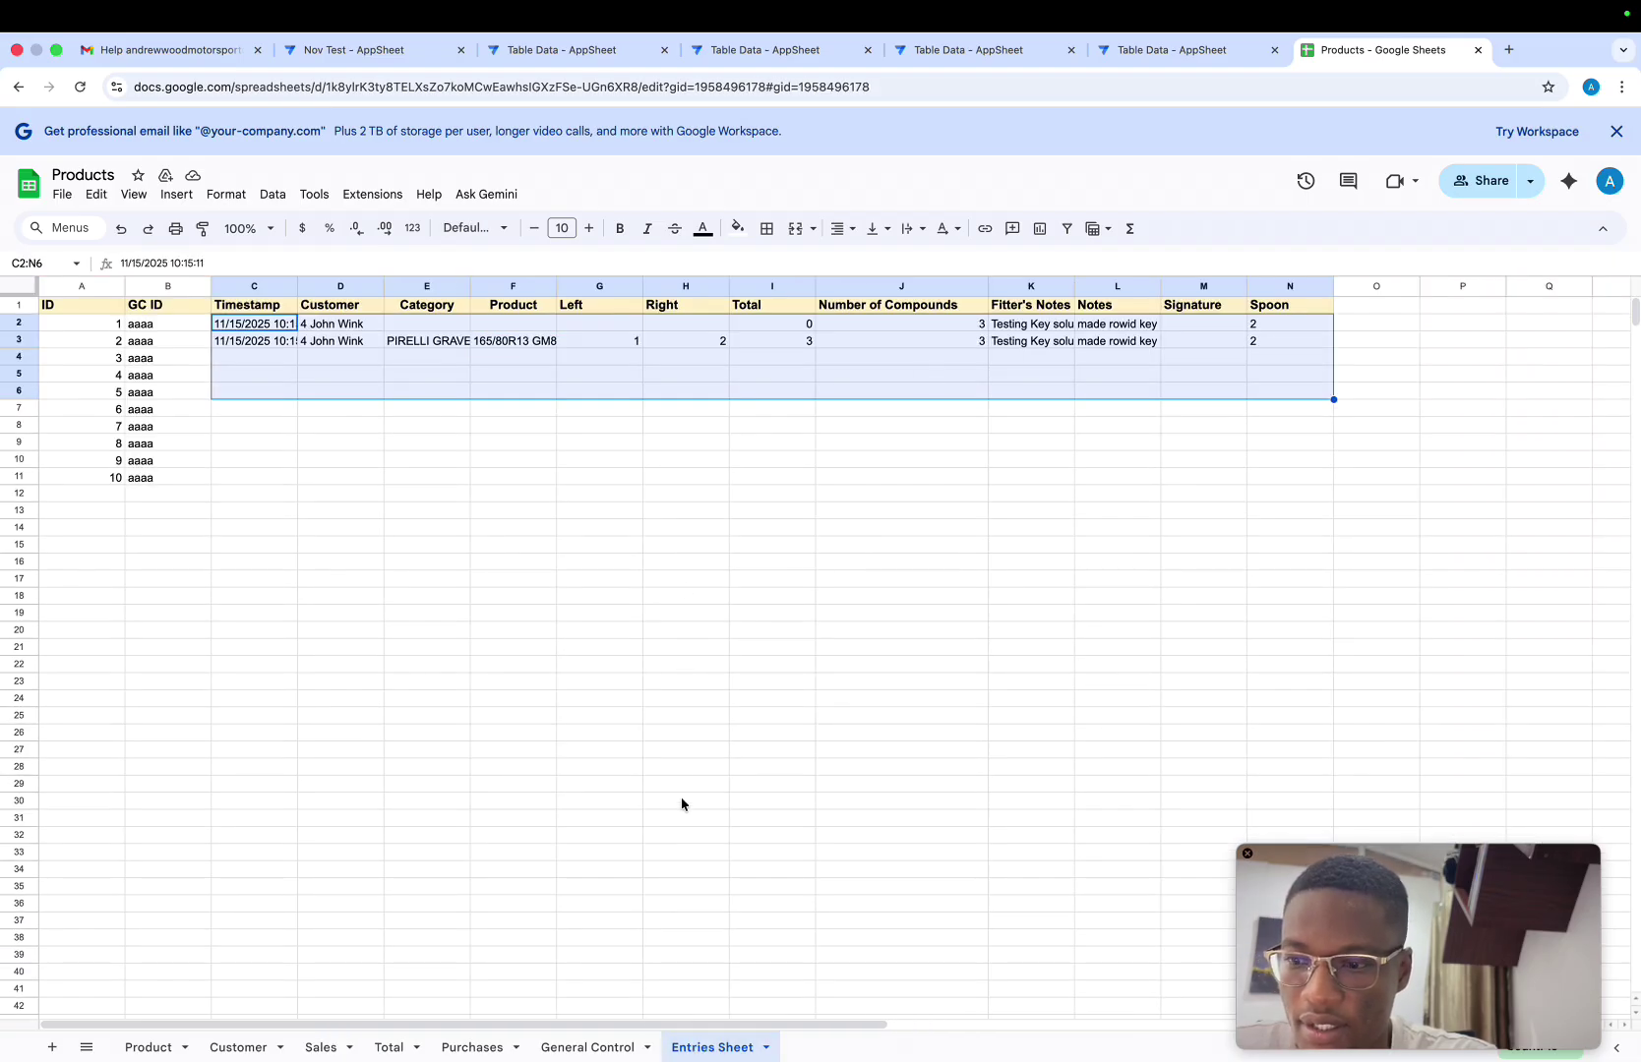
{"action": "left_click", "coordinate": [321, 1046]}
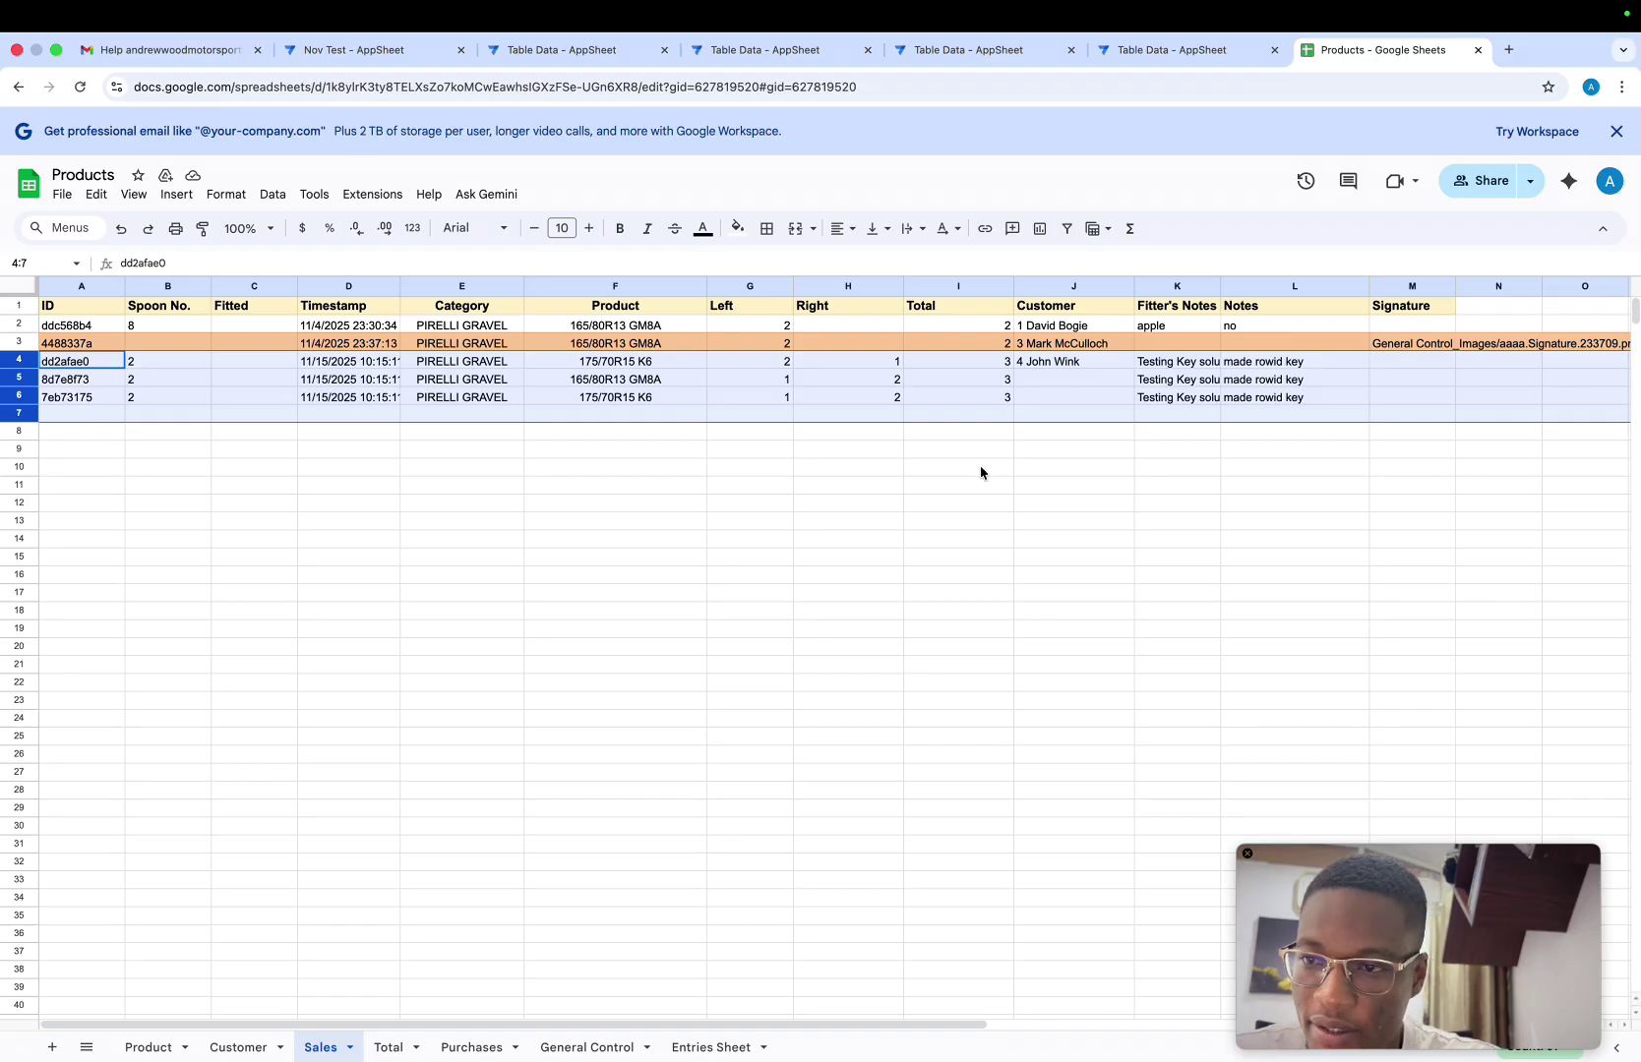
{"action": "scroll", "coordinate": [980, 473], "scroll_direction": "right", "scroll_amount": 5}
{"action": "scroll", "coordinate": [980, 473], "scroll_direction": "left", "scroll_amount": 5}
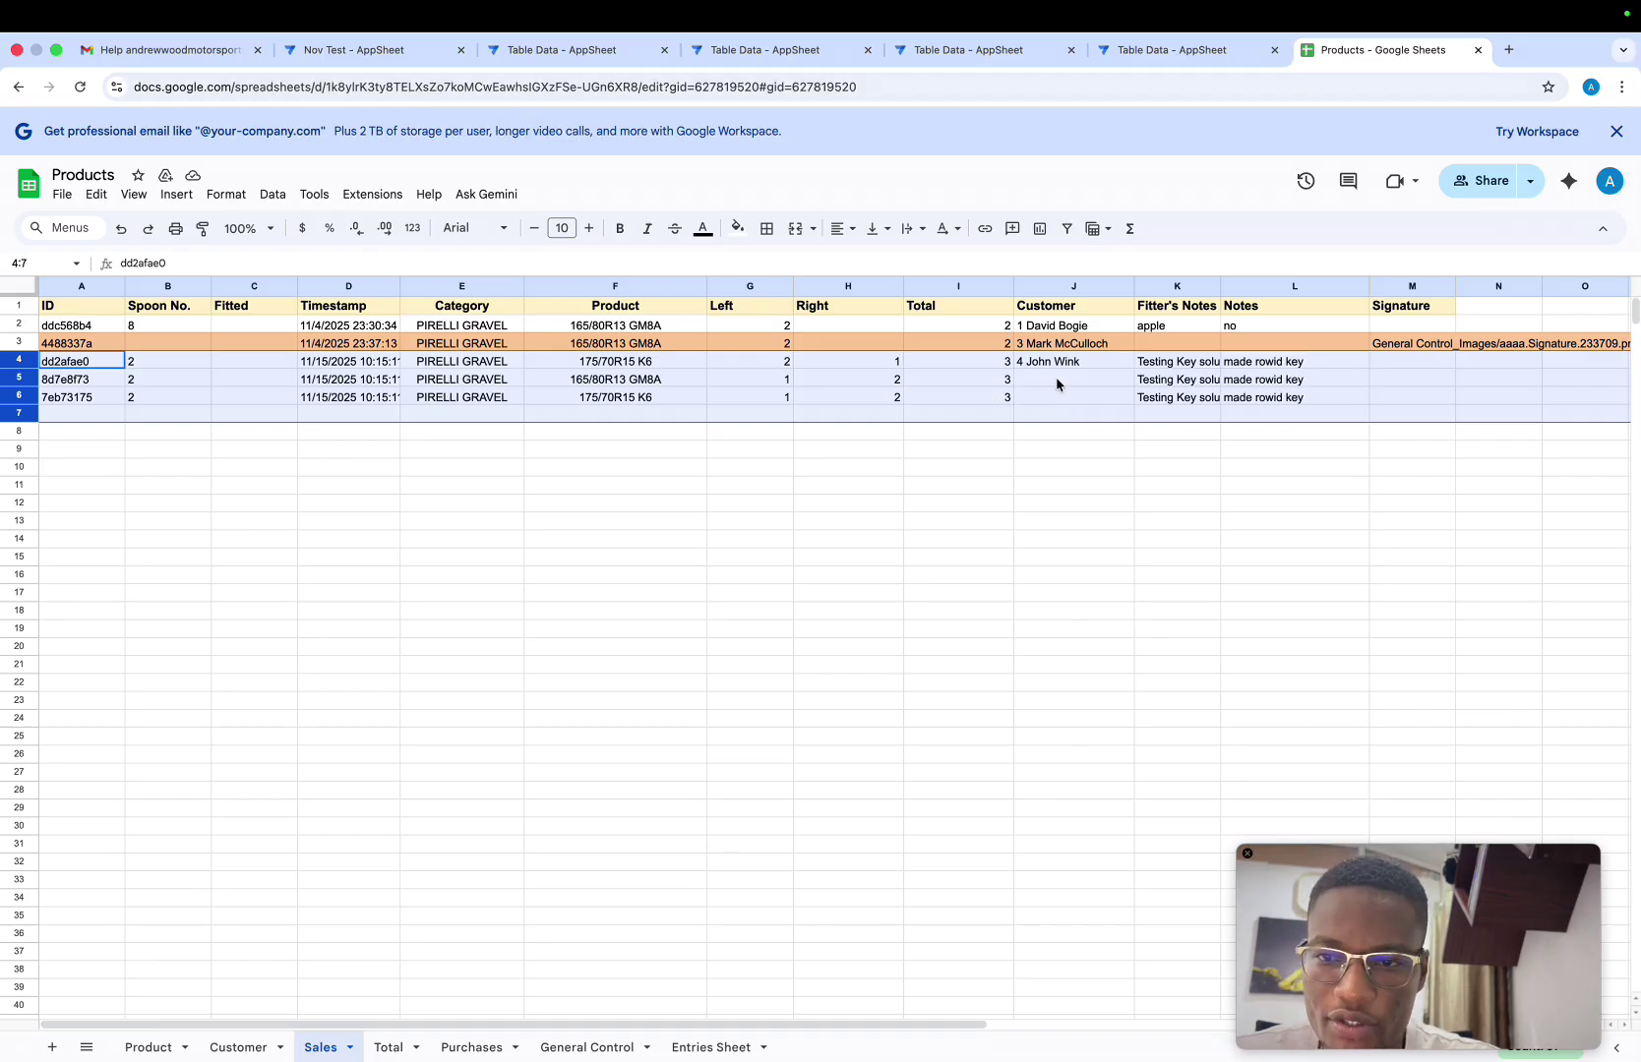
{"action": "scroll", "coordinate": [1054, 379], "scroll_direction": "right", "scroll_amount": 6}
{"action": "scroll", "coordinate": [1057, 382], "scroll_direction": "left", "scroll_amount": 6}
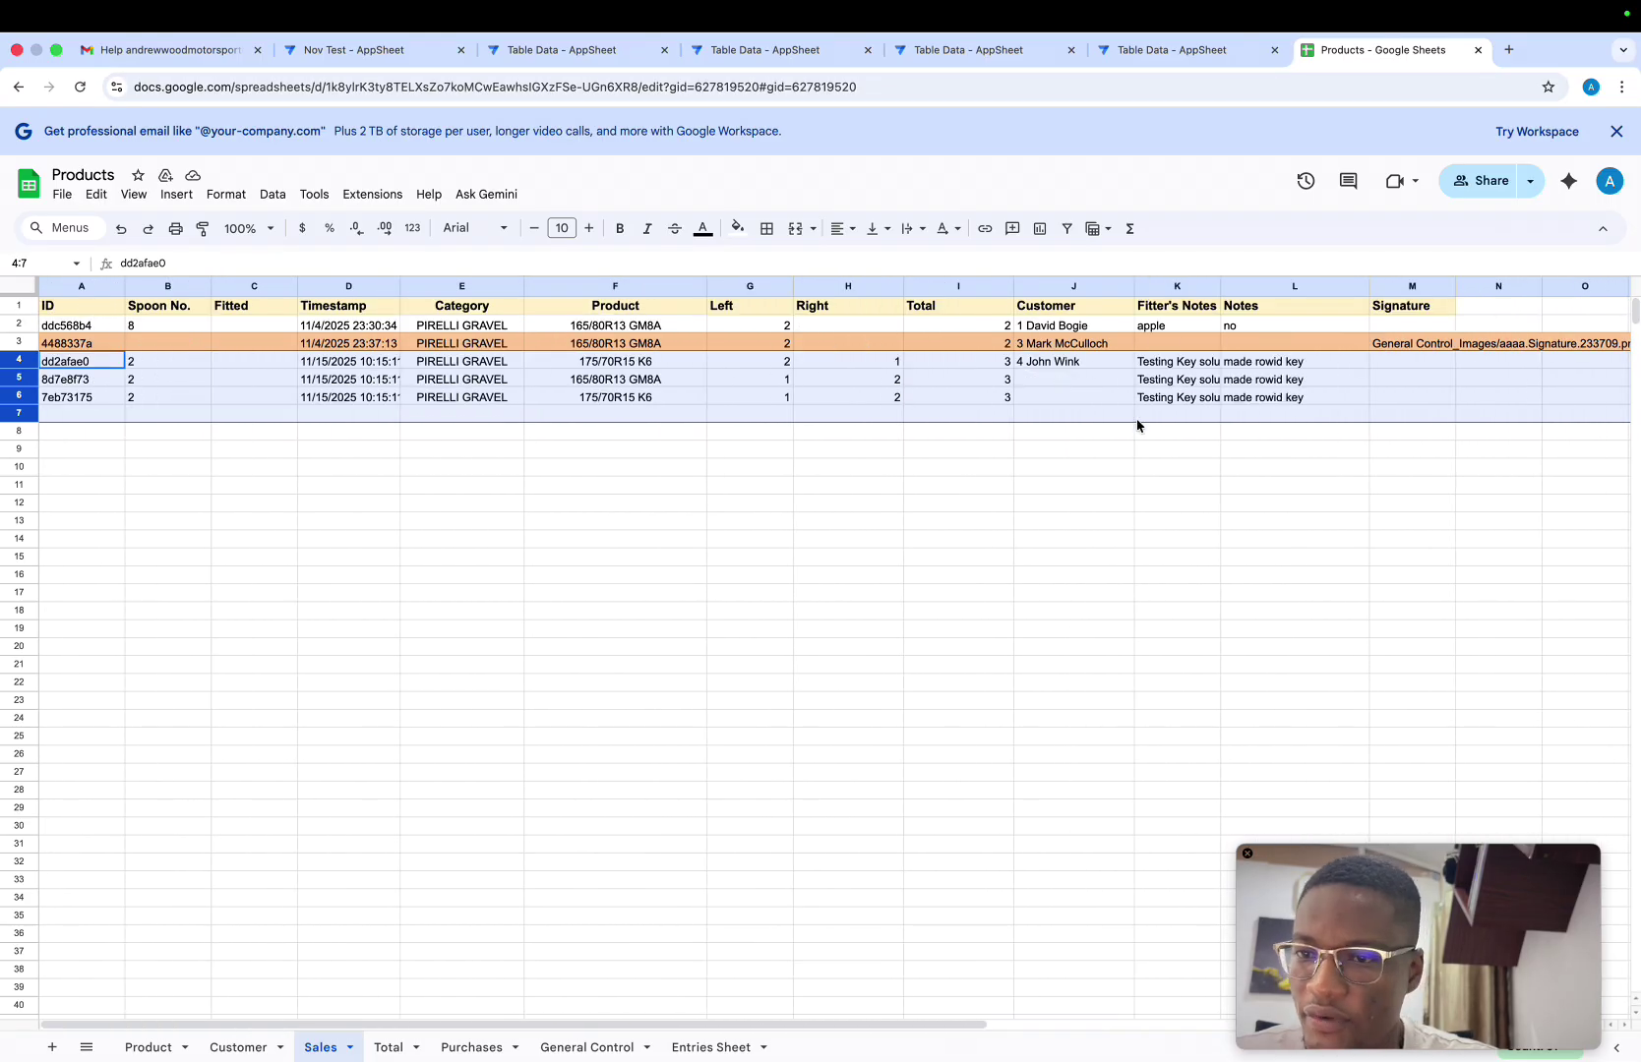
Switch to the Nov Test app editor, sync the app preview, and examine the sell entry form's fields and customer choices
{"action": "left_click", "coordinate": [345, 50]}
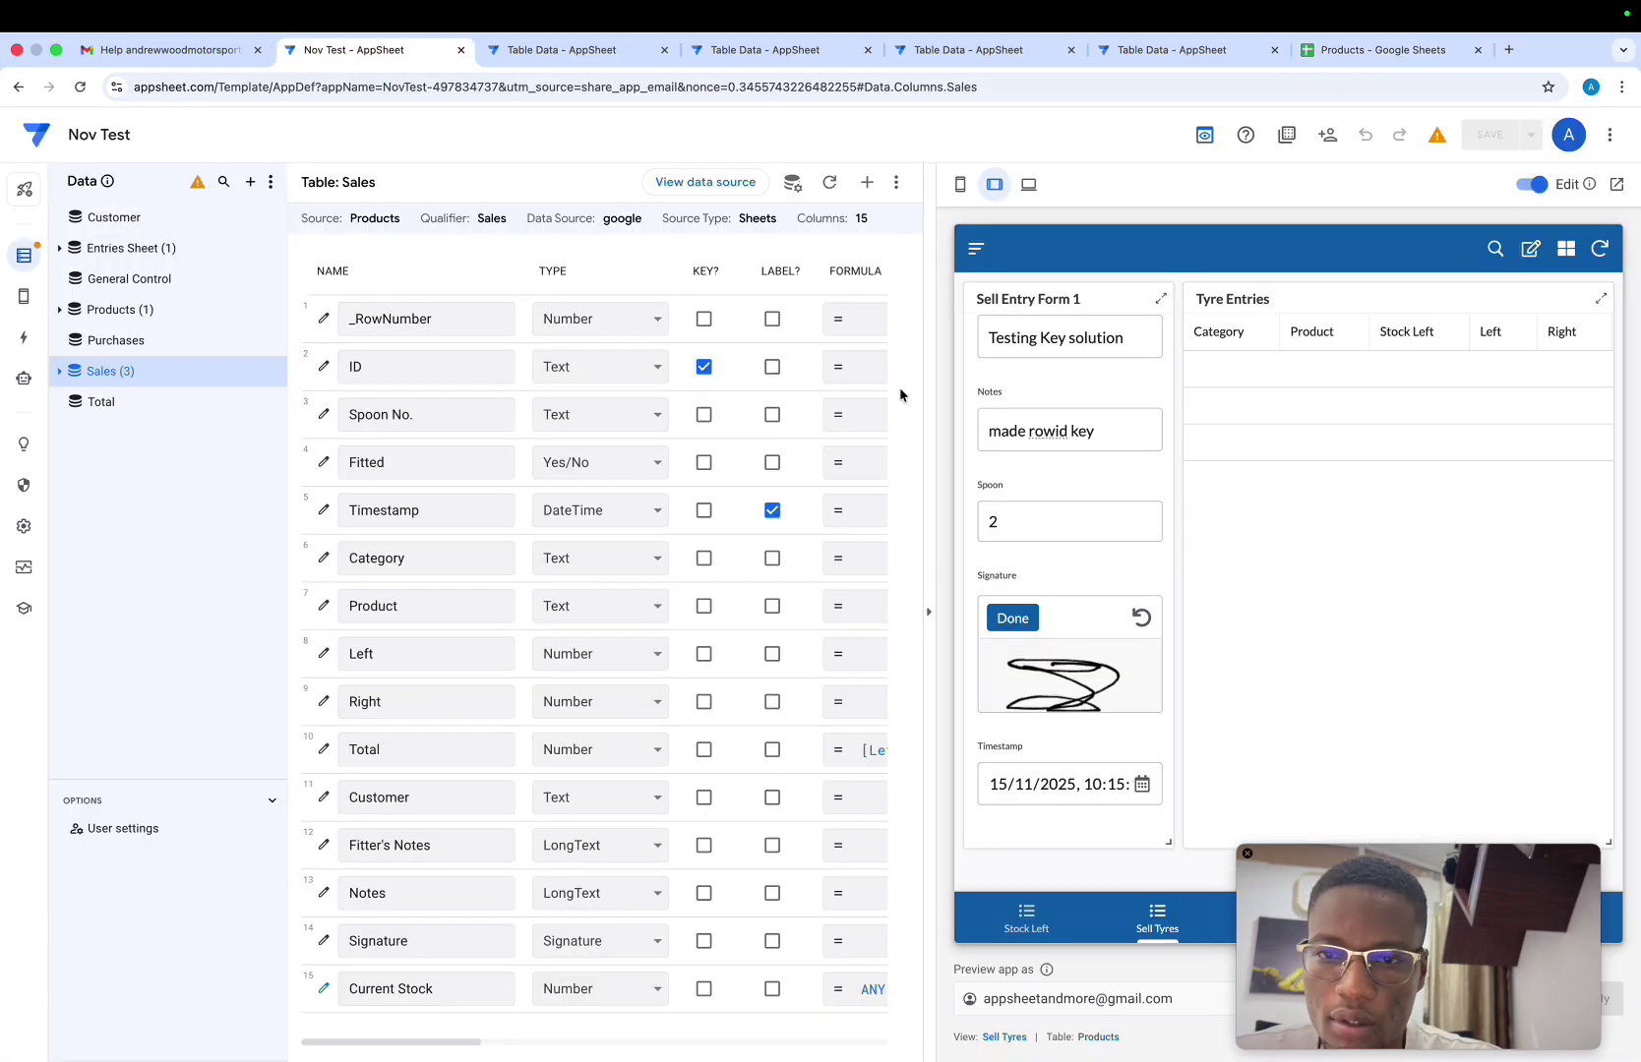
{"action": "scroll", "coordinate": [1048, 531], "scroll_direction": "up", "scroll_amount": 3}
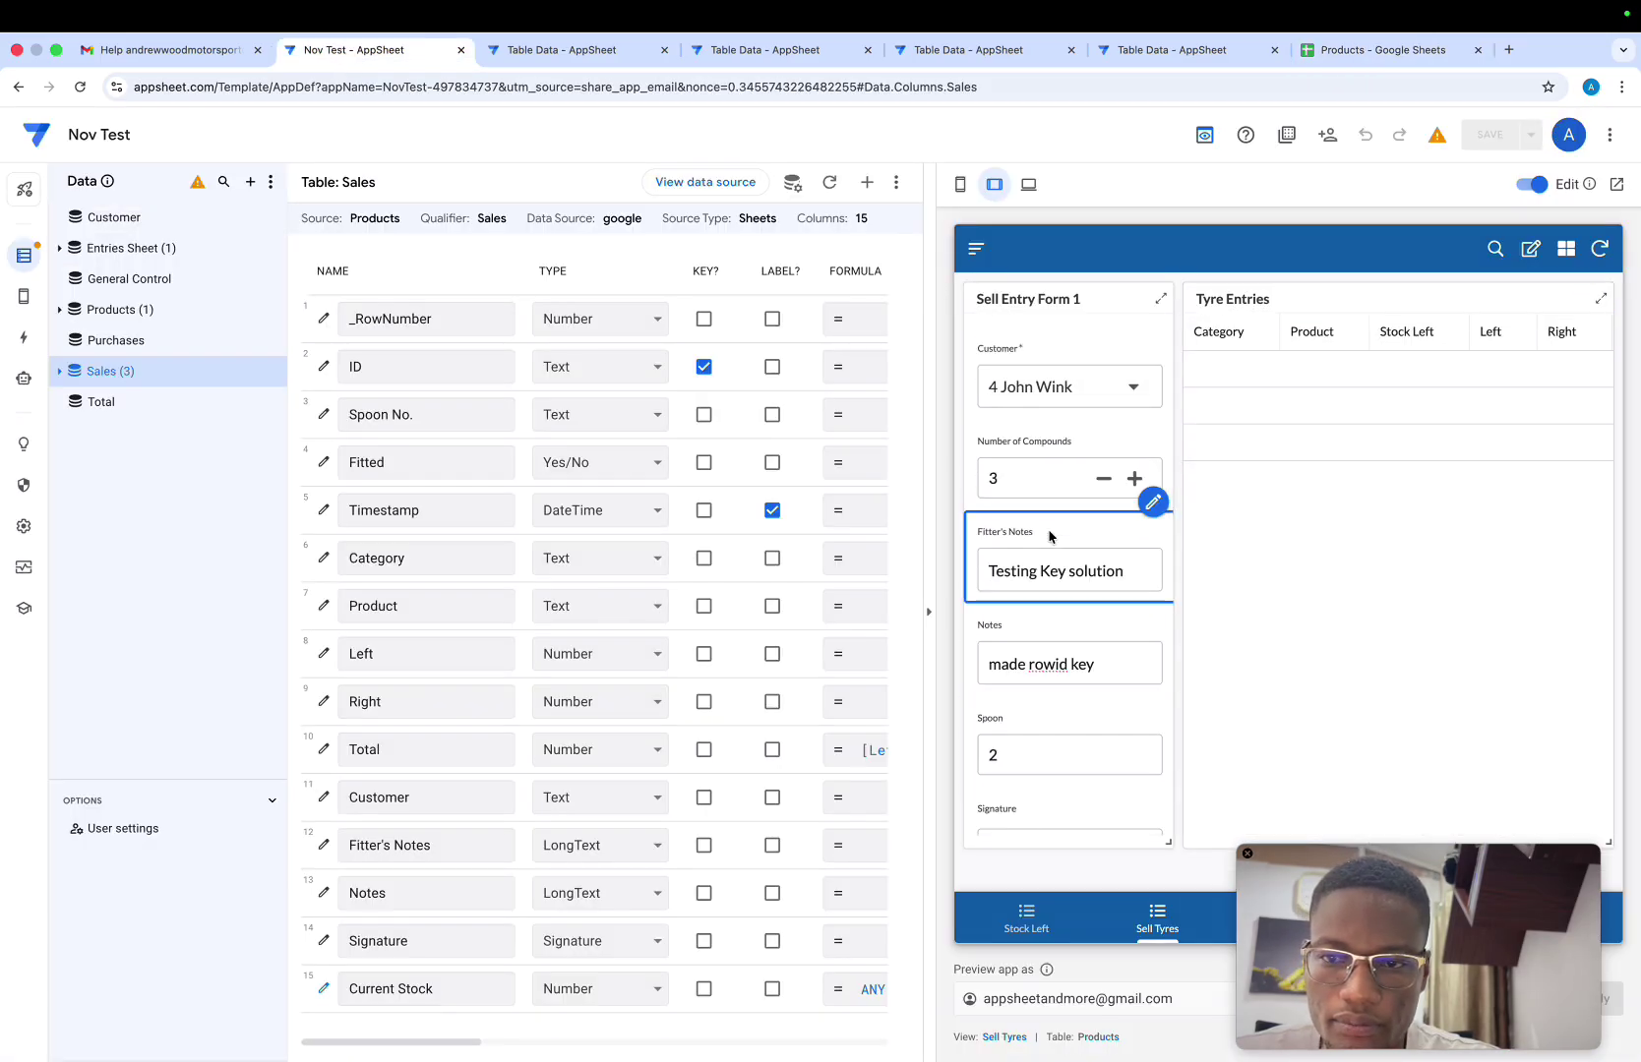
{"action": "left_click", "coordinate": [1600, 249]}
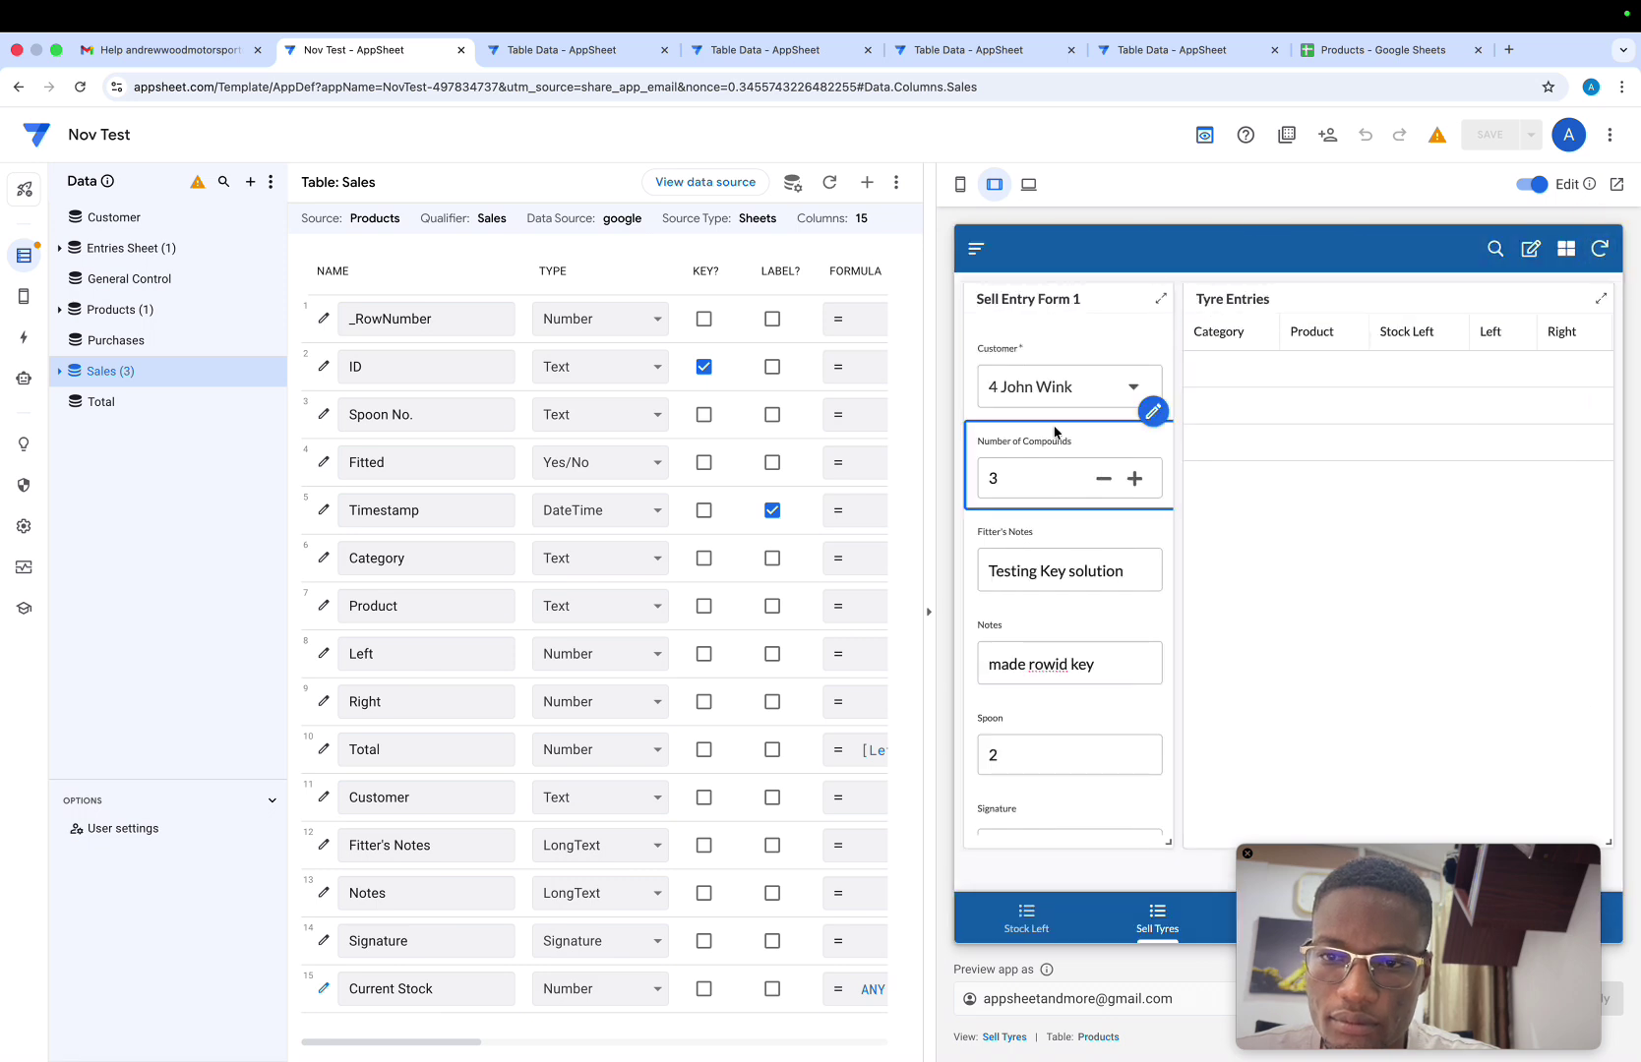
{"action": "scroll", "coordinate": [1053, 433], "scroll_direction": "down", "scroll_amount": 3}
{"action": "scroll", "coordinate": [1053, 421], "scroll_direction": "up", "scroll_amount": 3}
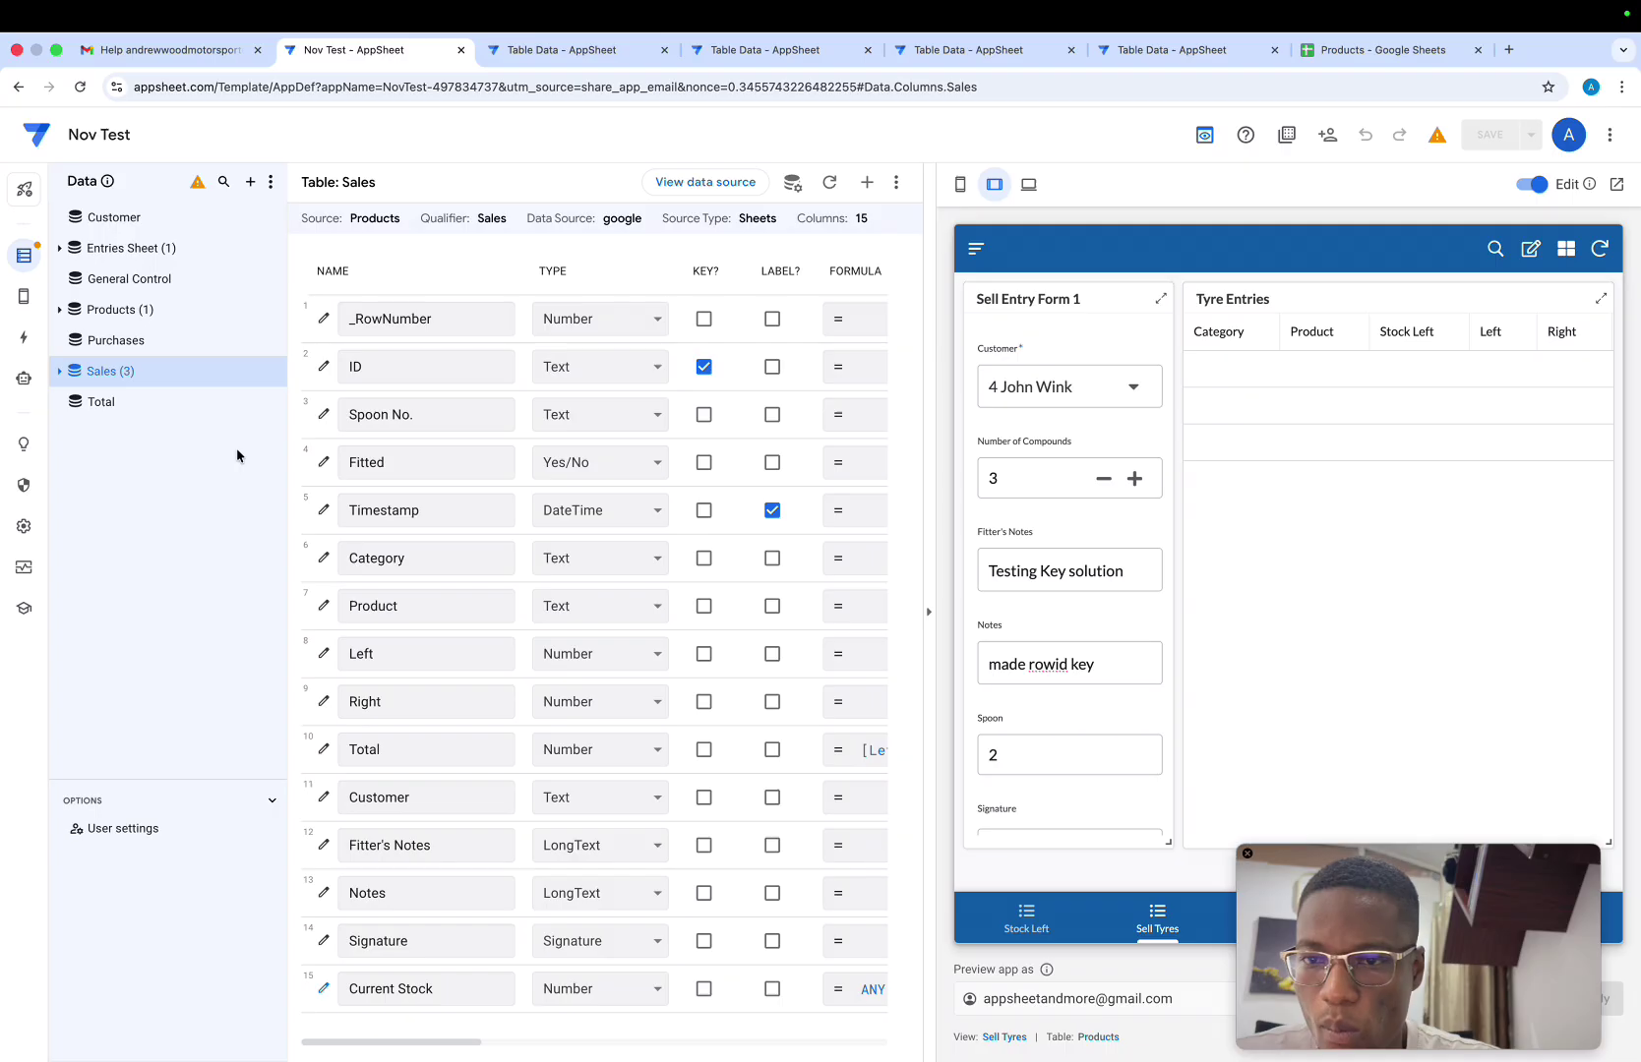
{"action": "left_click", "coordinate": [1134, 393]}
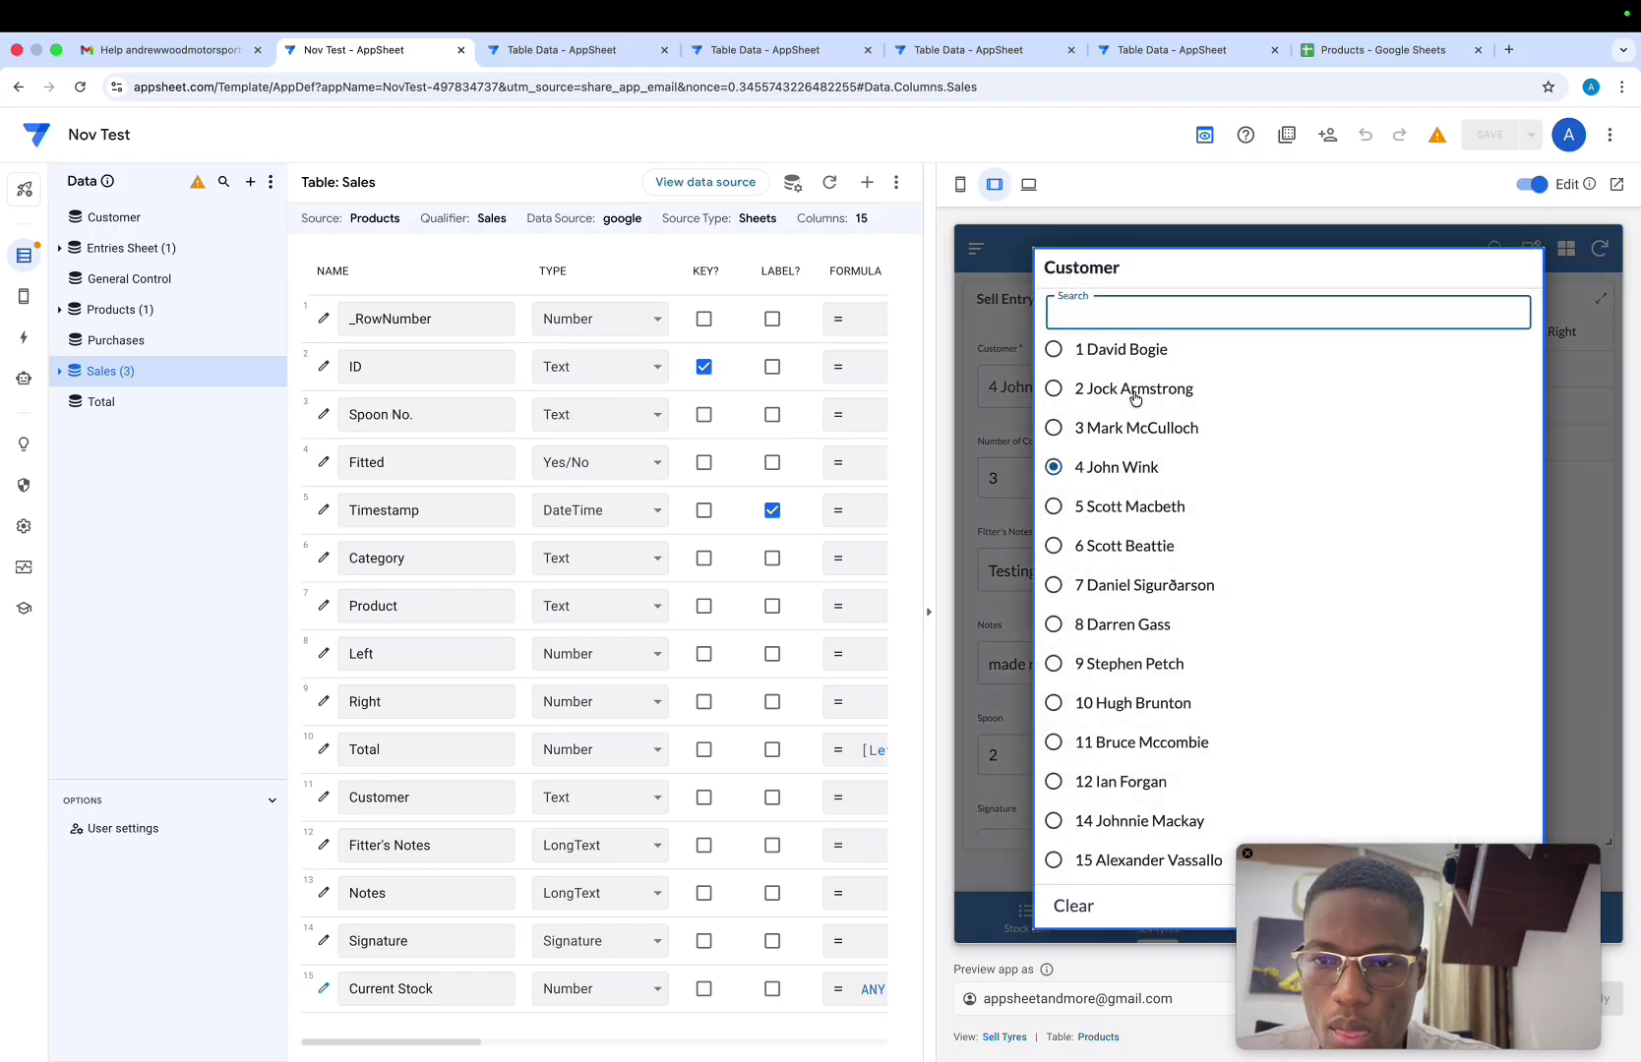
{"action": "key", "text": "Escape"}
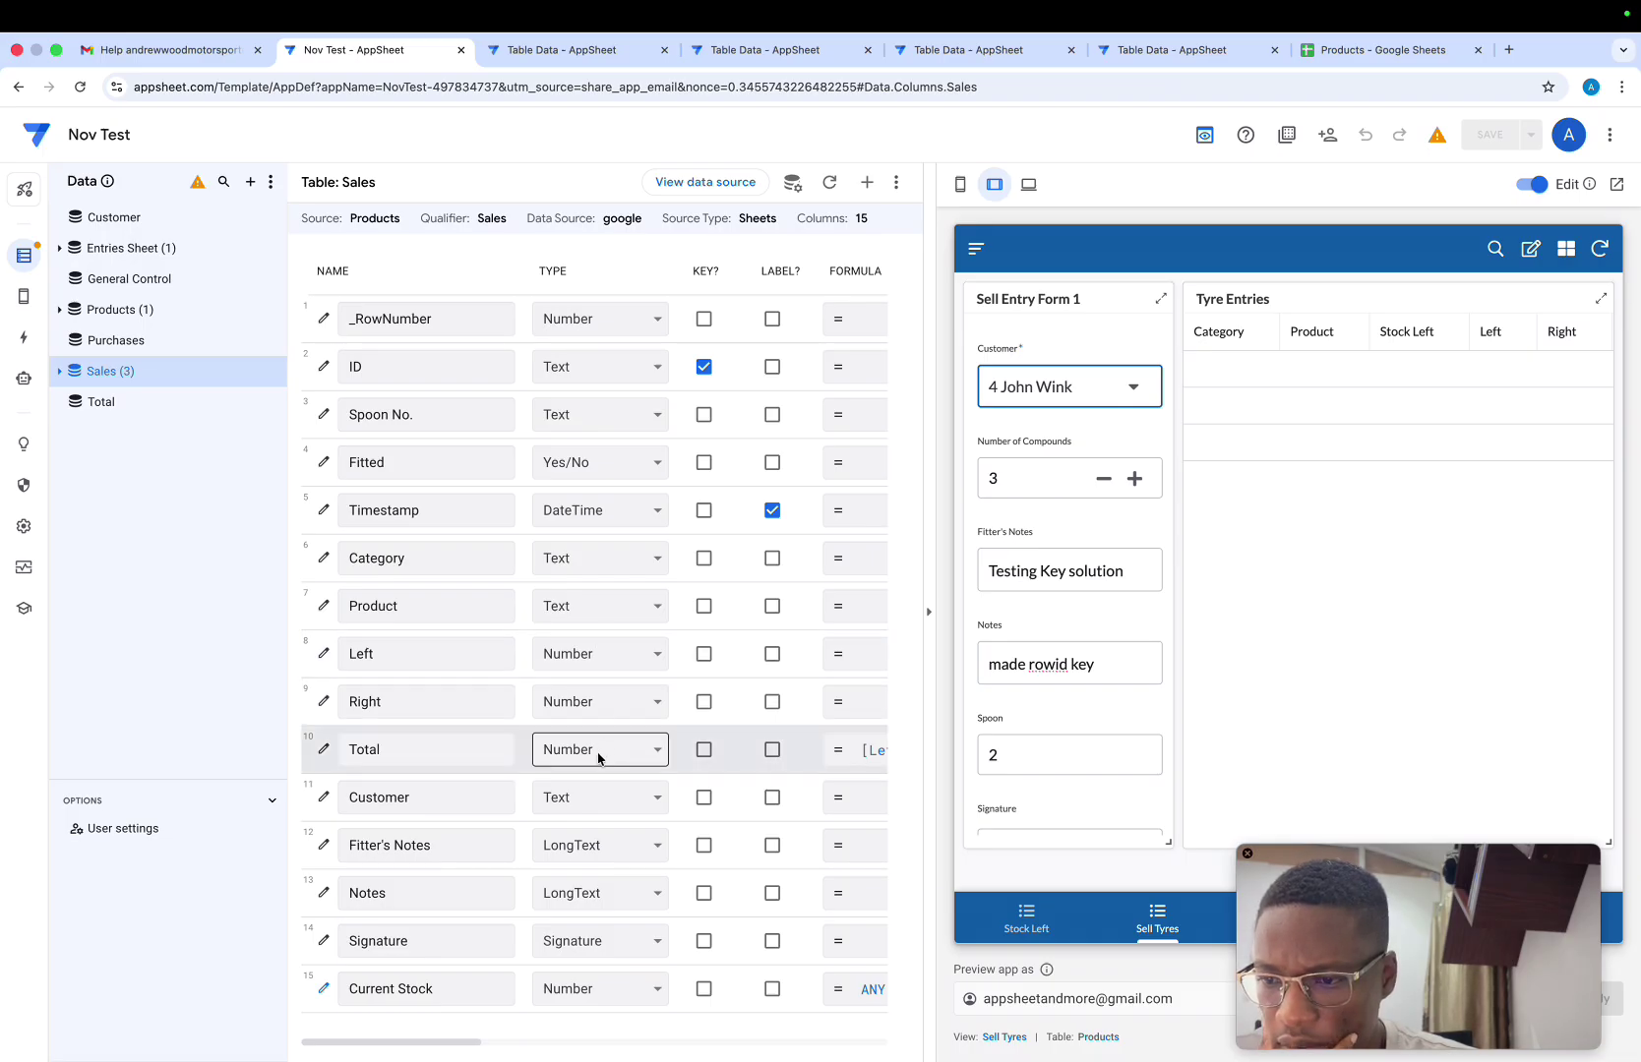
Make the Customer column of the Sales table required and save the app
{"action": "left_click", "coordinate": [324, 797]}
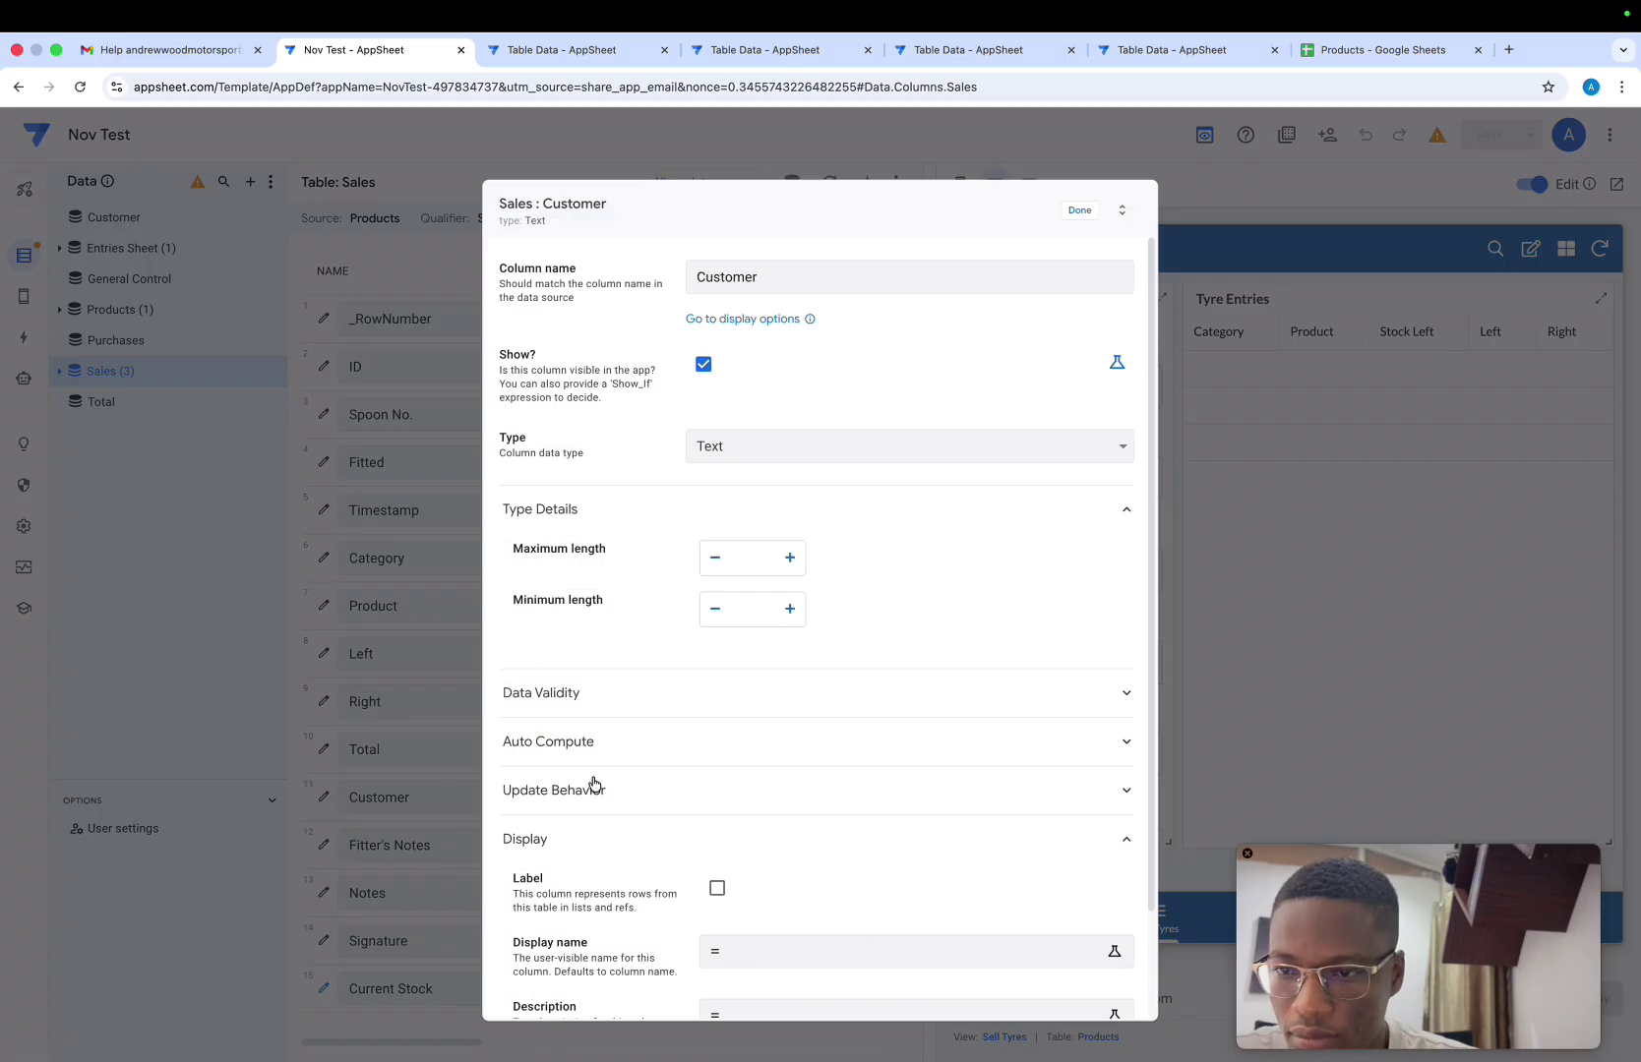
{"action": "left_click", "coordinate": [712, 715]}
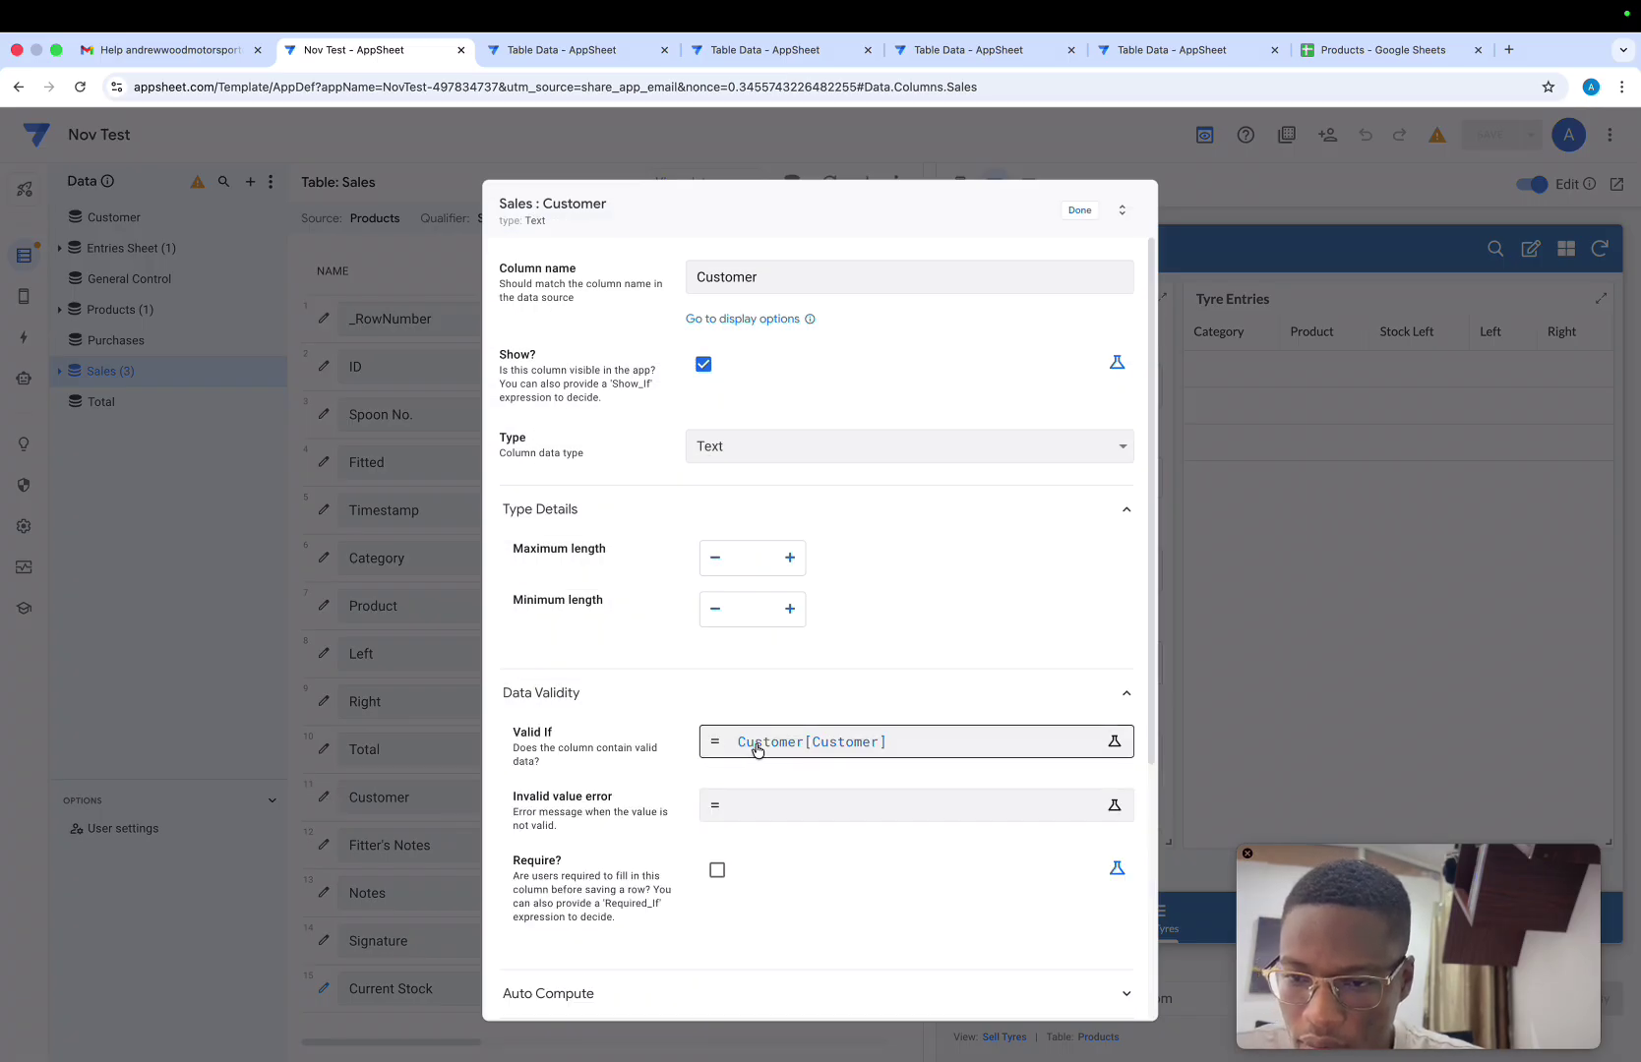
{"action": "left_click", "coordinate": [717, 872]}
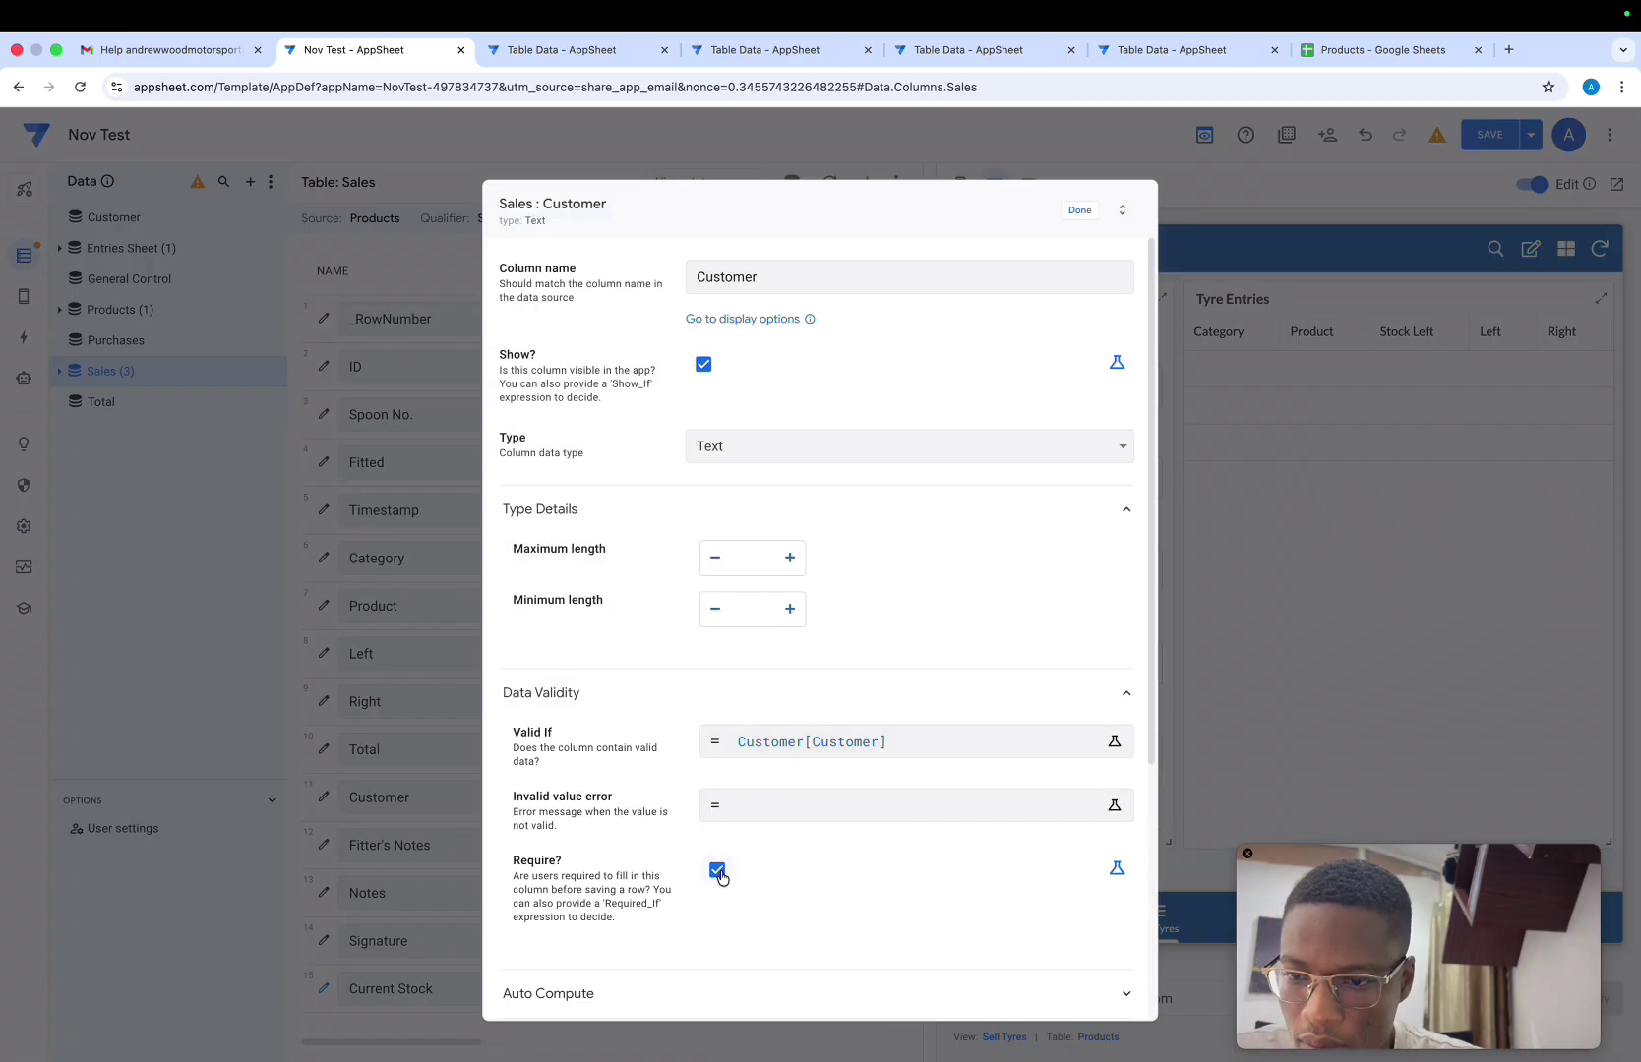
{"action": "left_click", "coordinate": [1080, 210]}
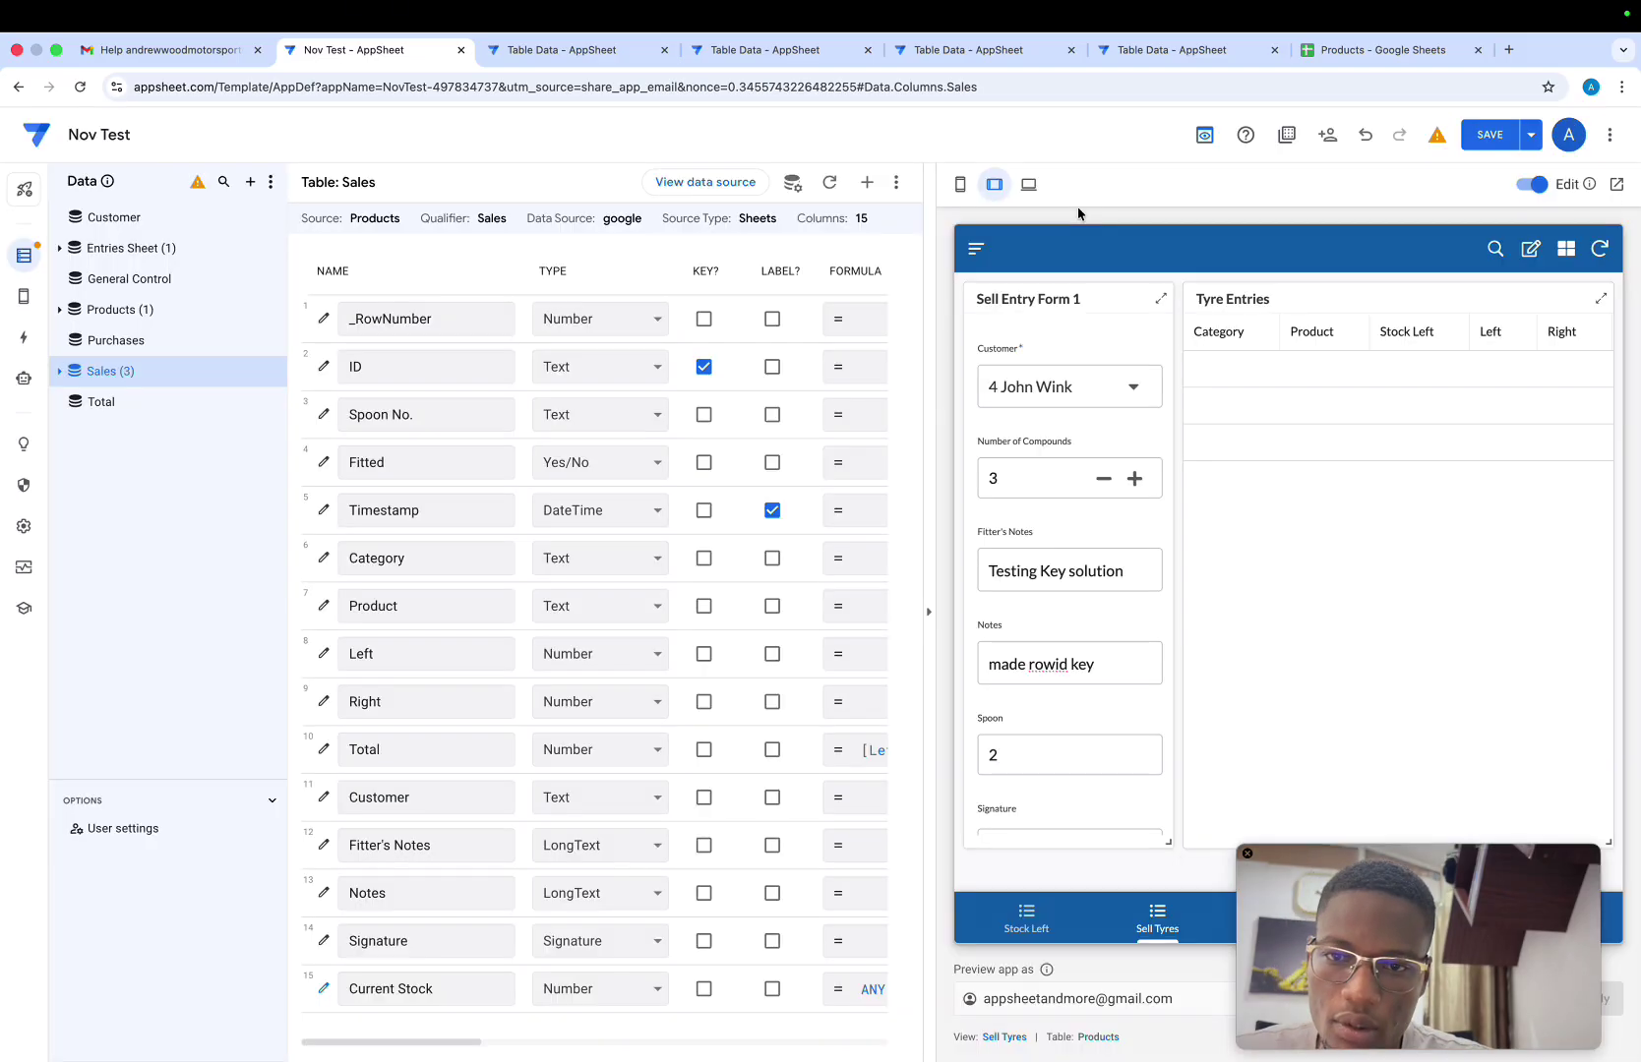
{"action": "left_click", "coordinate": [1490, 134]}
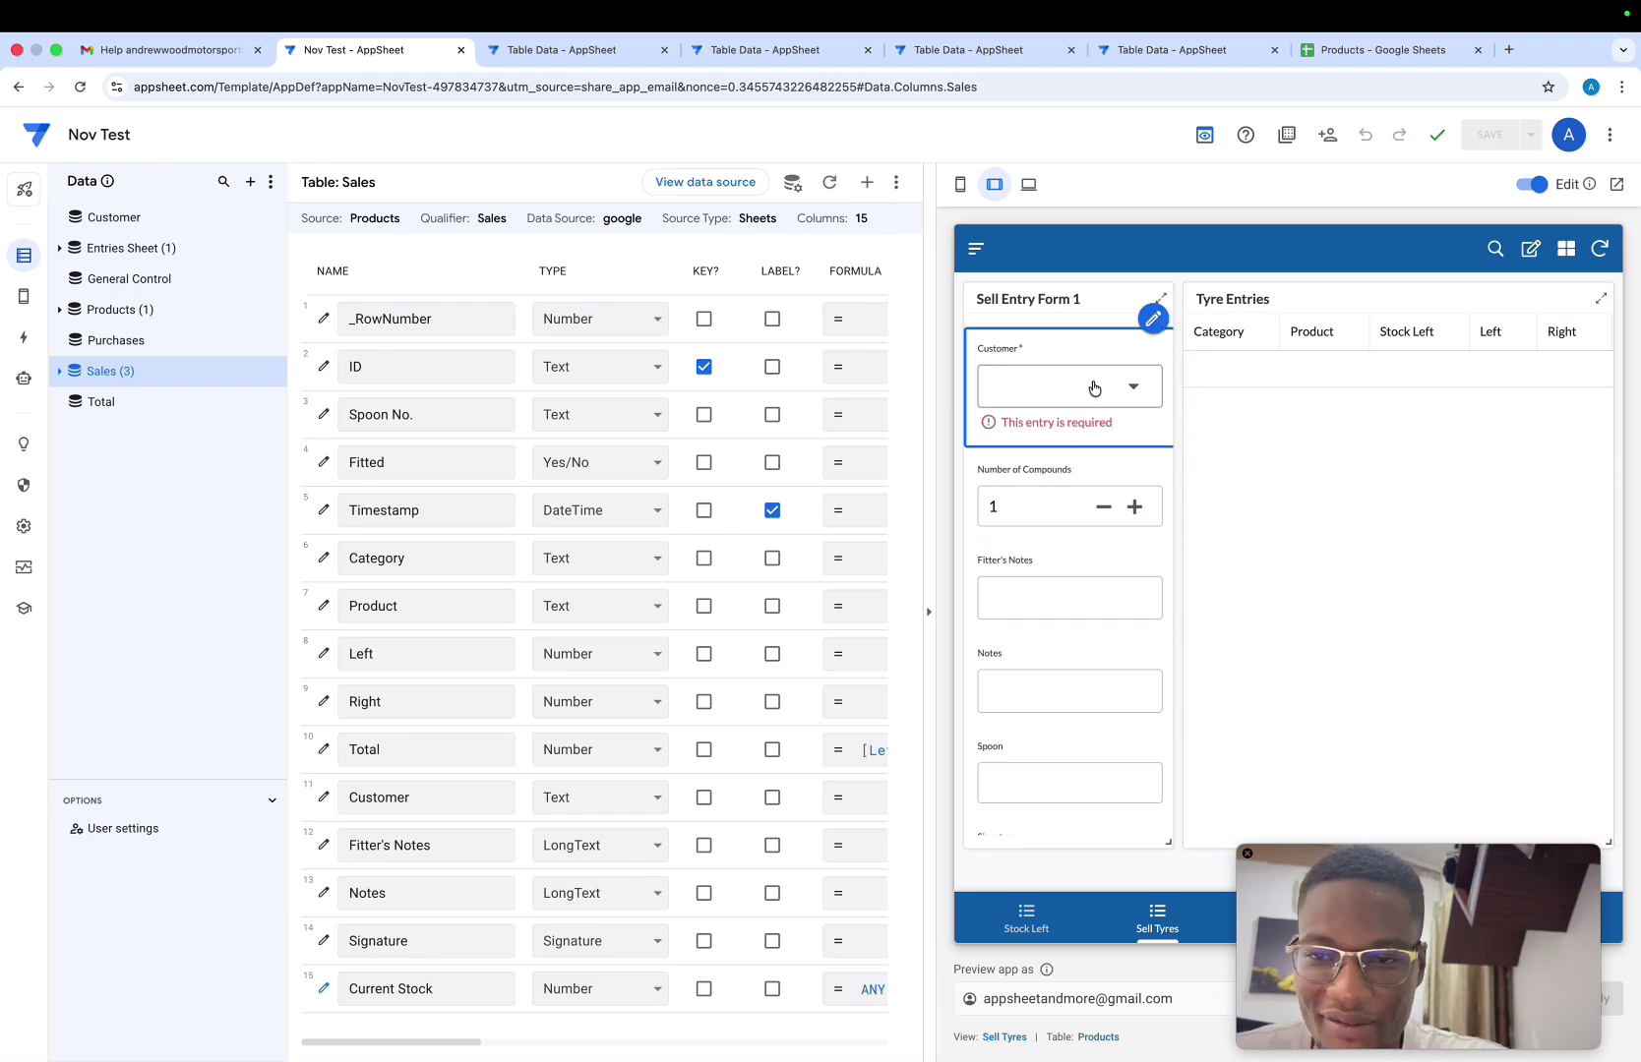
Check the fields of the reset sell entry form and its list of customers
{"action": "scroll", "coordinate": [1057, 787], "scroll_direction": "down", "scroll_amount": 1}
{"action": "scroll", "coordinate": [1056, 787], "scroll_direction": "down", "scroll_amount": 3}
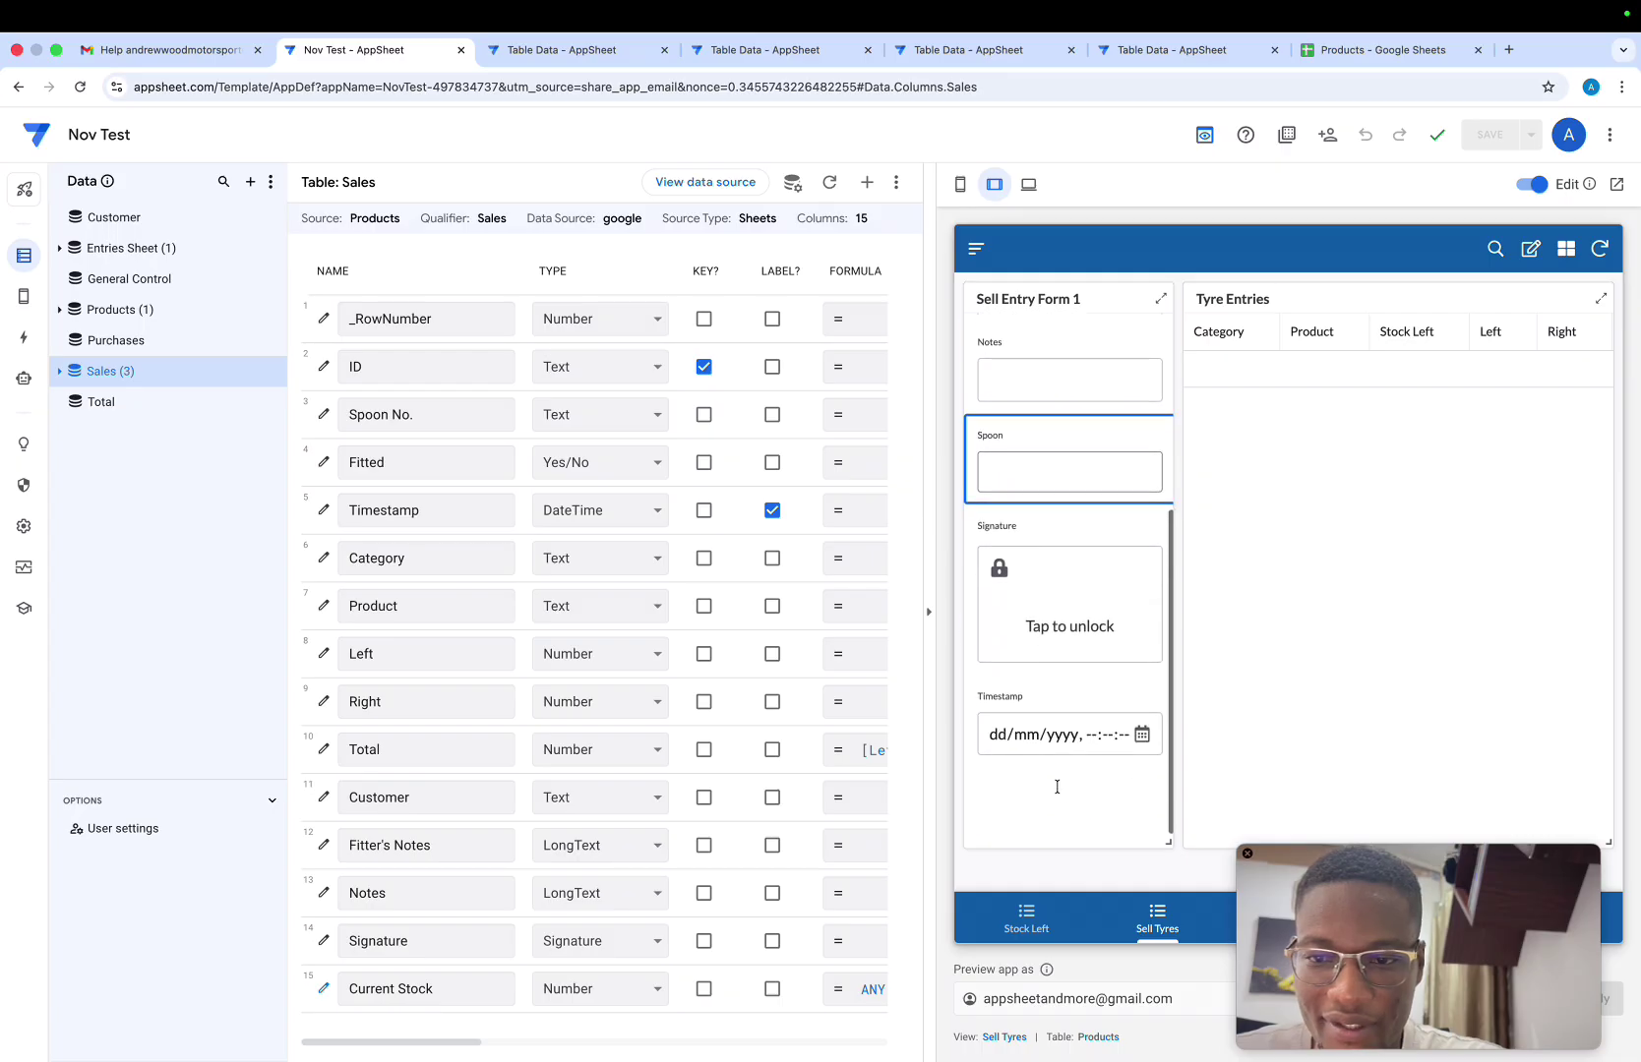
{"action": "scroll", "coordinate": [1056, 787], "scroll_direction": "up", "scroll_amount": 3}
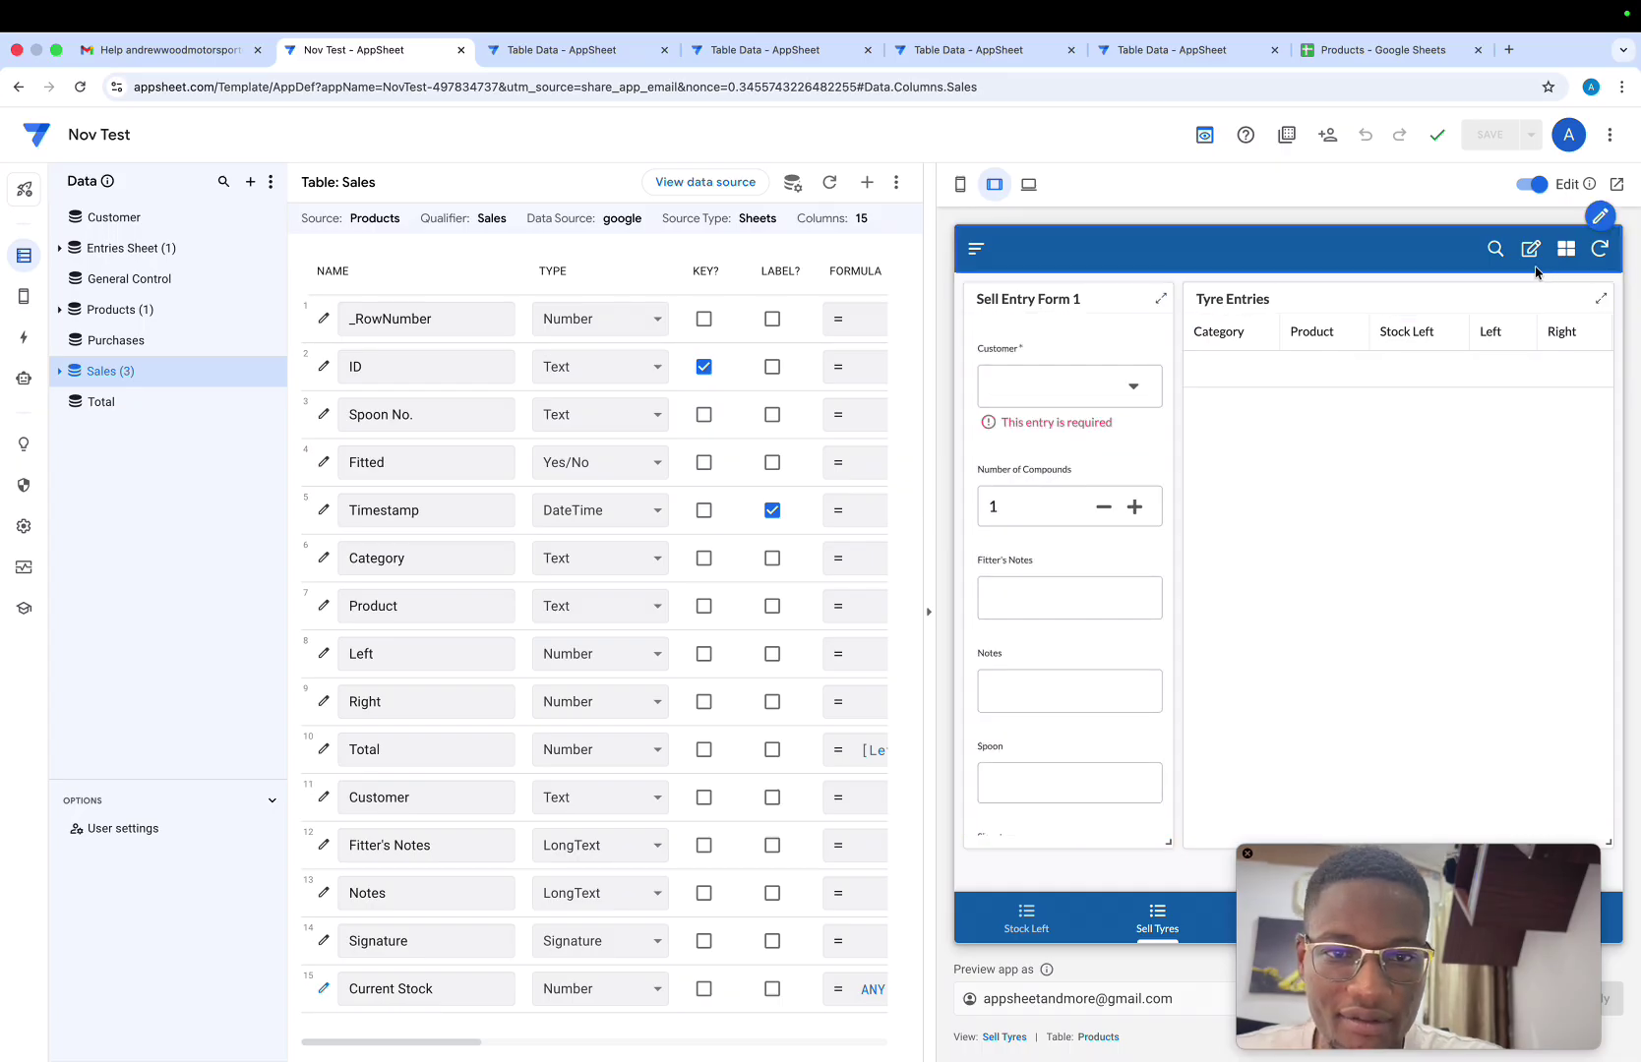
{"action": "left_click", "coordinate": [1109, 389]}
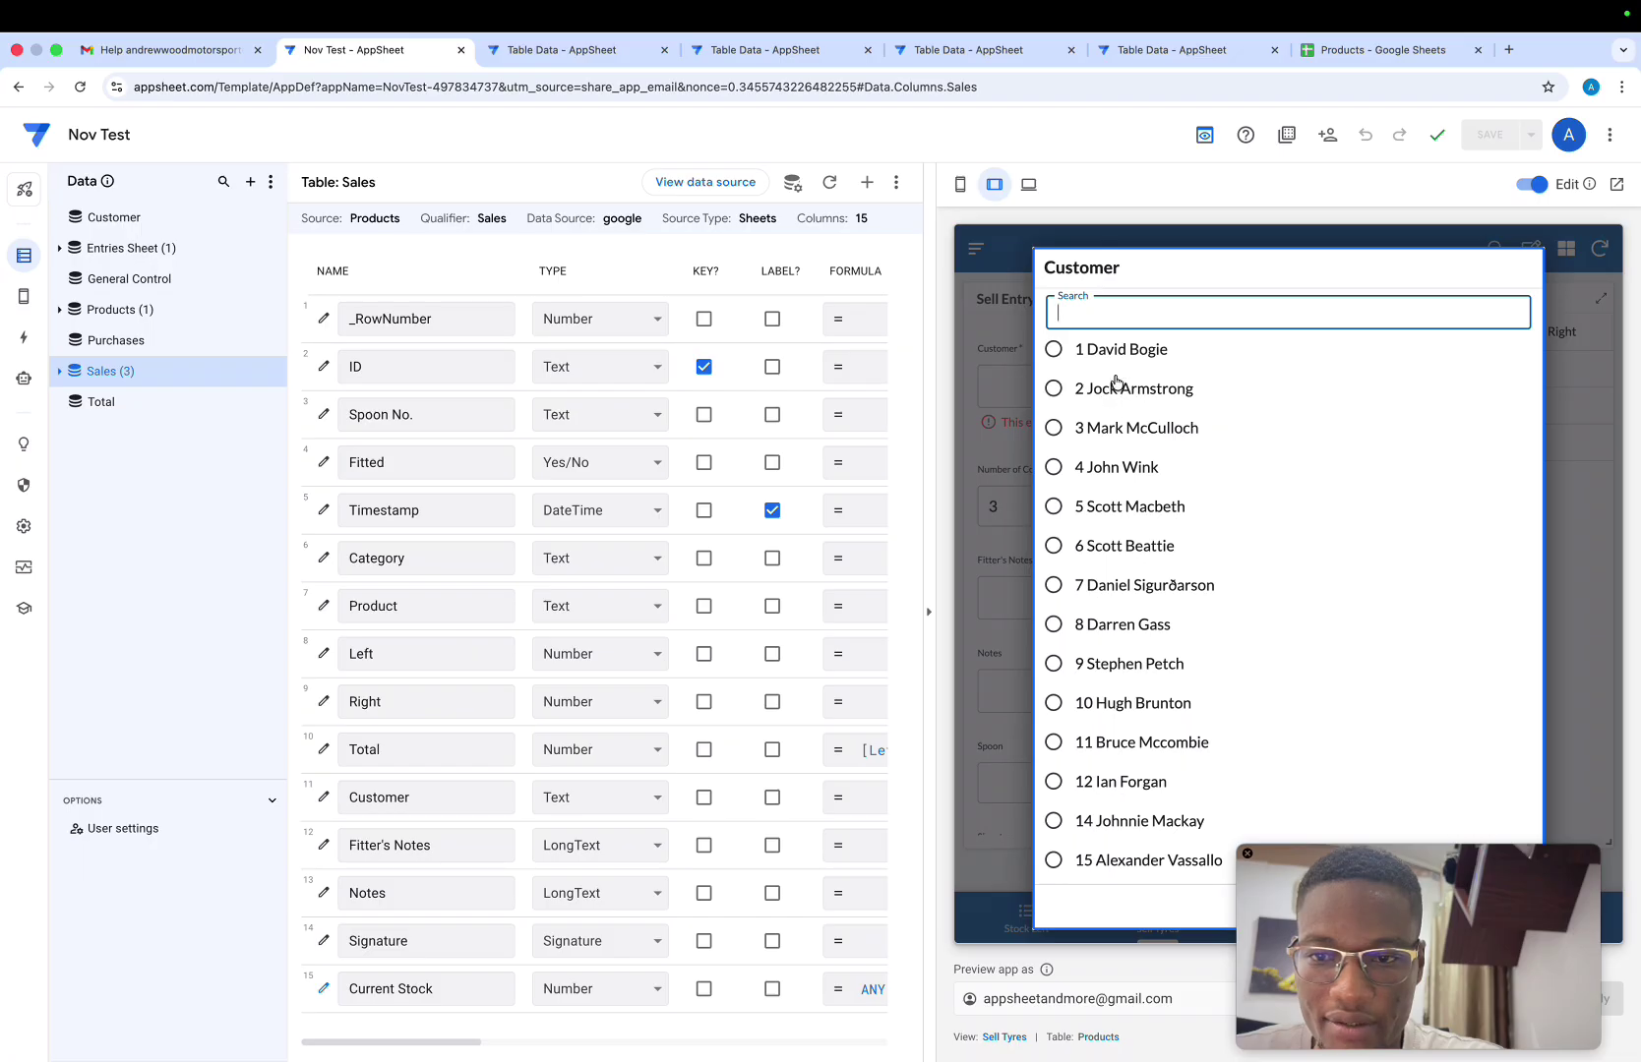
{"action": "left_click", "coordinate": [993, 472]}
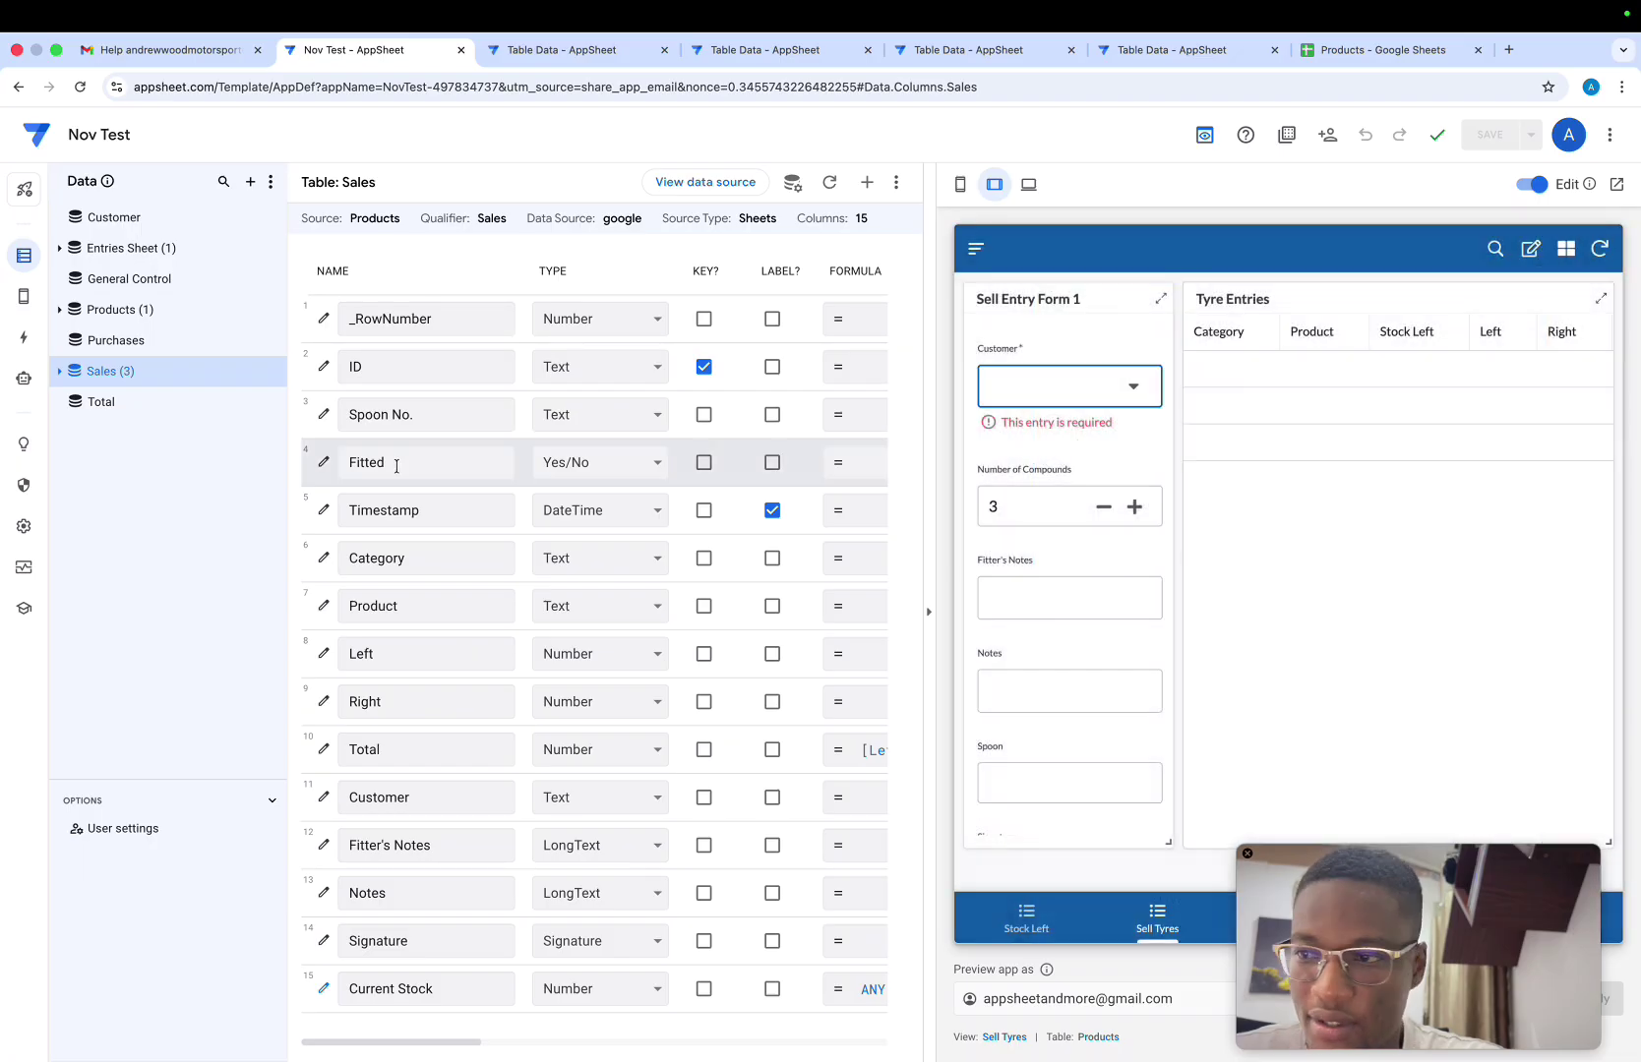
In the Entries Sheet action Move Data to Sales Sheet, set the Customer column's value to [Customer] and save the app
{"action": "left_click", "coordinate": [24, 339]}
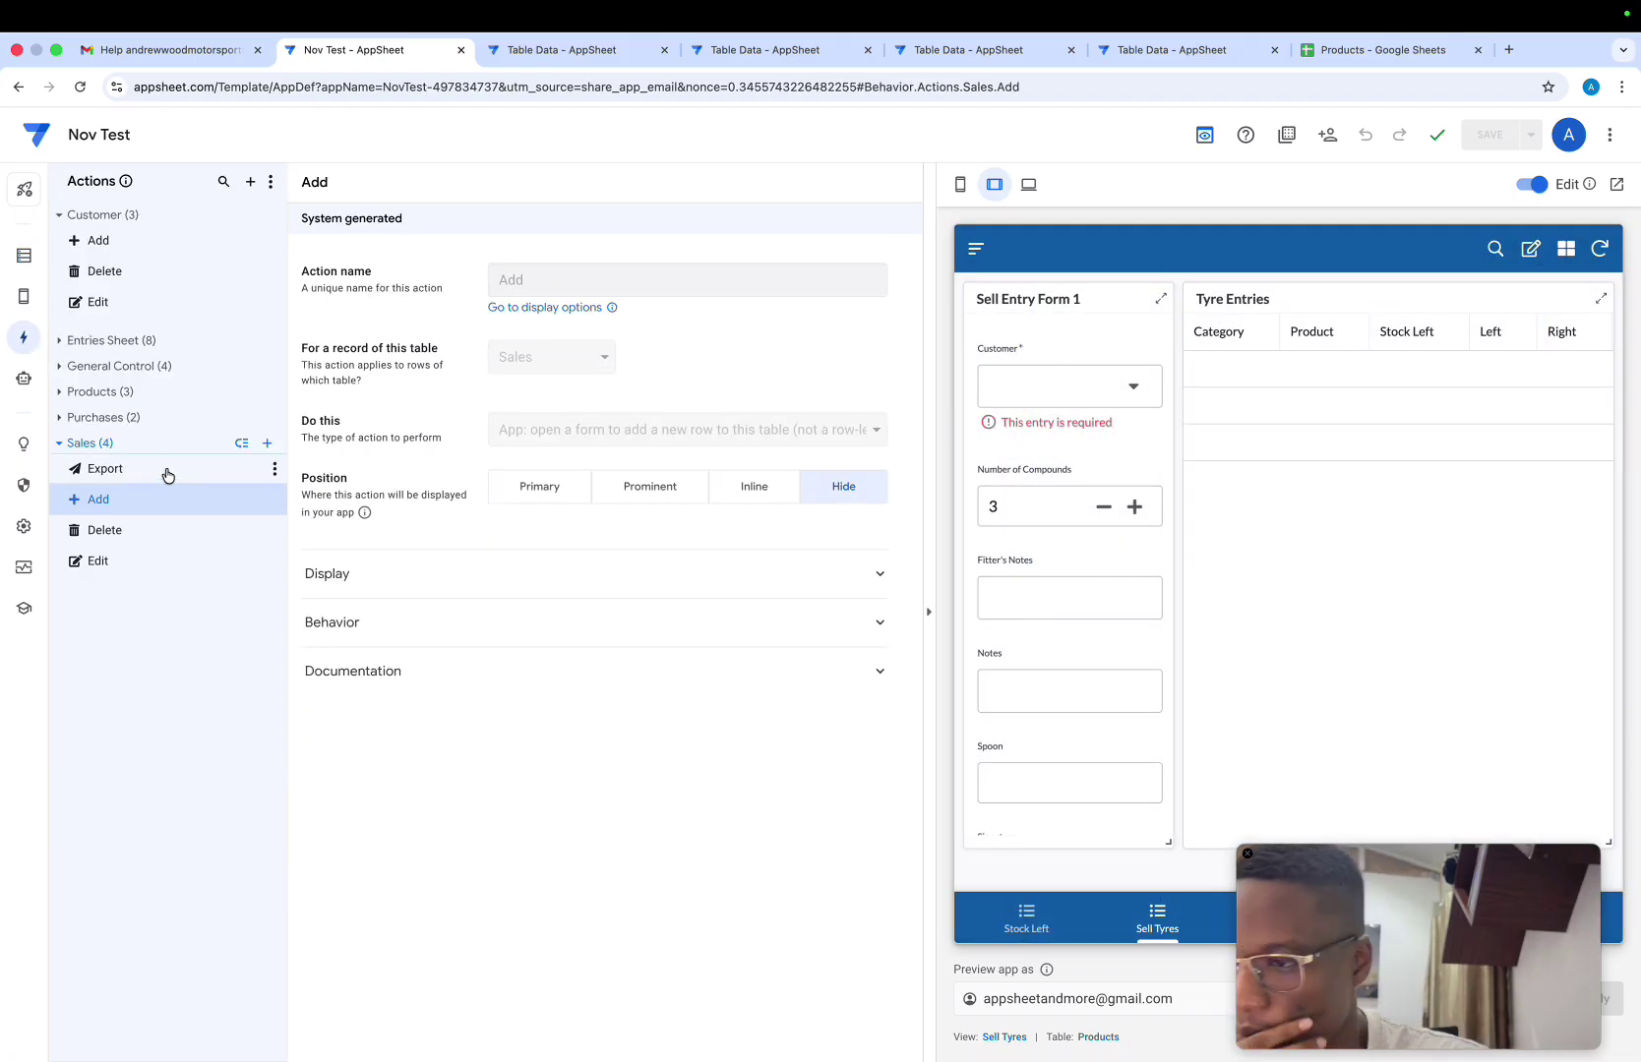
{"action": "left_click", "coordinate": [96, 392]}
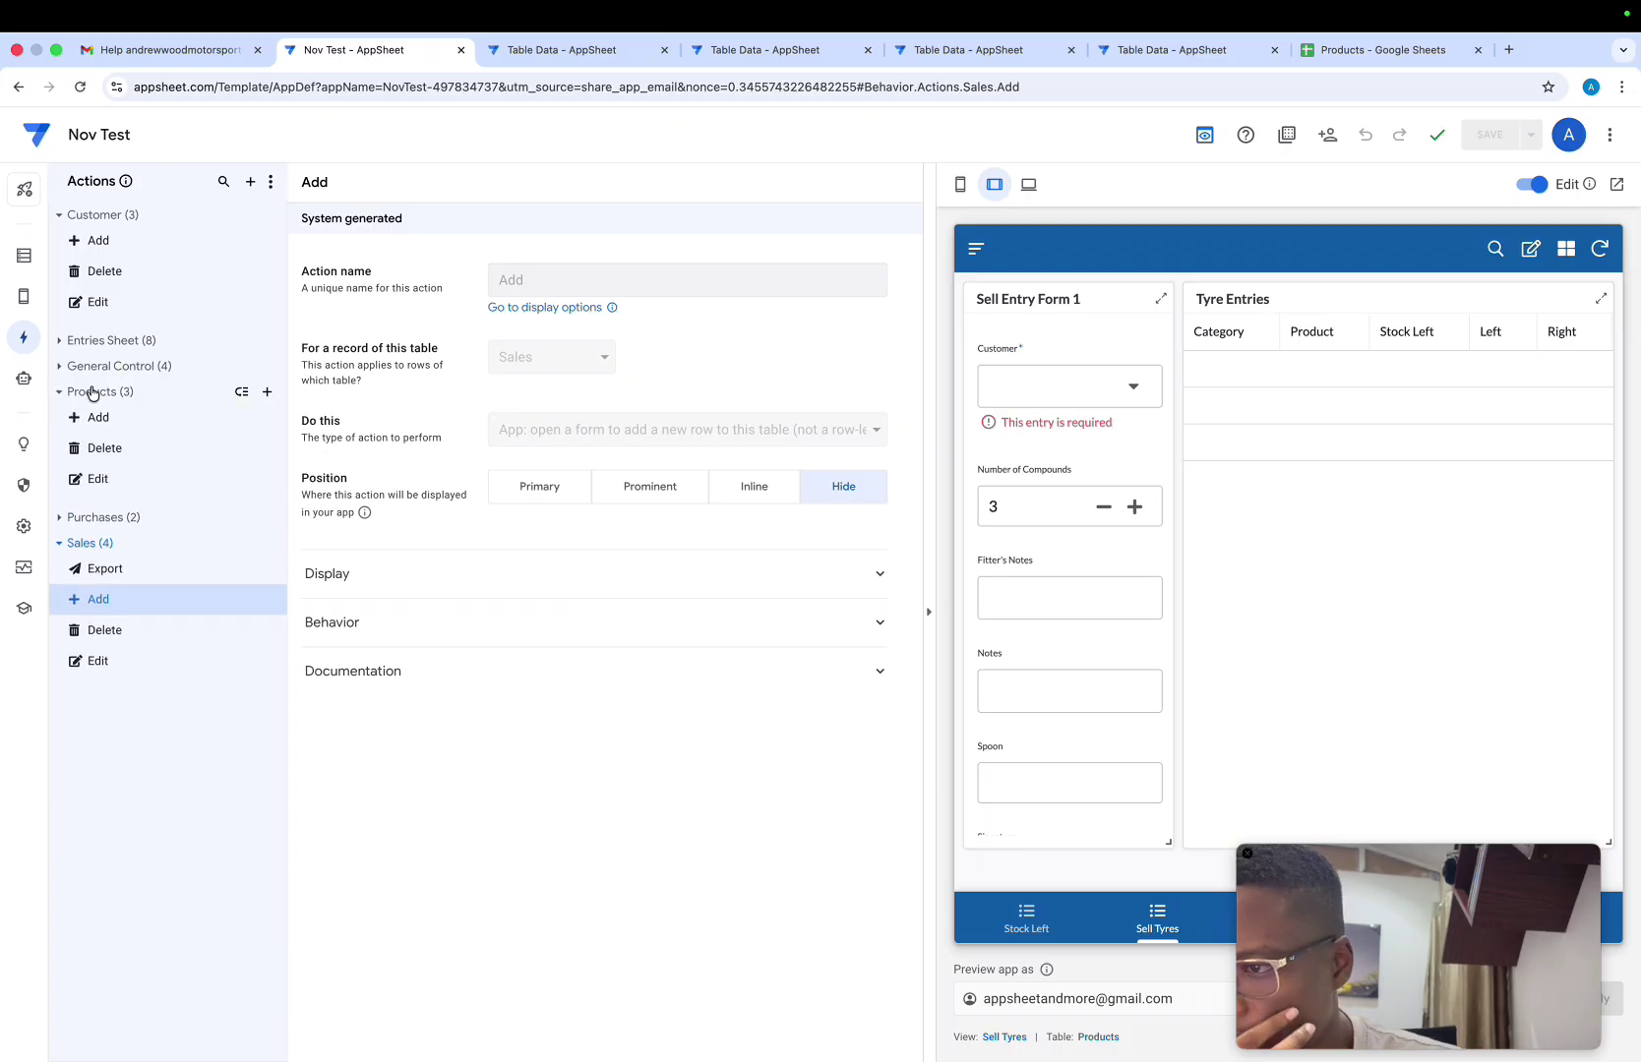
{"action": "left_click", "coordinate": [65, 342]}
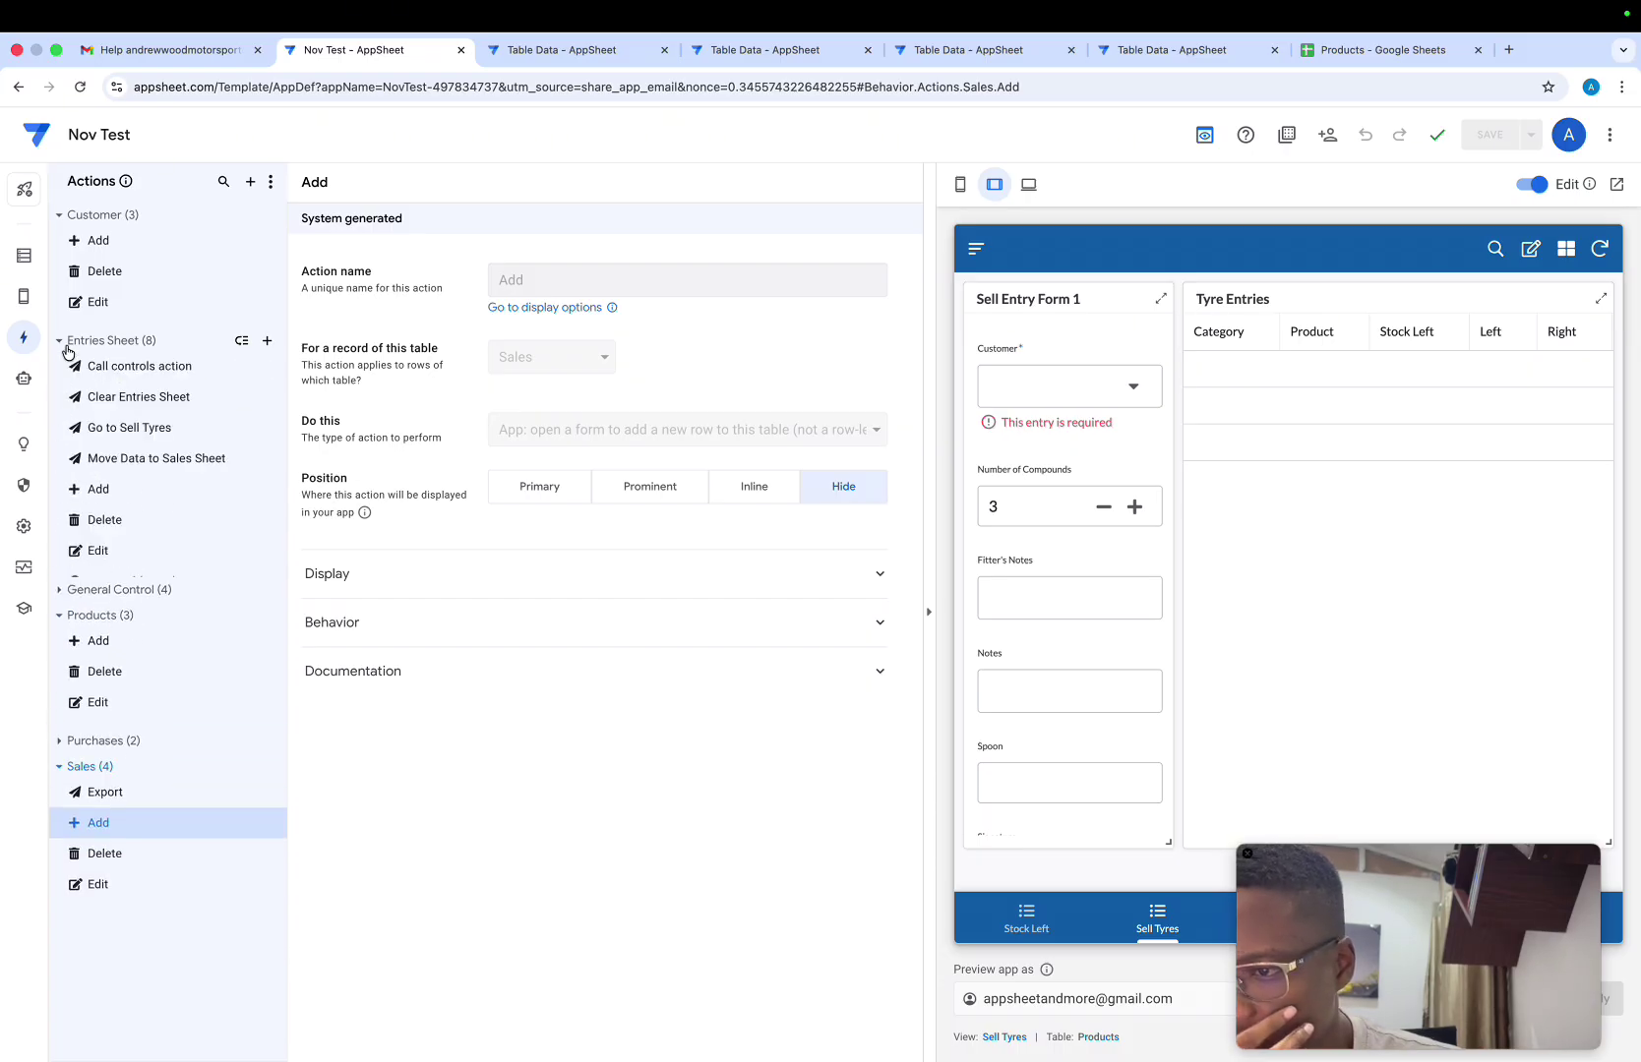
{"action": "left_click", "coordinate": [137, 458]}
{"action": "scroll", "coordinate": [688, 715], "scroll_direction": "down", "scroll_amount": 5}
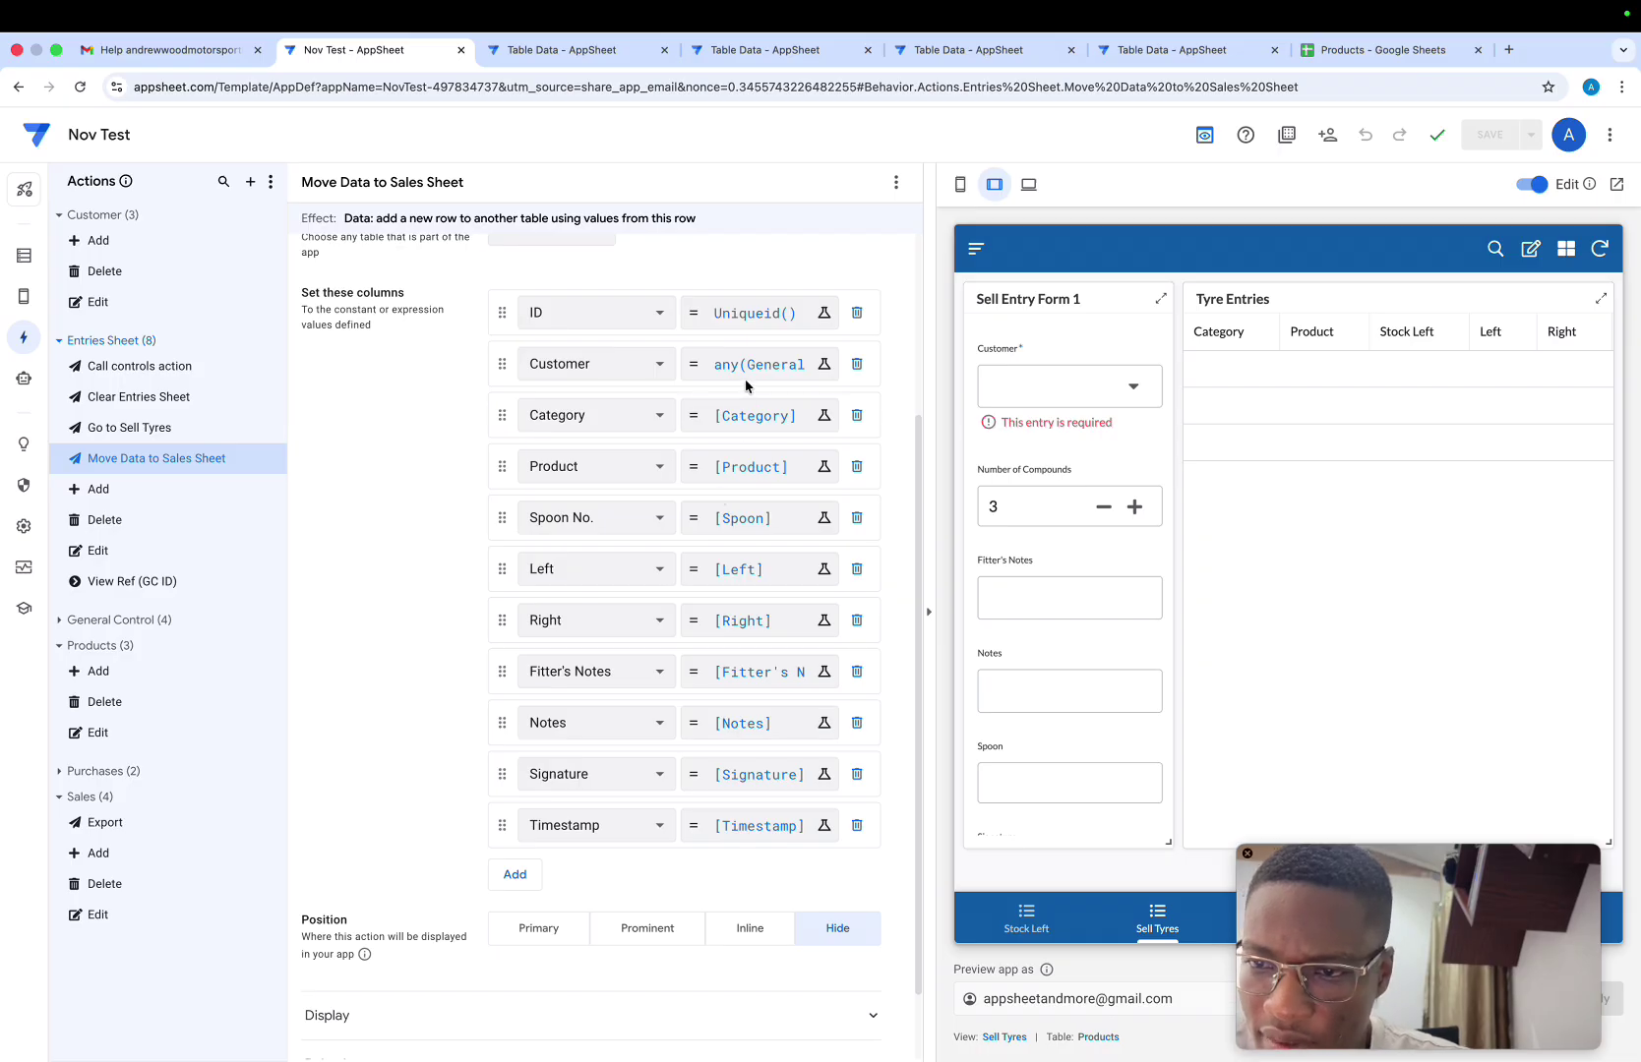
{"action": "left_click", "coordinate": [745, 374]}
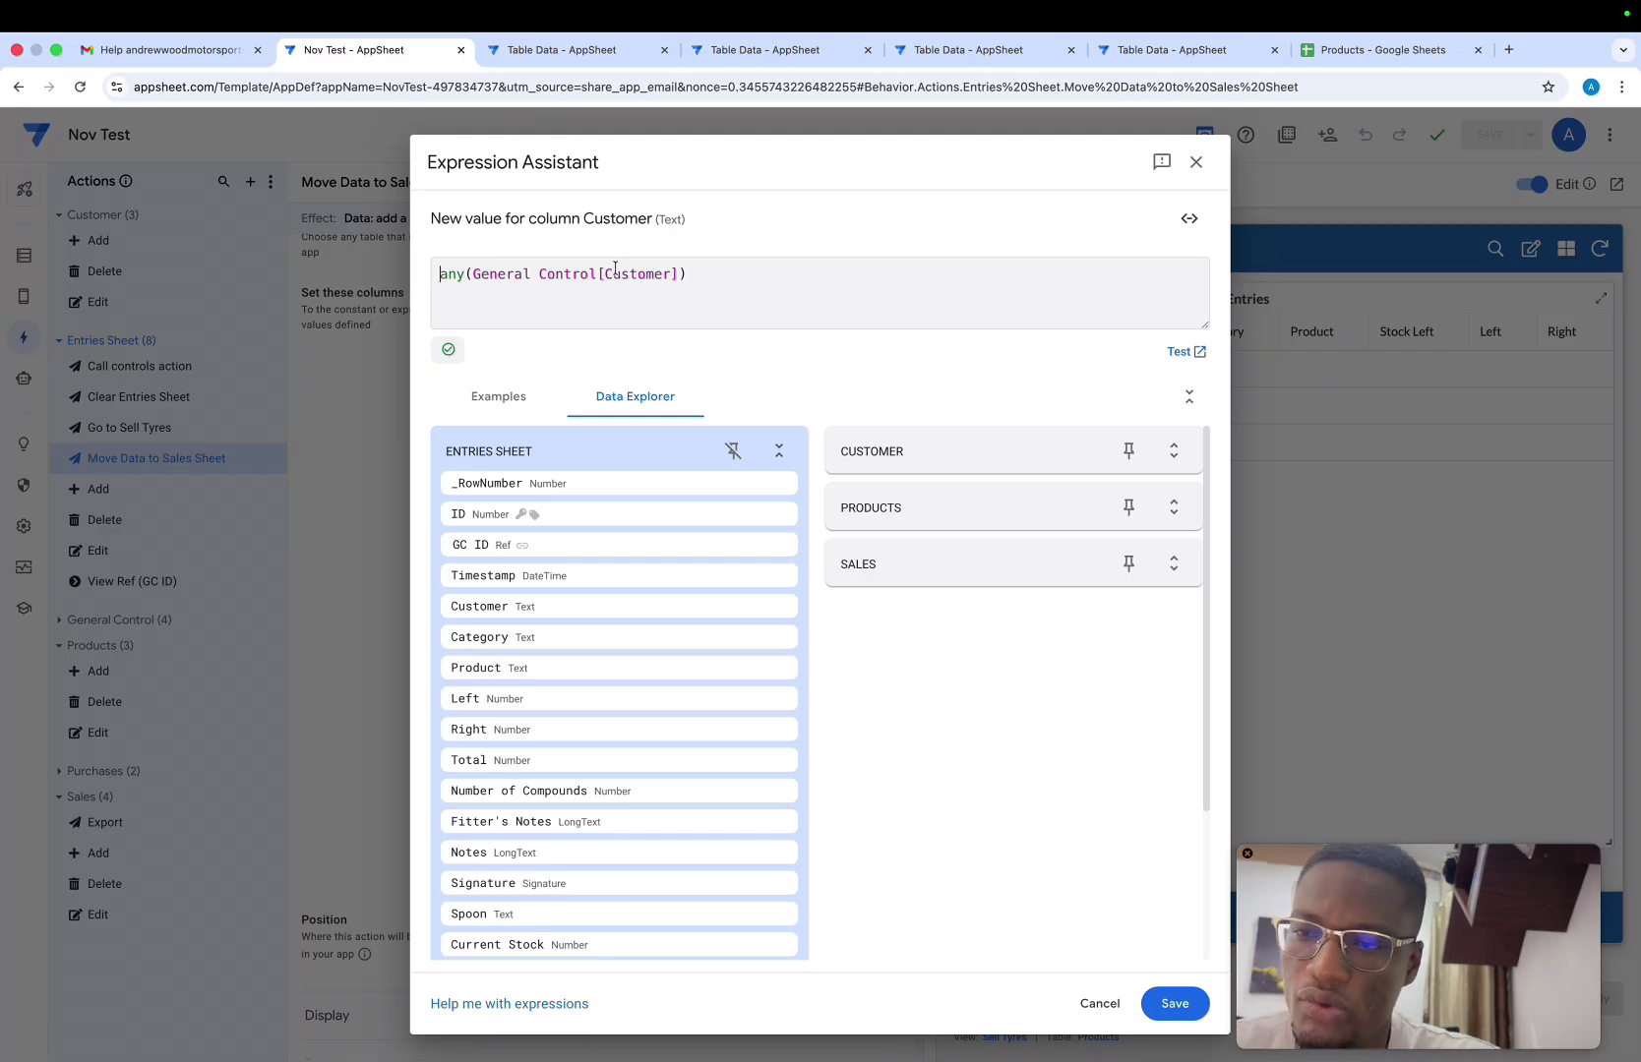
{"action": "left_click_drag", "start_coordinate": [598, 272], "coordinate": [440, 272]}
{"action": "key", "text": "BackSpace"}
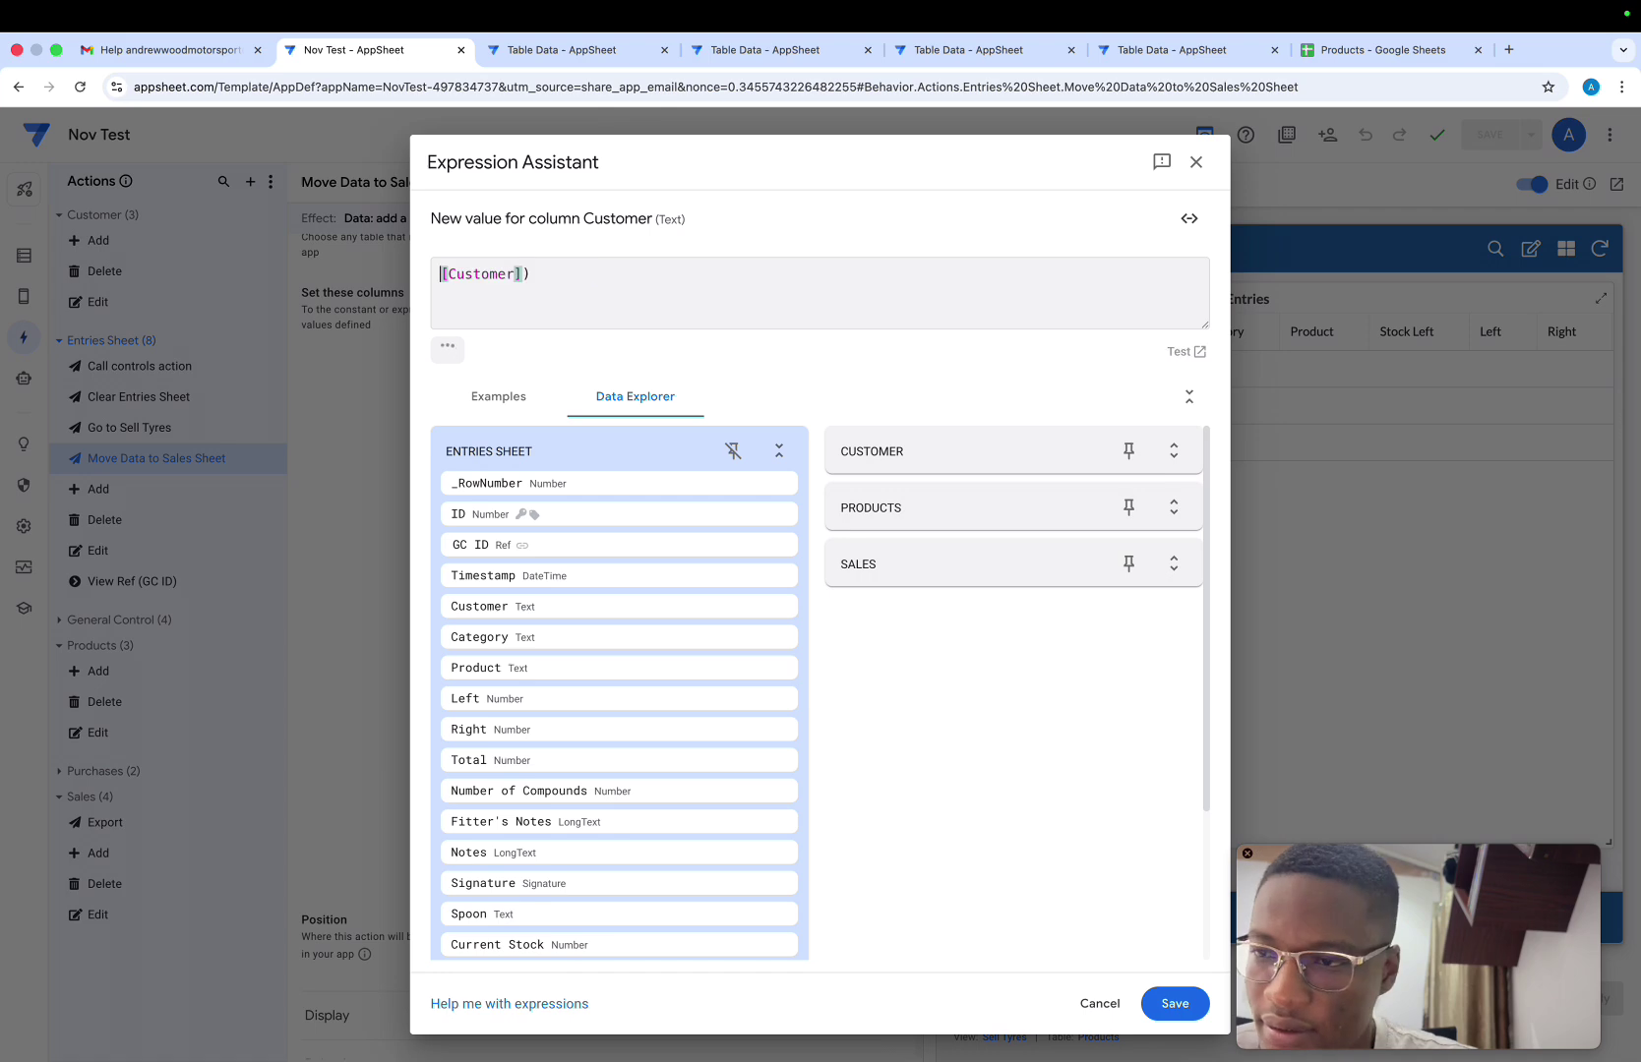
{"action": "key", "text": "BackSpace"}
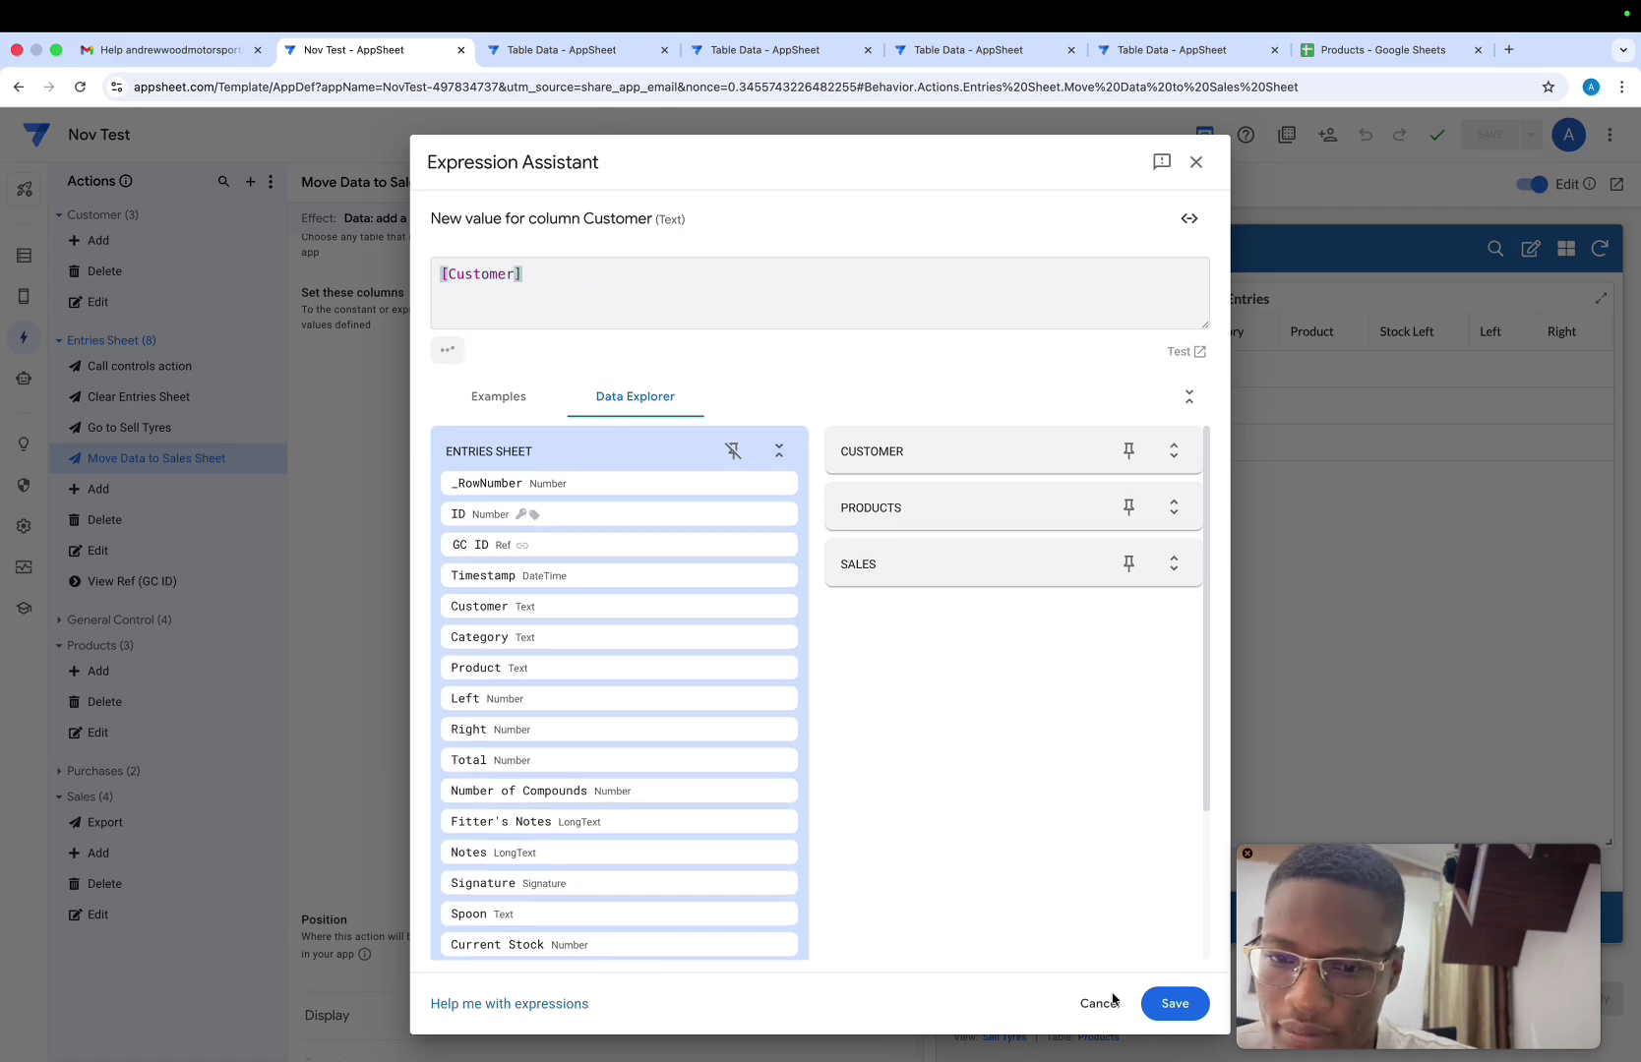
{"action": "left_click", "coordinate": [1161, 1002]}
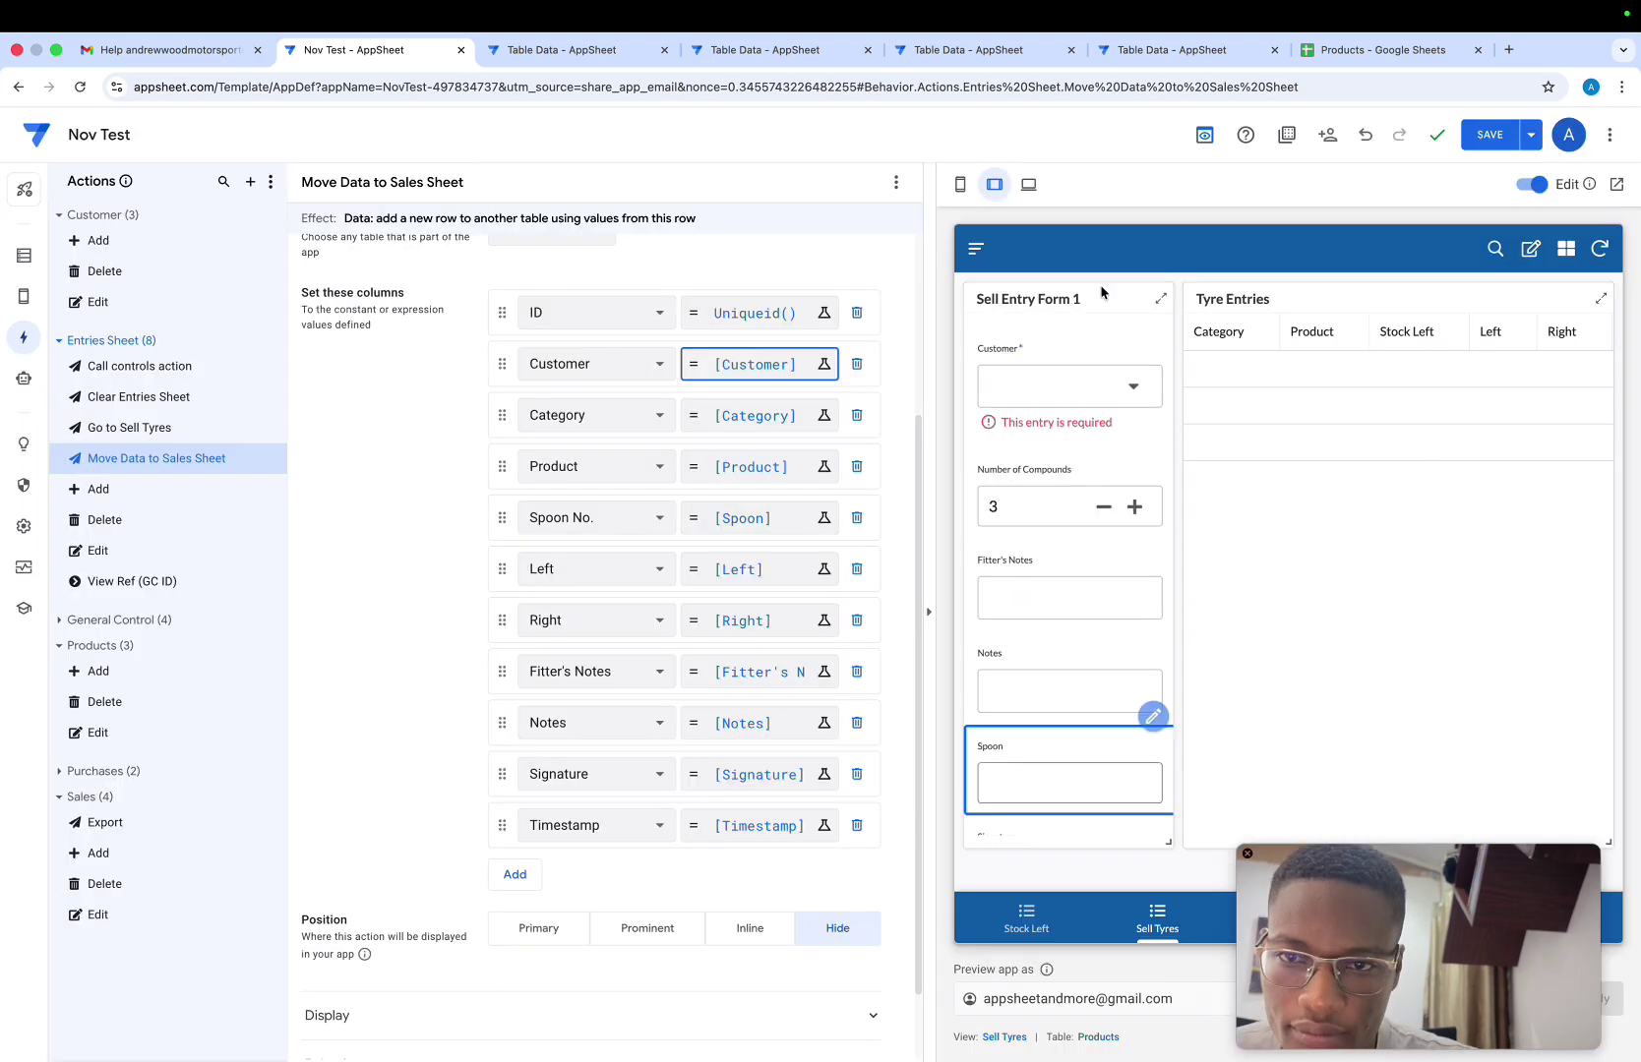
{"action": "left_click", "coordinate": [1488, 134]}
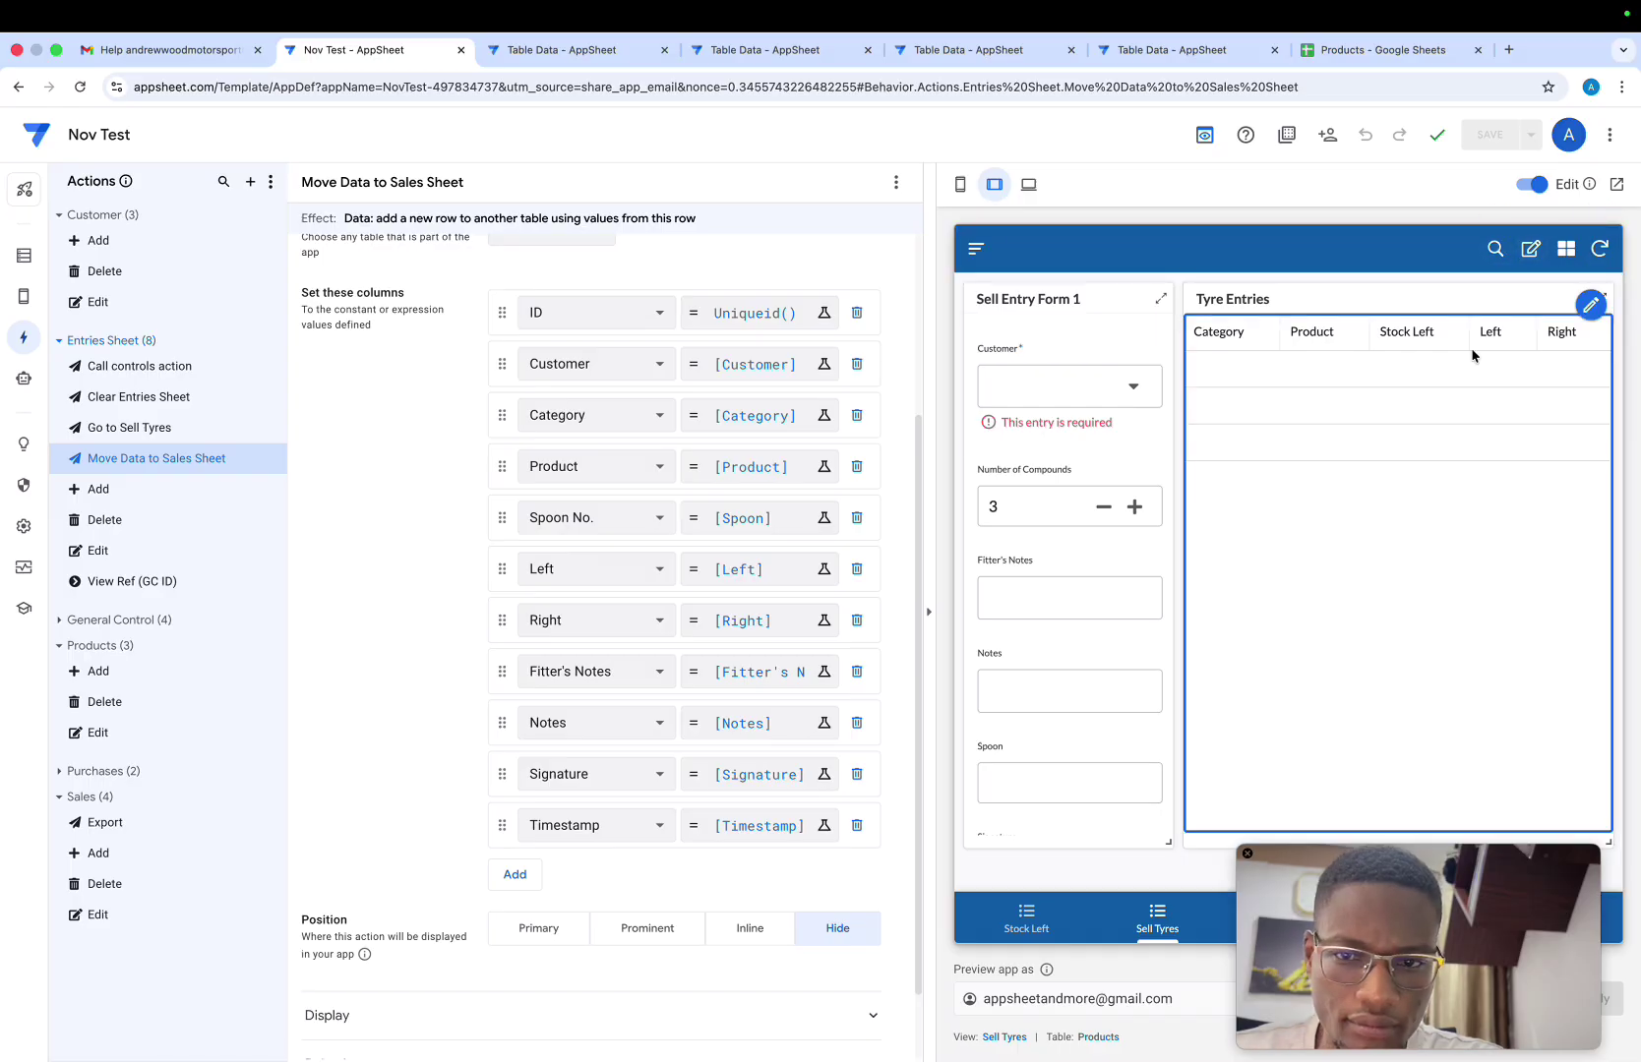
Choose the first listed customer in the sell entry form and set Number of Compounds to 2
{"action": "left_click", "coordinate": [1119, 392]}
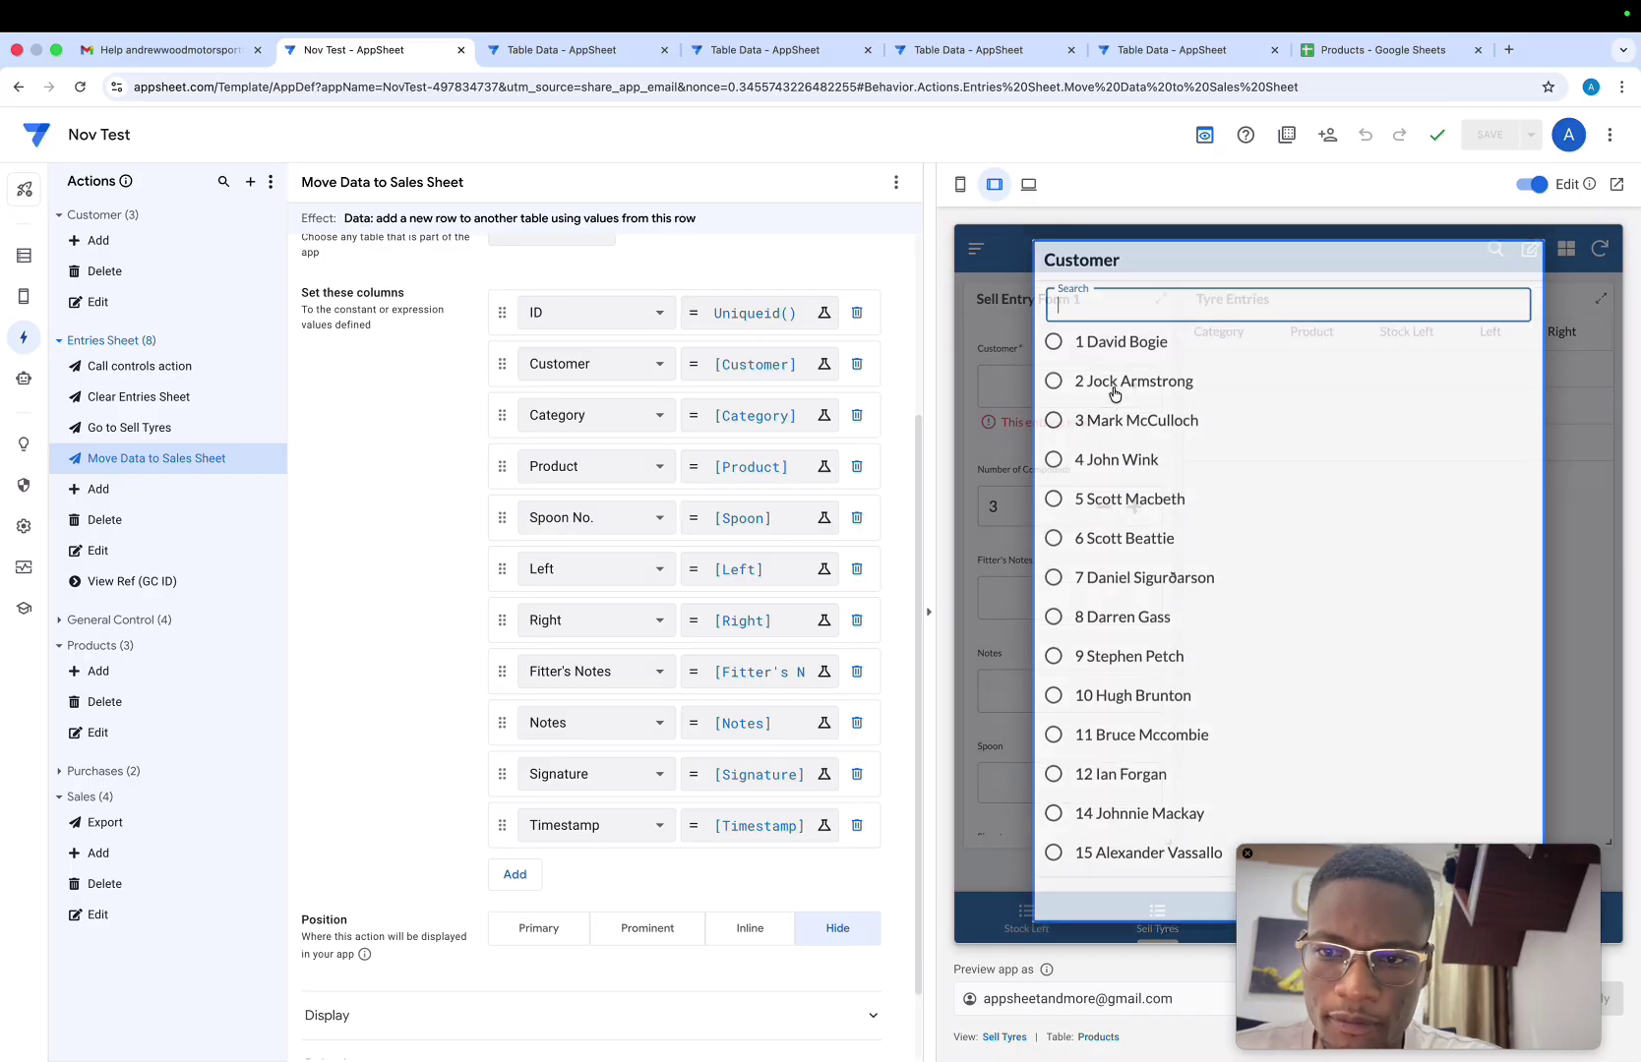
{"action": "left_click", "coordinate": [1116, 352]}
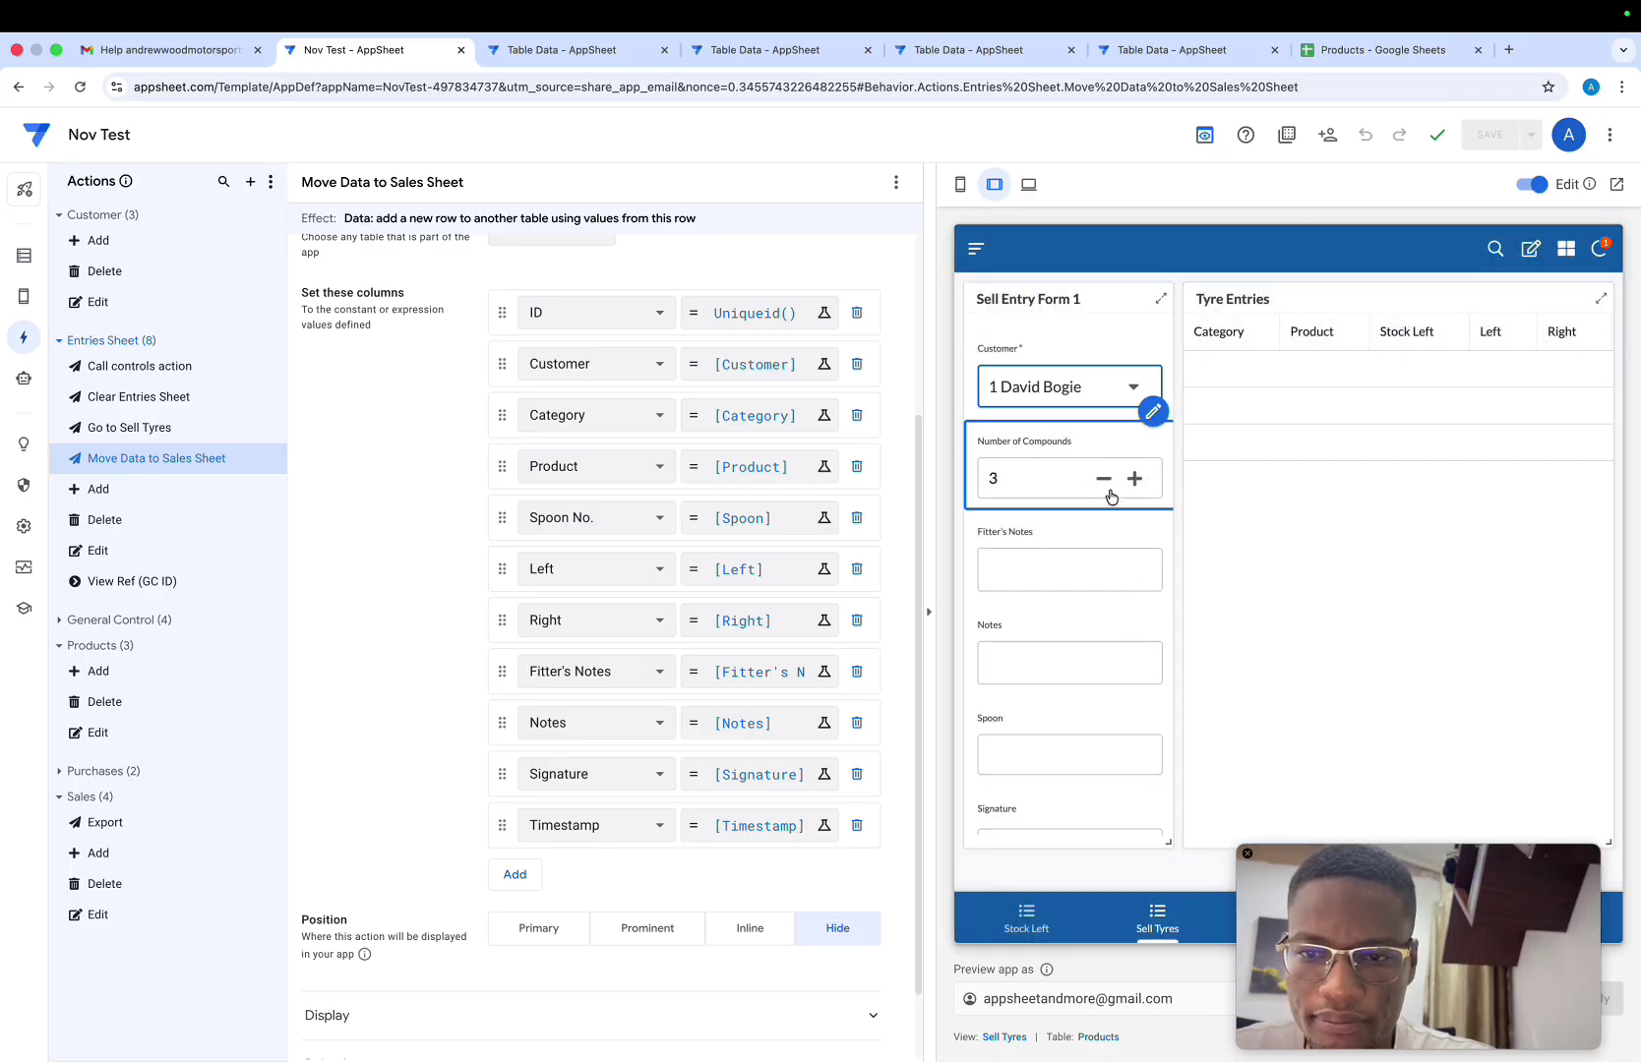
{"action": "left_click", "coordinate": [1103, 479]}
Fill in Fitter's Notes with "Testing customer", Notes with "test 2" and Spoon with 22
{"action": "left_click", "coordinate": [1101, 571]}
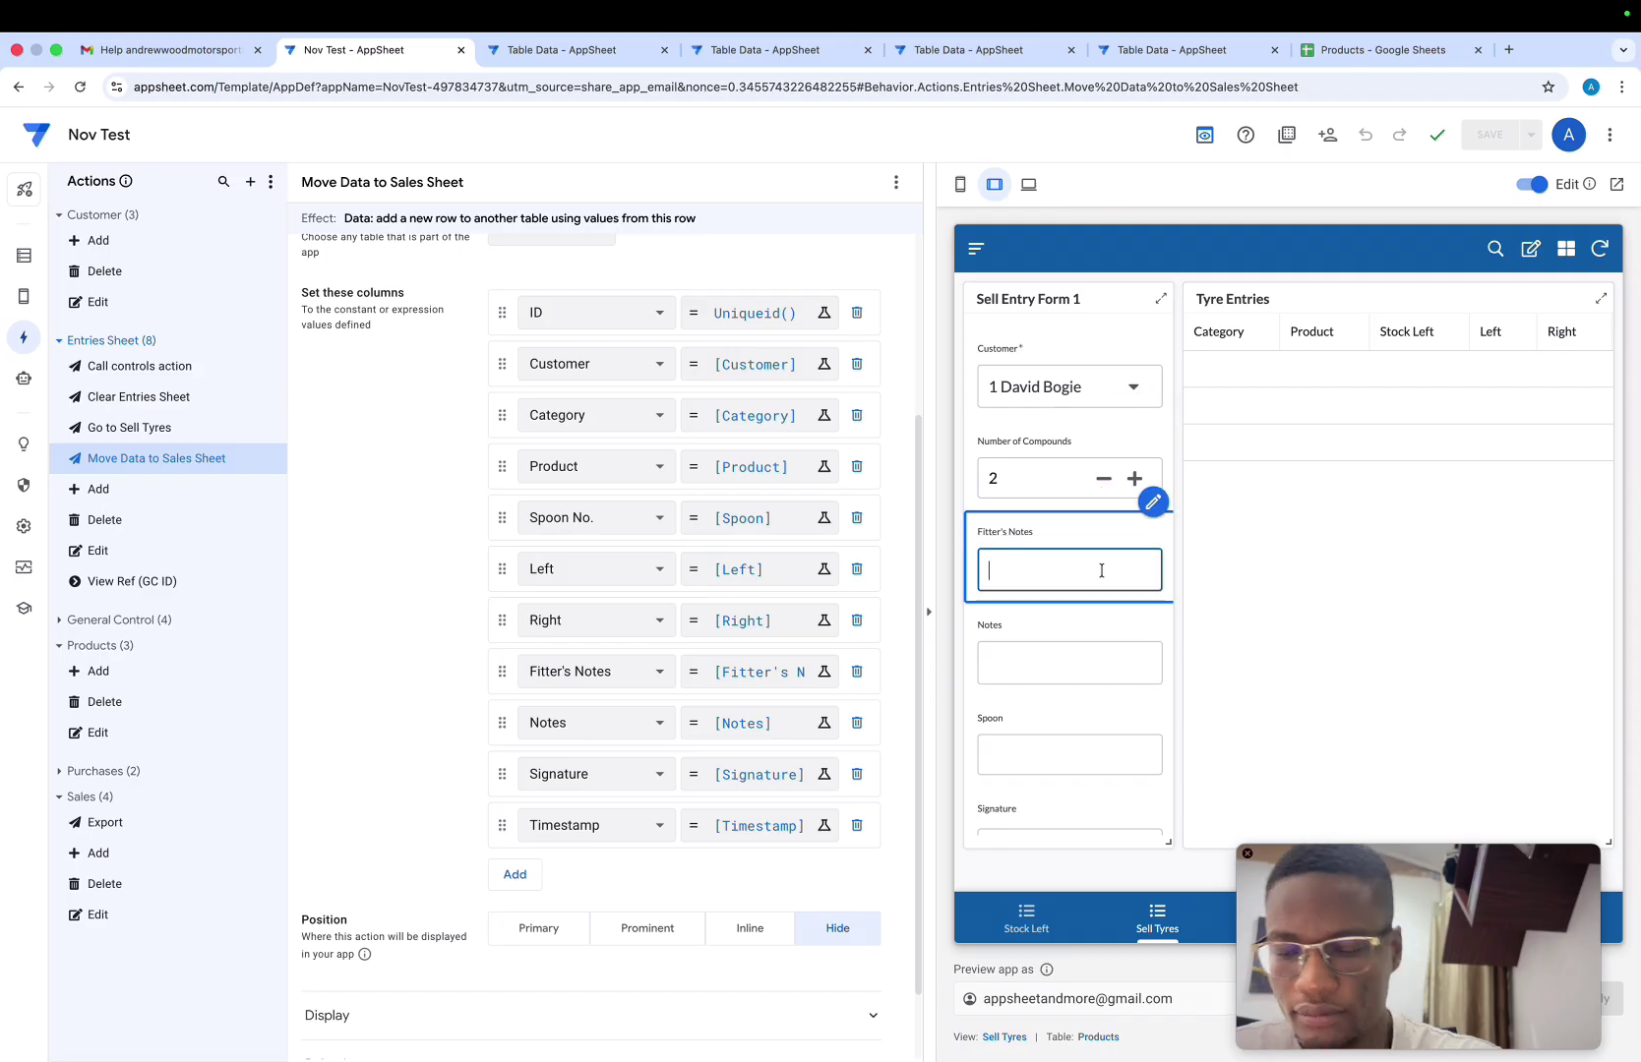
{"action": "type", "text": "Test"}
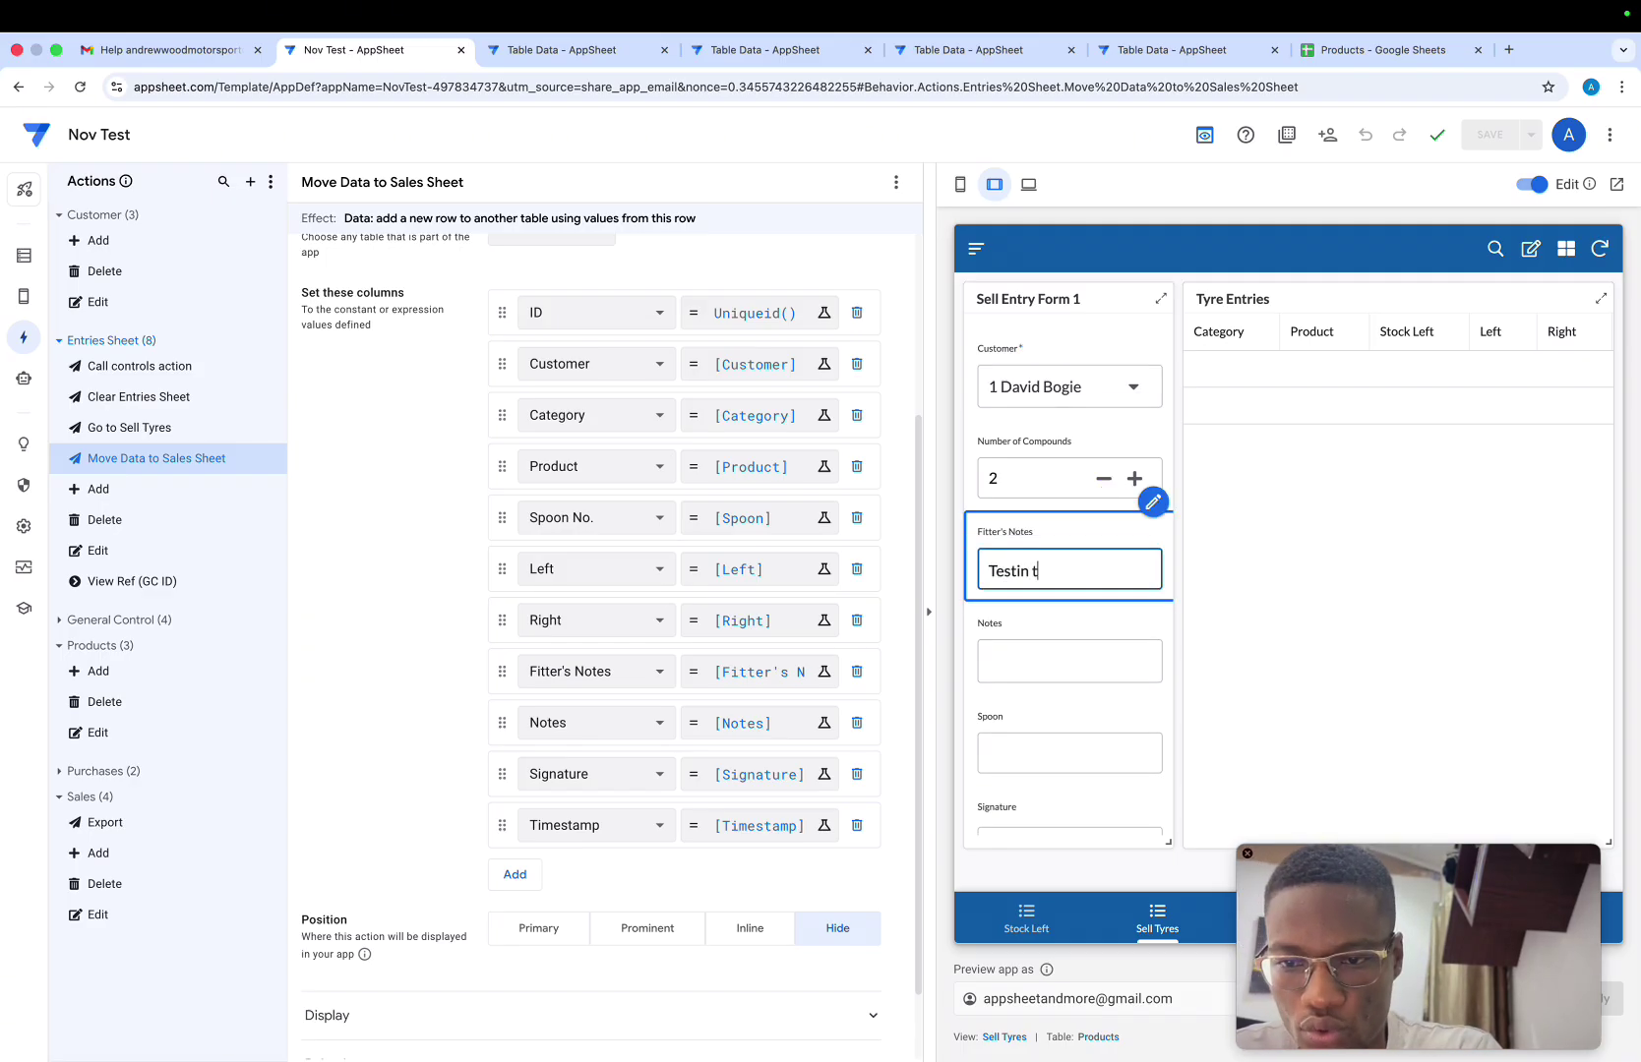
{"action": "type", "text": "ing custome"}
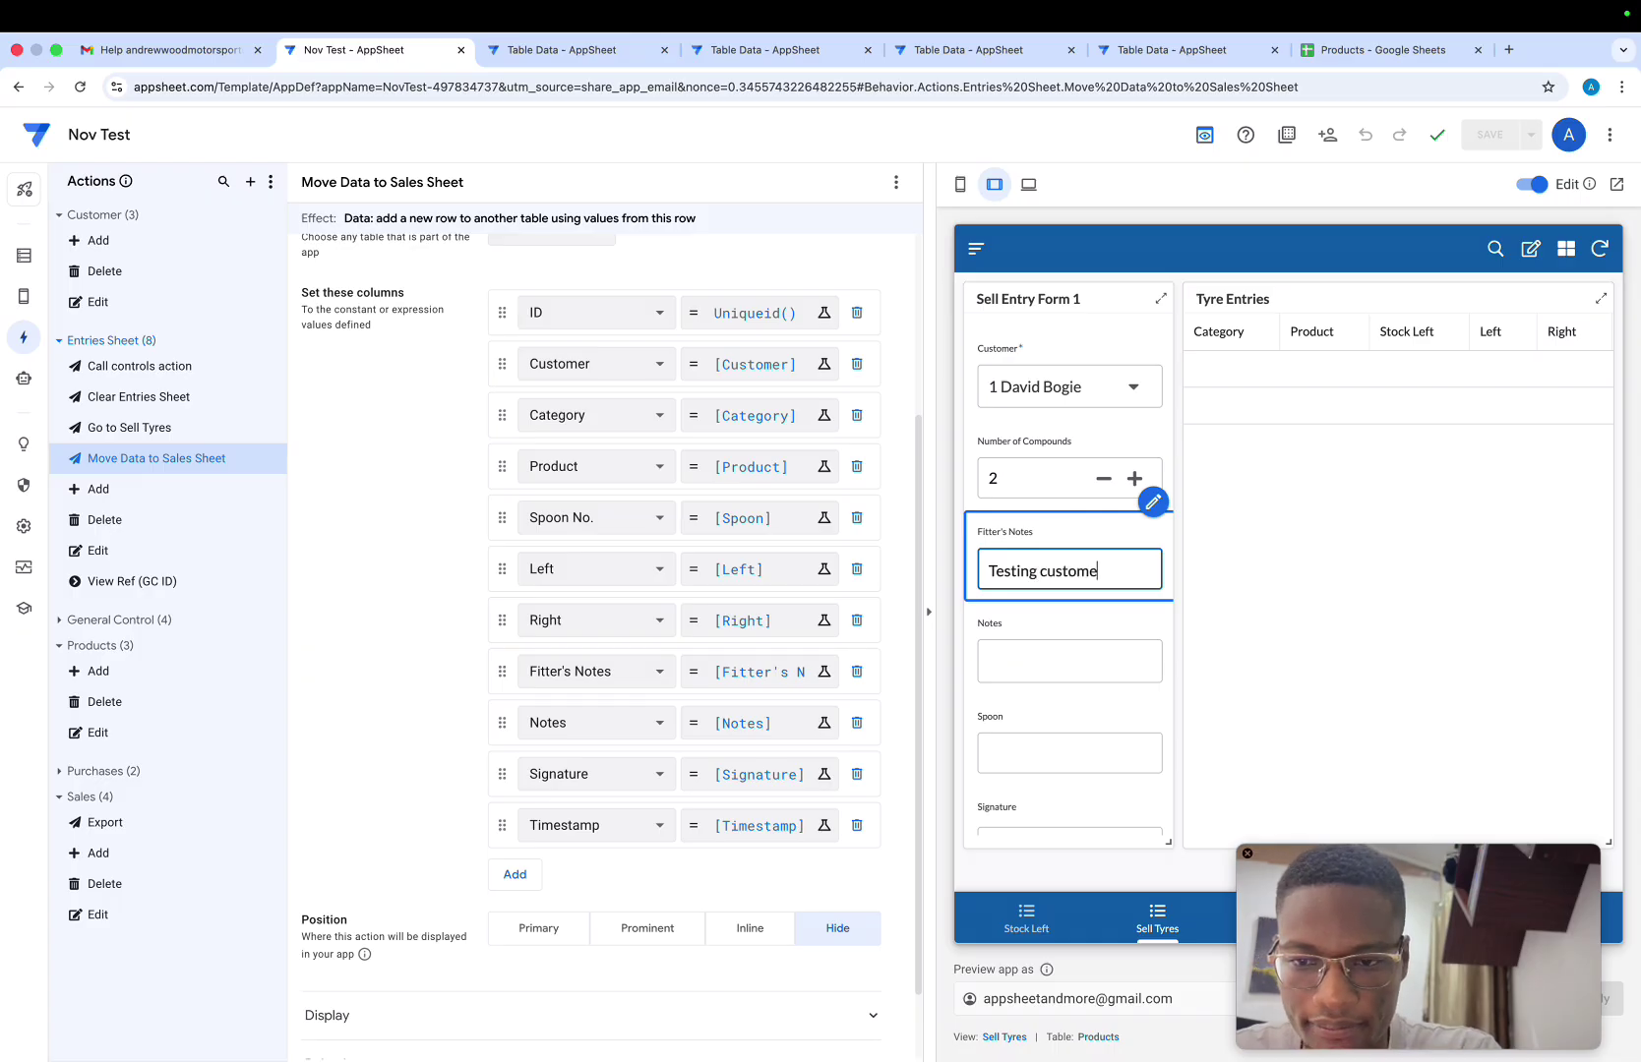
{"action": "type", "text": "r"}
{"action": "left_click", "coordinate": [1058, 749]}
{"action": "left_click", "coordinate": [1058, 664]}
{"action": "type", "text": "tes"}
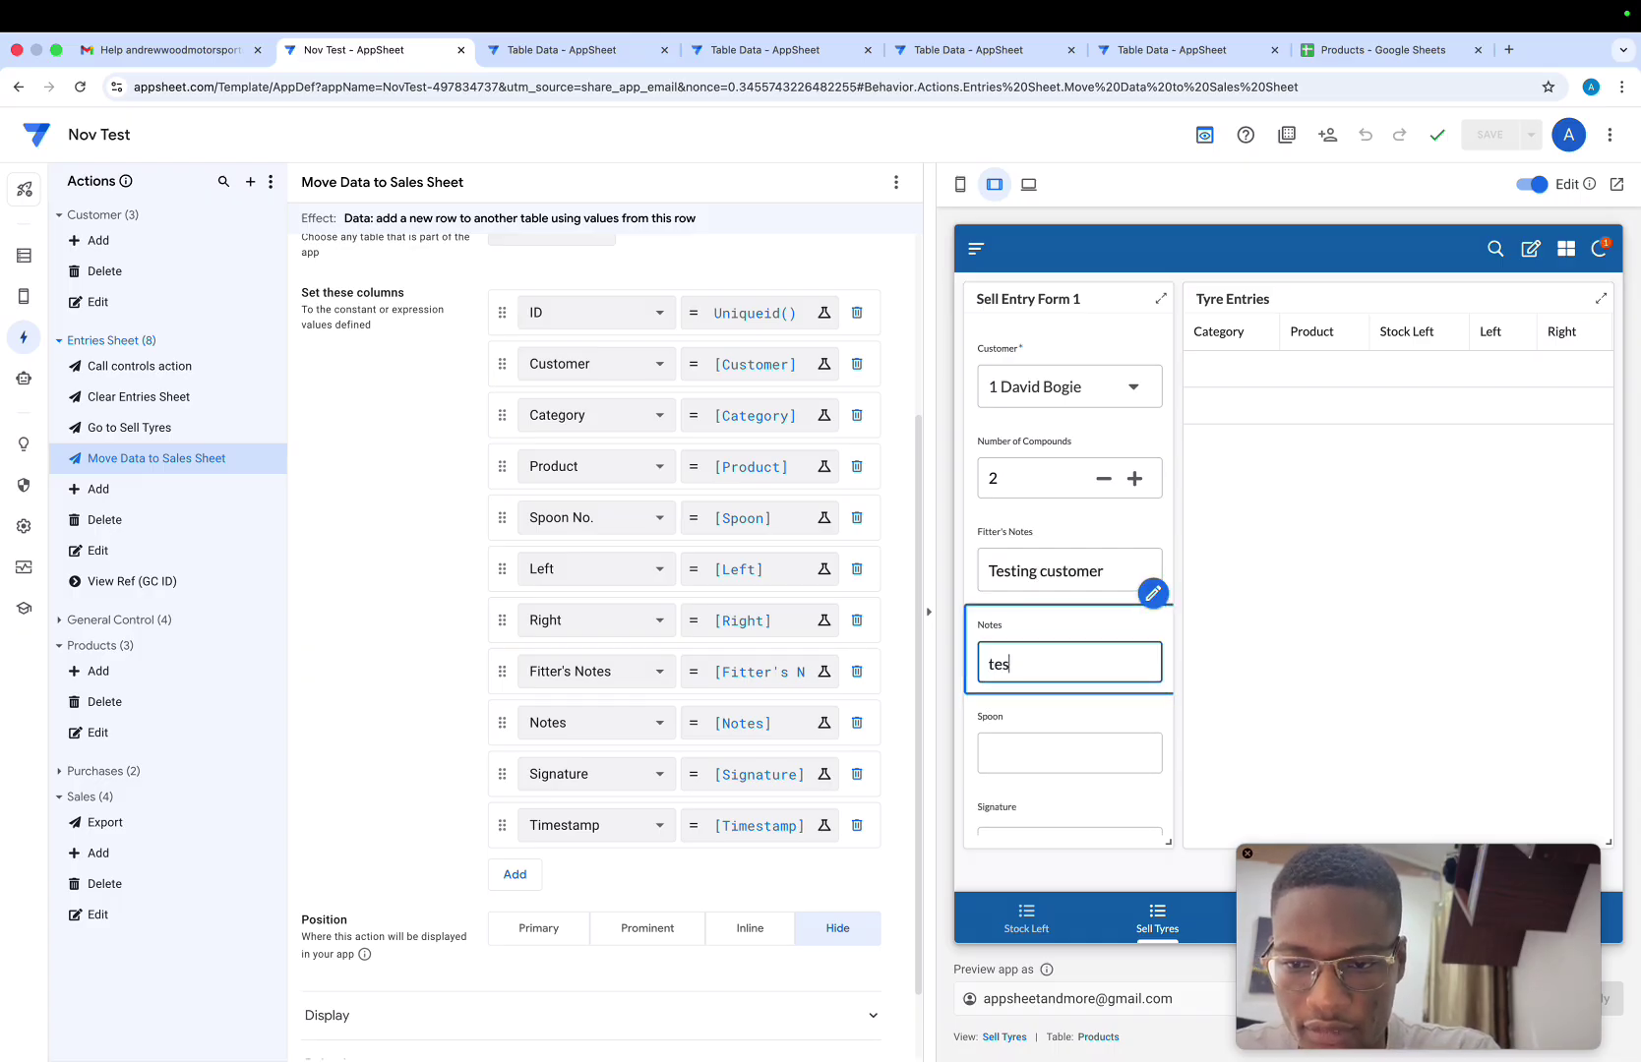
{"action": "type", "text": "t 2"}
{"action": "left_click", "coordinate": [1042, 755]}
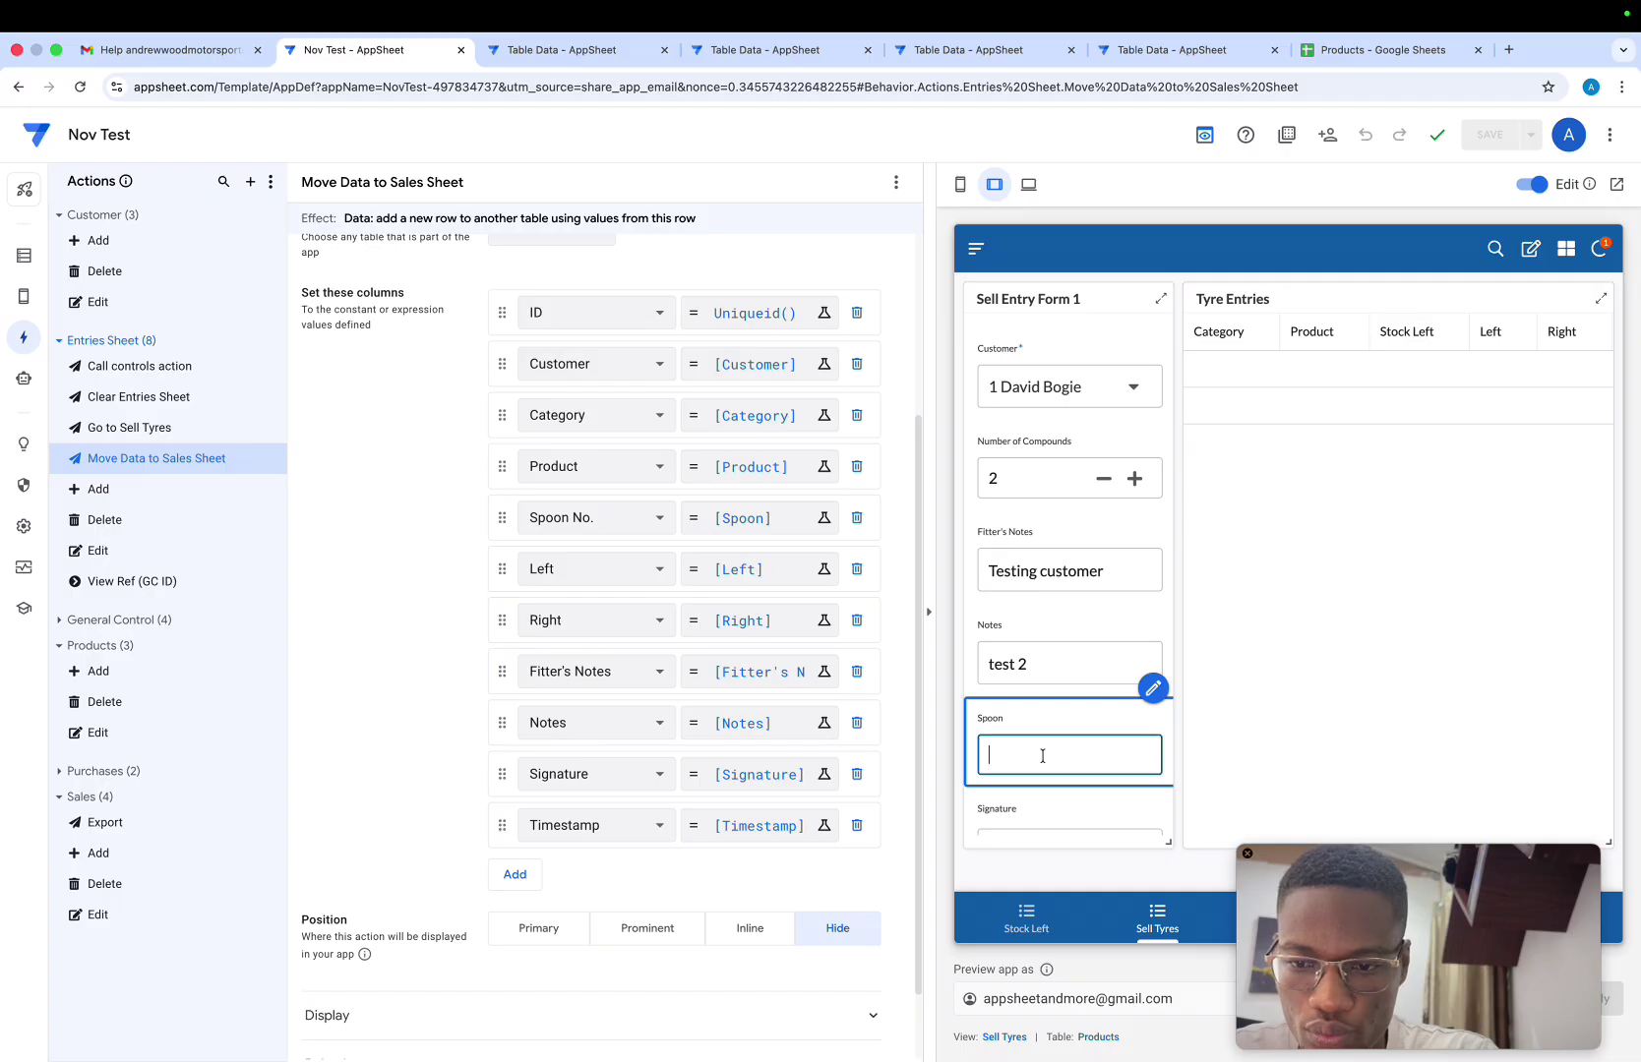
{"action": "type", "text": "22"}
Draw a signature in the sell entry form and set the Timestamp's date to 14/11/2025
{"action": "scroll", "coordinate": [1043, 767], "scroll_direction": "down", "scroll_amount": 2}
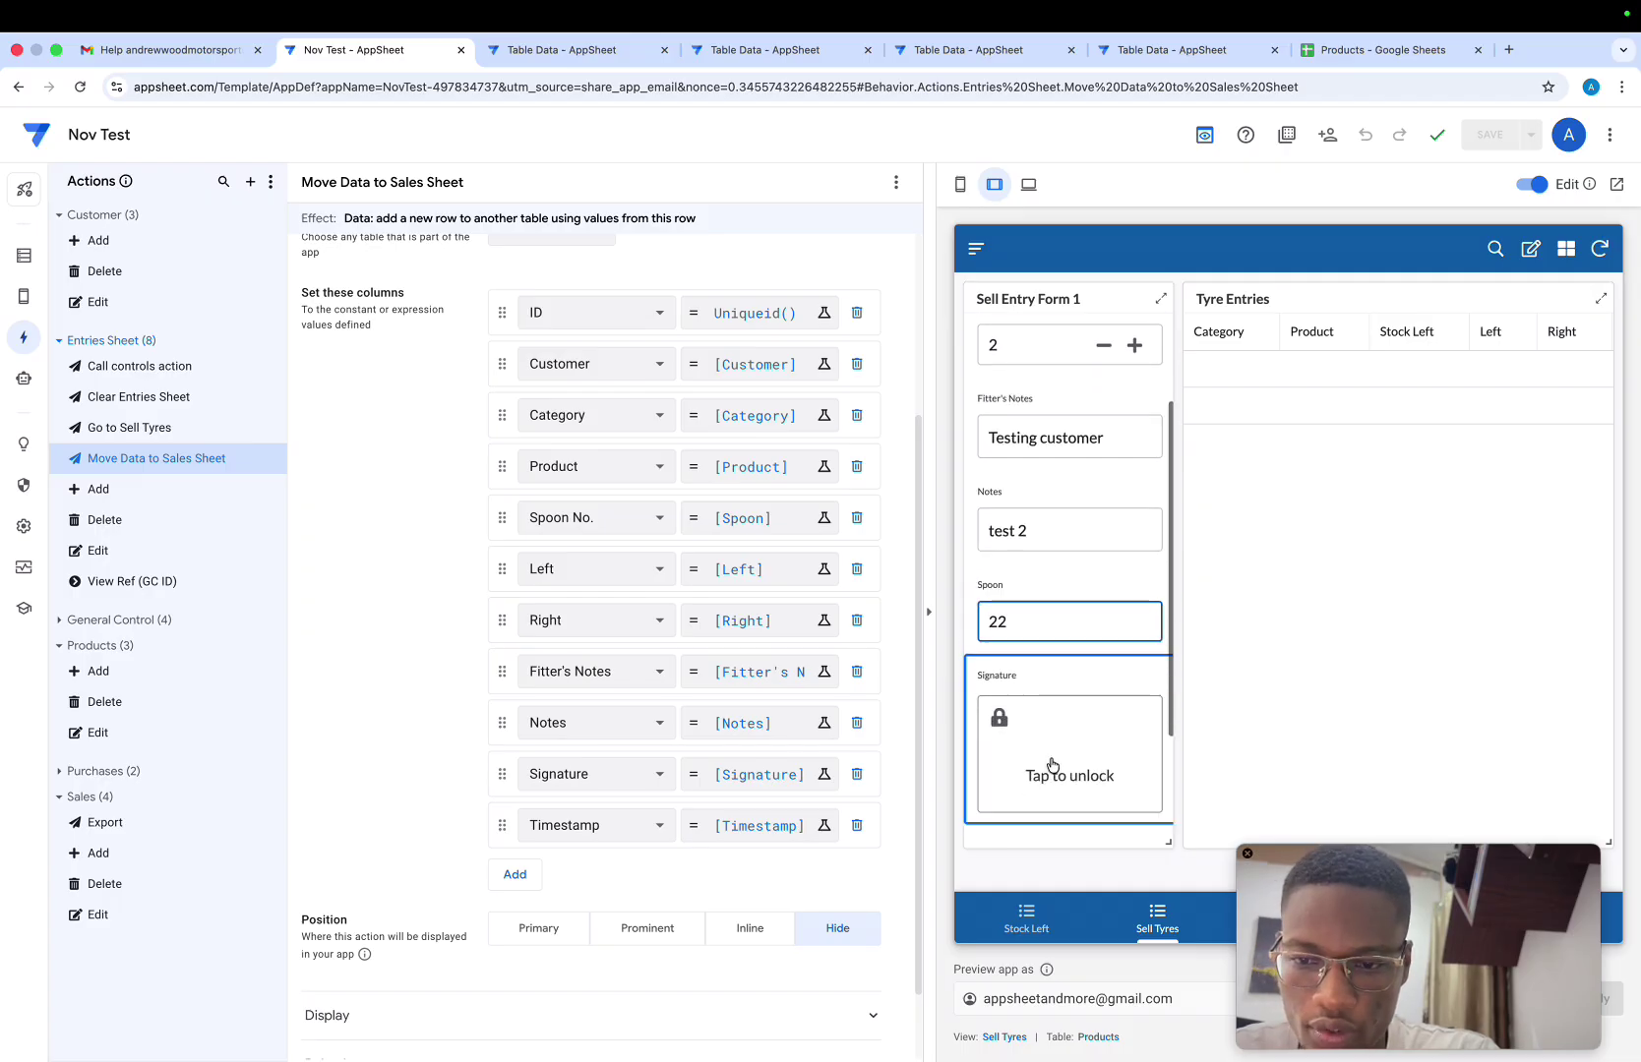
{"action": "left_click", "coordinate": [1001, 736]}
{"action": "mouse_move", "coordinate": [1014, 760]}
{"action": "left_mouse_down"}
{"action": "mouse_move", "coordinate": [1073, 762]}
{"action": "mouse_move", "coordinate": [1082, 797]}
{"action": "left_mouse_up"}
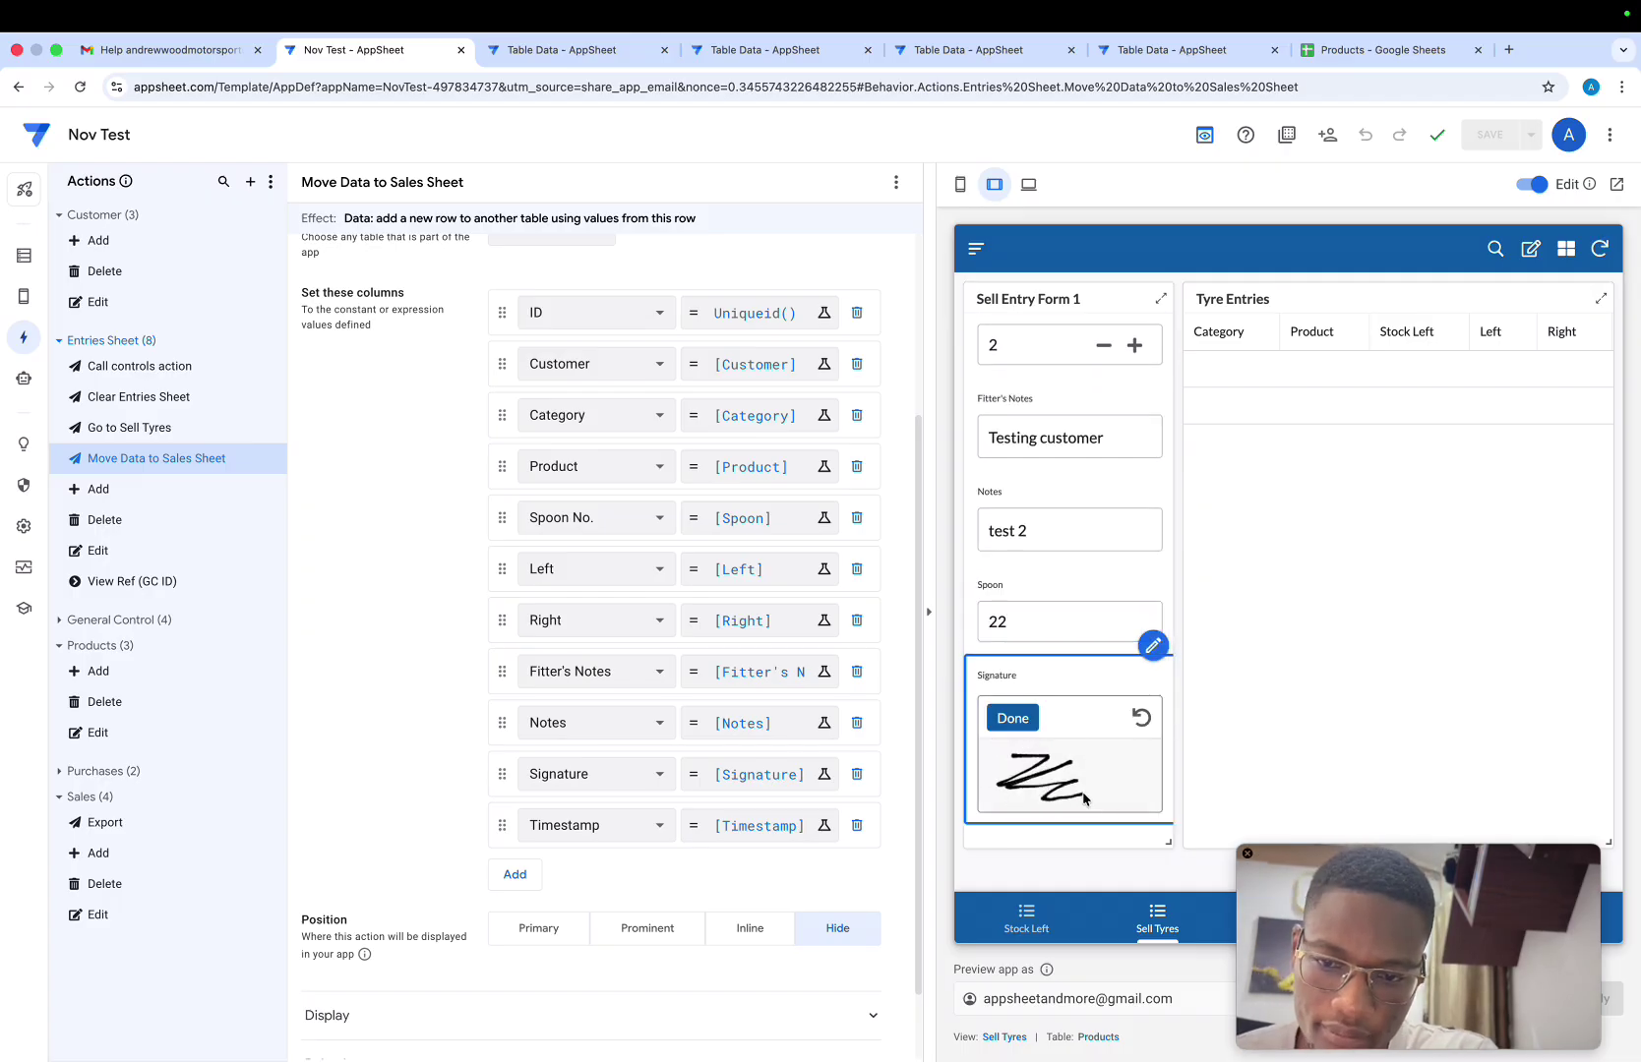
{"action": "scroll", "coordinate": [1084, 795], "scroll_direction": "down", "scroll_amount": 3}
{"action": "left_click", "coordinate": [1141, 735]}
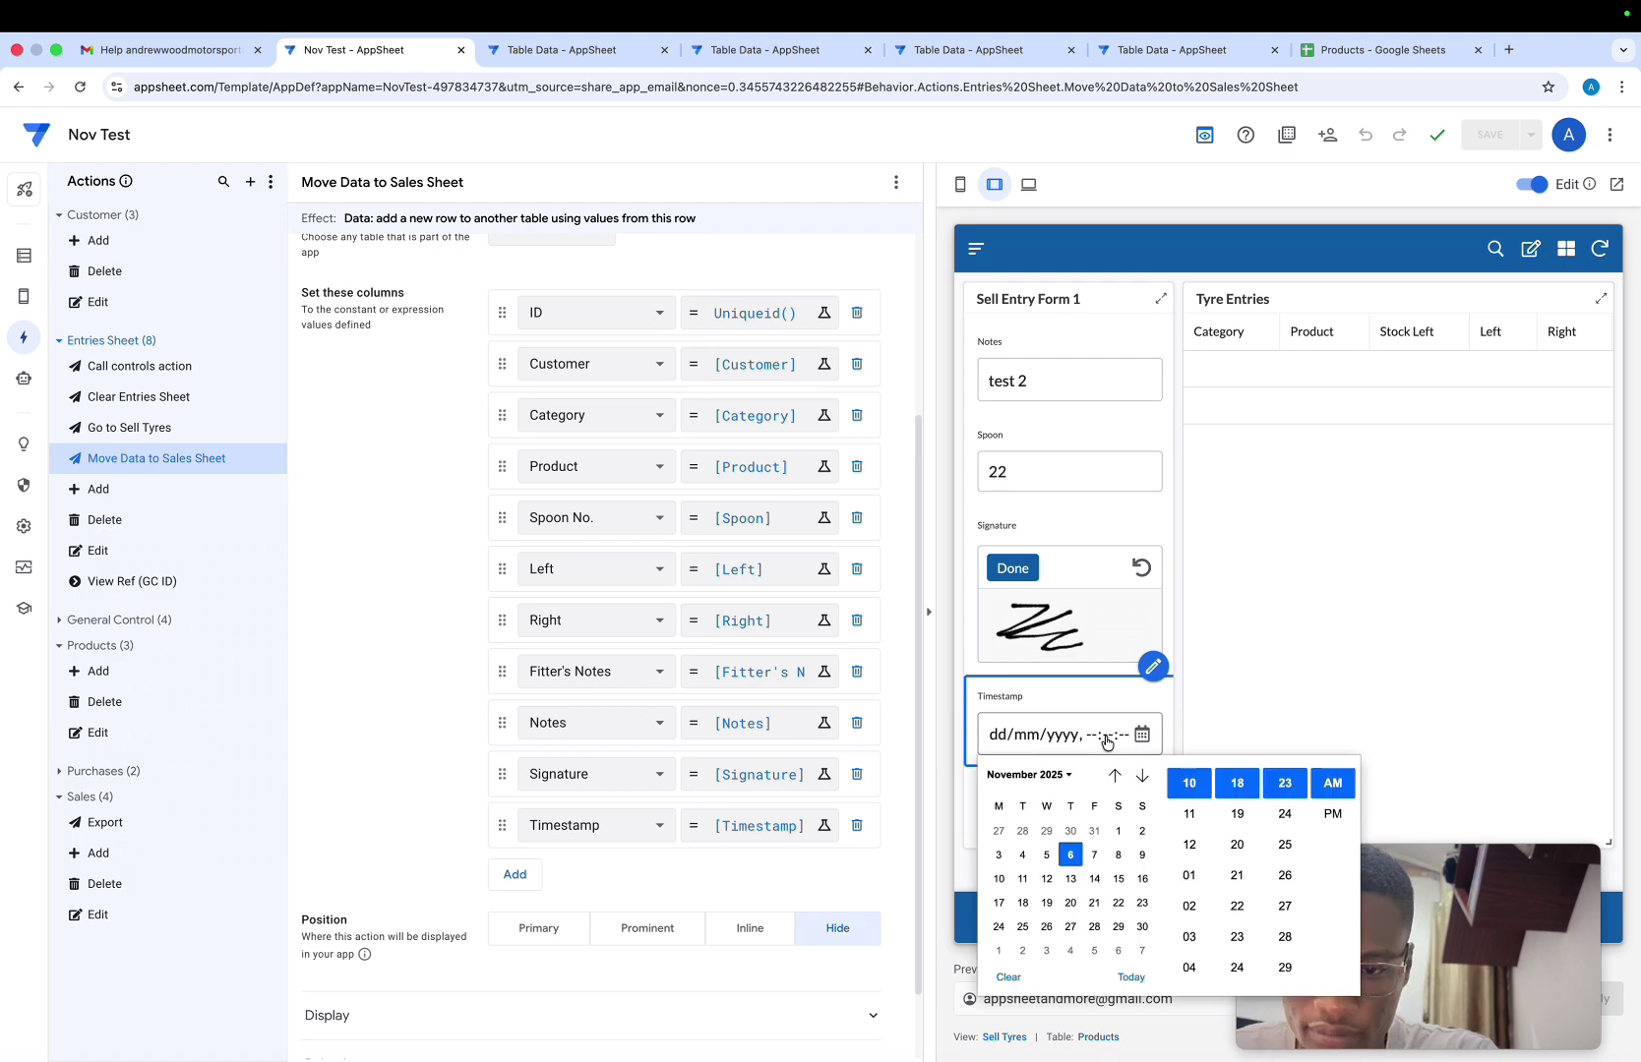
{"action": "left_click", "coordinate": [1093, 878]}
{"action": "left_click", "coordinate": [1095, 708]}
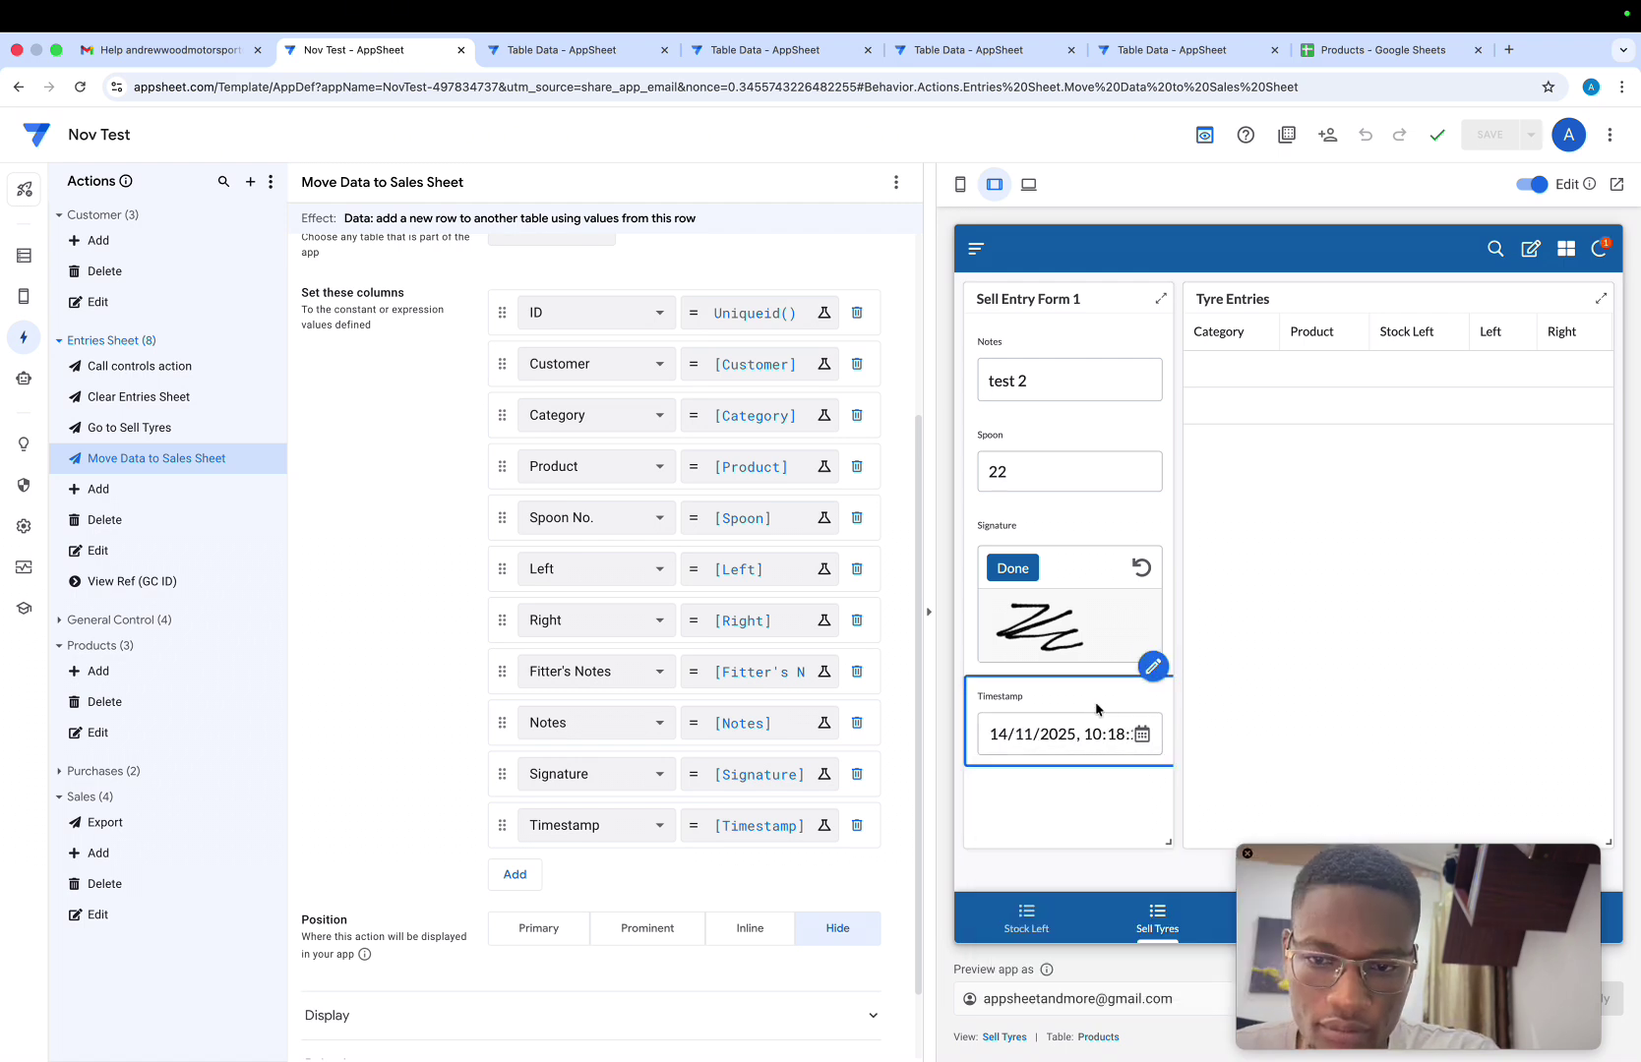
Raise Number of Compounds to 3 and set the Category of all three tyre entries to PIRELLI GRAVEL
{"action": "scroll", "coordinate": [1095, 708], "scroll_direction": "up", "scroll_amount": 3}
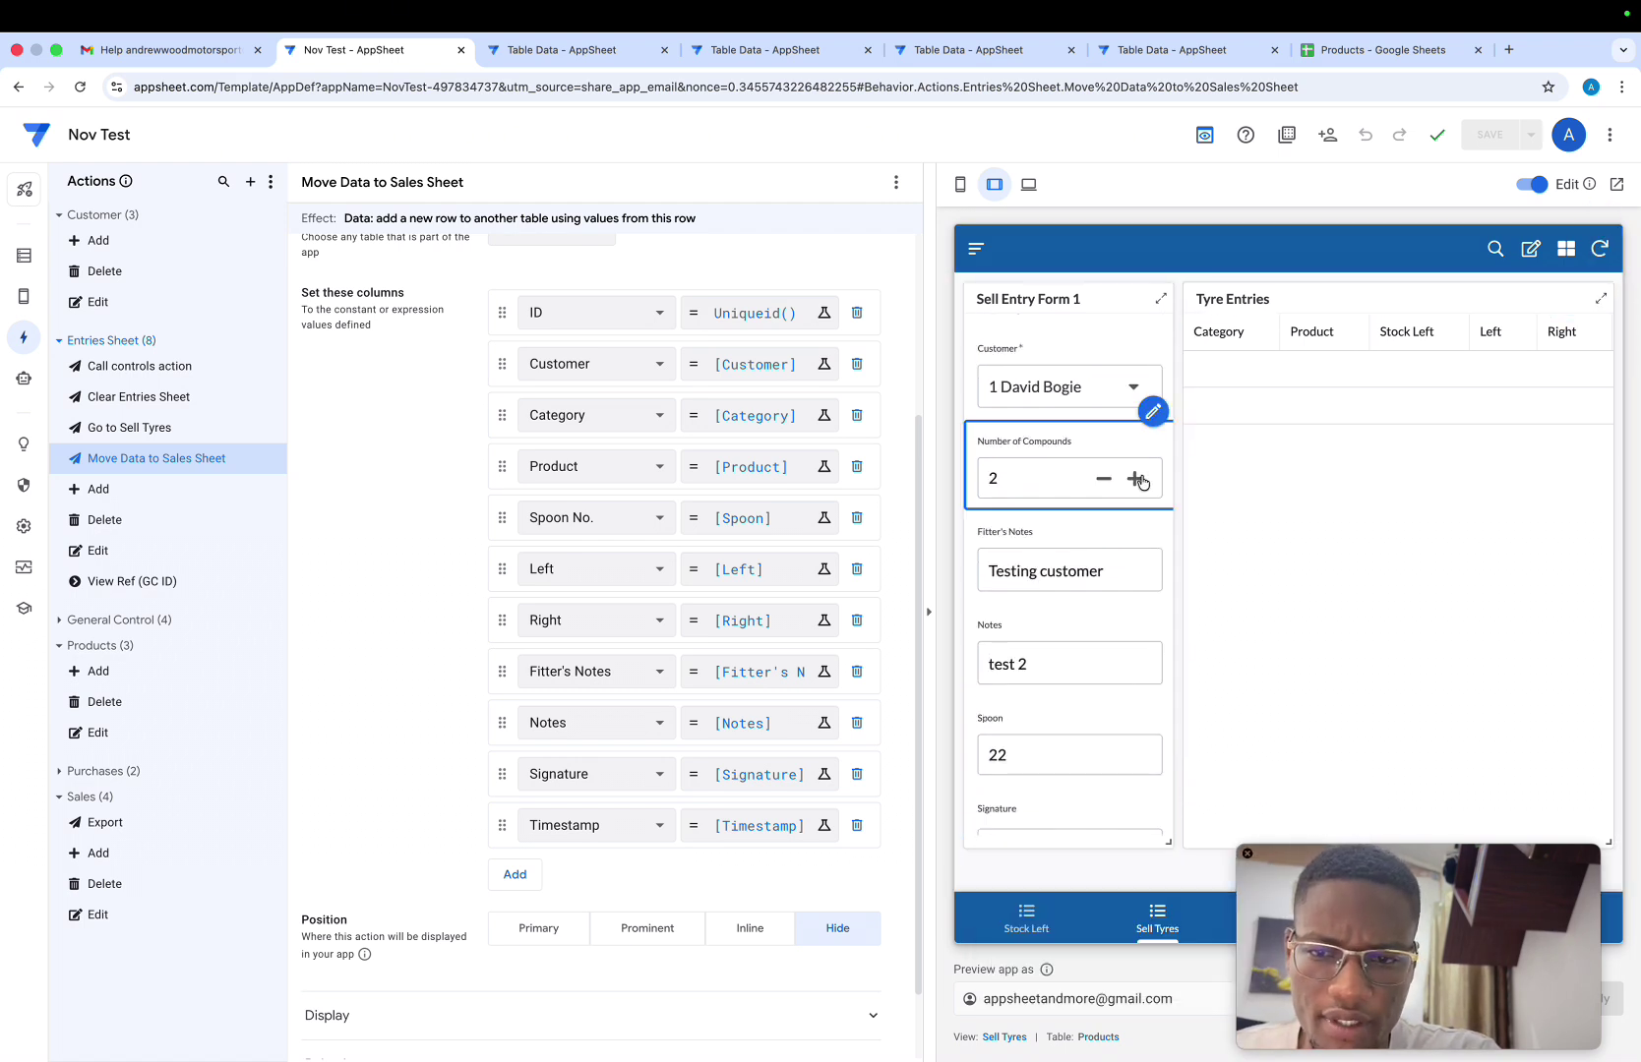
{"action": "left_click", "coordinate": [1531, 249]}
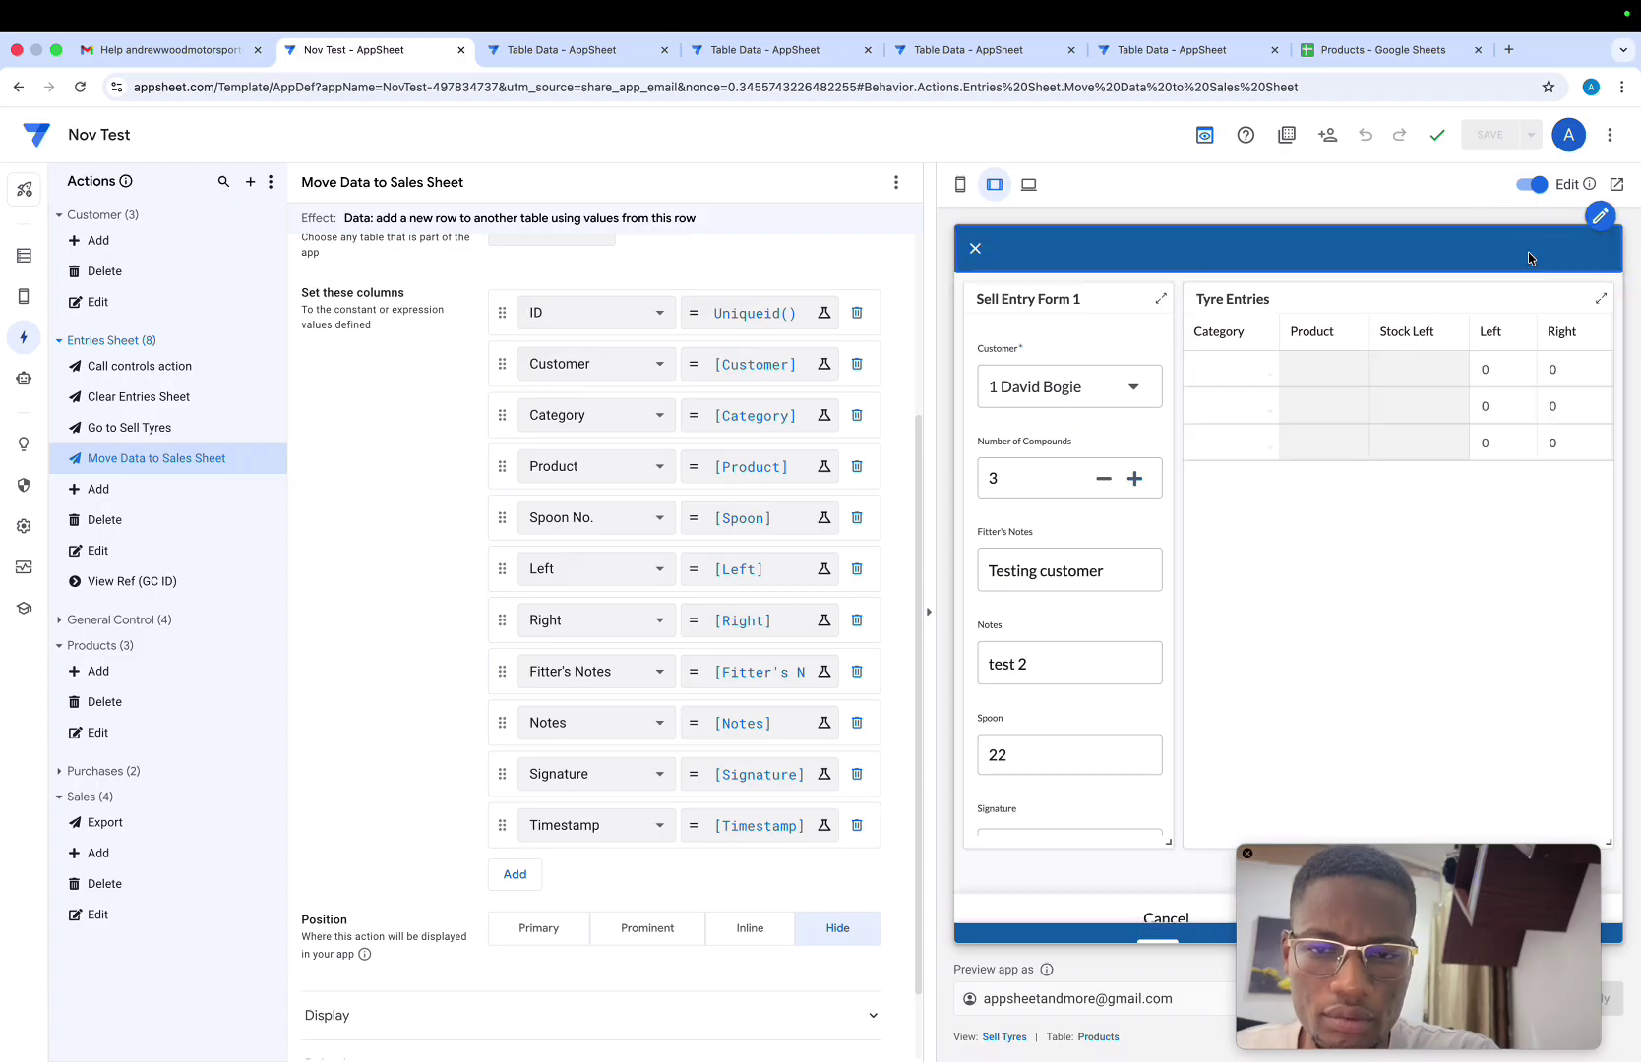
{"action": "left_click", "coordinate": [1230, 392]}
{"action": "left_click", "coordinate": [1087, 308]}
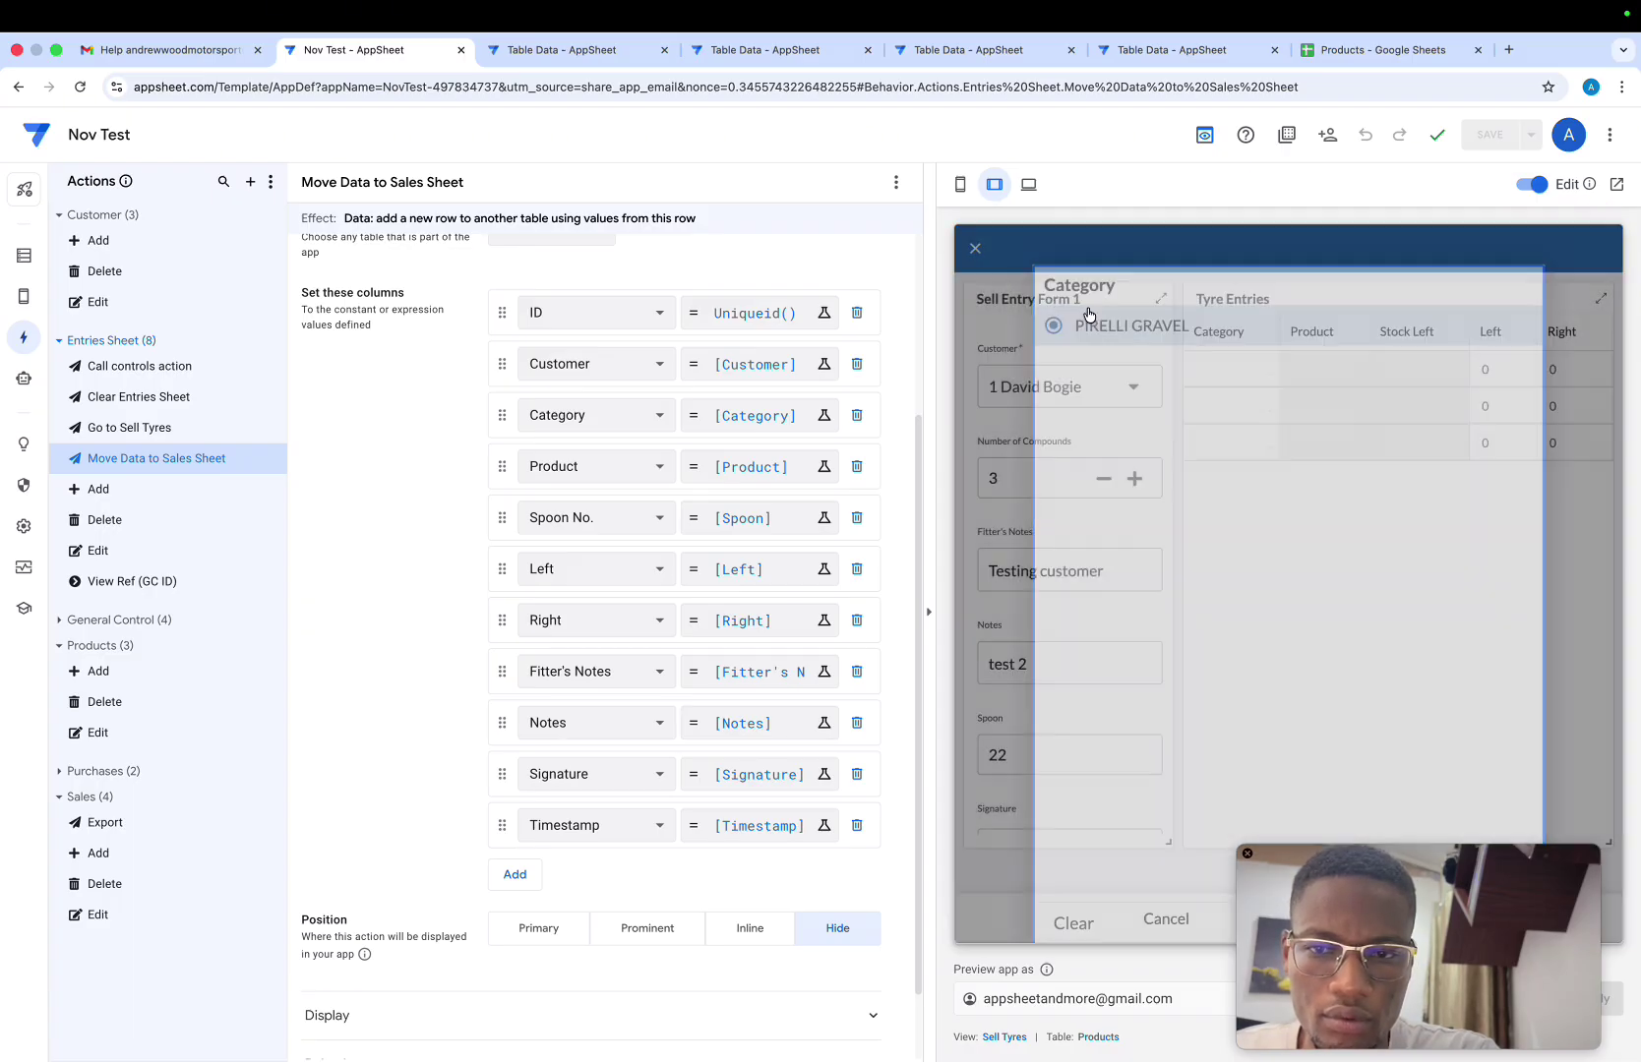
{"action": "left_click", "coordinate": [1245, 414]}
{"action": "left_click", "coordinate": [1086, 307]}
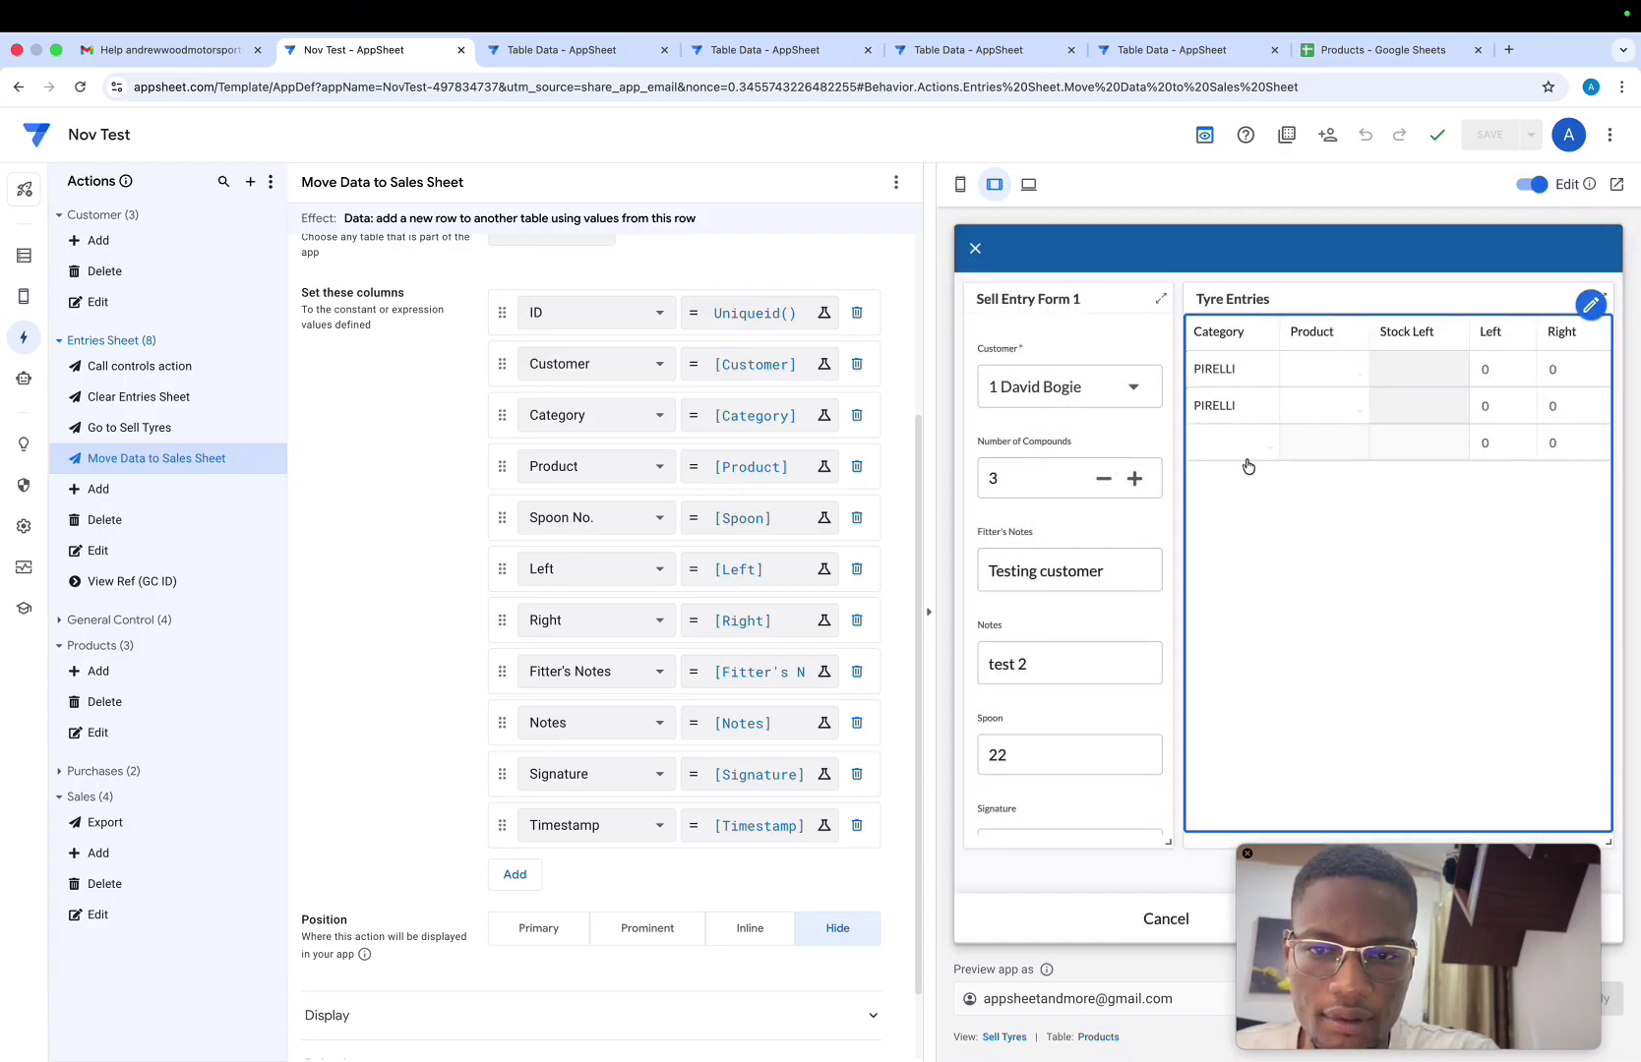
{"action": "left_click", "coordinate": [1241, 455]}
{"action": "left_click", "coordinate": [1097, 324]}
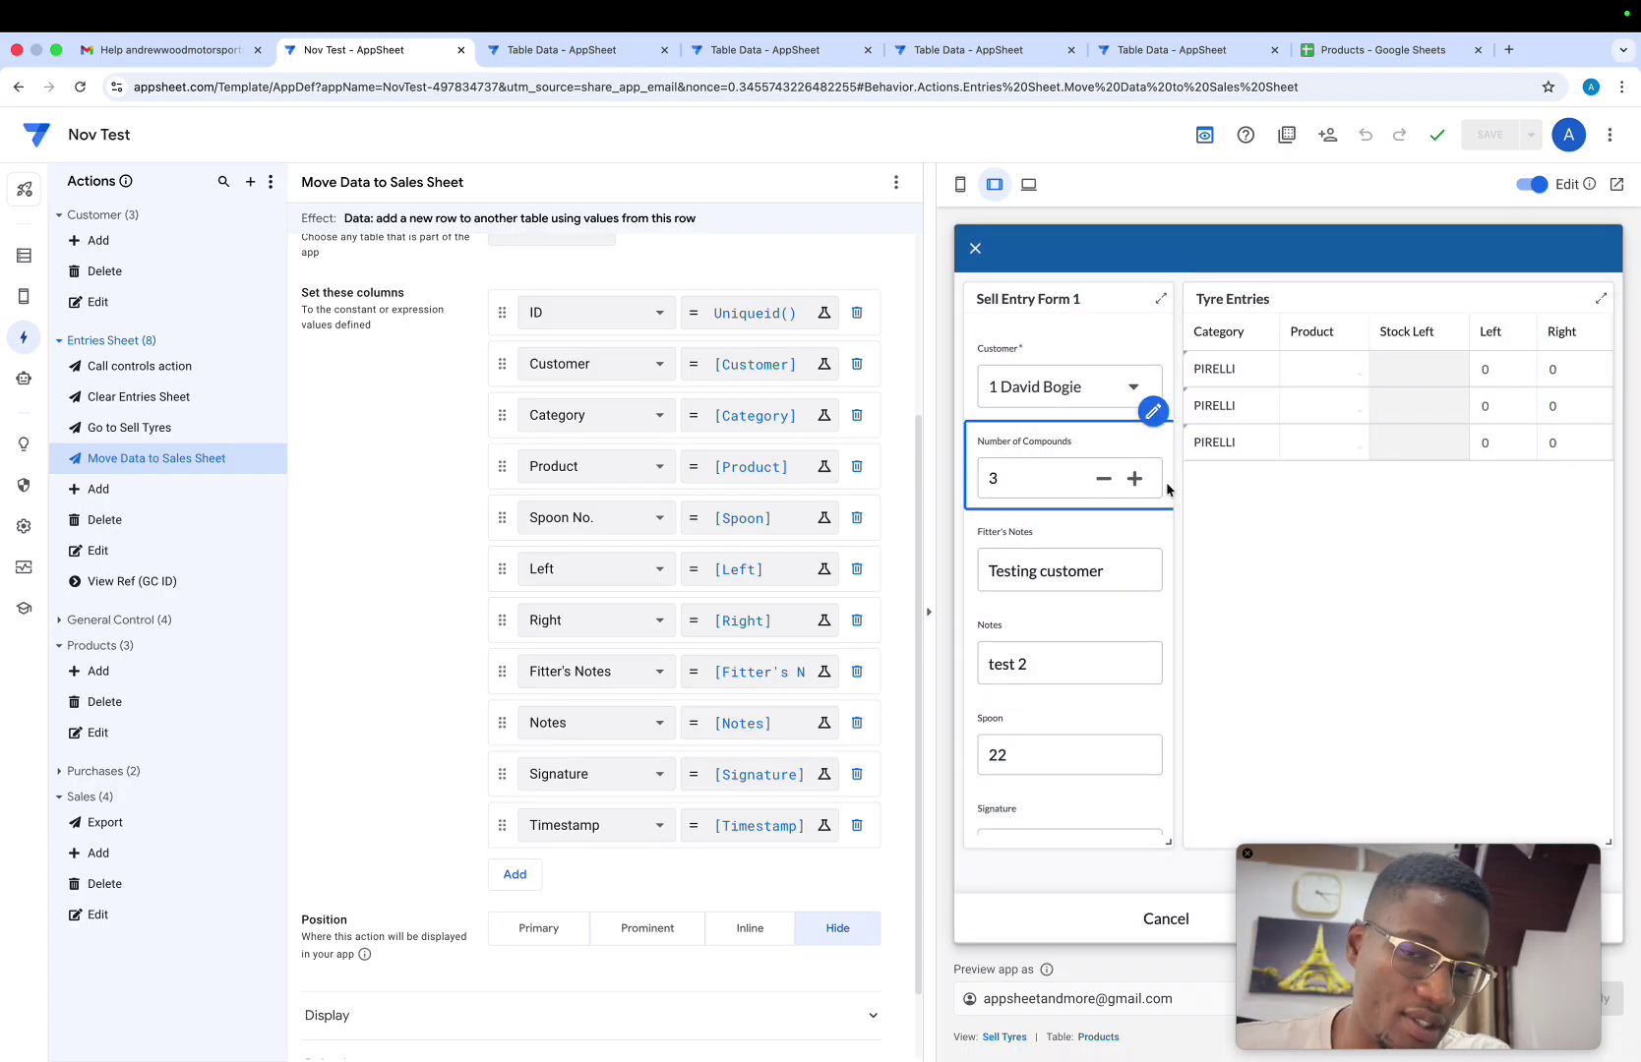
Choose product 175/70R15 K6 for the first two tyre entries and 165/80R13 GM8A for the third
{"action": "left_click", "coordinate": [1333, 368]}
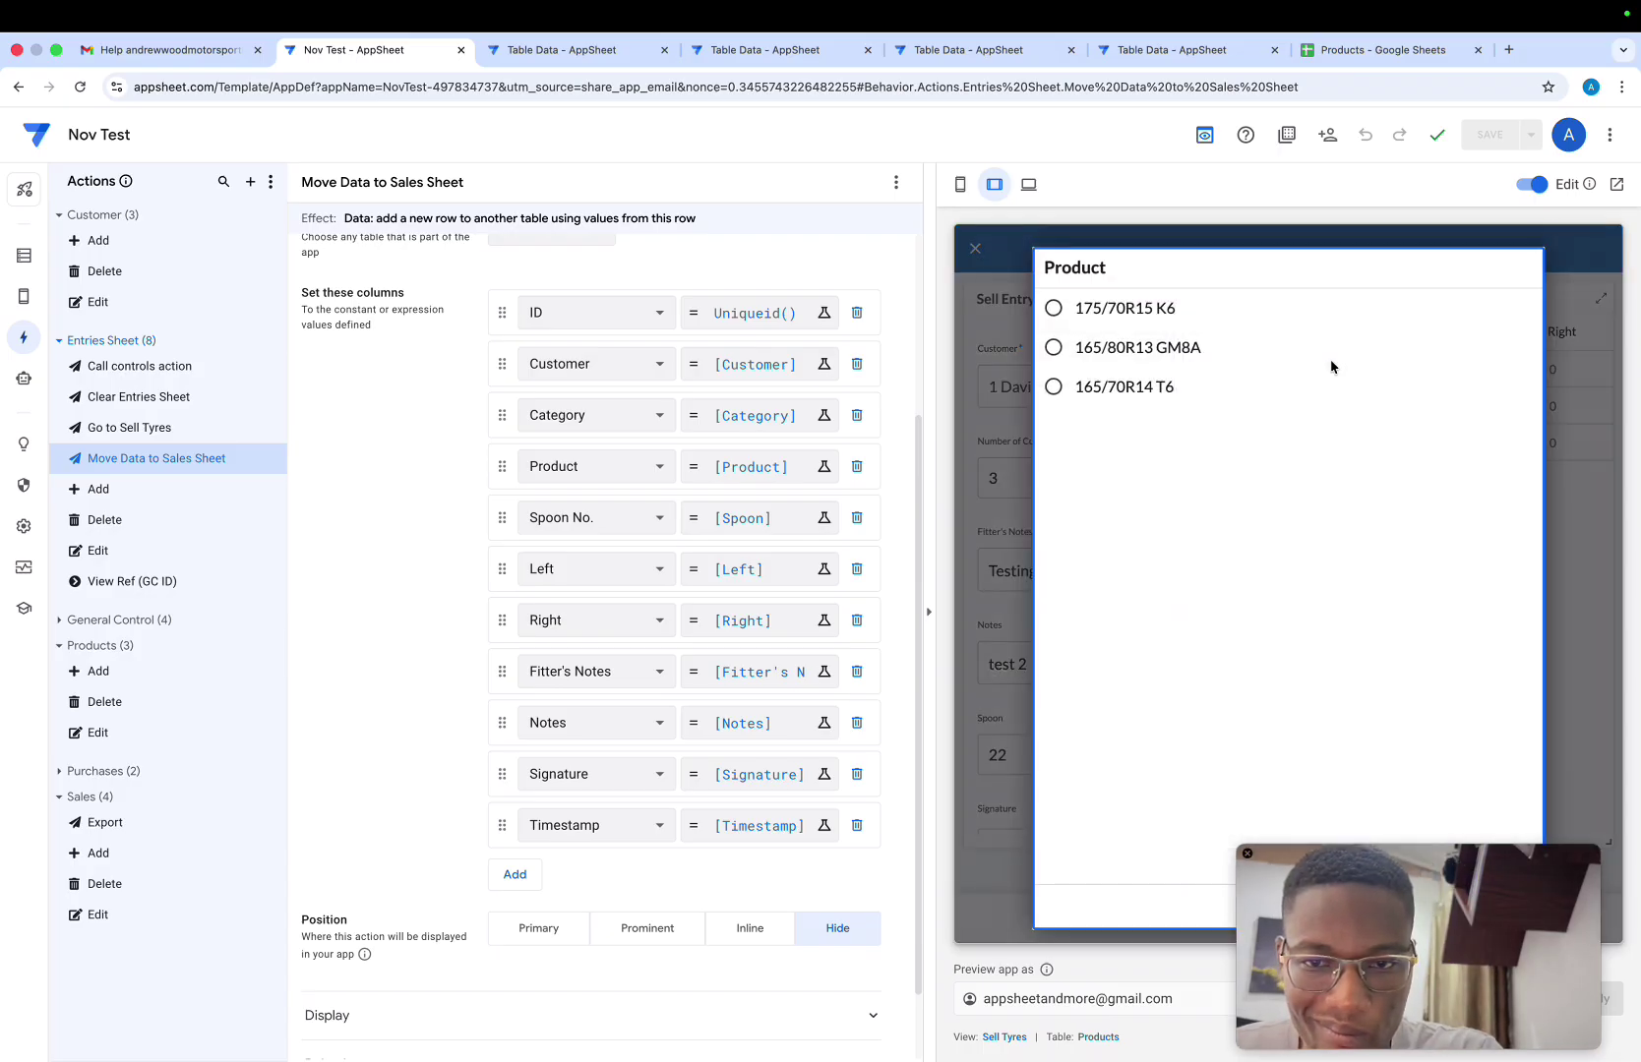
{"action": "left_click", "coordinate": [1308, 305]}
{"action": "left_click", "coordinate": [1312, 406]}
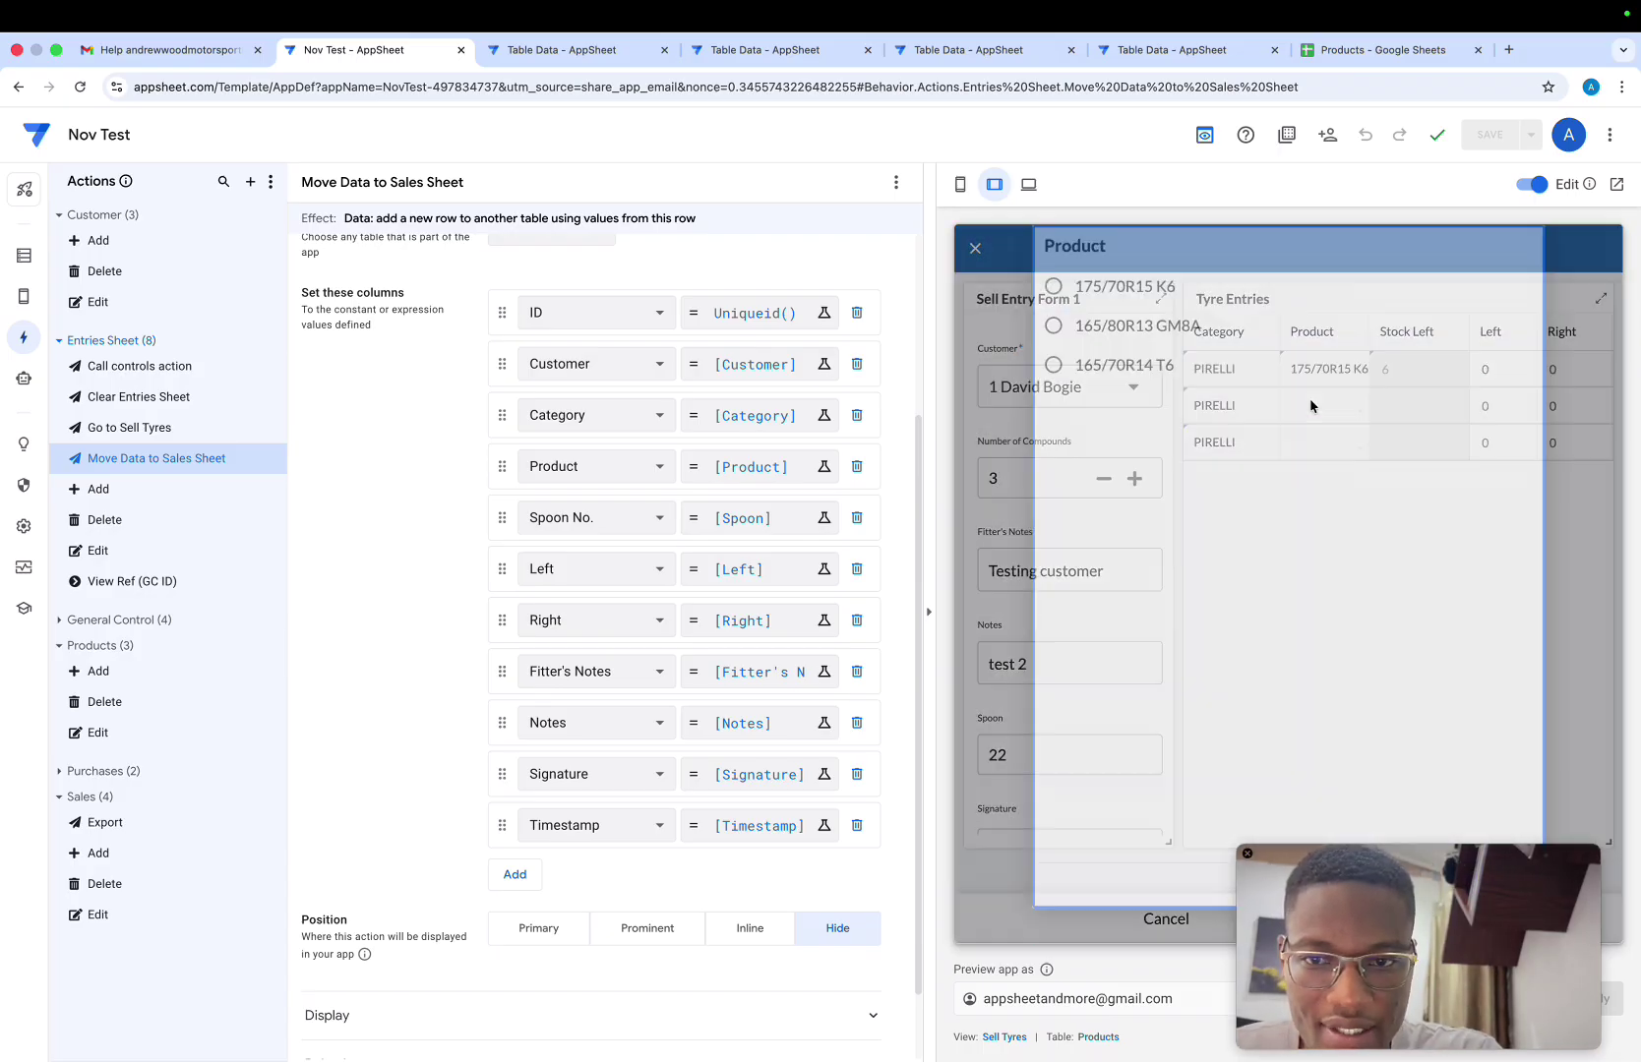
{"action": "left_click", "coordinate": [1126, 330]}
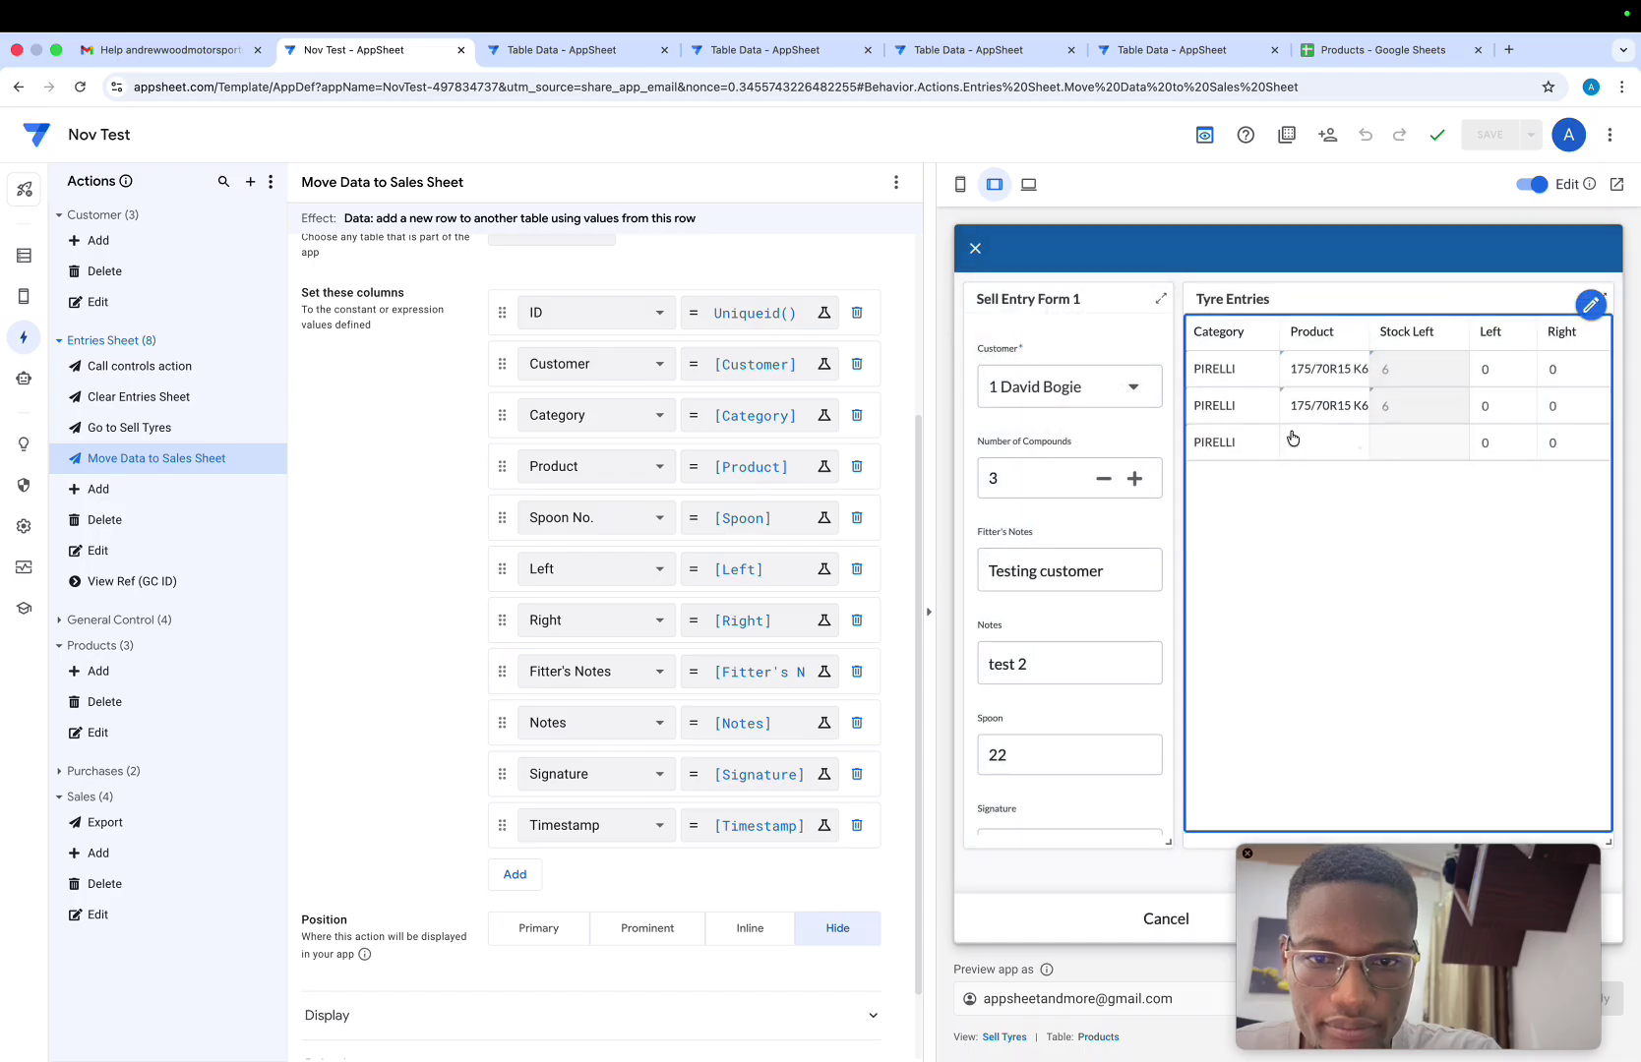
{"action": "left_click", "coordinate": [1317, 454]}
{"action": "left_click", "coordinate": [1155, 359]}
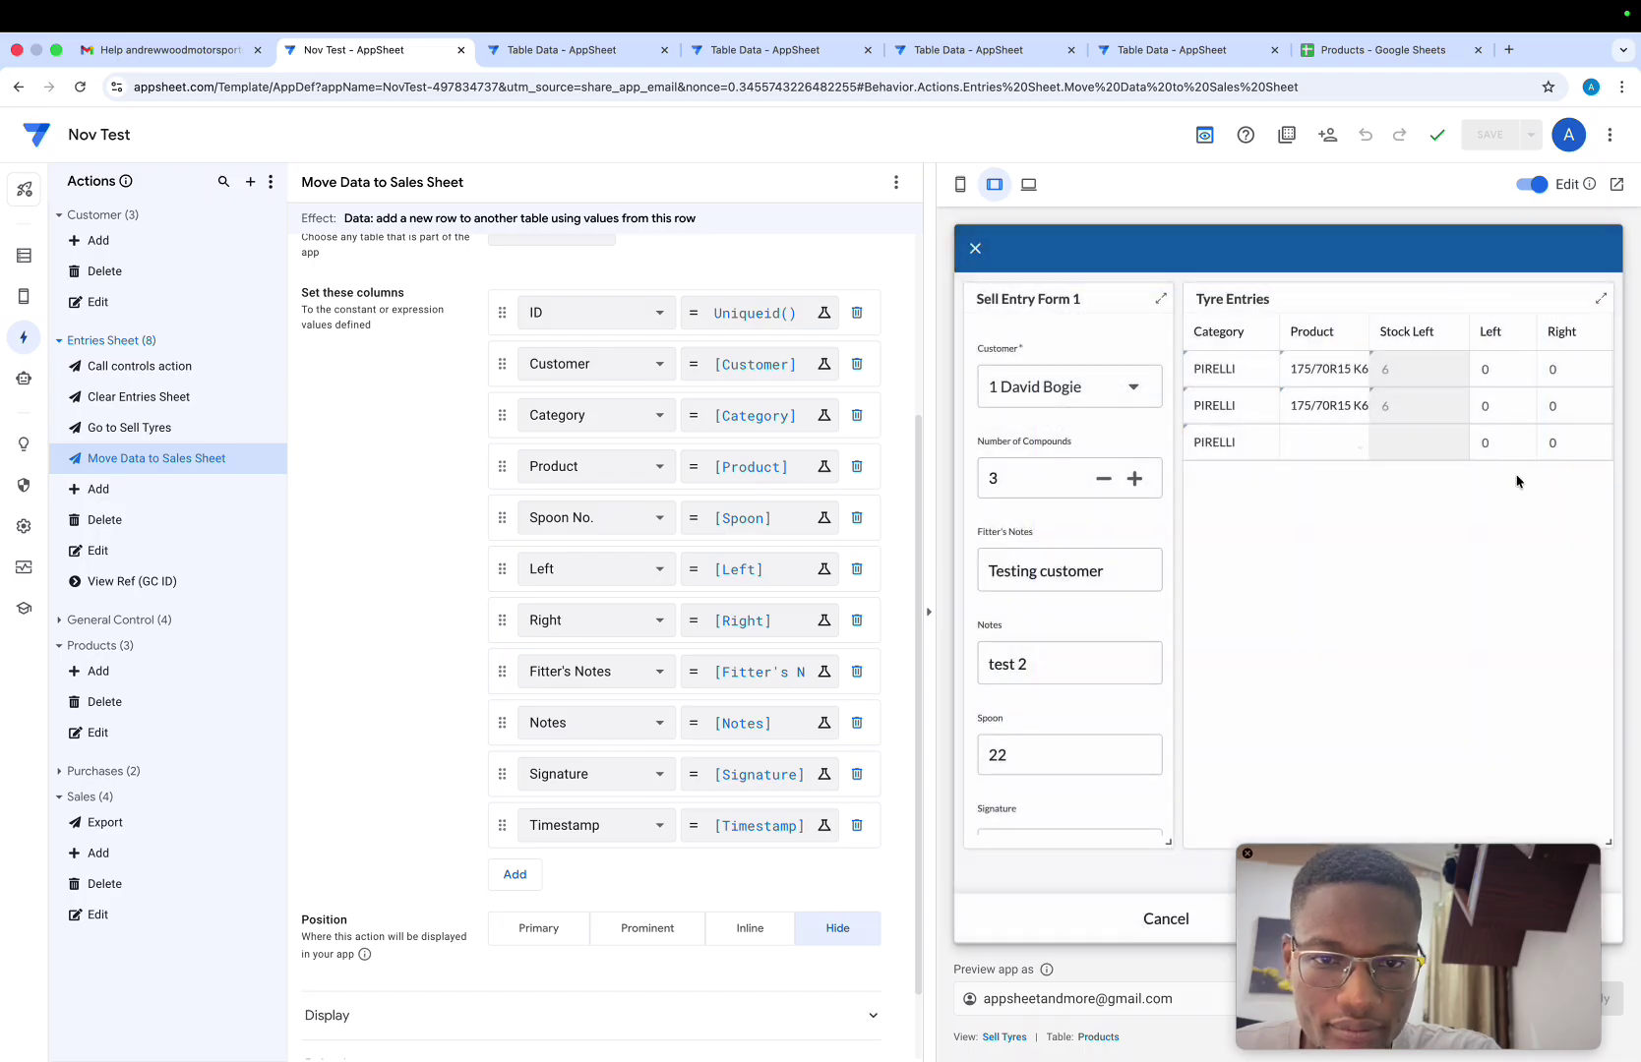
Set Left 1 and Right 2 for the first two tyre entries, and Left 1 and Right 1 for the third
{"action": "left_click", "coordinate": [1505, 372]}
{"action": "type", "text": "1"}
{"action": "scroll", "coordinate": [1510, 374], "scroll_direction": "right", "scroll_amount": 2}
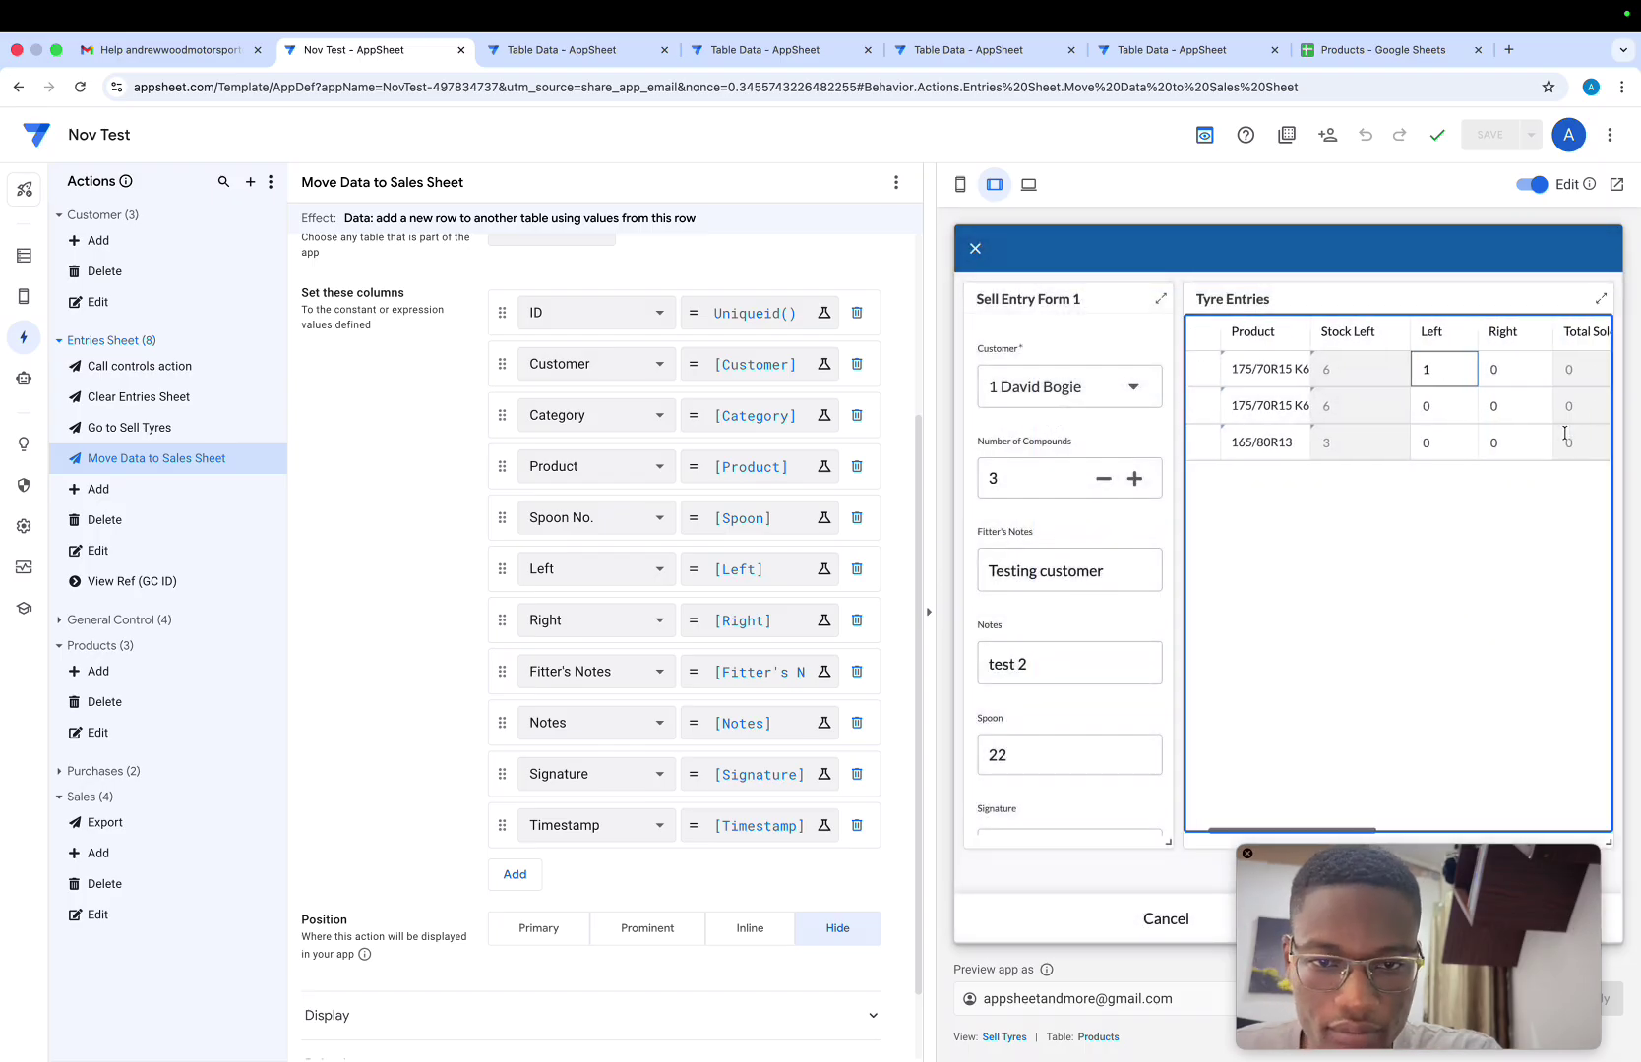
{"action": "left_click", "coordinate": [1520, 368]}
{"action": "type", "text": "2"}
{"action": "left_click", "coordinate": [1450, 398]}
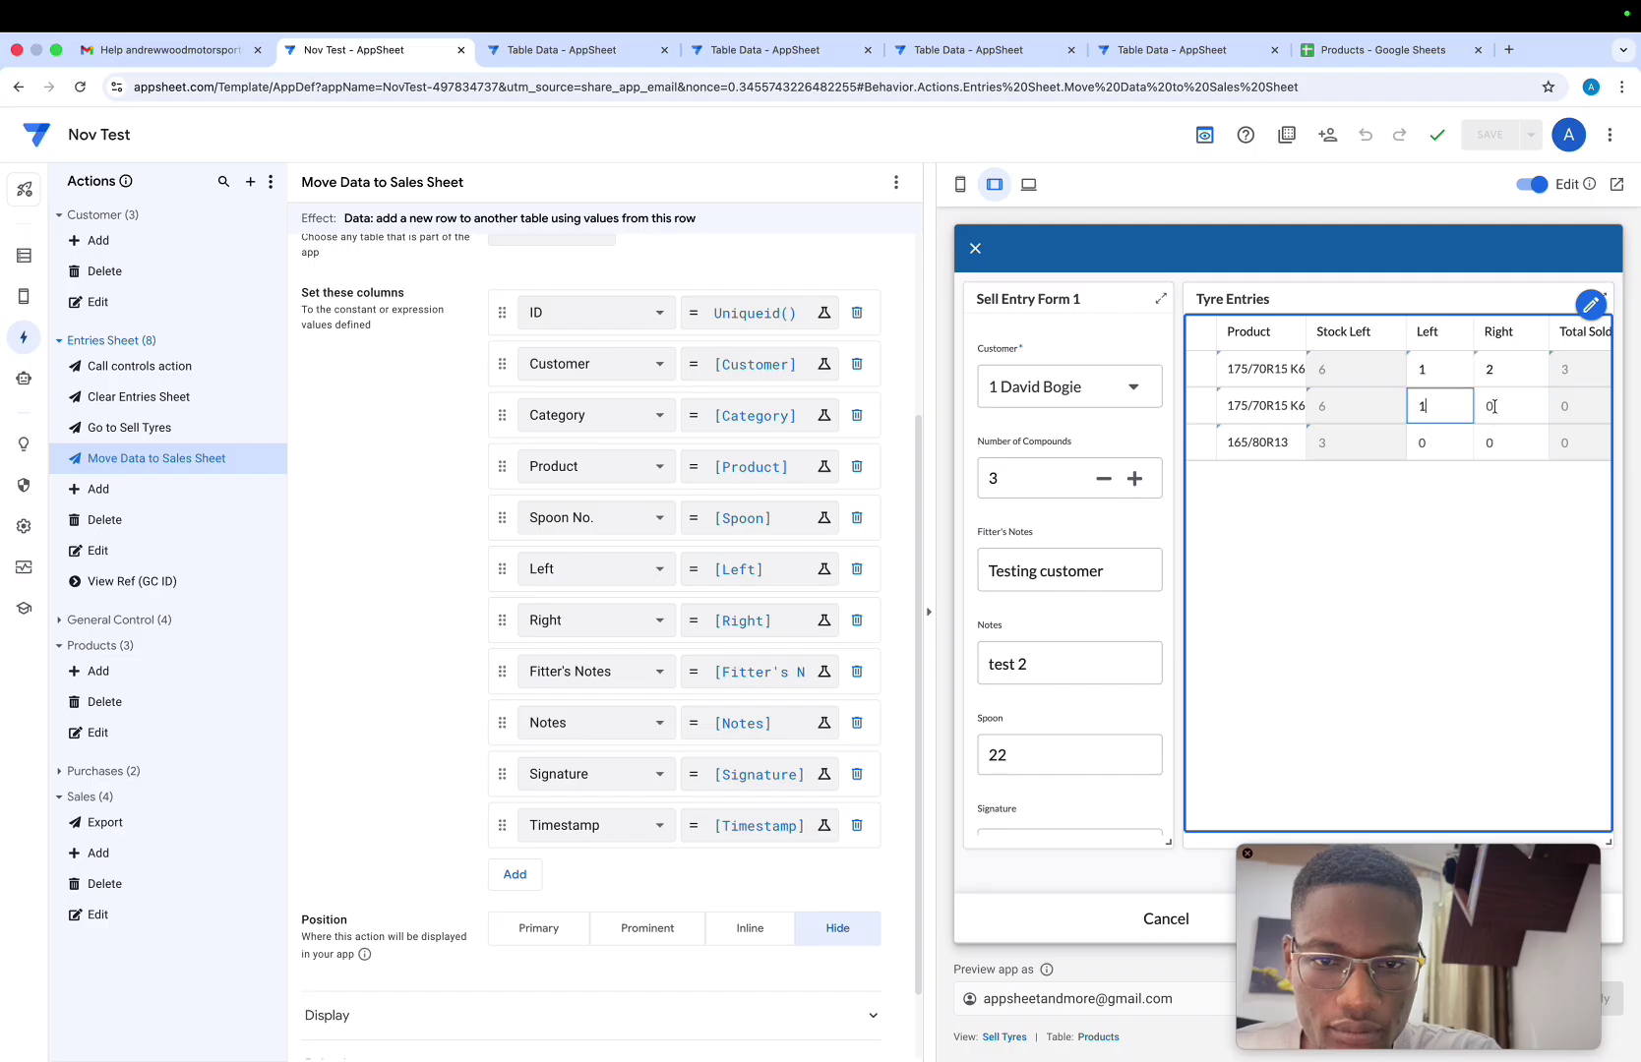
{"action": "left_click", "coordinate": [1494, 406]}
{"action": "type", "text": "2"}
{"action": "left_click", "coordinate": [1431, 444]}
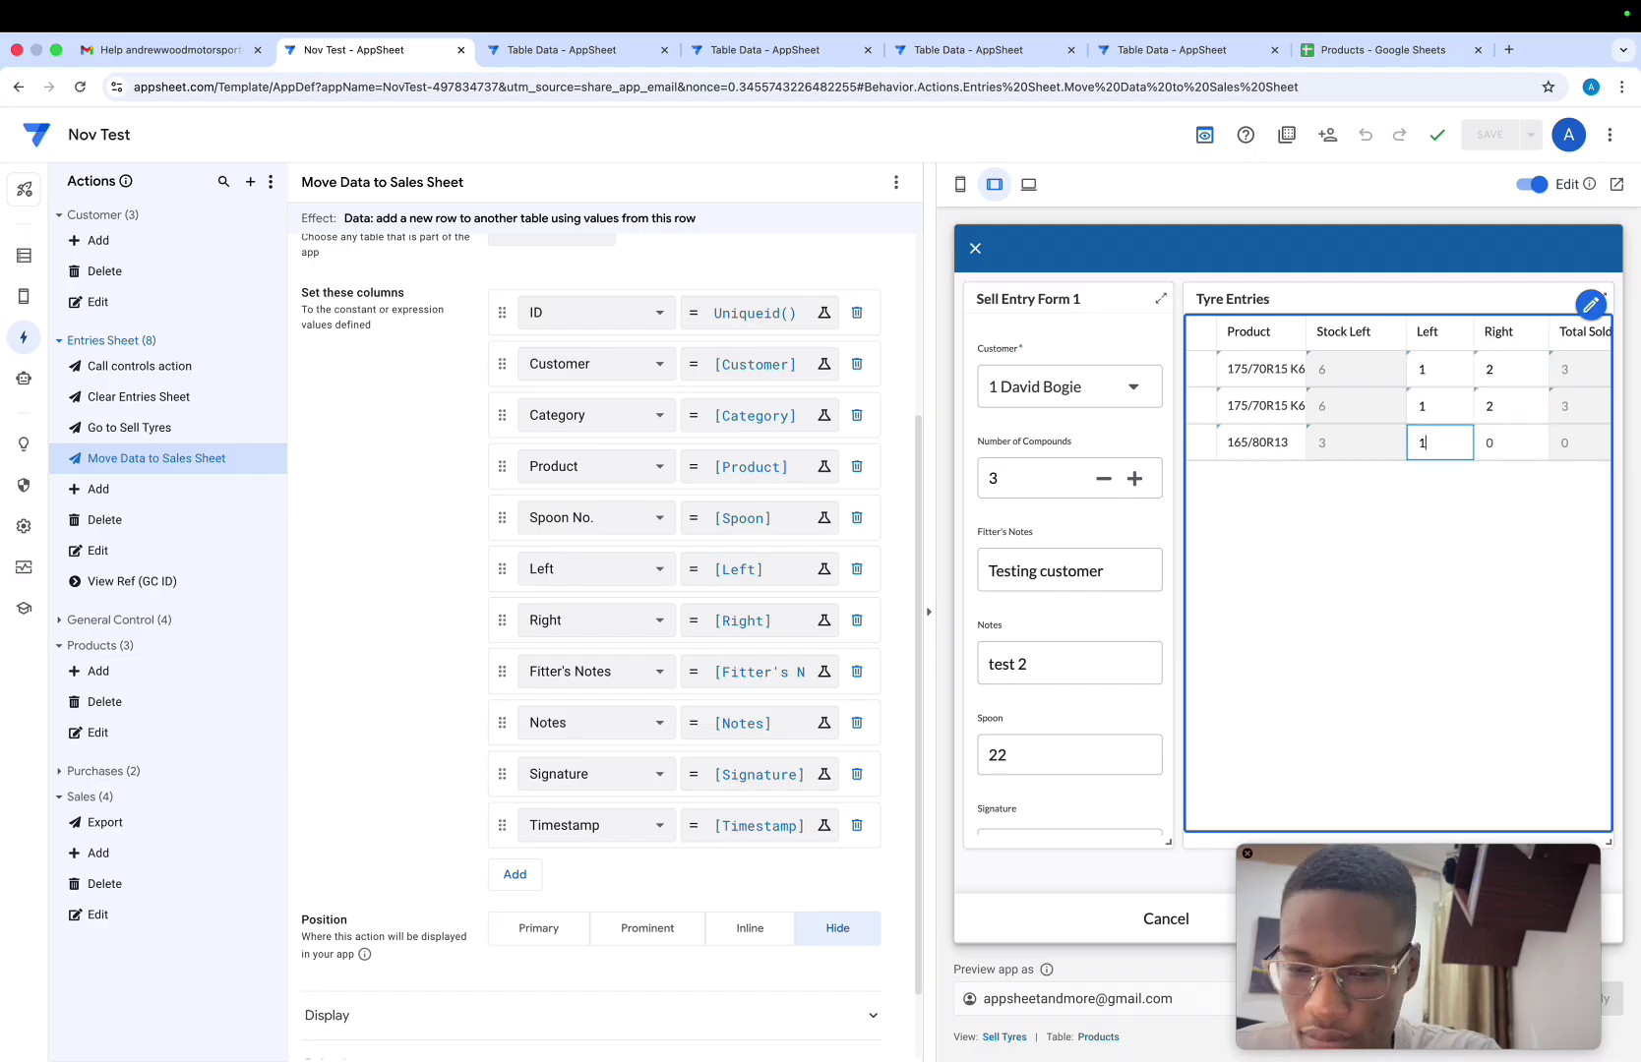
{"action": "left_click", "coordinate": [1495, 444]}
{"action": "type", "text": "2"}
{"action": "left_click", "coordinate": [1474, 505]}
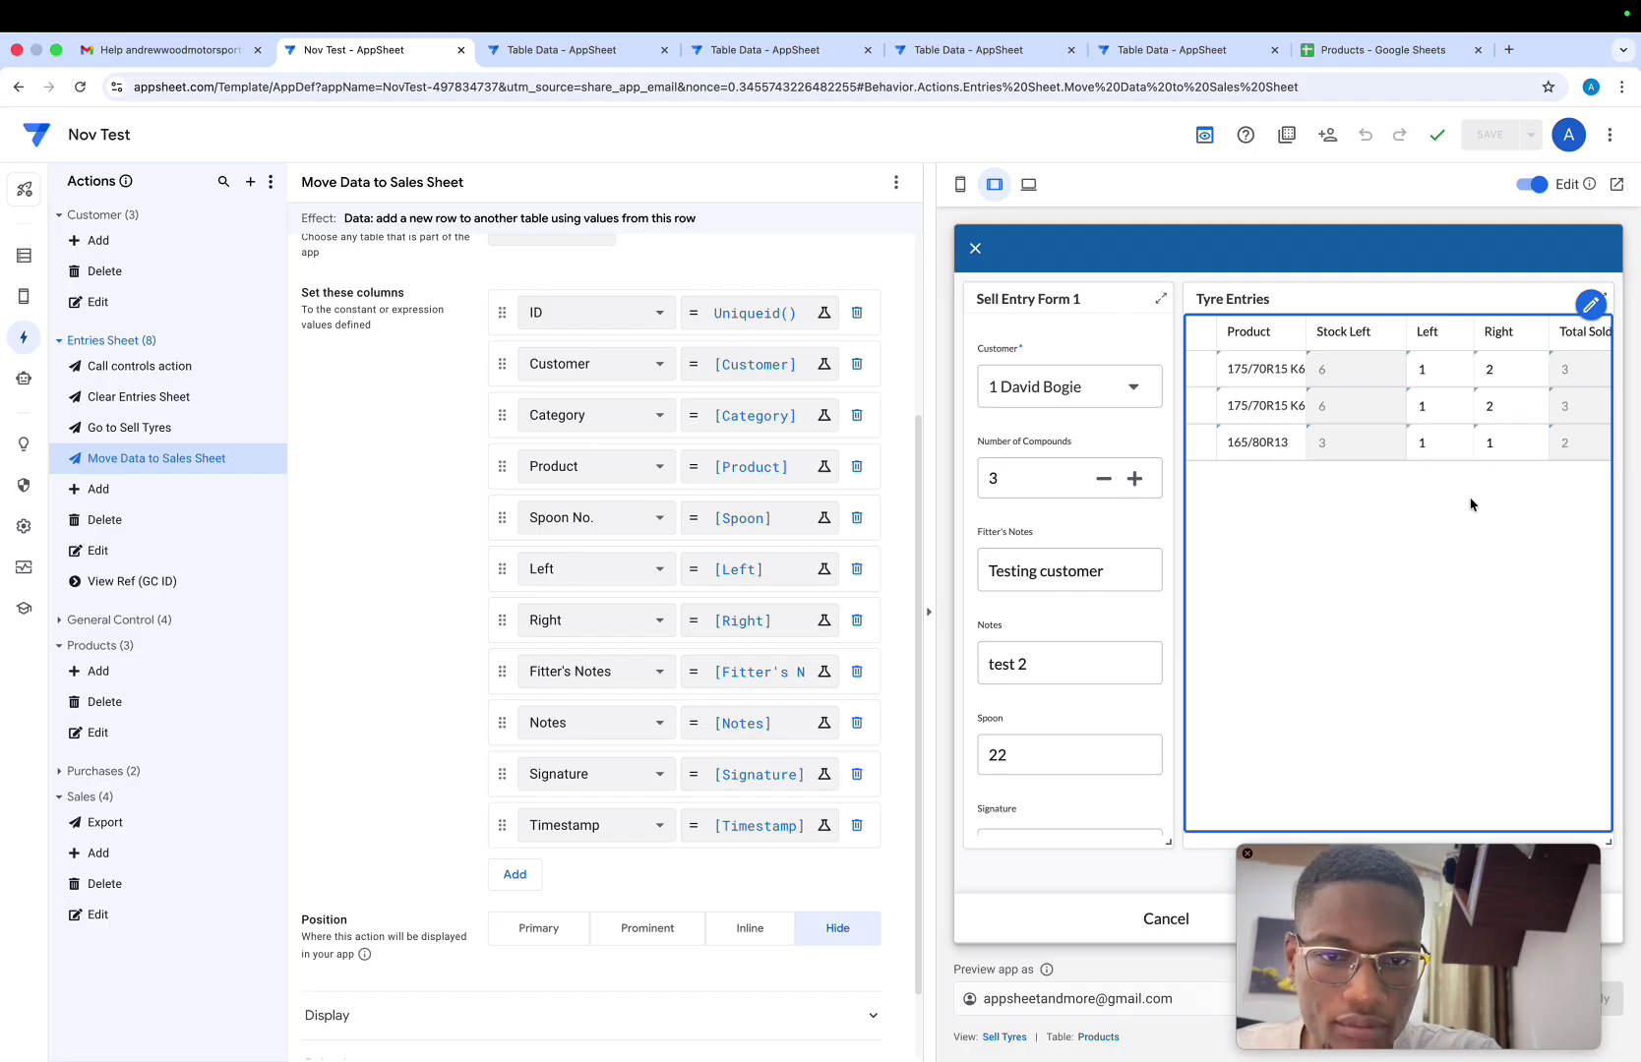
Check the remaining columns of the three tyre entries and save them
{"action": "scroll", "coordinate": [1473, 505], "scroll_direction": "right", "scroll_amount": 4}
{"action": "scroll", "coordinate": [1470, 505], "scroll_direction": "right", "scroll_amount": 2}
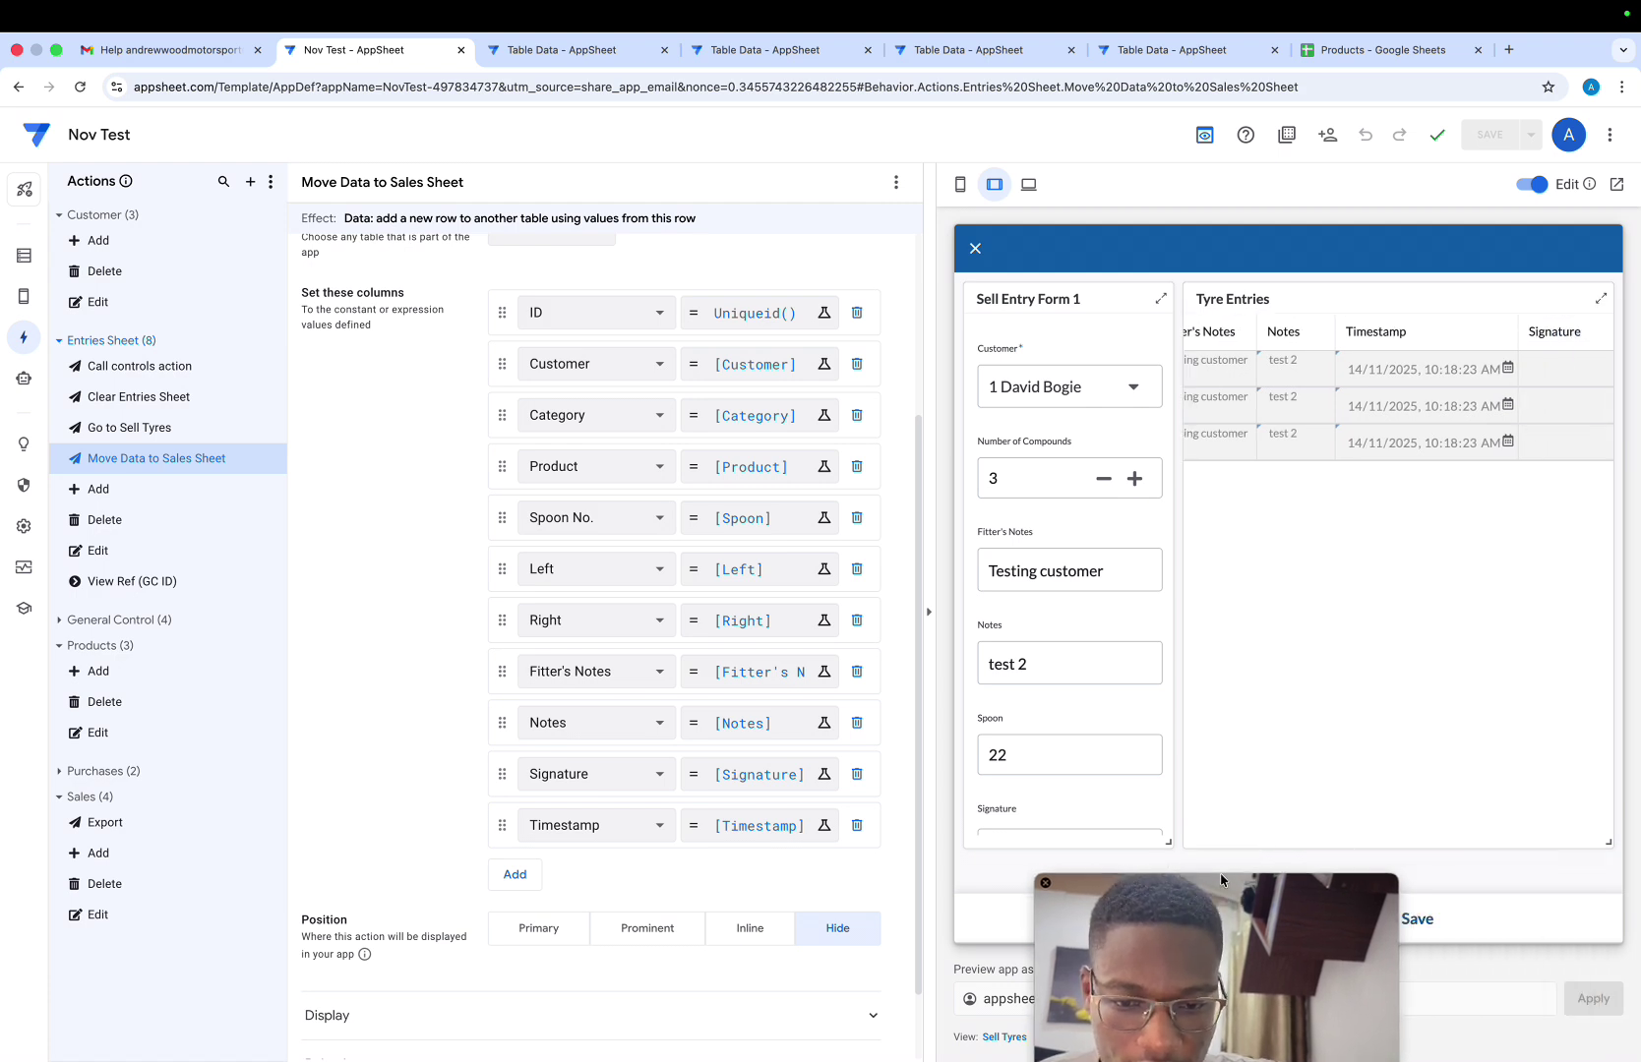
{"action": "left_click", "coordinate": [1407, 921]}
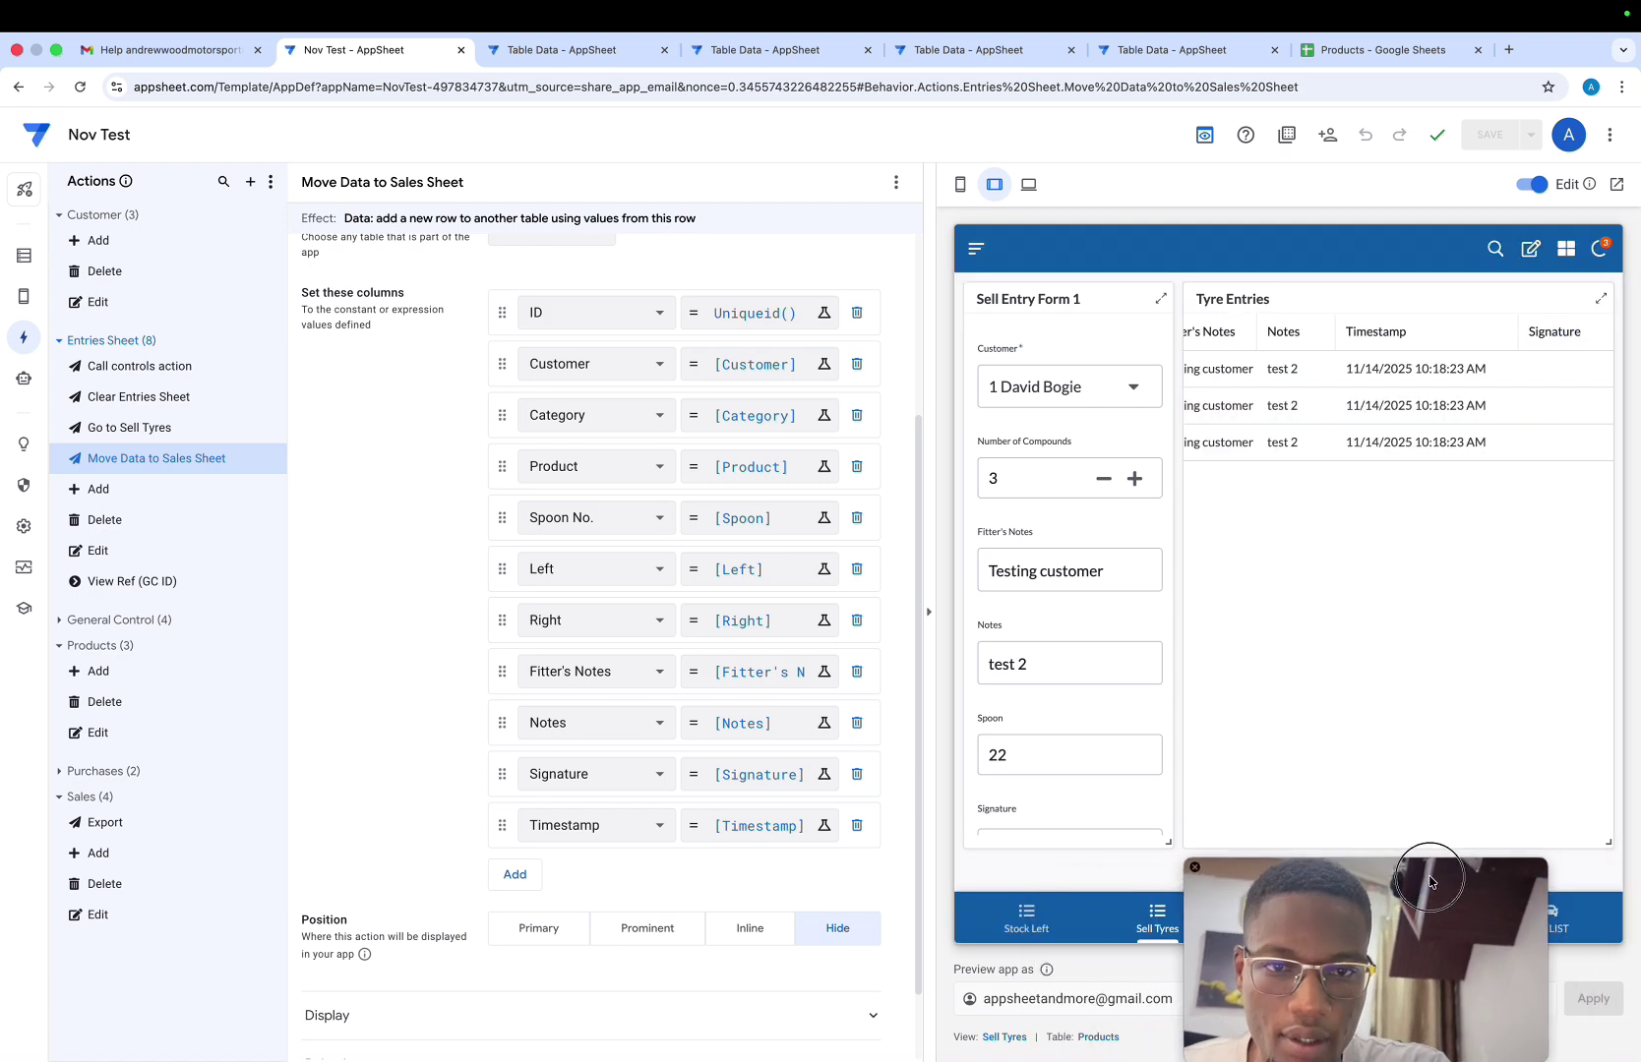
{"action": "left_click_drag", "start_coordinate": [1448, 878], "coordinate": [1465, 879]}
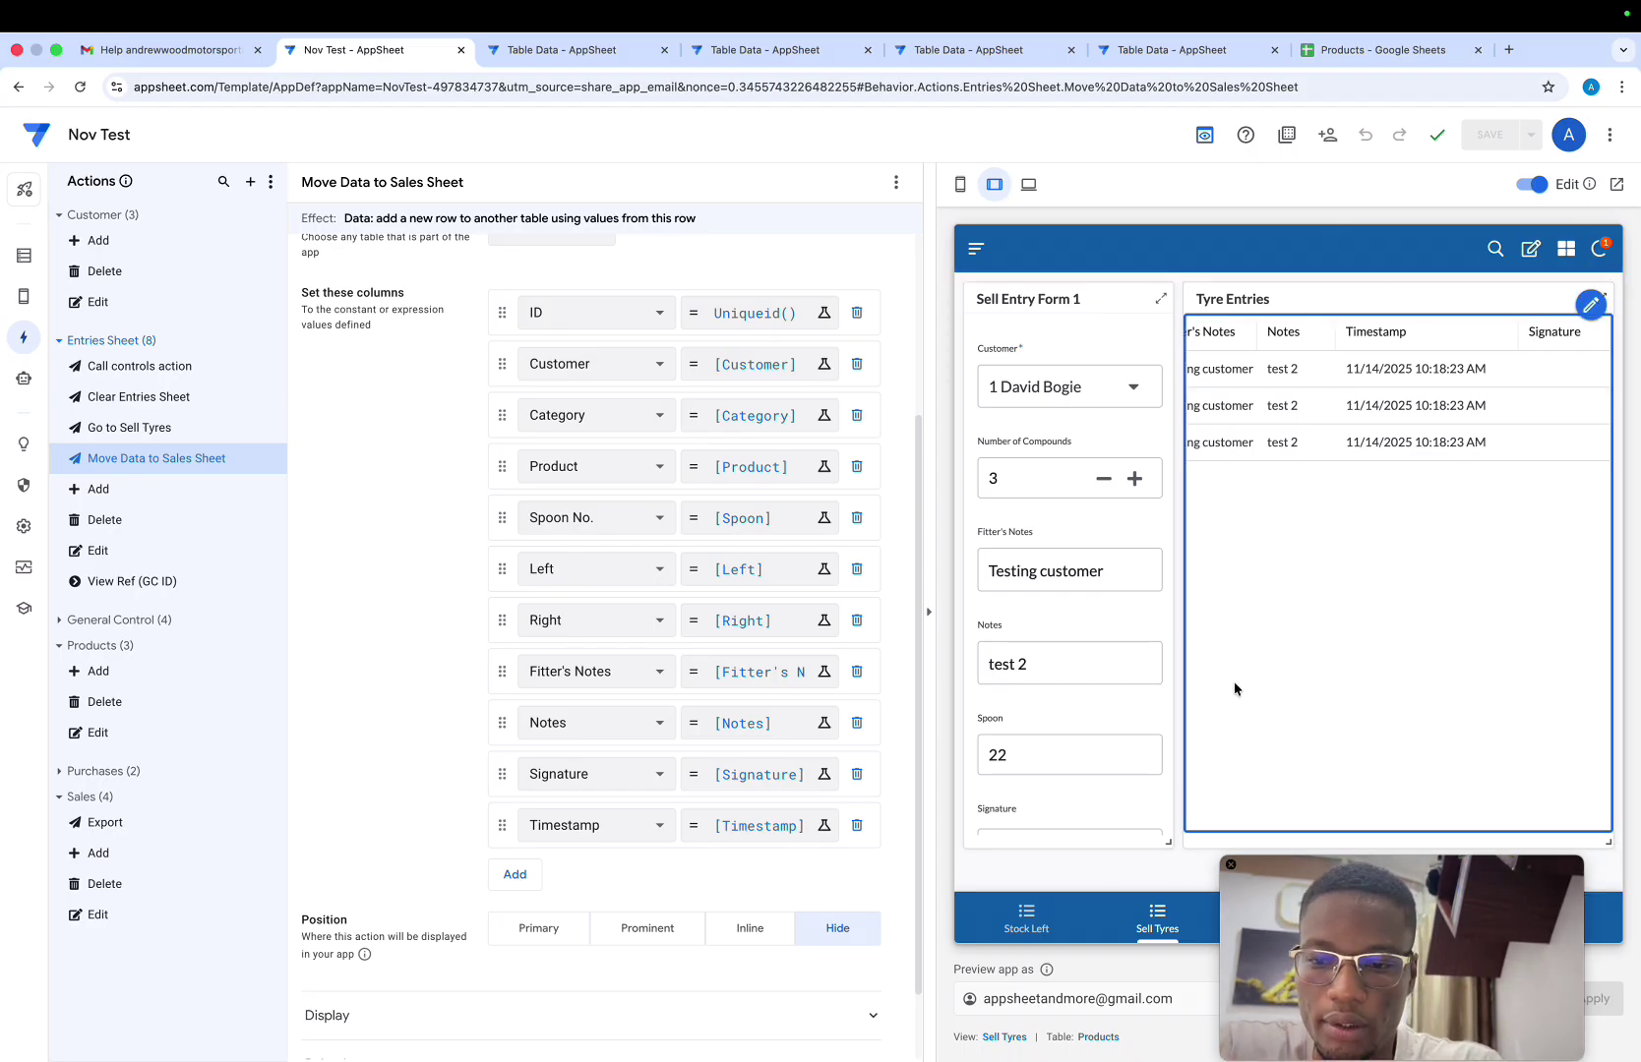
Switch to the Products spreadsheet and check the Customer and Signature columns of the new rows in the Sales sheet
{"action": "left_click", "coordinate": [1346, 50]}
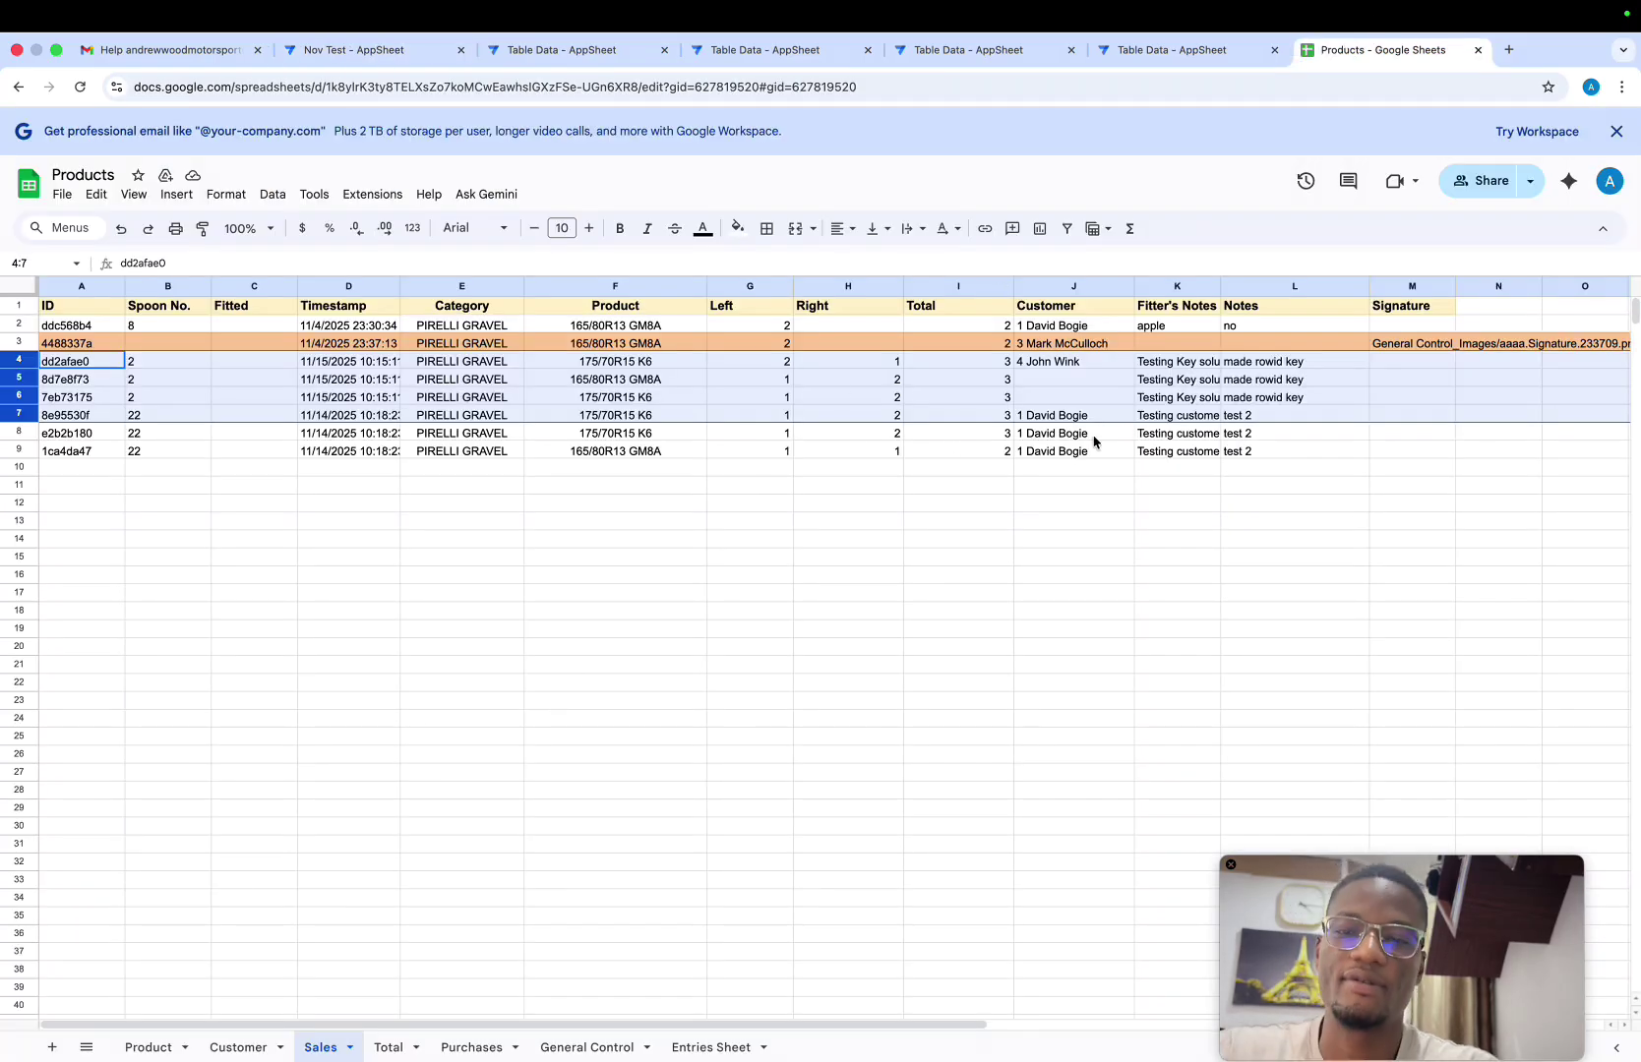
{"action": "scroll", "coordinate": [1094, 442], "scroll_direction": "right", "scroll_amount": 10}
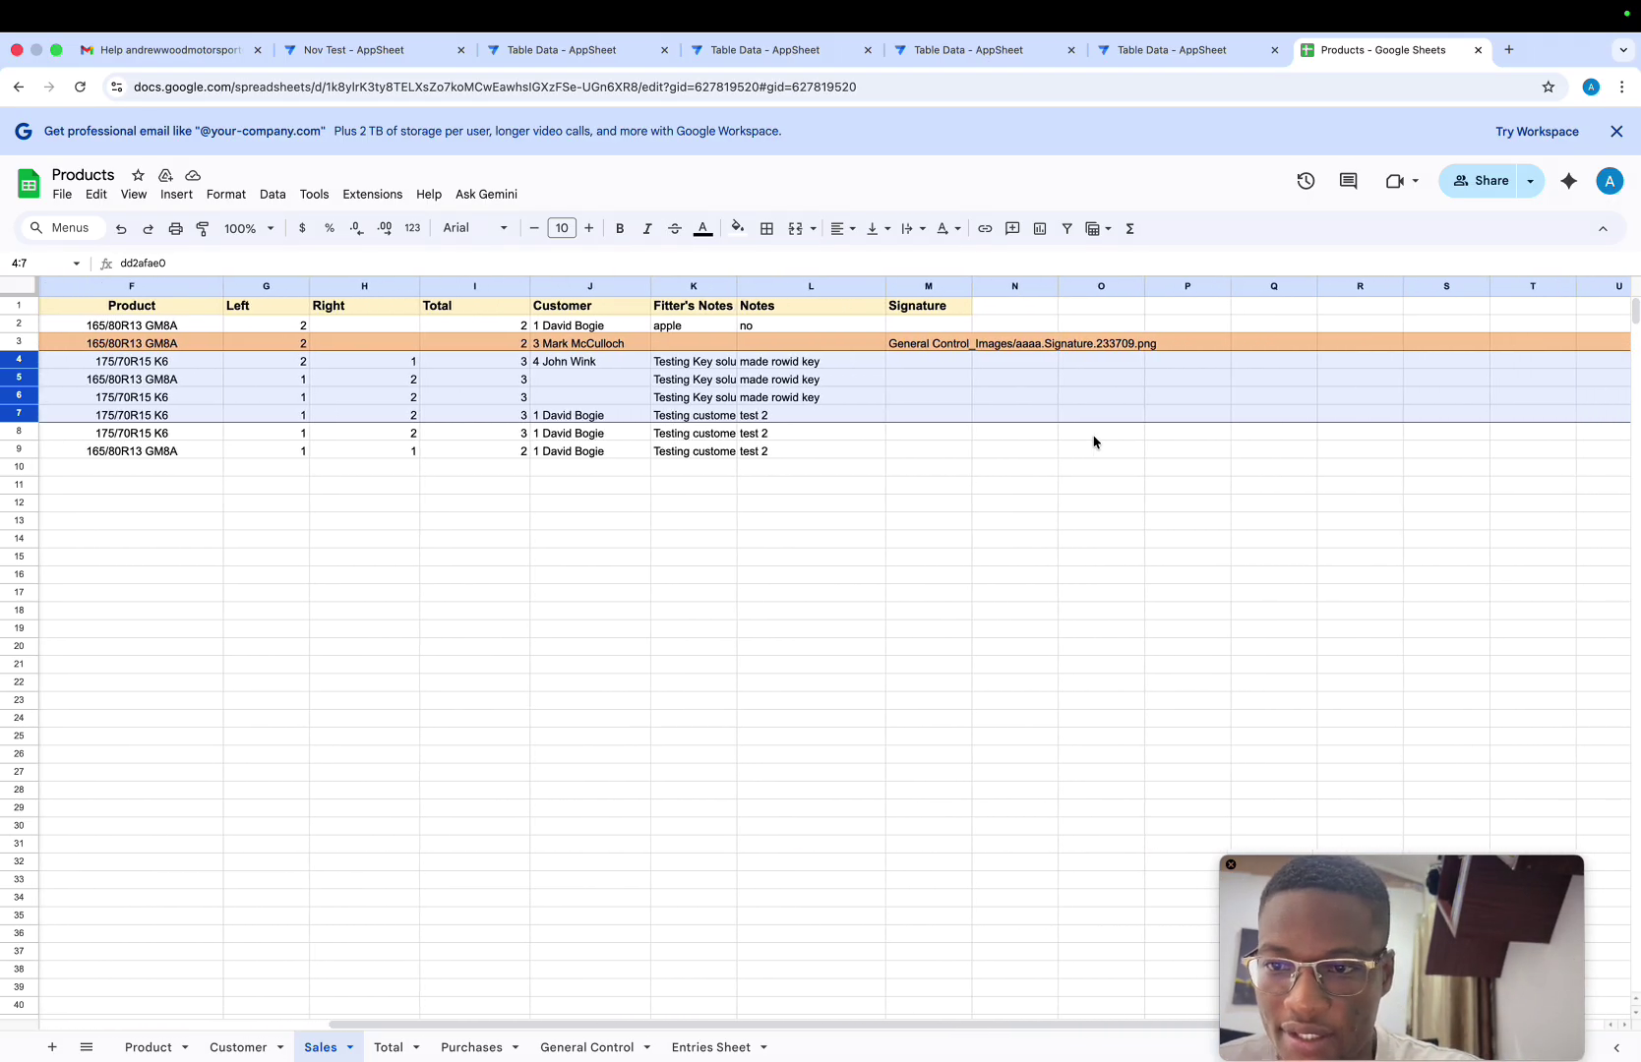
{"action": "scroll", "coordinate": [1094, 442], "scroll_direction": "left", "scroll_amount": 10}
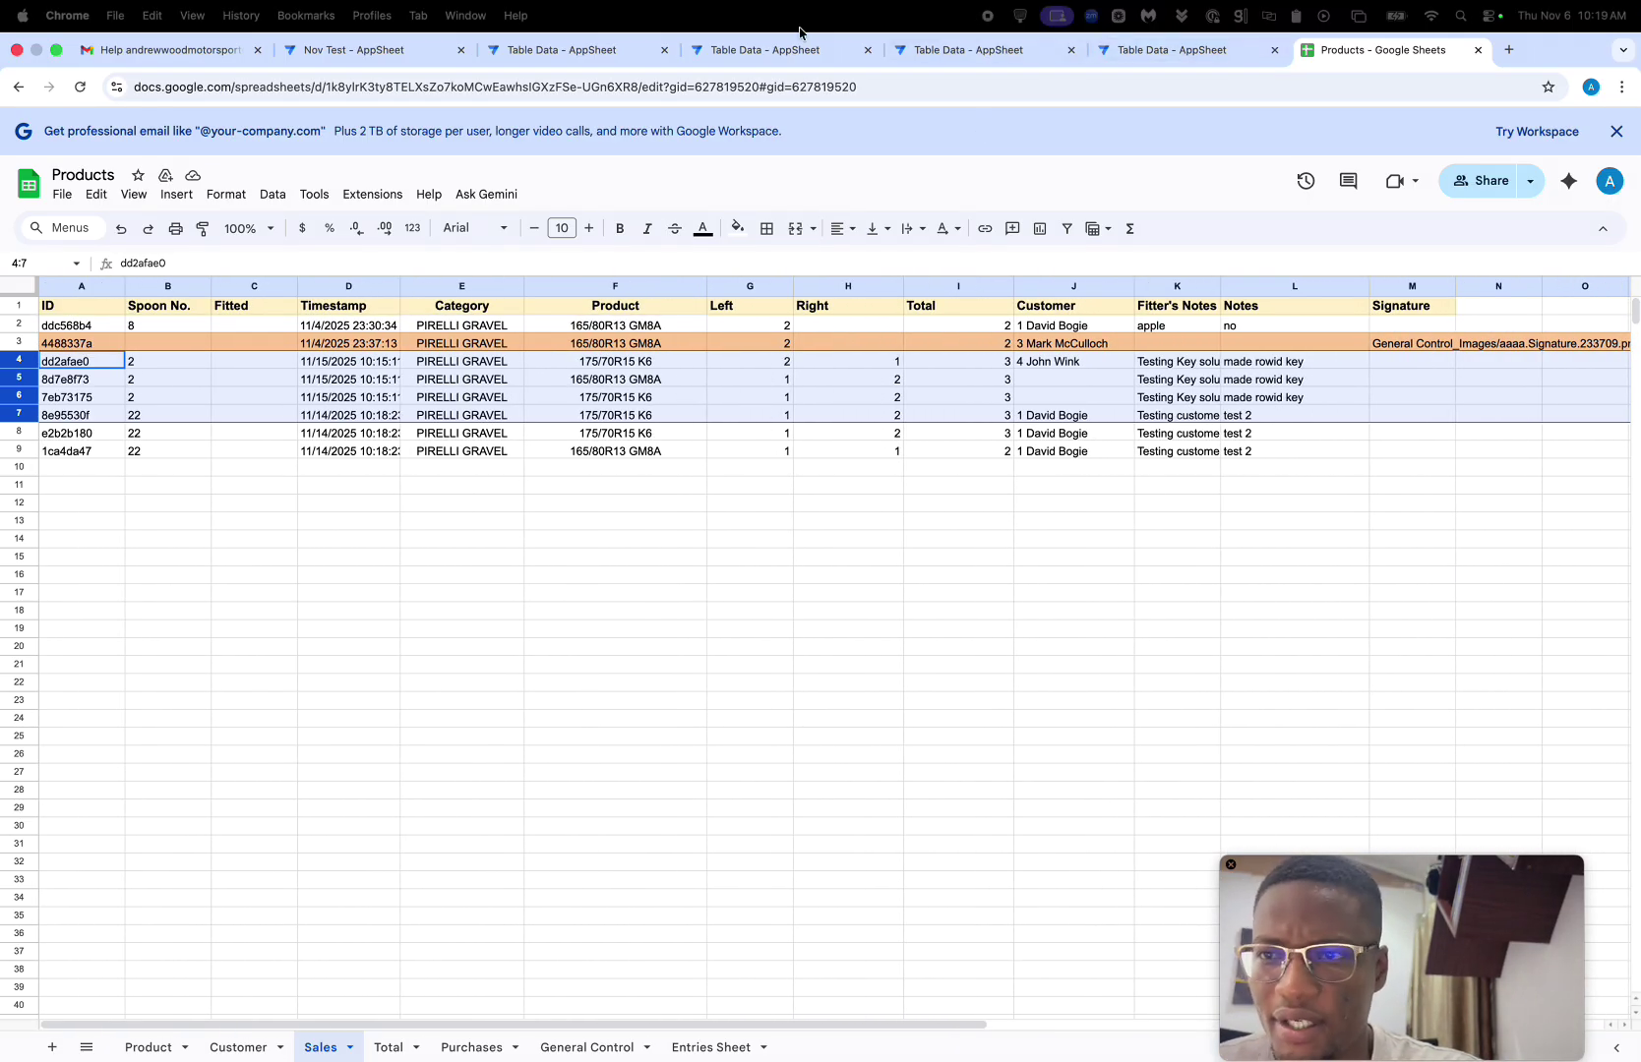
Return to the Nov Test app in AppSheet and check the Signature column's value in Move Data to Sales Sheet
{"action": "left_click", "coordinate": [396, 49]}
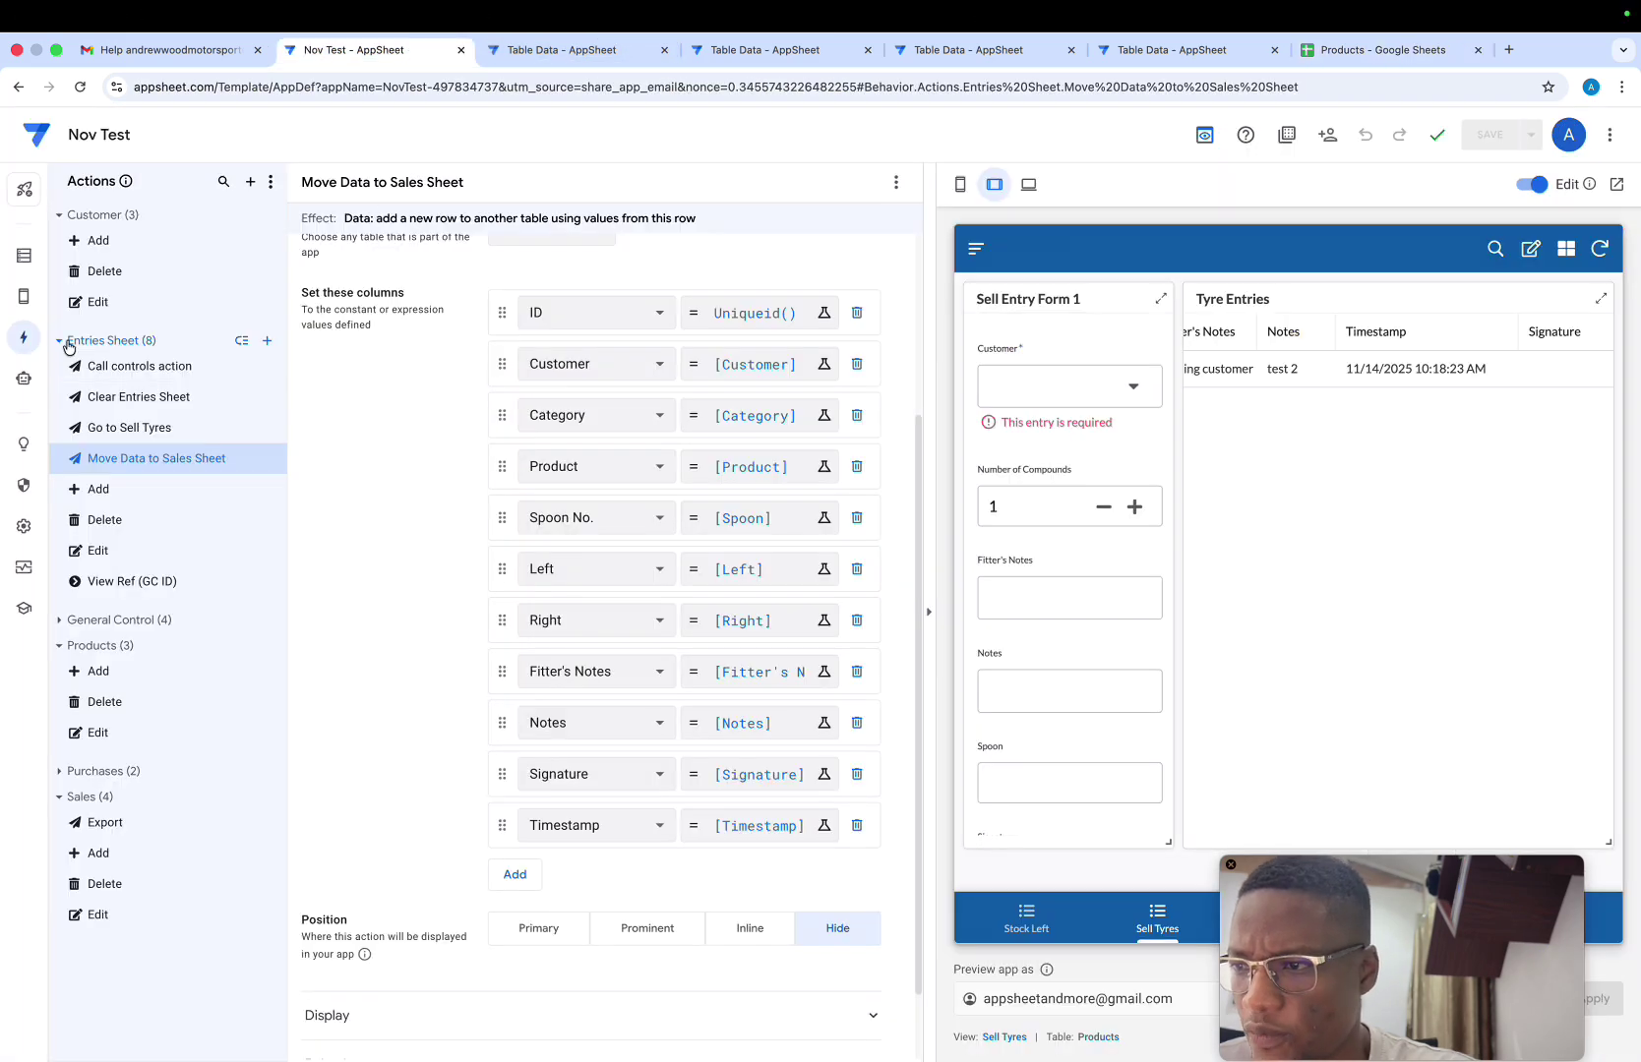
{"action": "left_click", "coordinate": [753, 775]}
{"action": "key", "text": "Escape"}
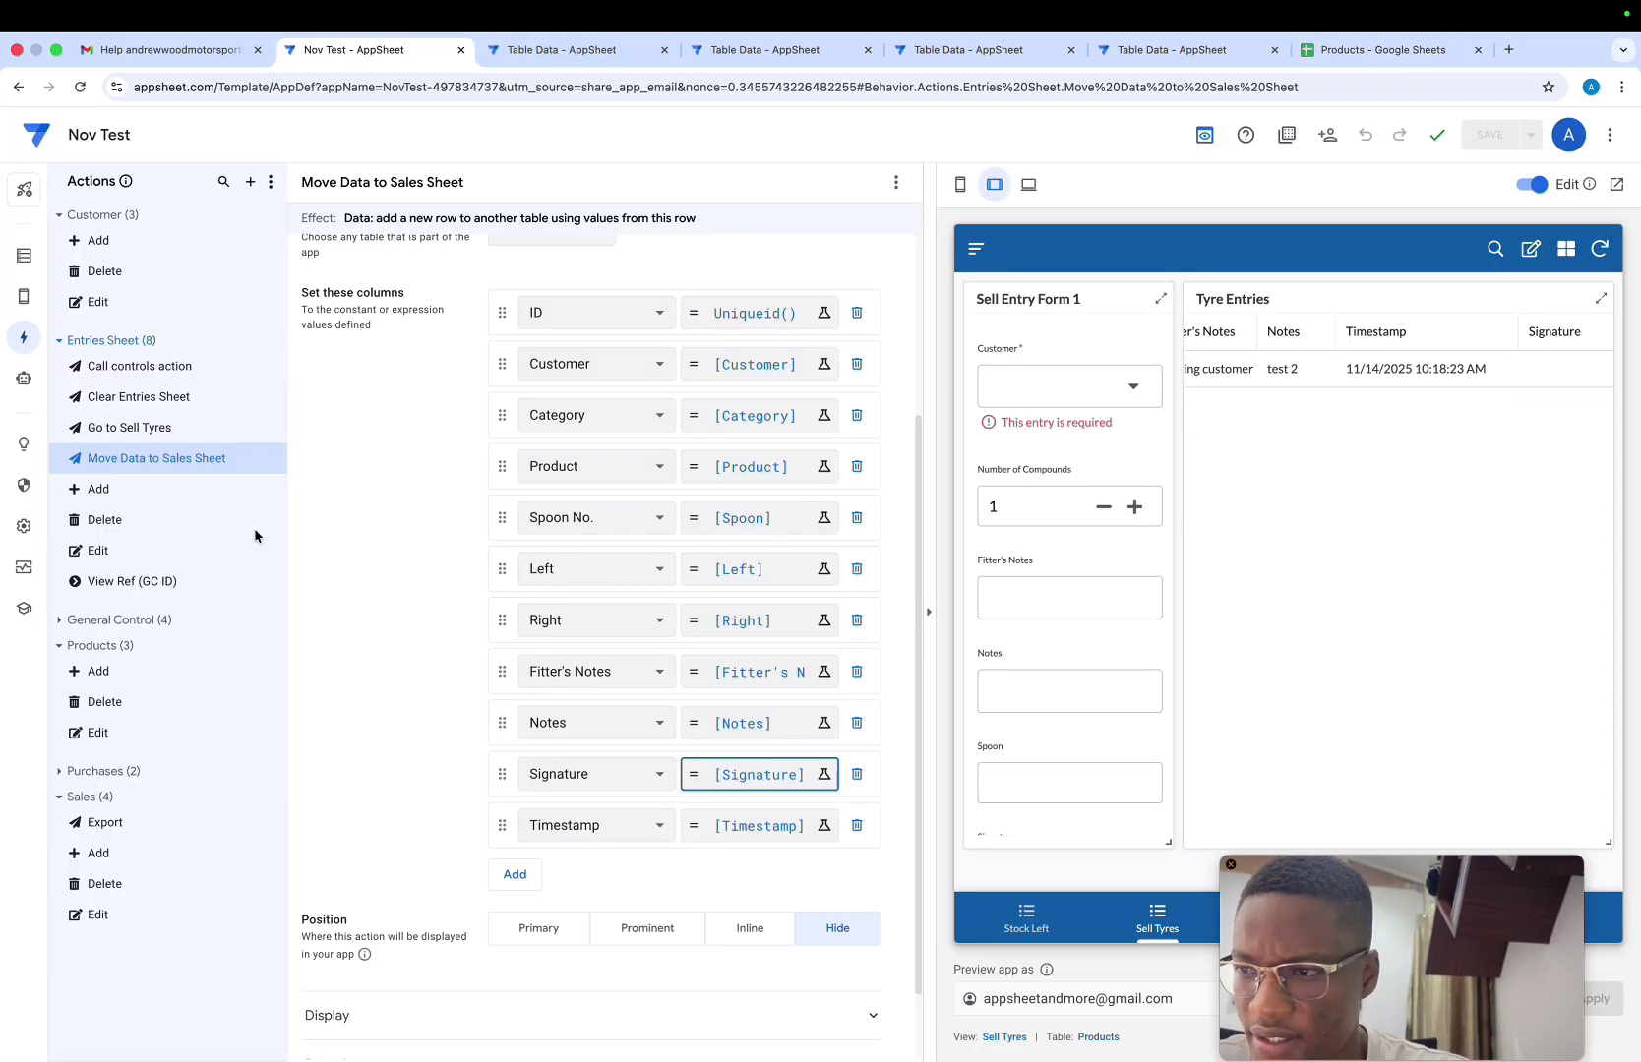
Open the Signature column's settings in the Sales data table
{"action": "left_click", "coordinate": [24, 295]}
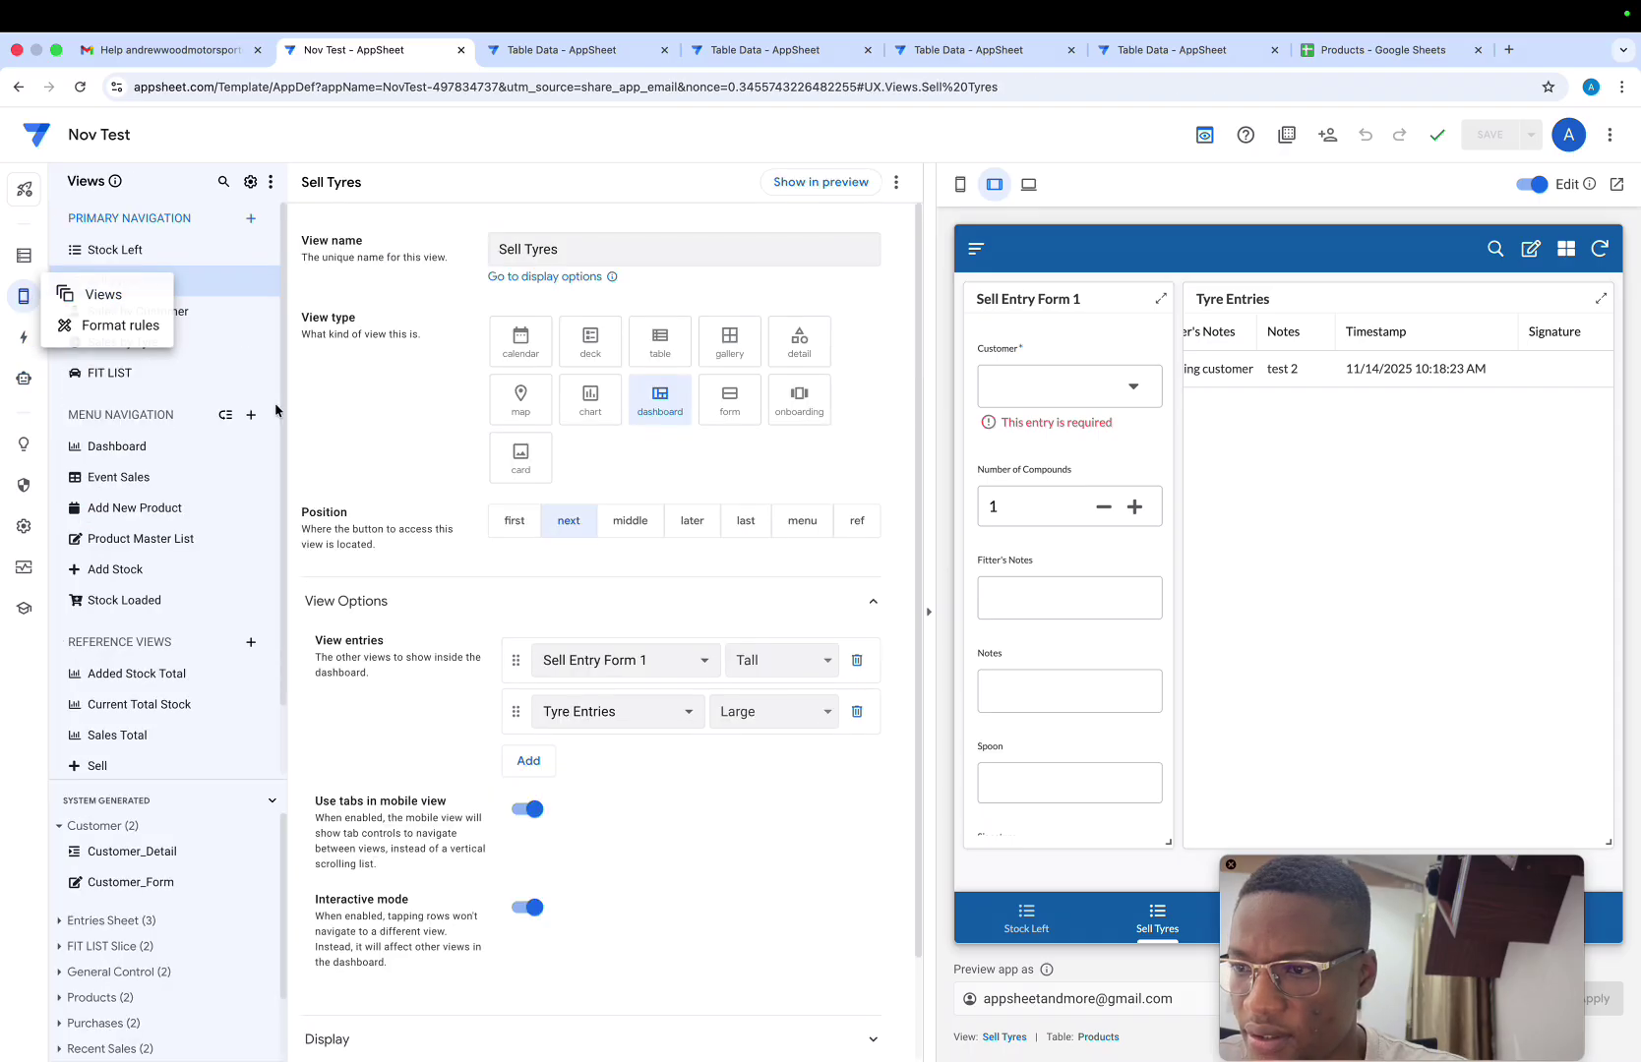
{"action": "left_click", "coordinate": [27, 262]}
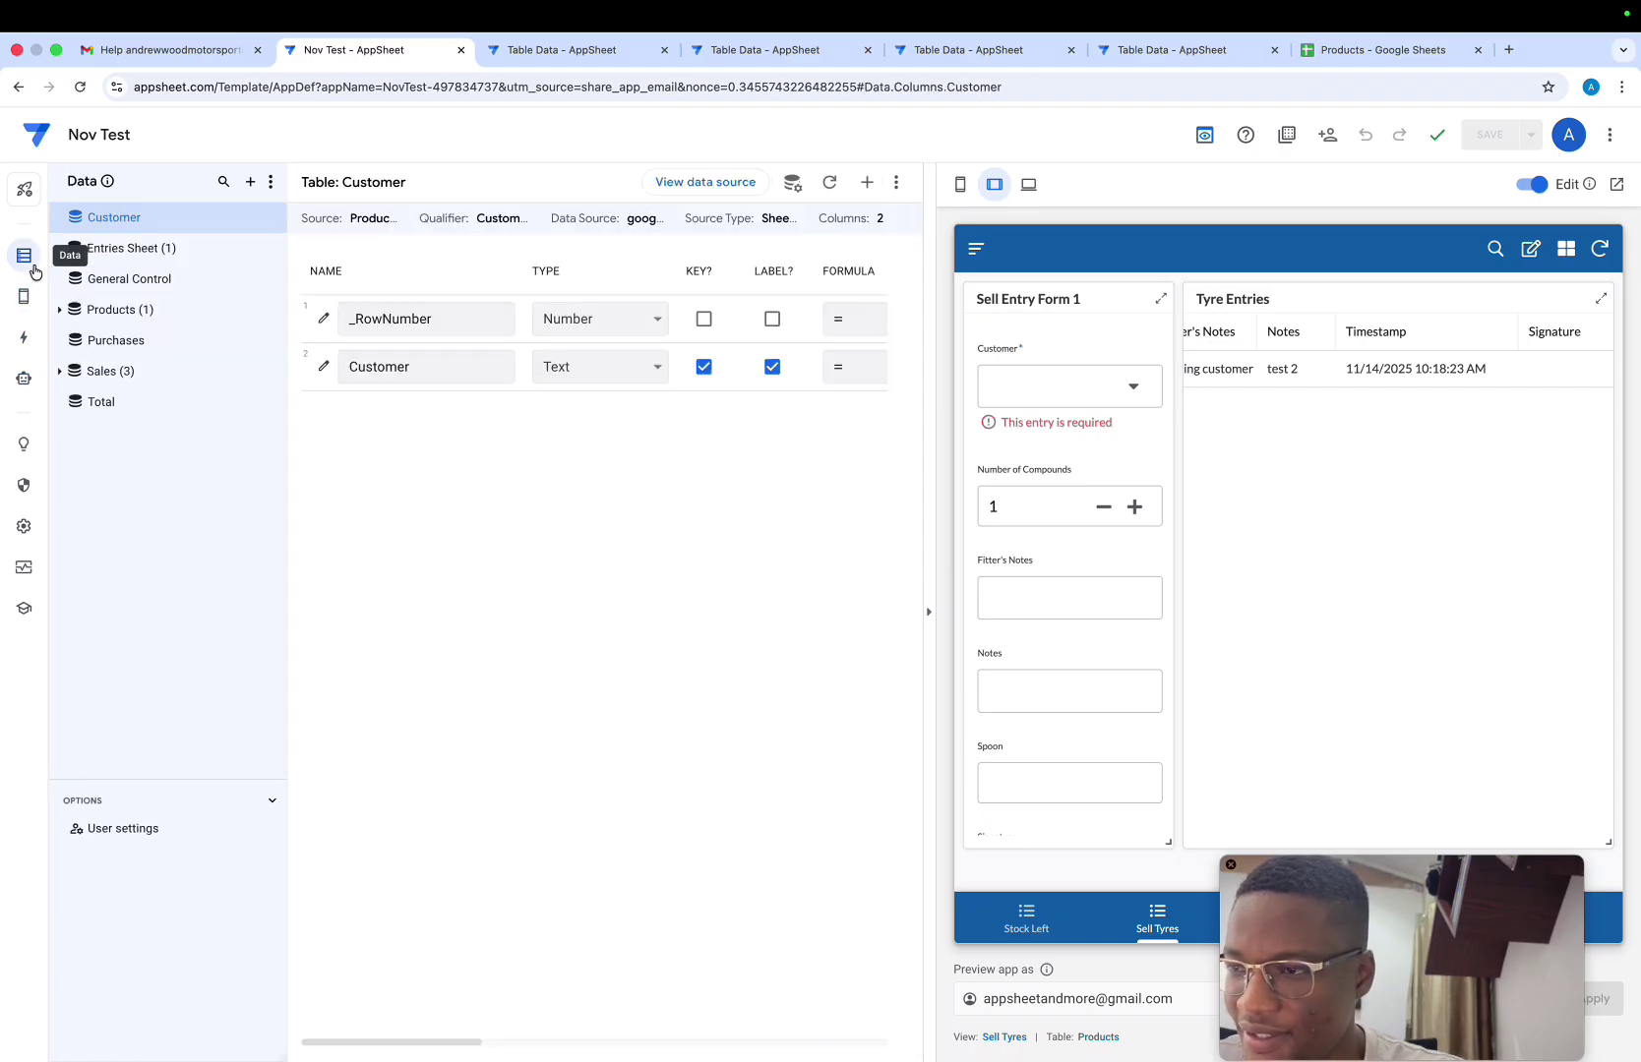
{"action": "left_click", "coordinate": [102, 371]}
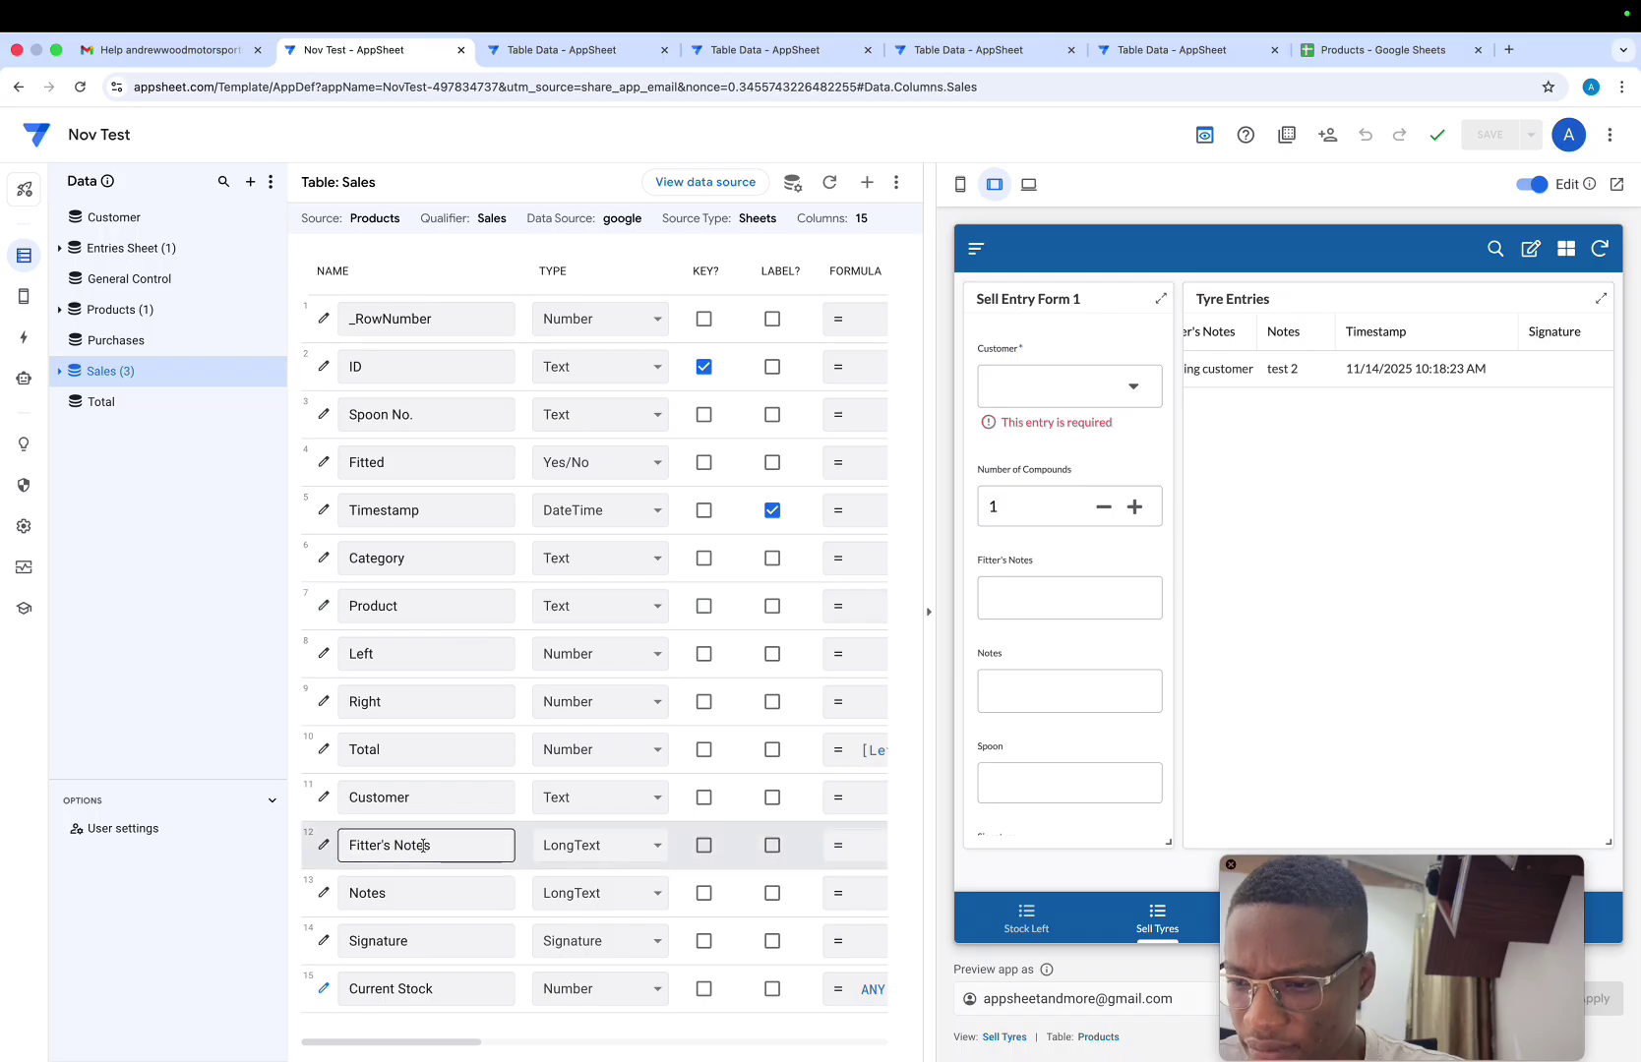
{"action": "left_click", "coordinate": [324, 940]}
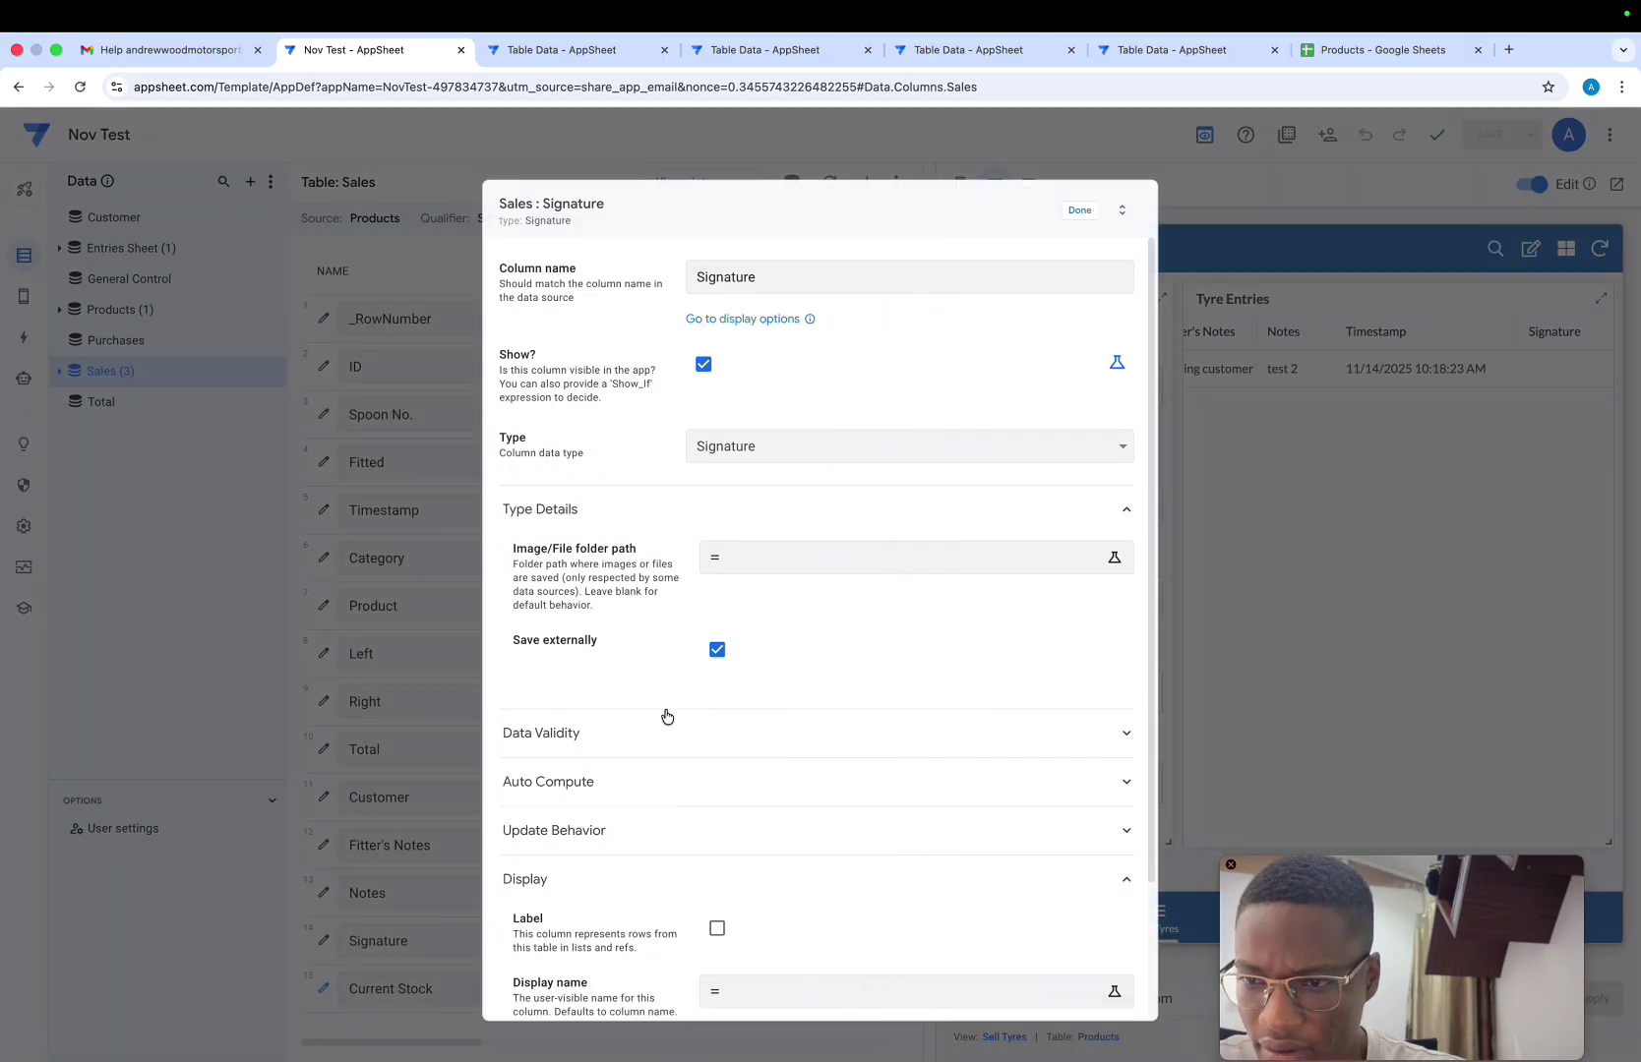
Examine the Data Validity, Auto Compute and Update Behavior settings of the Sales table's Signature column, and close its settings
{"action": "left_click", "coordinate": [634, 783]}
{"action": "left_click", "coordinate": [652, 754]}
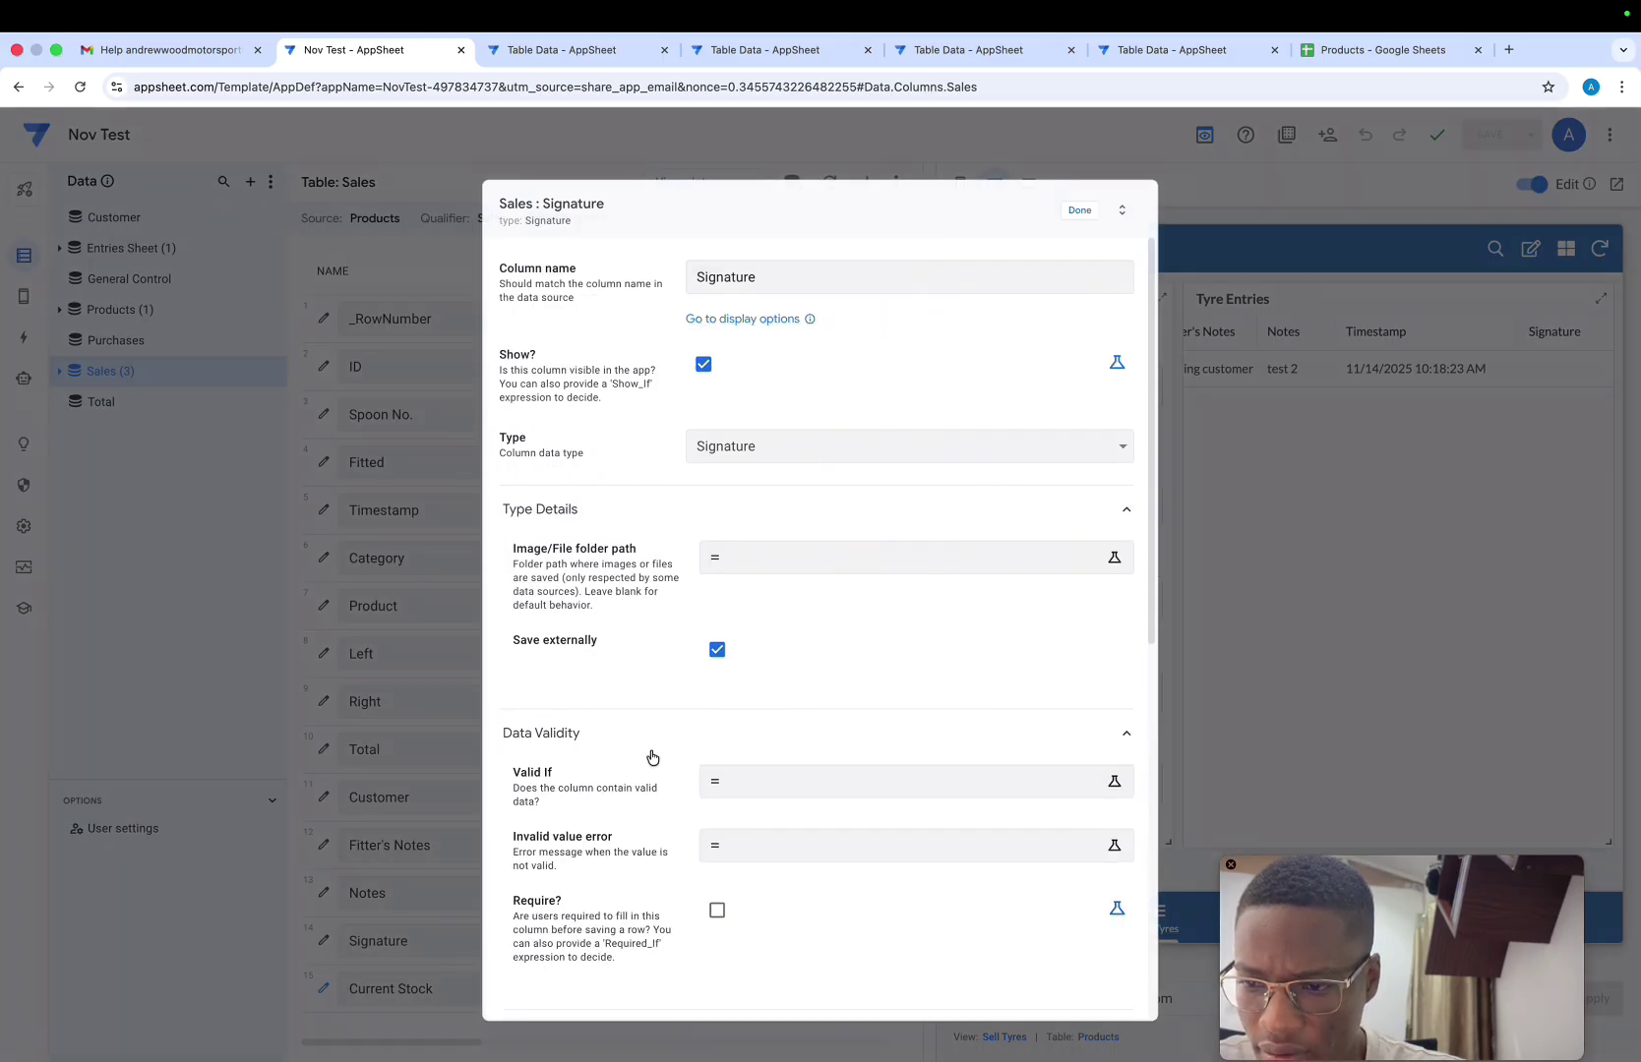
{"action": "left_click", "coordinate": [652, 756]}
{"action": "left_click", "coordinate": [641, 781]}
{"action": "left_click", "coordinate": [641, 781]}
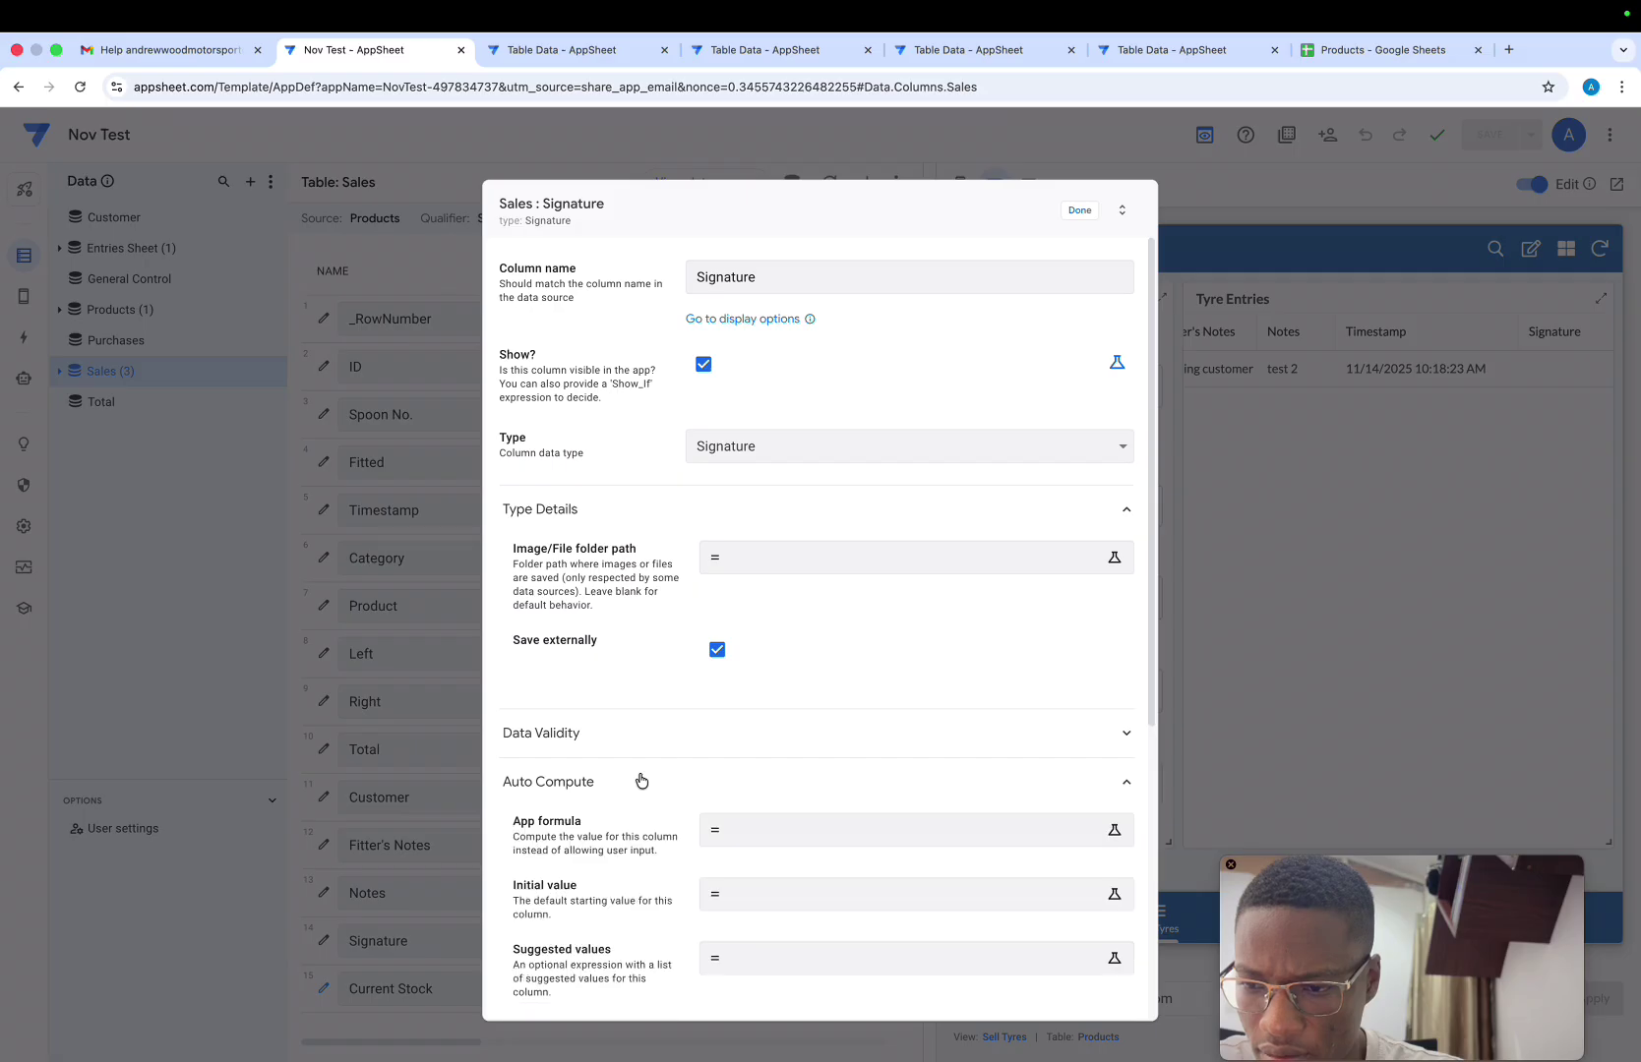
{"action": "left_click", "coordinate": [644, 738]}
{"action": "scroll", "coordinate": [644, 739], "scroll_direction": "down", "scroll_amount": 1}
{"action": "left_click", "coordinate": [636, 657]}
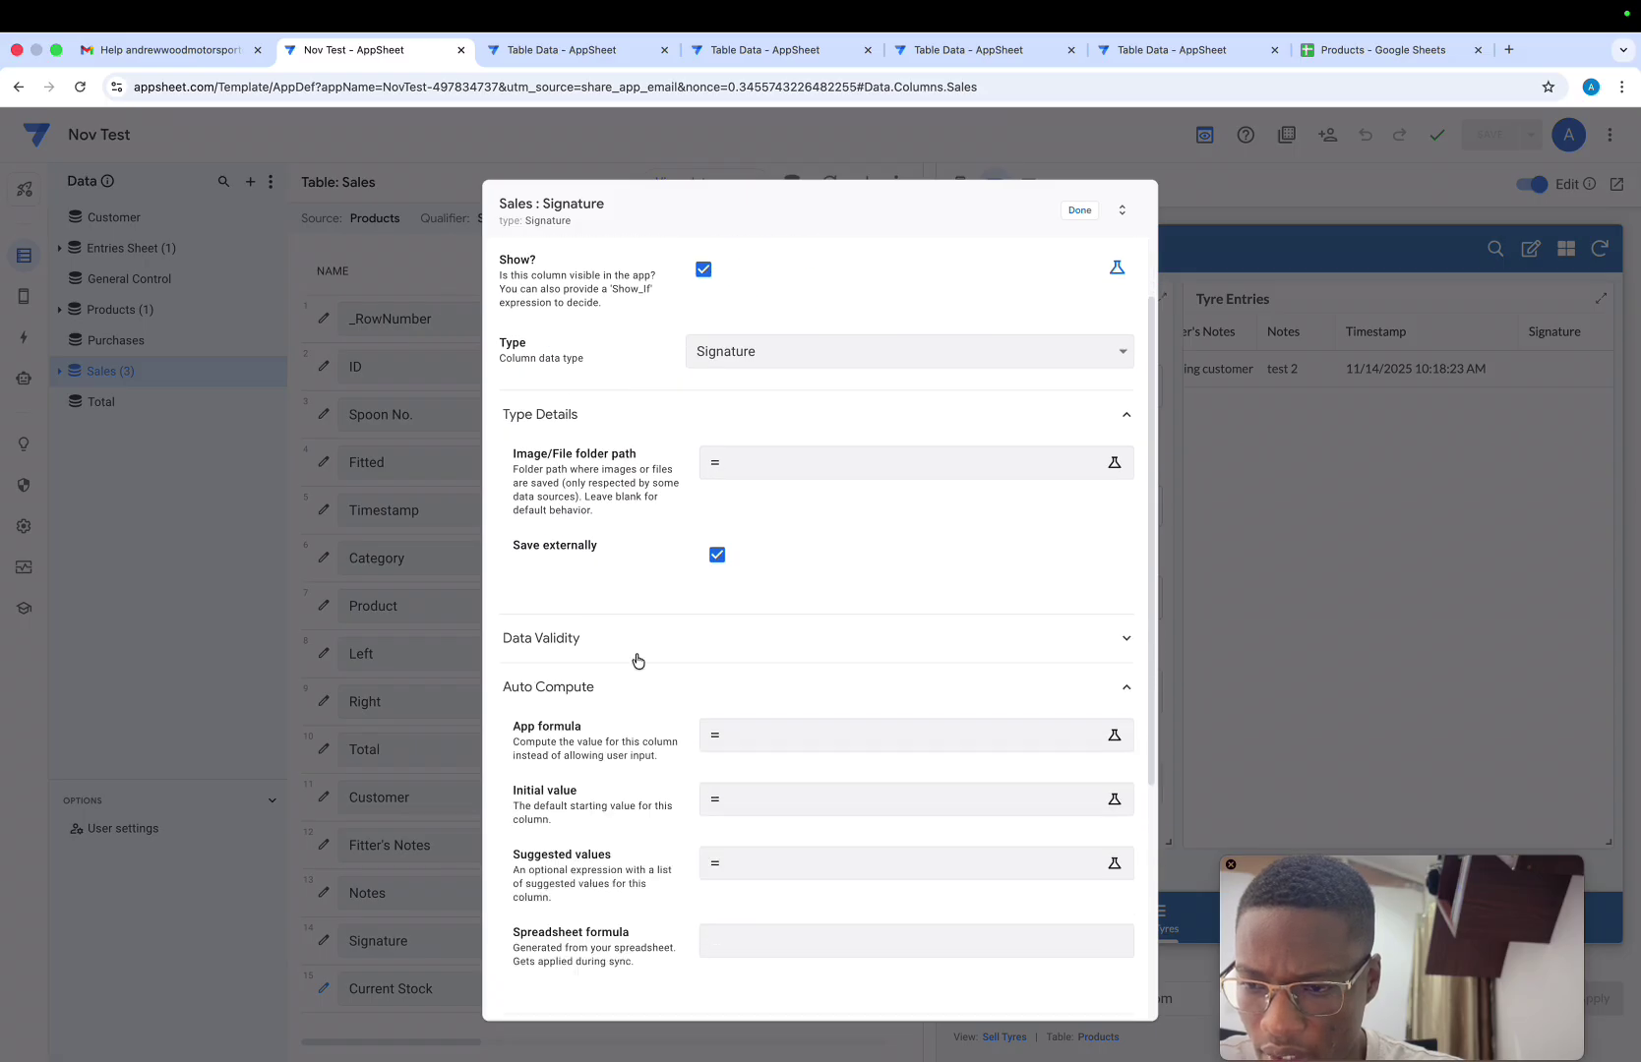
{"action": "scroll", "coordinate": [629, 693], "scroll_direction": "down", "scroll_amount": 4}
{"action": "left_click", "coordinate": [635, 680]}
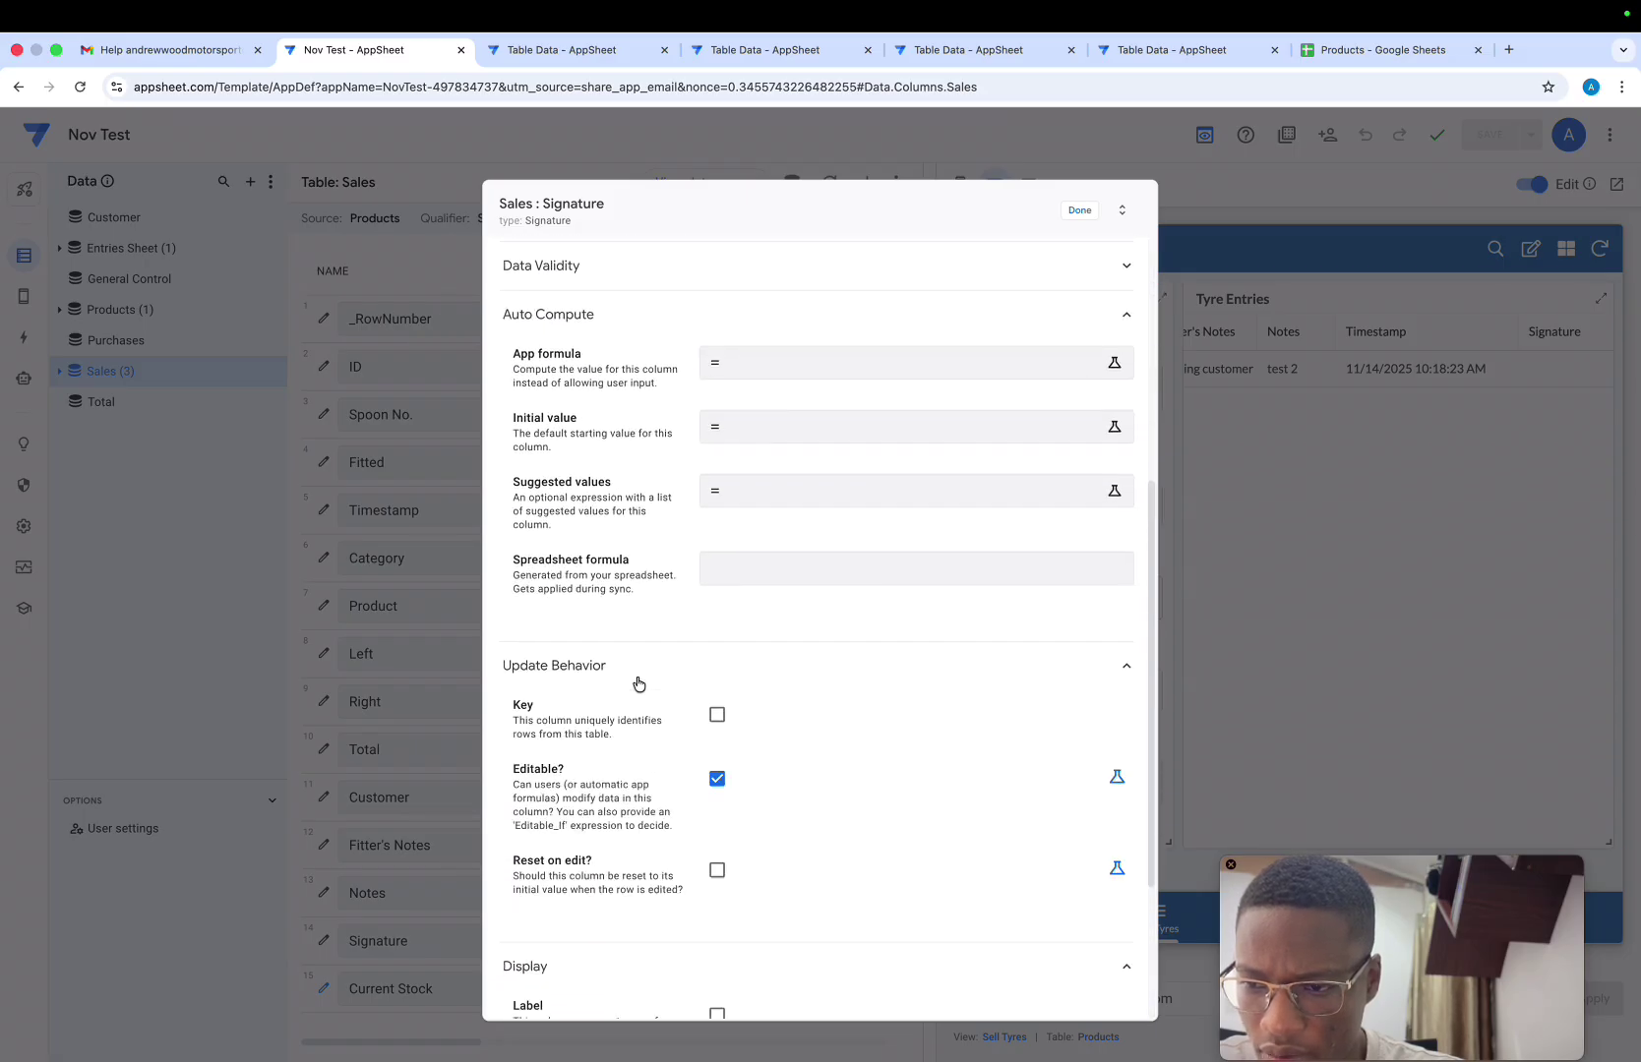
{"action": "scroll", "coordinate": [637, 680], "scroll_direction": "down", "scroll_amount": 1}
{"action": "scroll", "coordinate": [637, 683], "scroll_direction": "up", "scroll_amount": 5}
{"action": "scroll", "coordinate": [637, 683], "scroll_direction": "up", "scroll_amount": 1}
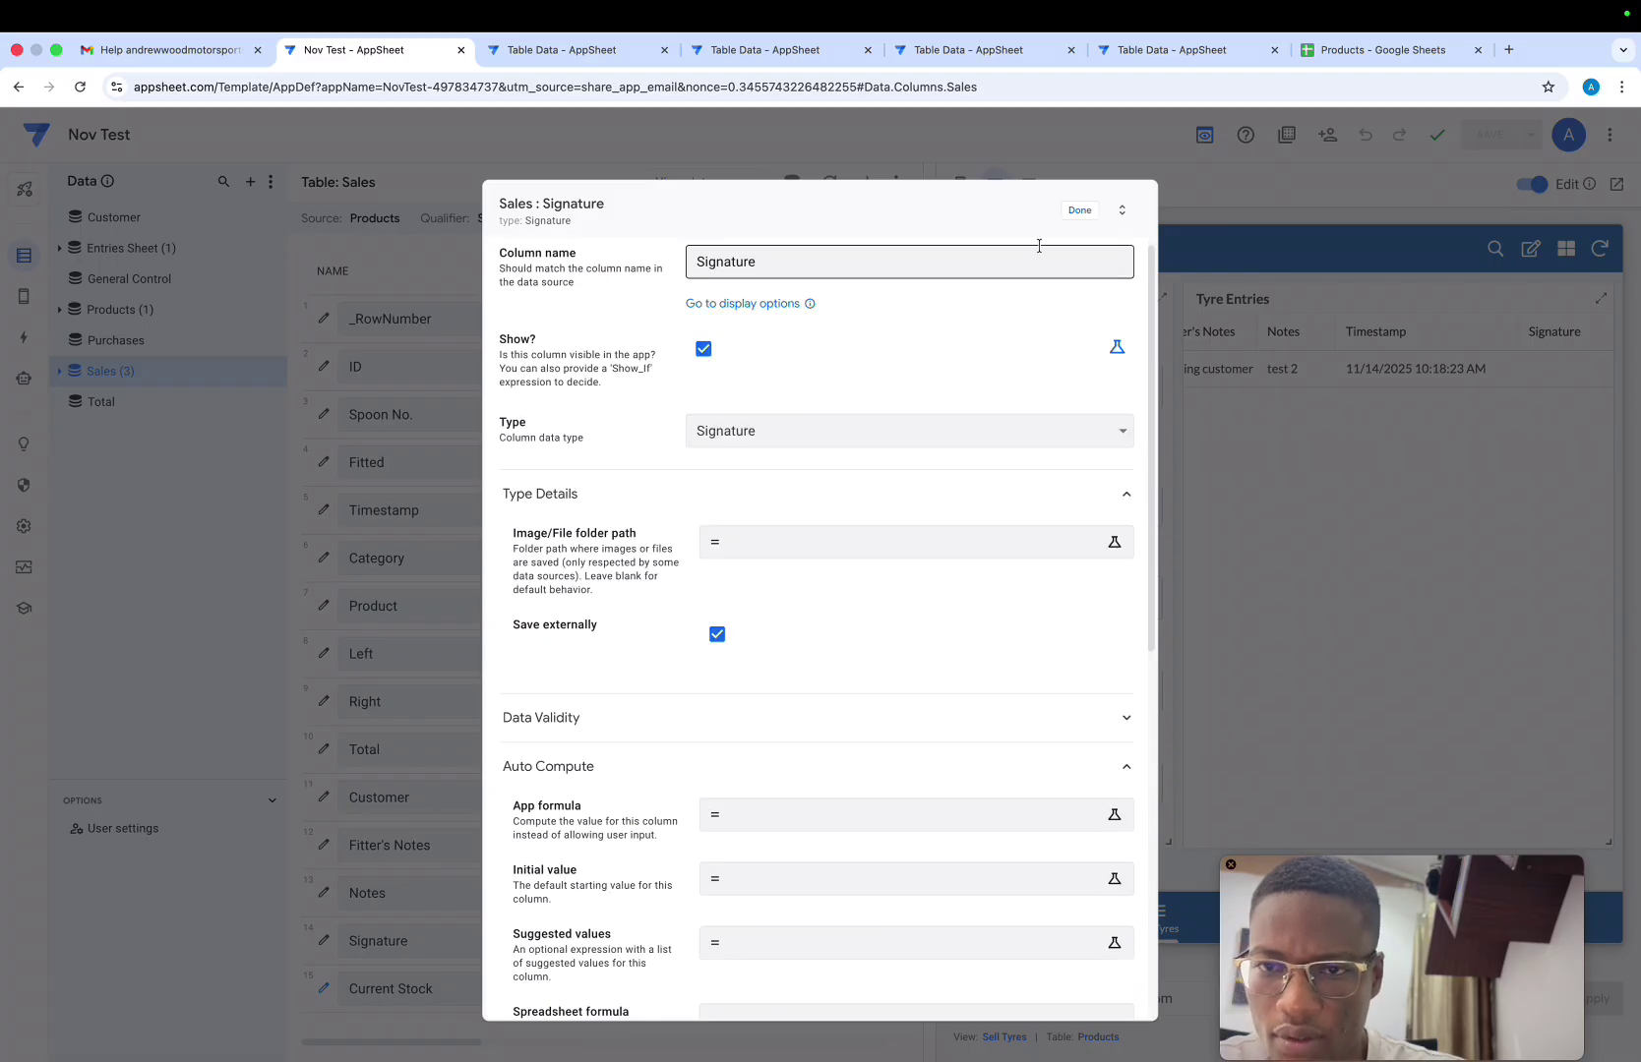
{"action": "left_click", "coordinate": [1079, 210]}
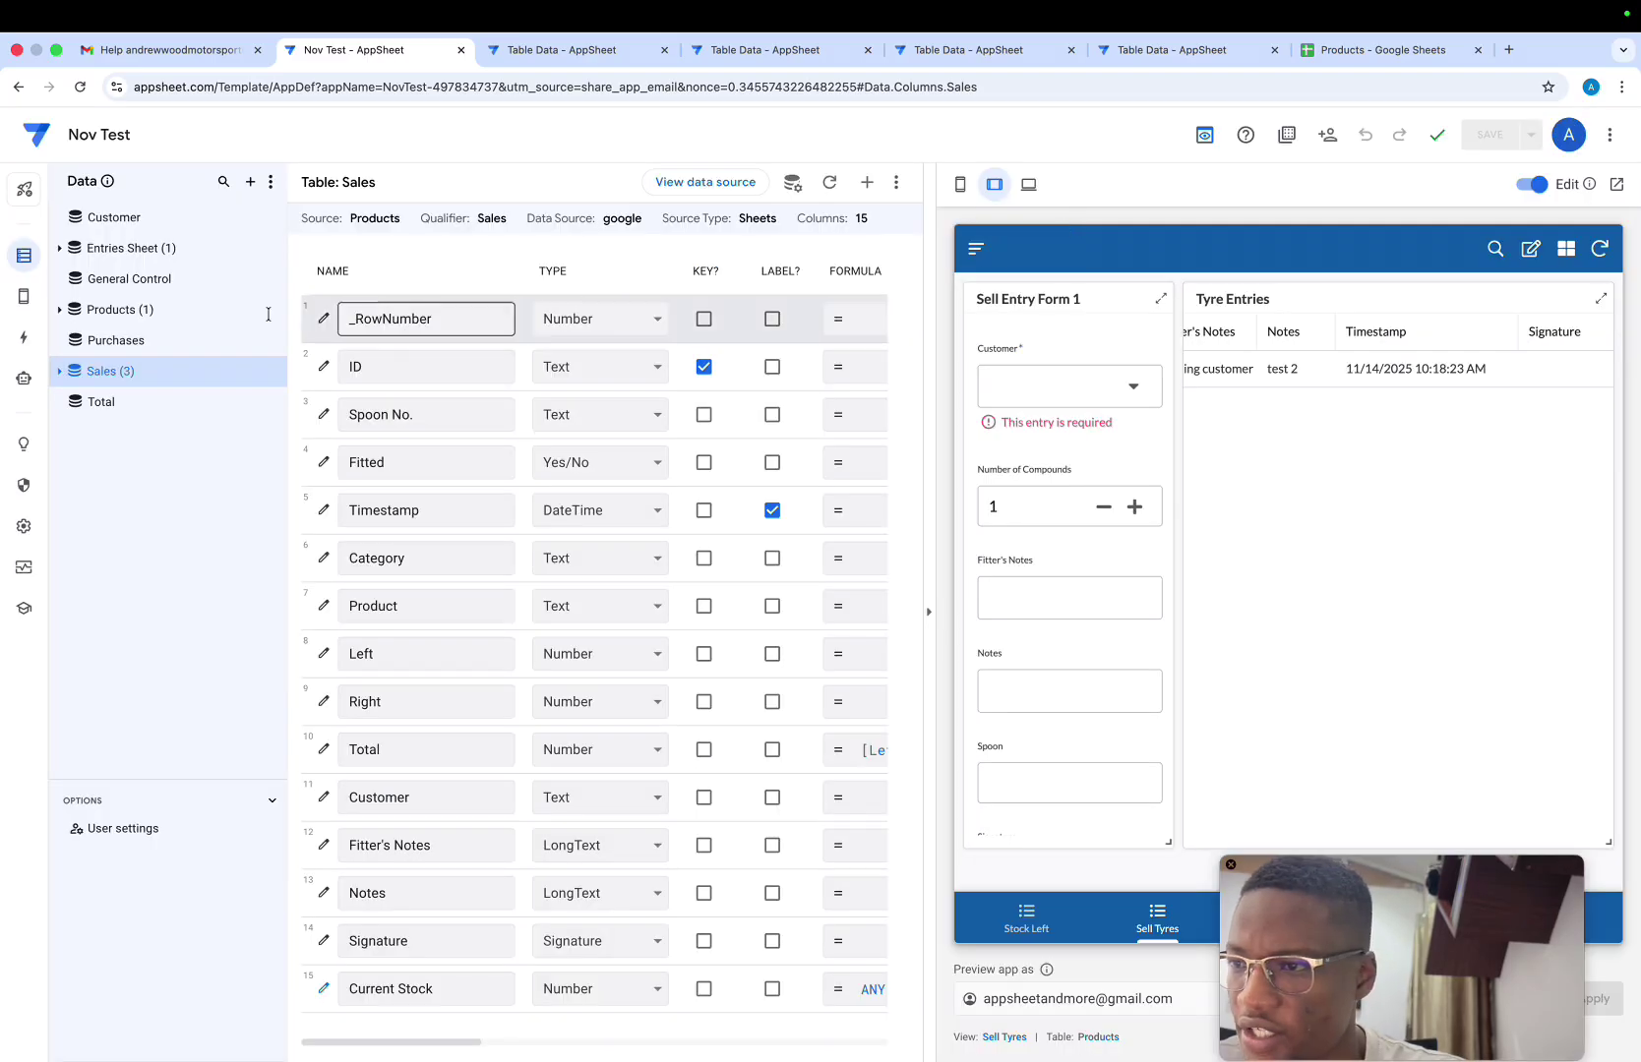
Open the Entries Sheet table's Signature column settings and examine its Data Validity options and app formula
{"action": "left_click", "coordinate": [116, 252]}
{"action": "scroll", "coordinate": [493, 829], "scroll_direction": "down", "scroll_amount": 1}
{"action": "scroll", "coordinate": [494, 829], "scroll_direction": "down", "scroll_amount": 1}
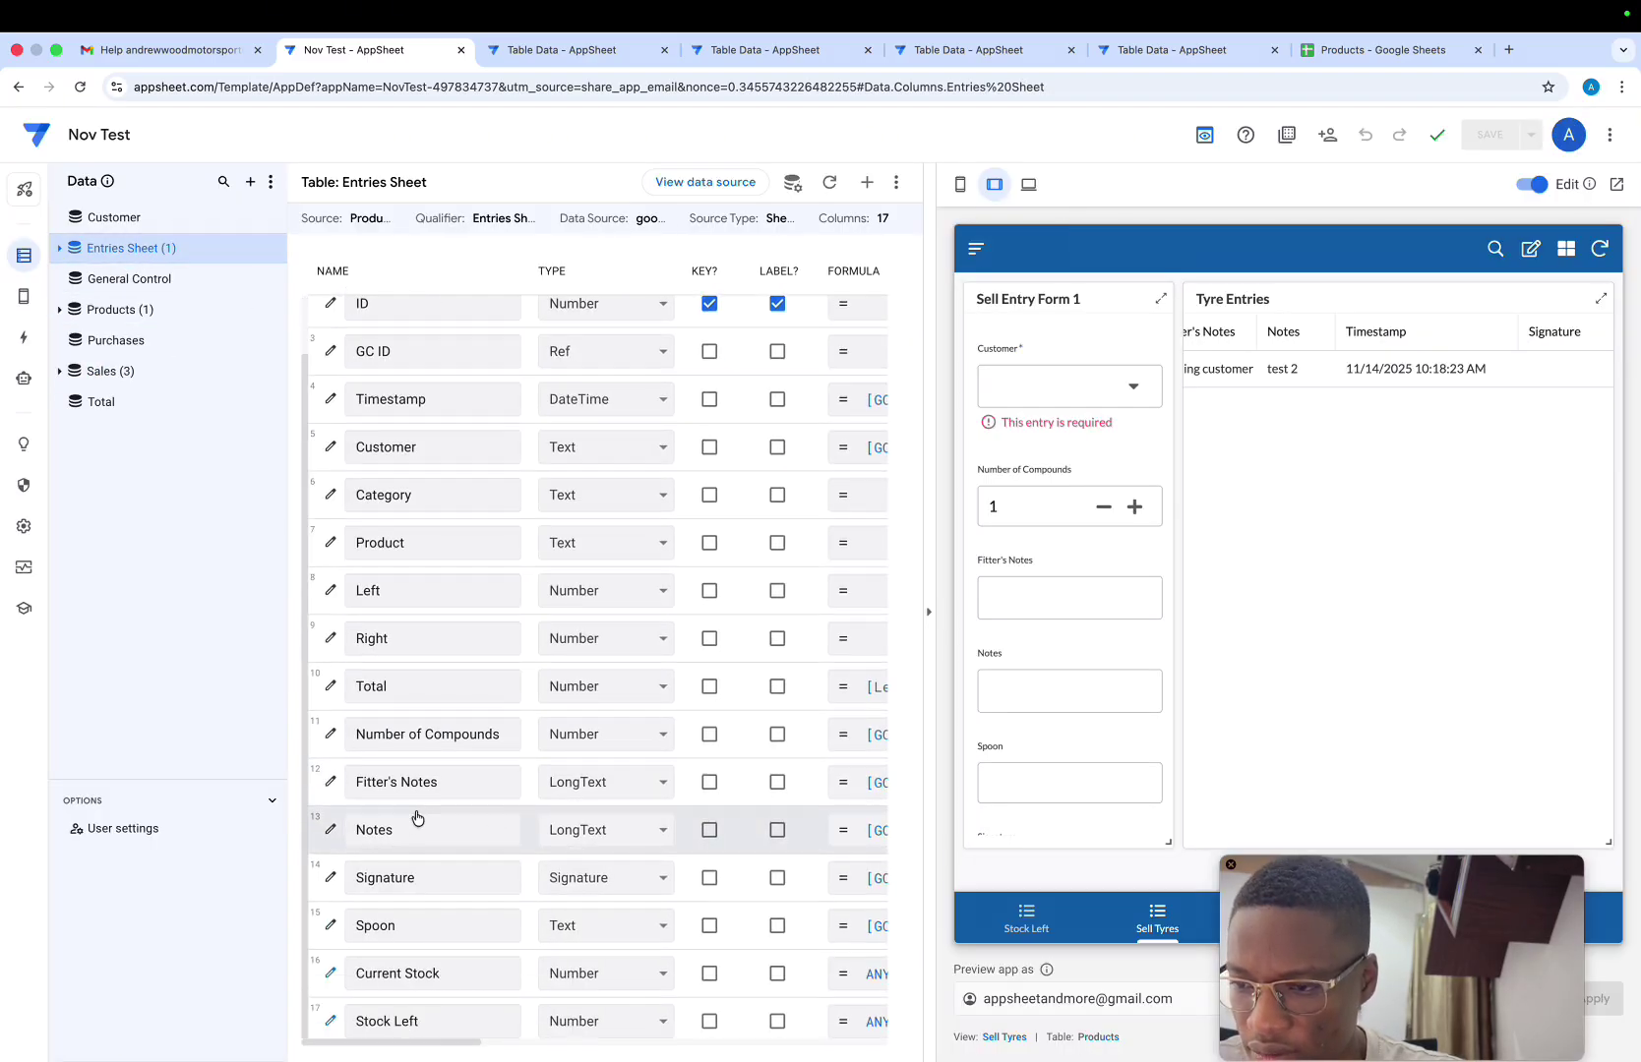
{"action": "left_click", "coordinate": [333, 876]}
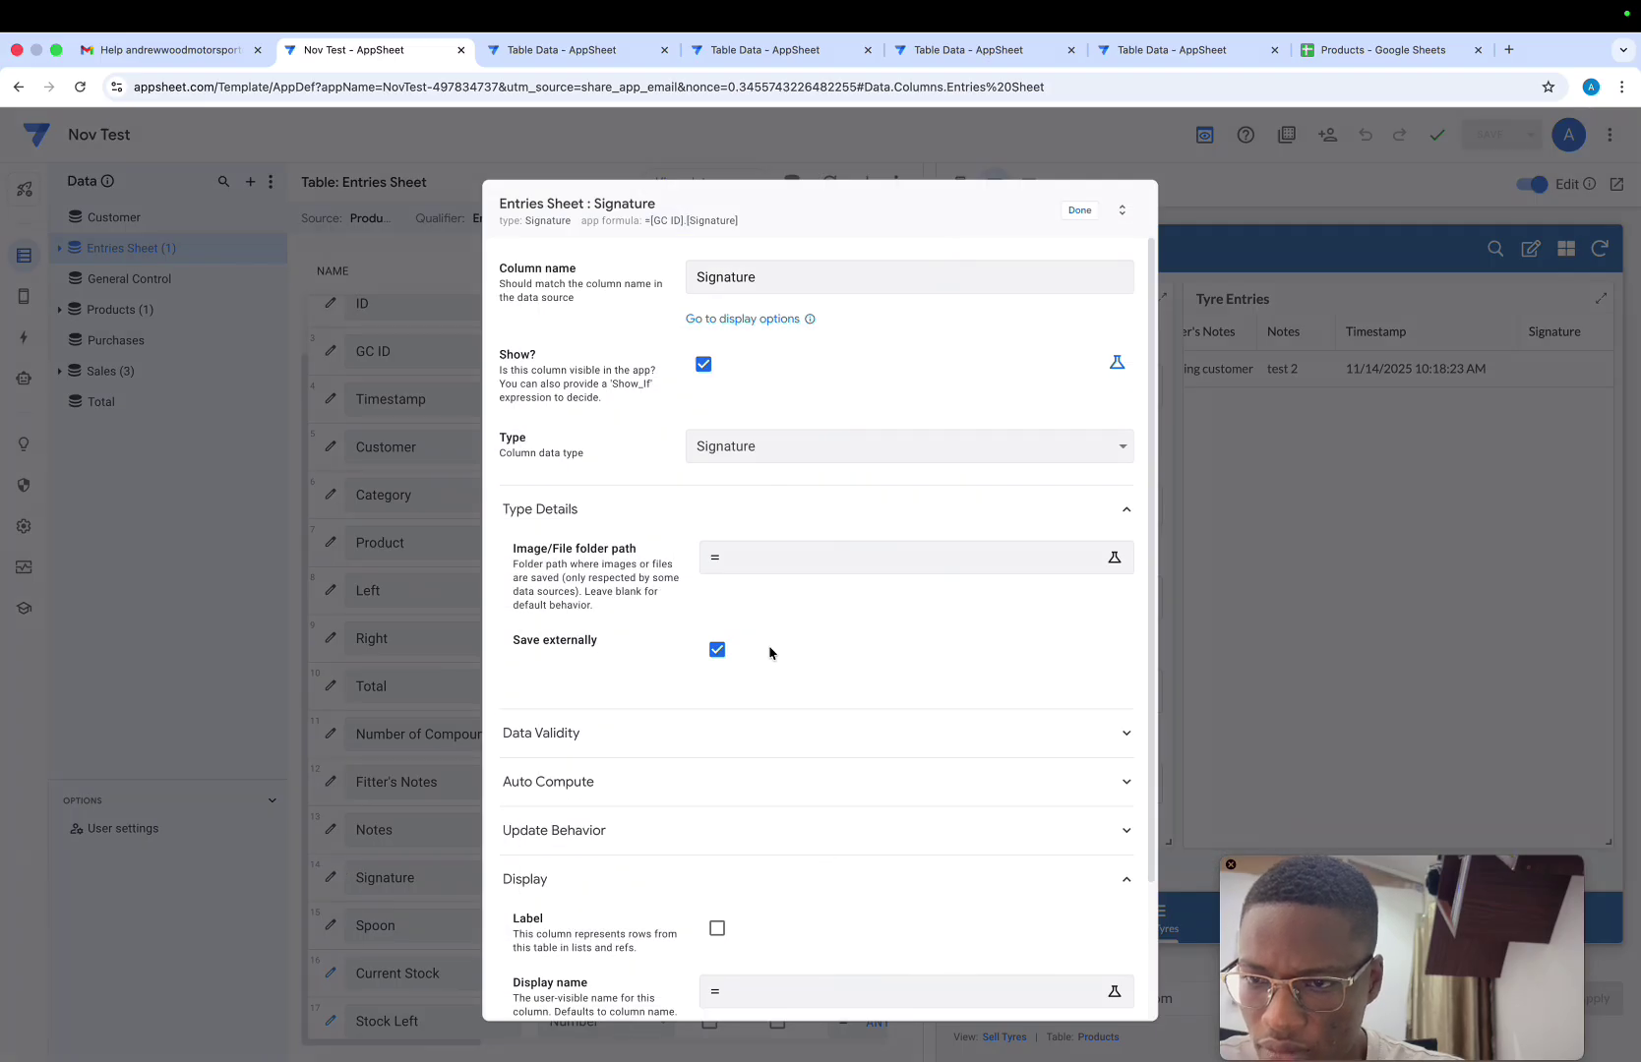
{"action": "left_click", "coordinate": [755, 745]}
{"action": "scroll", "coordinate": [754, 745], "scroll_direction": "down", "scroll_amount": 5}
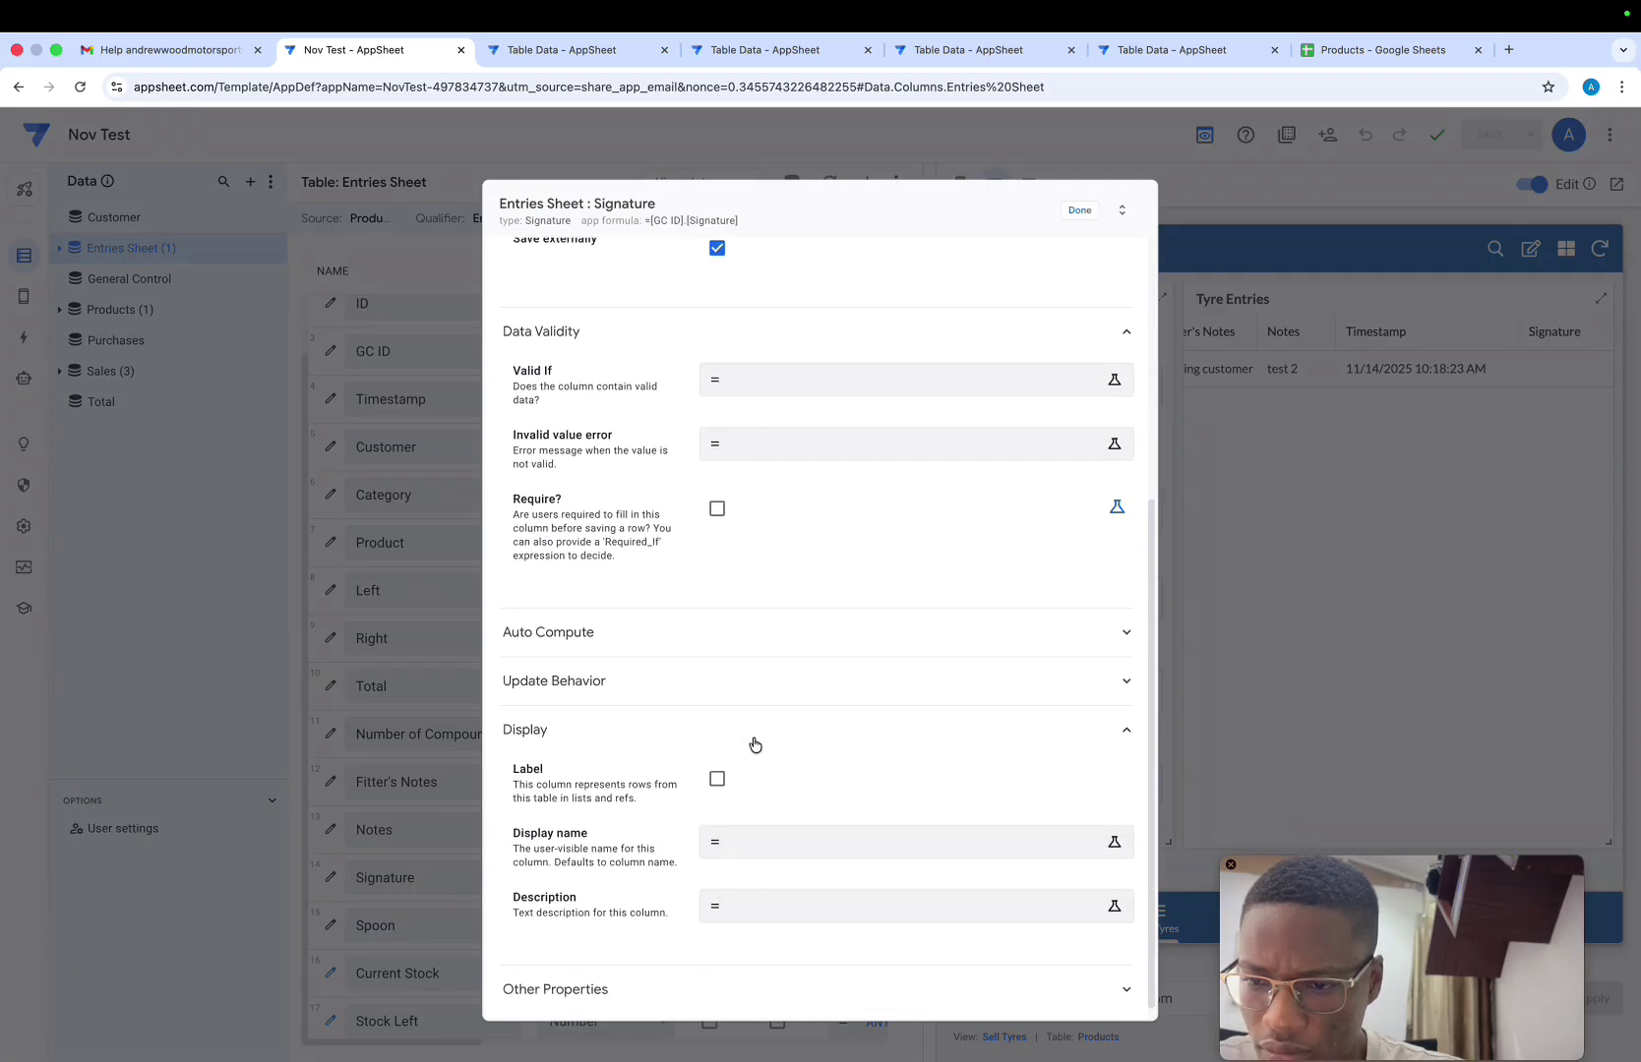
{"action": "left_click", "coordinate": [744, 610]}
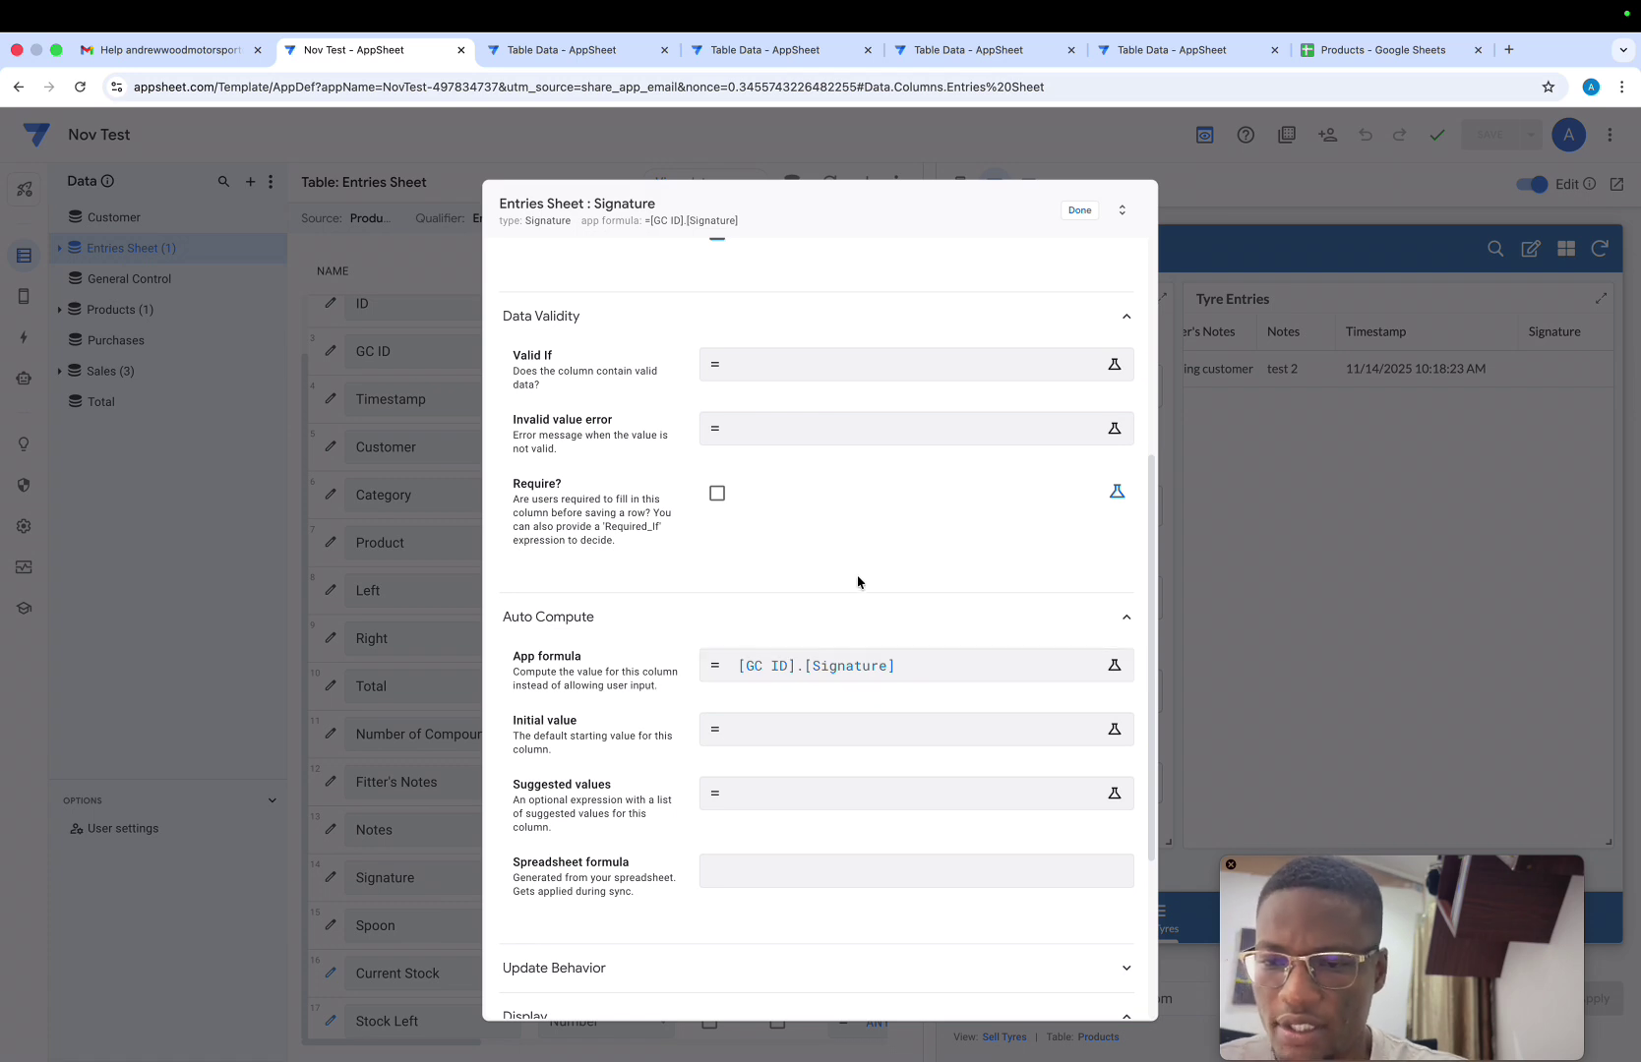
Close the Entries Sheet Signature column settings and open the General Control table to review its columns
{"action": "left_click", "coordinate": [1081, 210]}
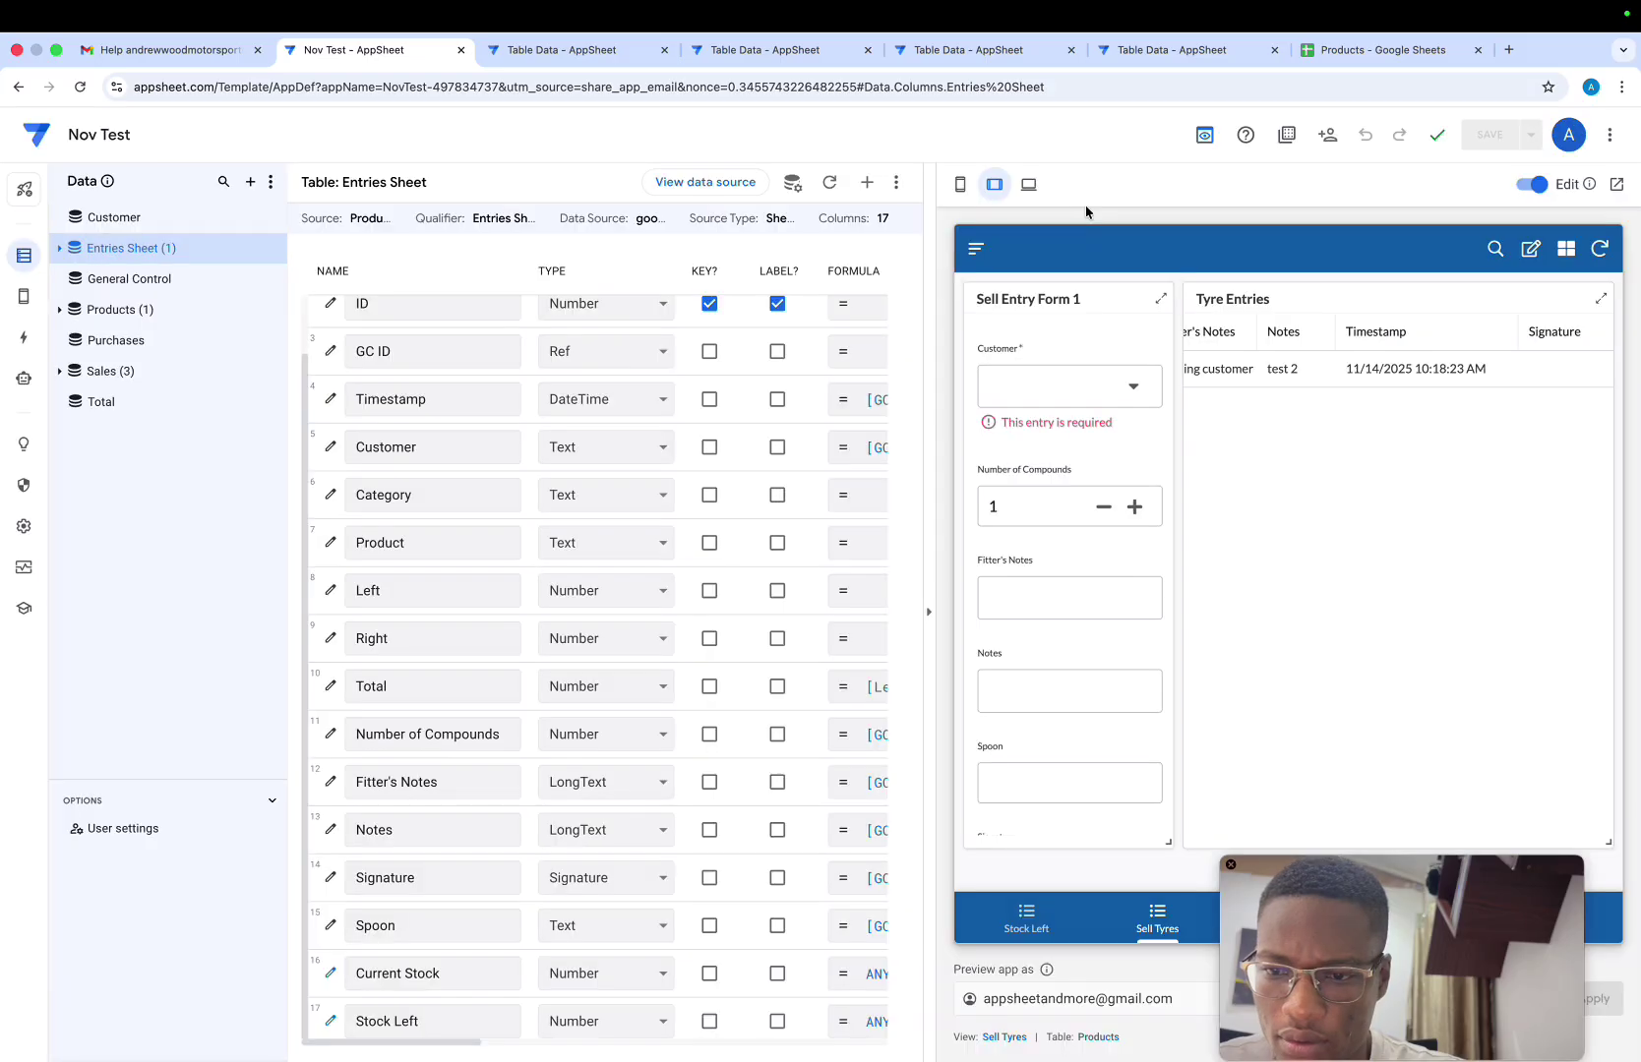
{"action": "left_click", "coordinate": [193, 284]}
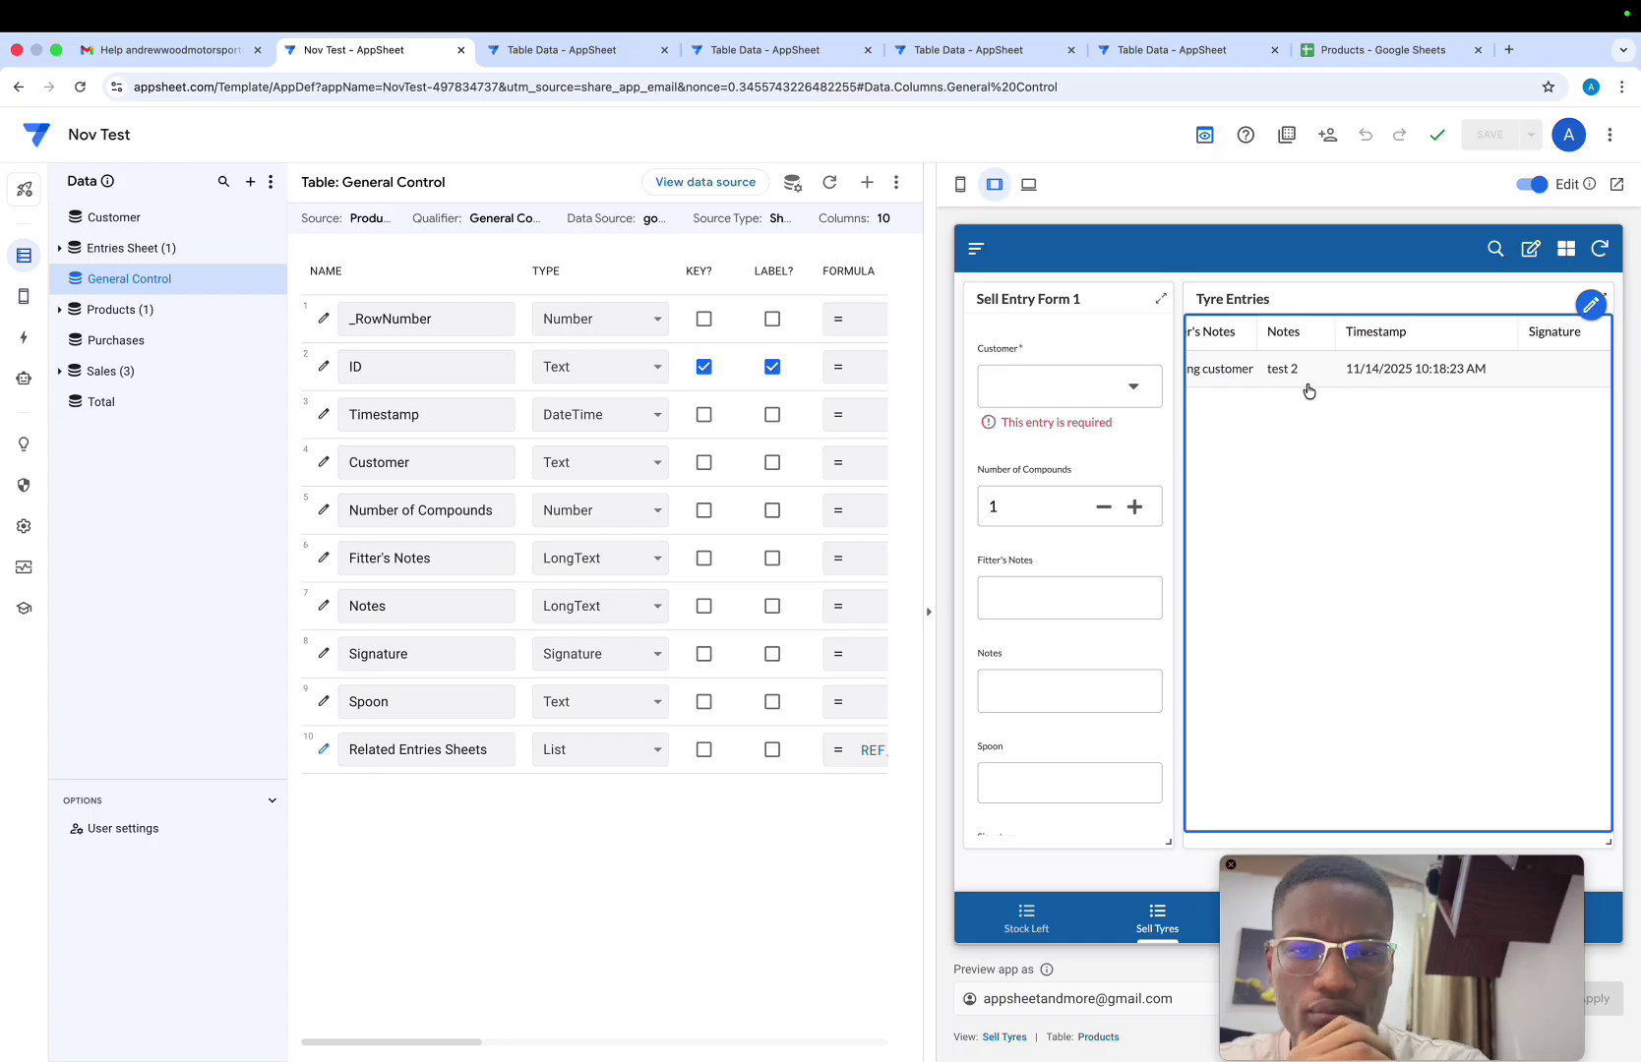
Sync the previewed app and clear the leftover signature from Sell Entry Form 1
{"action": "left_click", "coordinate": [1599, 248]}
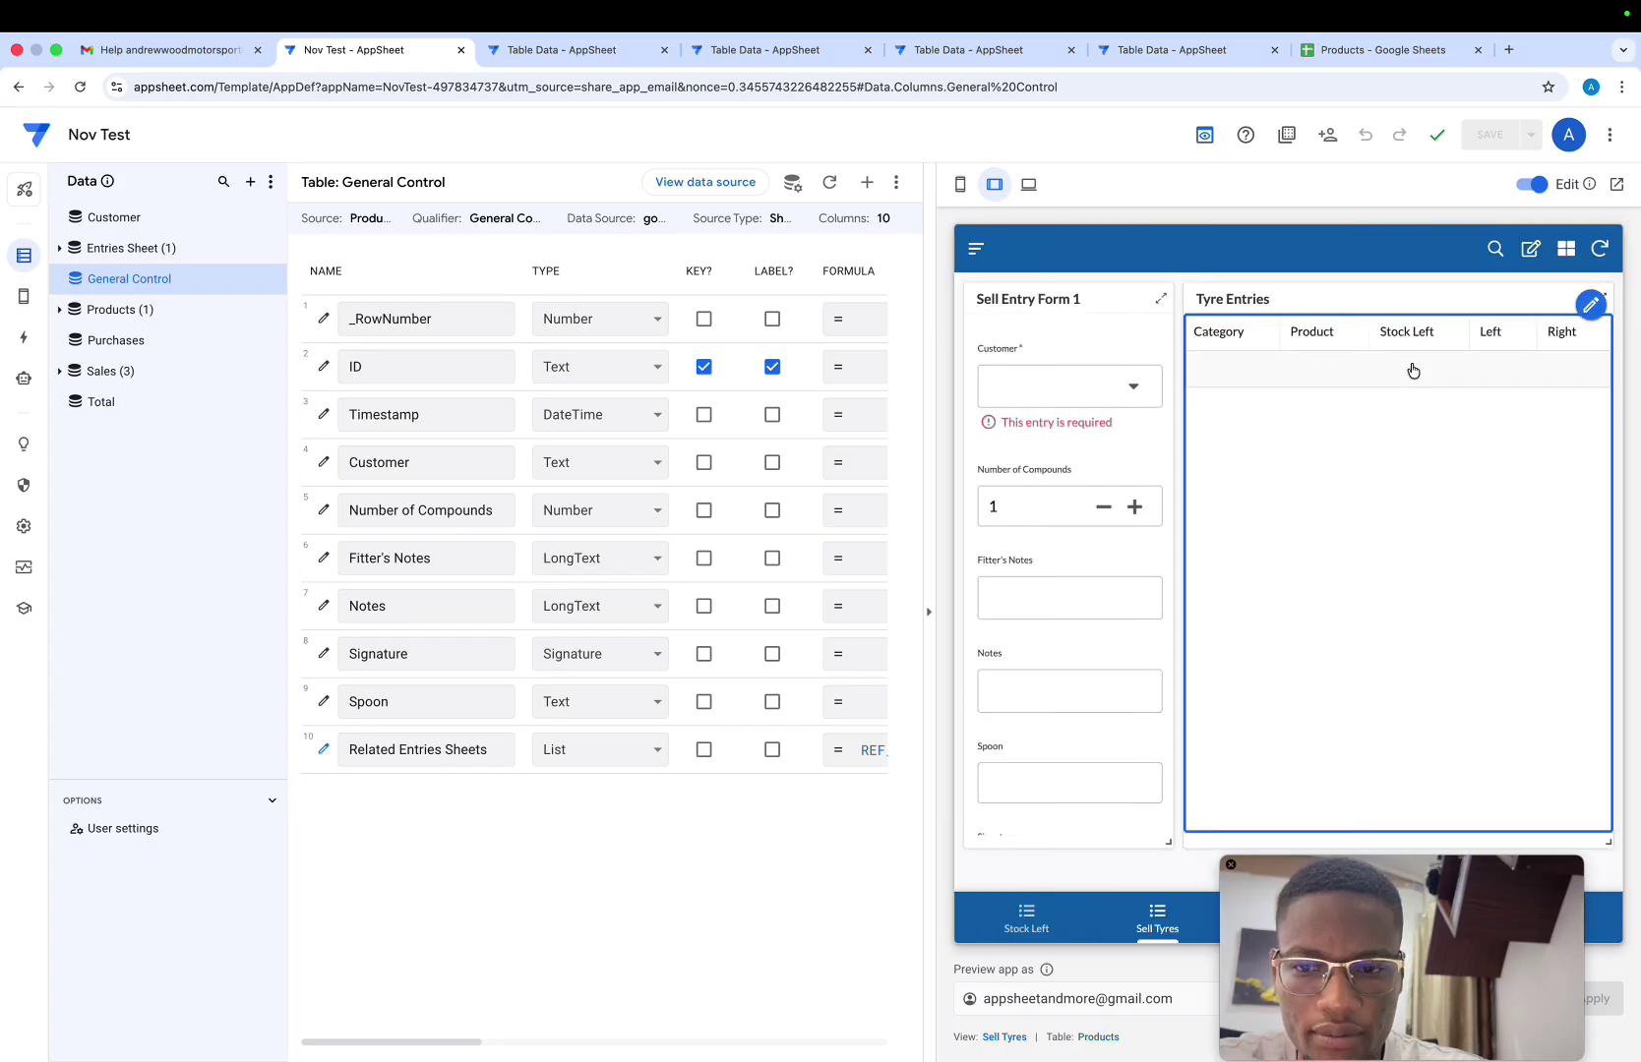
{"action": "scroll", "coordinate": [1132, 639], "scroll_direction": "down", "scroll_amount": 5}
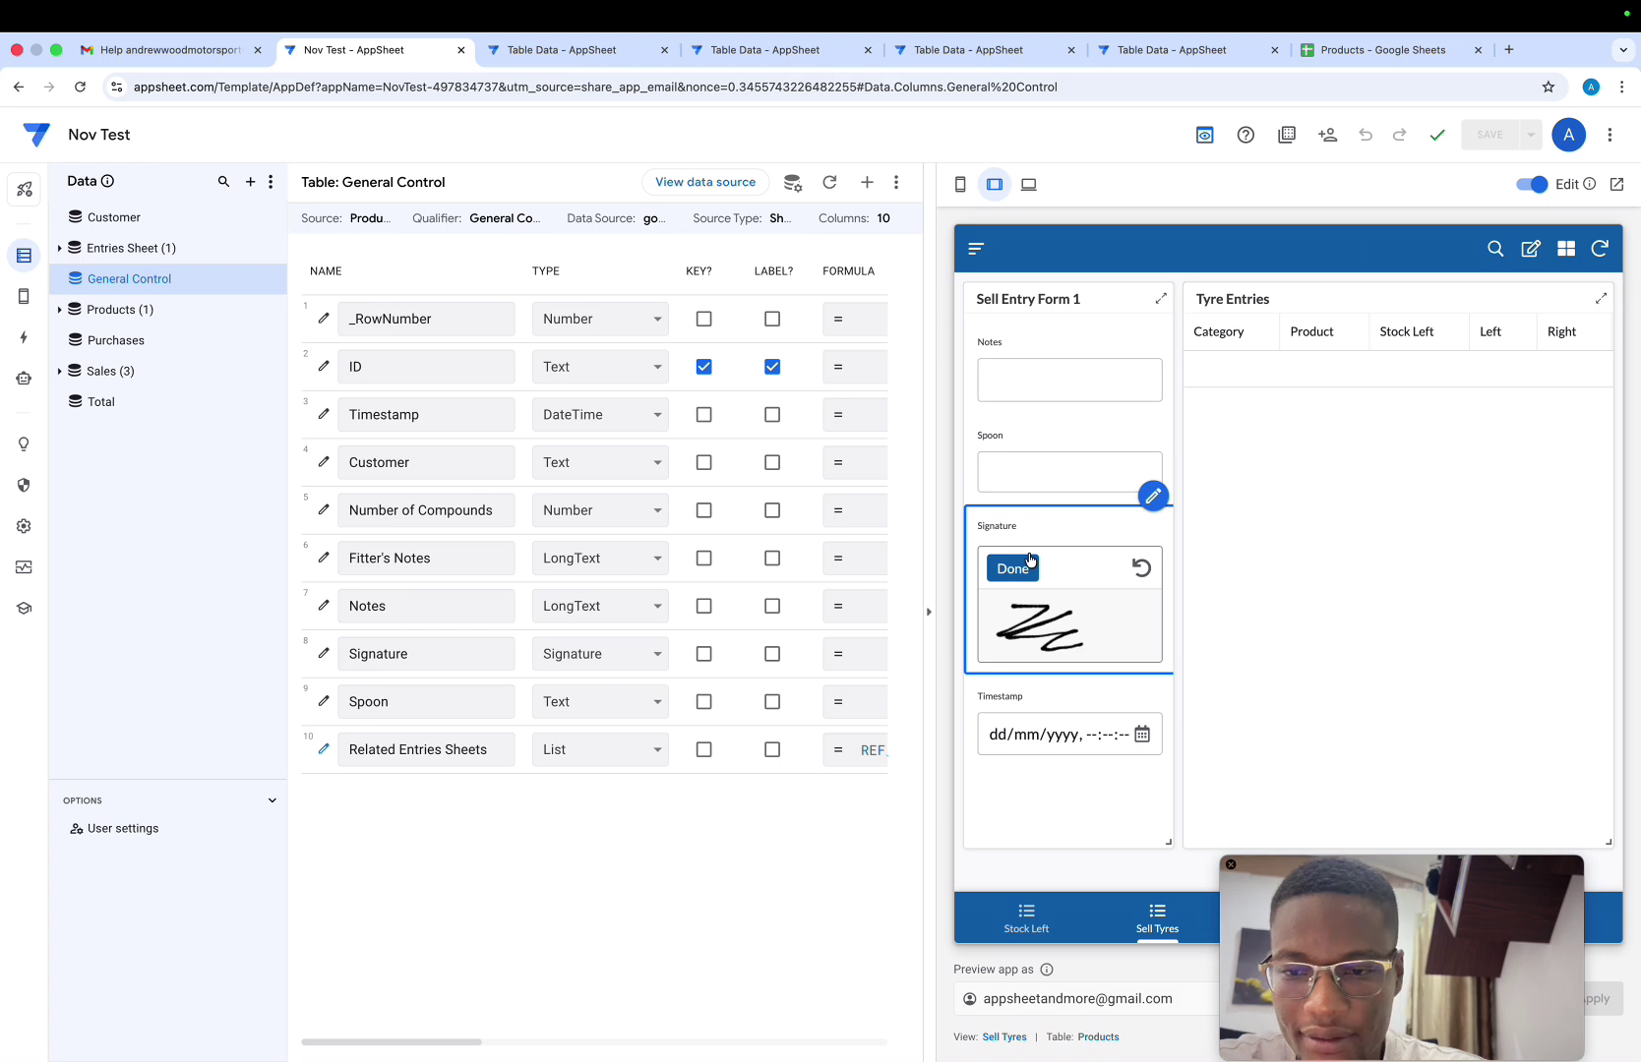
{"action": "left_click", "coordinate": [1141, 569]}
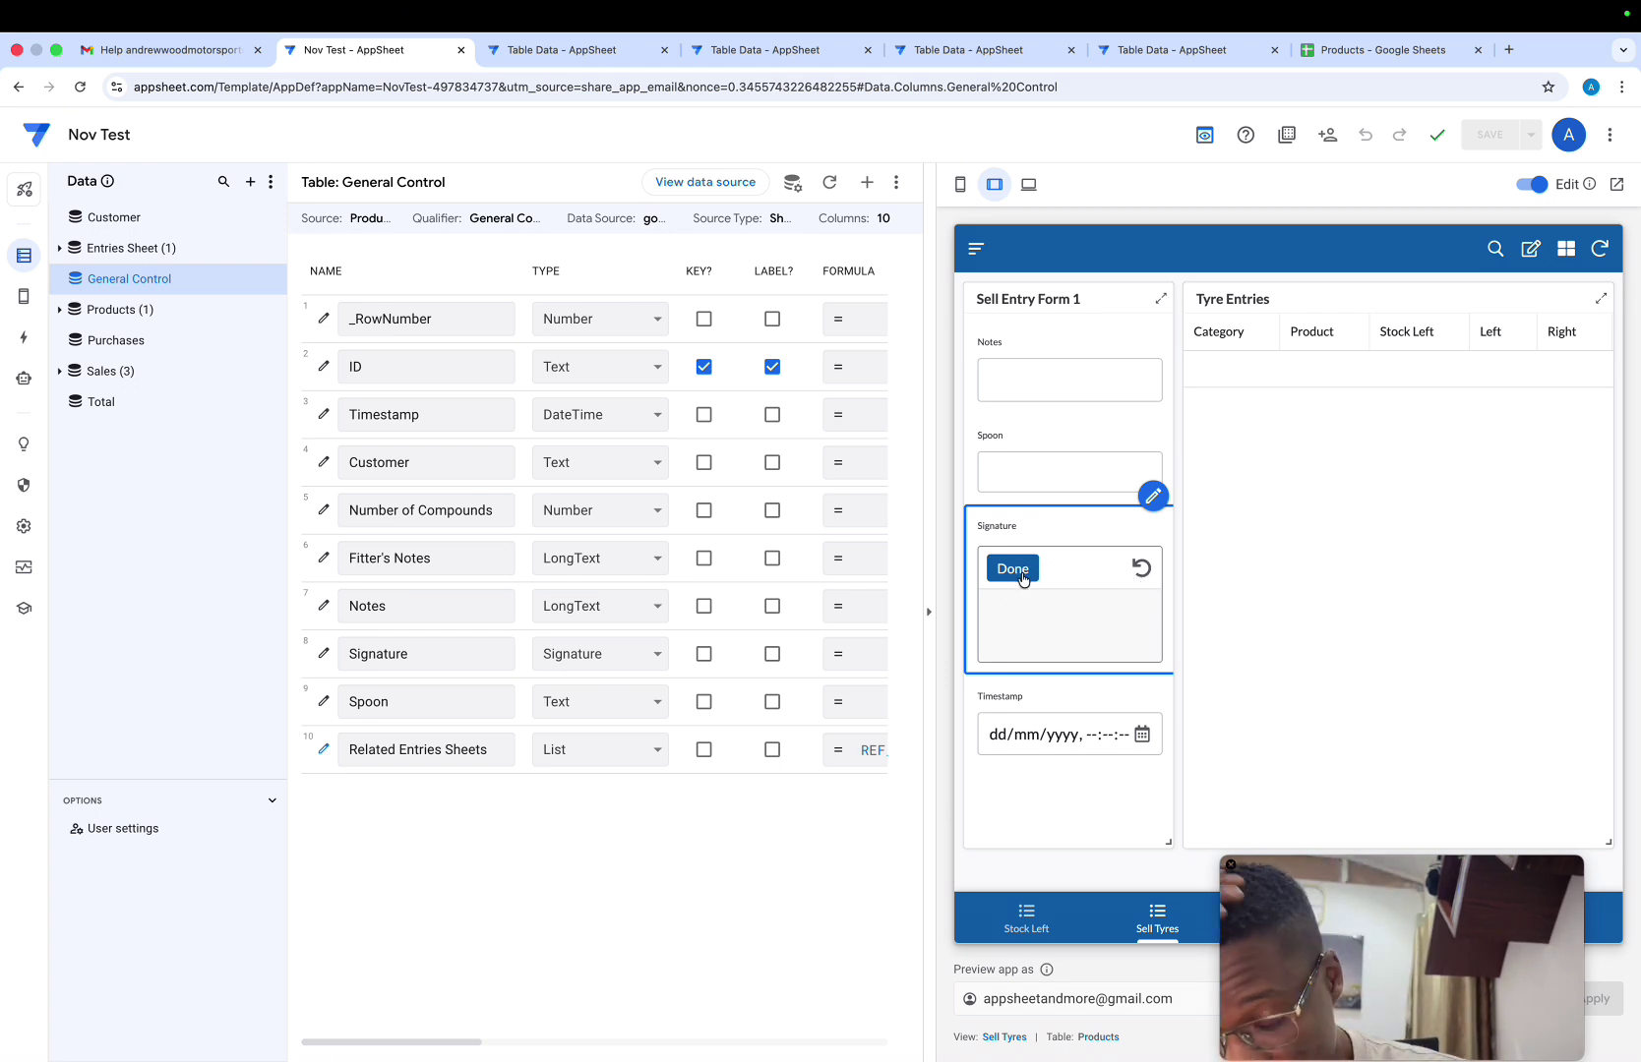
{"action": "left_click", "coordinate": [1023, 571]}
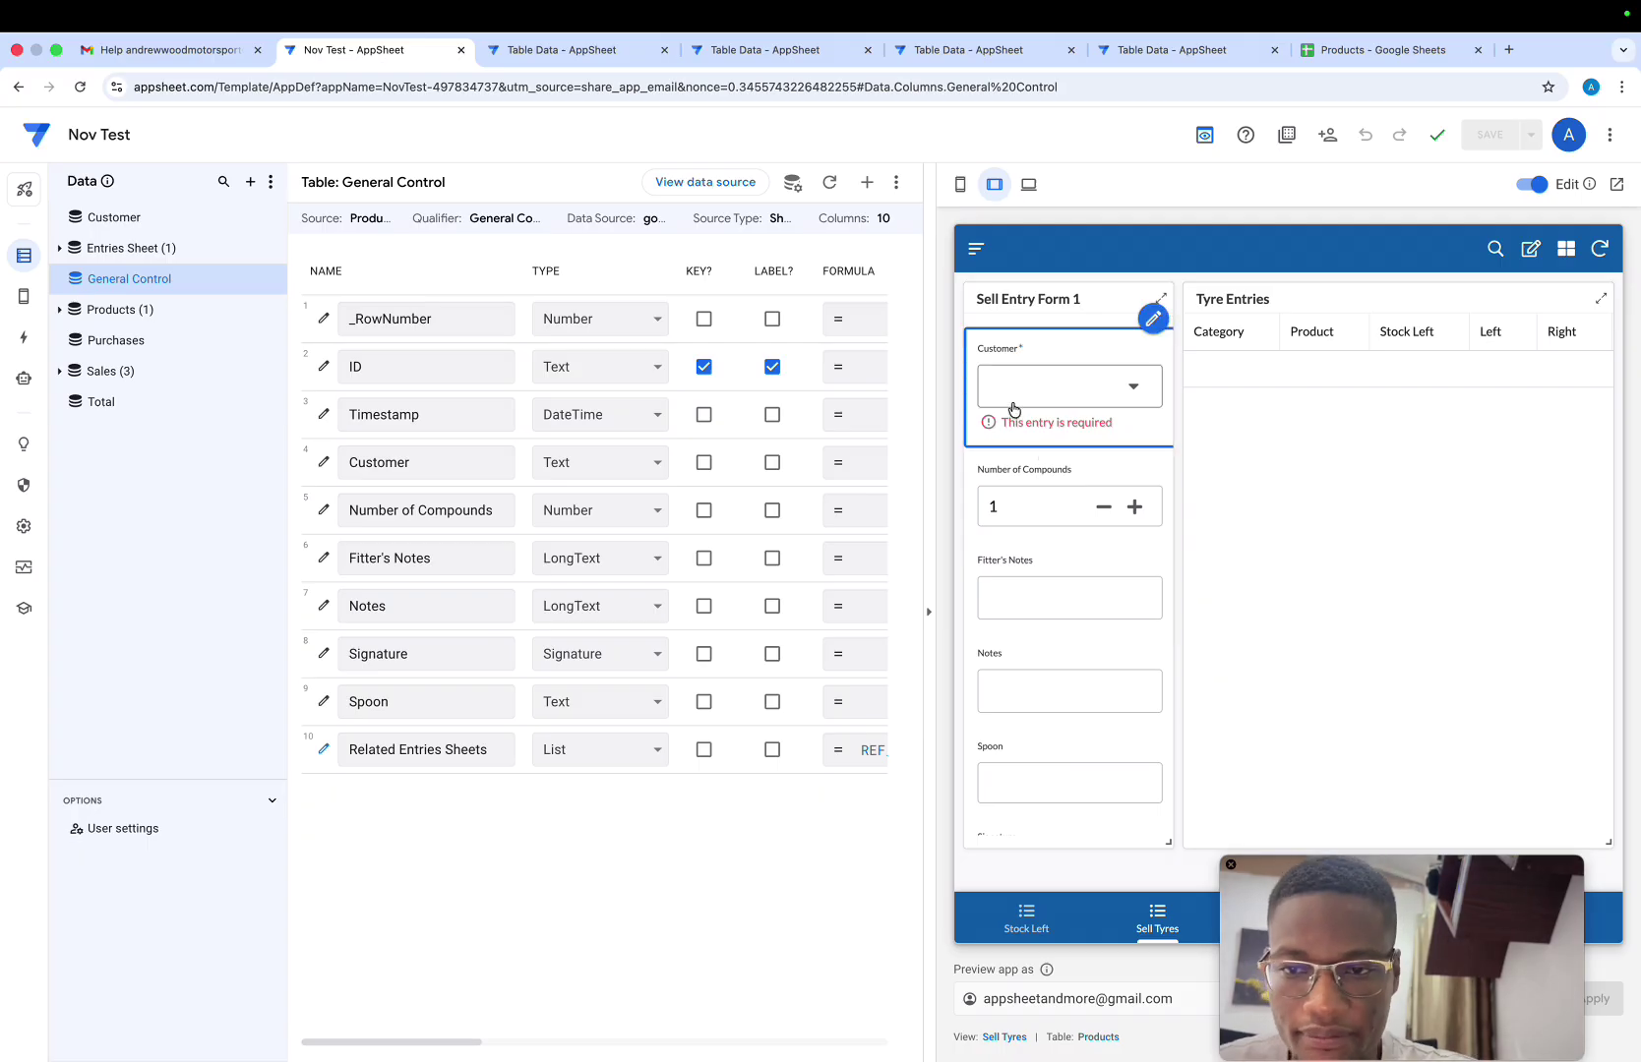
Select a customer in Sell Entry Form 1 and set Number of Compounds to 2
{"action": "left_click", "coordinate": [1112, 393]}
{"action": "left_click", "coordinate": [1112, 393]}
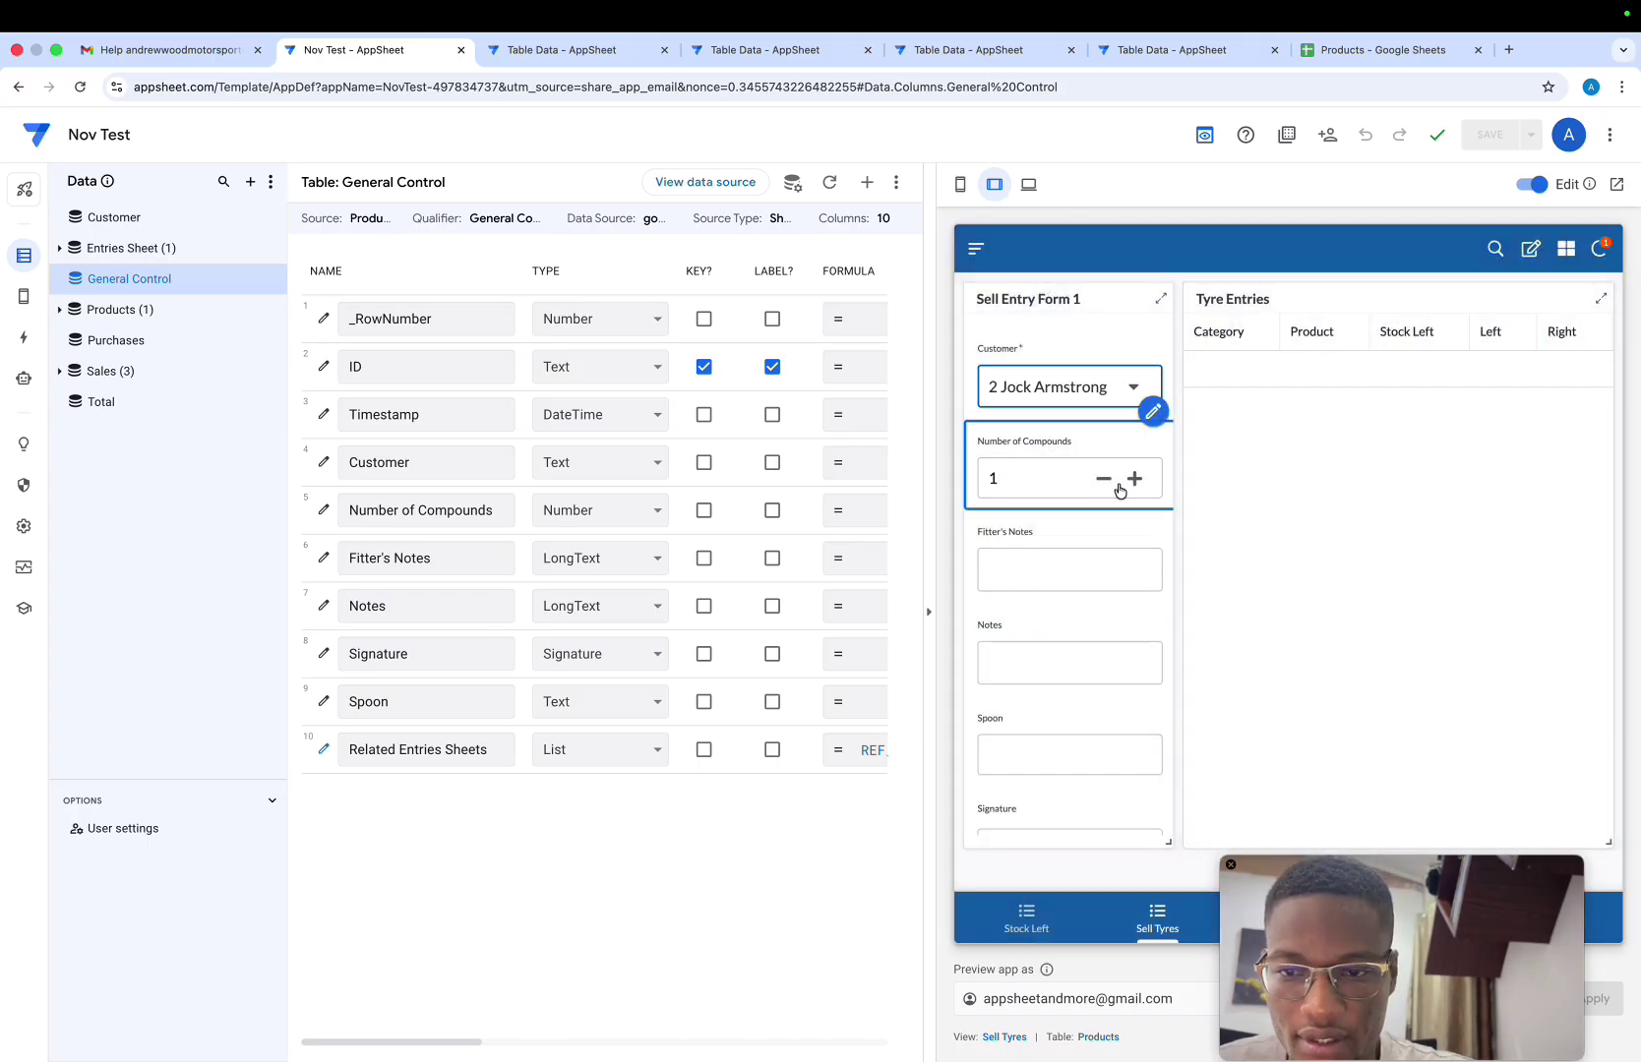
{"action": "left_click", "coordinate": [1134, 479]}
Fill in the sell form with Fitter's Notes "kldsk", Notes "asdfjsd" and Spoon "asdfoj"
{"action": "left_click", "coordinate": [1106, 556]}
{"action": "type", "text": "kldsk"}
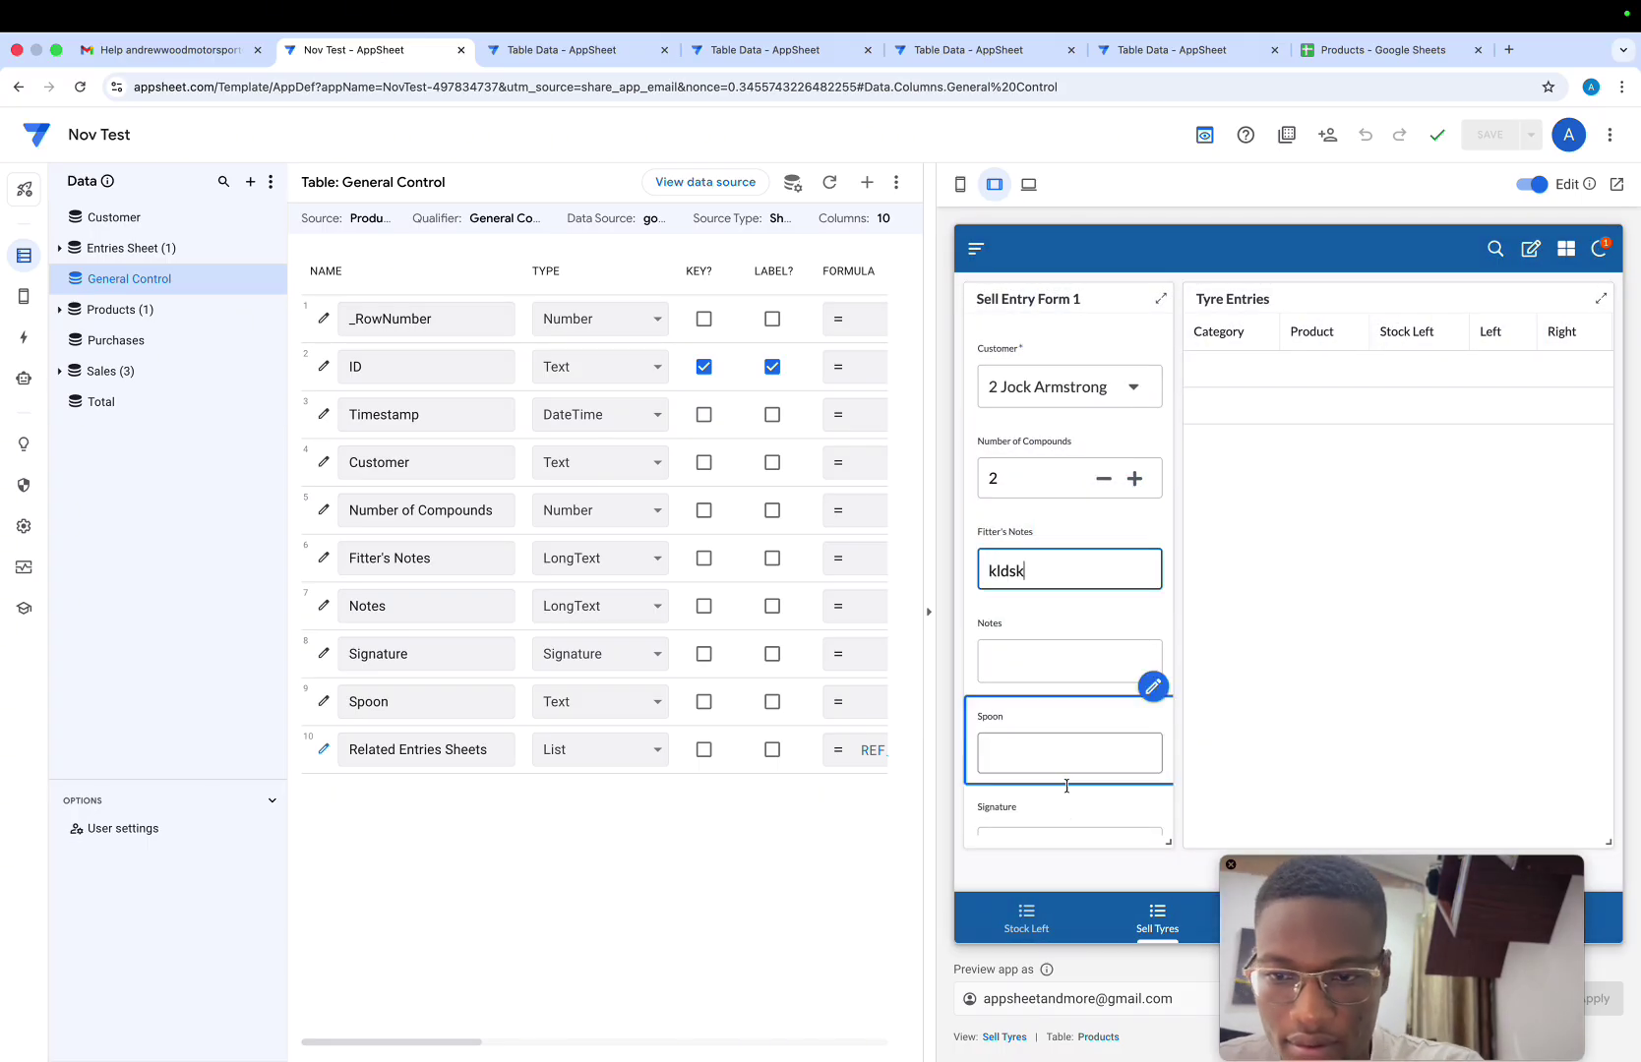
{"action": "left_click", "coordinate": [1036, 671]}
{"action": "type", "text": "asdfjsd"}
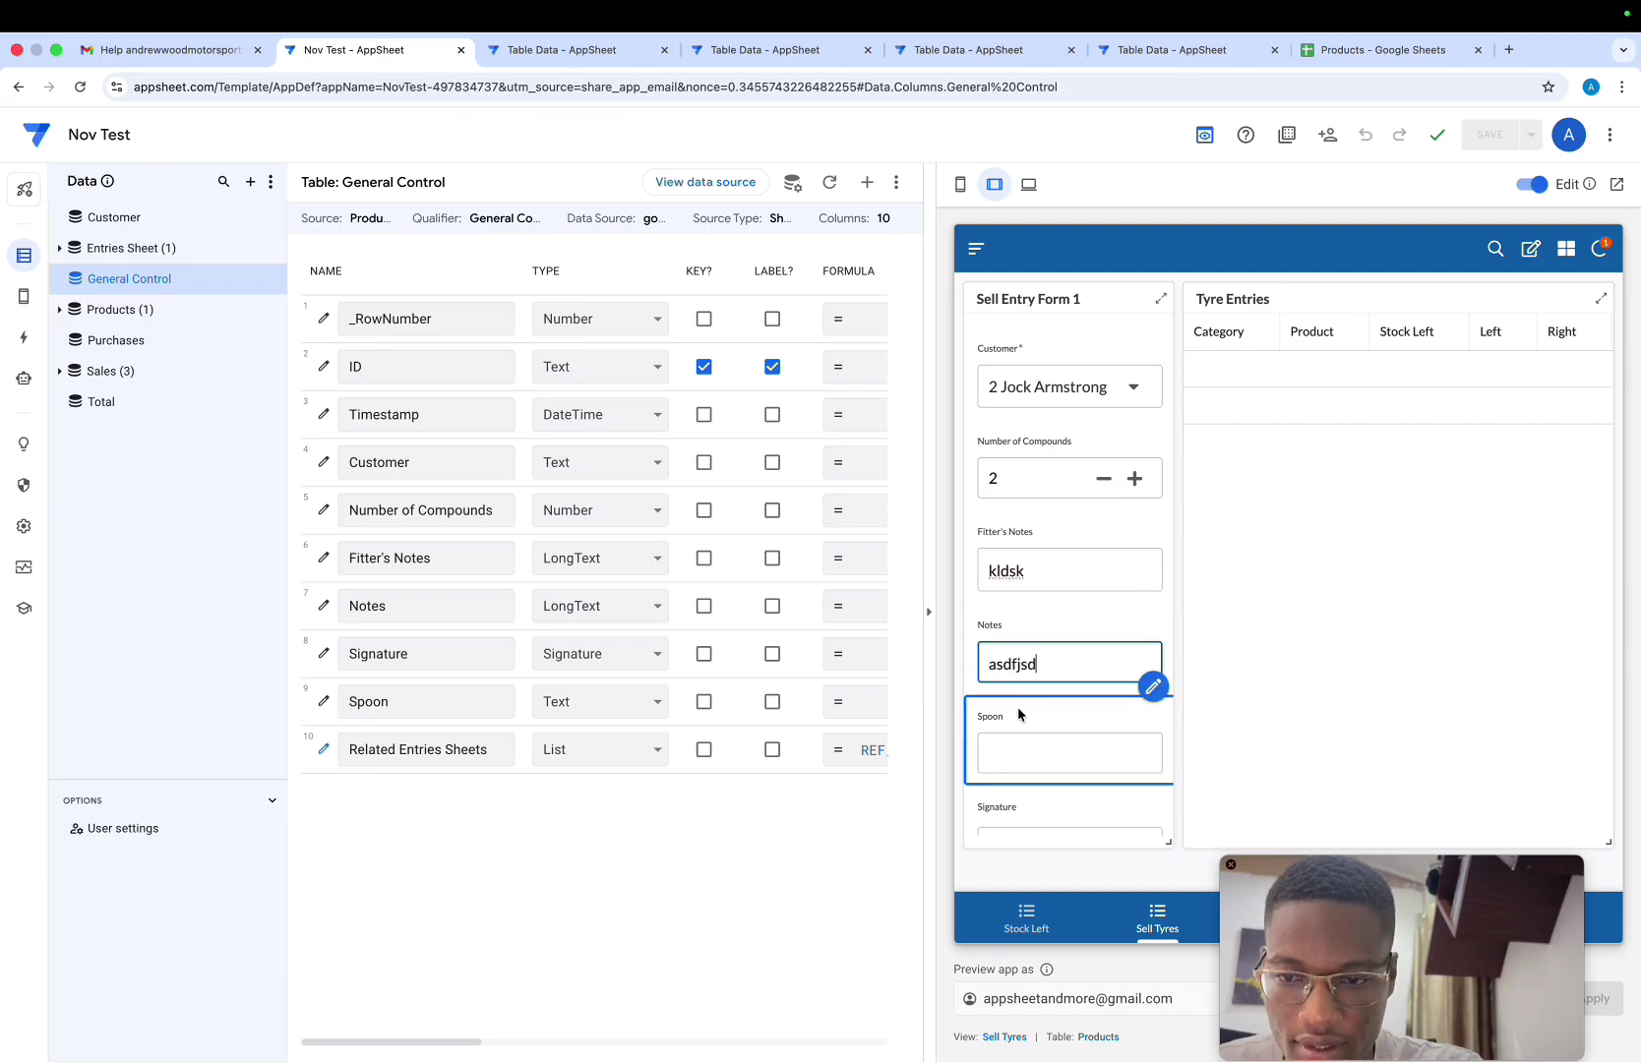
{"action": "left_click", "coordinate": [1010, 752]}
{"action": "type", "text": "asdfoj"}
Draw and lock a signature in the sell form, and set its Timestamp to 08/11/2025
{"action": "left_click", "coordinate": [1062, 836]}
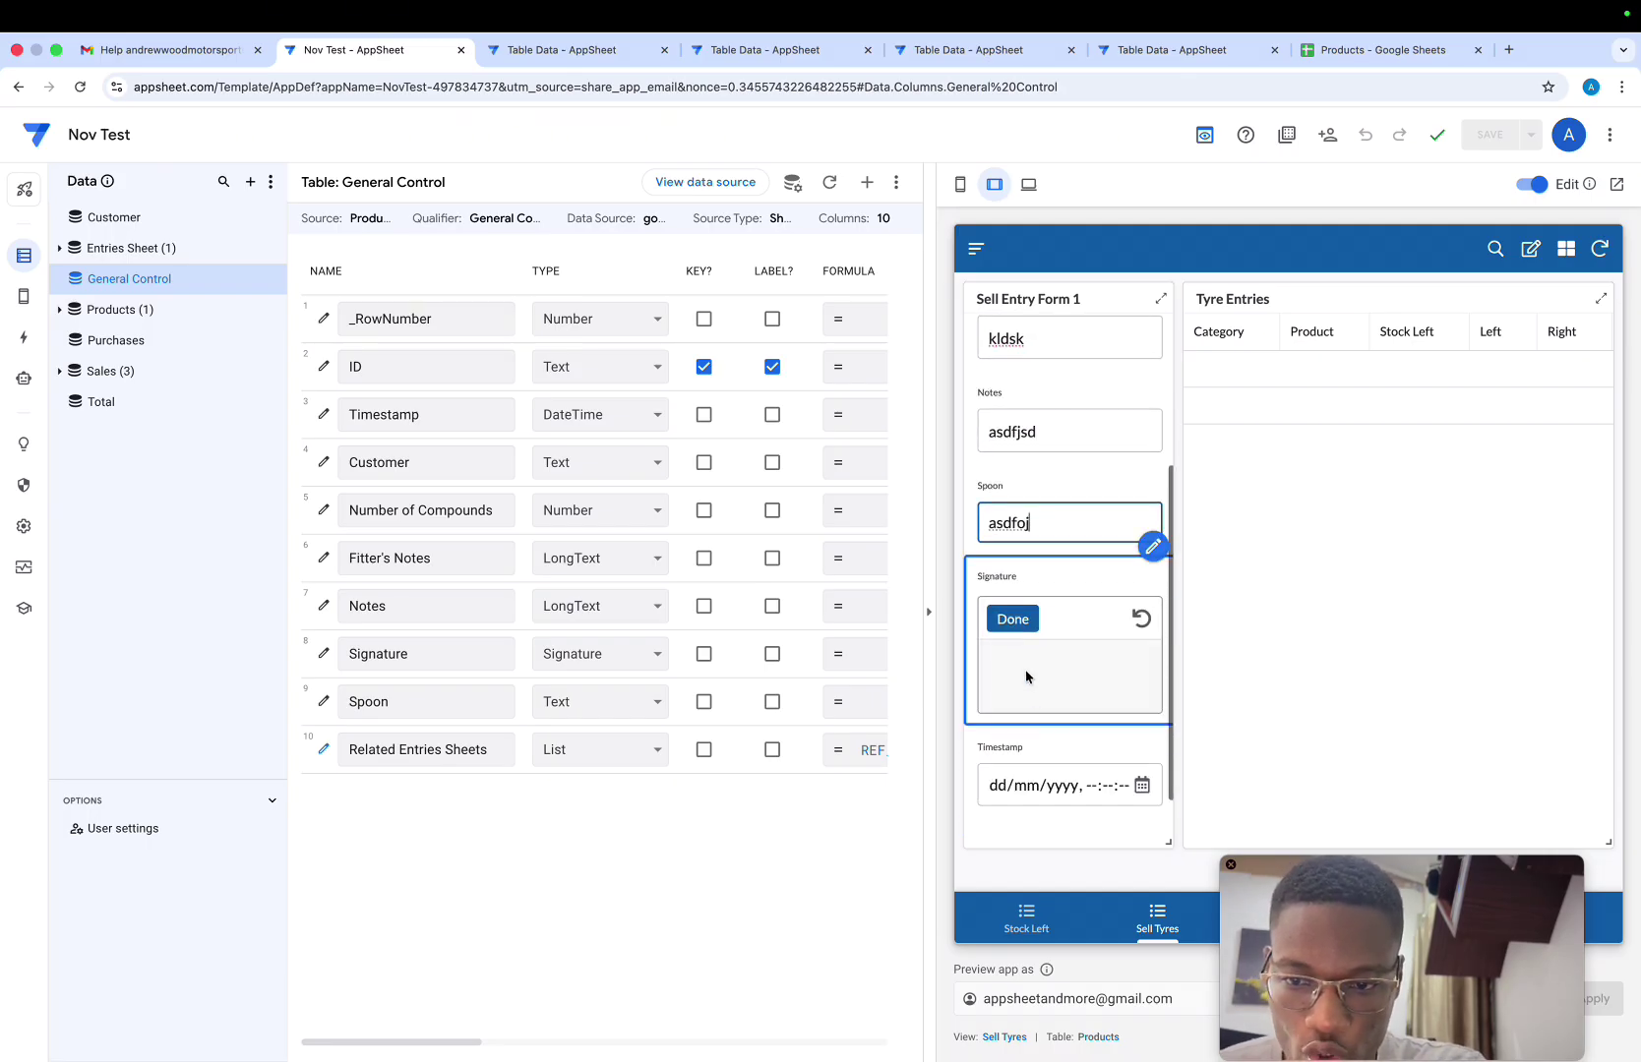
{"action": "mouse_move", "coordinate": [1024, 670]}
{"action": "left_mouse_down"}
{"action": "mouse_move", "coordinate": [1130, 683]}
{"action": "mouse_move", "coordinate": [1048, 678]}
{"action": "mouse_move", "coordinate": [1082, 689]}
{"action": "left_mouse_up"}
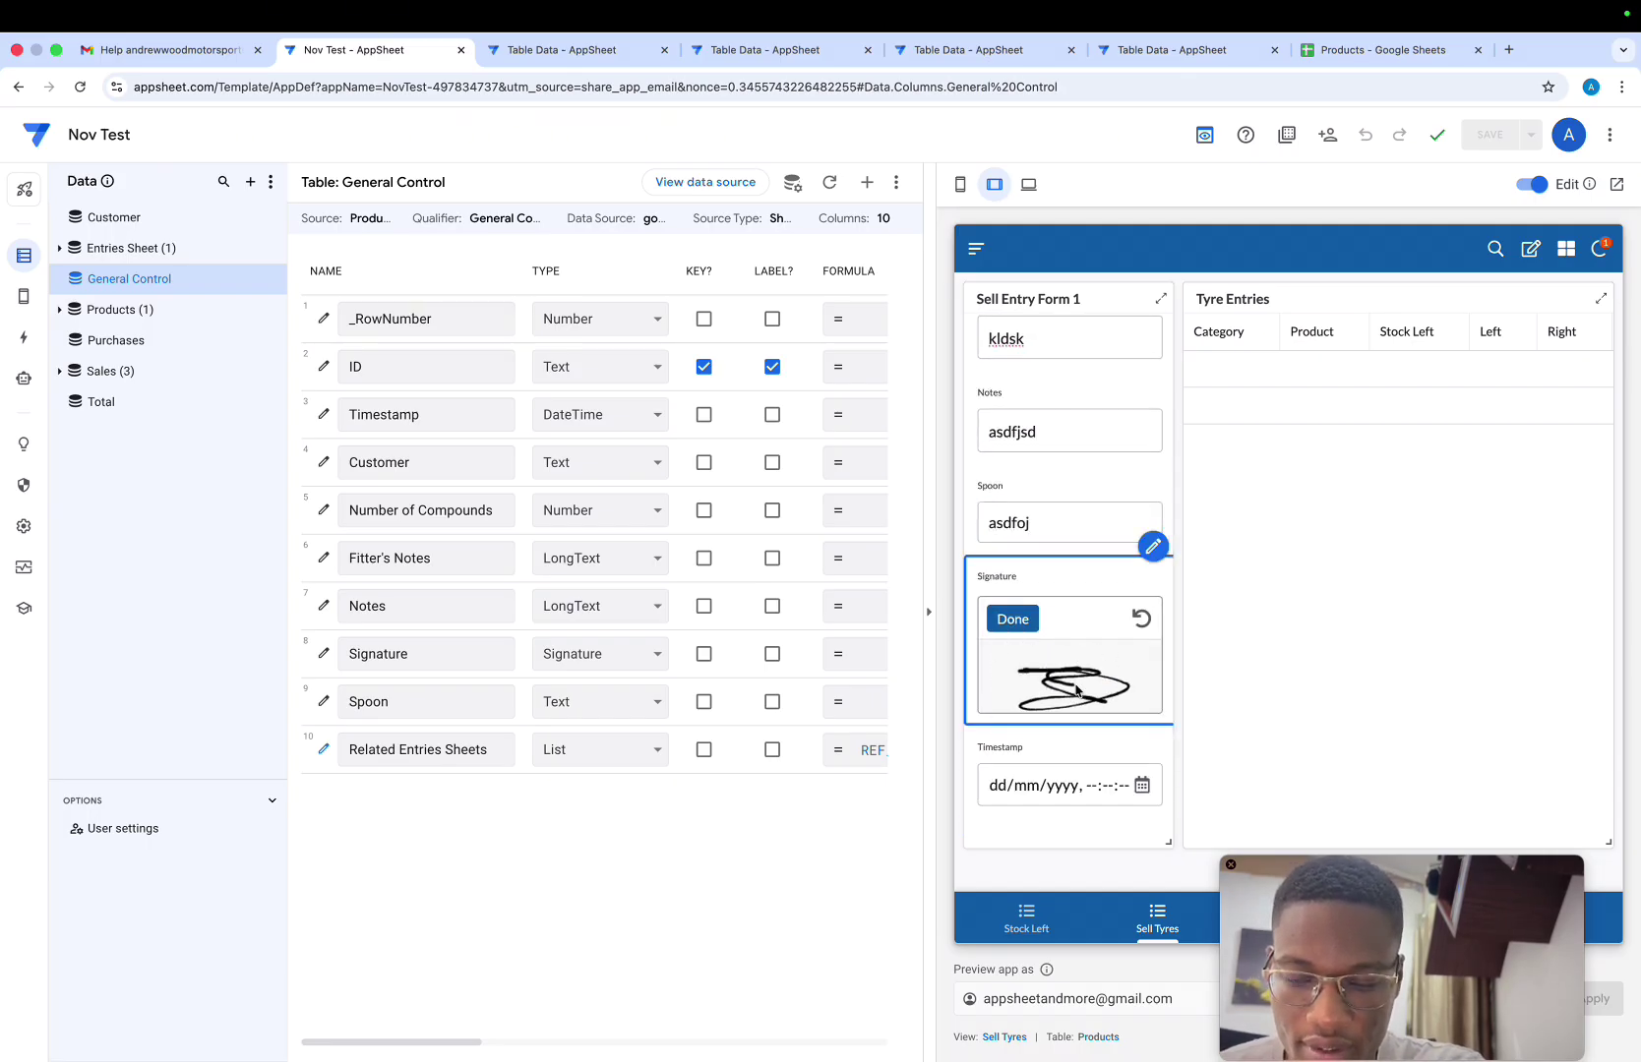
{"action": "left_click", "coordinate": [1013, 619]}
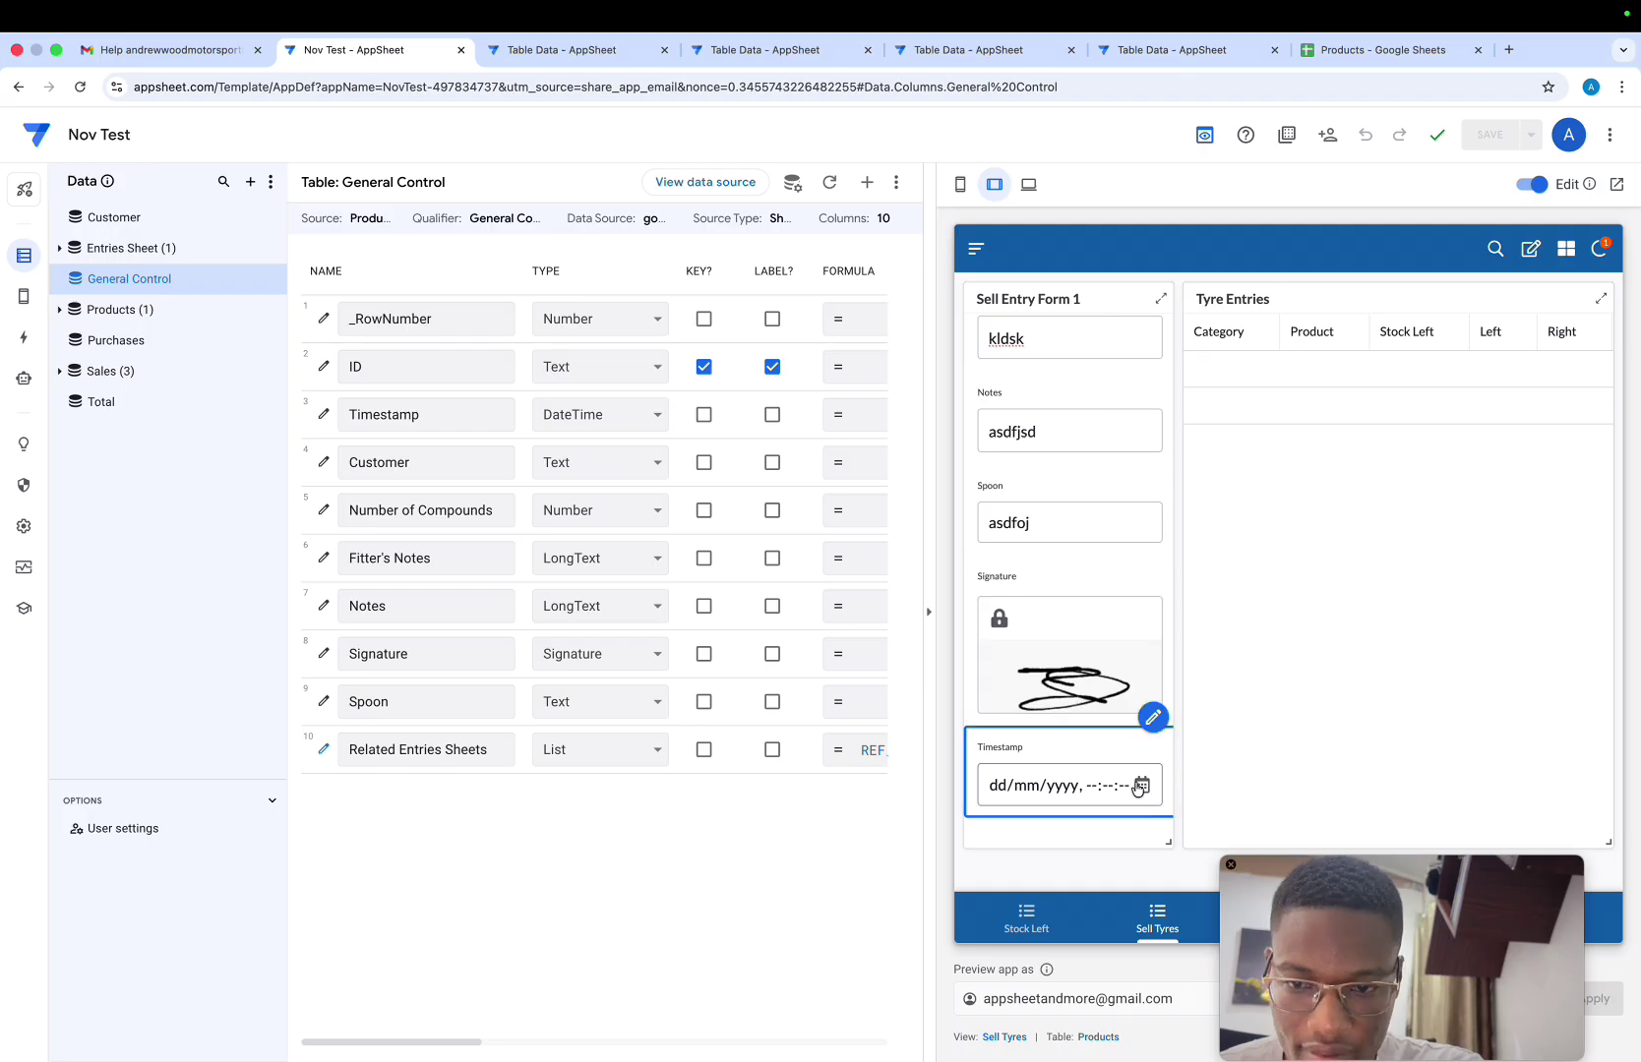
{"action": "left_click", "coordinate": [1140, 785]}
{"action": "left_click", "coordinate": [1117, 905]}
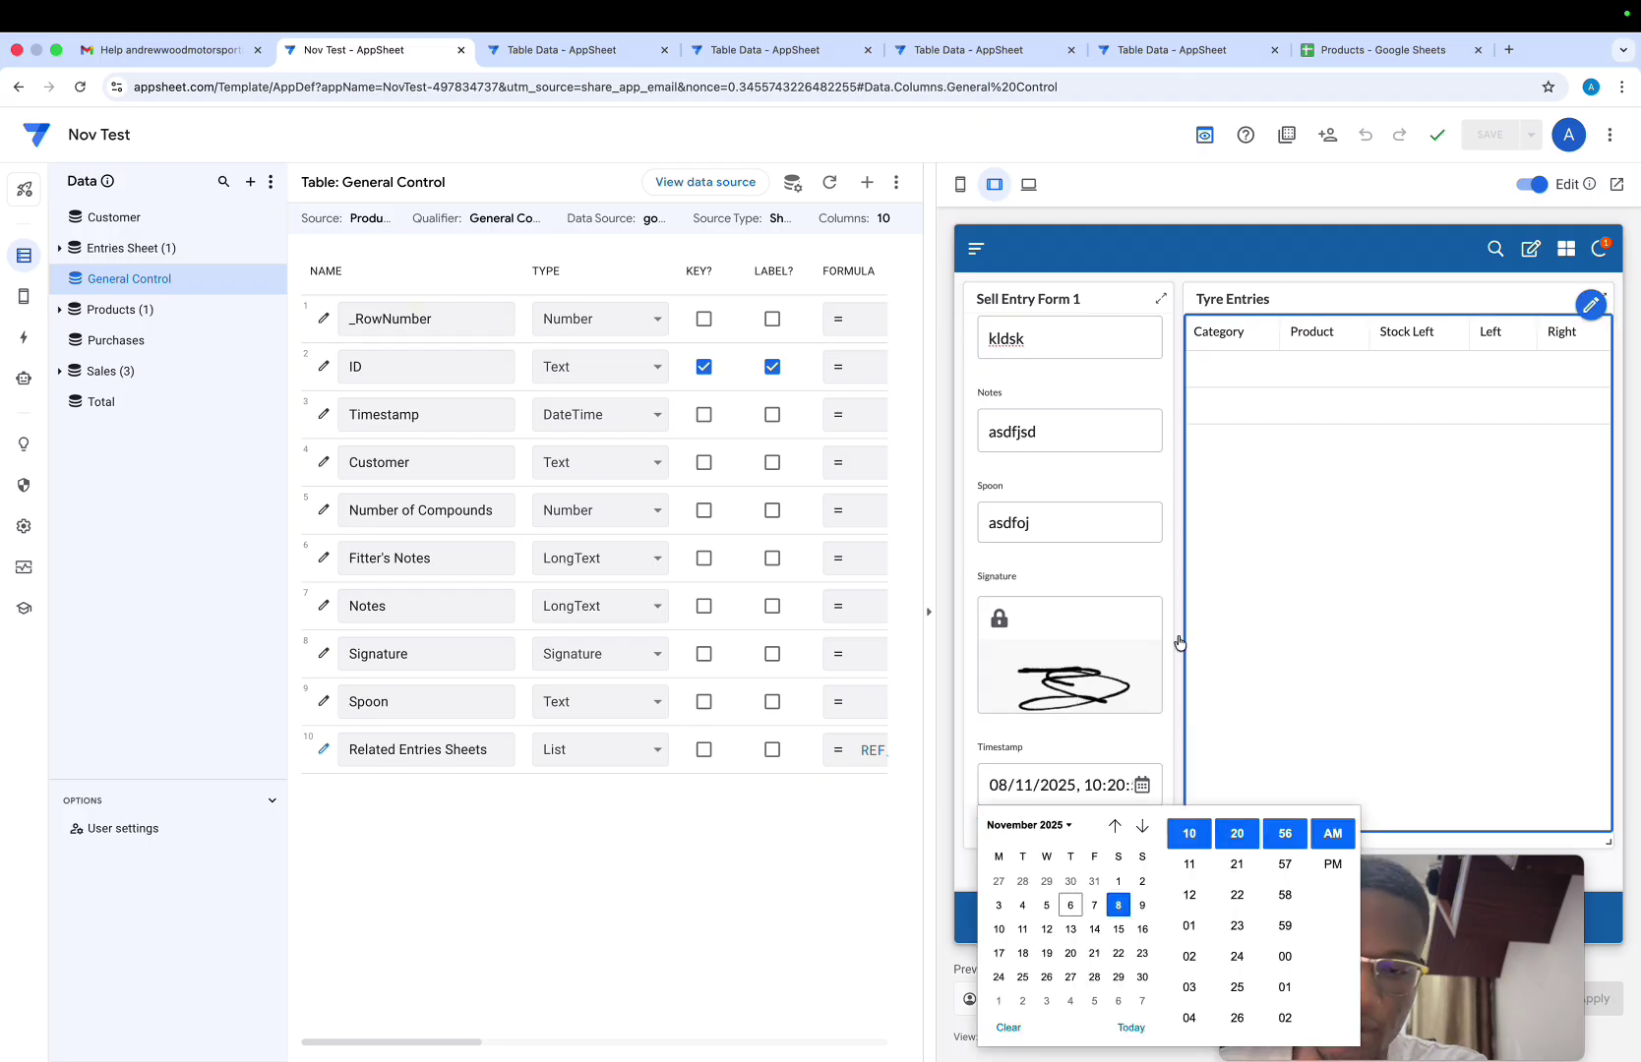
{"action": "left_click", "coordinate": [1092, 579]}
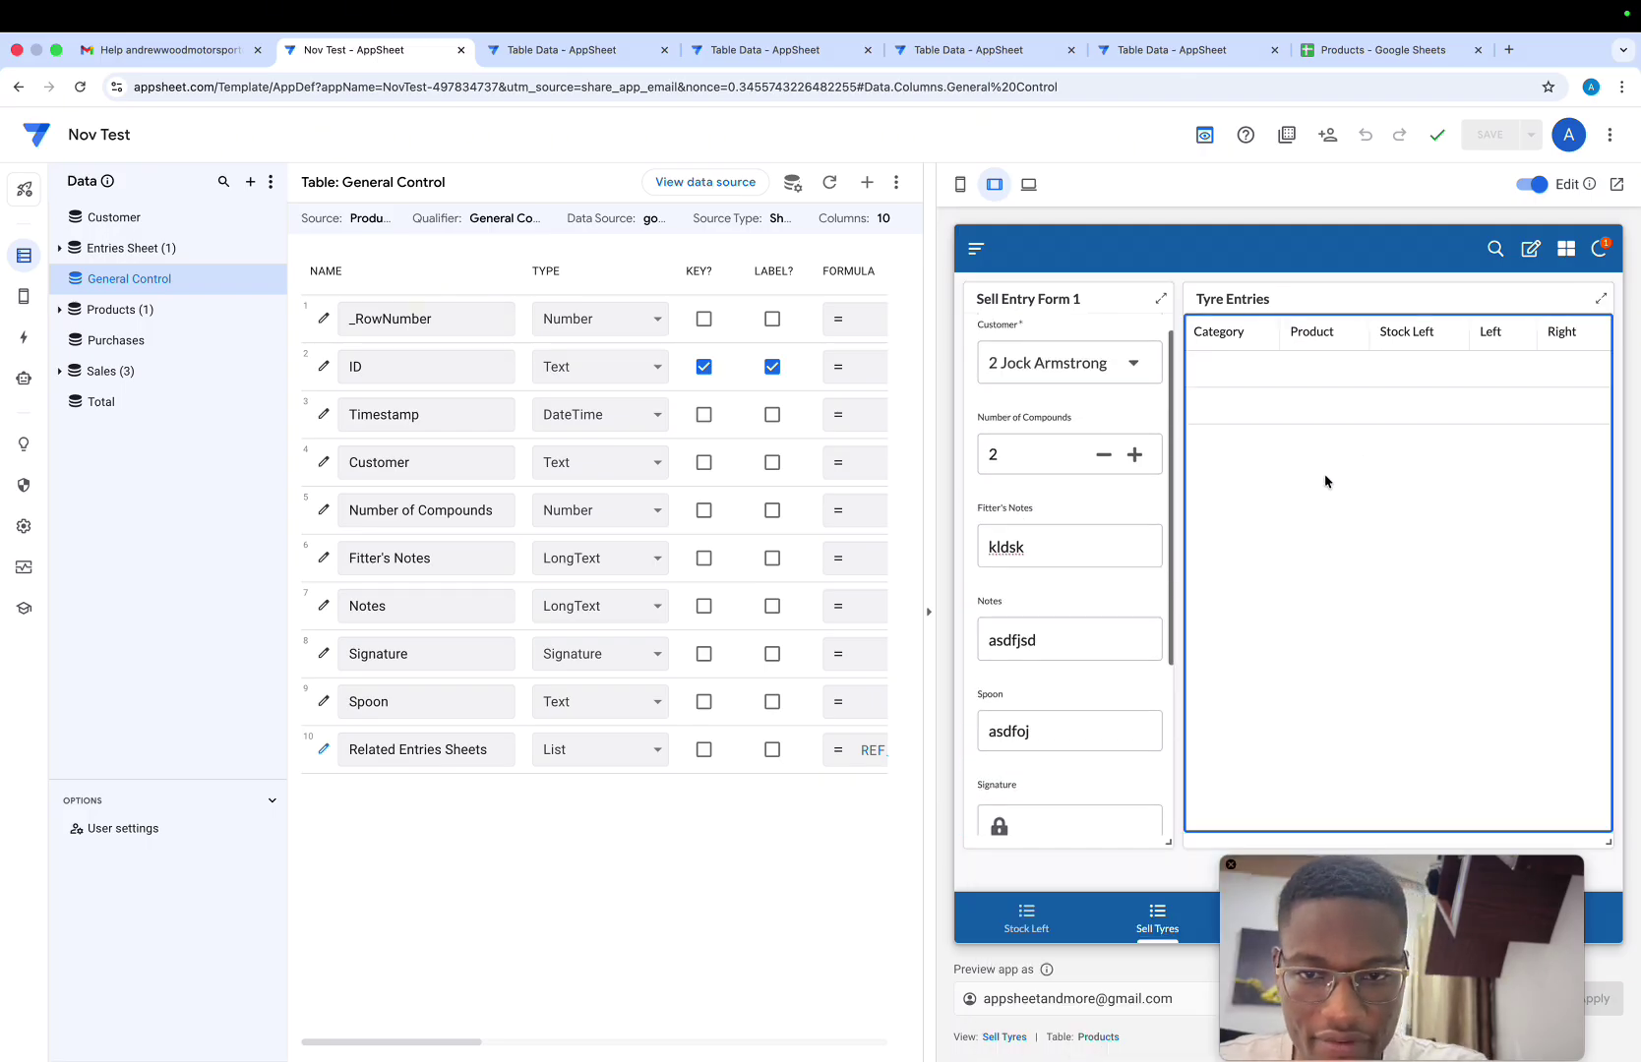
Edit the Tyre Entries, set the Category of both rows to PIRELLI GRAVEL, and check their Timestamp and Signature columns
{"action": "left_click", "coordinate": [1525, 261]}
{"action": "left_click", "coordinate": [1231, 372]}
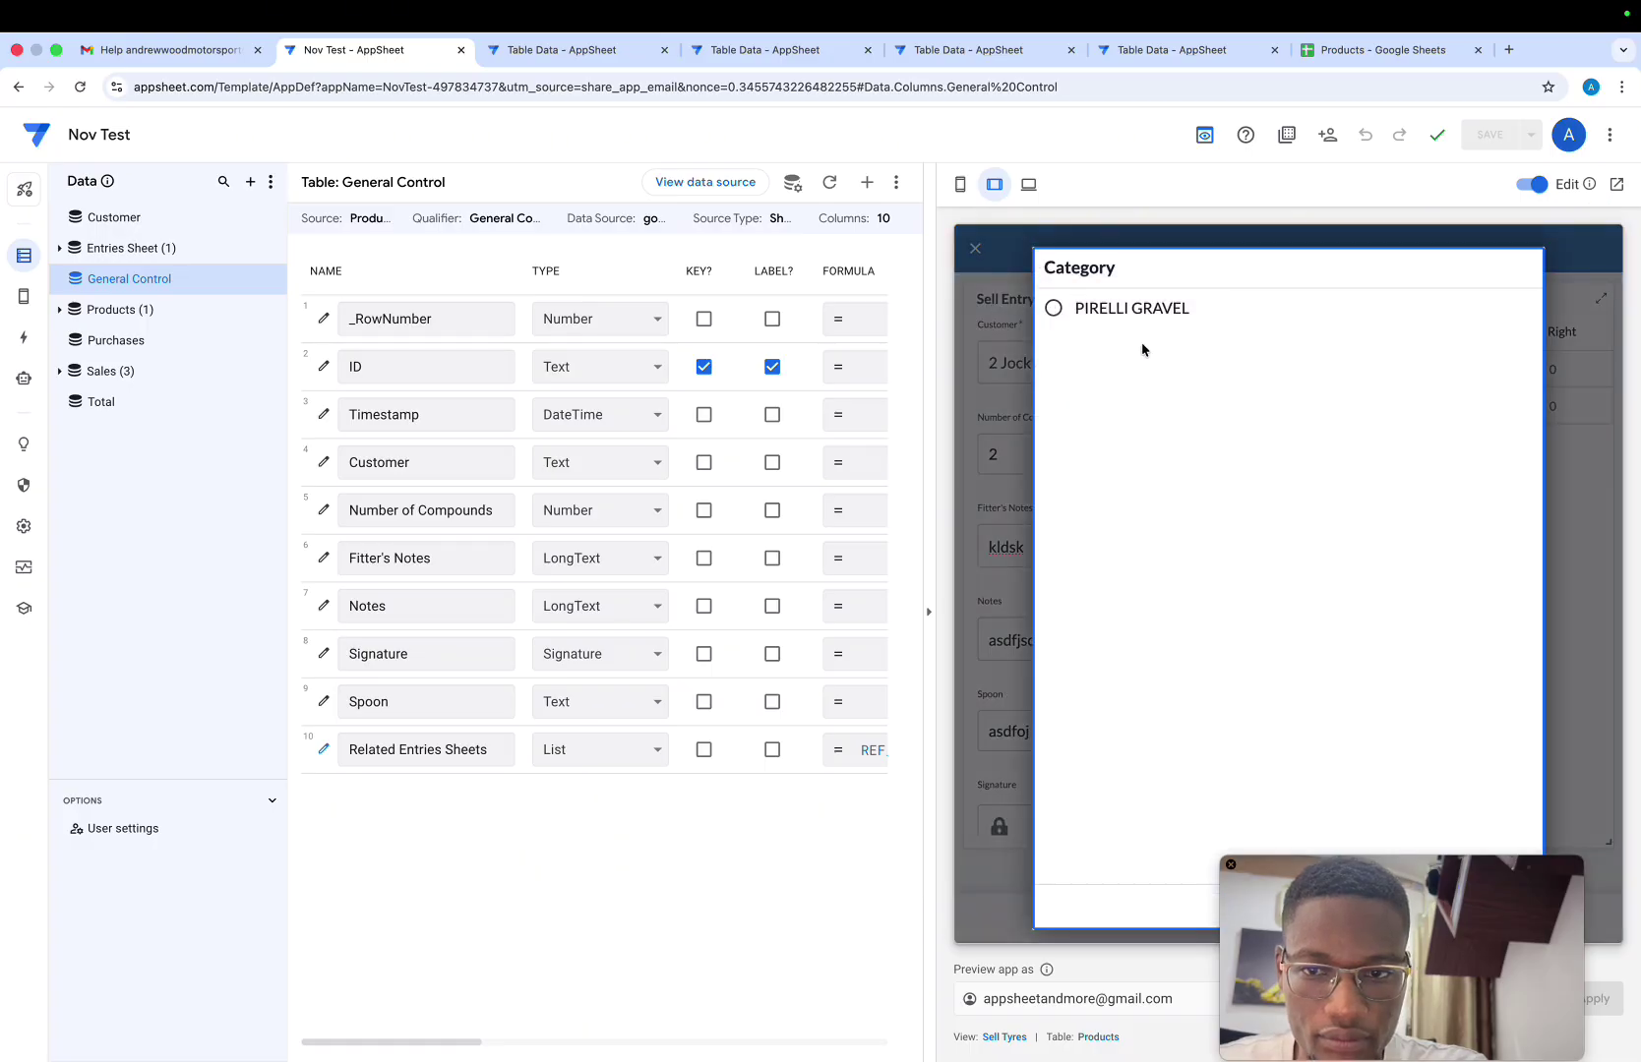
{"action": "left_click", "coordinate": [1092, 312]}
{"action": "left_click", "coordinate": [1206, 418]}
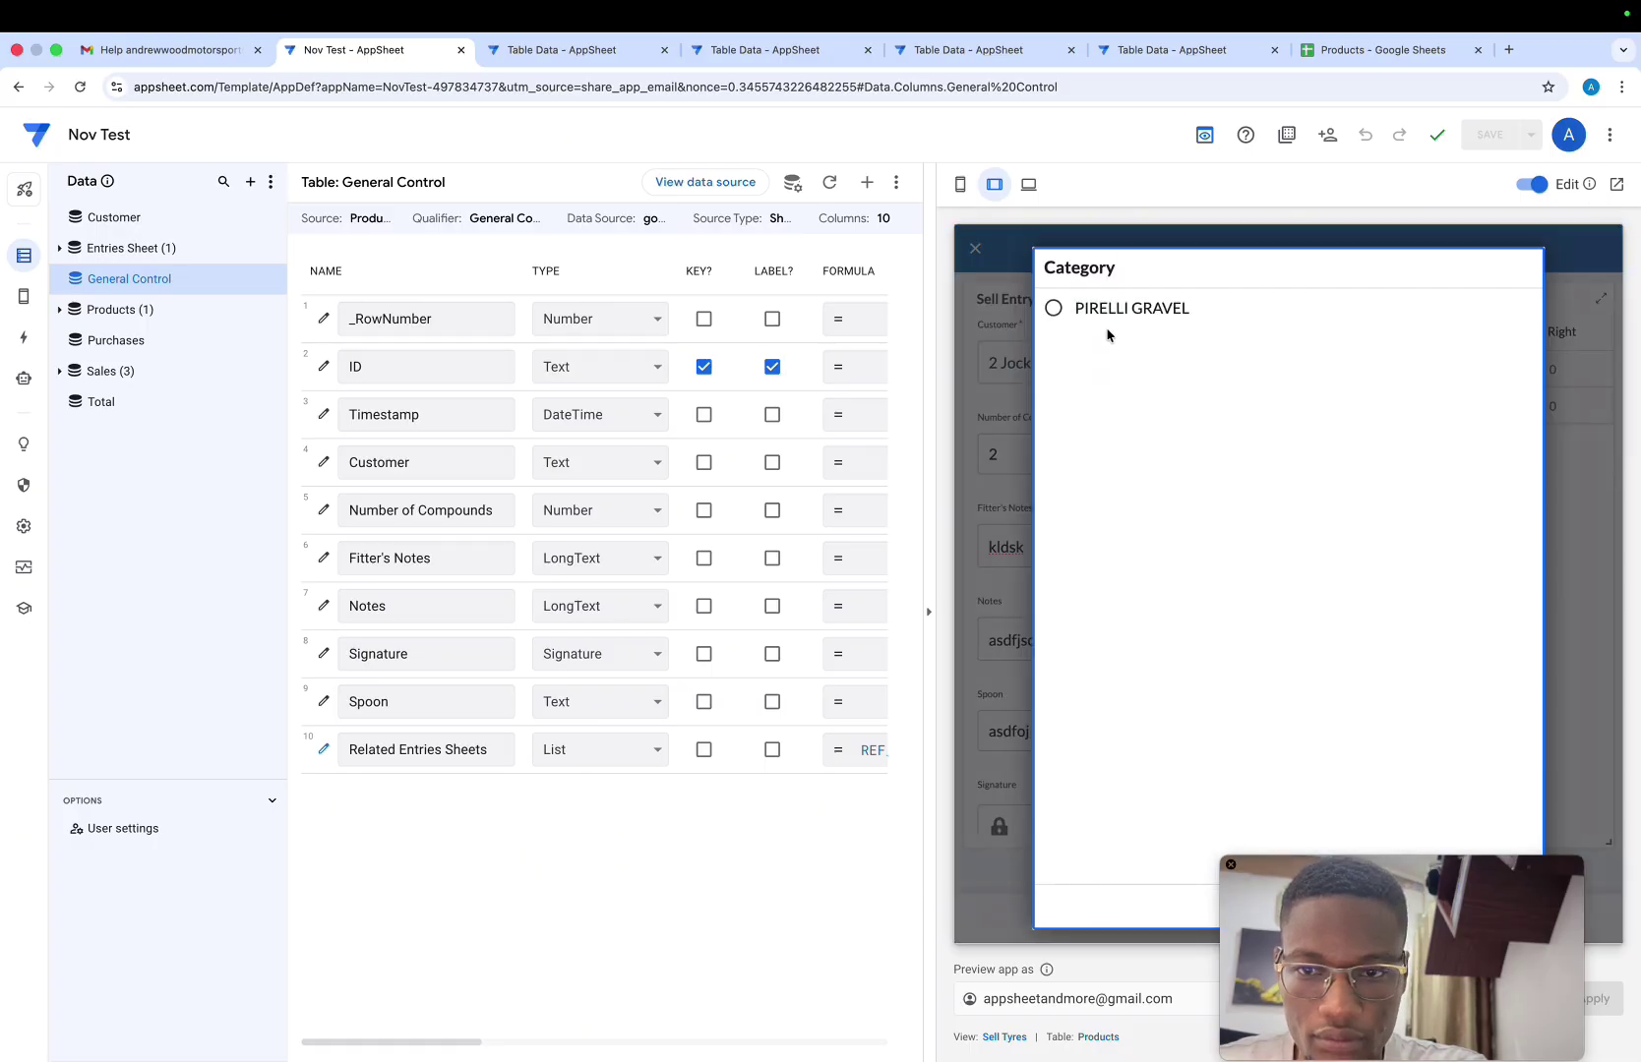
{"action": "left_click", "coordinate": [1088, 313]}
{"action": "scroll", "coordinate": [1497, 407], "scroll_direction": "right", "scroll_amount": 8}
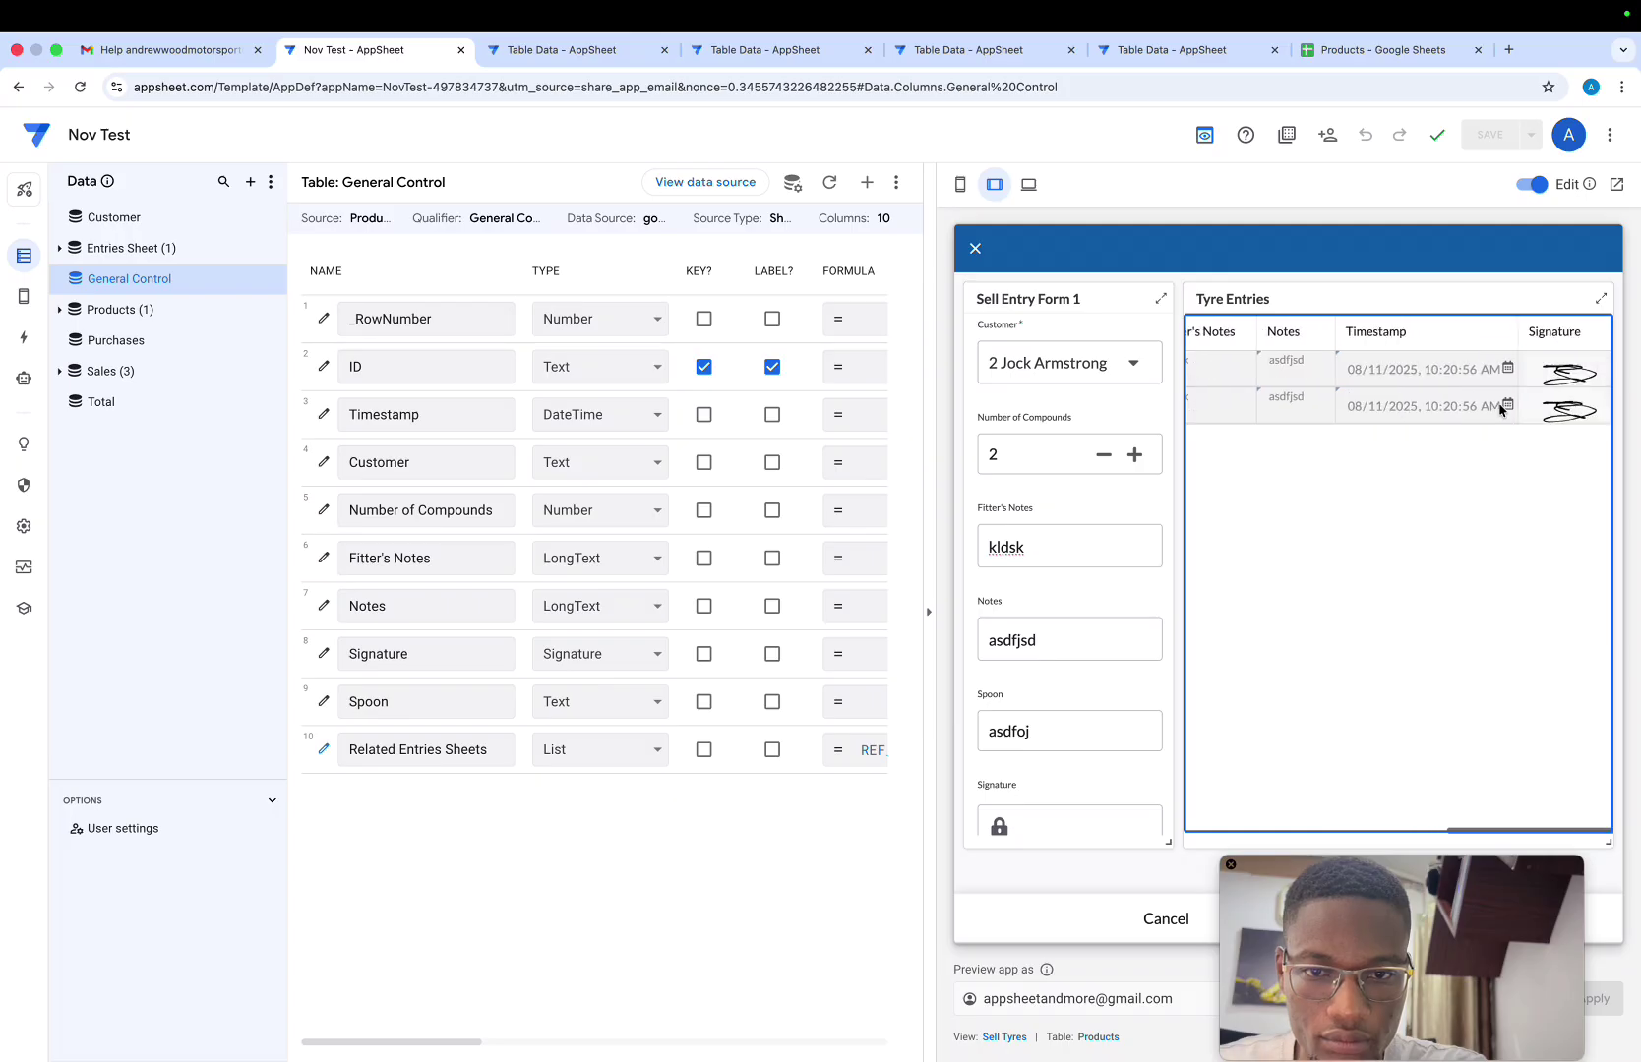